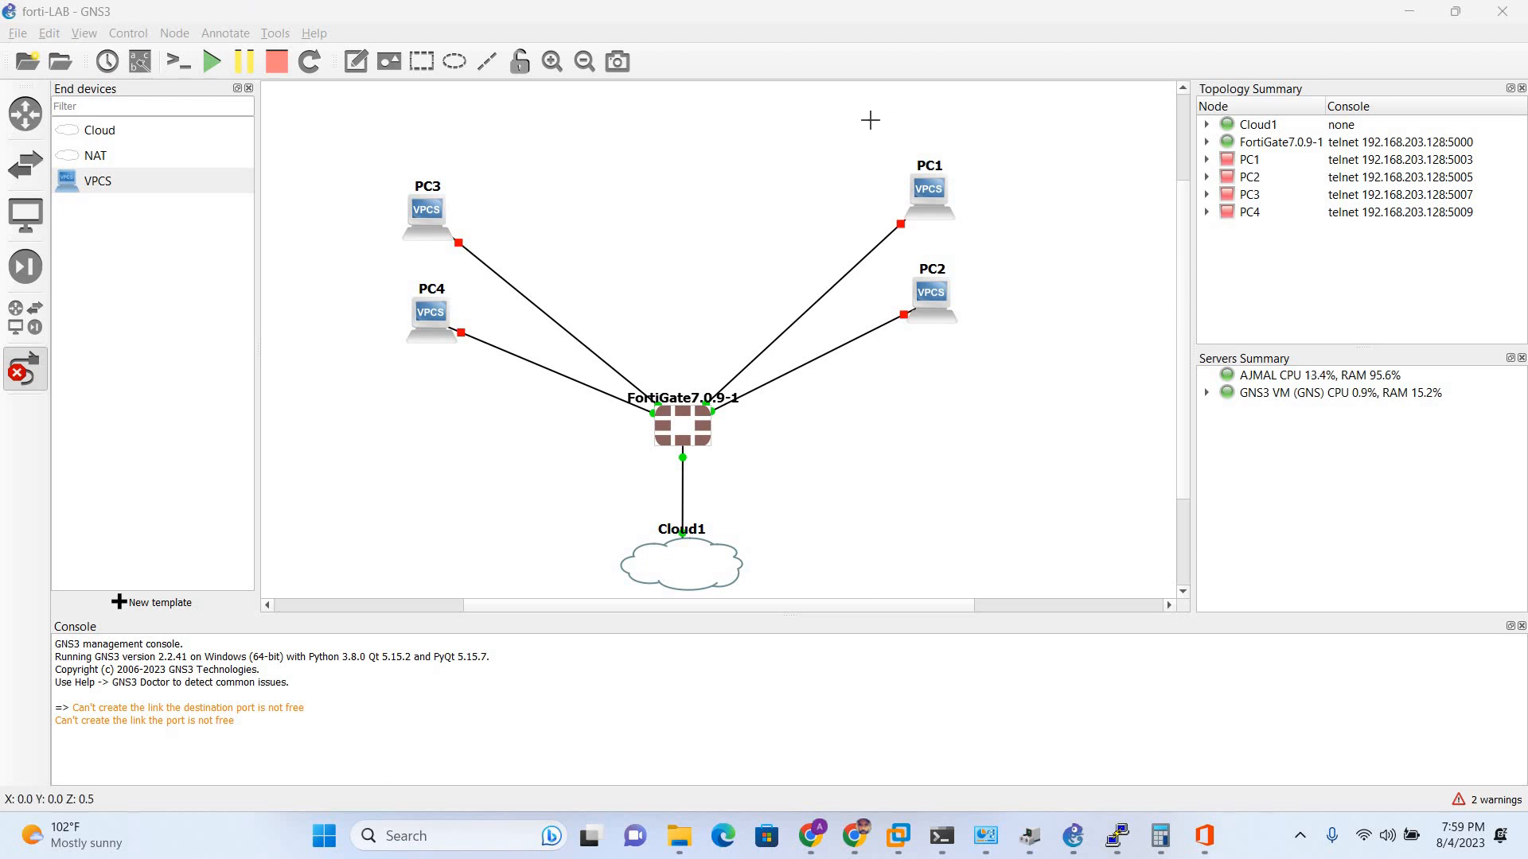
# - Delete the four VPCS nodes PC1–PC4, leaving FortiGate7.0.9-1 linked to Cloud1
pyautogui.moveTo(822, 130); pyautogui.dragTo(1037, 385)
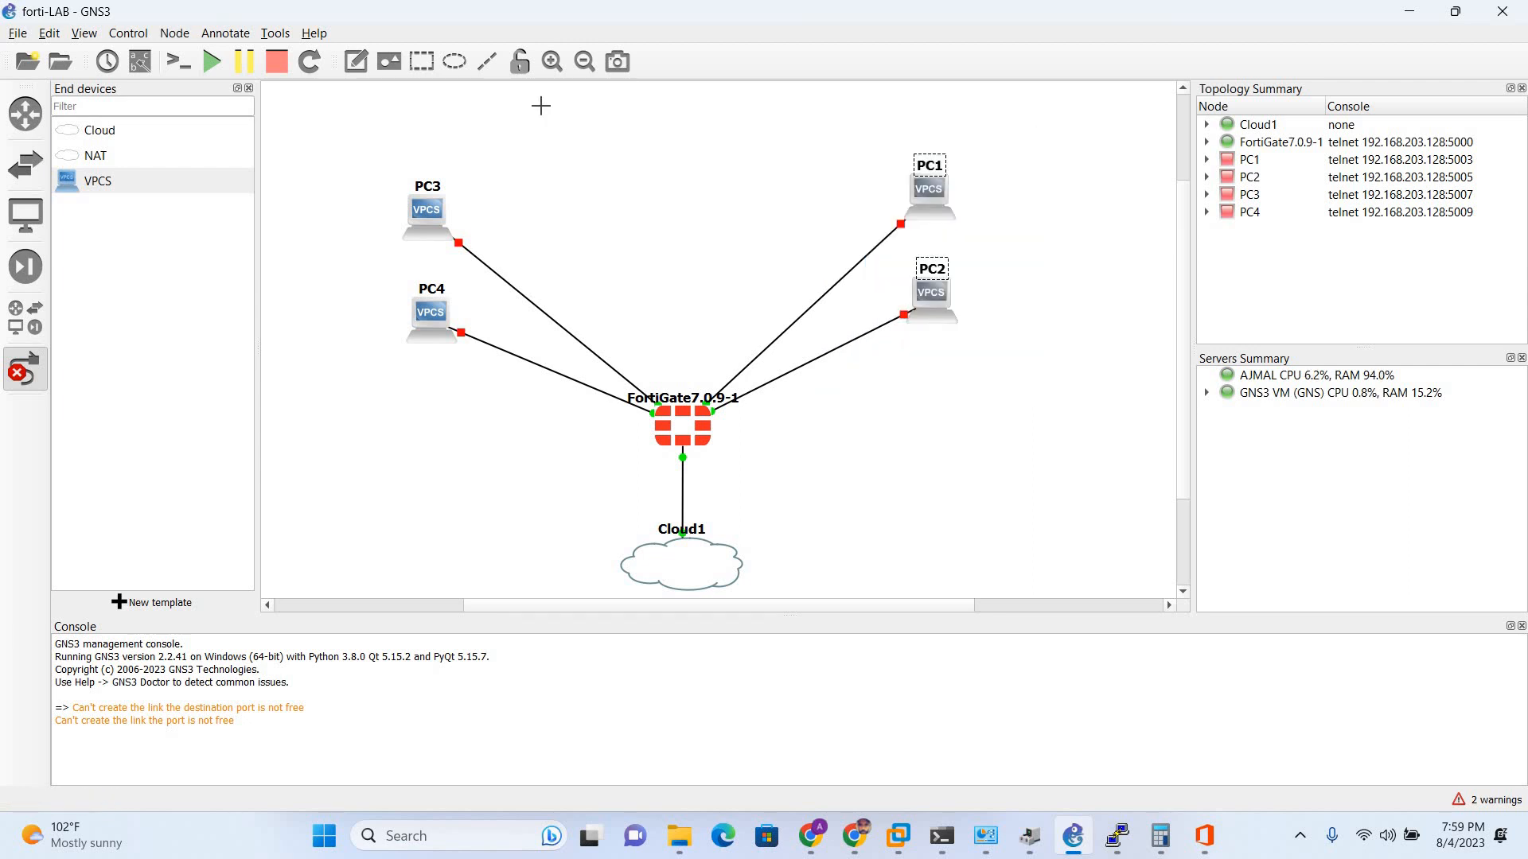
pyautogui.moveTo(544, 122); pyautogui.dragTo(345, 410)
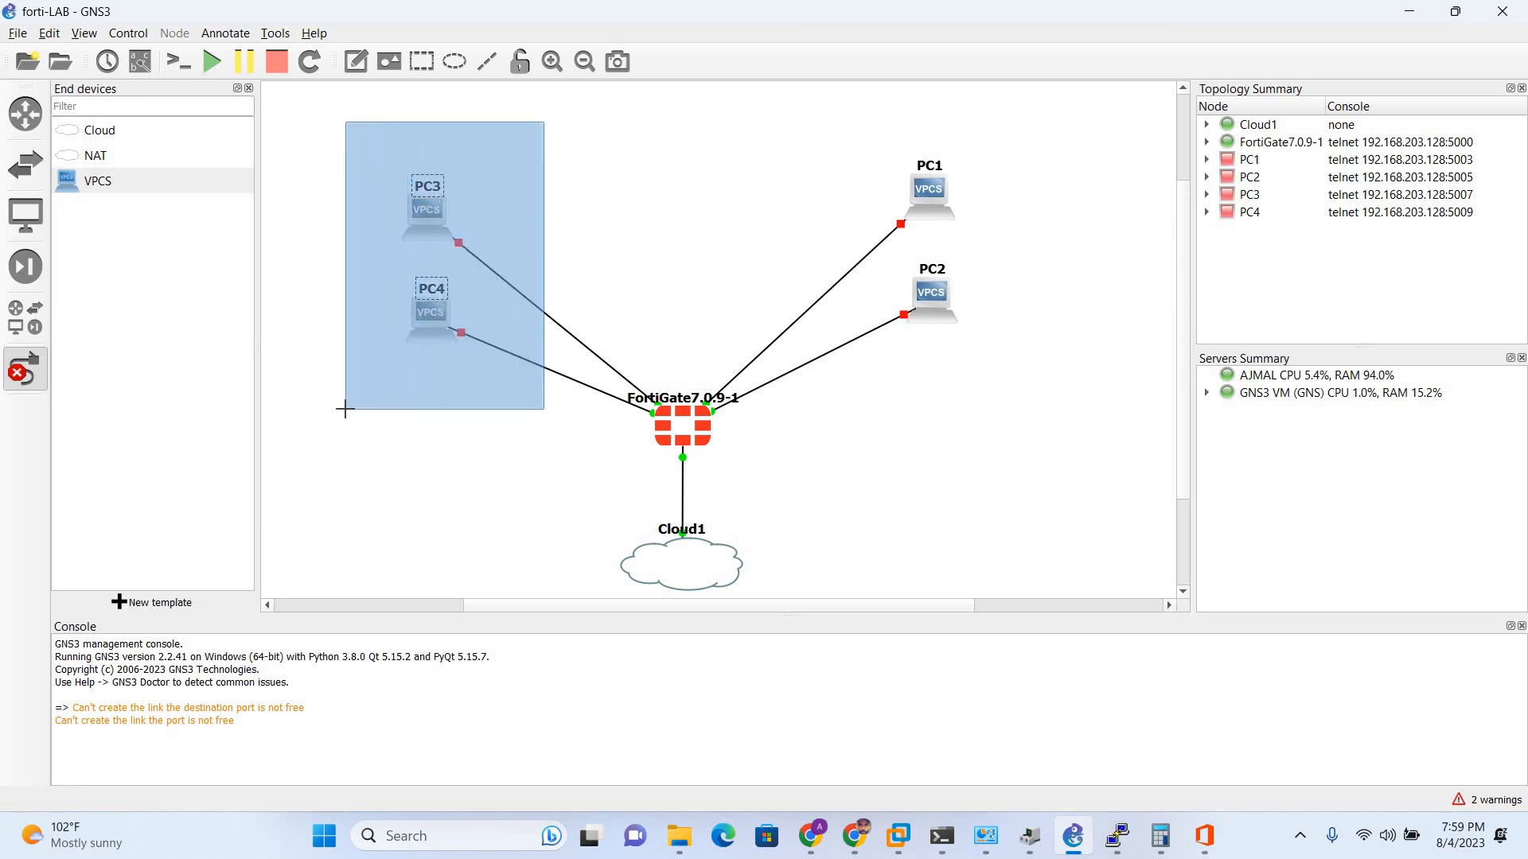
pyautogui.moveTo(345, 410); pyautogui.dragTo(345, 409)
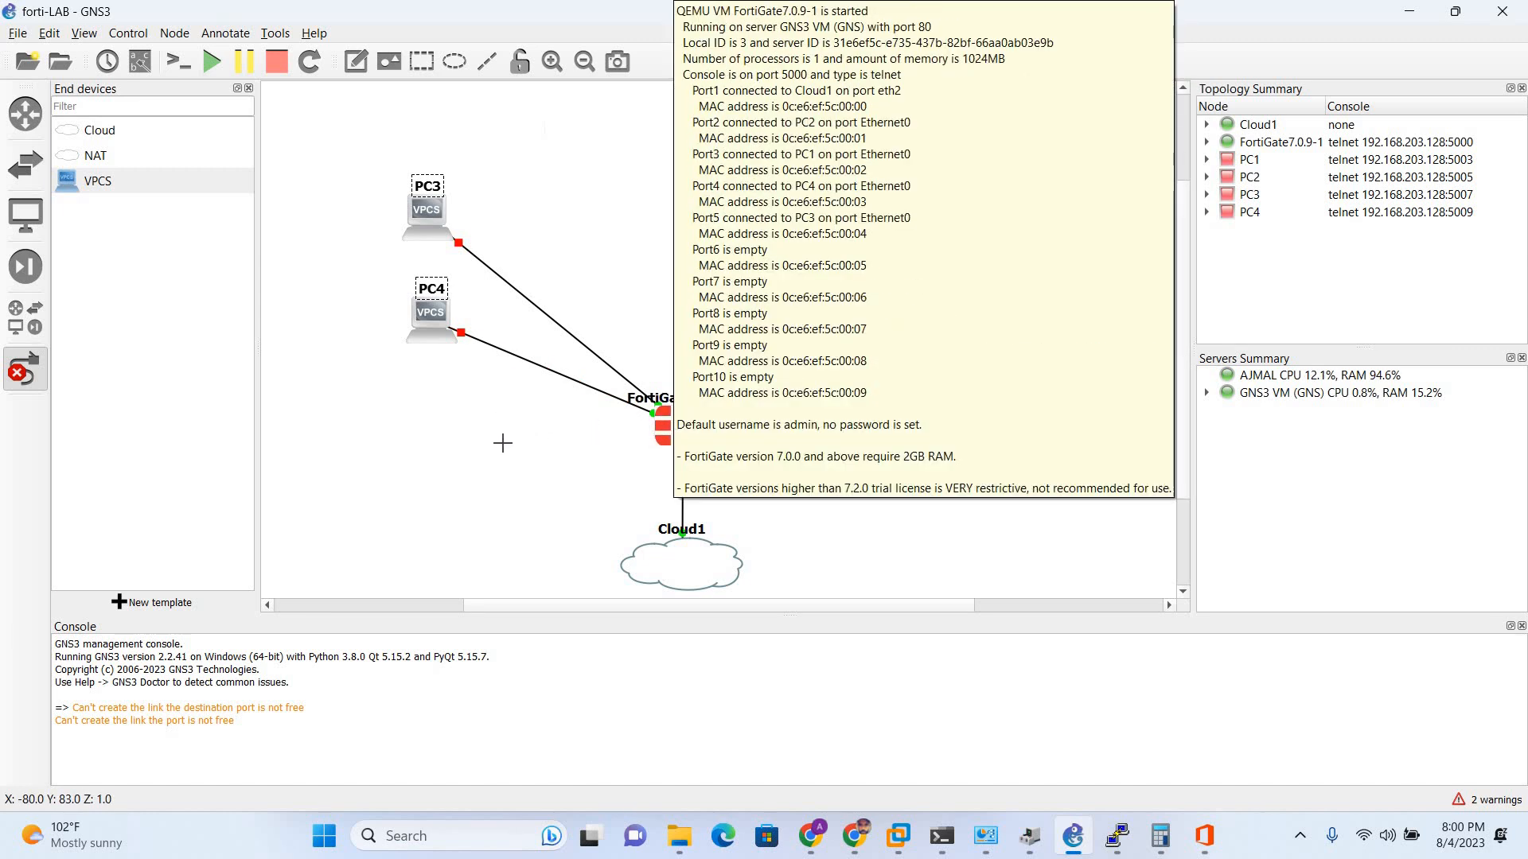
pyautogui.moveTo(358, 155); pyautogui.dragTo(1124, 358)
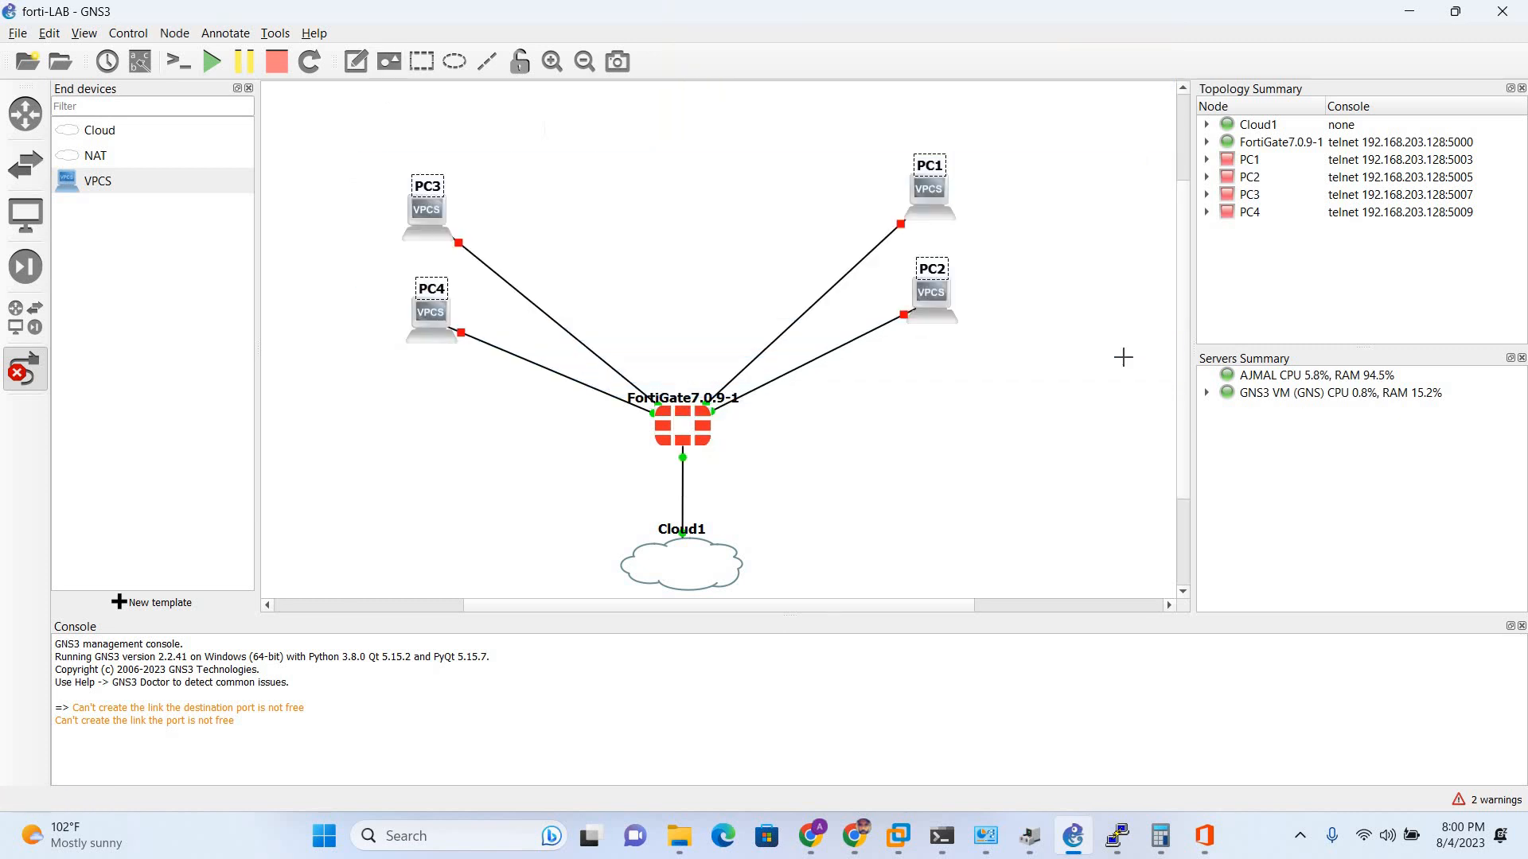
pyautogui.press('Delete')
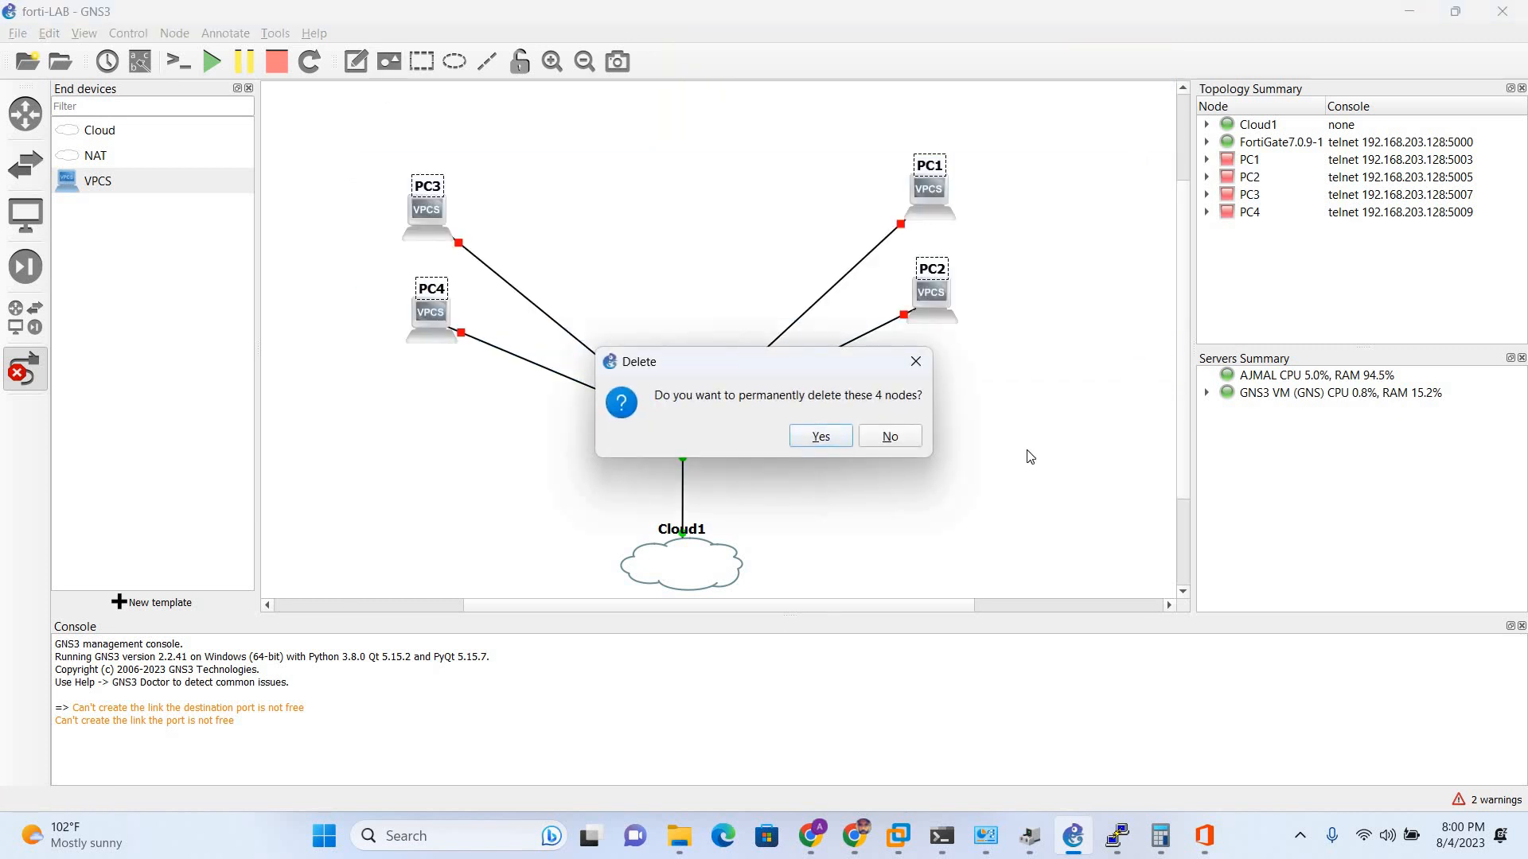
pyautogui.click(821, 436)
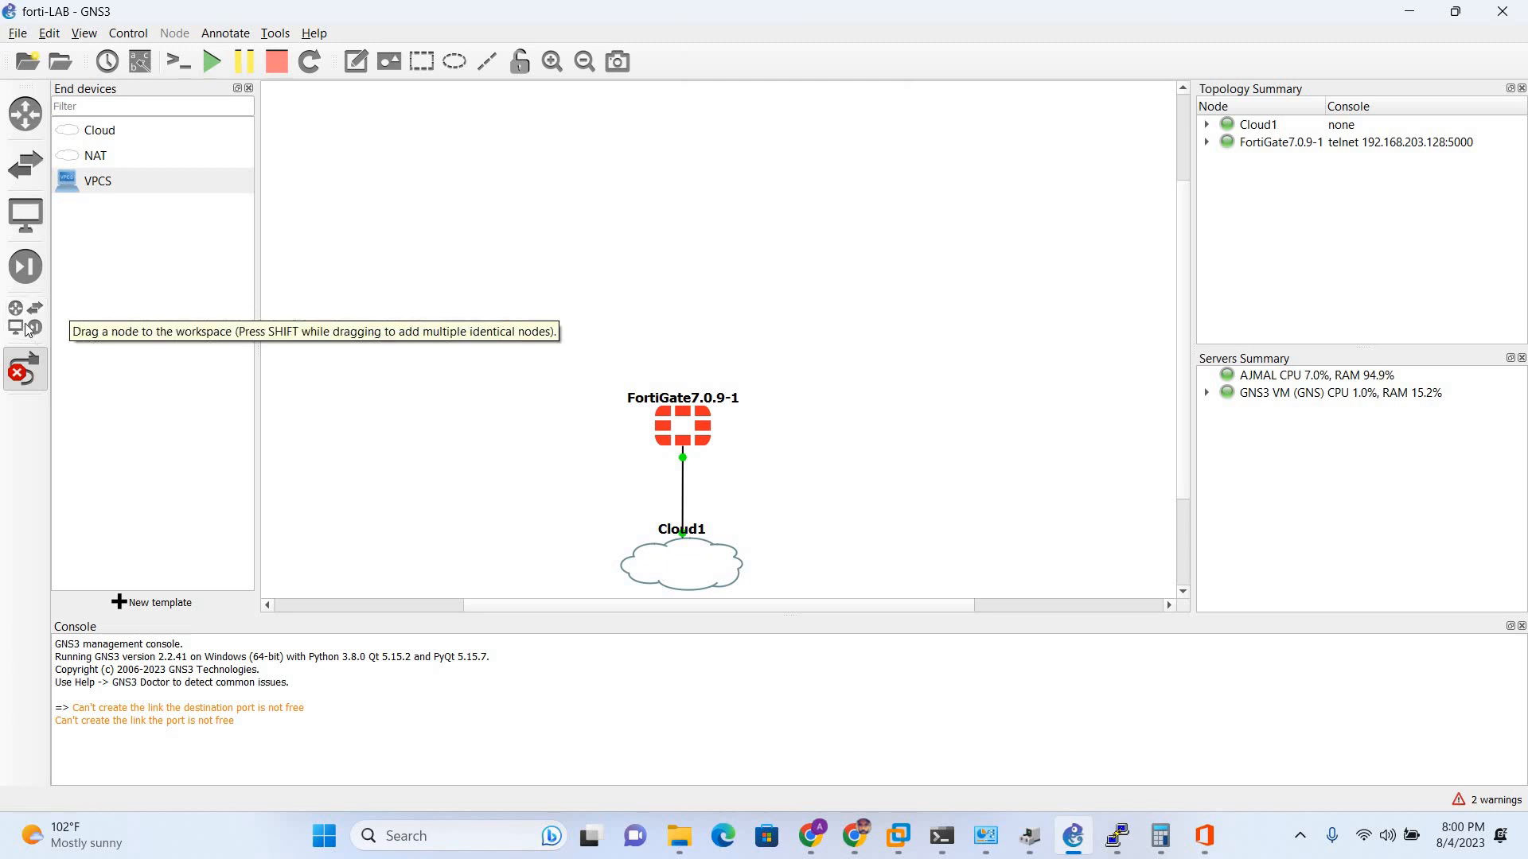
# - Add a VPCS node PC1 on the GNS3 VM server to the right of the FortiGate
pyautogui.click(35, 223)
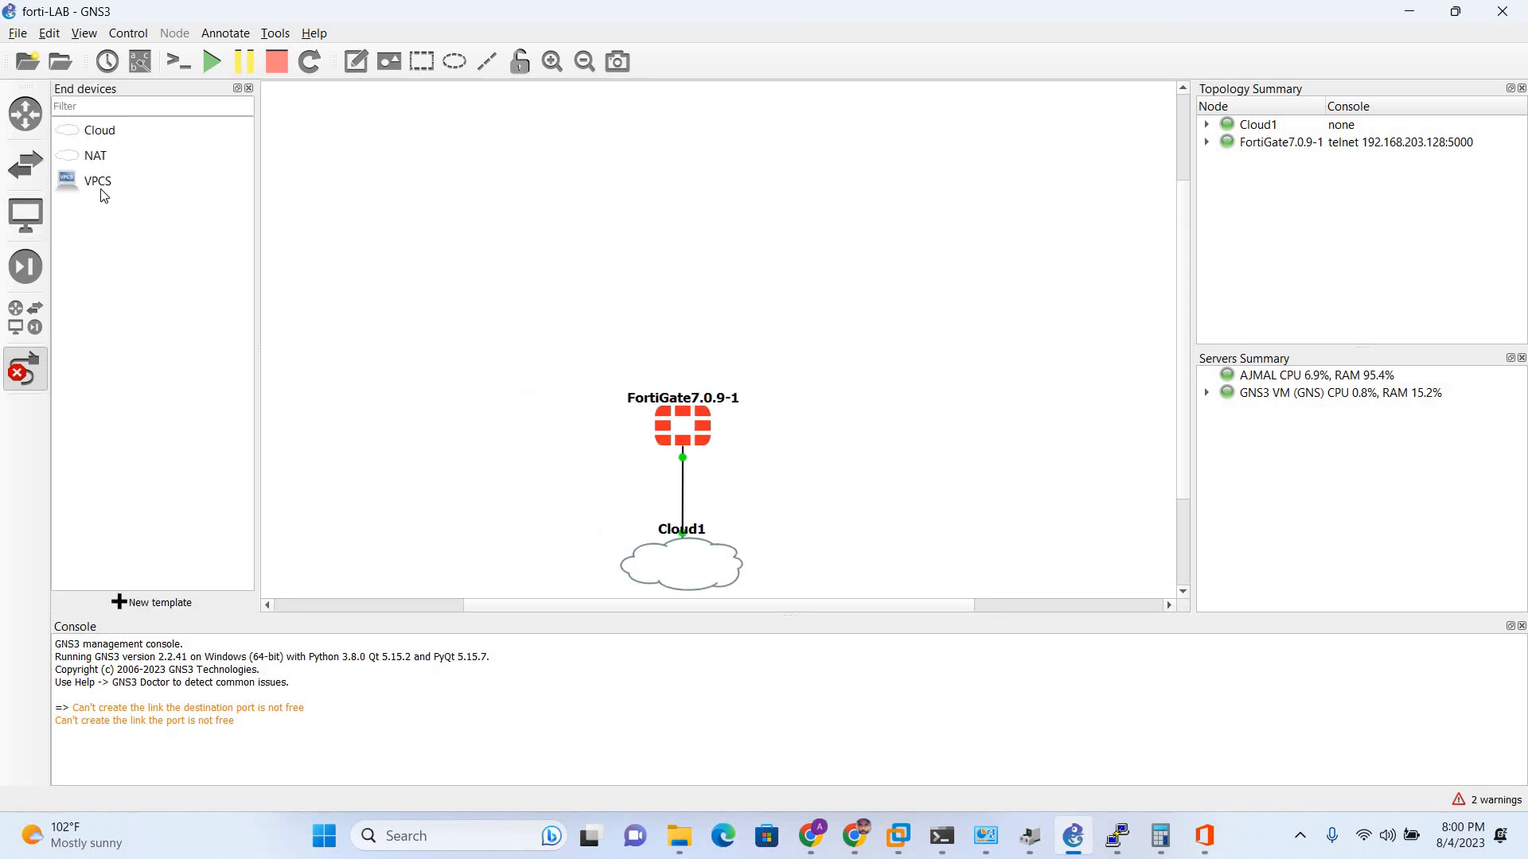
pyautogui.moveTo(103, 184); pyautogui.dragTo(897, 194)
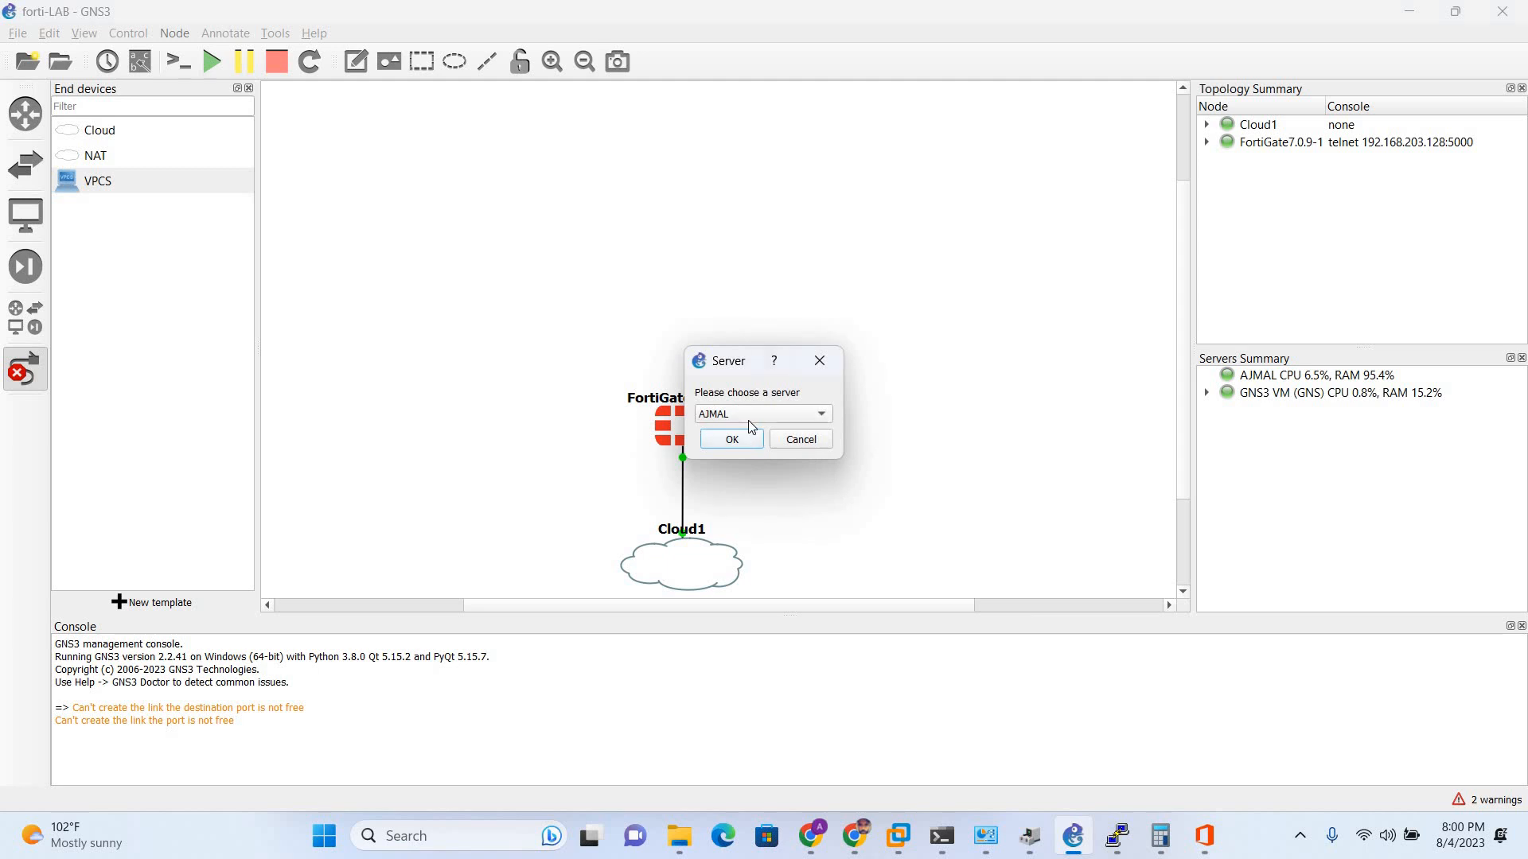
pyautogui.click(748, 420)
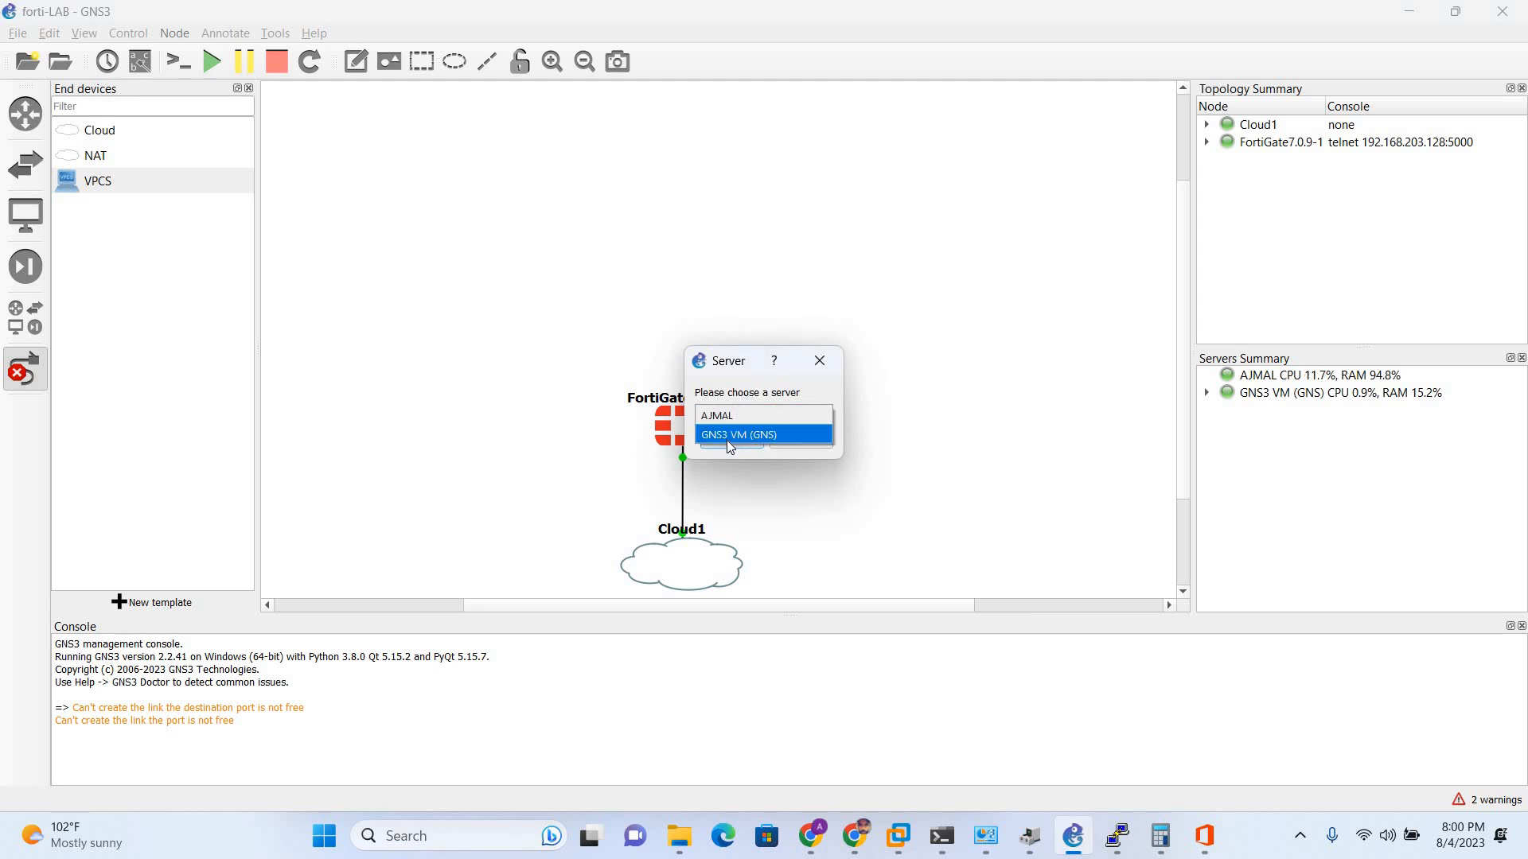
pyautogui.click(728, 436)
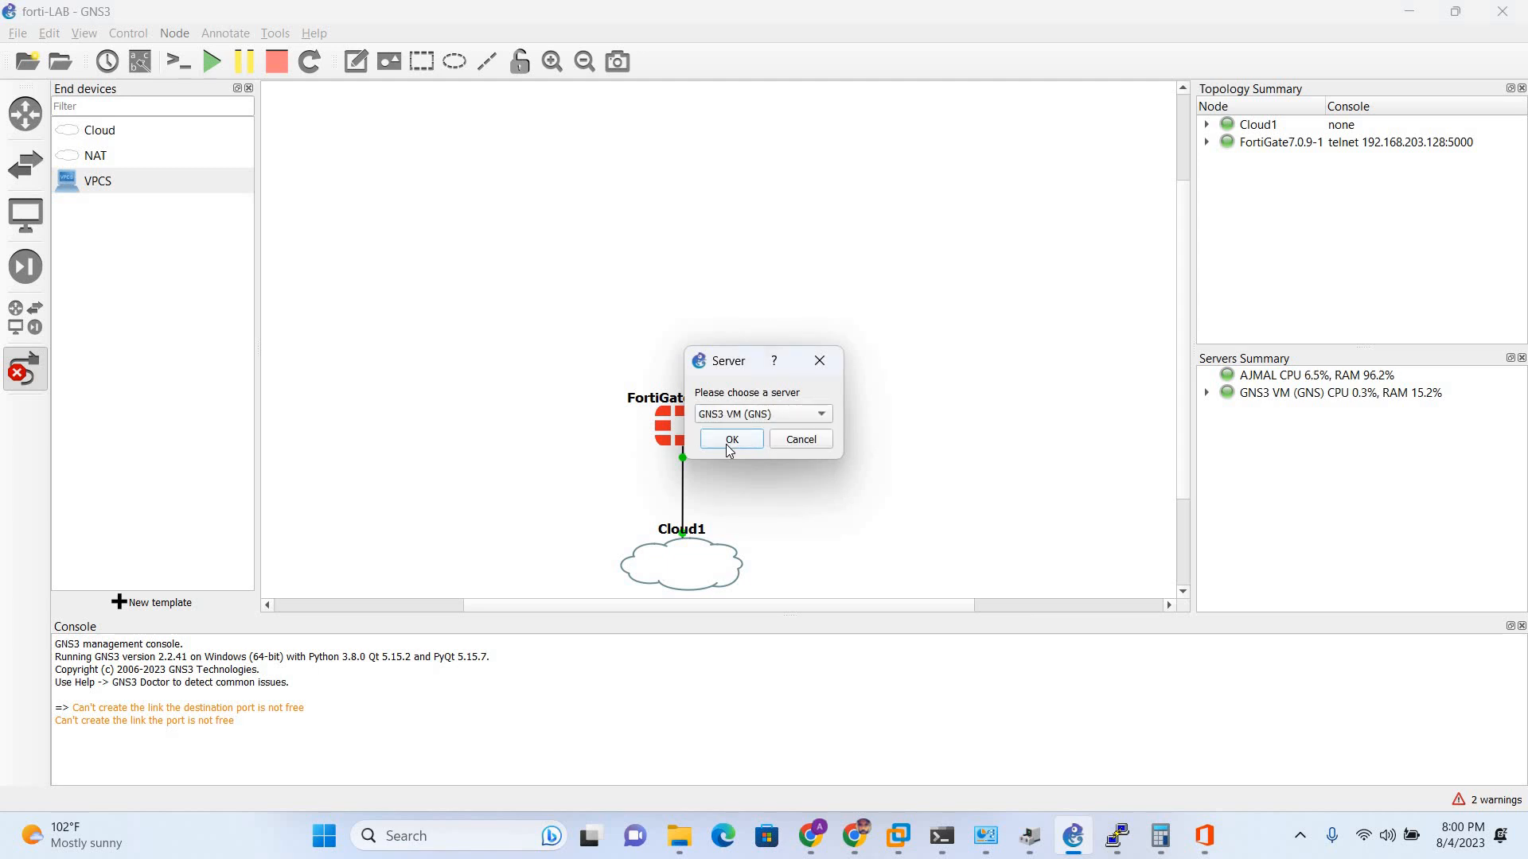
pyautogui.click(731, 444)
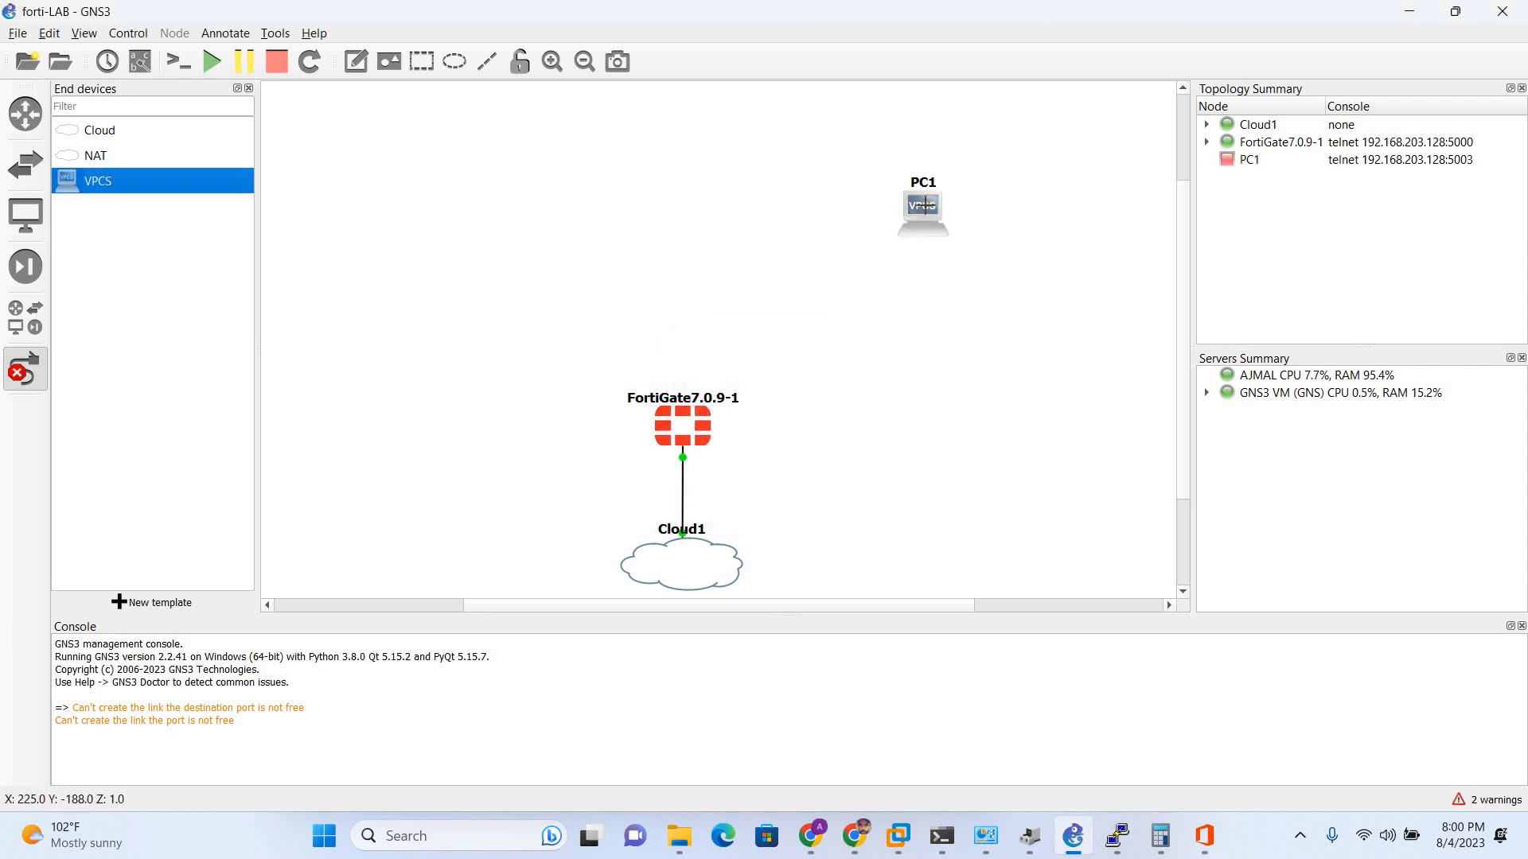
pyautogui.click(919, 204)
pyautogui.press('Escape')
# - Duplicate PC1 into PC2, PC3 and PC4, placing PC2 right and PC3–PC4 left
pyautogui.rightClick(919, 205)
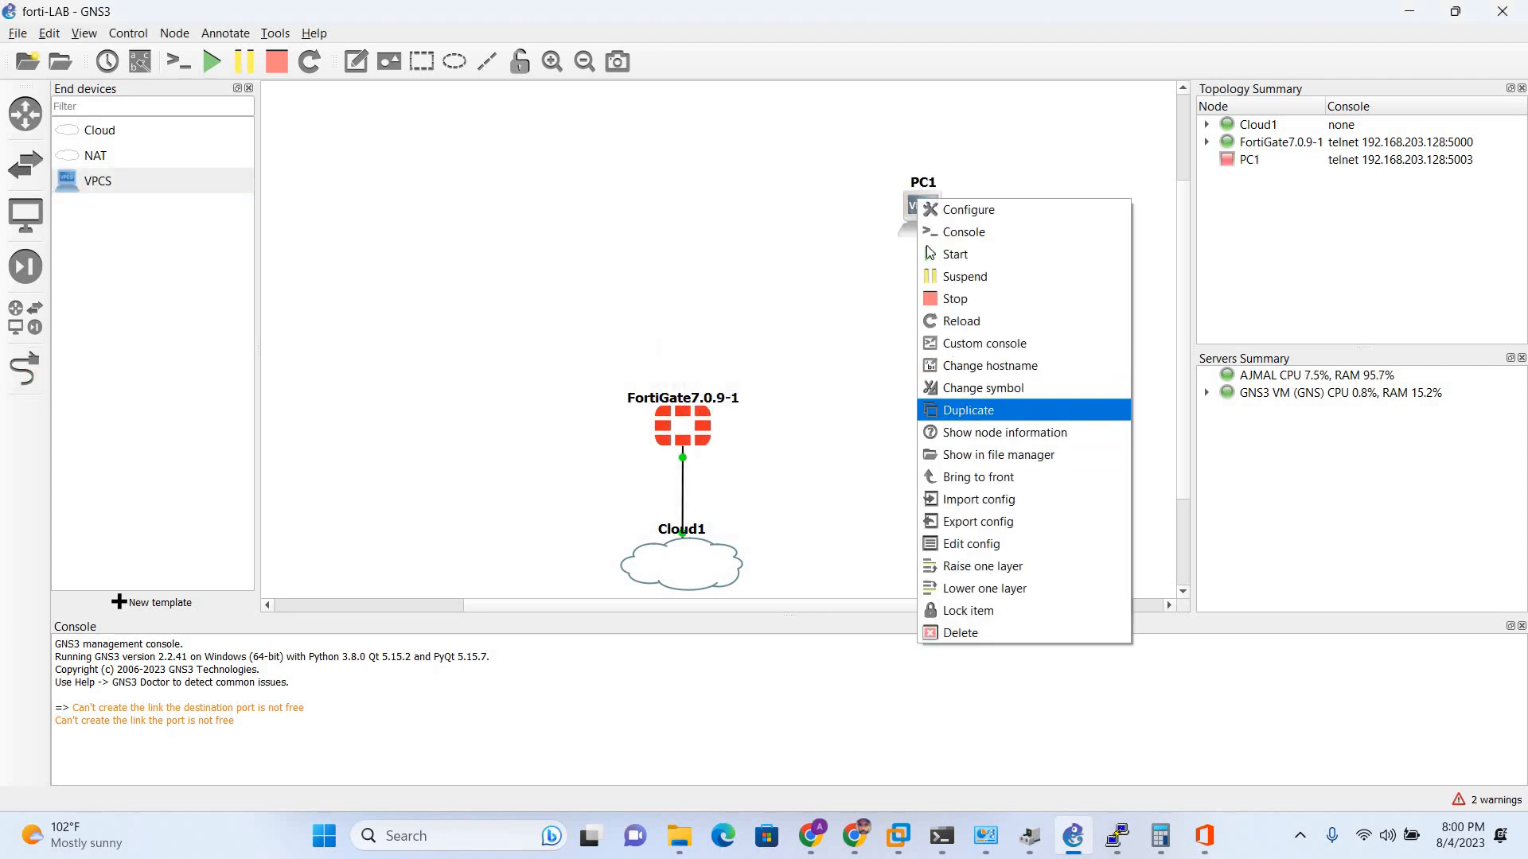
pyautogui.click(966, 410)
pyautogui.moveTo(940, 225); pyautogui.dragTo(925, 274)
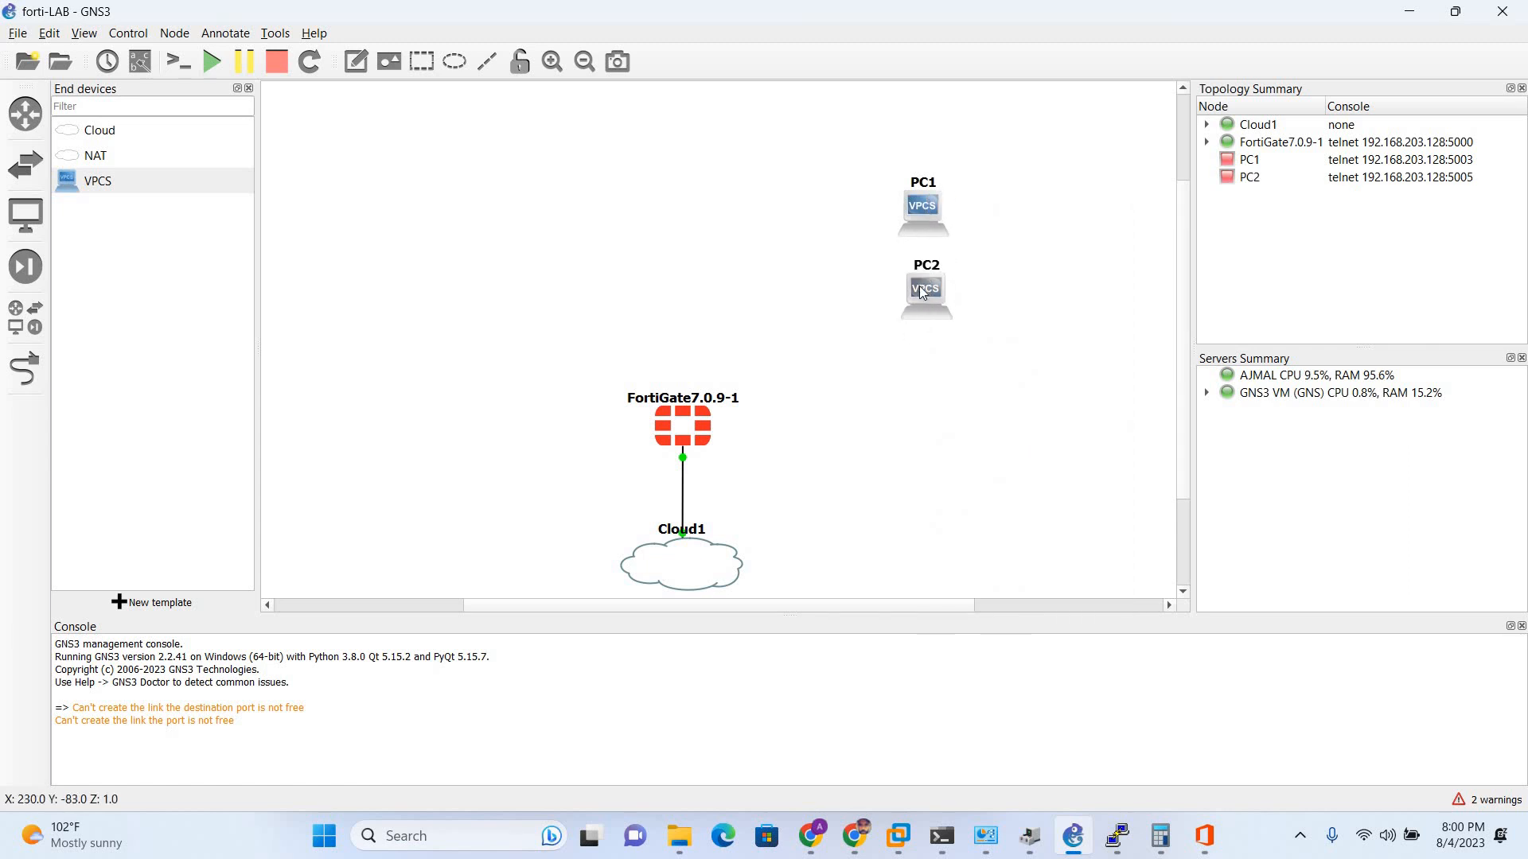
pyautogui.rightClick(921, 286)
pyautogui.rightClick(929, 211)
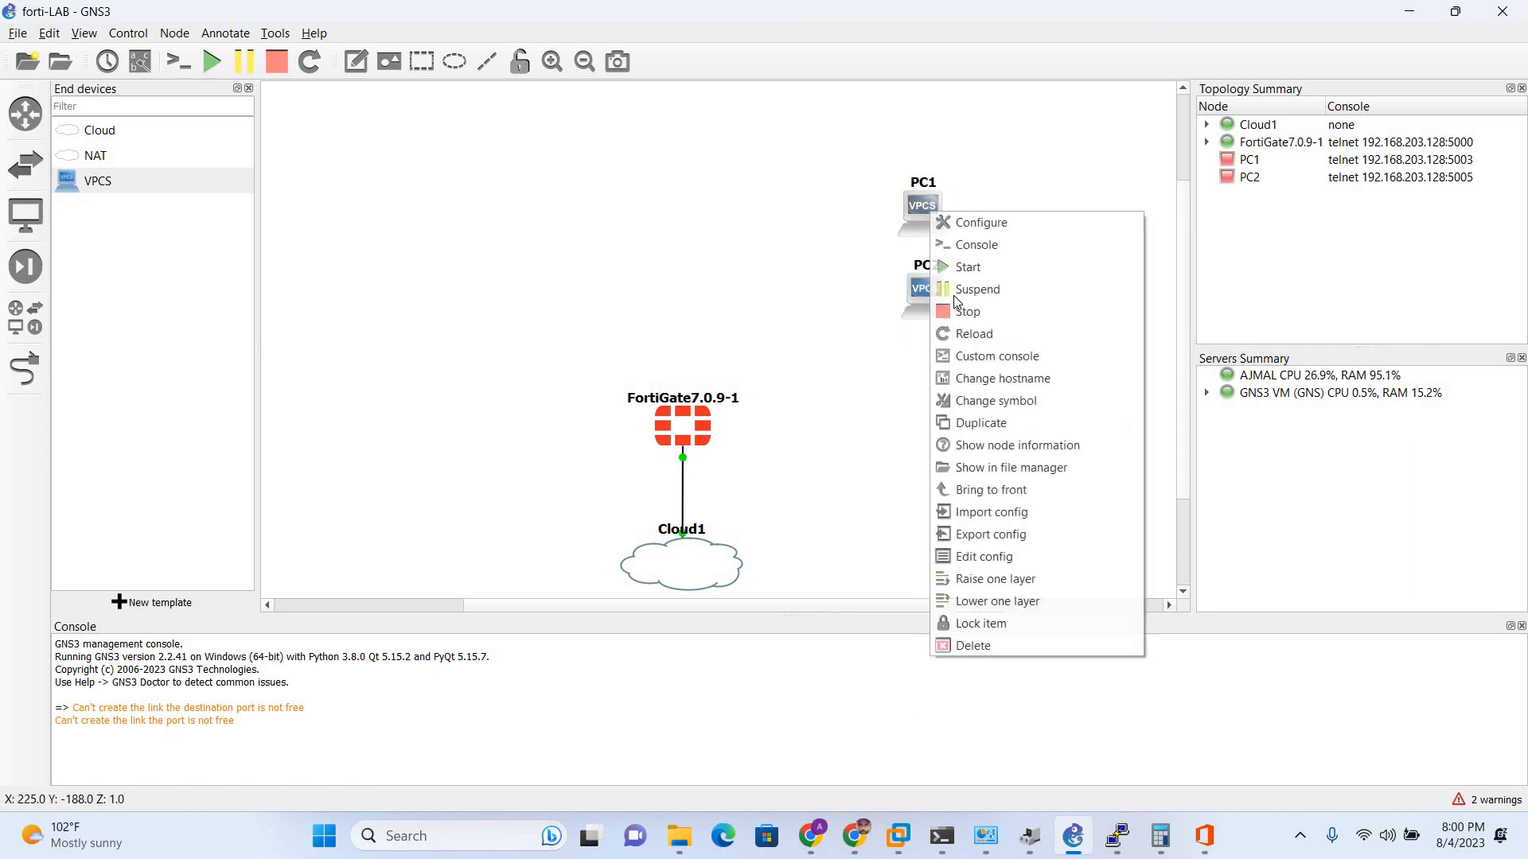
pyautogui.click(967, 428)
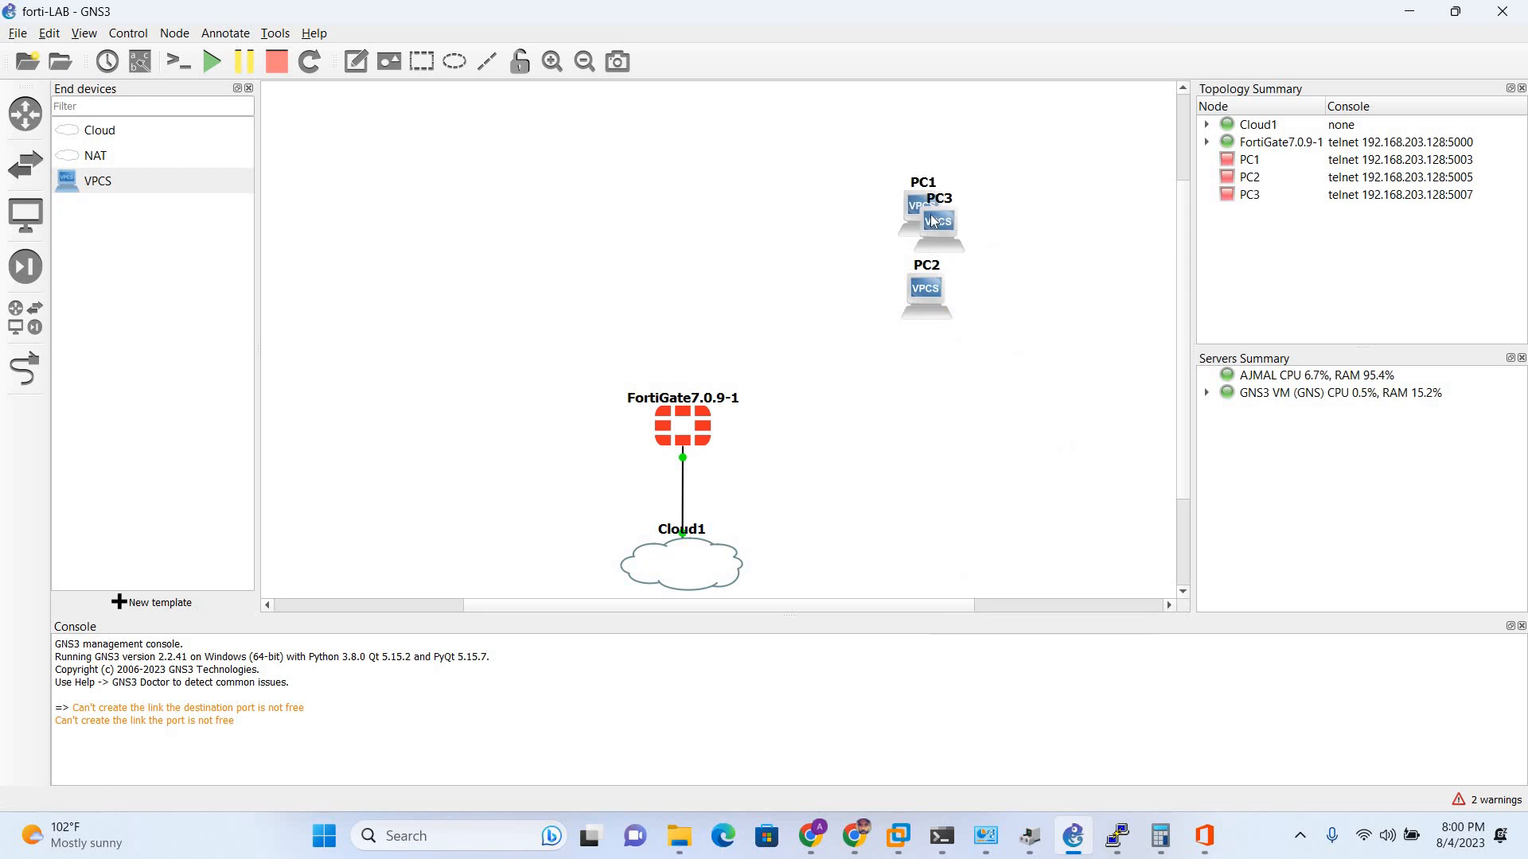
pyautogui.moveTo(930, 219); pyautogui.dragTo(507, 214)
pyautogui.rightClick(507, 213)
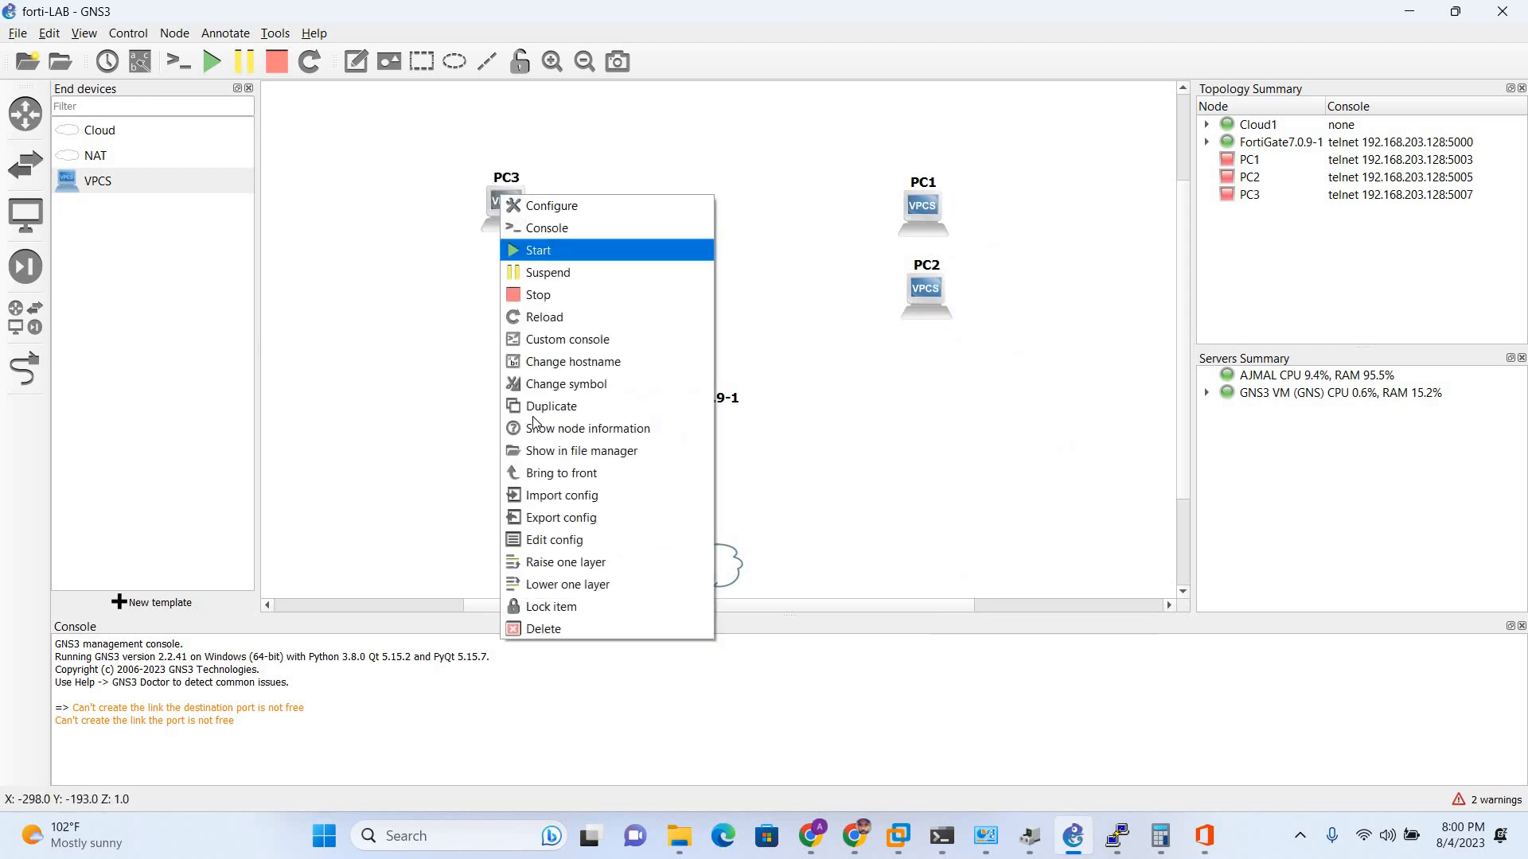
pyautogui.click(535, 416)
pyautogui.moveTo(492, 316); pyautogui.dragTo(468, 291)
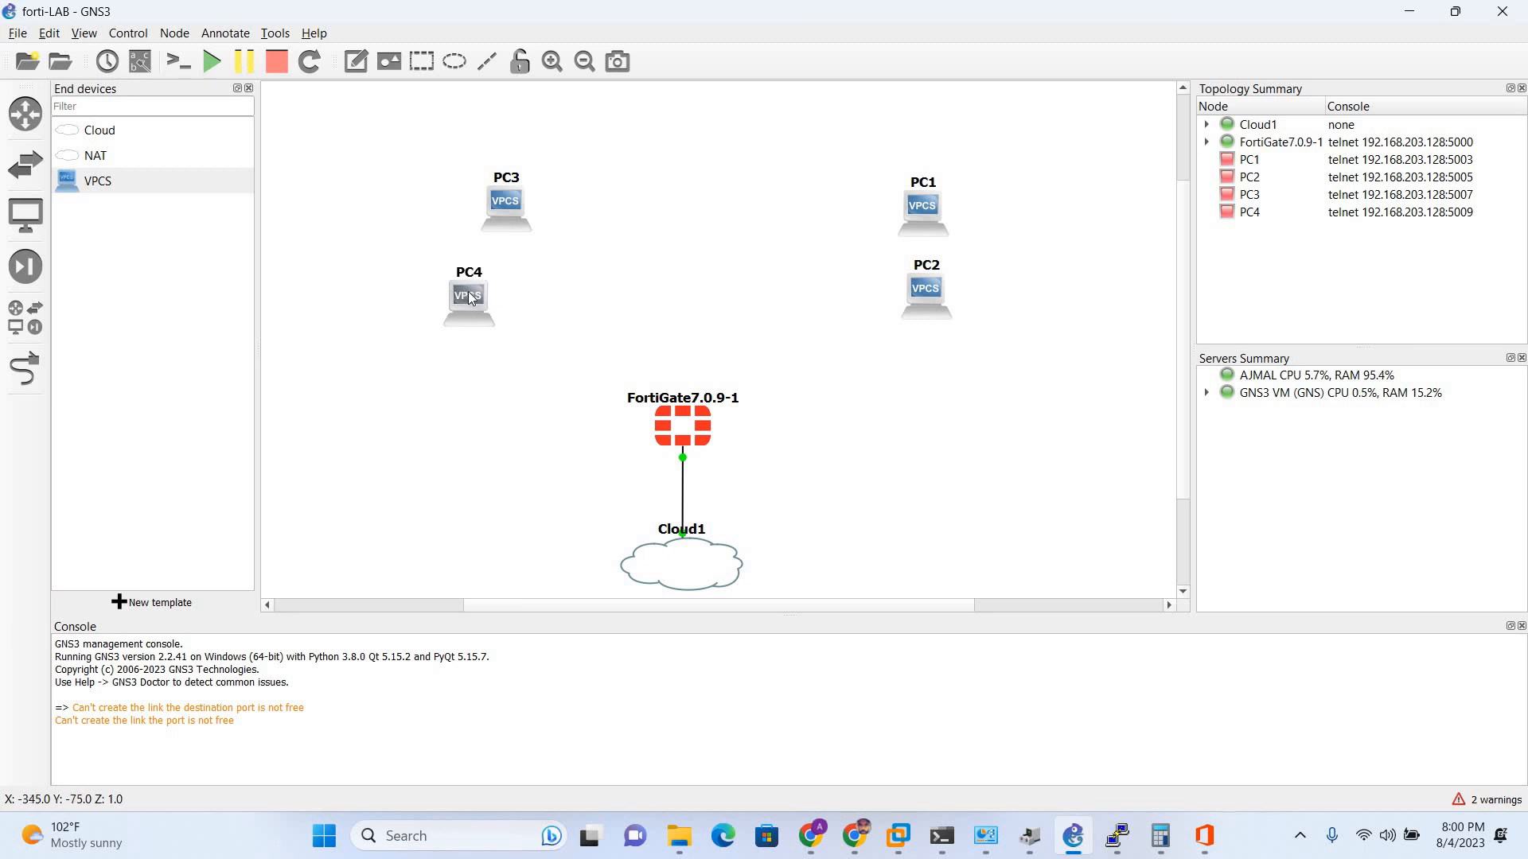
pyautogui.moveTo(937, 308); pyautogui.dragTo(971, 315)
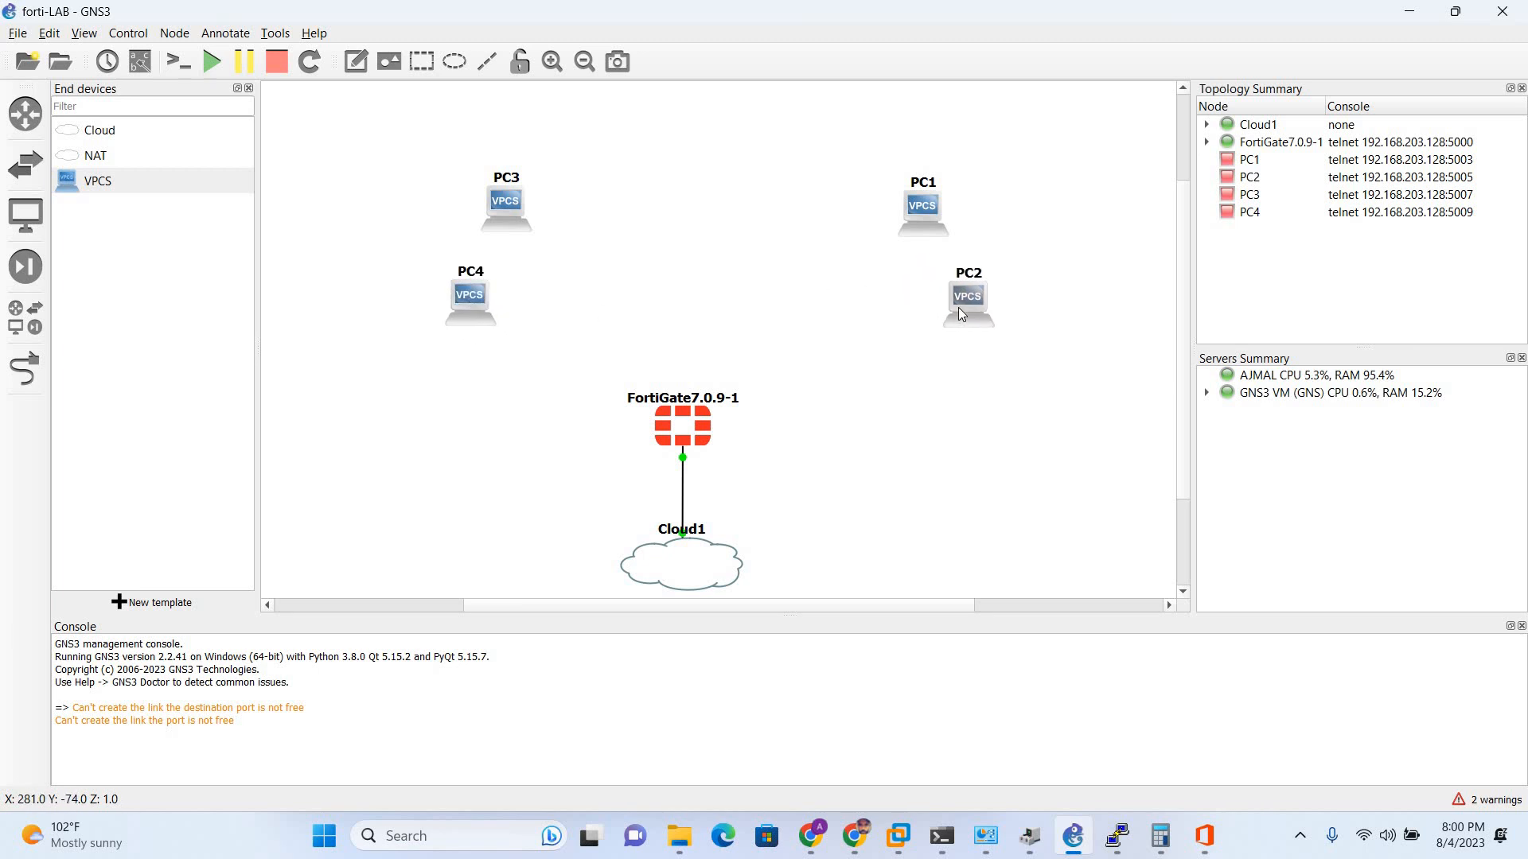
# - Link FortiGate Port2 to PC1 Ethernet0 and Port3 to PC2 Ethernet0
pyautogui.click(26, 374)
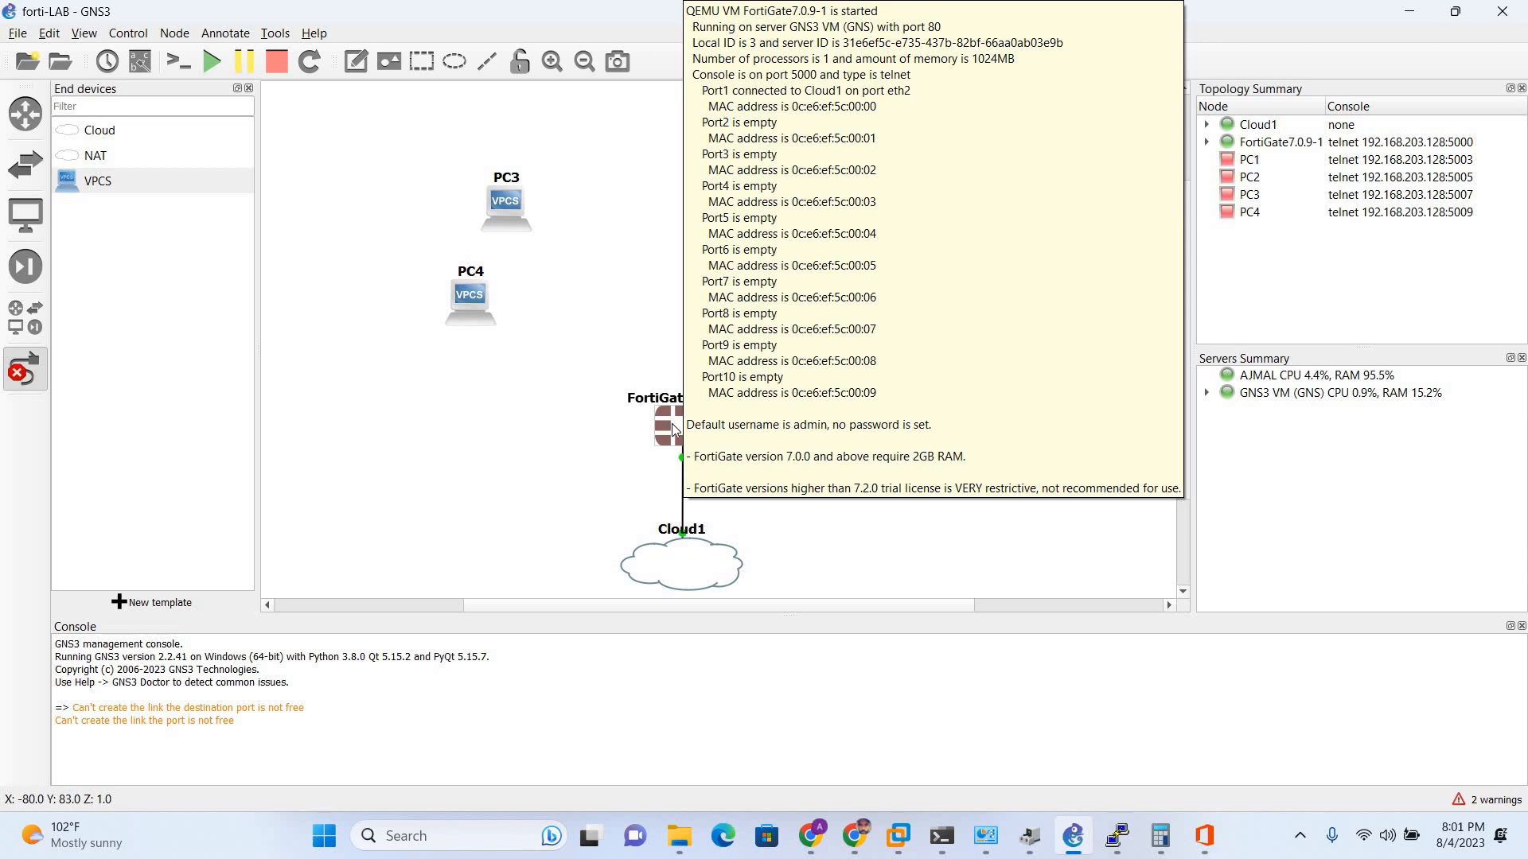
pyautogui.click(673, 430)
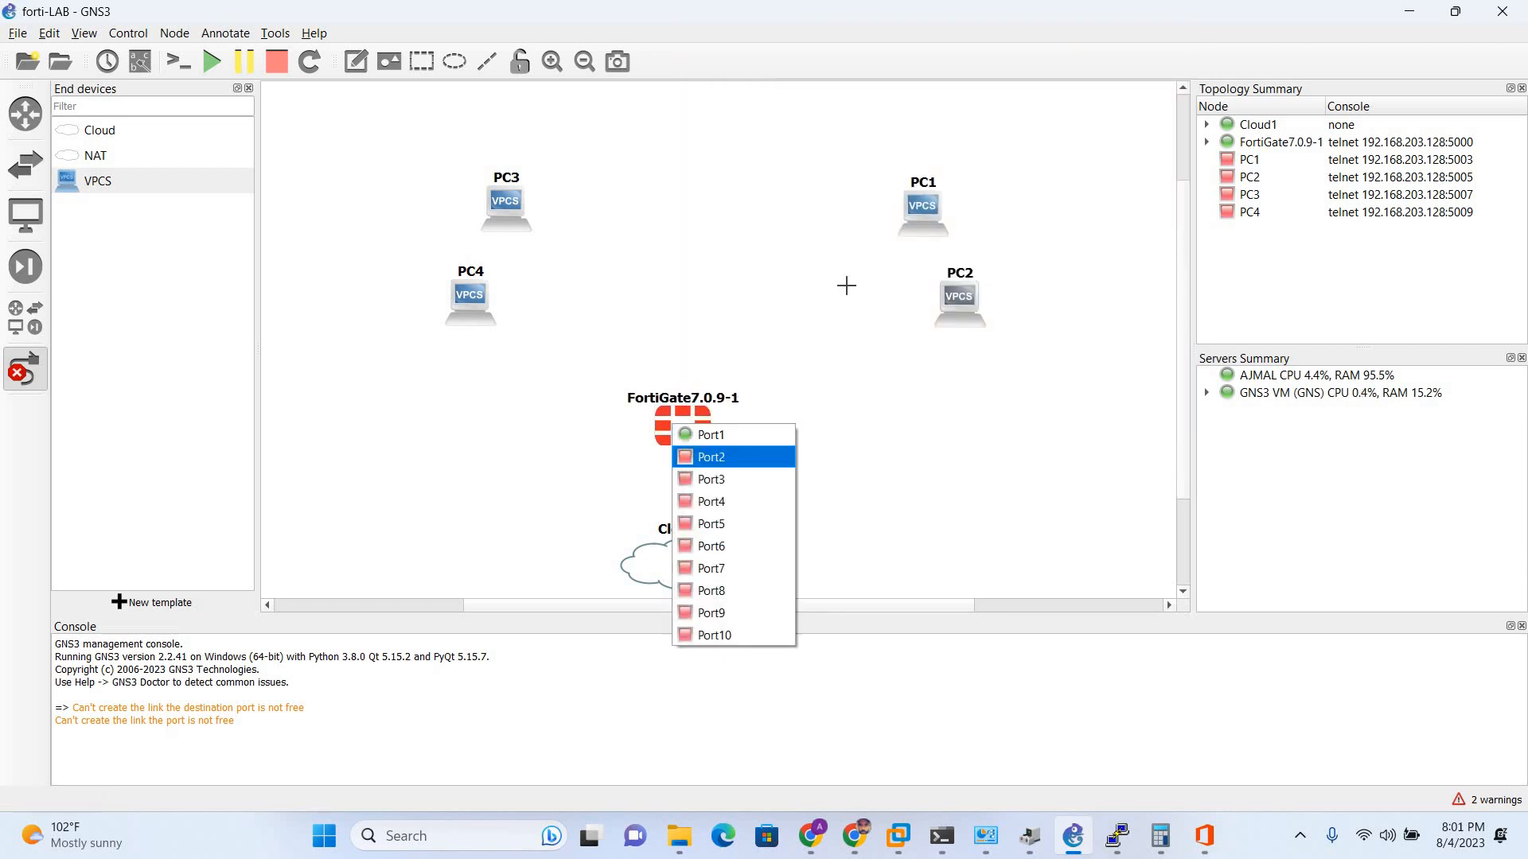
pyautogui.press('Return')
pyautogui.click(919, 206)
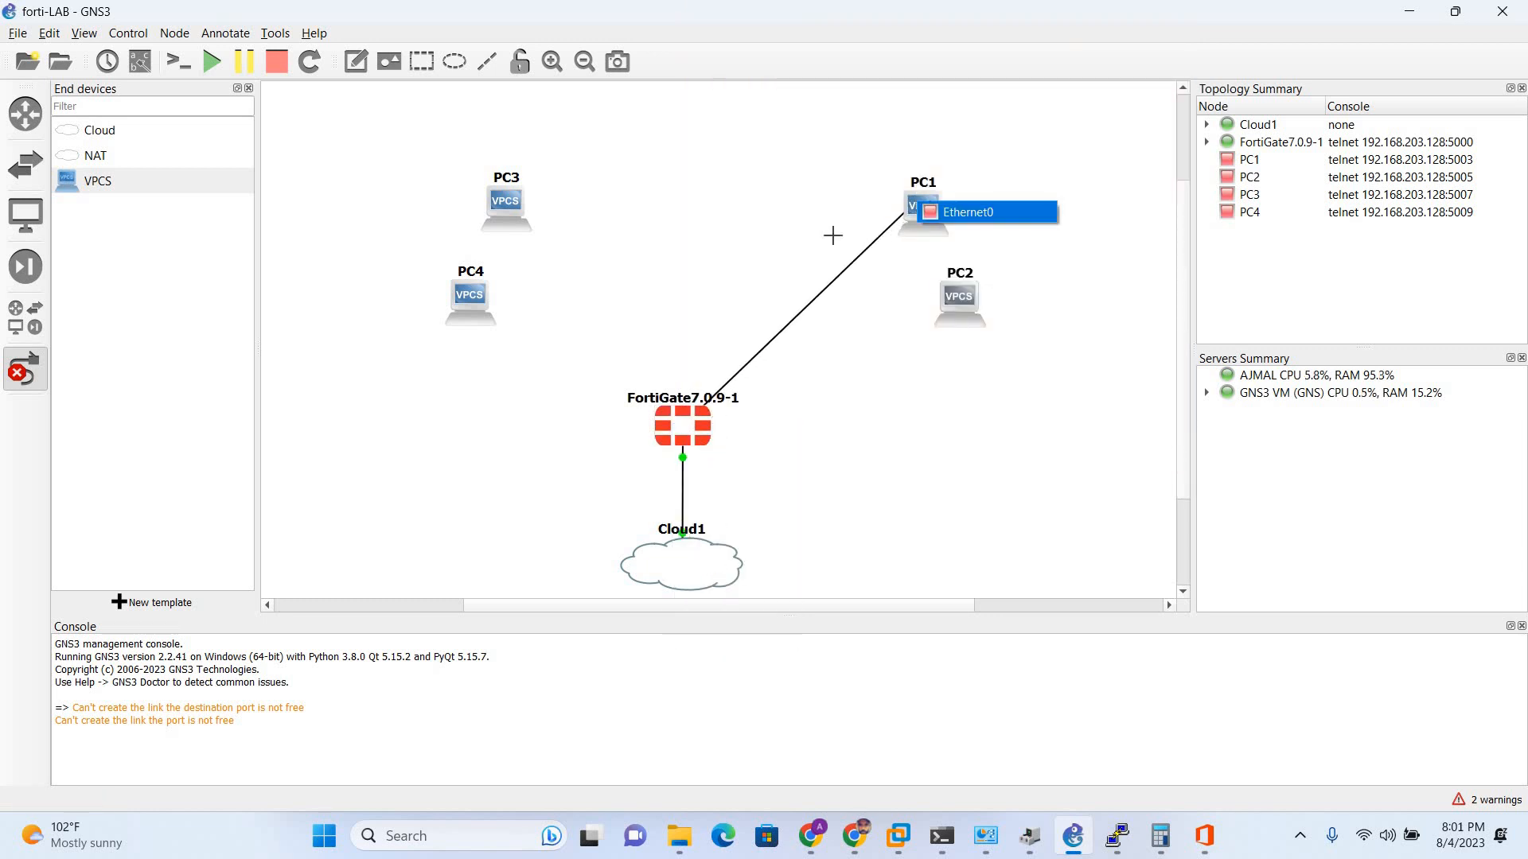
pyautogui.press('Return')
pyautogui.doubleClick(683, 428)
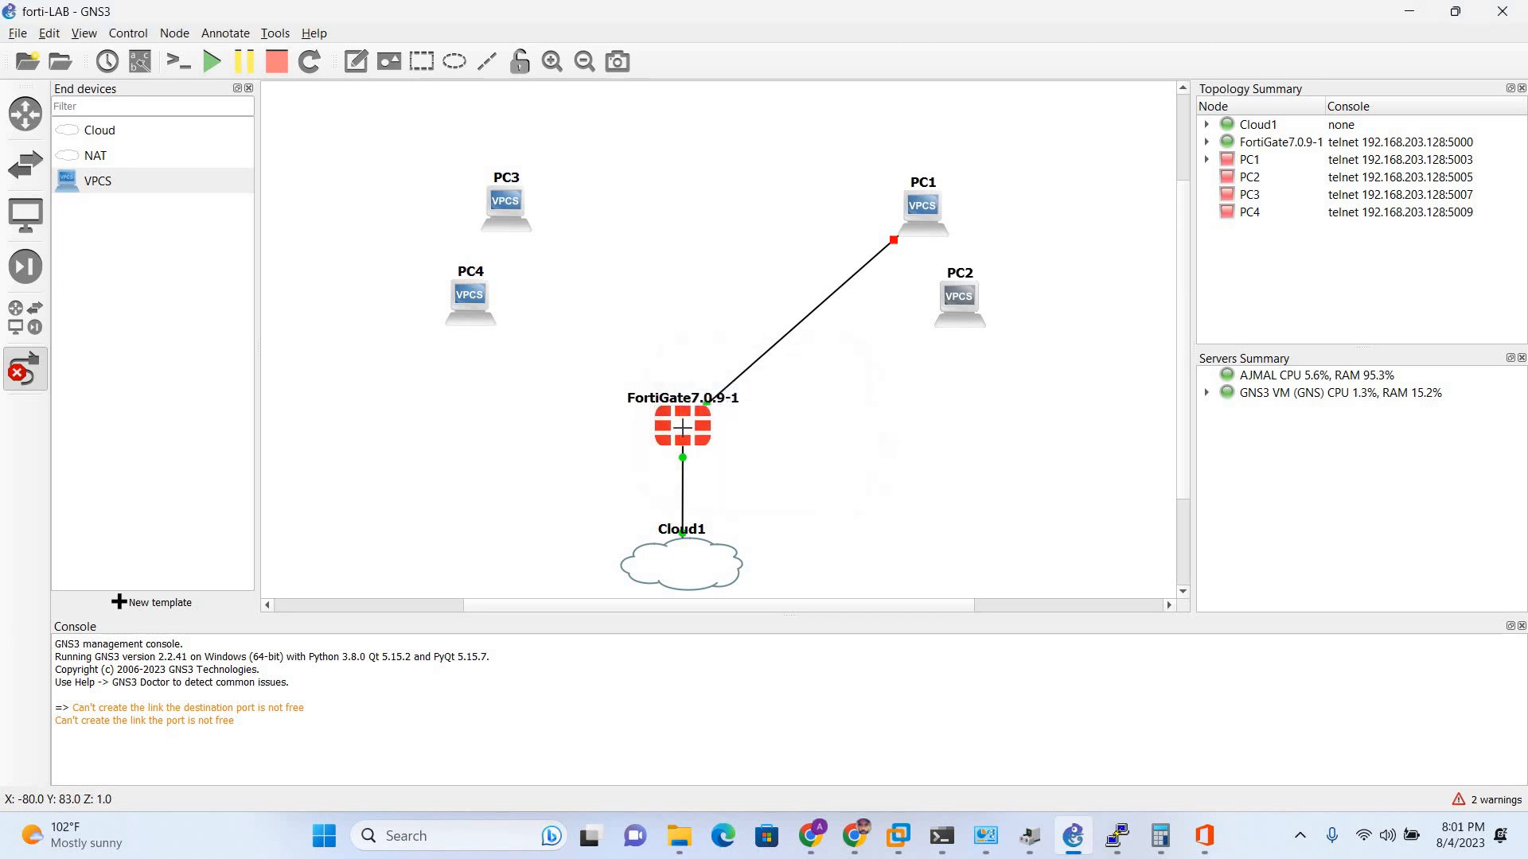
pyautogui.click(683, 428)
pyautogui.press('Down')
pyautogui.press('Down')
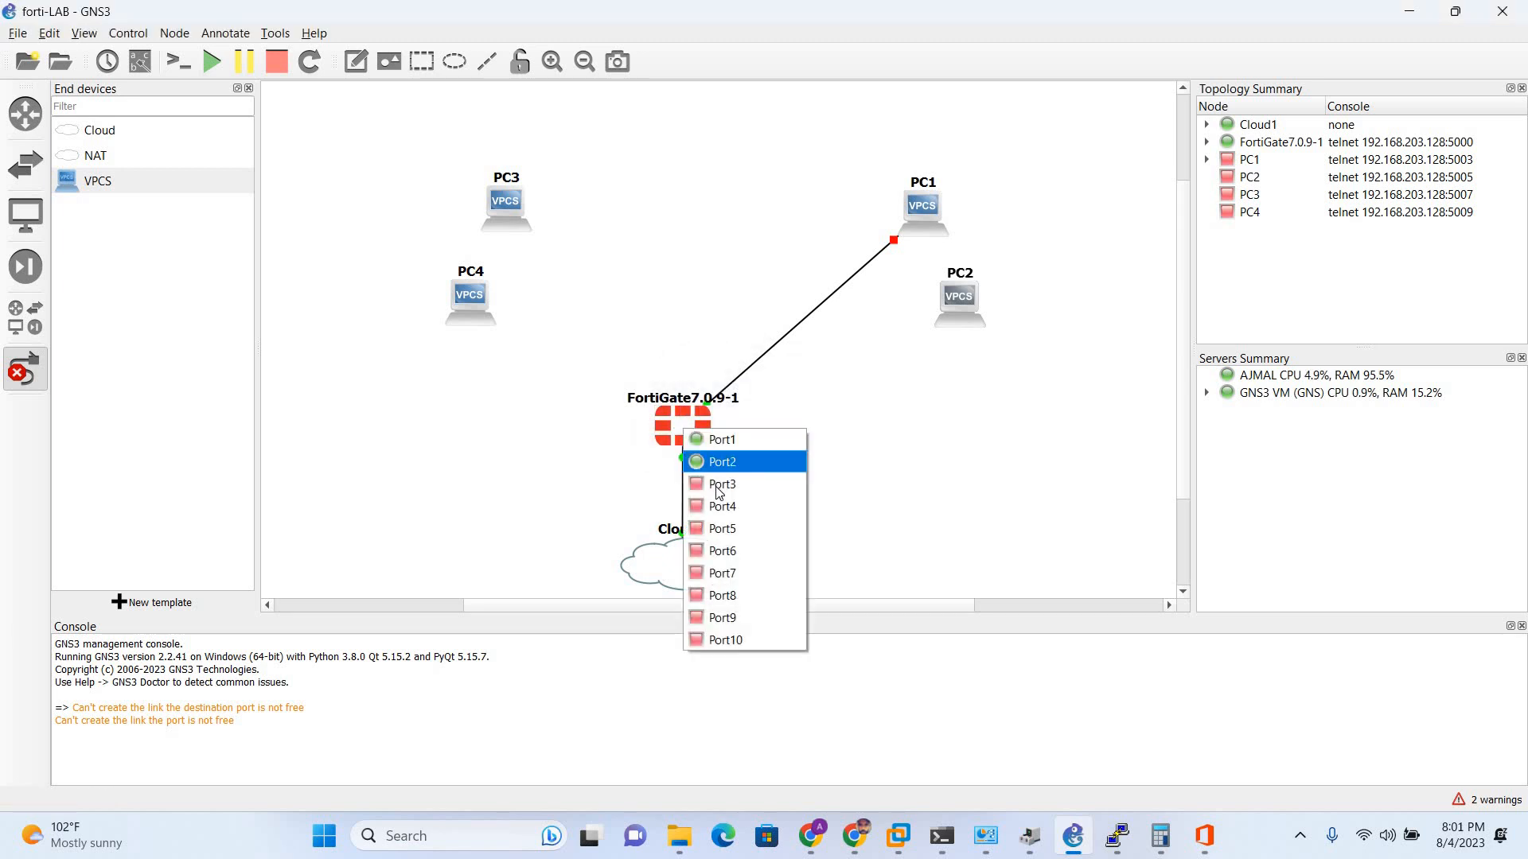
pyautogui.press('Return')
pyautogui.click(960, 291)
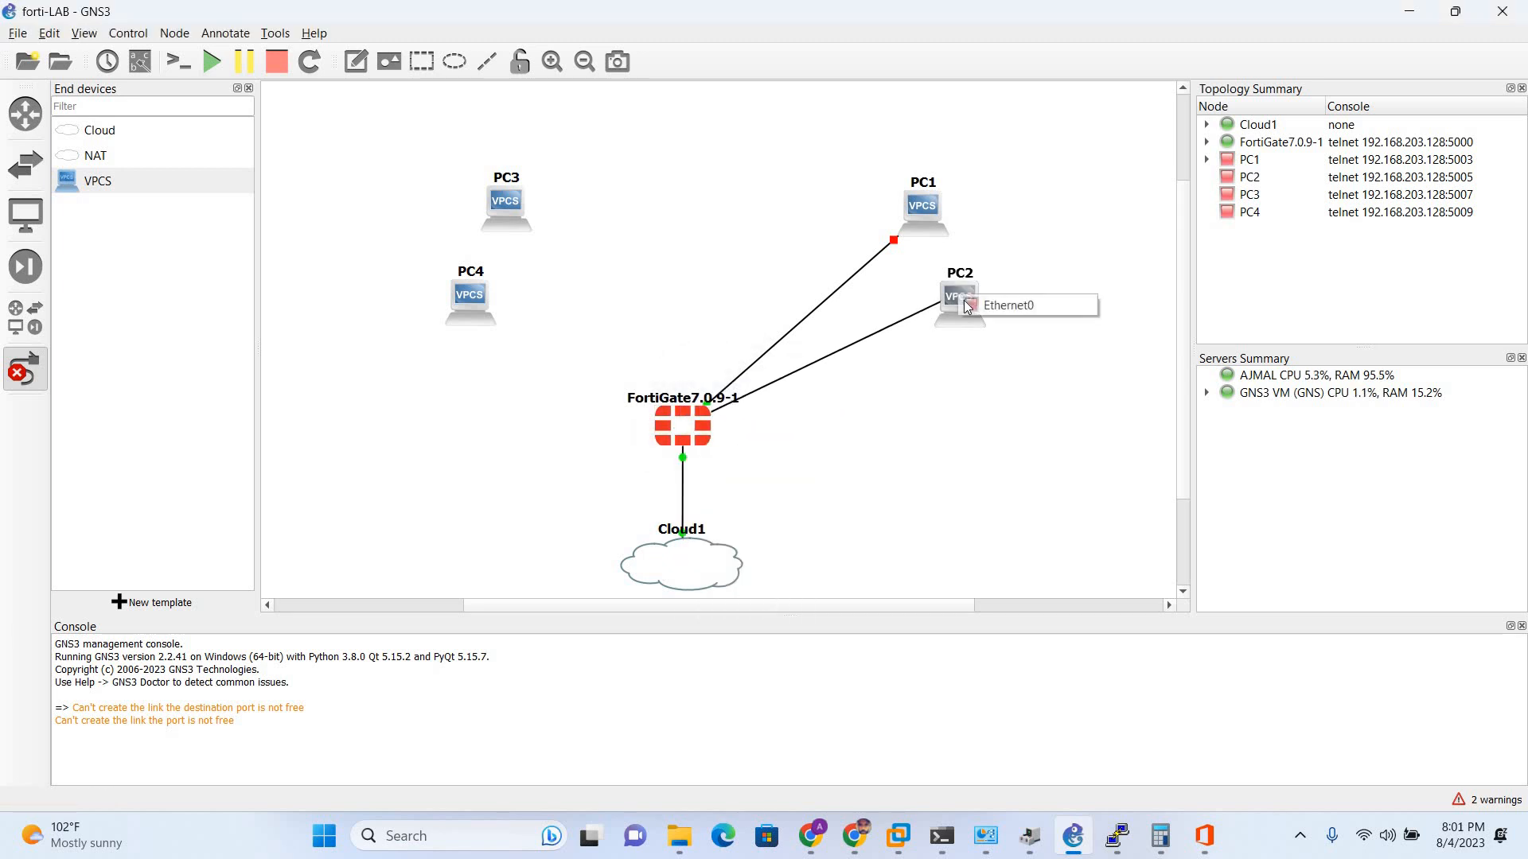
pyautogui.click(961, 301)
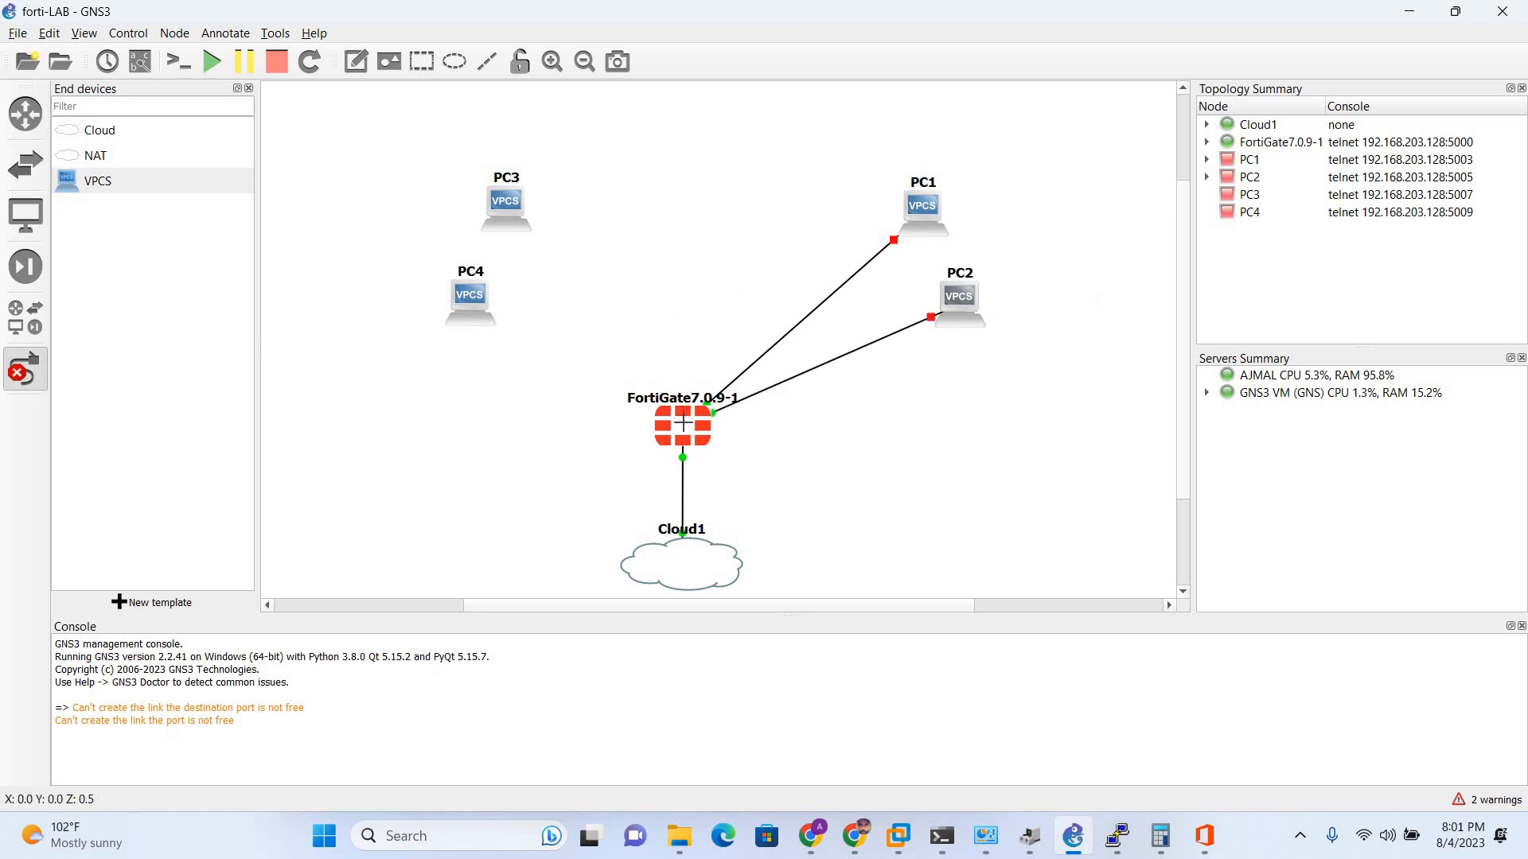
# - Link FortiGate Port4 to PC3 Ethernet0 and Port5 to PC4 Ethernet0
pyautogui.click(687, 428)
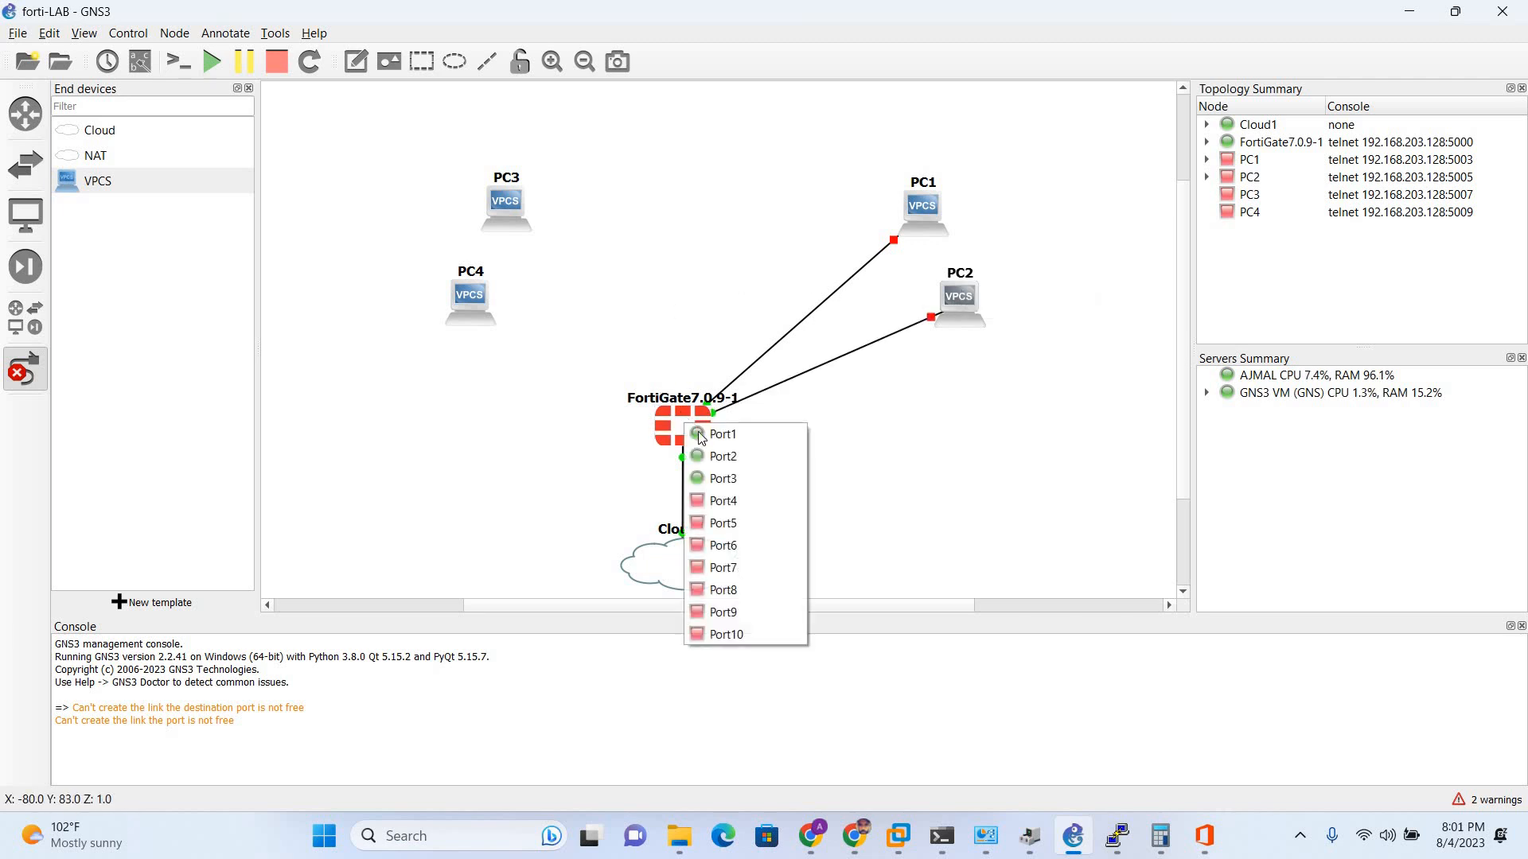
pyautogui.click(720, 501)
pyautogui.click(512, 221)
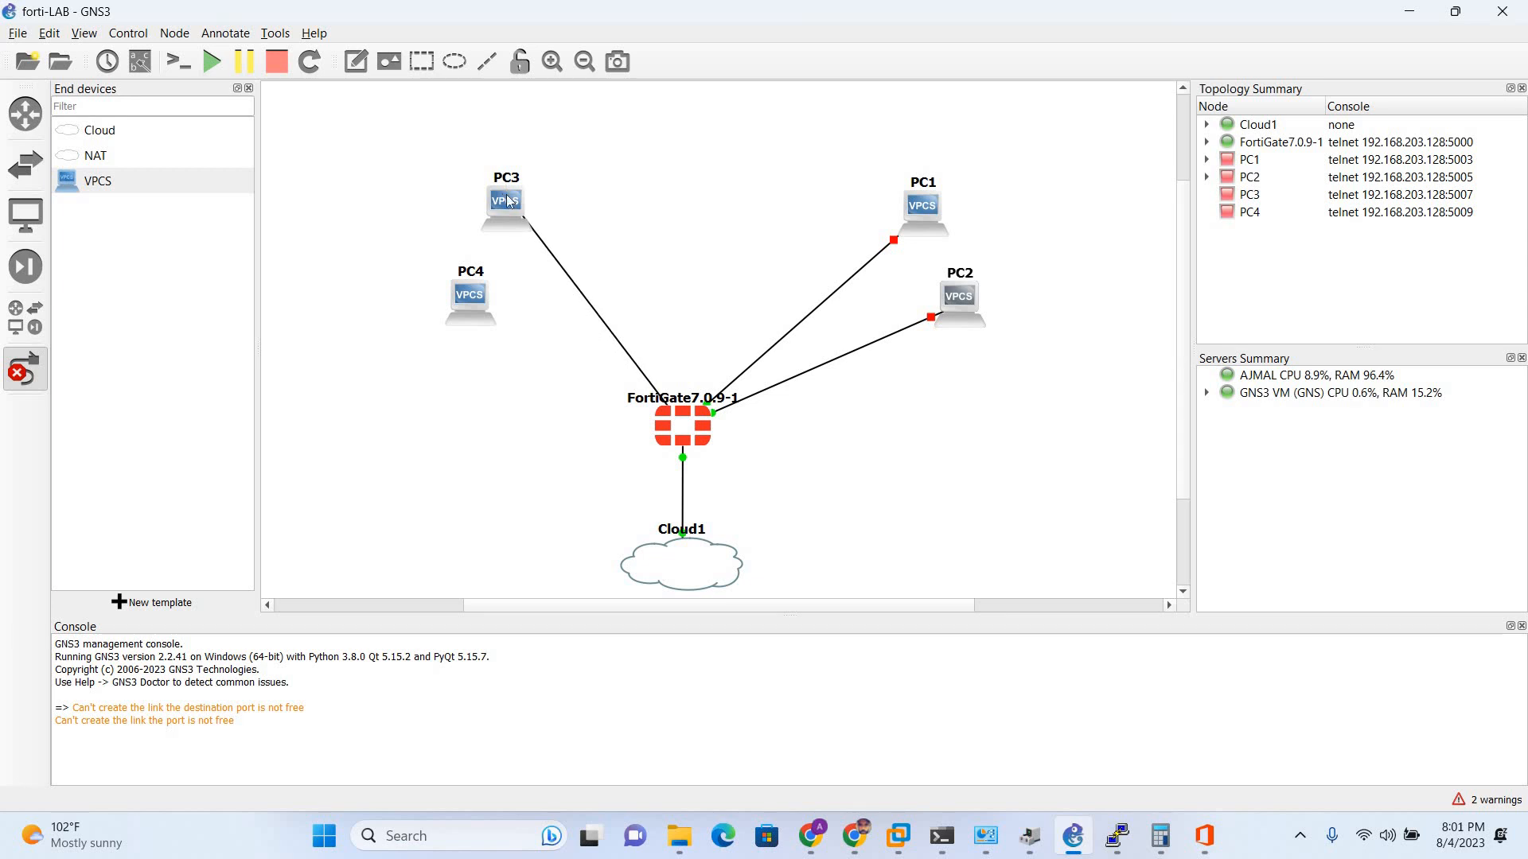
pyautogui.click(511, 203)
pyautogui.click(549, 206)
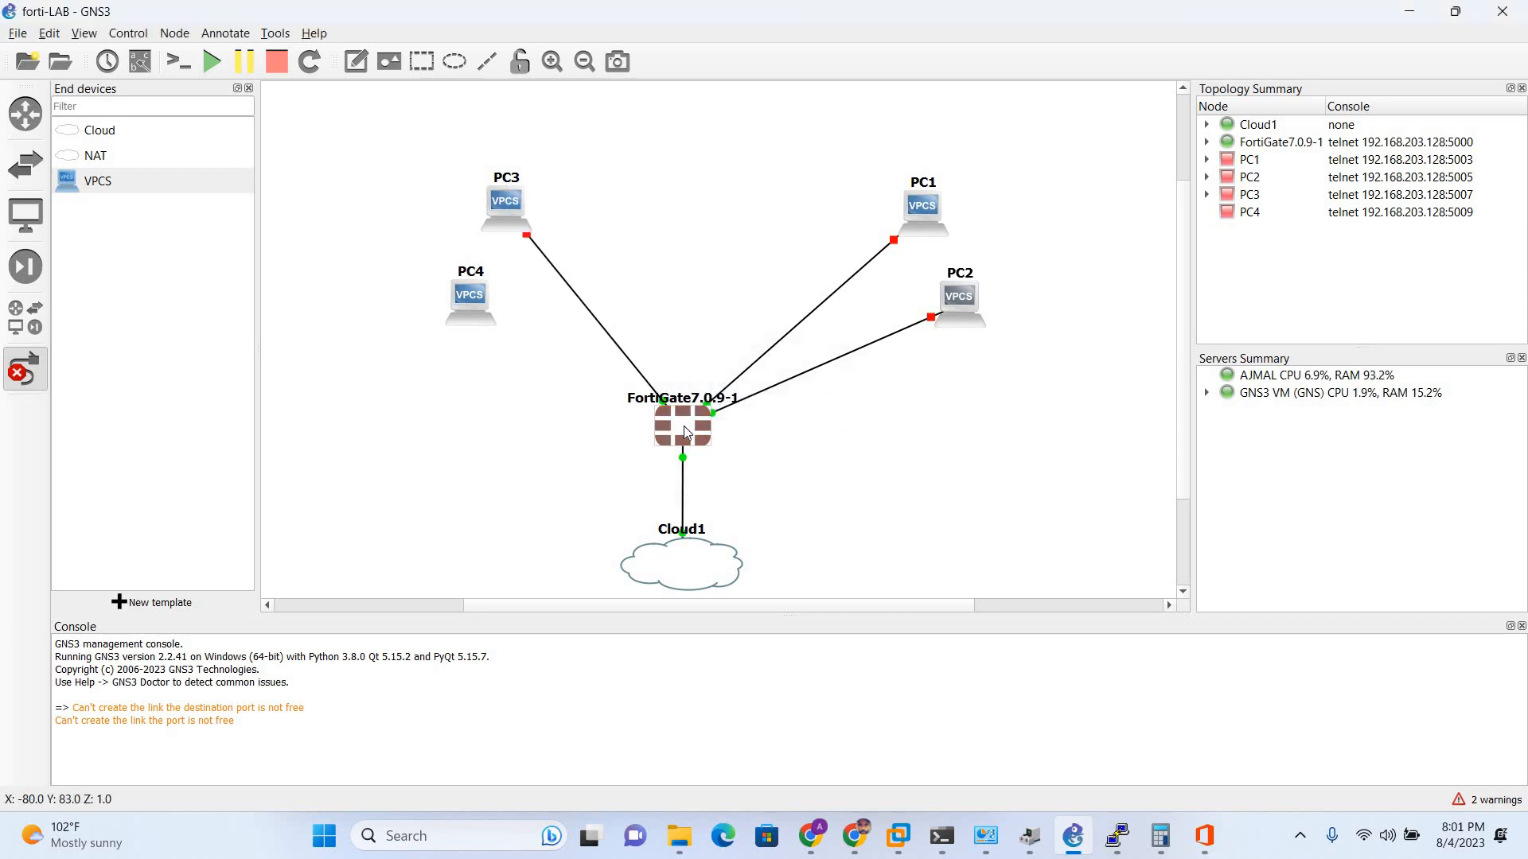
pyautogui.click(684, 426)
pyautogui.click(700, 525)
pyautogui.click(465, 294)
pyautogui.click(483, 302)
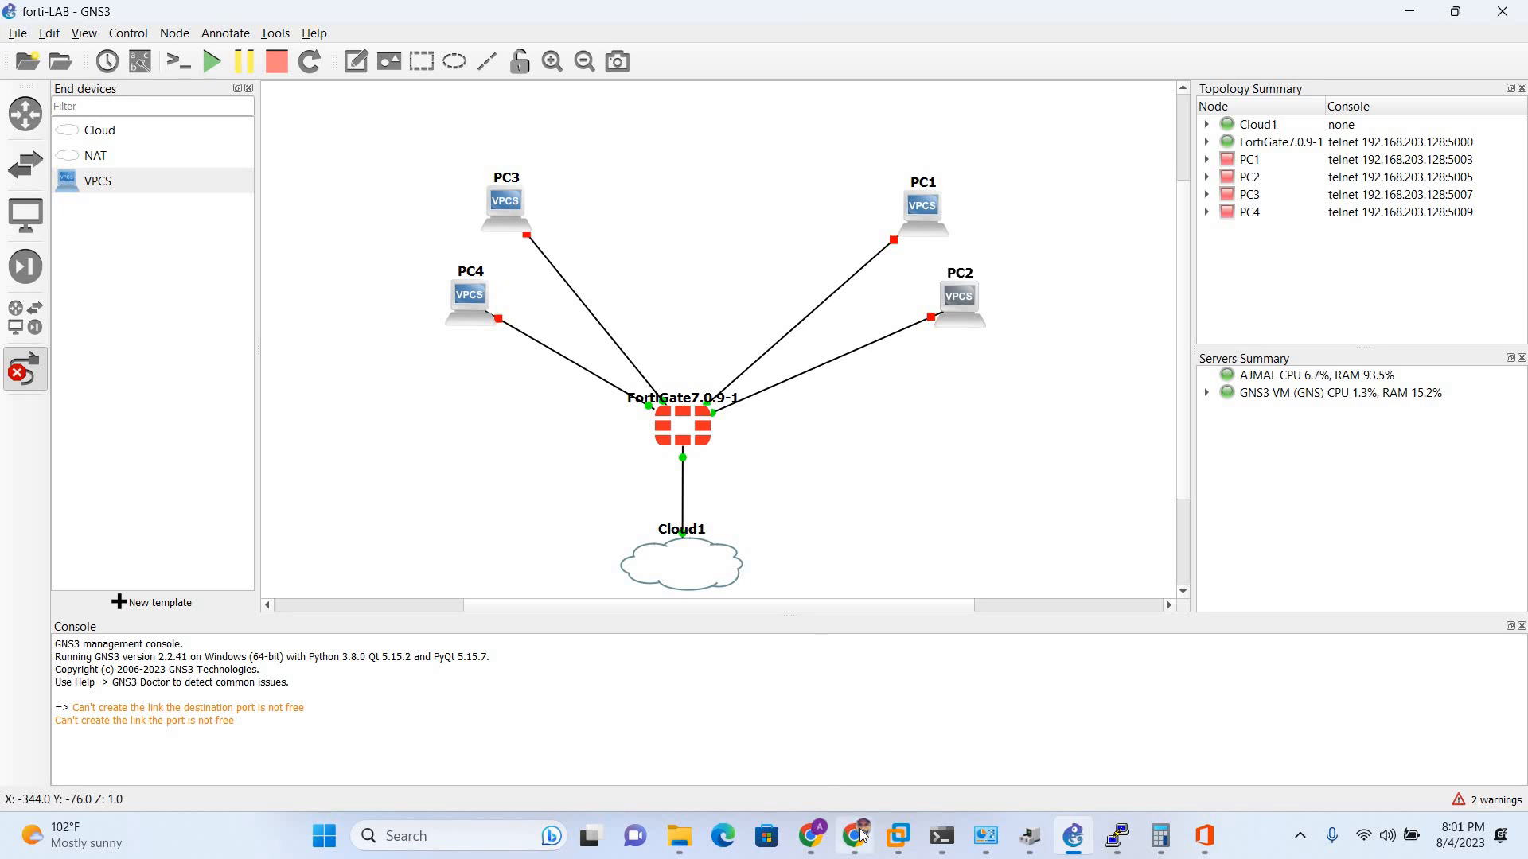
pyautogui.click(853, 764)
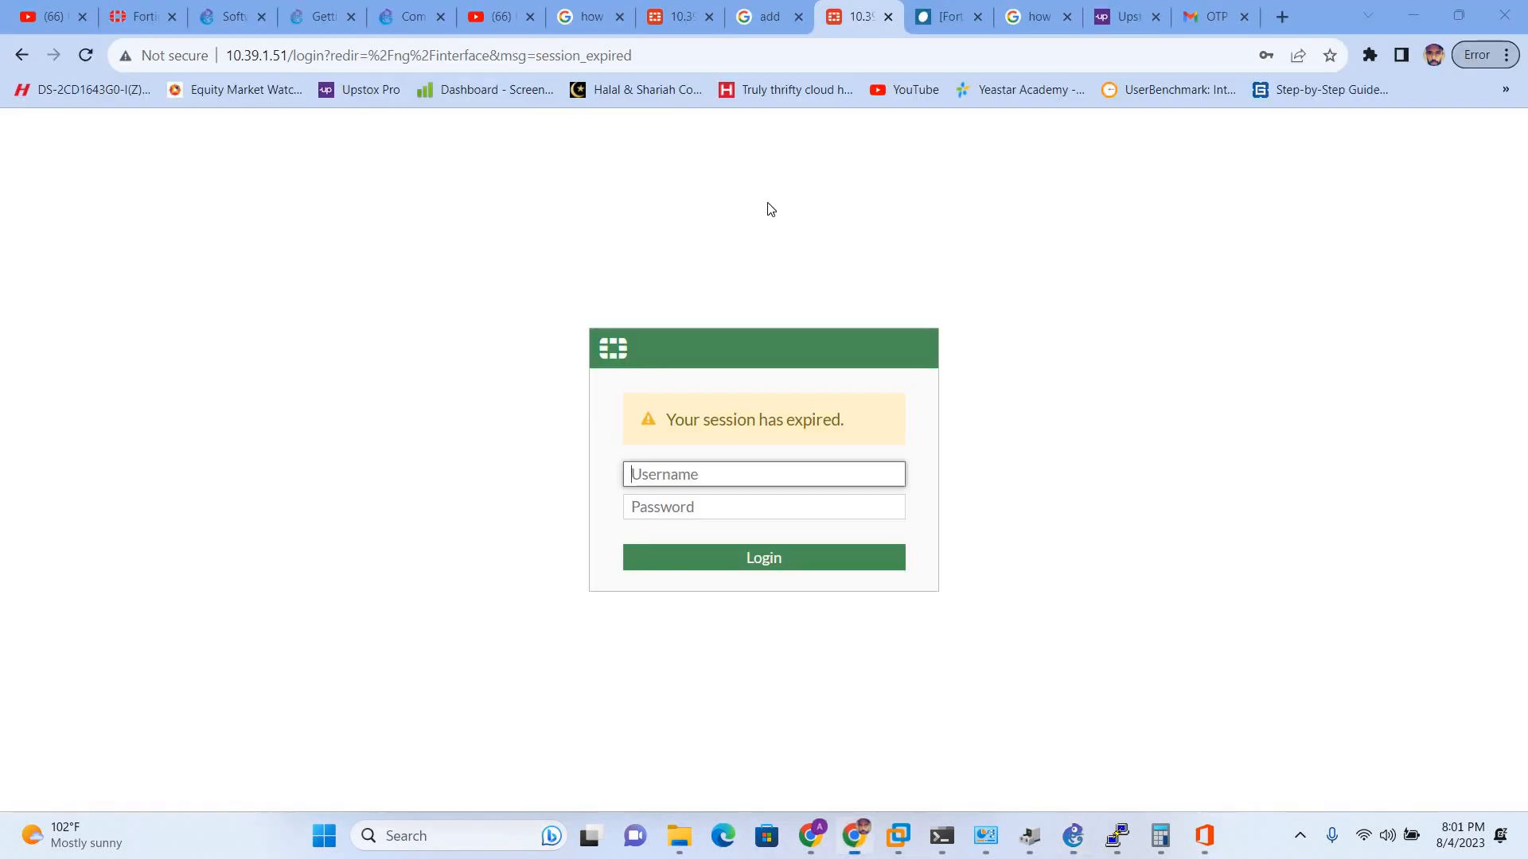
# - Log in to FortiGate as administrator and defer the file-system check and setup prompts
pyautogui.click(674, 477)
pyautogui.write('A')
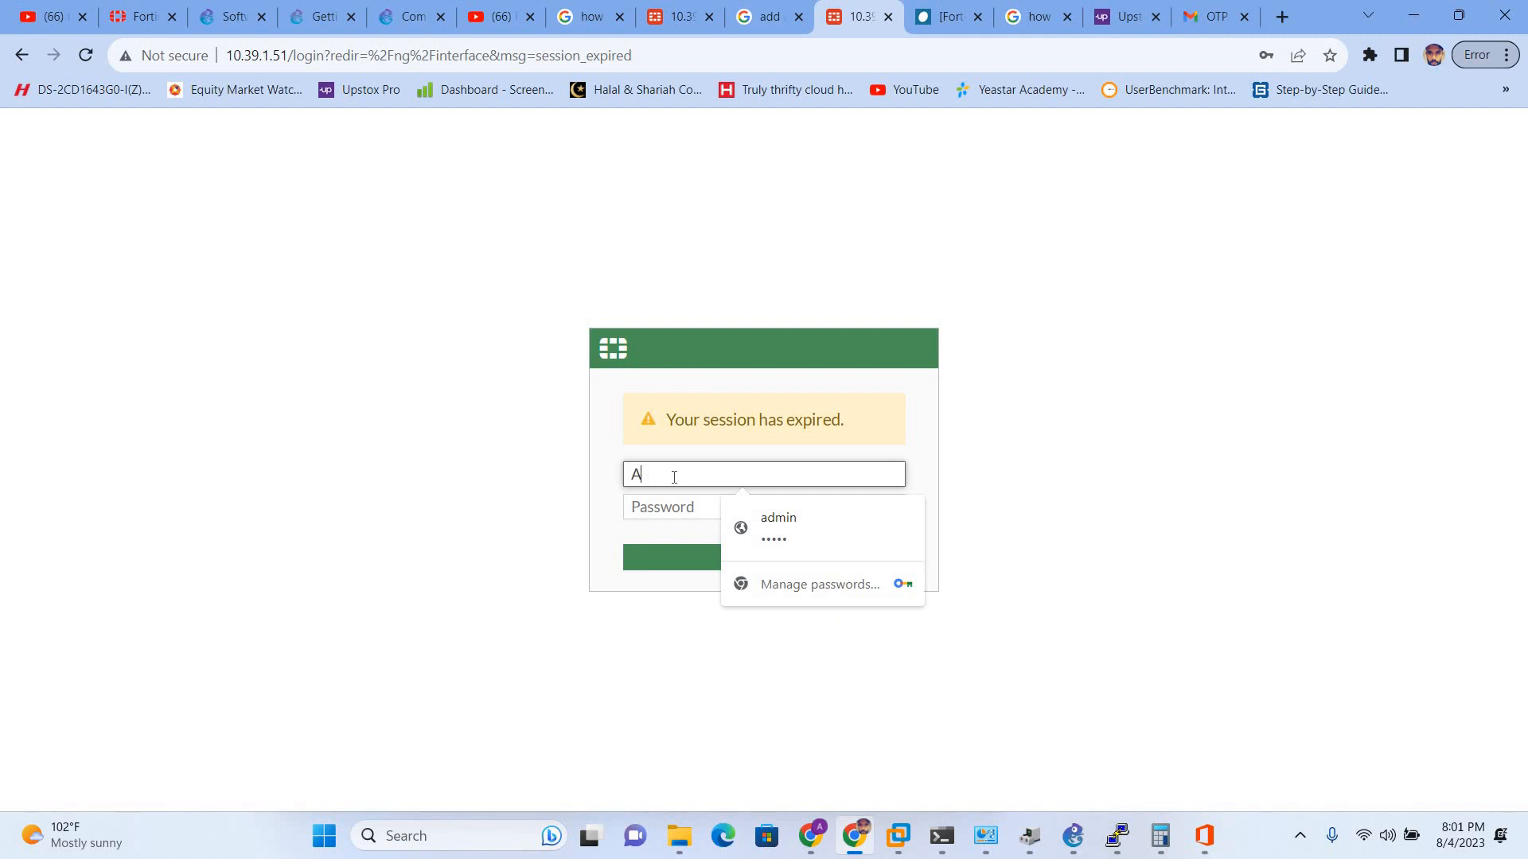
pyautogui.press('BackSpace')
pyautogui.press('capslock')
pyautogui.write('admin')
pyautogui.press('Tab')
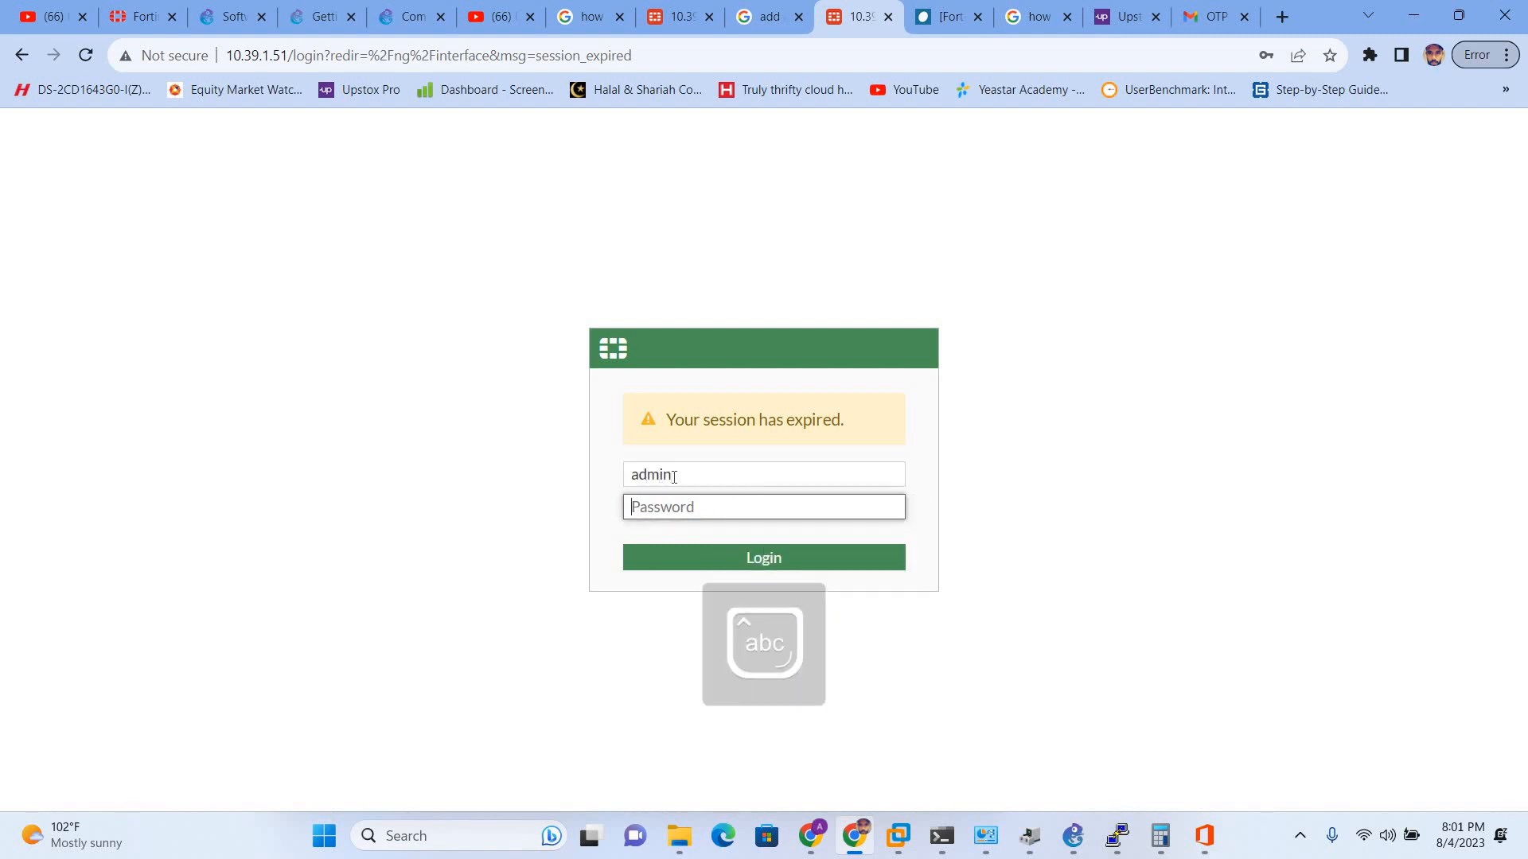
pyautogui.write('admin')
pyautogui.press('Return')
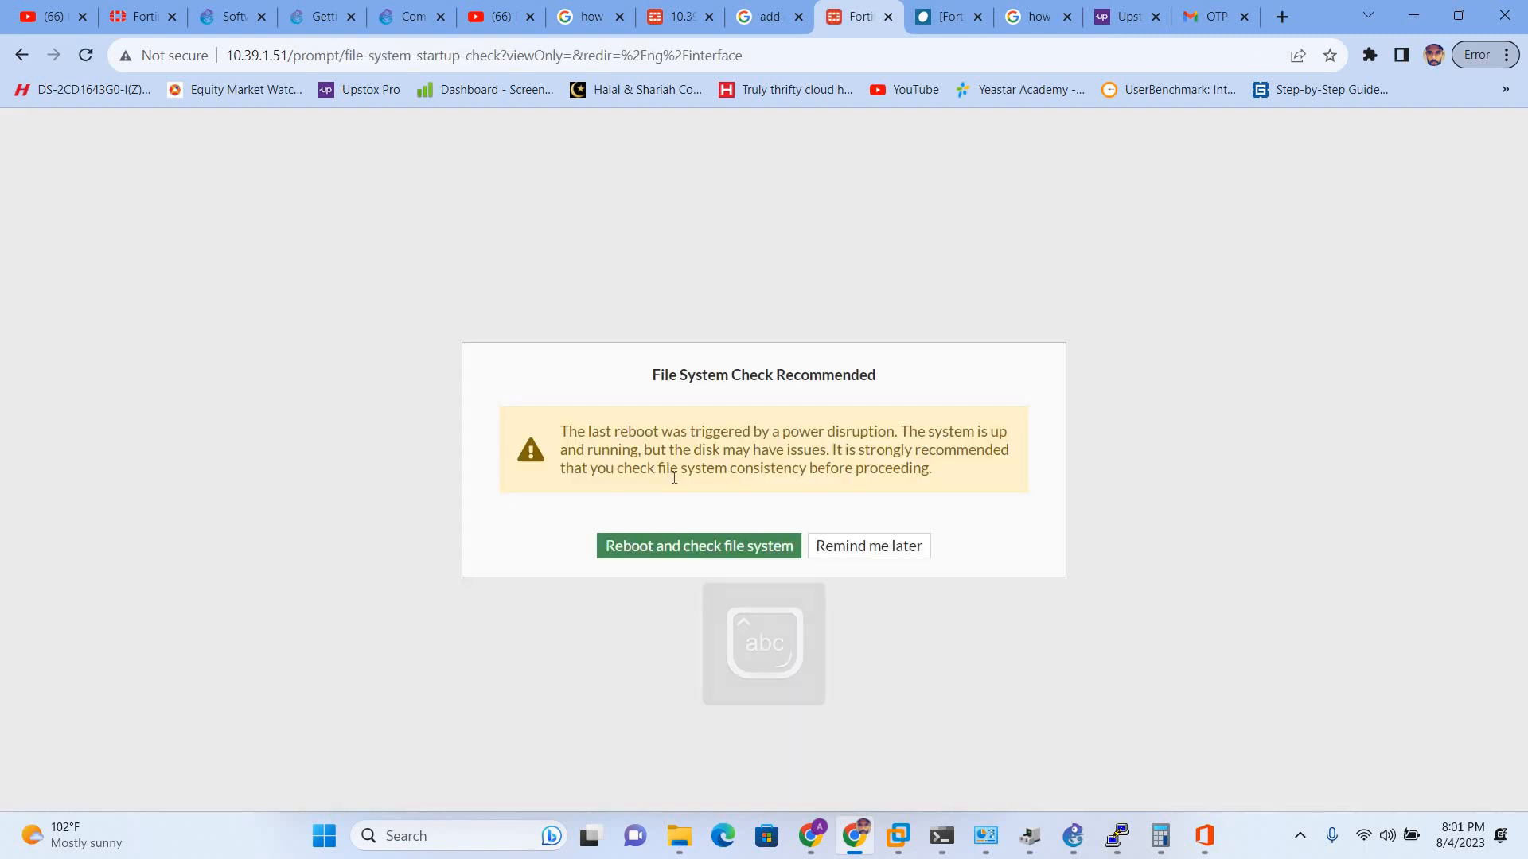
pyautogui.click(899, 549)
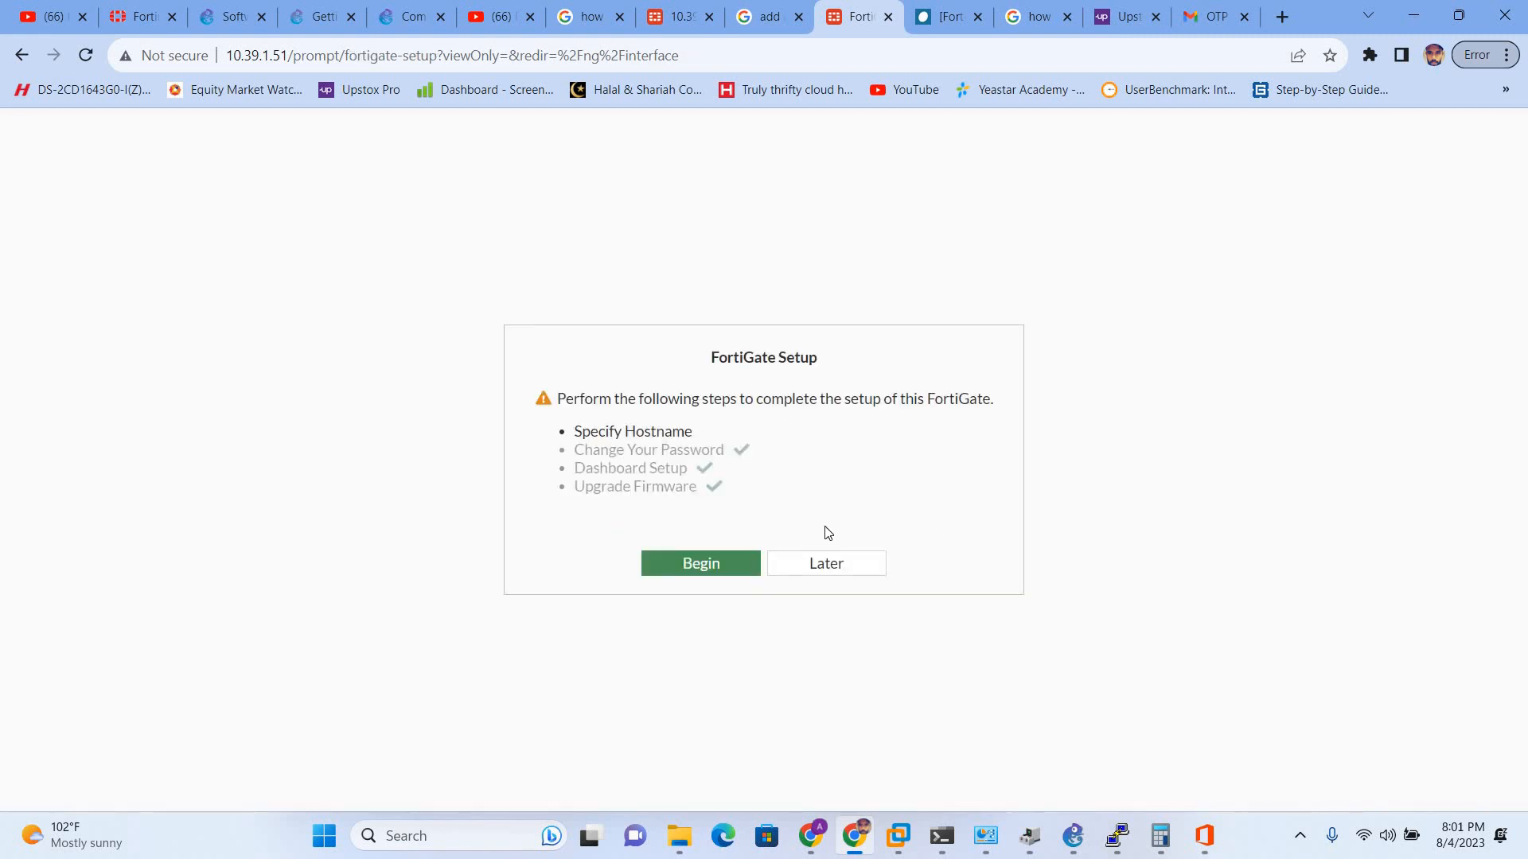
pyautogui.click(837, 563)
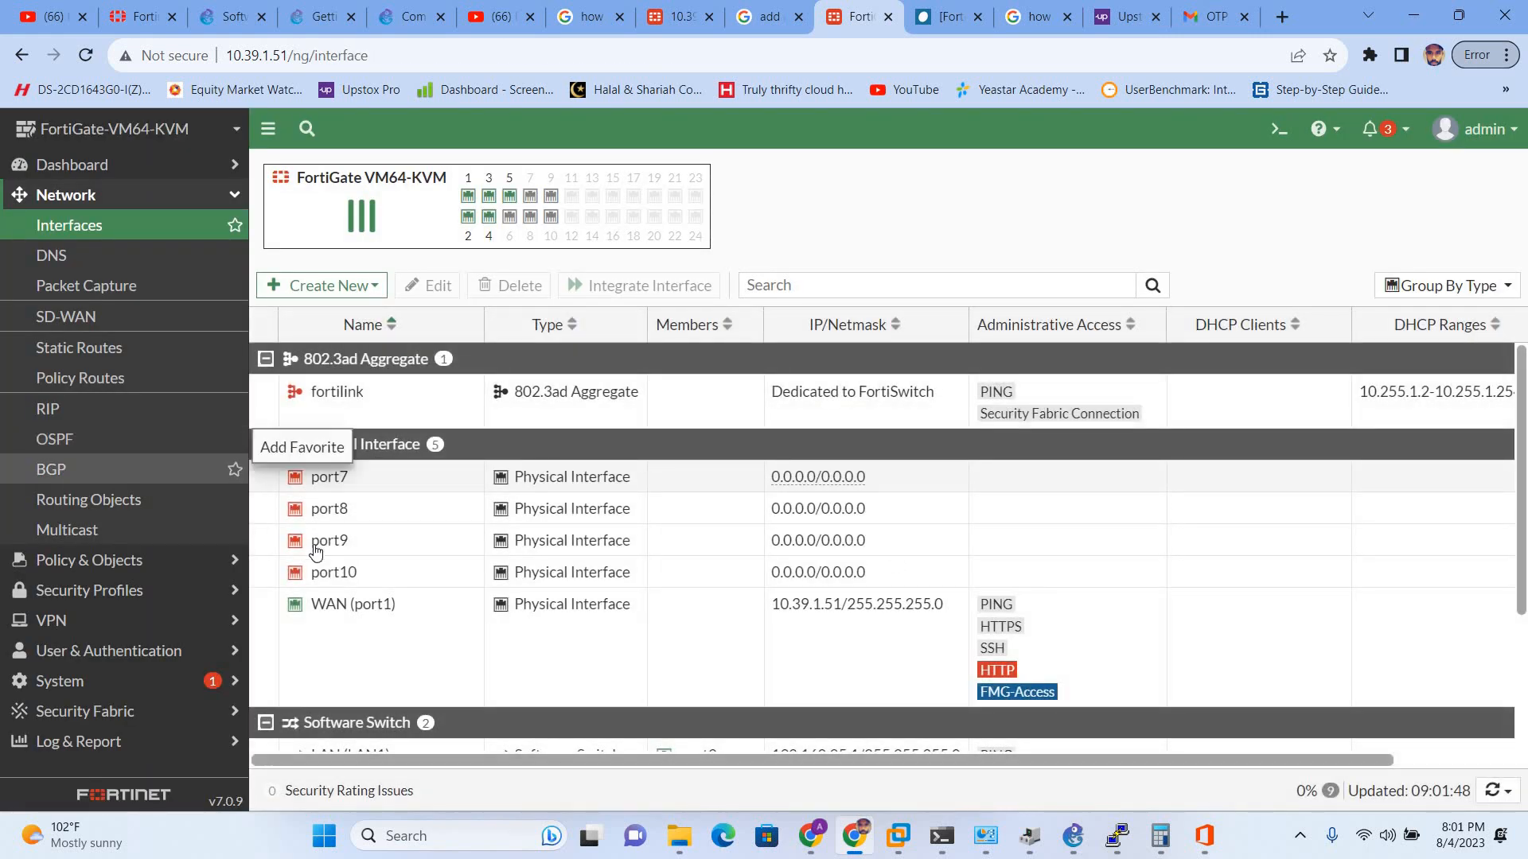
# - Set the LAN (LAN1) software switch status to Disabled and save it
pyautogui.scroll(-2, 316, 551)
pyautogui.click(315, 551)
pyautogui.rightClick(316, 552)
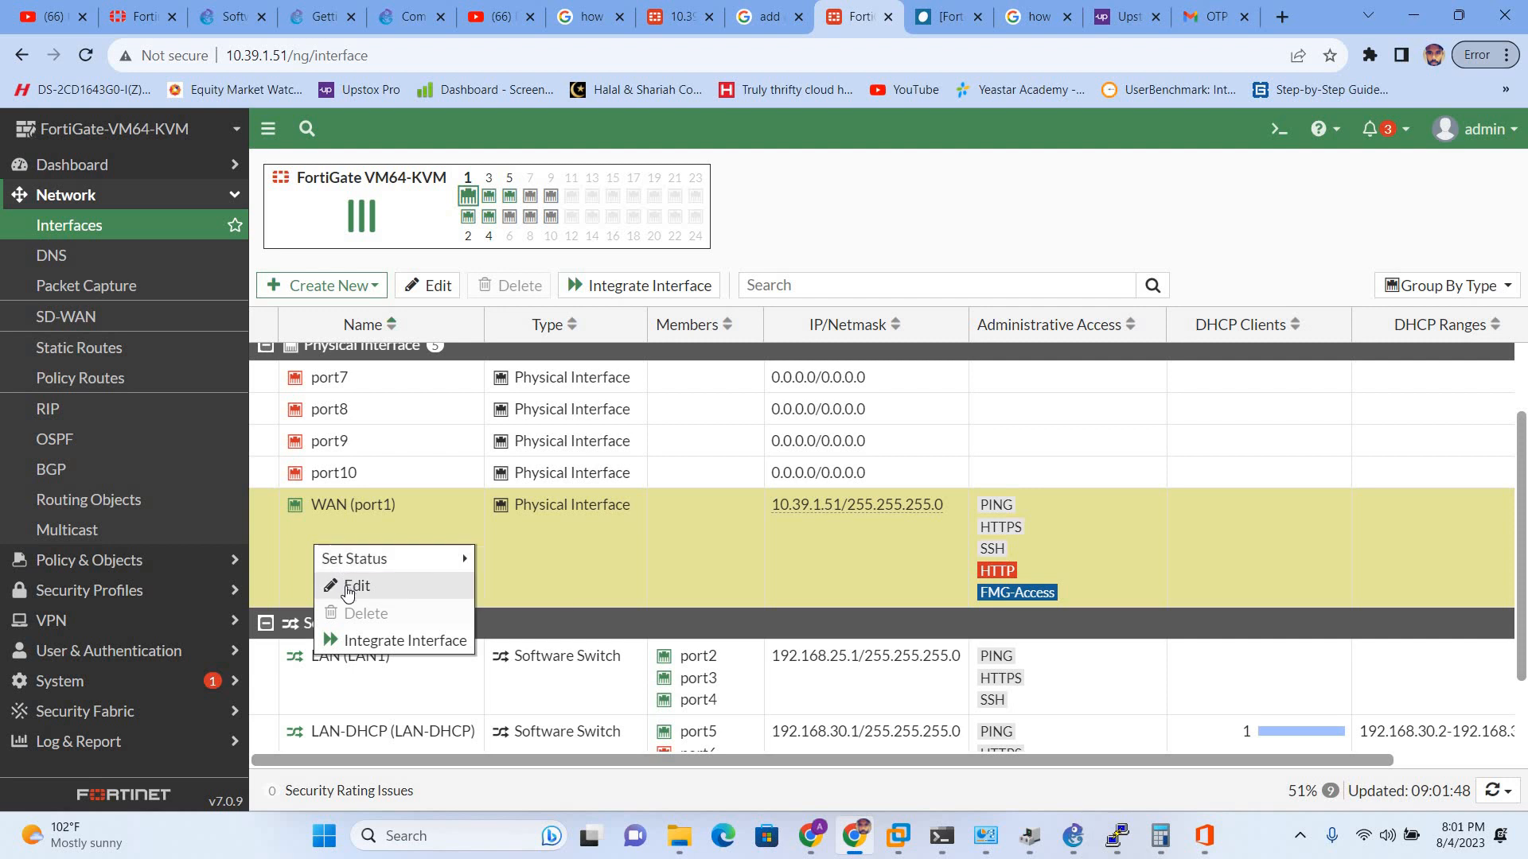
pyautogui.click(287, 695)
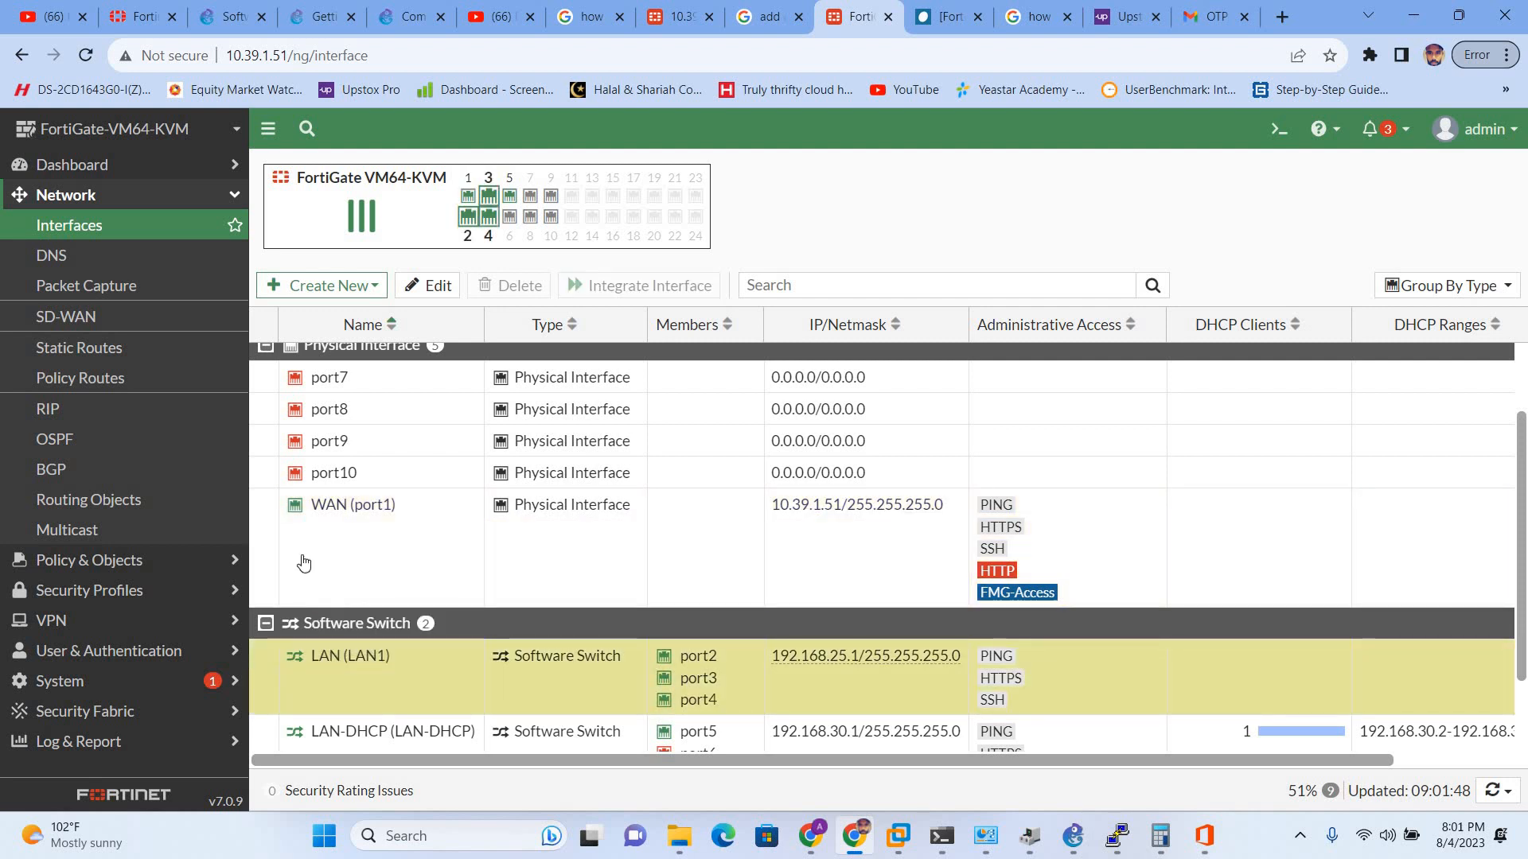
pyautogui.click(414, 290)
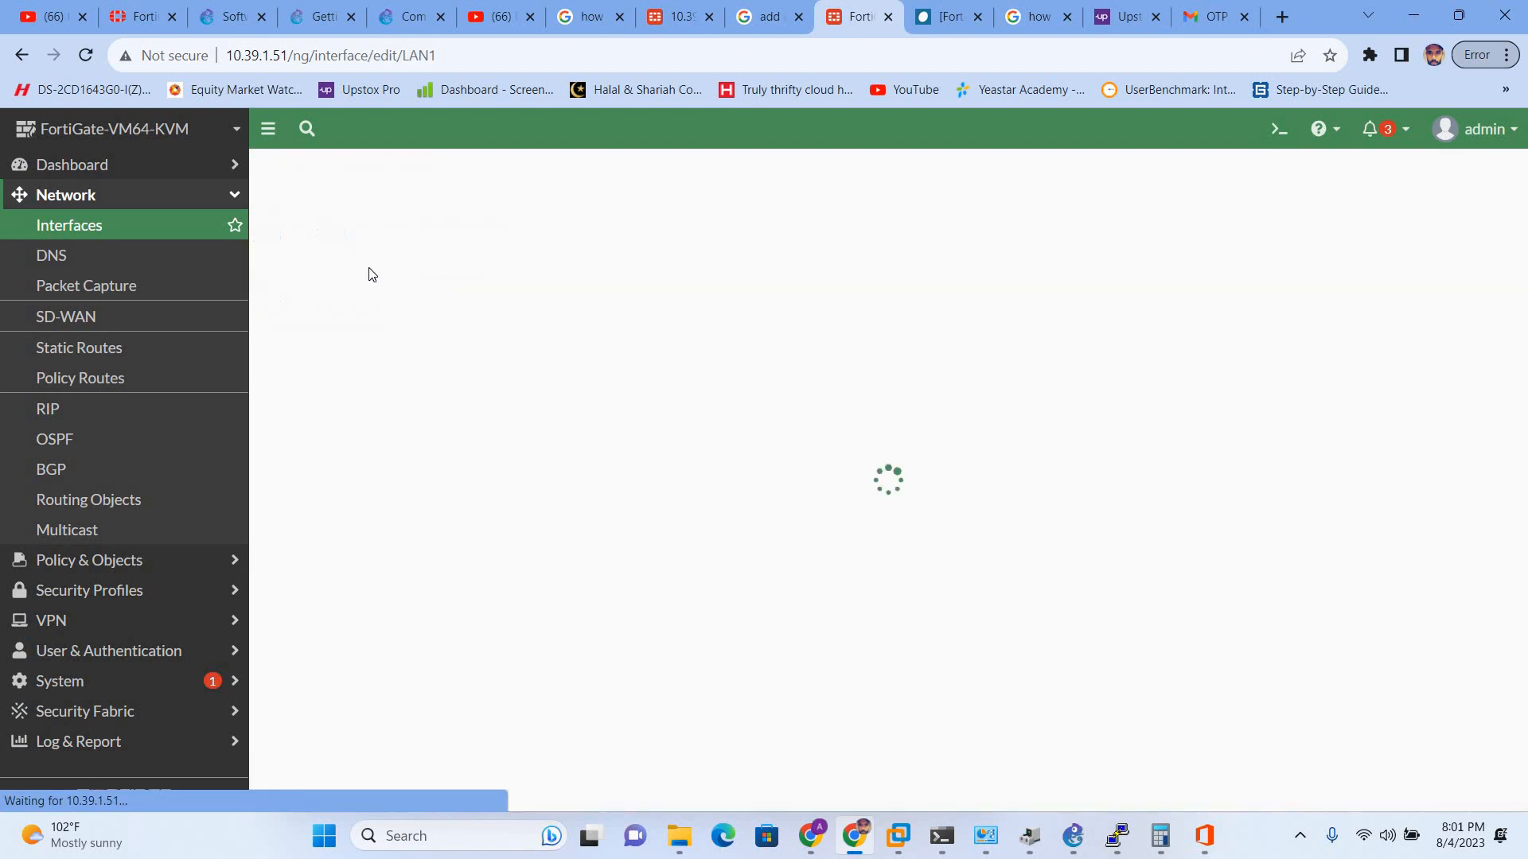
pyautogui.scroll(-7, 461, 563)
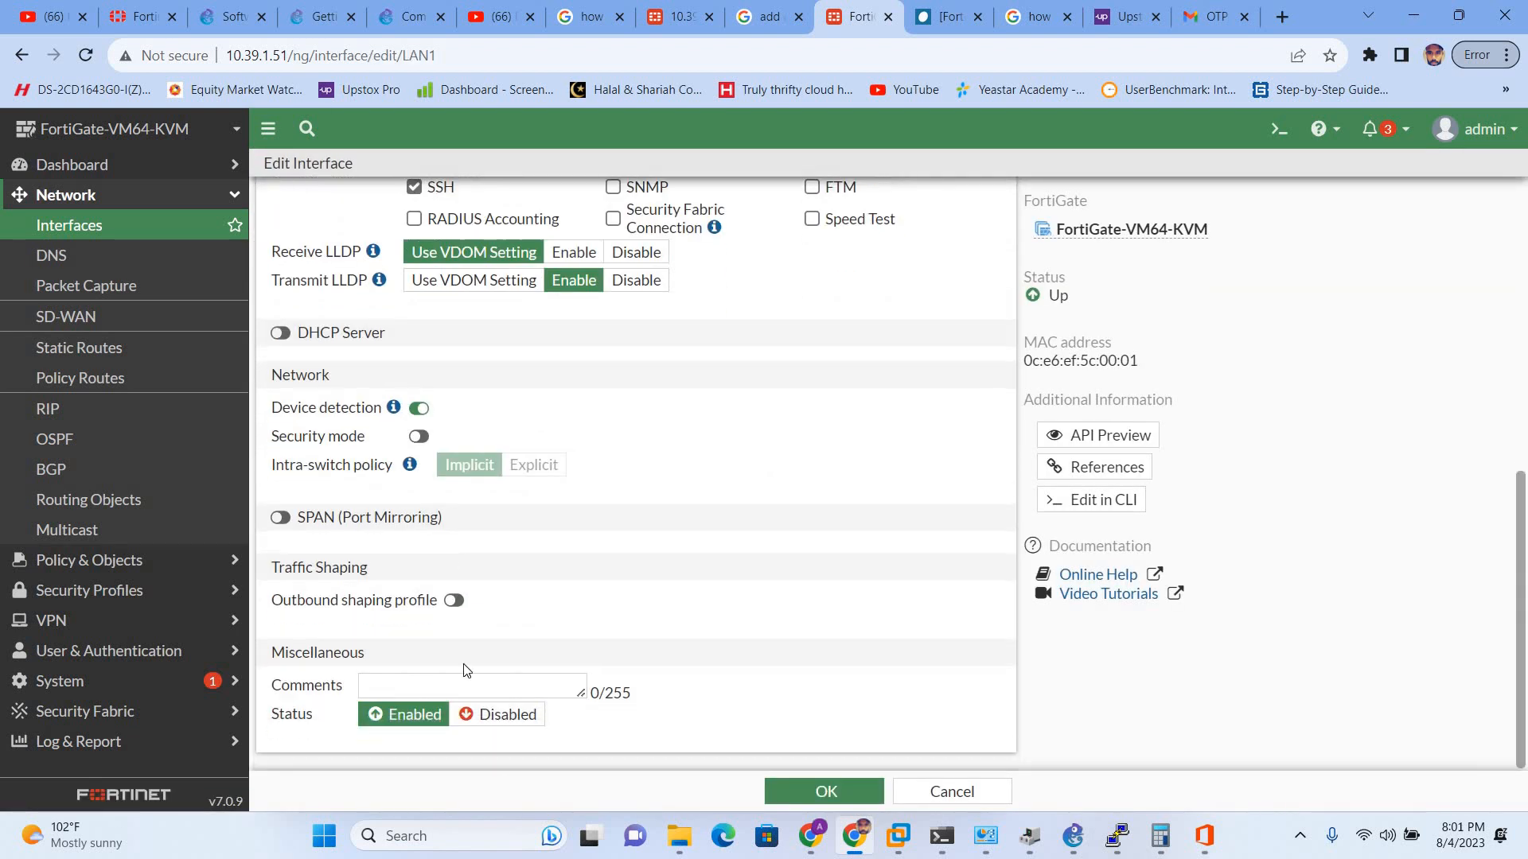
pyautogui.click(477, 716)
pyautogui.click(783, 789)
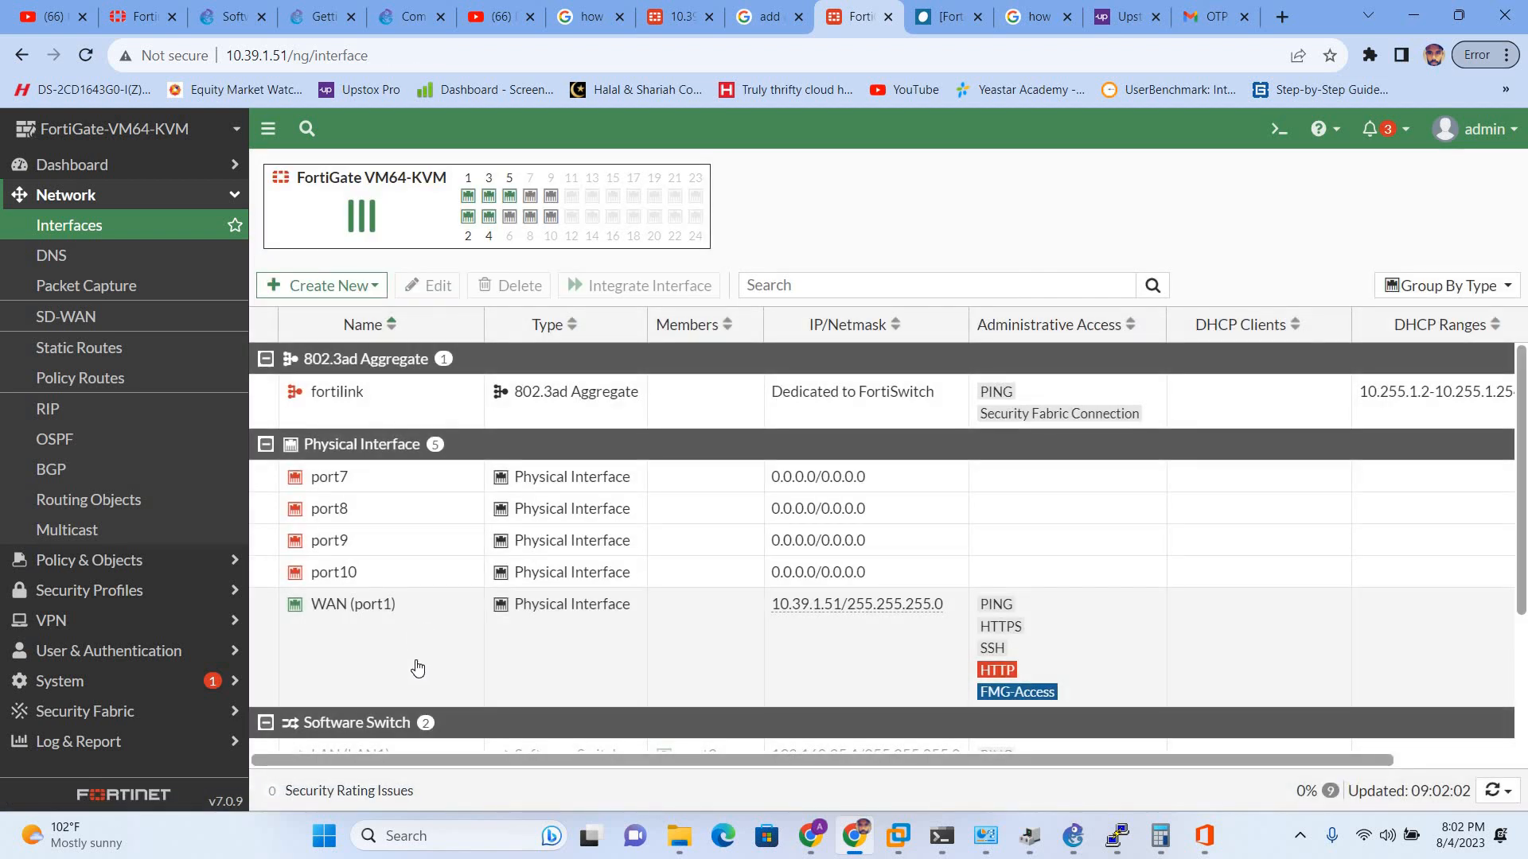
# - Remove port2, port3 and port4 from LAN1's interface members and save
pyautogui.click(389, 568)
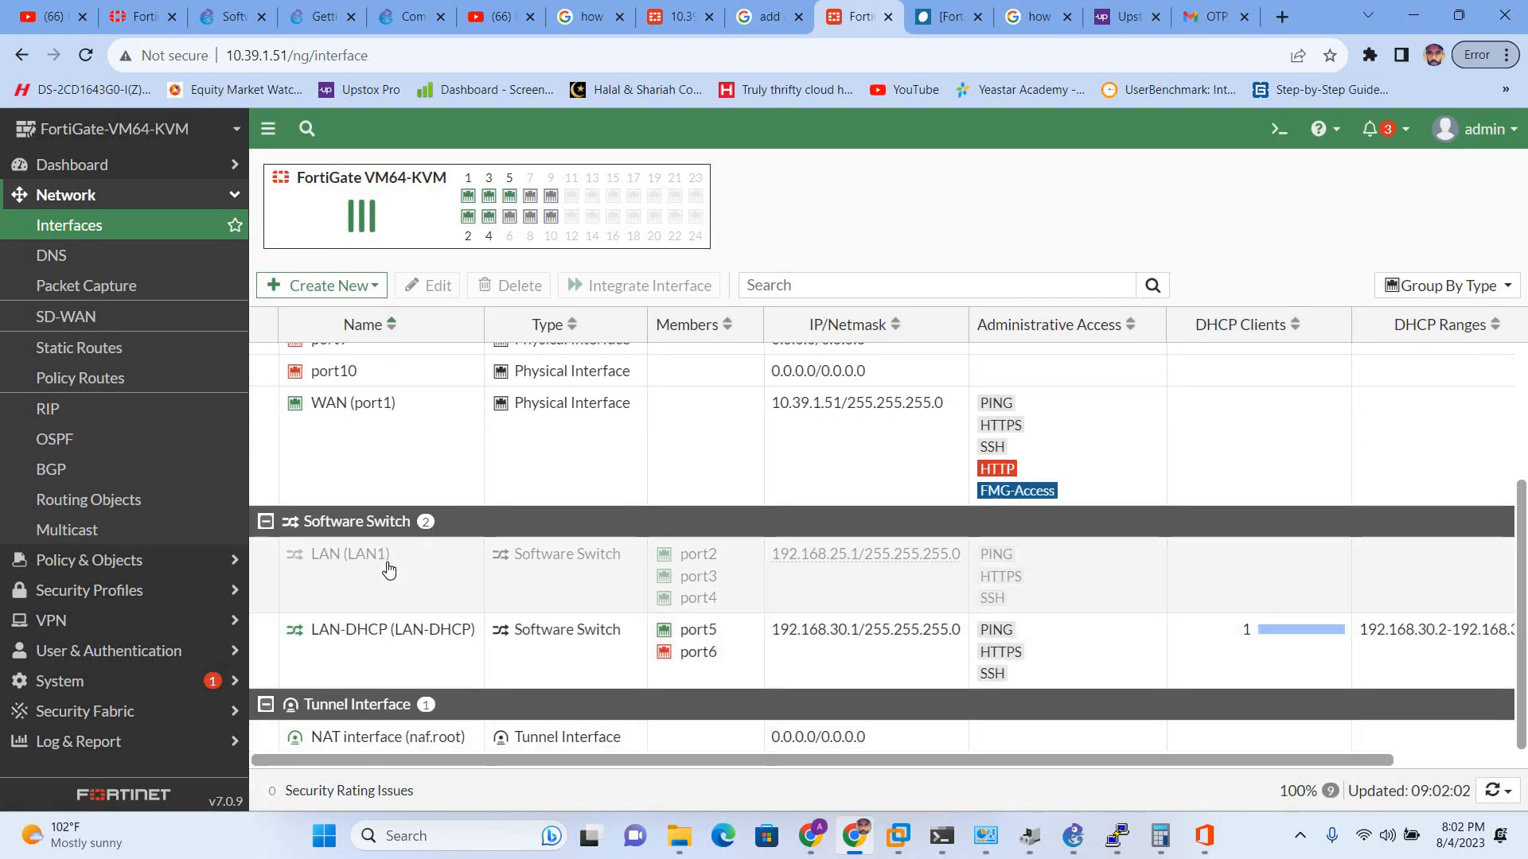
pyautogui.rightClick(389, 567)
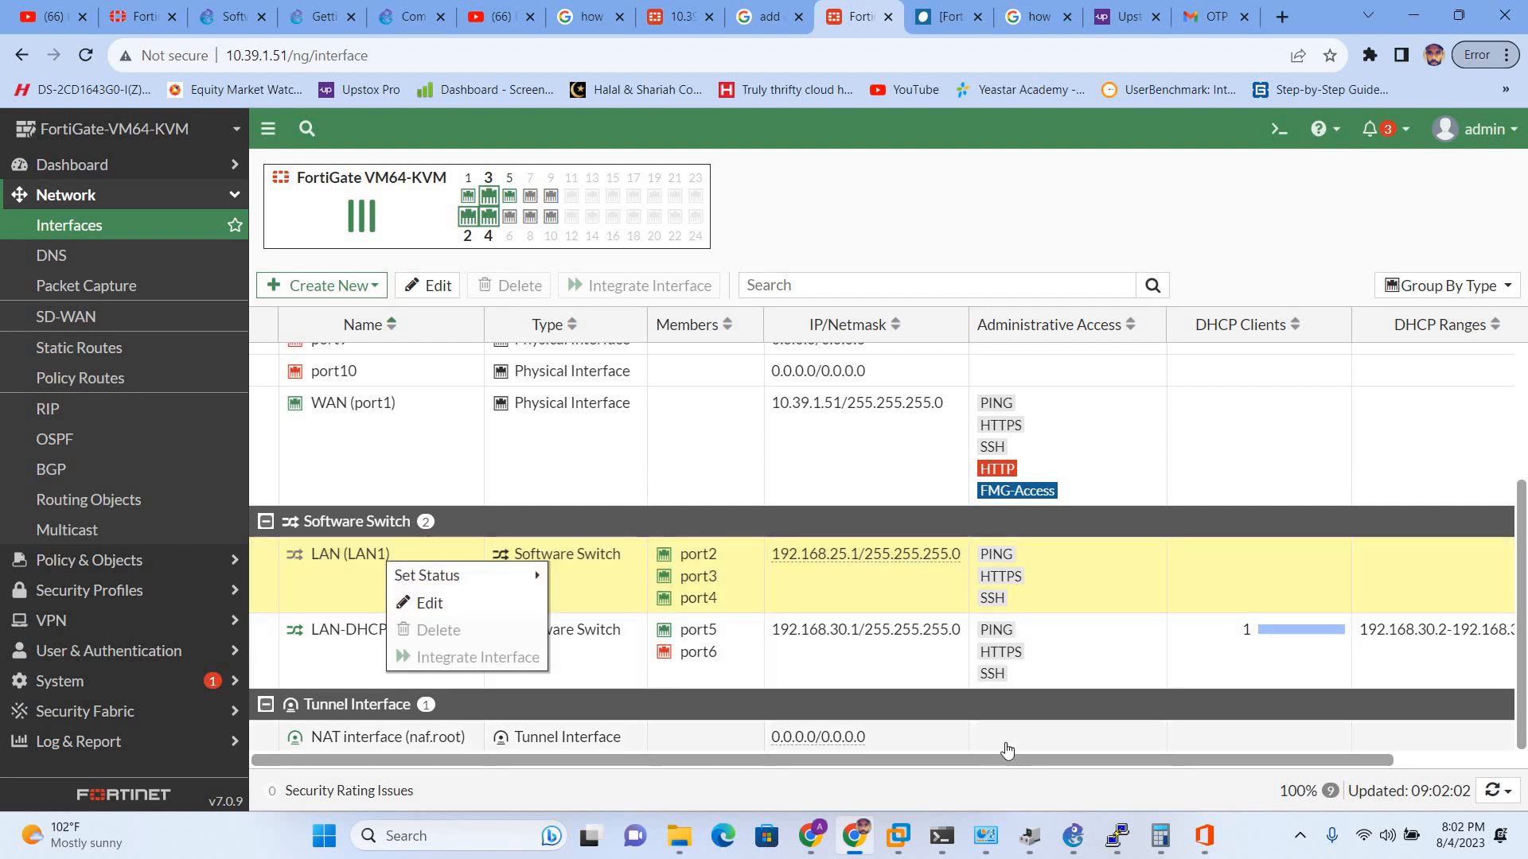
pyautogui.hscroll(3, 1319, 745)
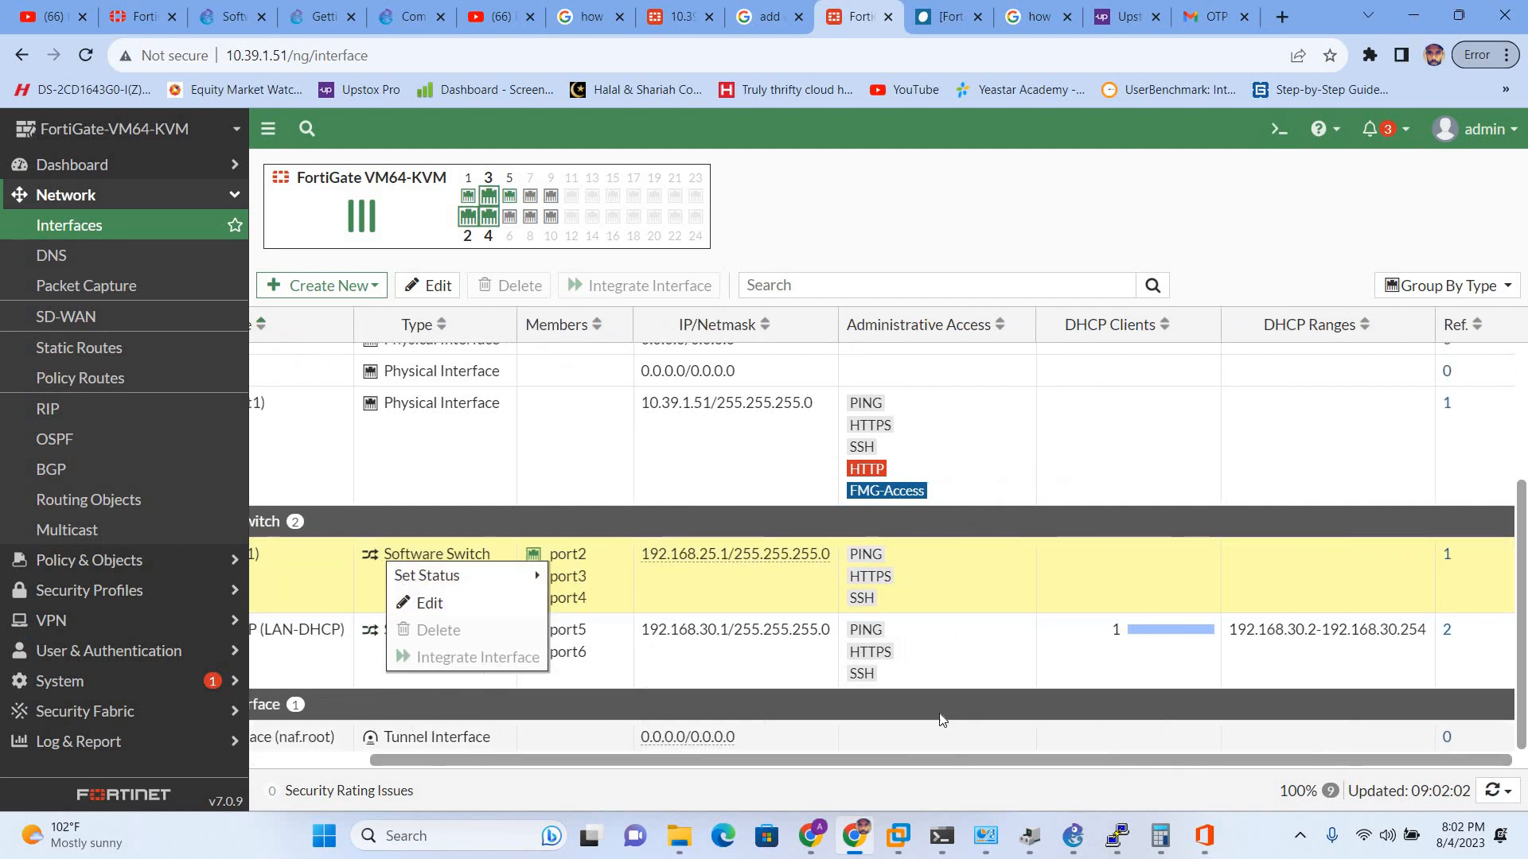
pyautogui.hscroll(-3, 941, 720)
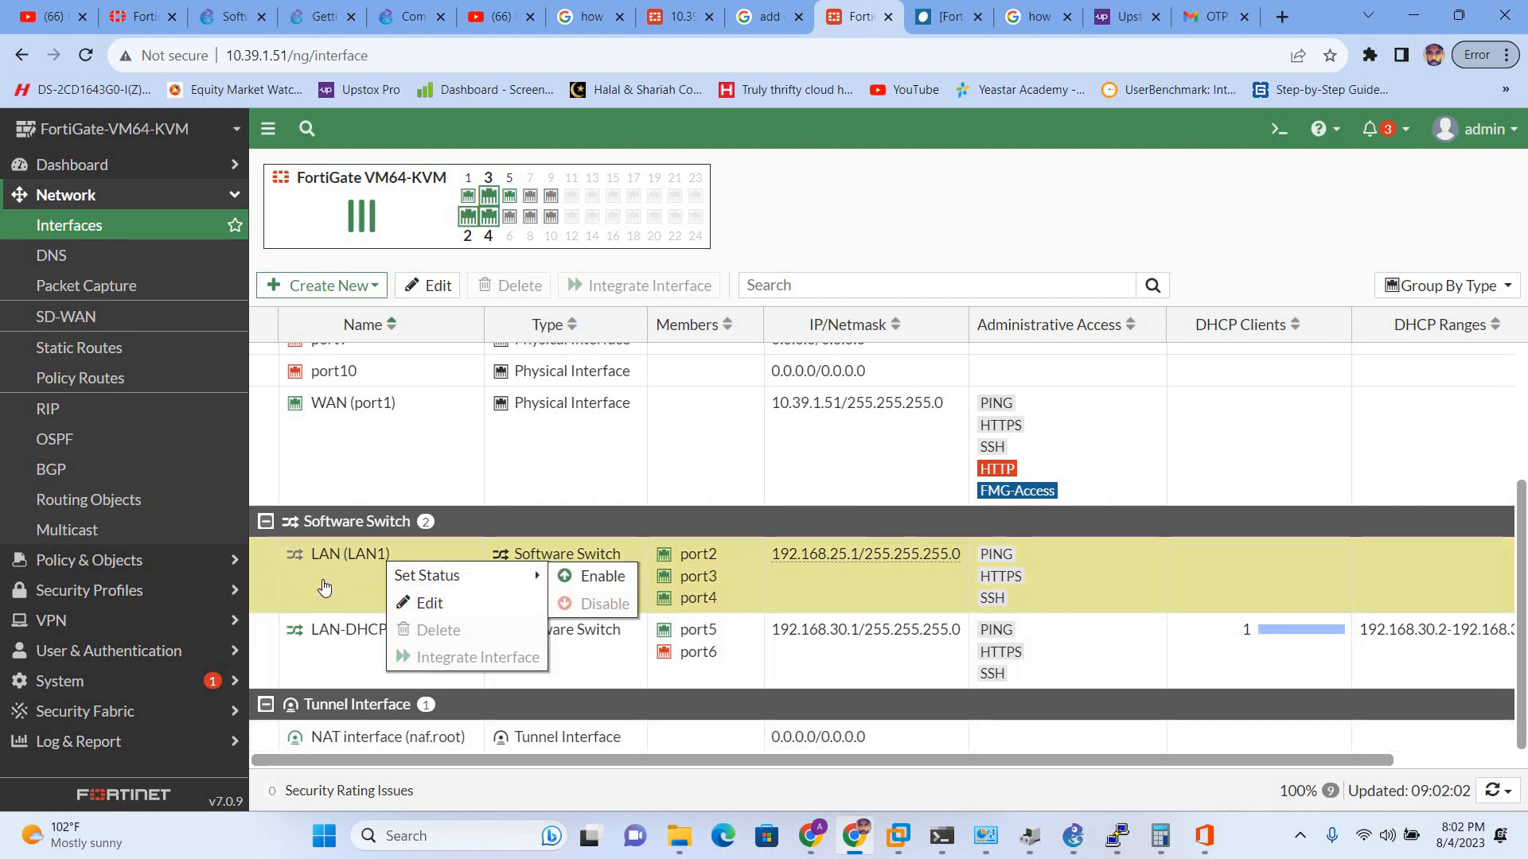
pyautogui.doubleClick(322, 581)
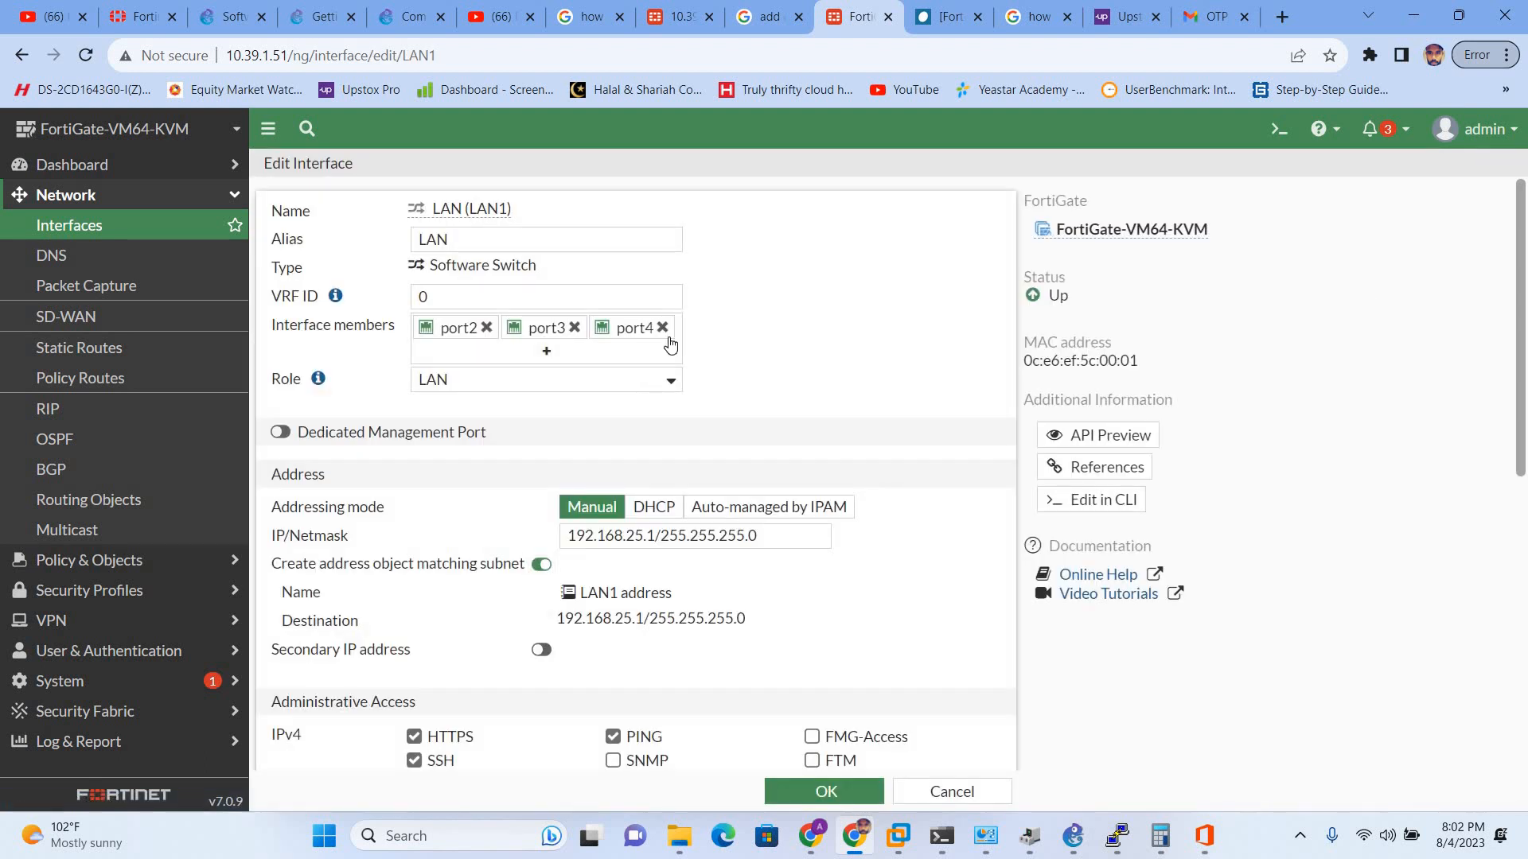
pyautogui.click(662, 328)
pyautogui.click(574, 328)
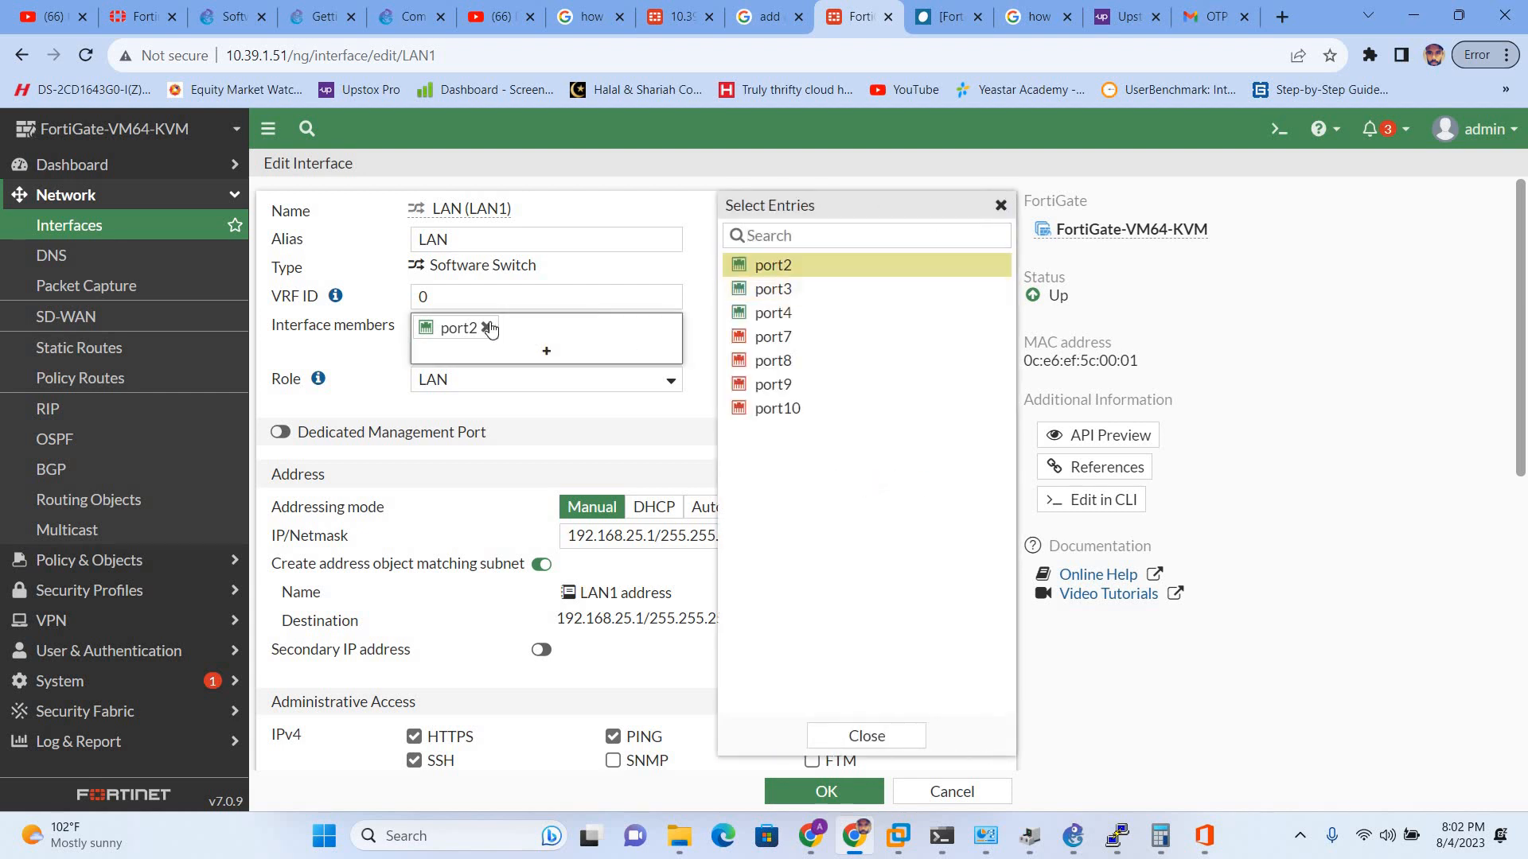
pyautogui.scroll(-7, 523, 437)
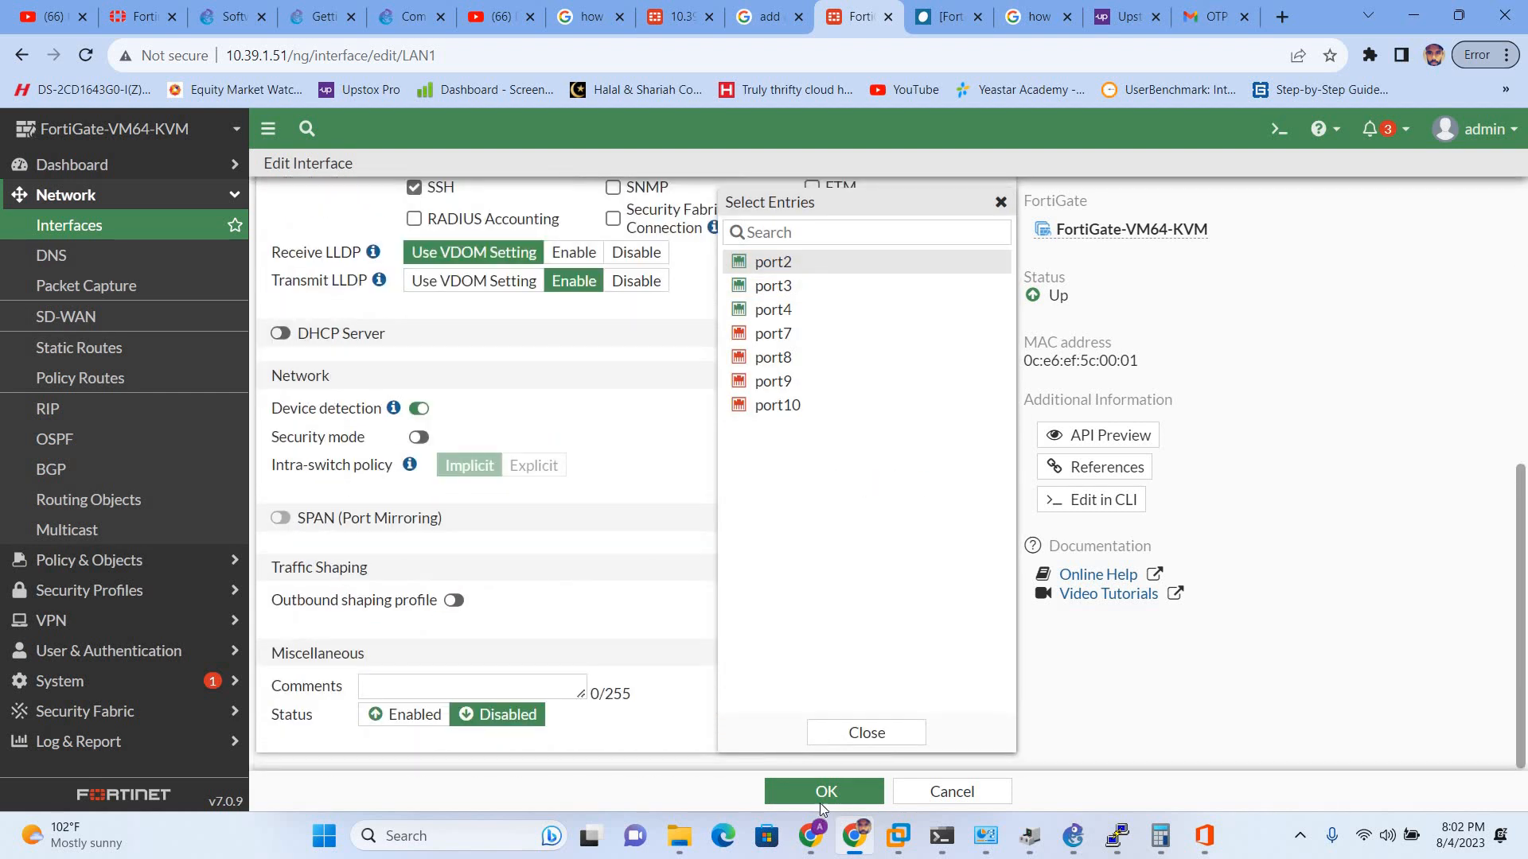
pyautogui.click(824, 791)
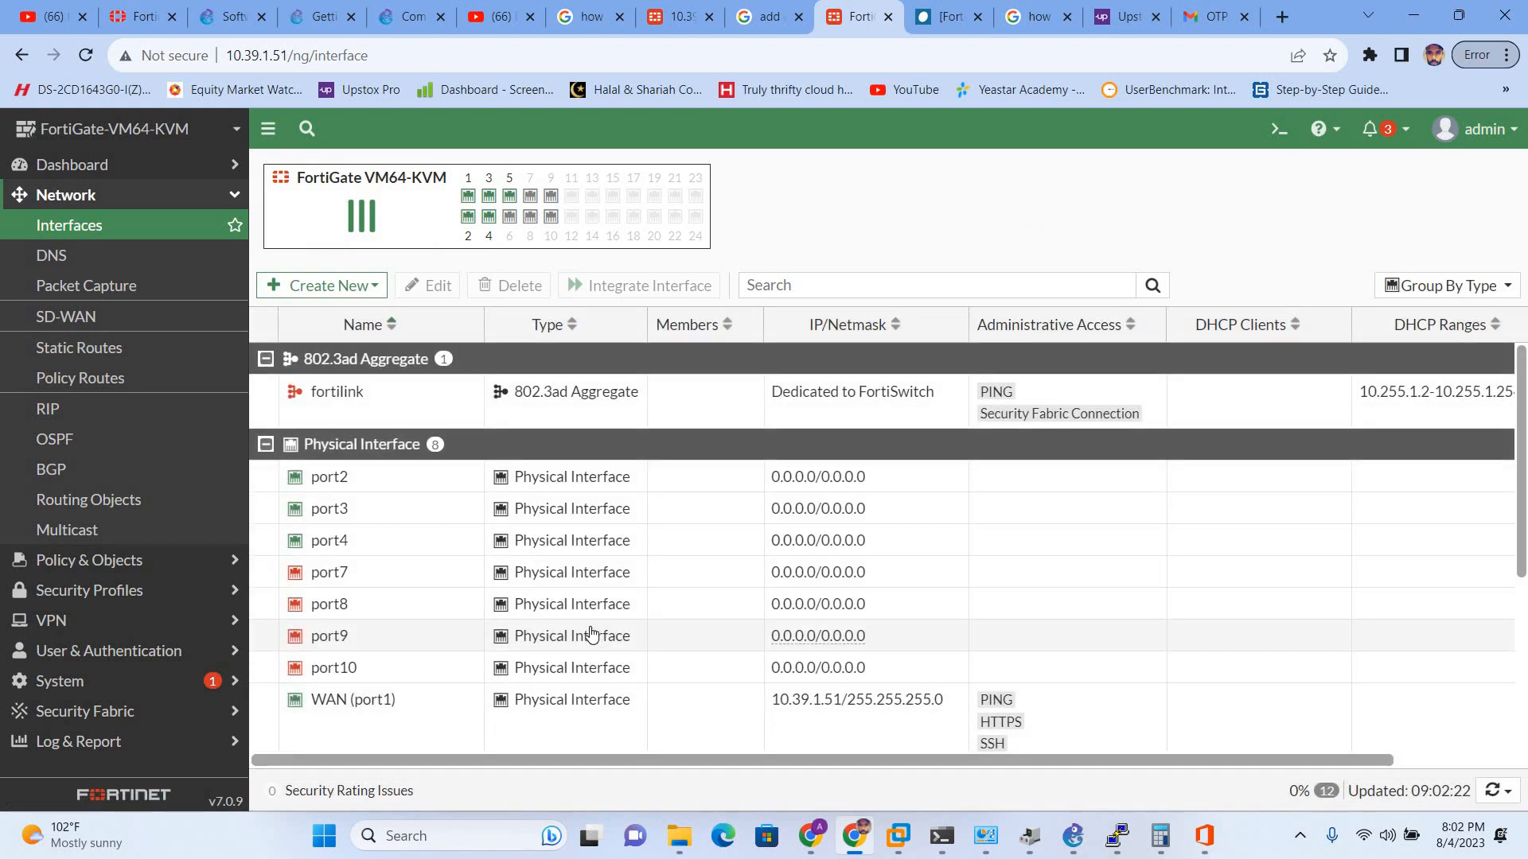
pyautogui.scroll(1, 442, 609)
pyautogui.click(505, 509)
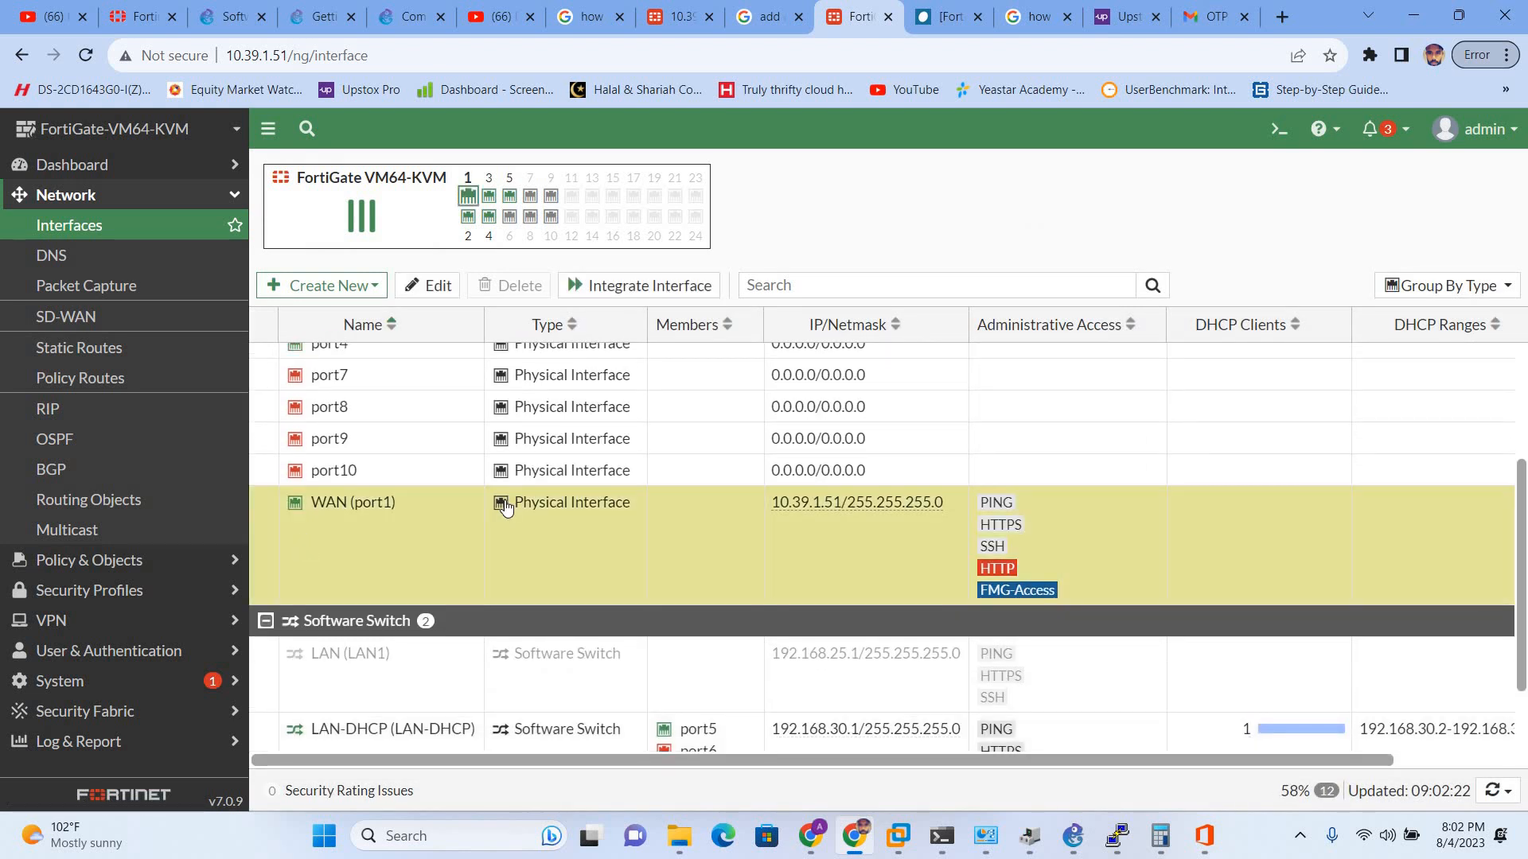
pyautogui.doubleClick(503, 504)
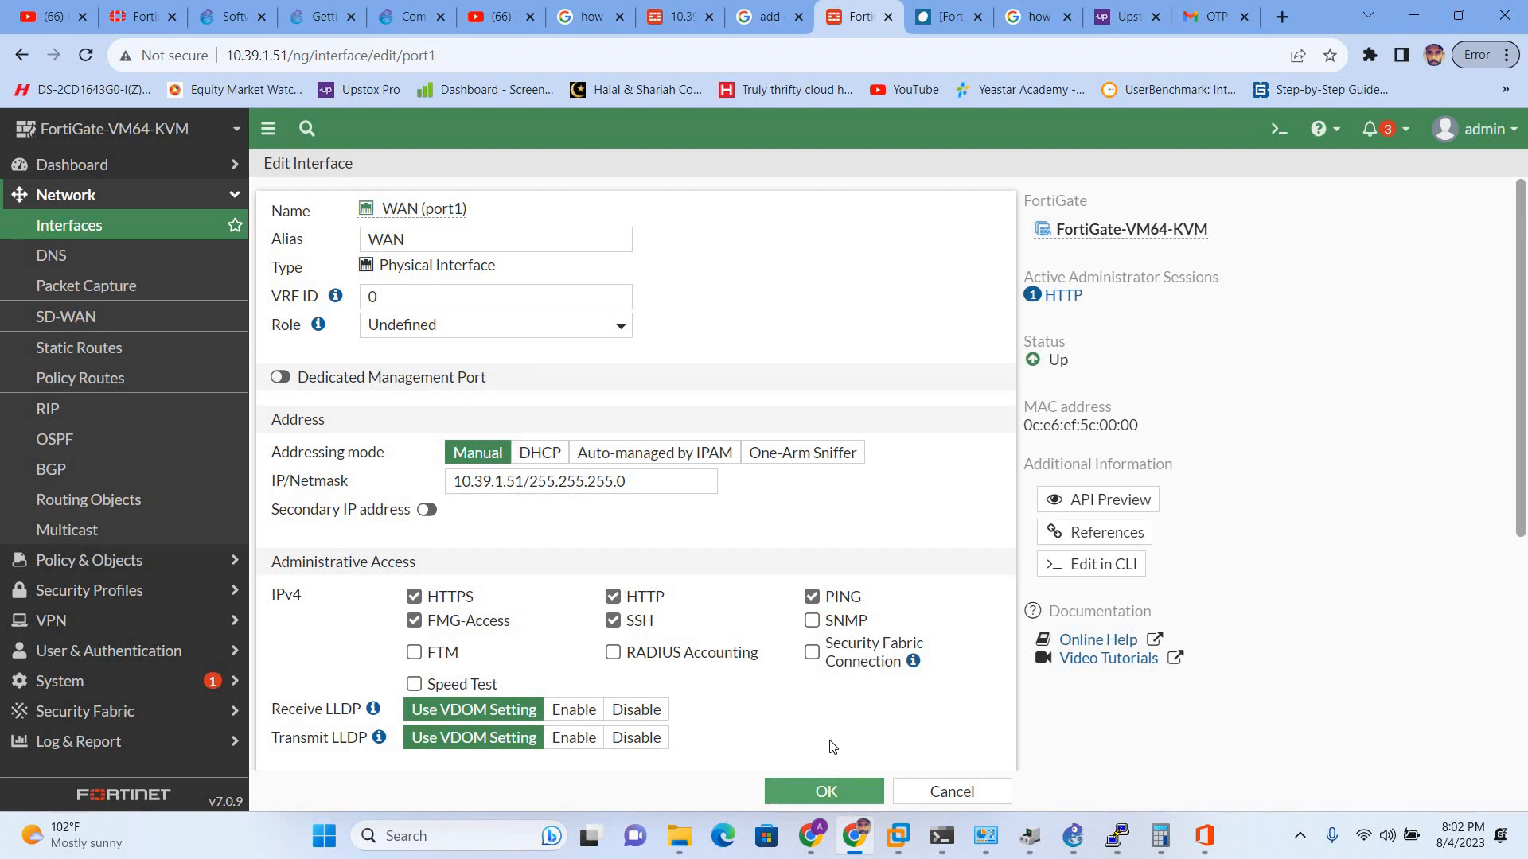
pyautogui.scroll(-1, 541, 637)
pyautogui.scroll(-3, 541, 636)
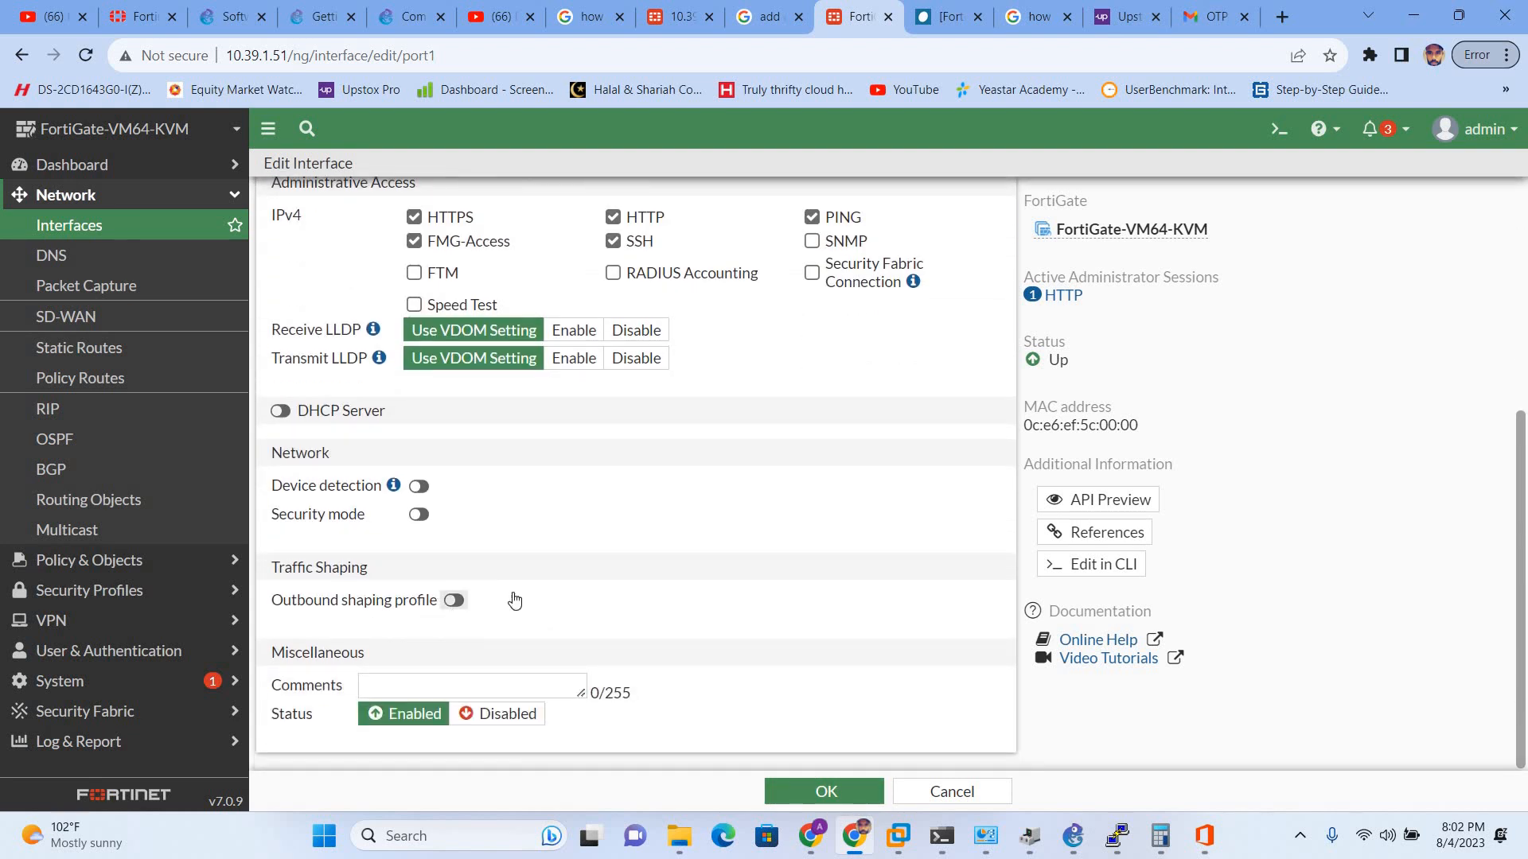
pyautogui.scroll(3, 513, 596)
pyautogui.scroll(2, 513, 595)
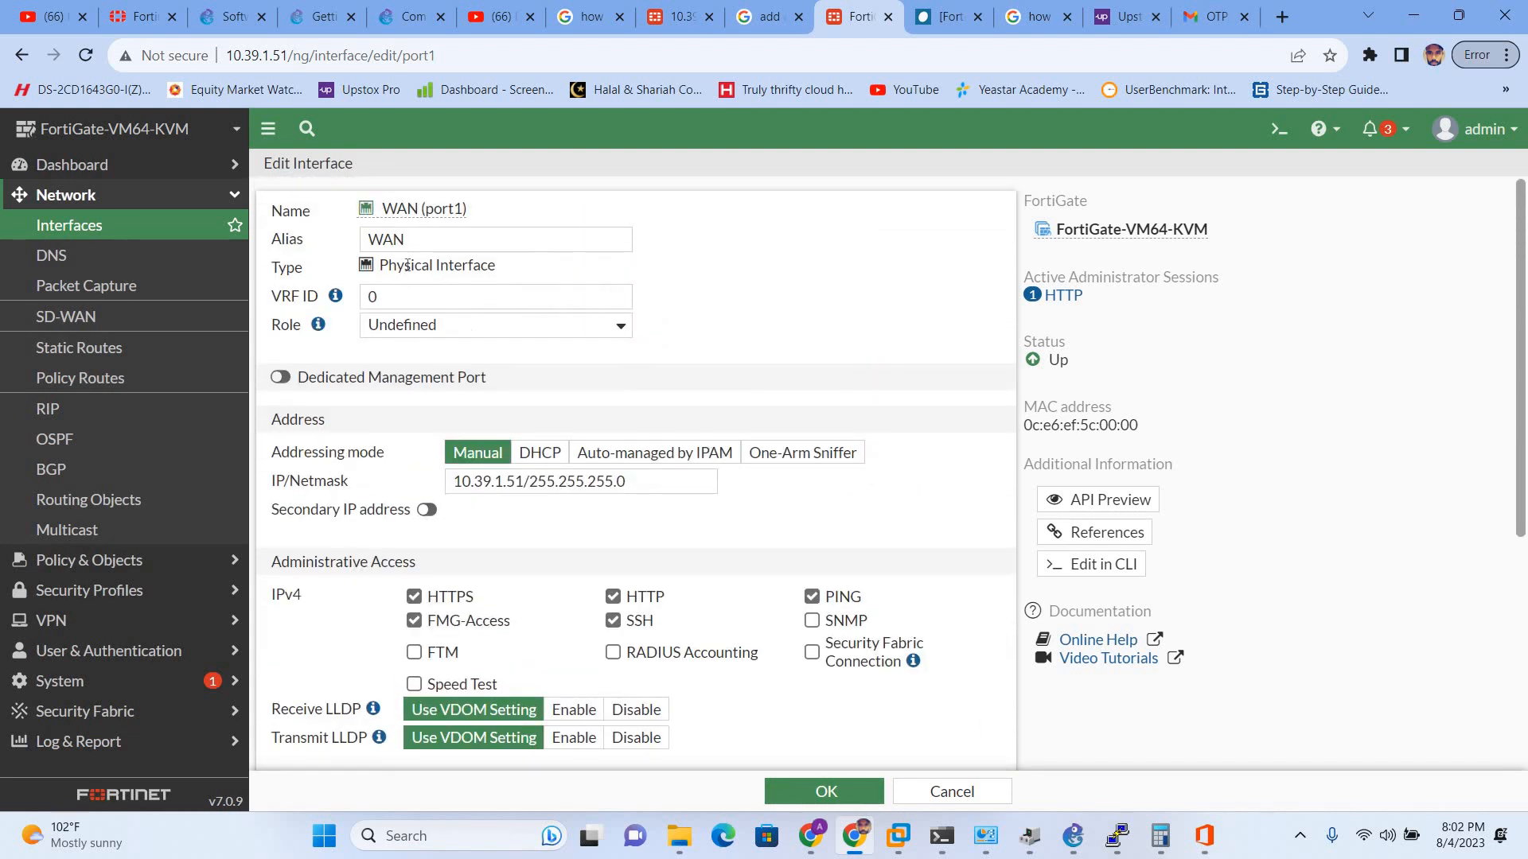
pyautogui.click(561, 334)
pyautogui.click(561, 335)
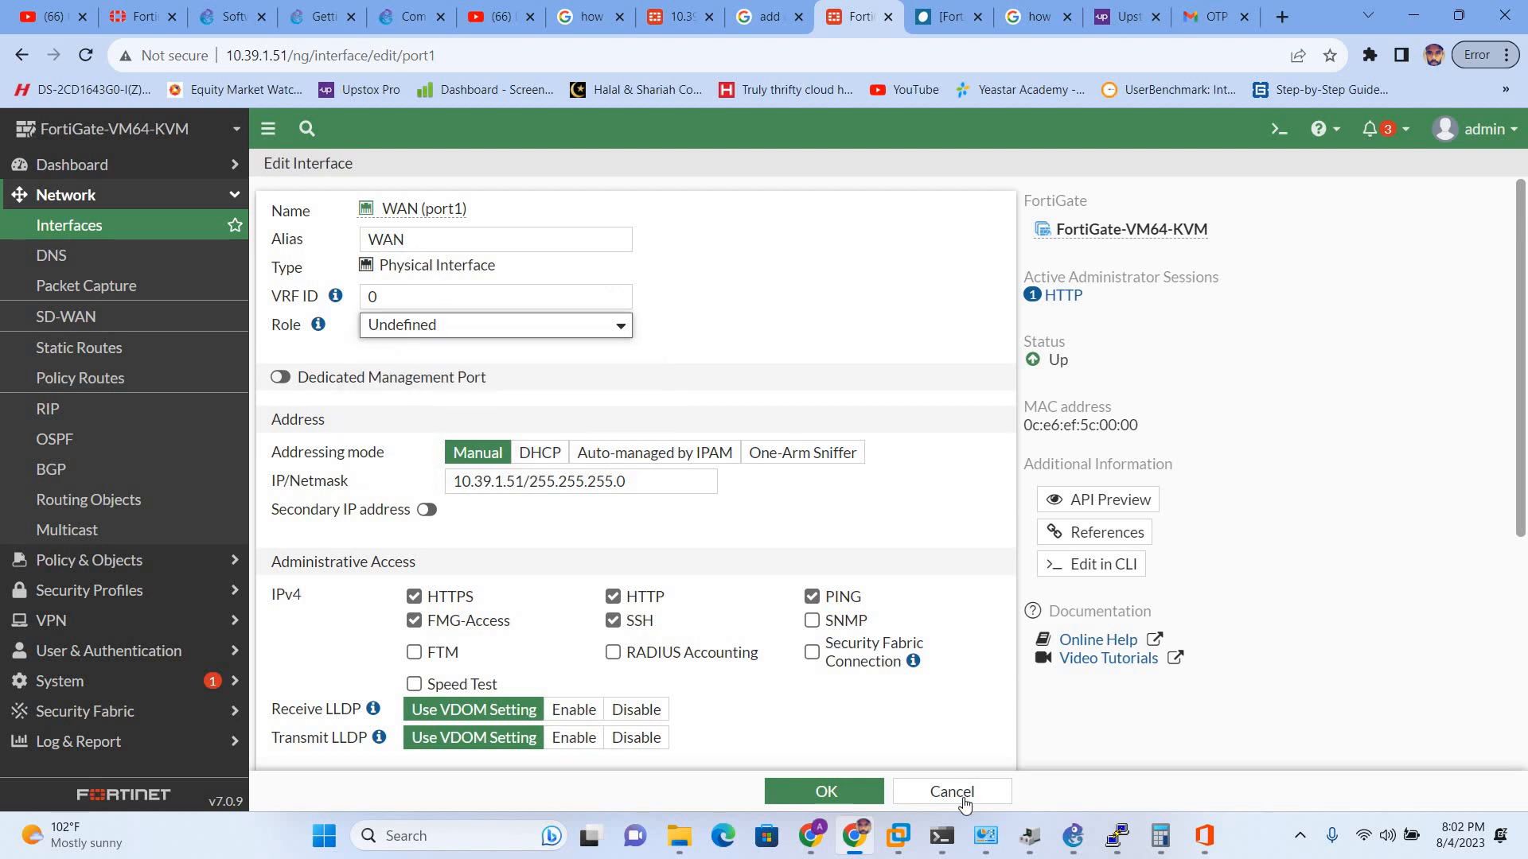
pyautogui.click(943, 797)
pyautogui.scroll(-3, 358, 636)
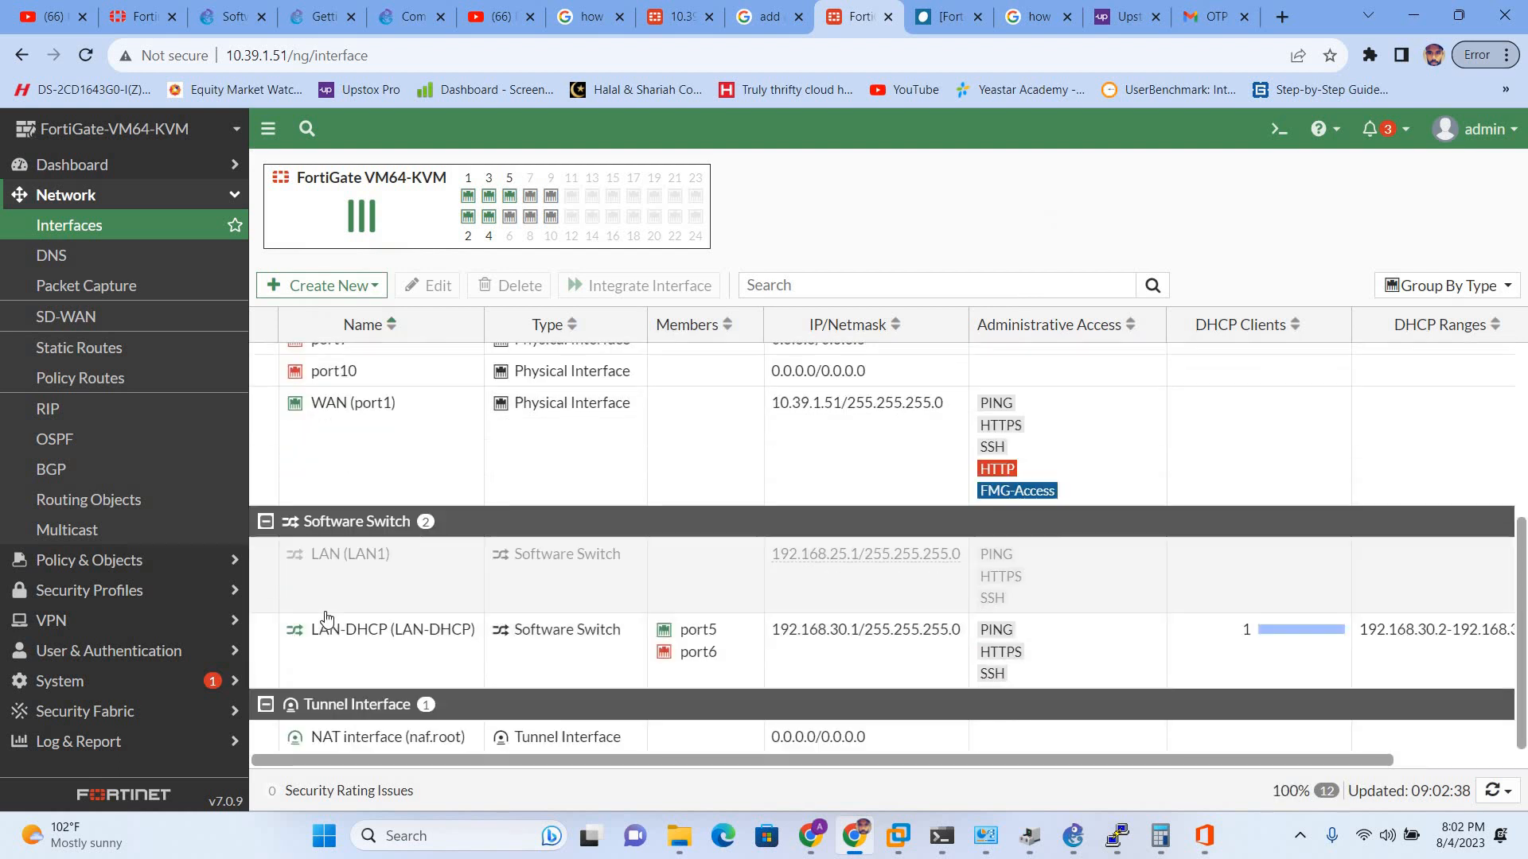
# - Remove port5 and port6 from LAN-DHCP's members, save, then recheck it without changes
pyautogui.click(375, 647)
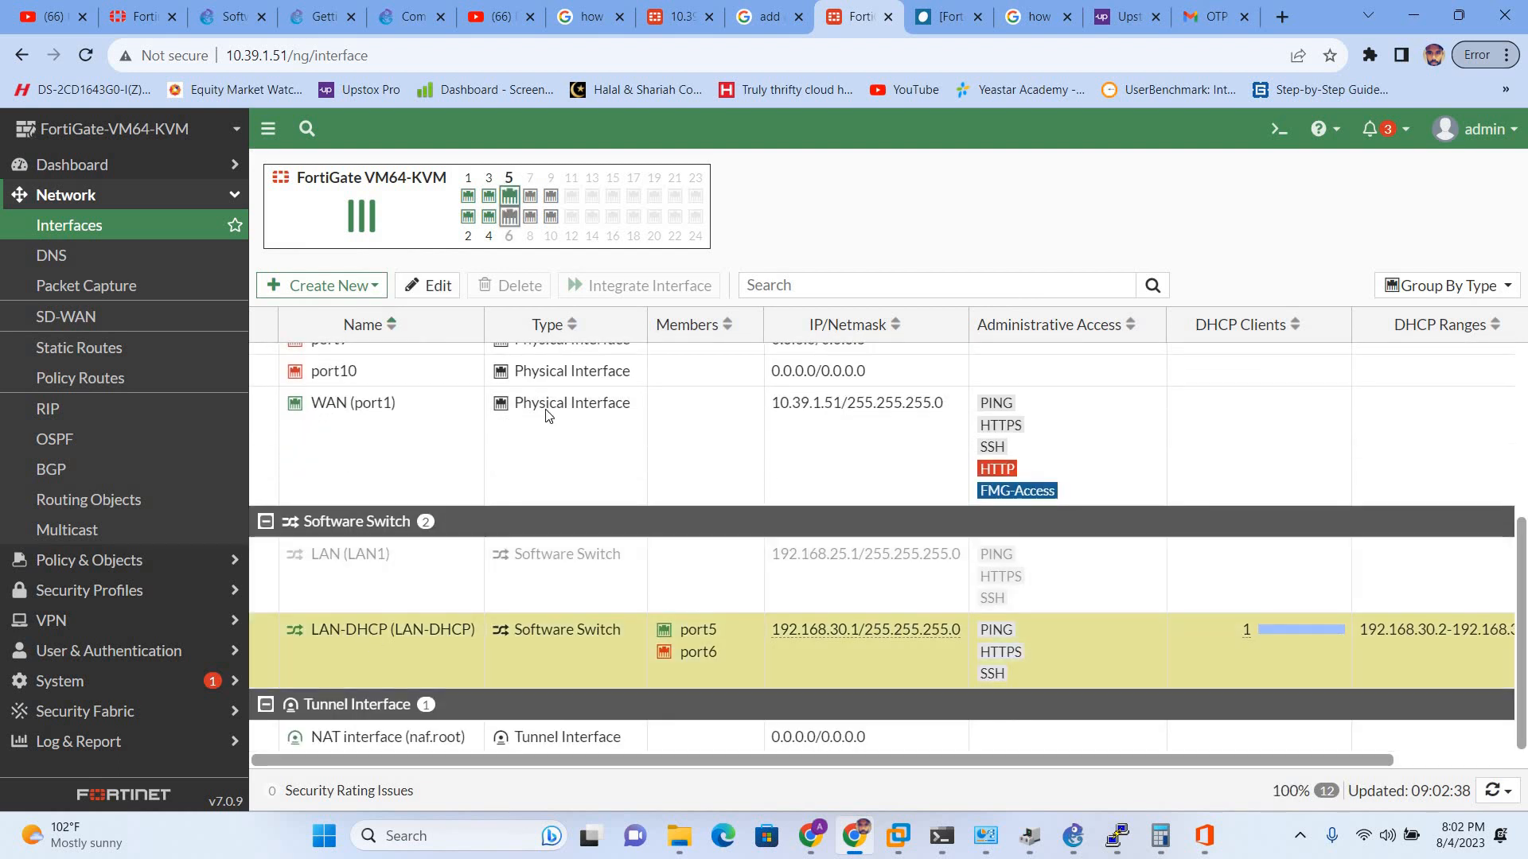
pyautogui.click(569, 330)
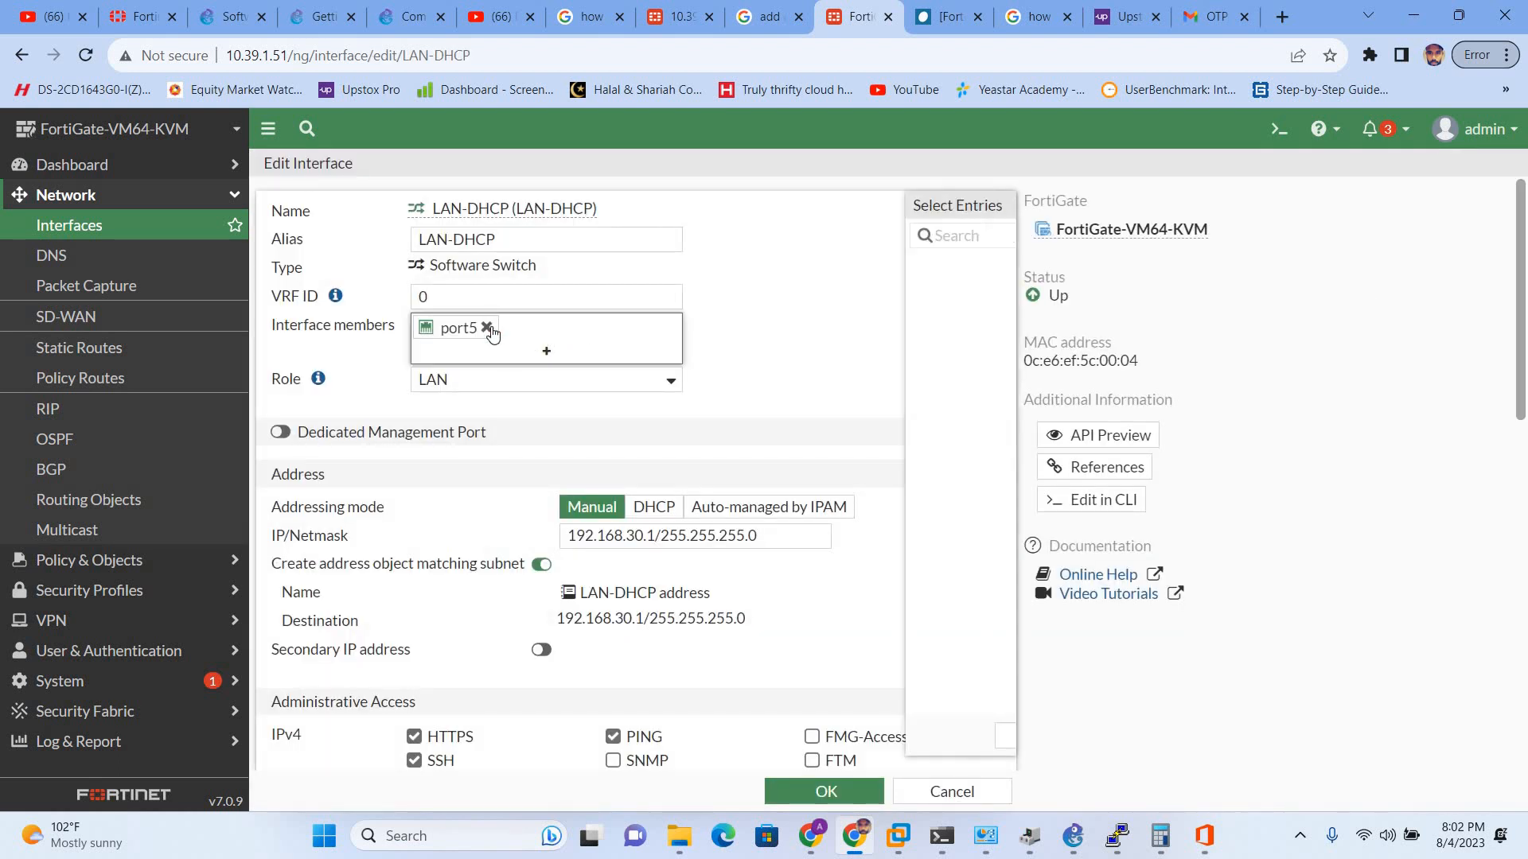
pyautogui.click(488, 329)
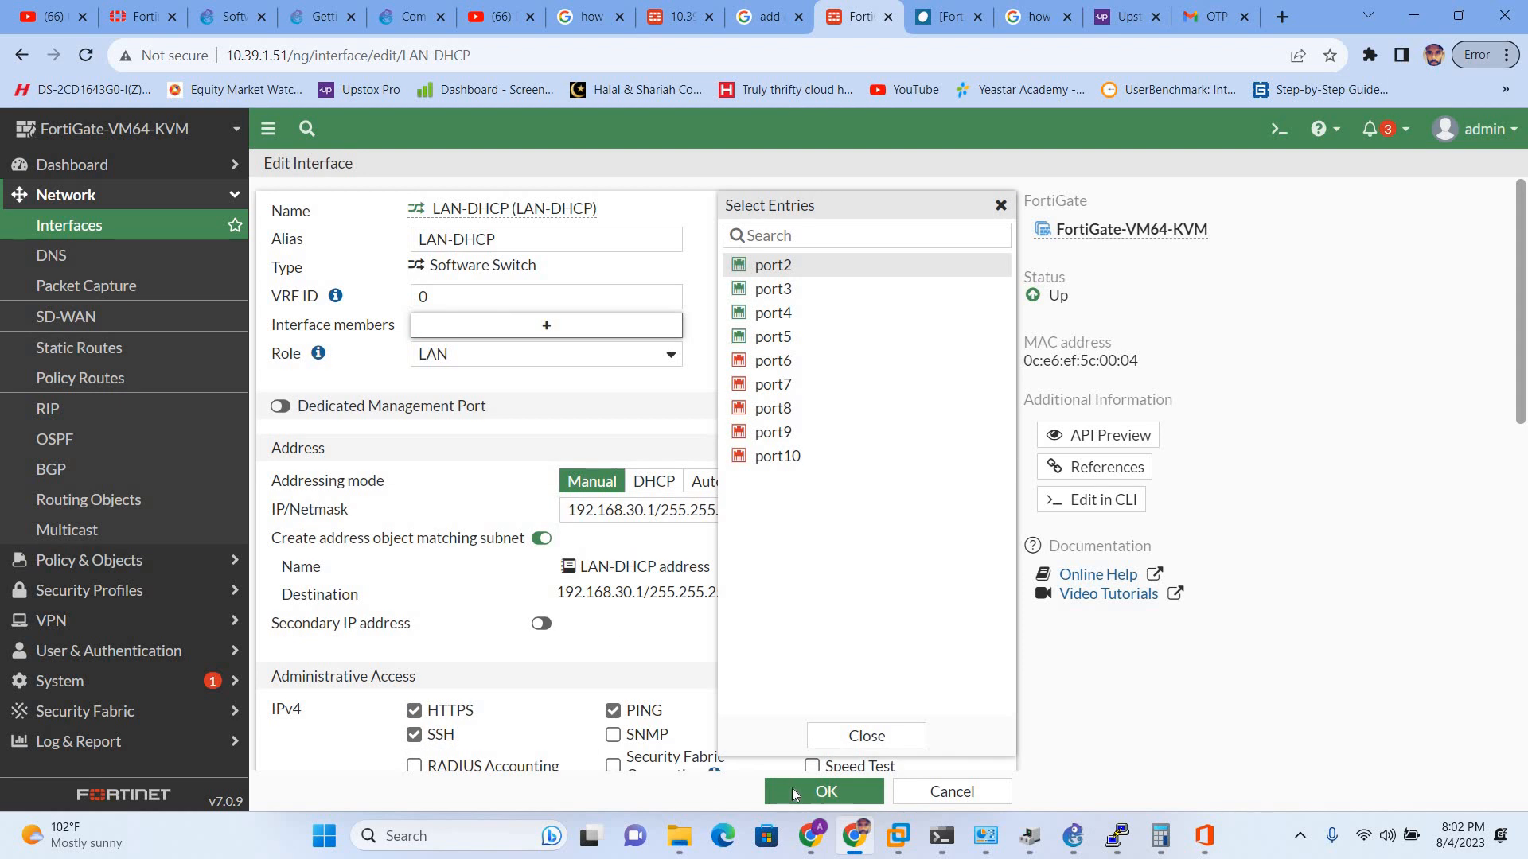
pyautogui.click(793, 790)
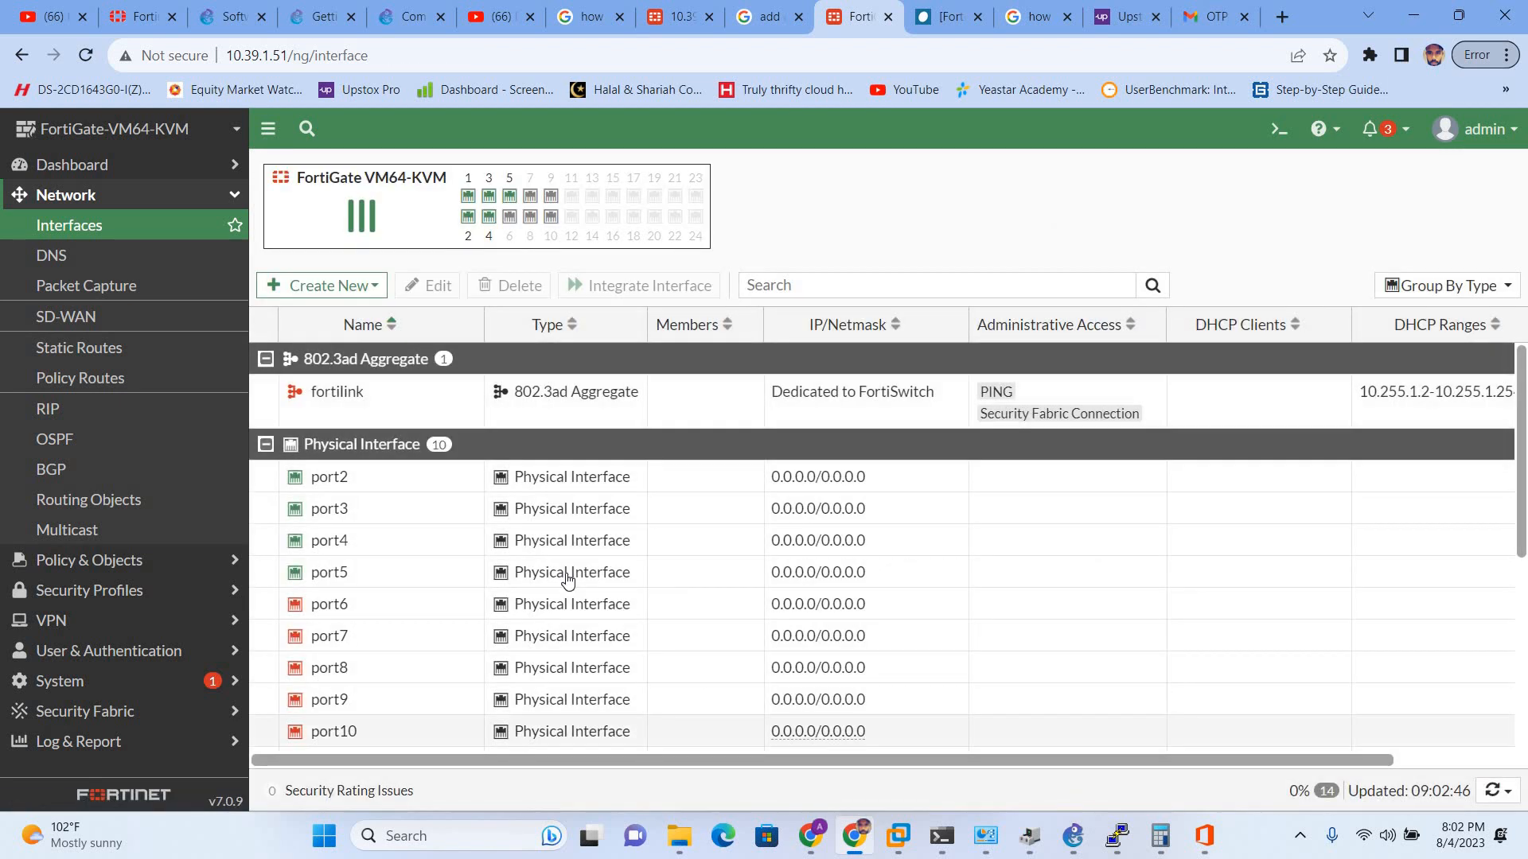
pyautogui.scroll(-2, 563, 573)
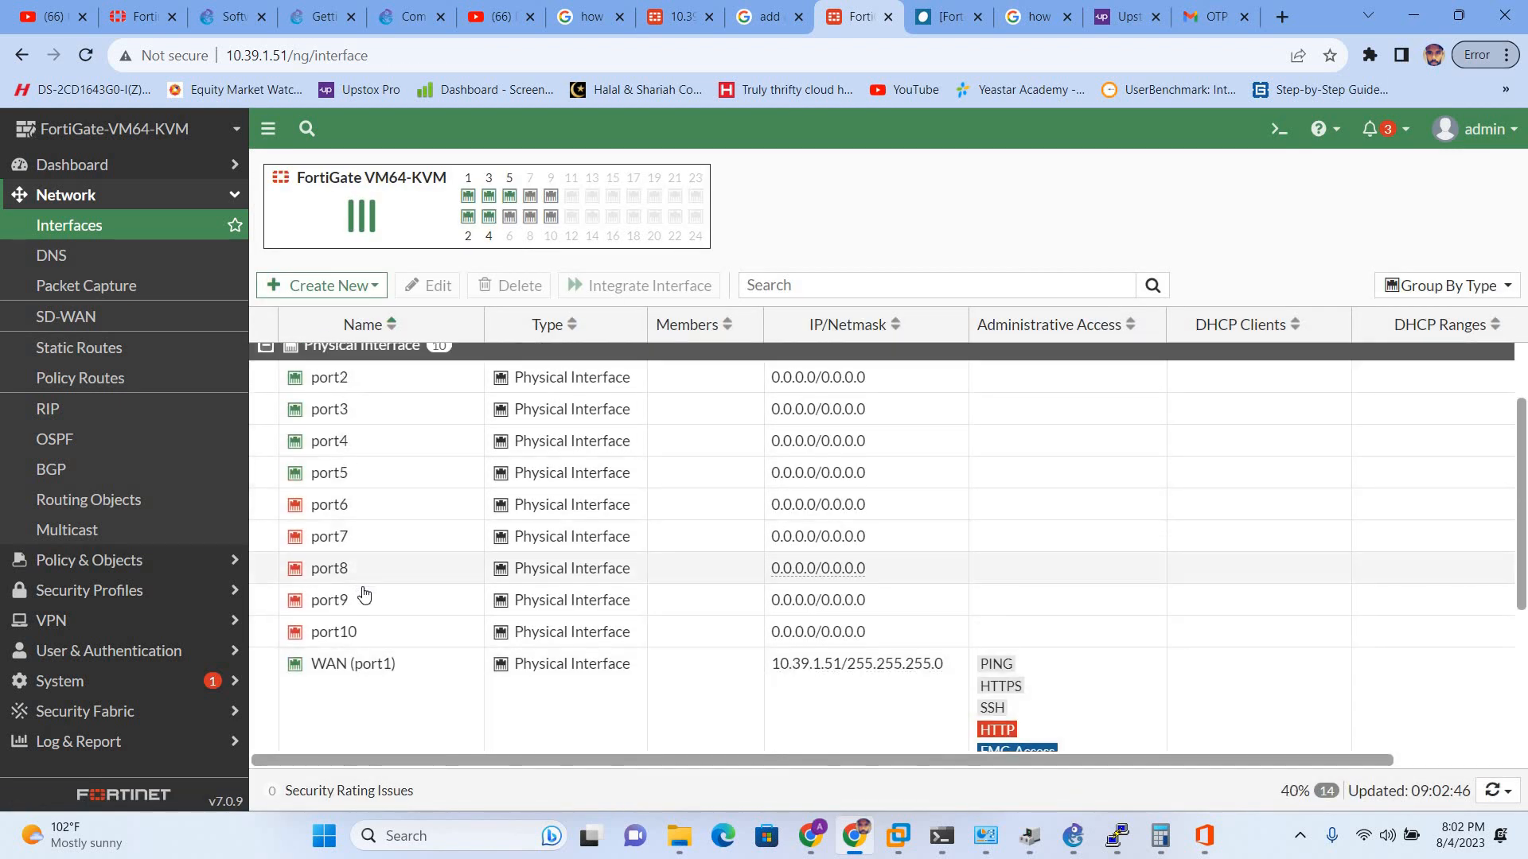
pyautogui.scroll(-3, 362, 605)
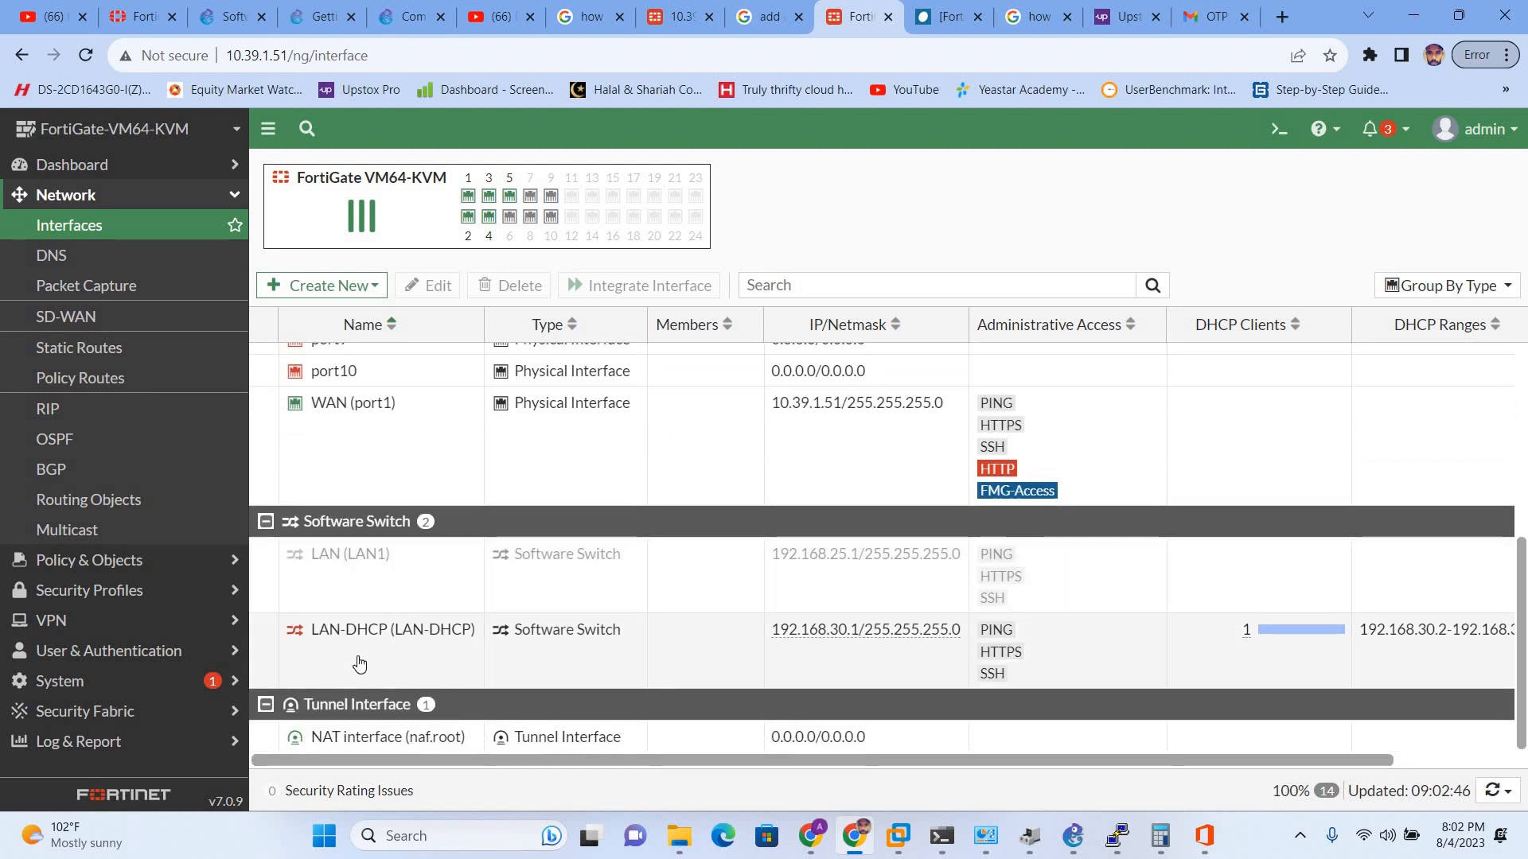
pyautogui.doubleClick(360, 662)
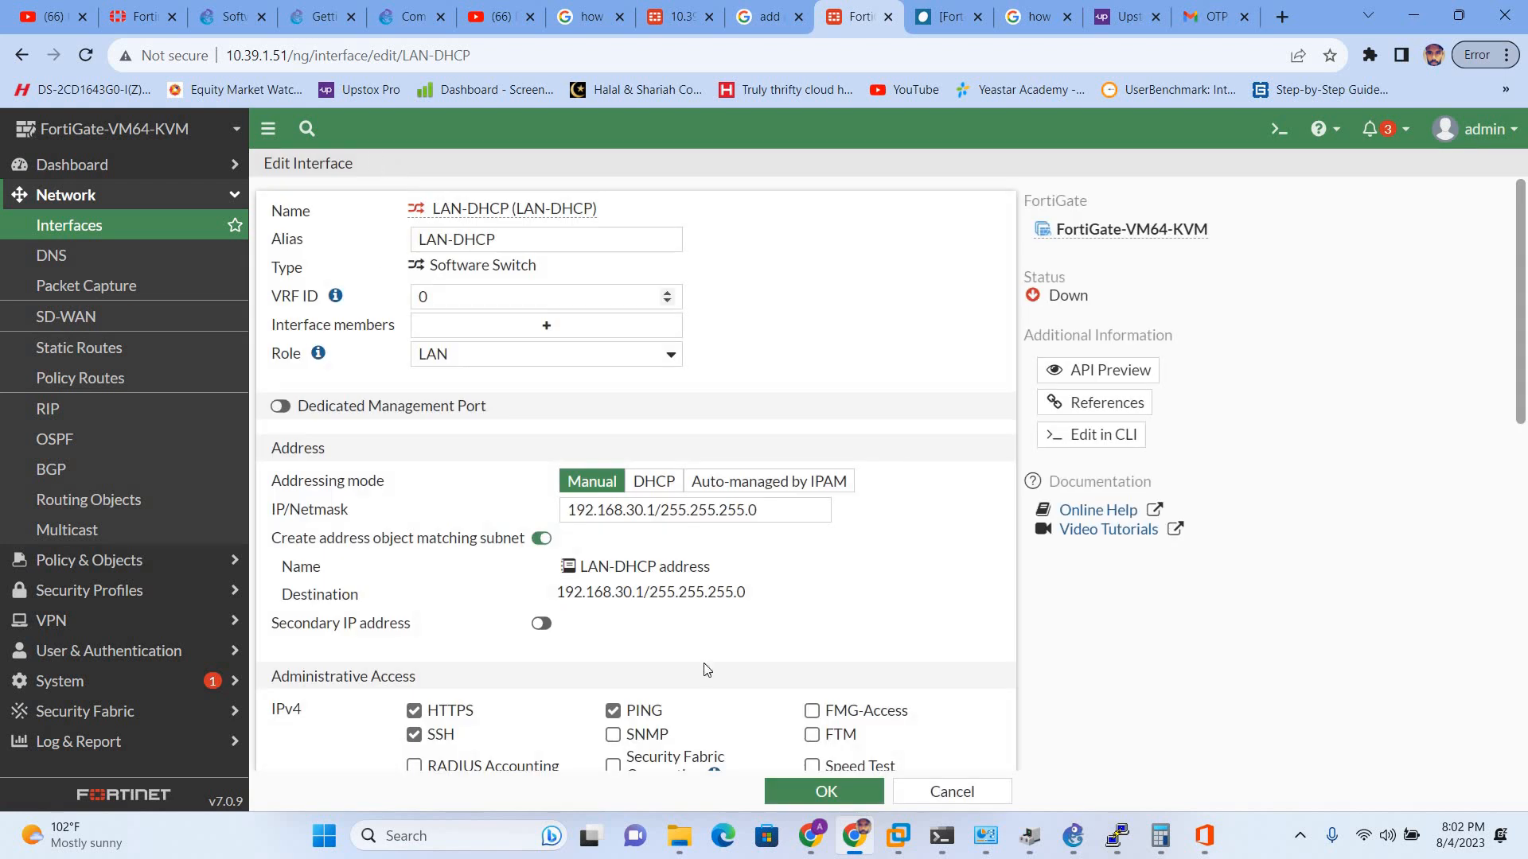
pyautogui.click(928, 791)
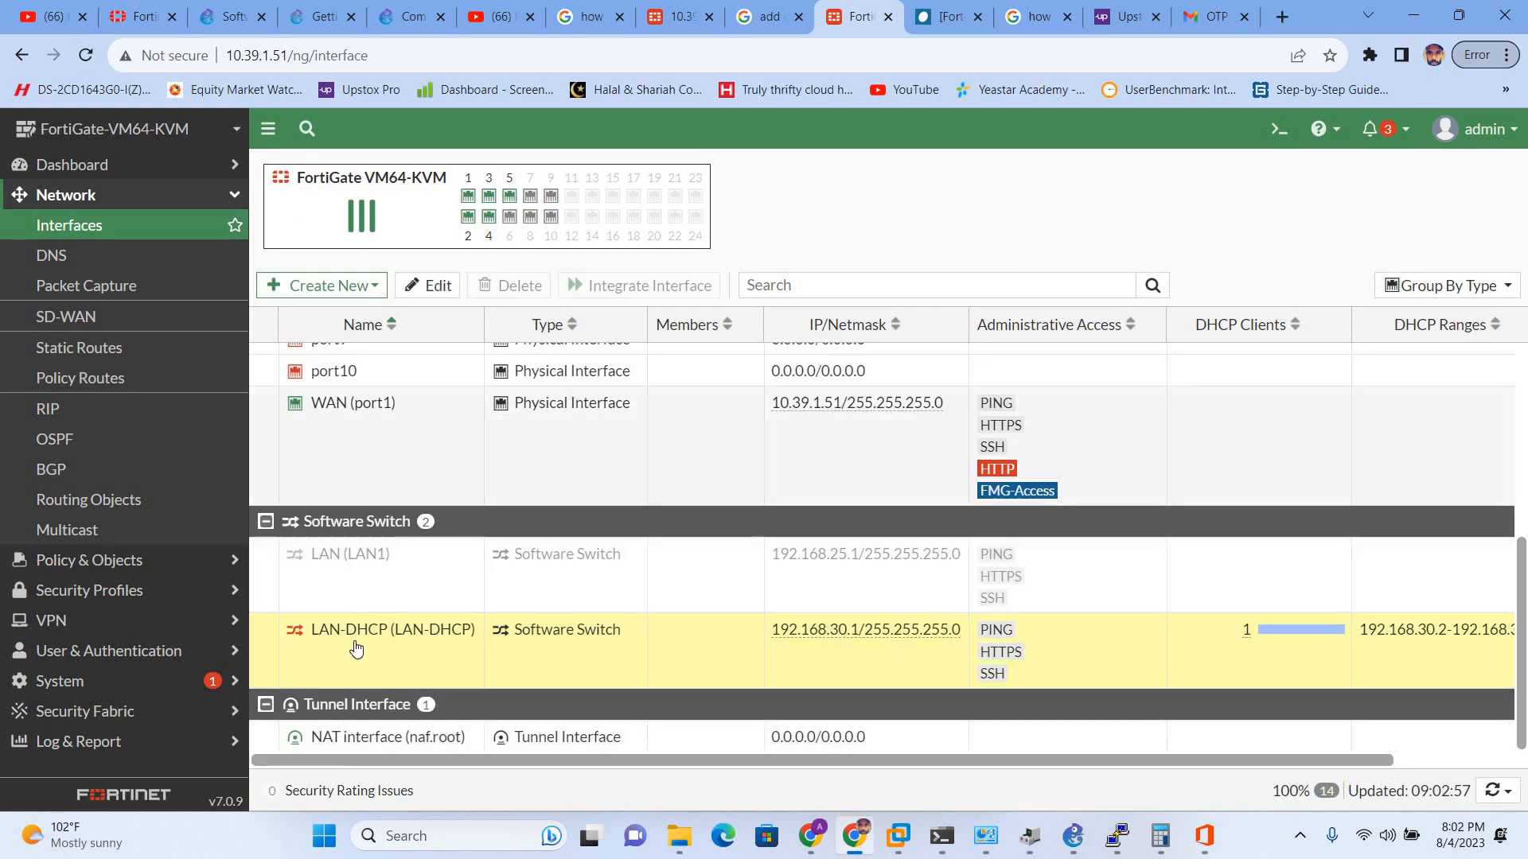
pyautogui.rightClick(354, 655)
pyautogui.moveTo(398, 663)
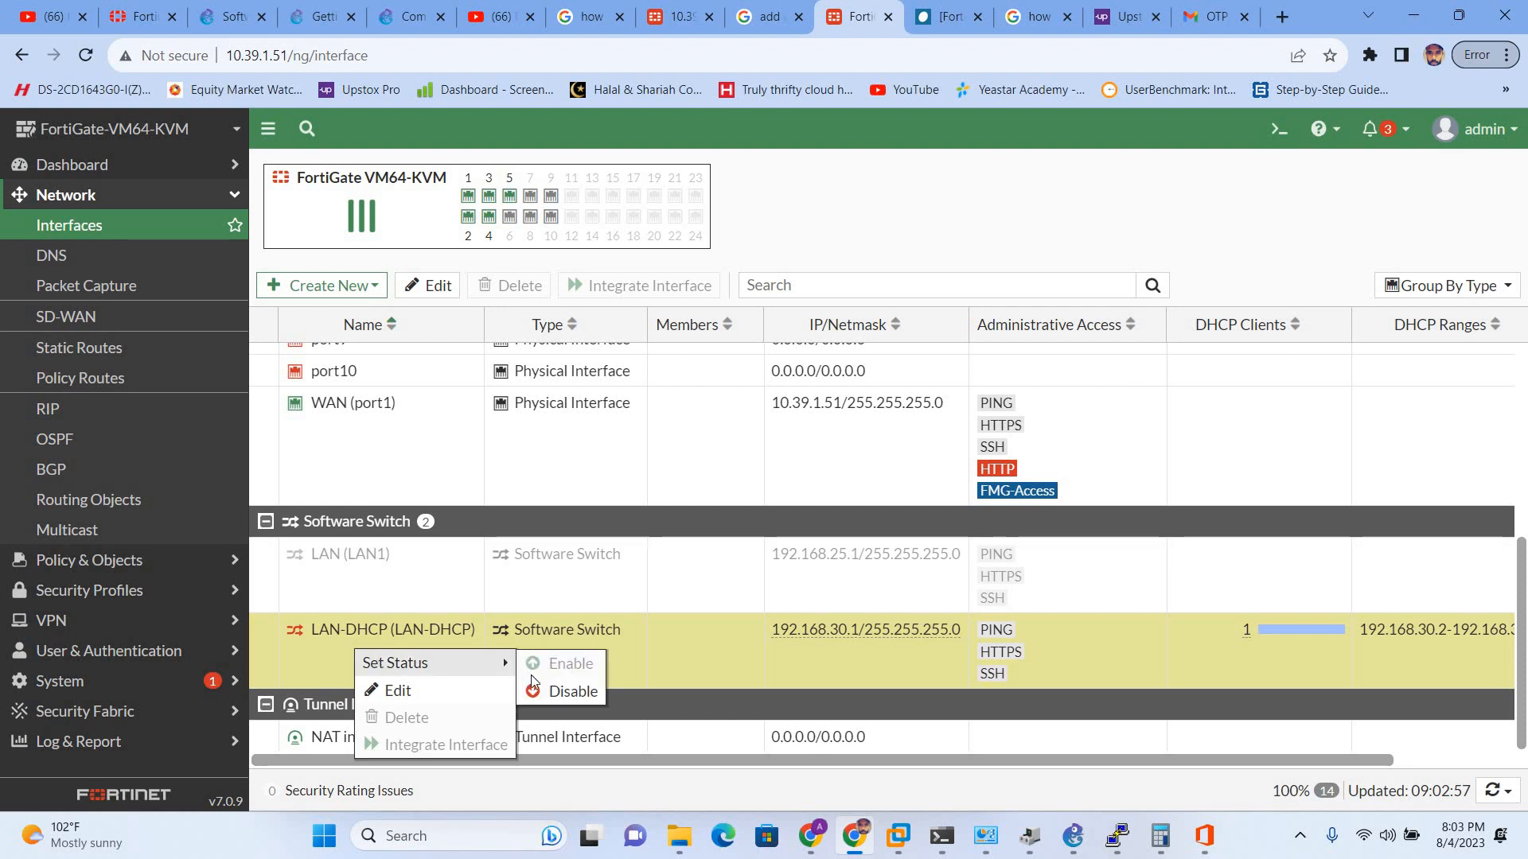
pyautogui.click(560, 691)
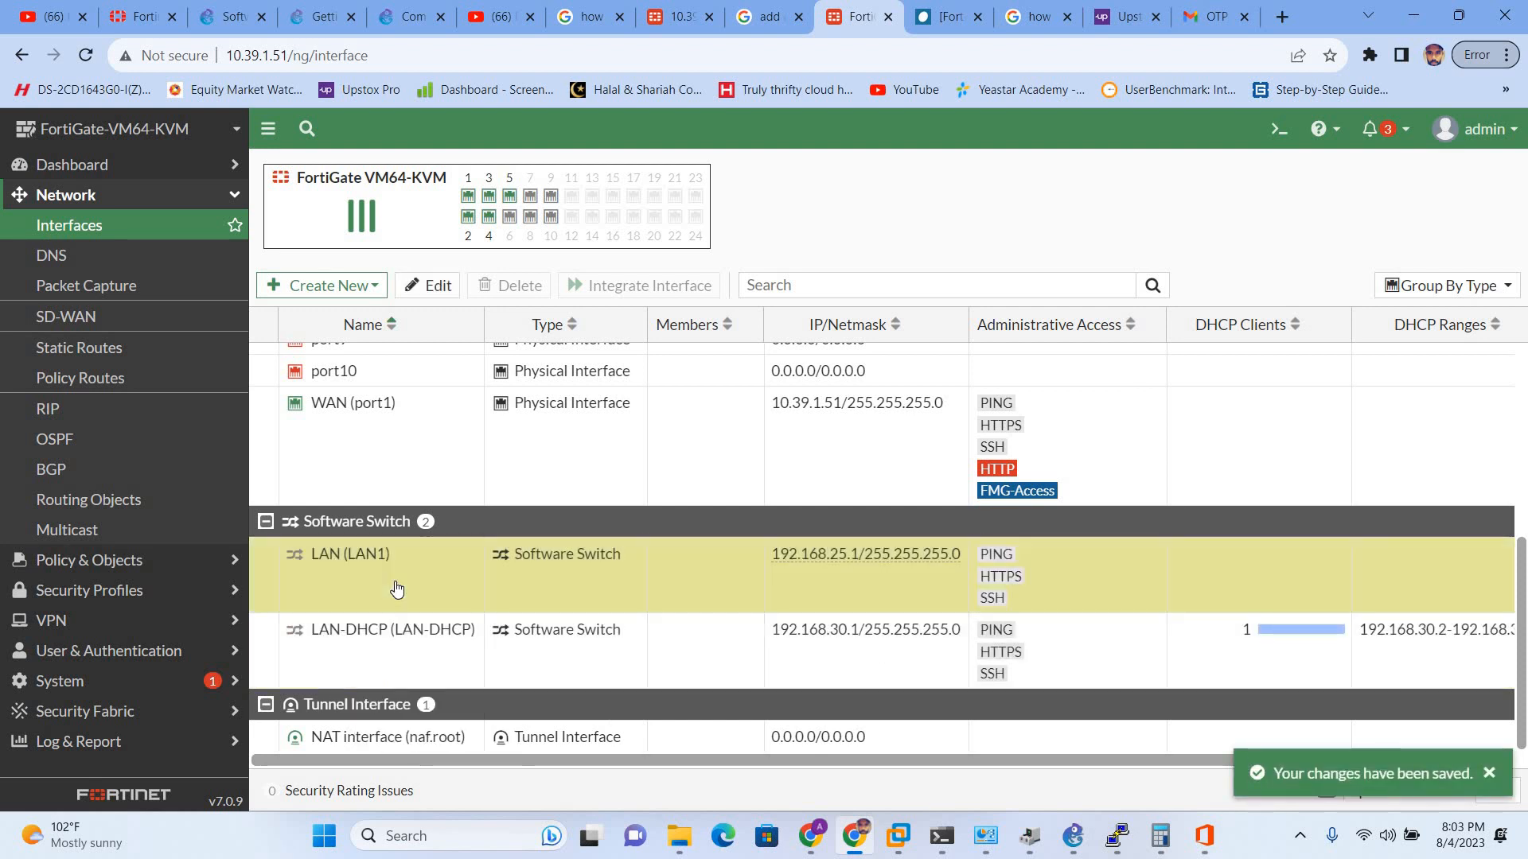
pyautogui.rightClick(395, 588)
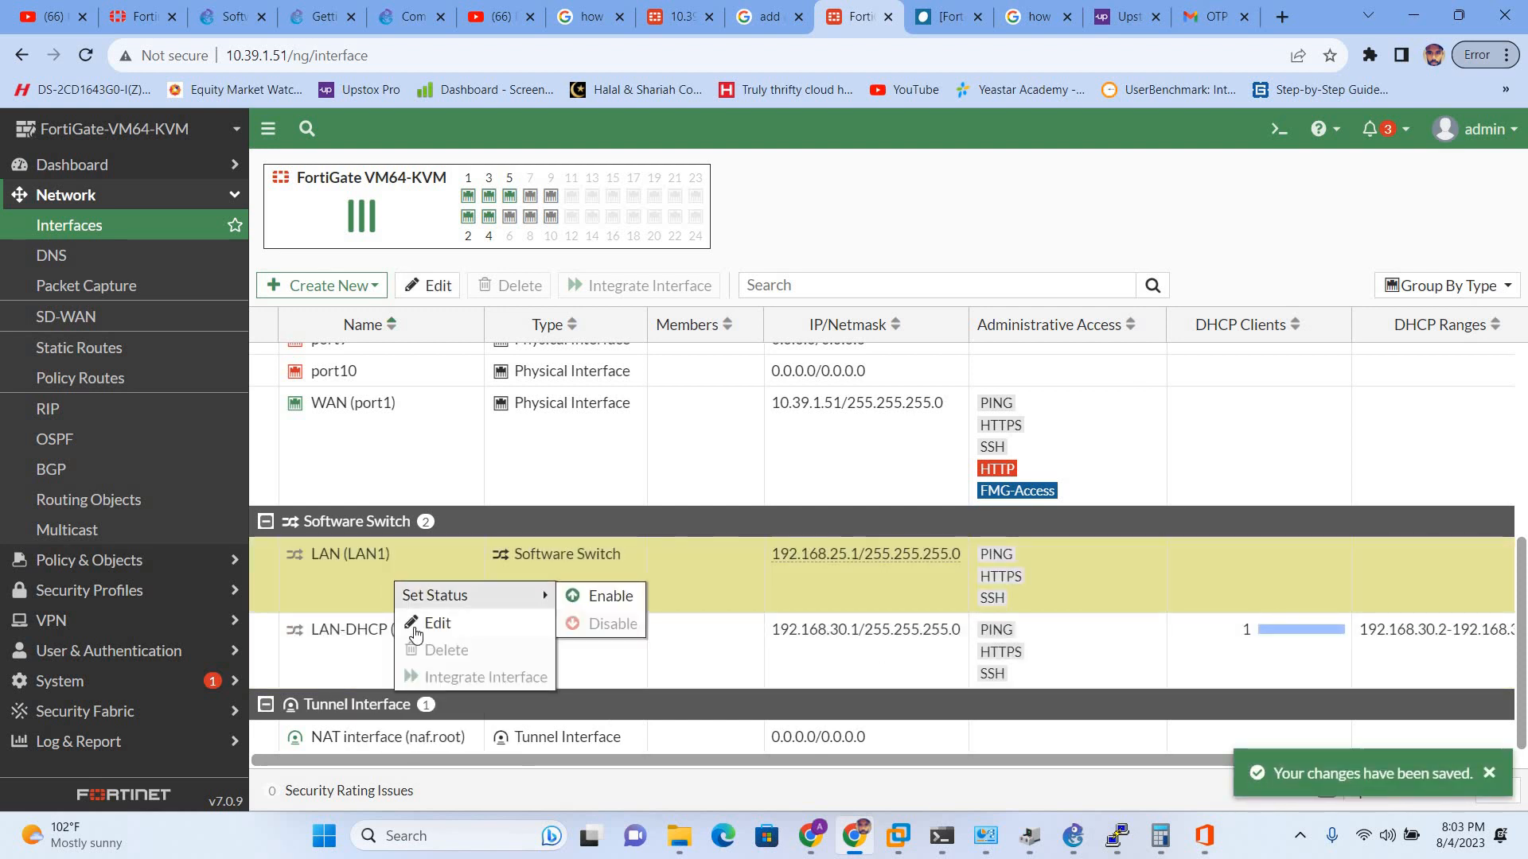
pyautogui.click(322, 577)
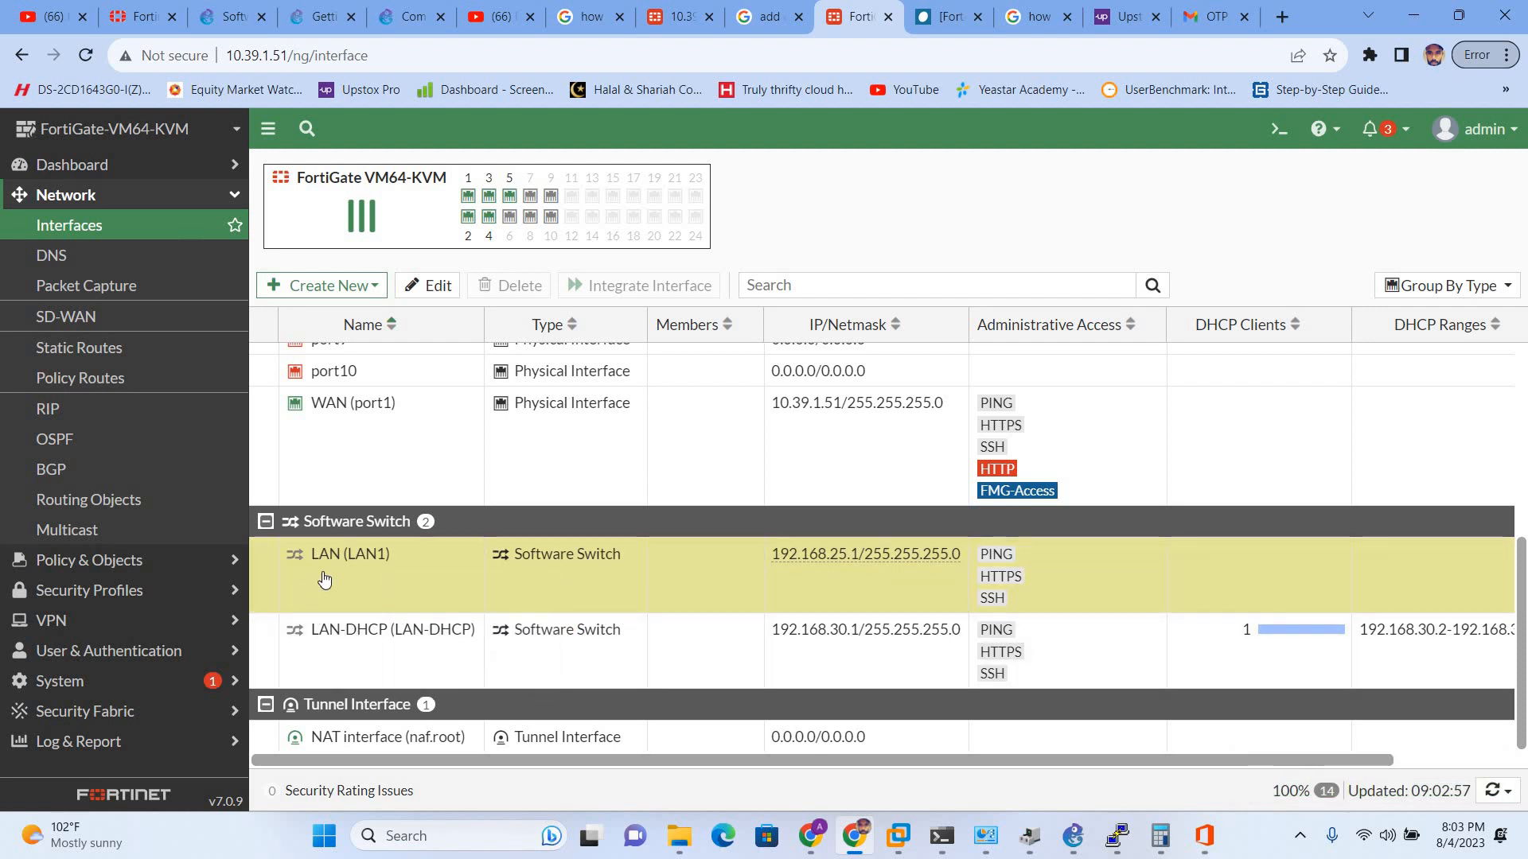
pyautogui.rightClick(322, 571)
pyautogui.click(316, 635)
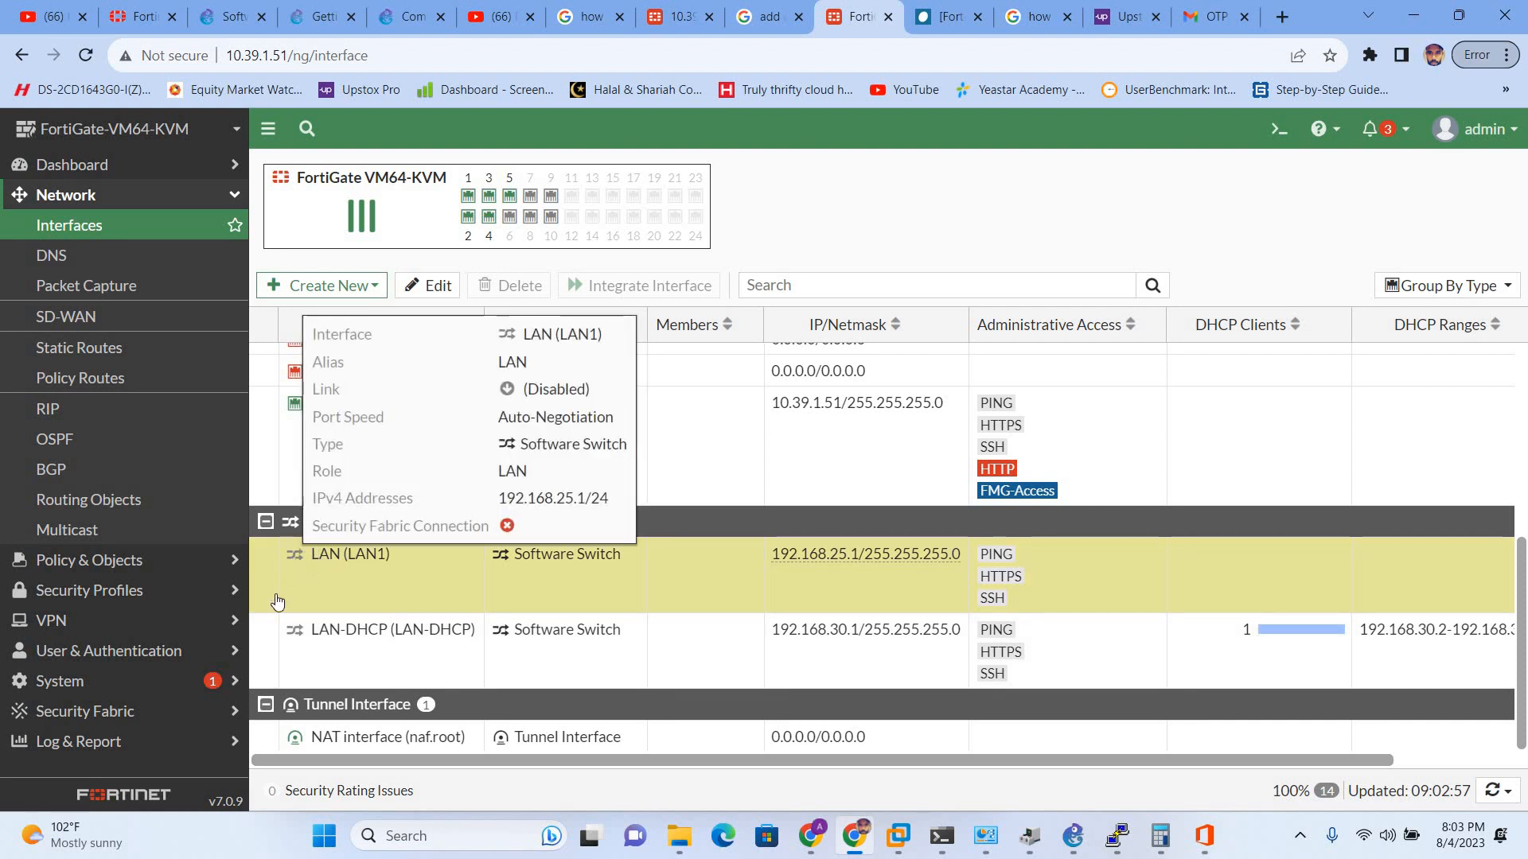
pyautogui.rightClick(314, 578)
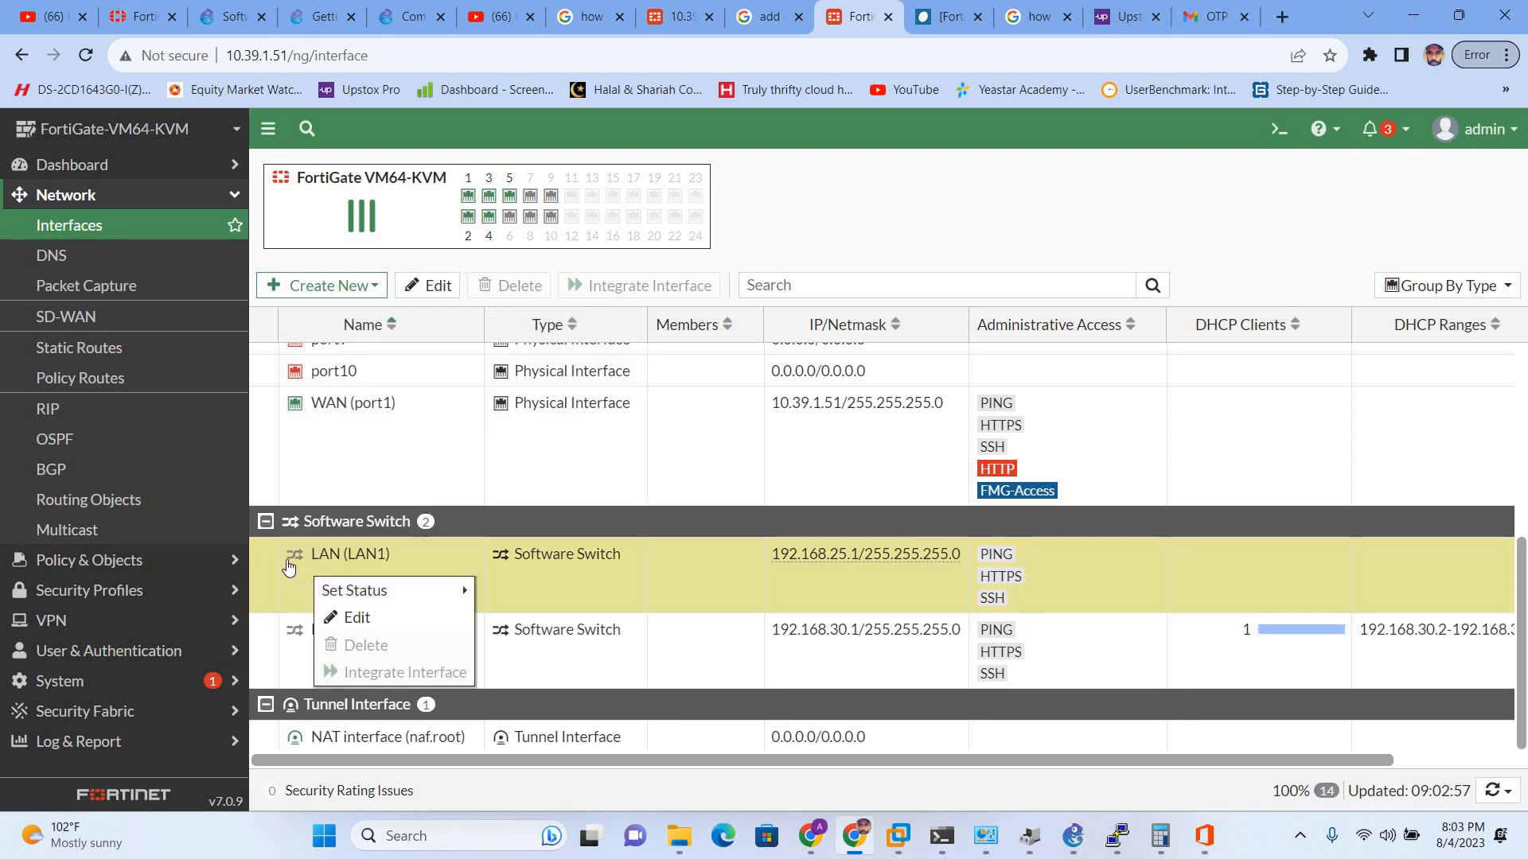
pyautogui.click(274, 567)
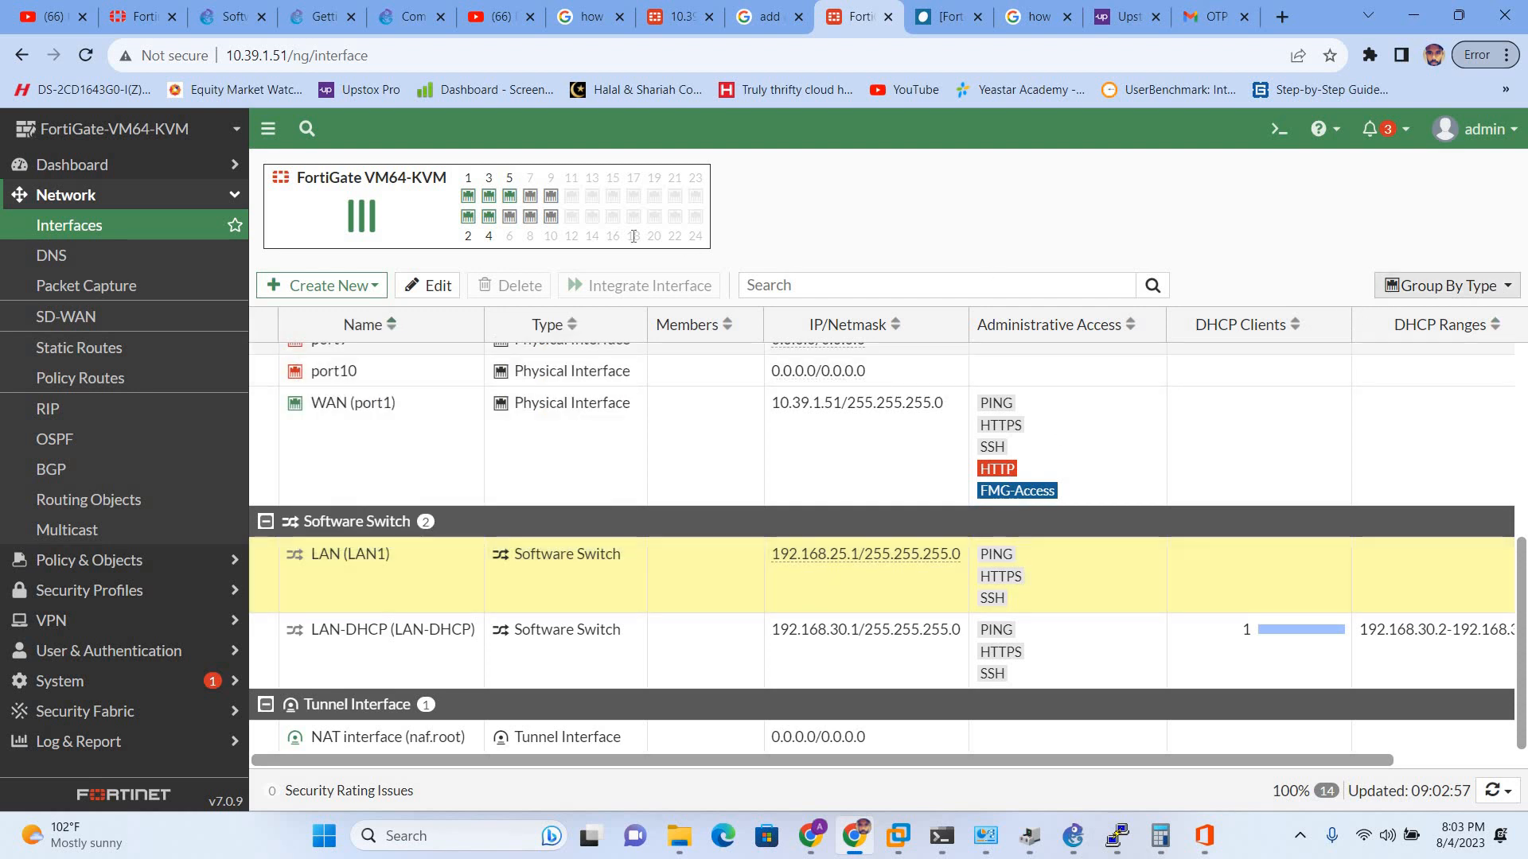
pyautogui.click(435, 297)
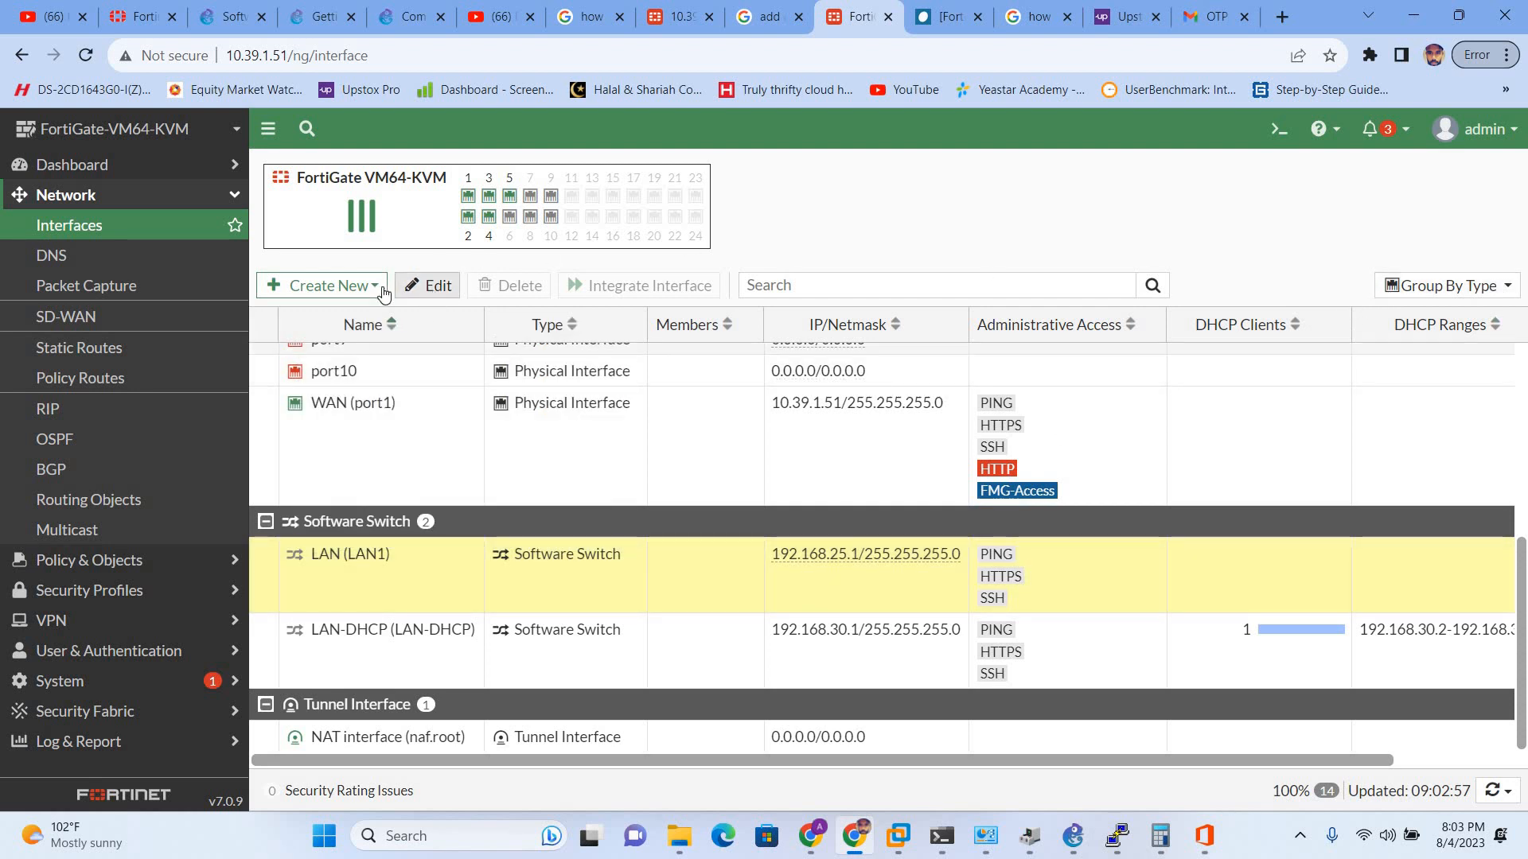
pyautogui.rightClick(389, 575)
pyautogui.click(348, 587)
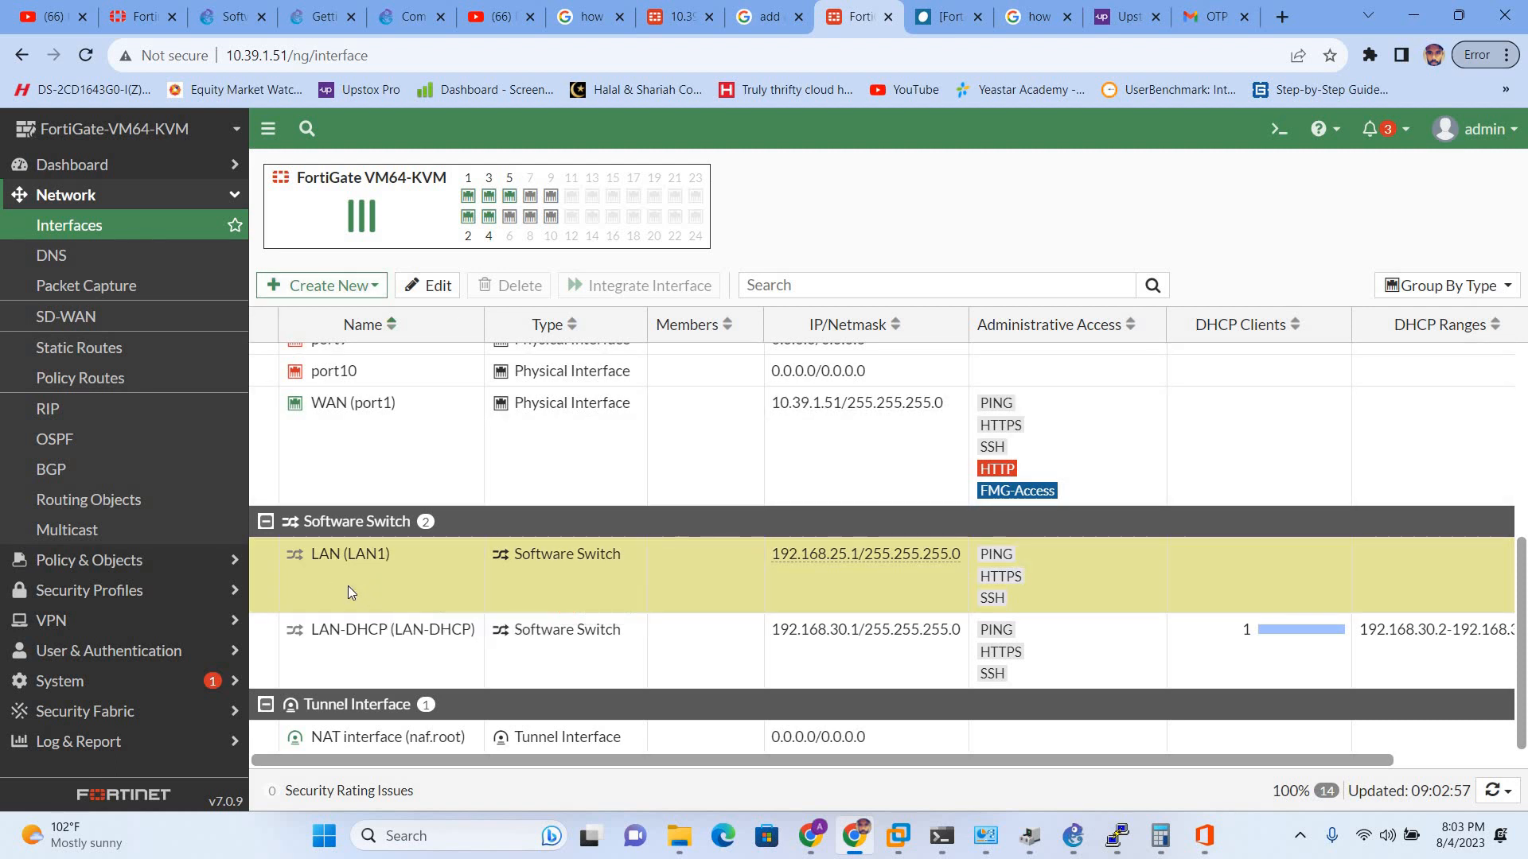
pyautogui.doubleClick(347, 592)
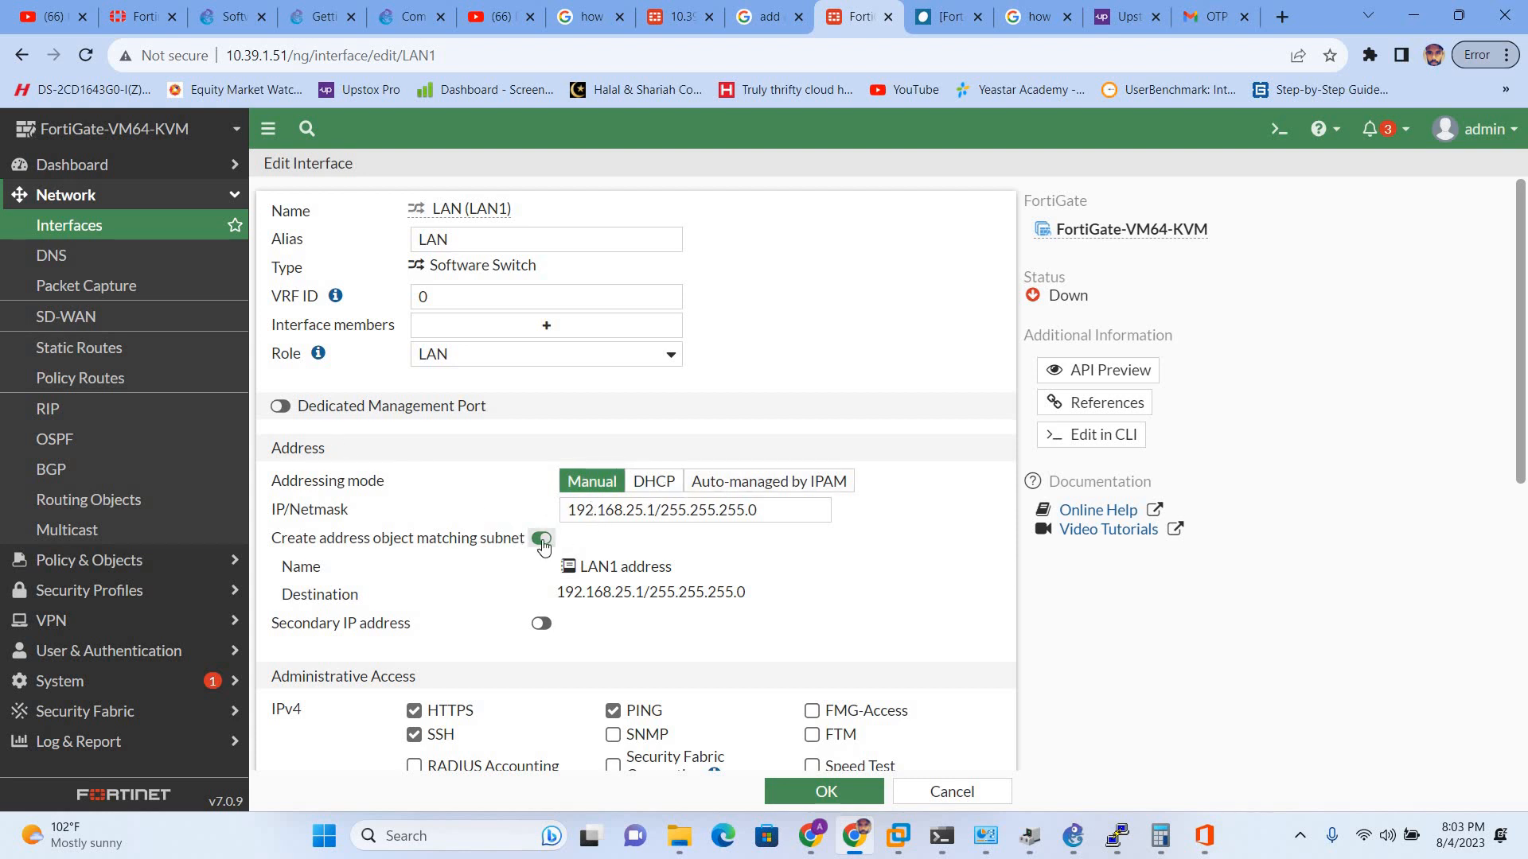
pyautogui.scroll(-6, 492, 621)
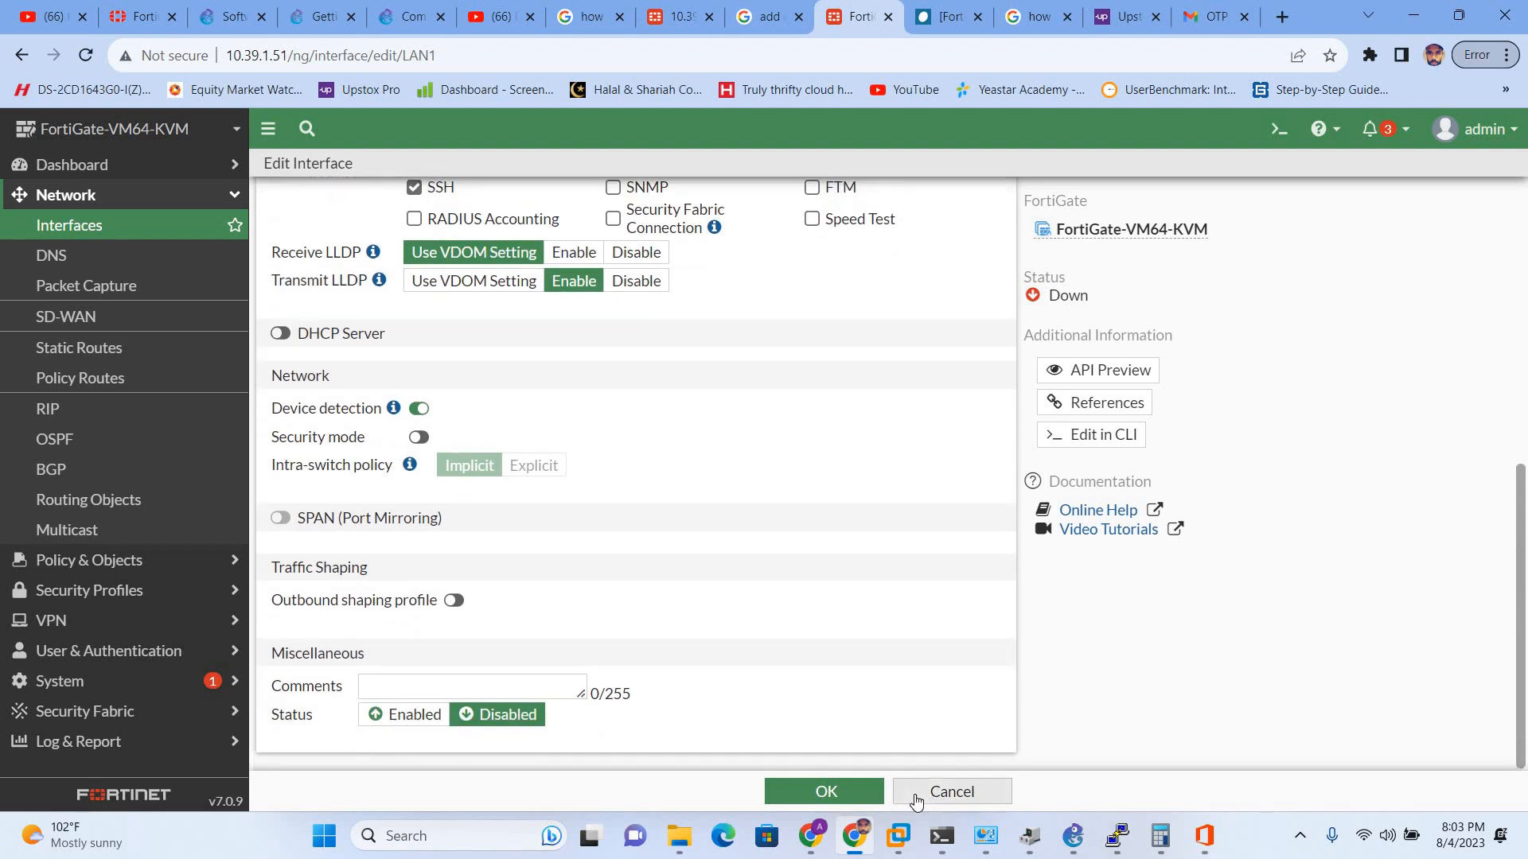
pyautogui.click(914, 793)
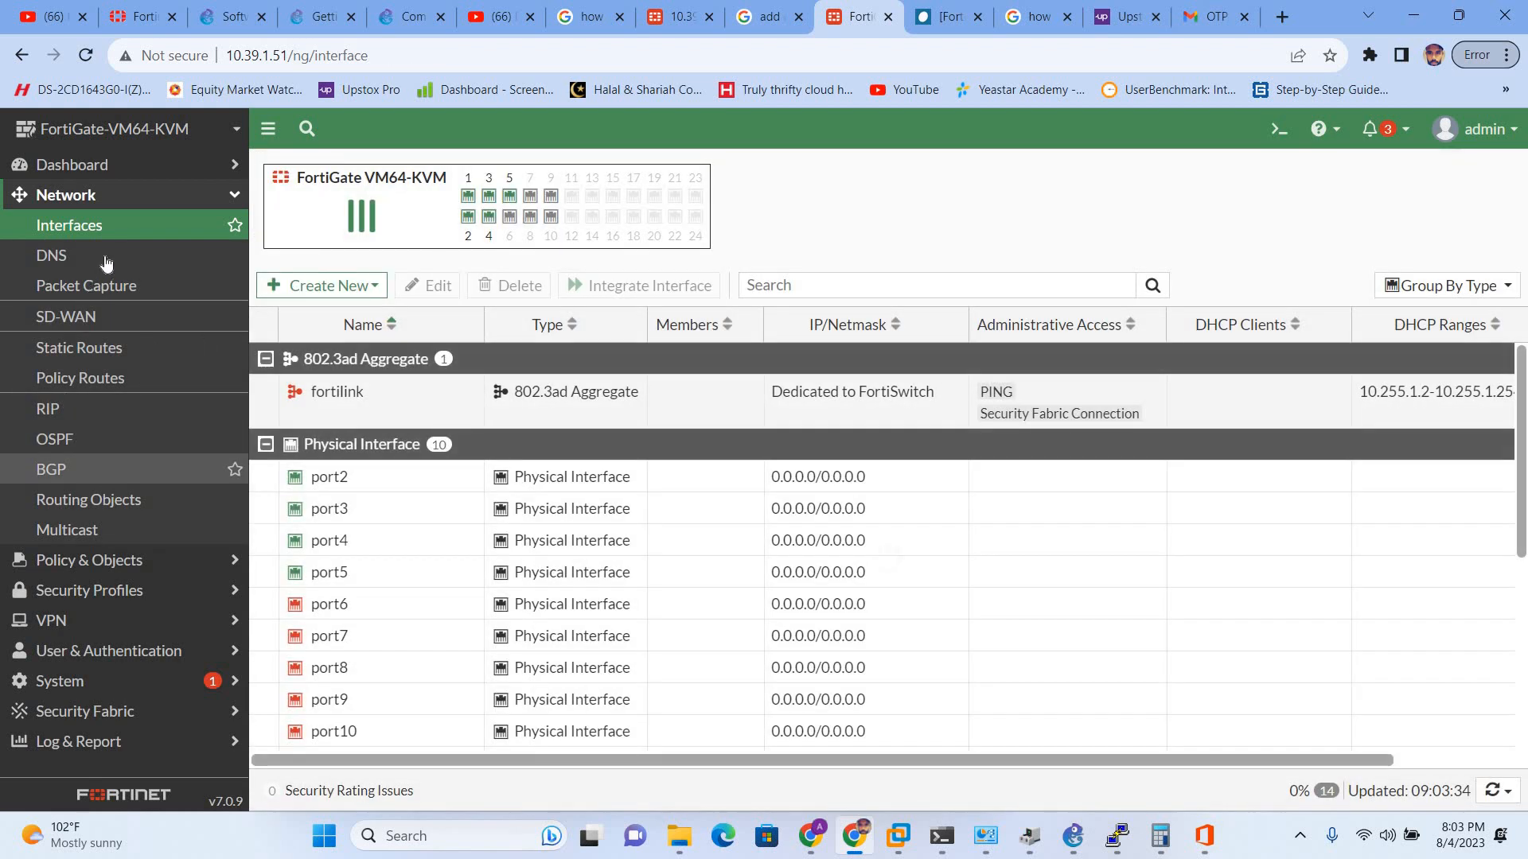
# - Delete the default static route 0.0.0.0/0 via 10.39.1.1 and return to Interfaces
pyautogui.click(125, 200)
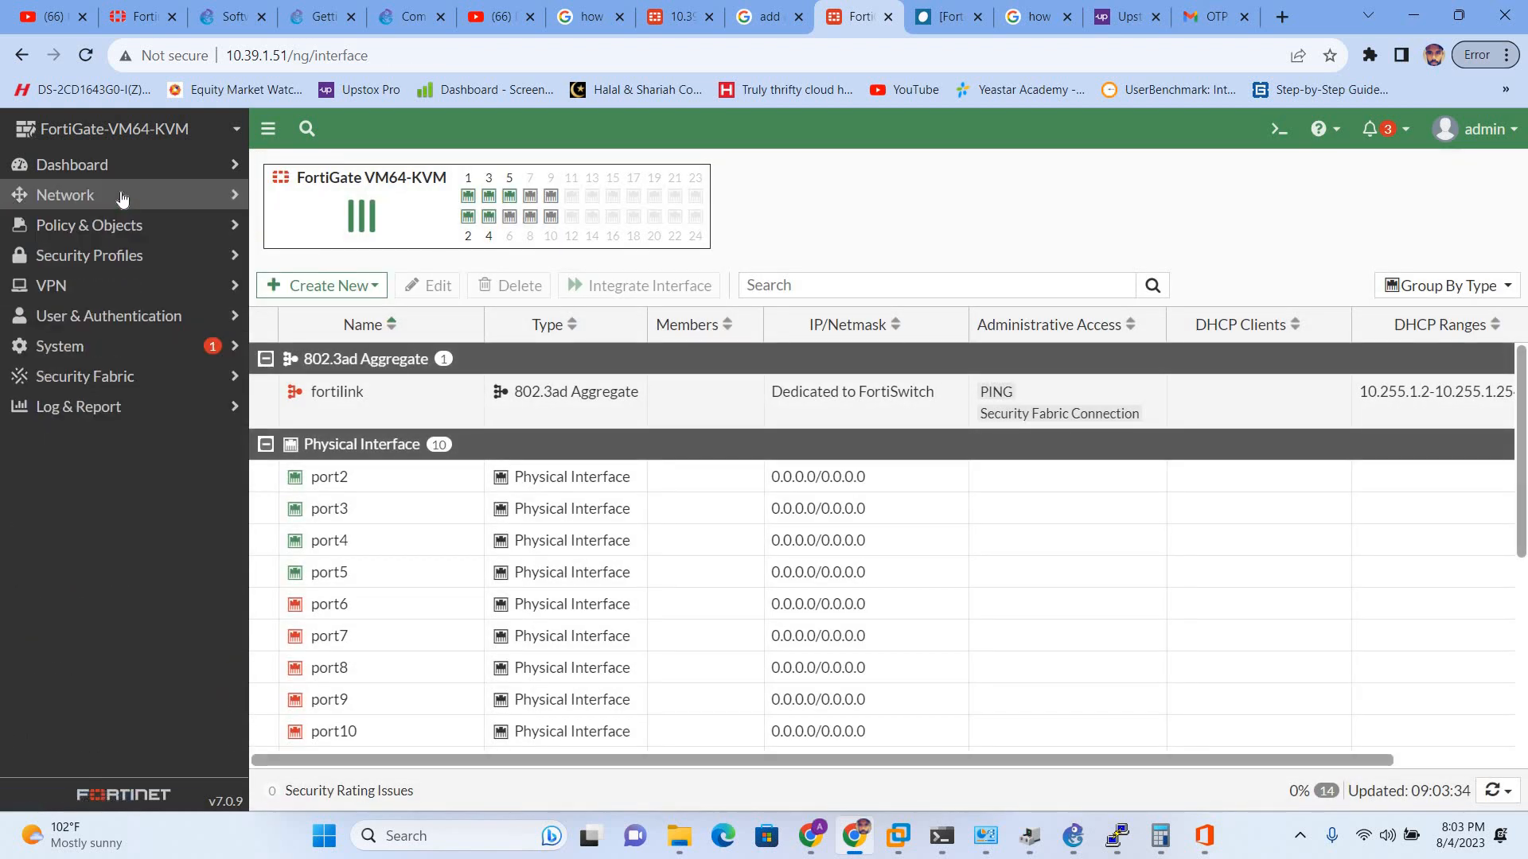
pyautogui.click(108, 228)
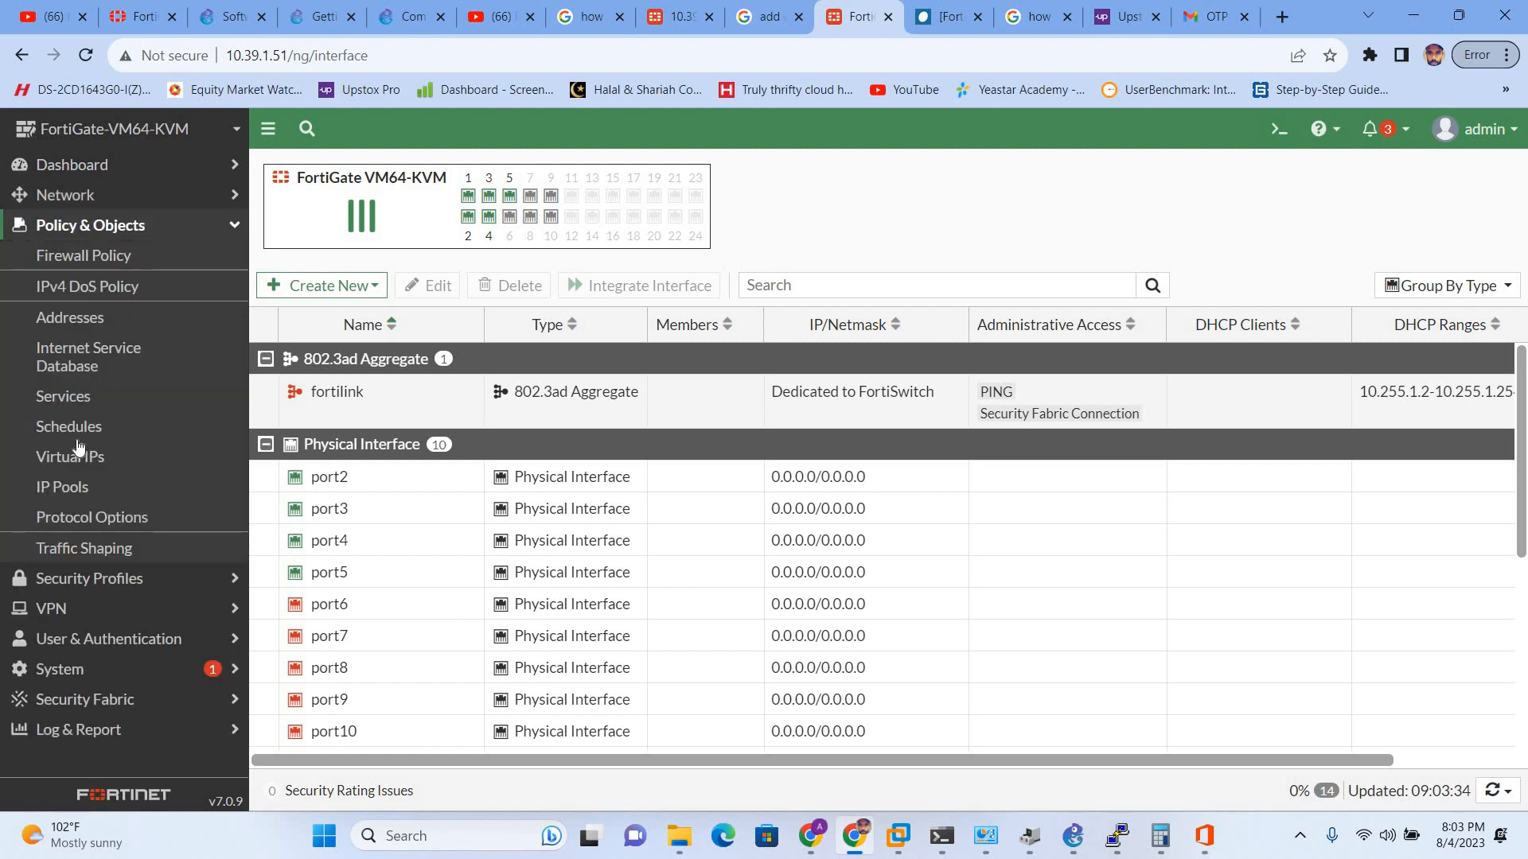
pyautogui.click(118, 229)
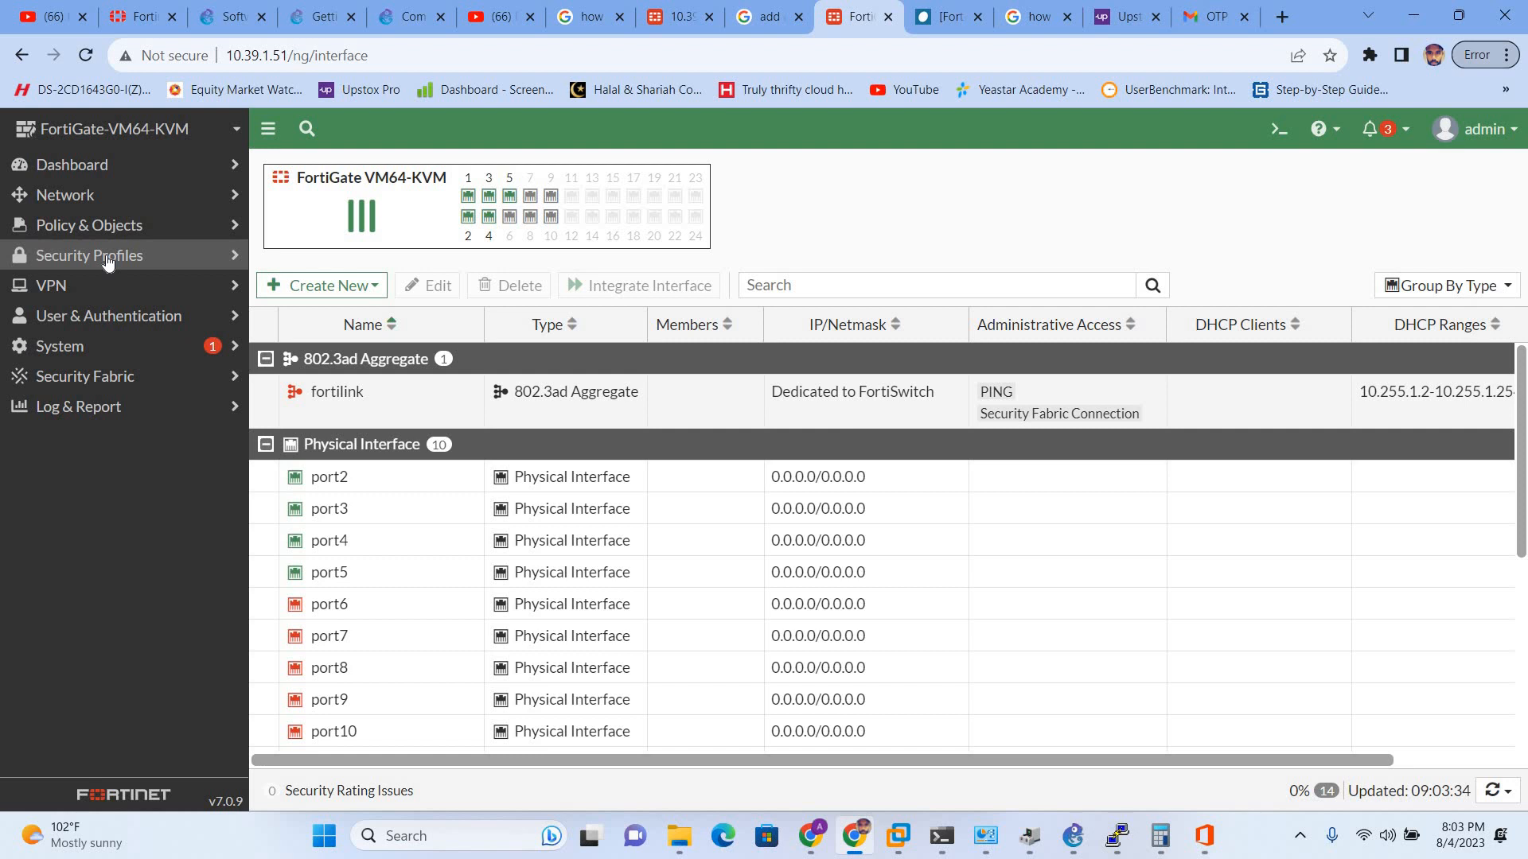
pyautogui.click(109, 268)
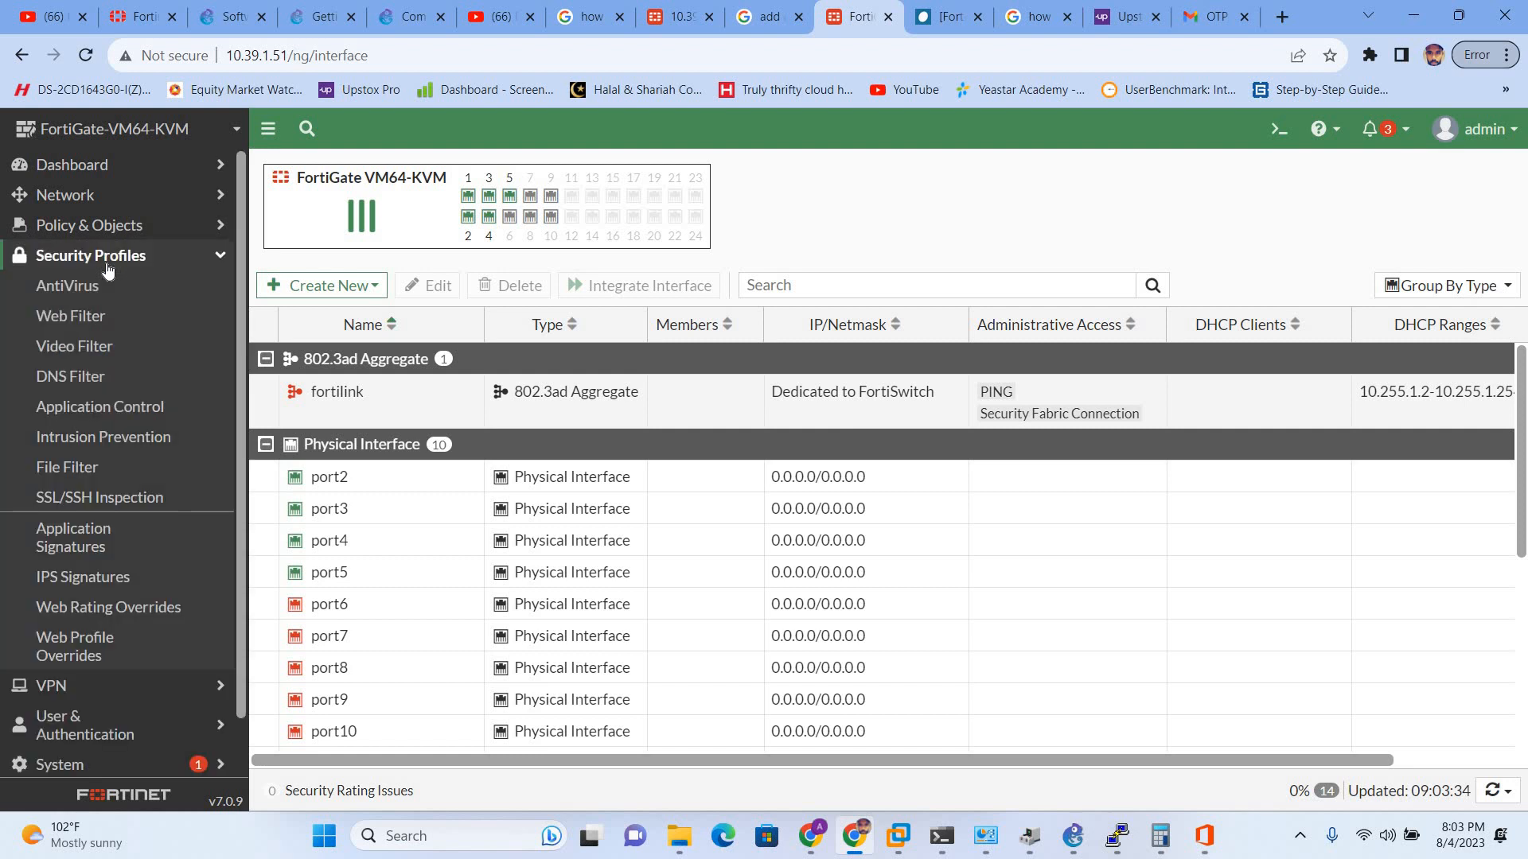
pyautogui.click(109, 267)
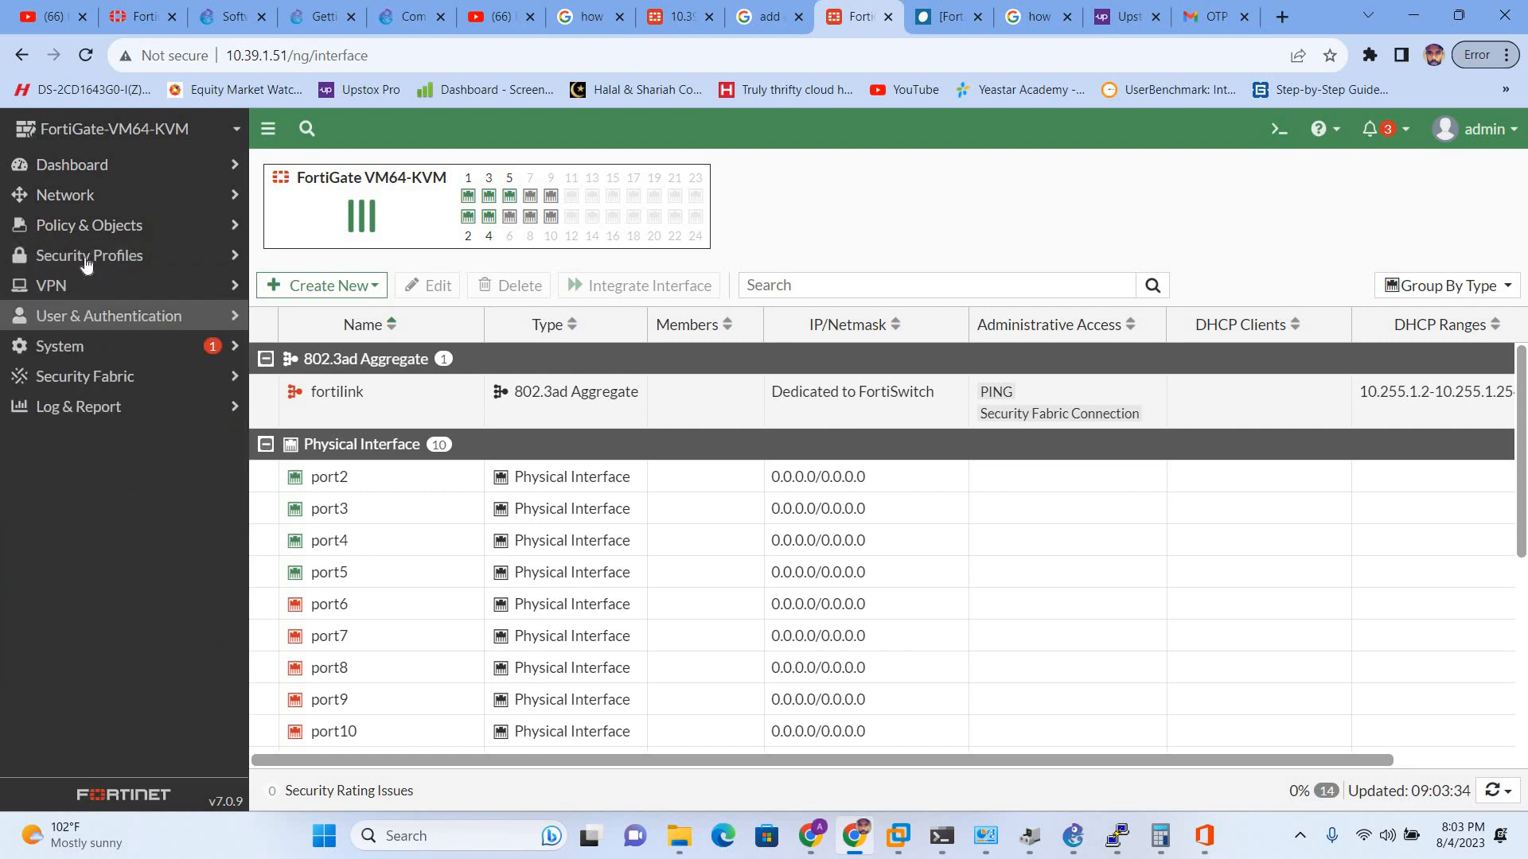
pyautogui.click(104, 191)
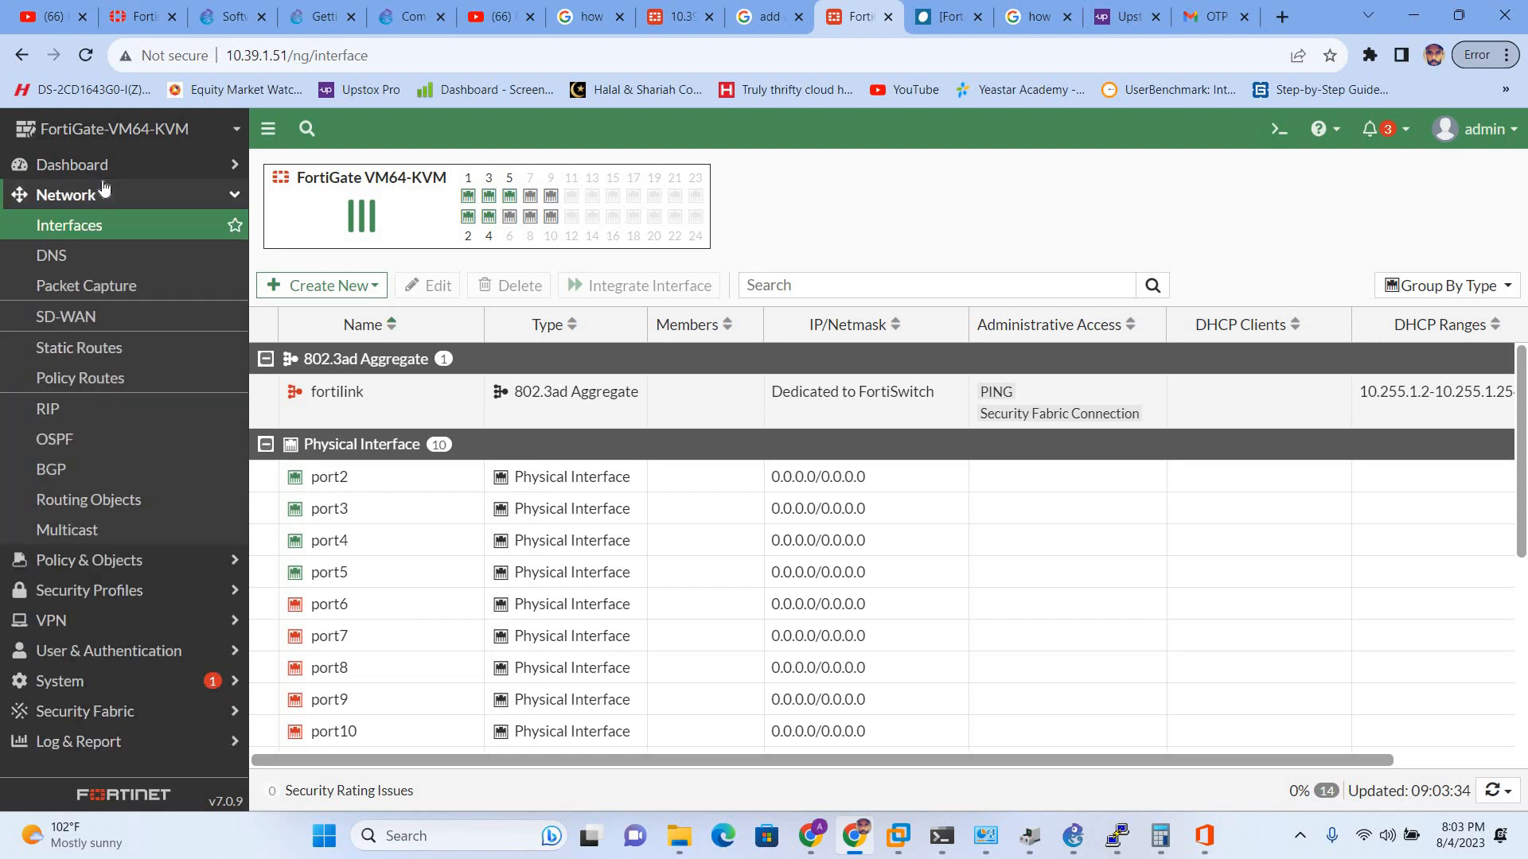
pyautogui.click(86, 357)
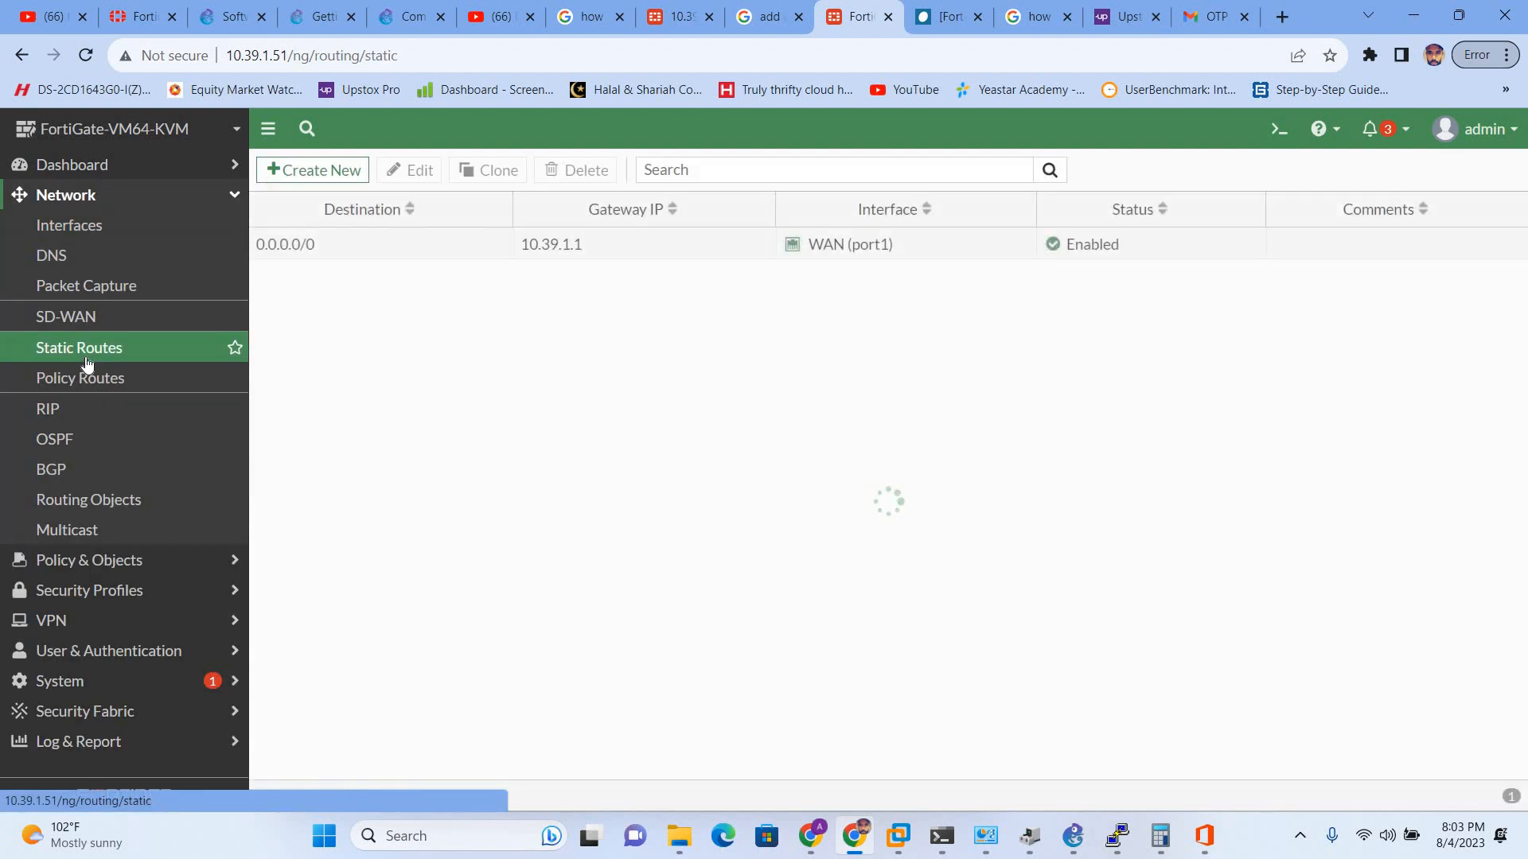
pyautogui.click(440, 252)
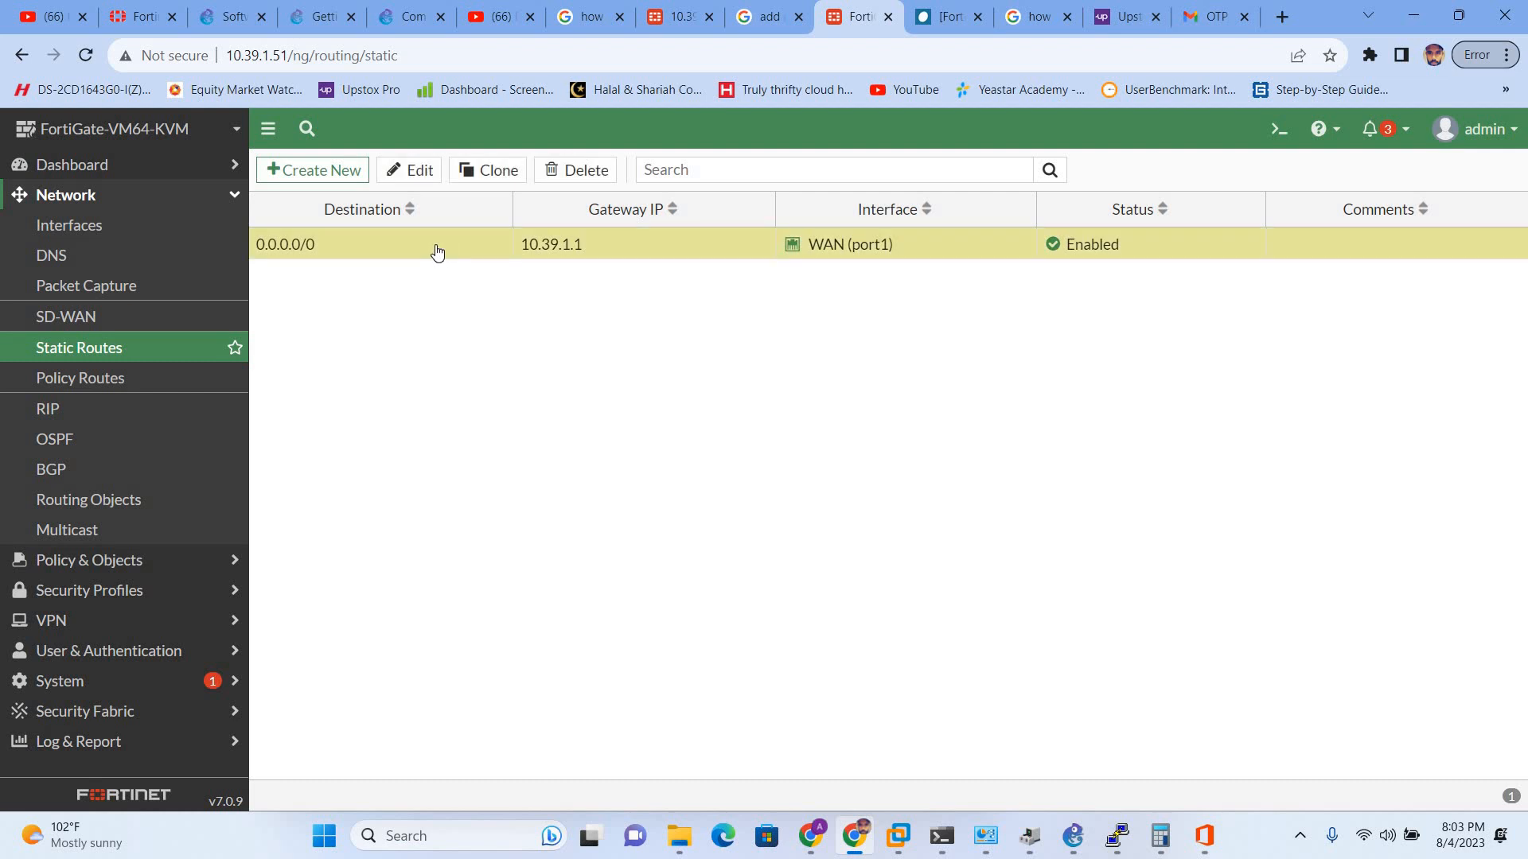
pyautogui.rightClick(676, 251)
pyautogui.click(720, 338)
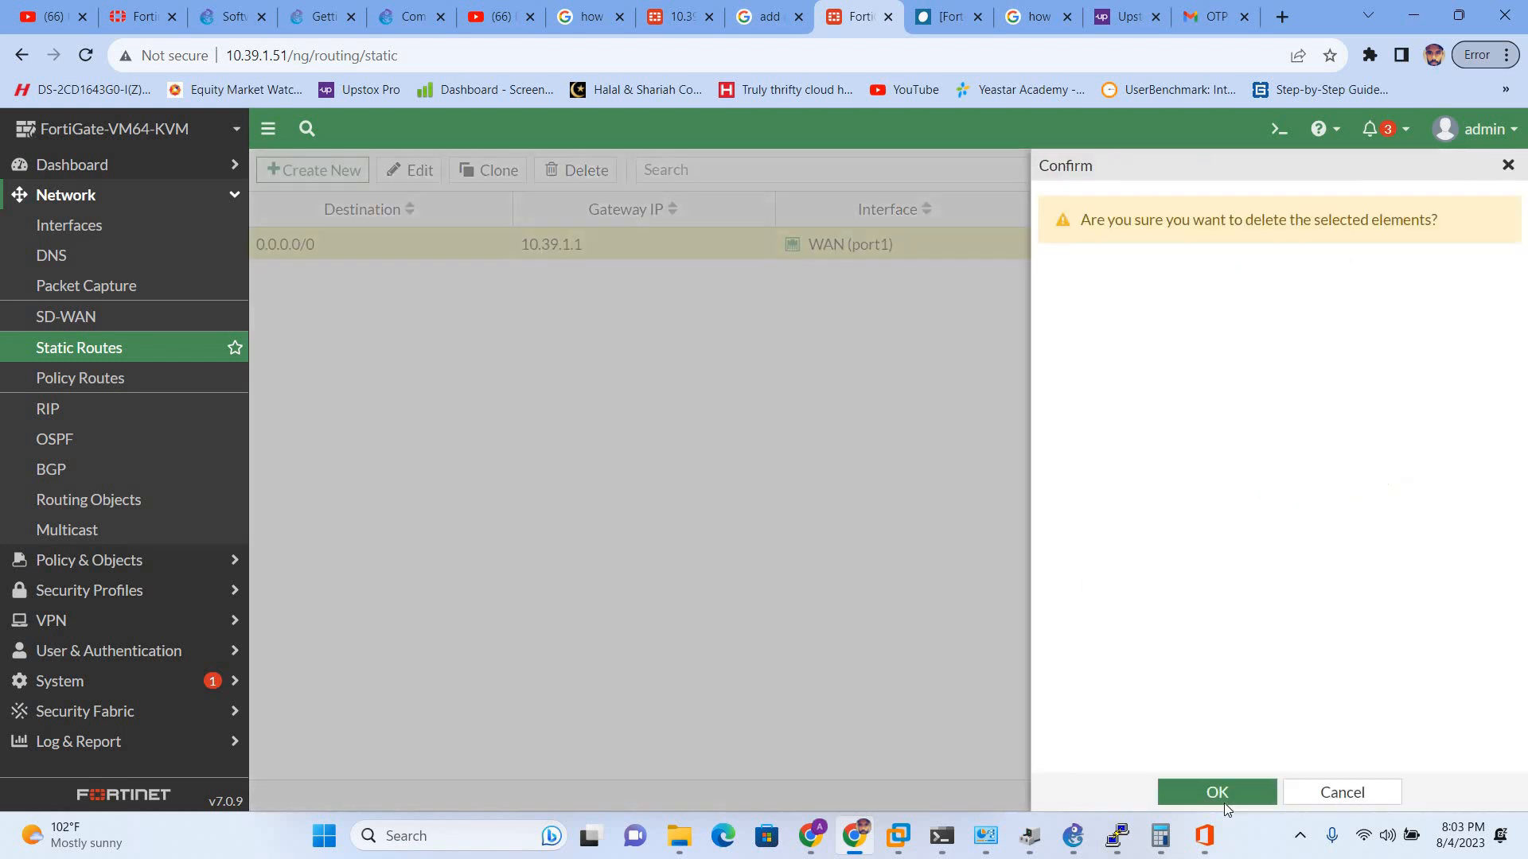
pyautogui.click(1220, 803)
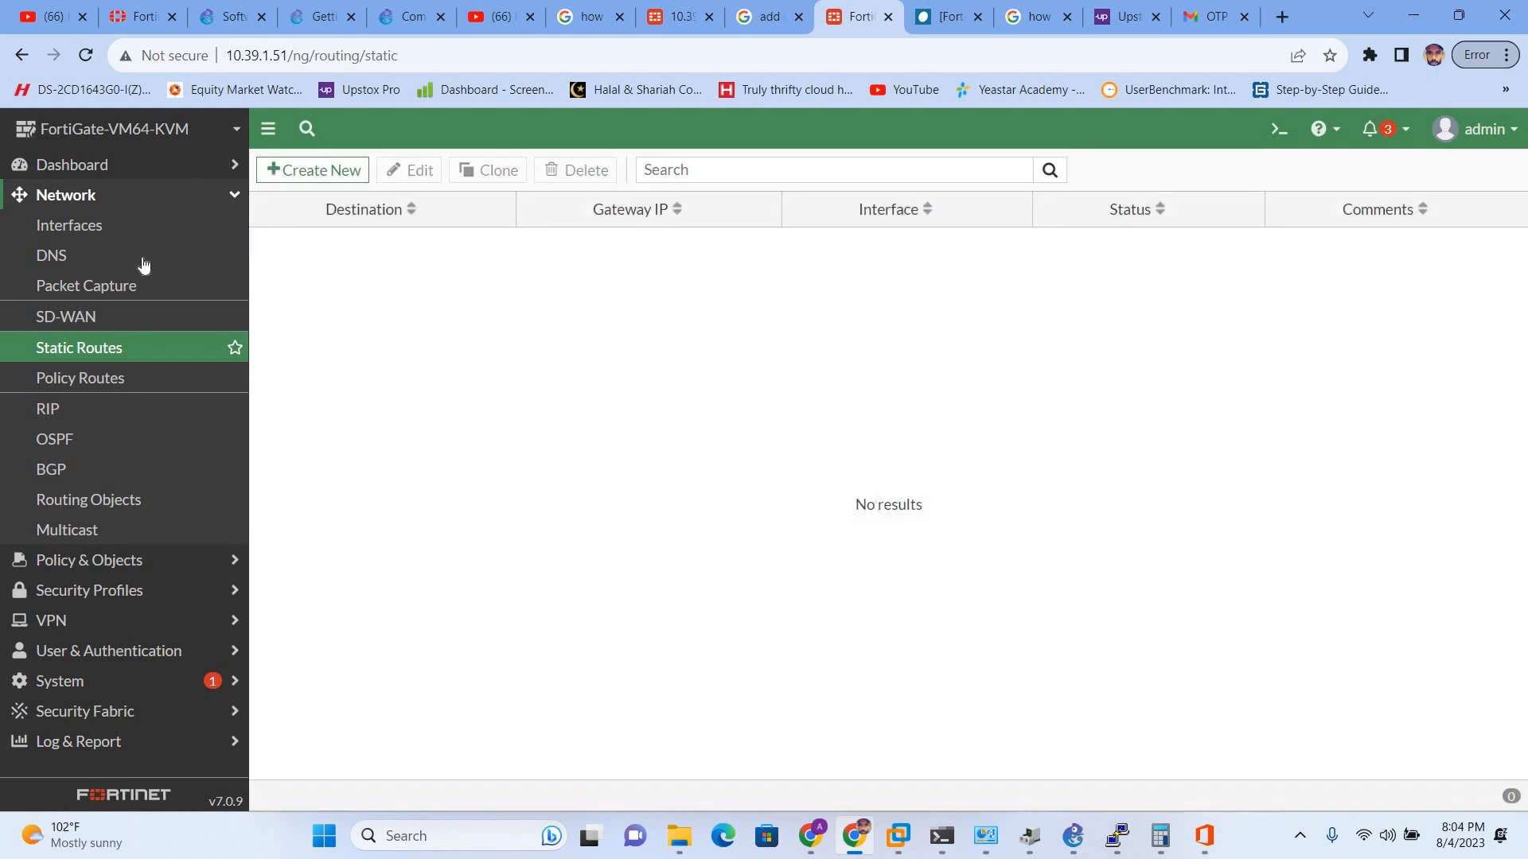
pyautogui.click(86, 229)
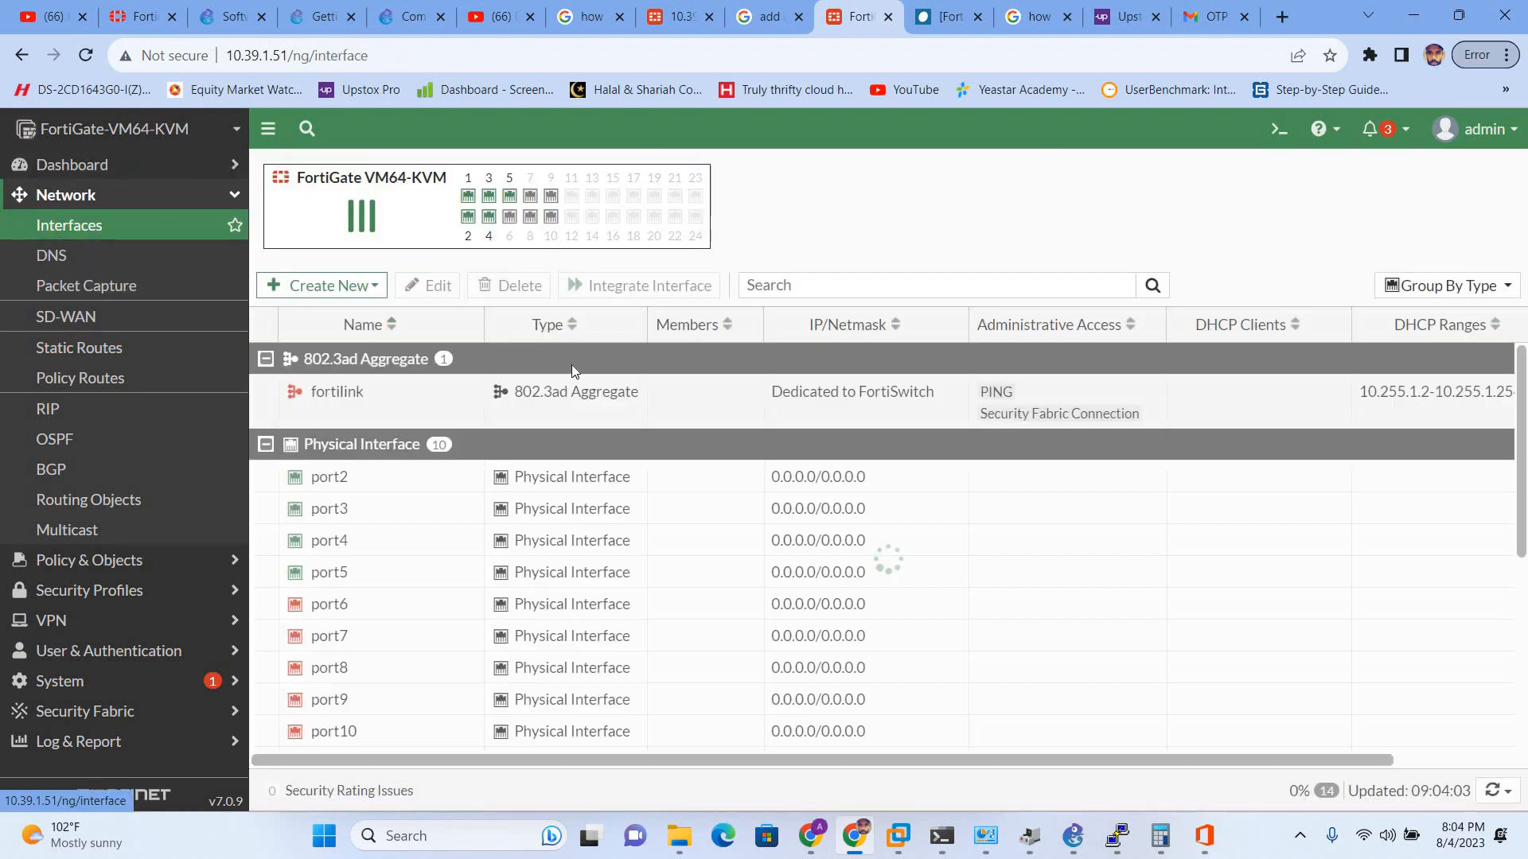
# - Select WAN (port1) and LAN (LAN1) in the Interfaces list and review LAN1's actions
pyautogui.scroll(-5, 422, 477)
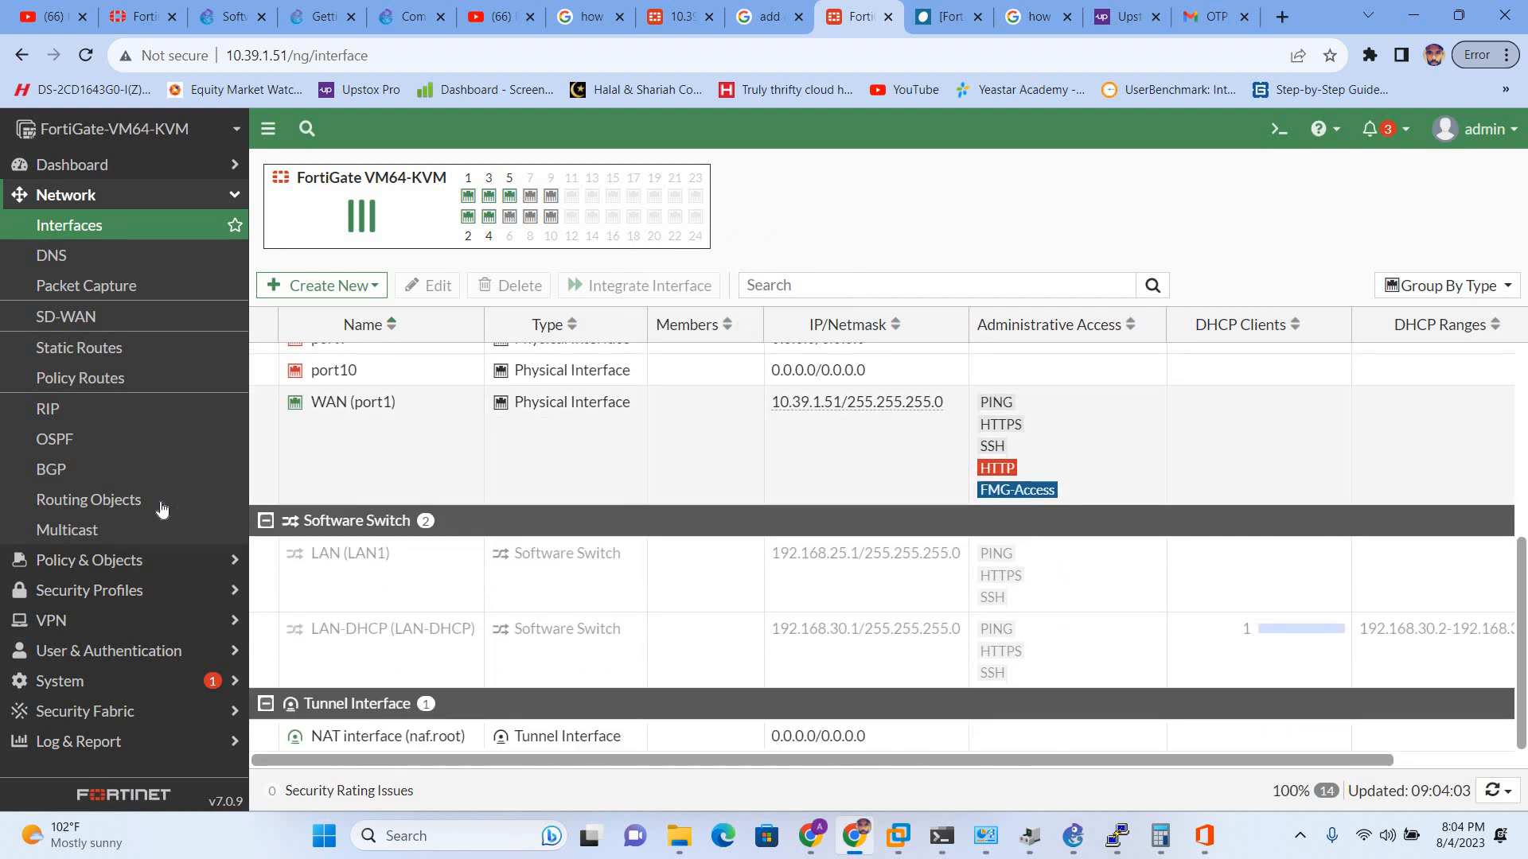
pyautogui.click(419, 460)
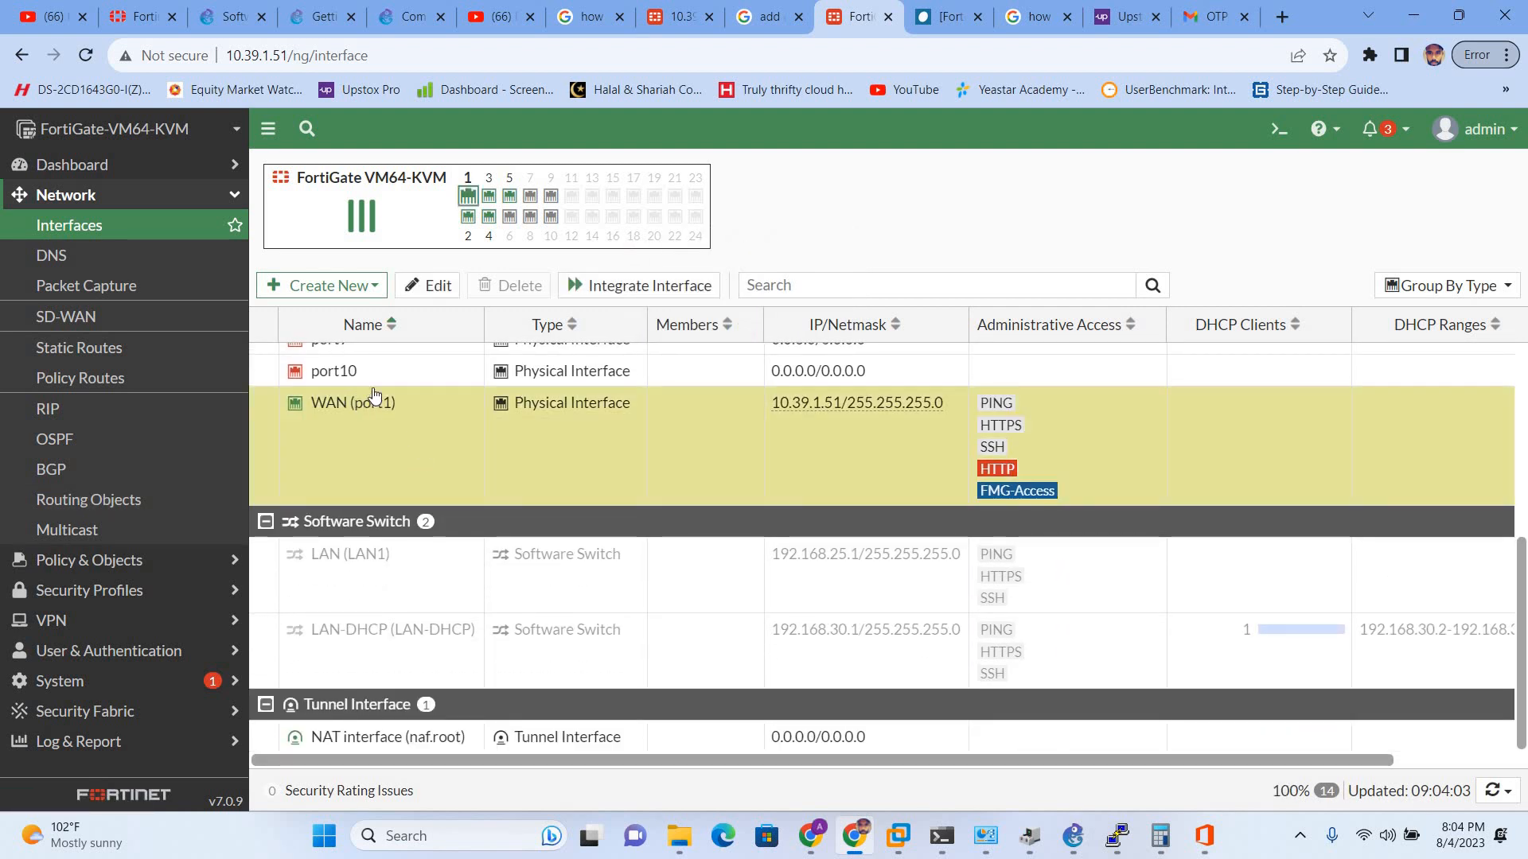
pyautogui.scroll(3, 472, 398)
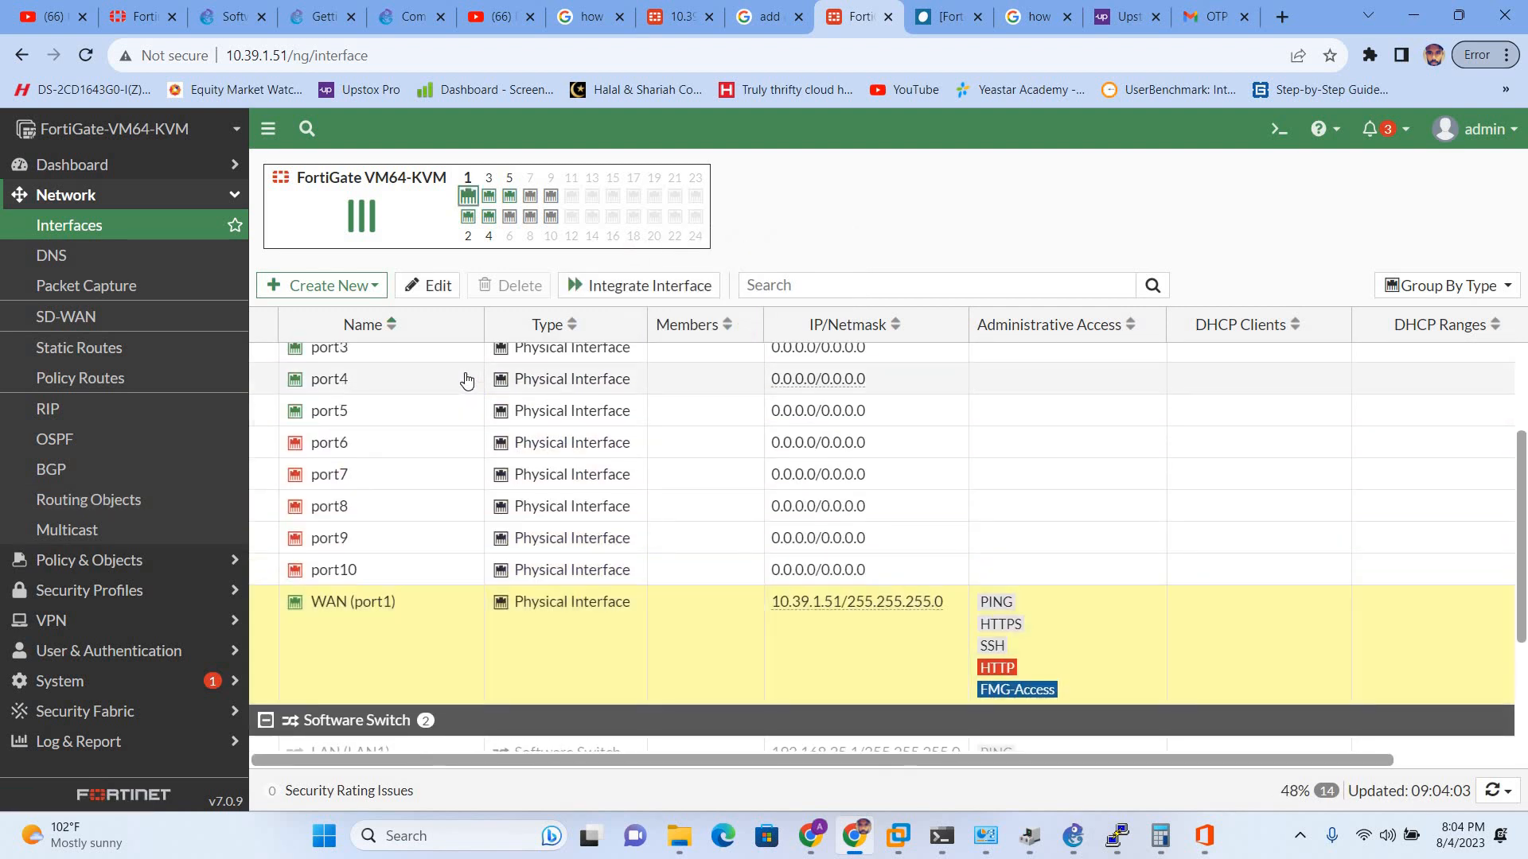
pyautogui.scroll(-1, 467, 380)
pyautogui.scroll(-2, 467, 381)
pyautogui.click(409, 589)
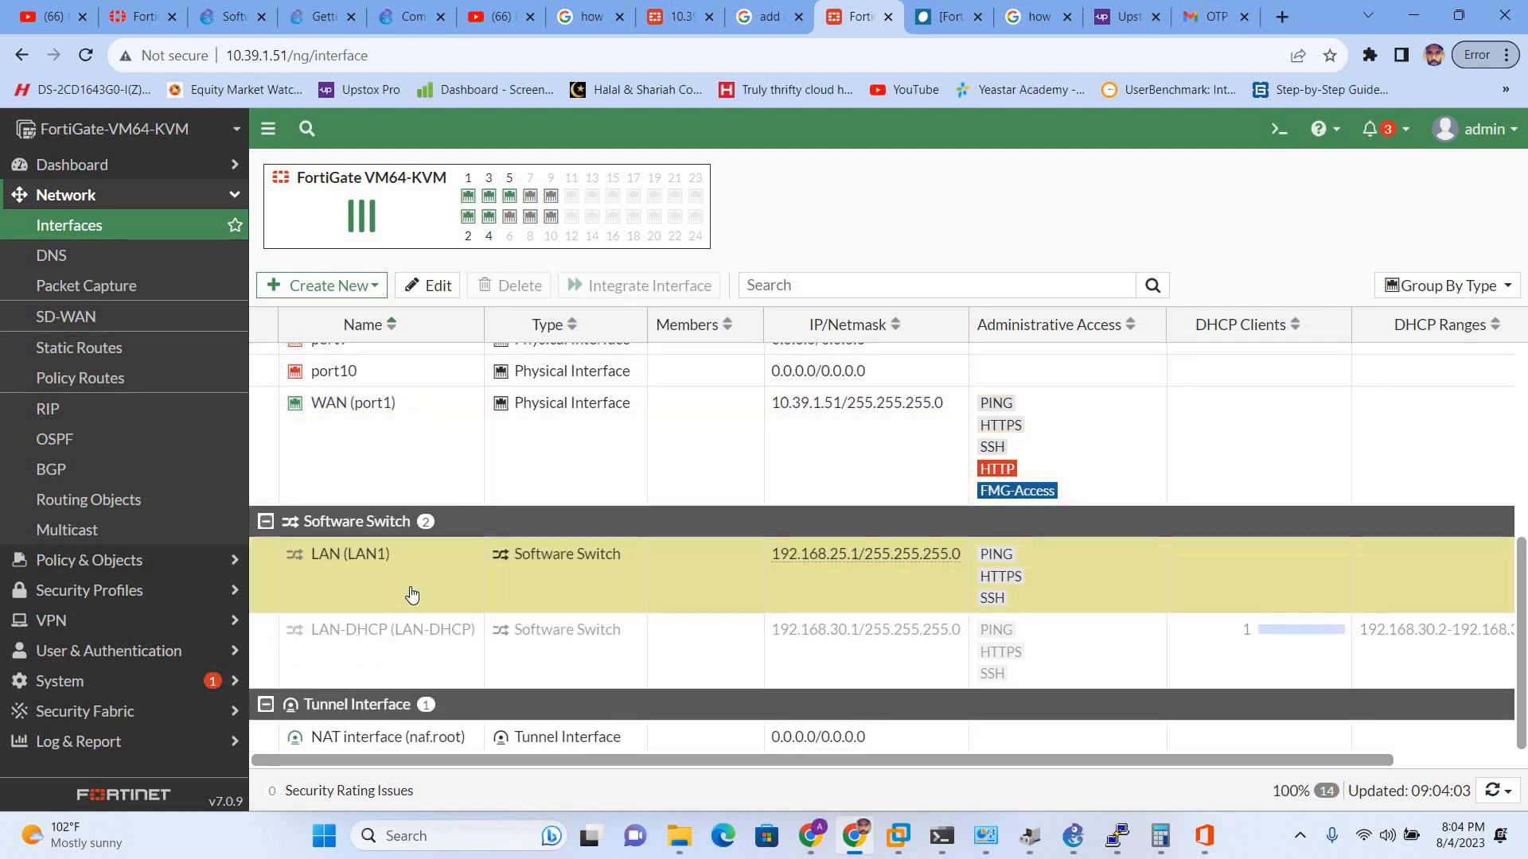
pyautogui.rightClick(398, 559)
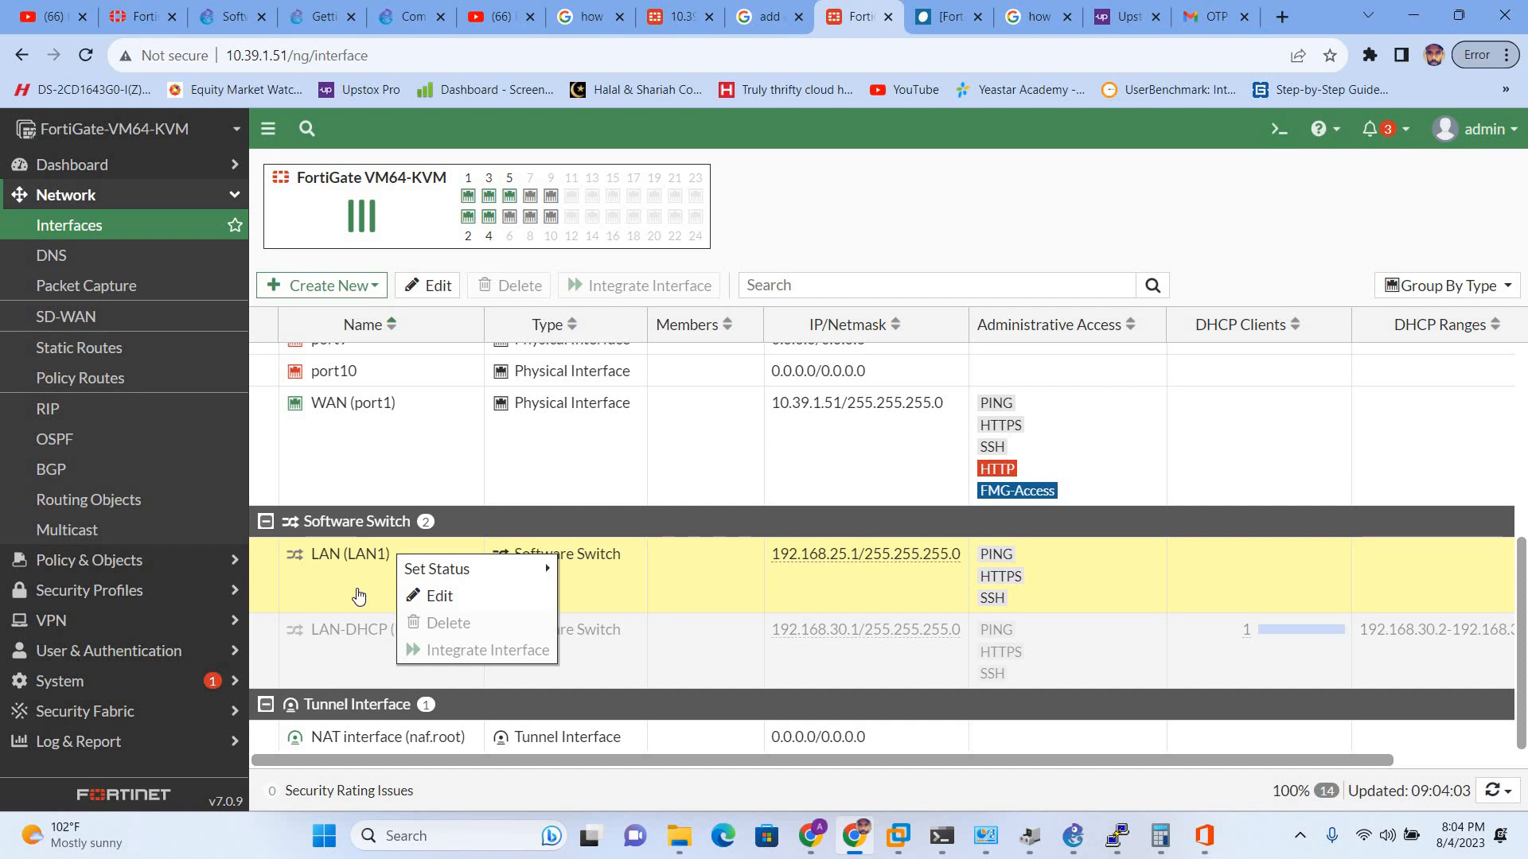
pyautogui.click(355, 589)
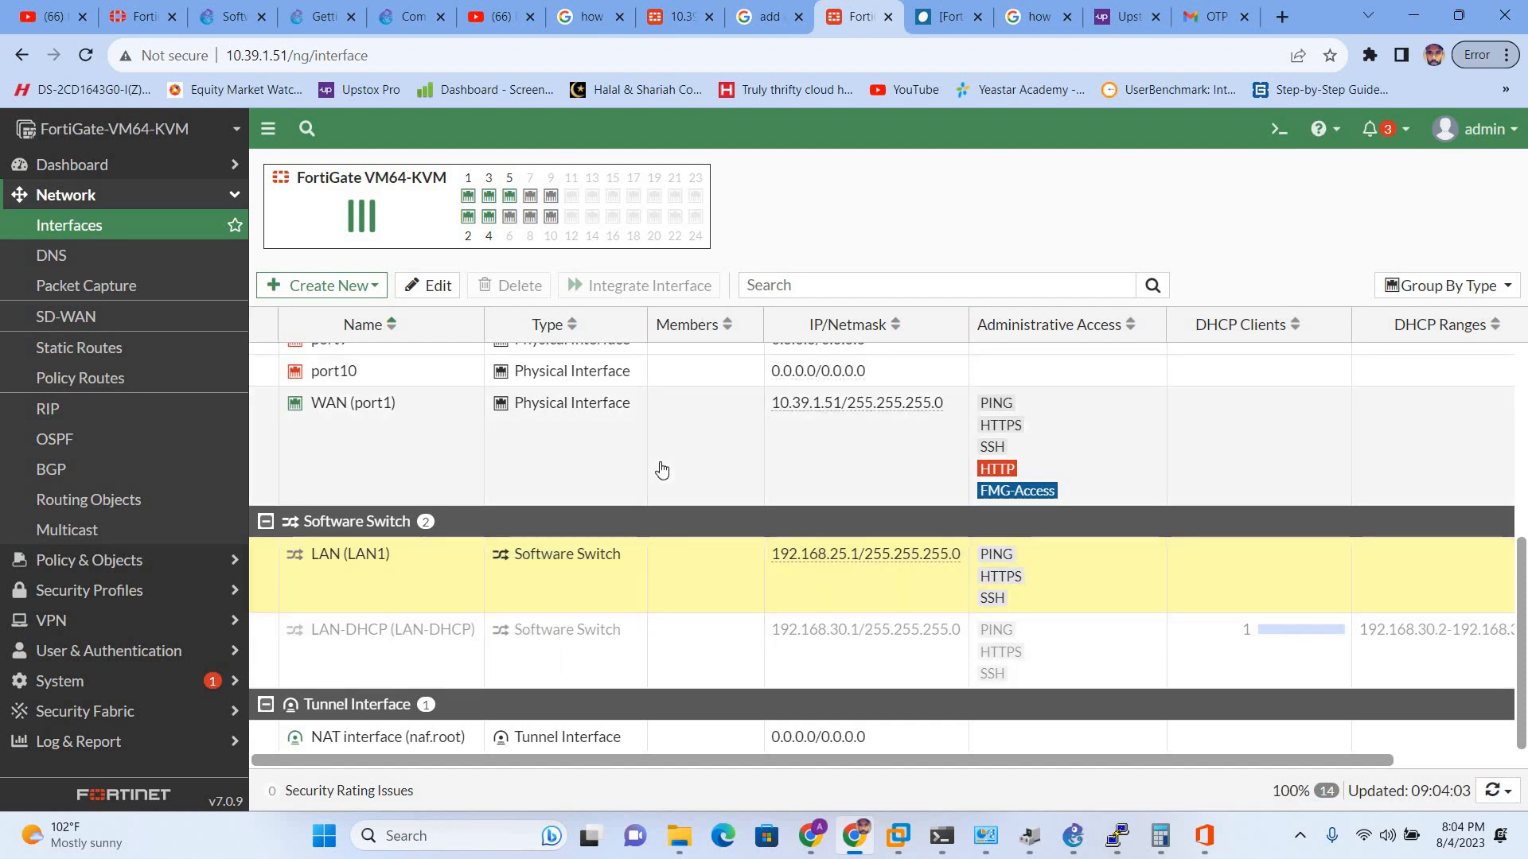
pyautogui.scroll(5, 658, 470)
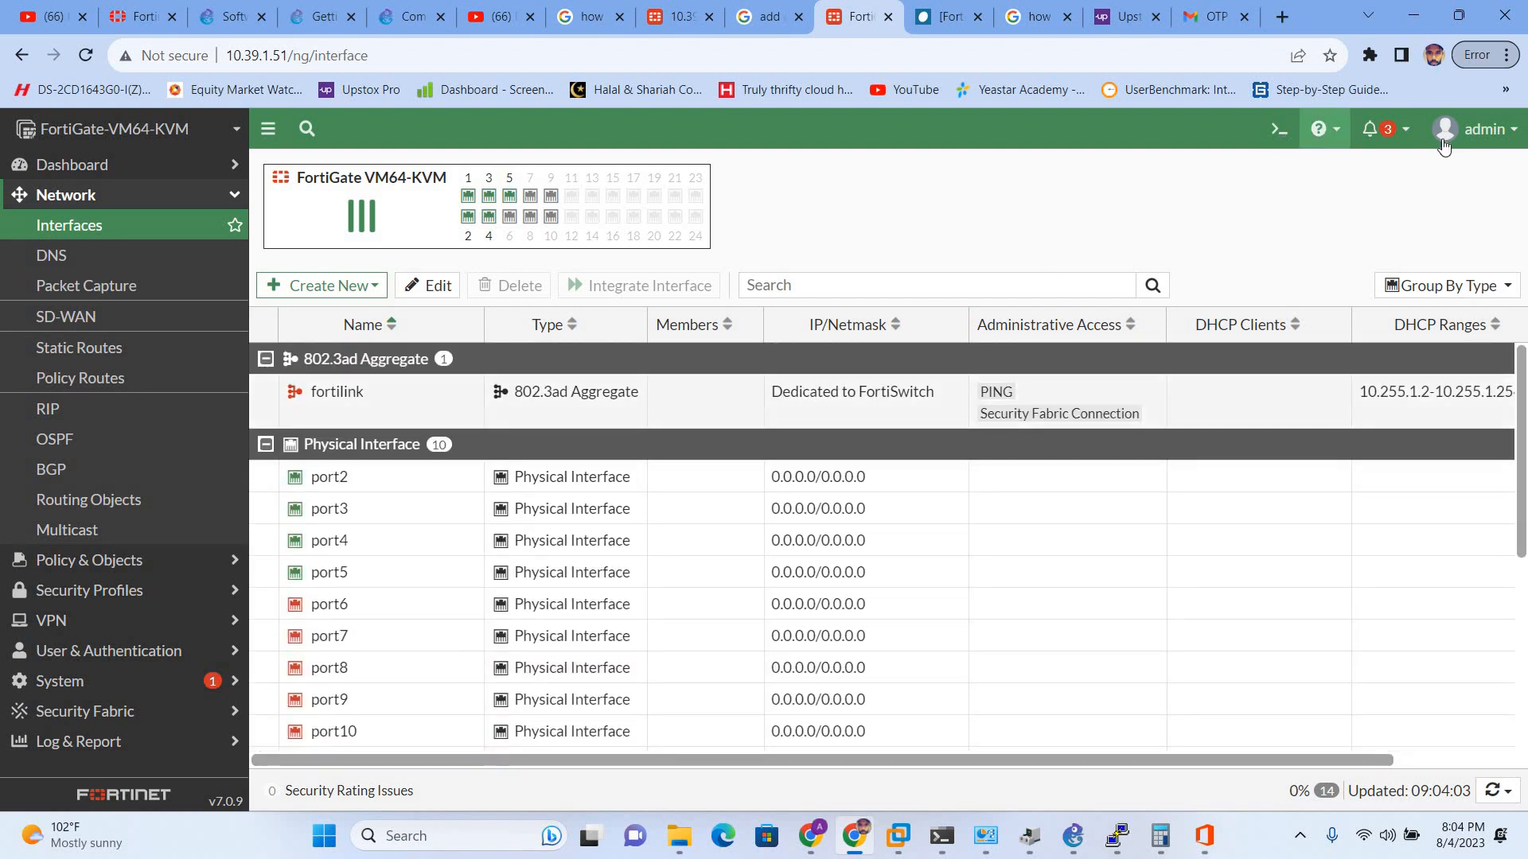
# - Check the system notifications, then bring up the status options for LAN-DHCP
pyautogui.click(1399, 128)
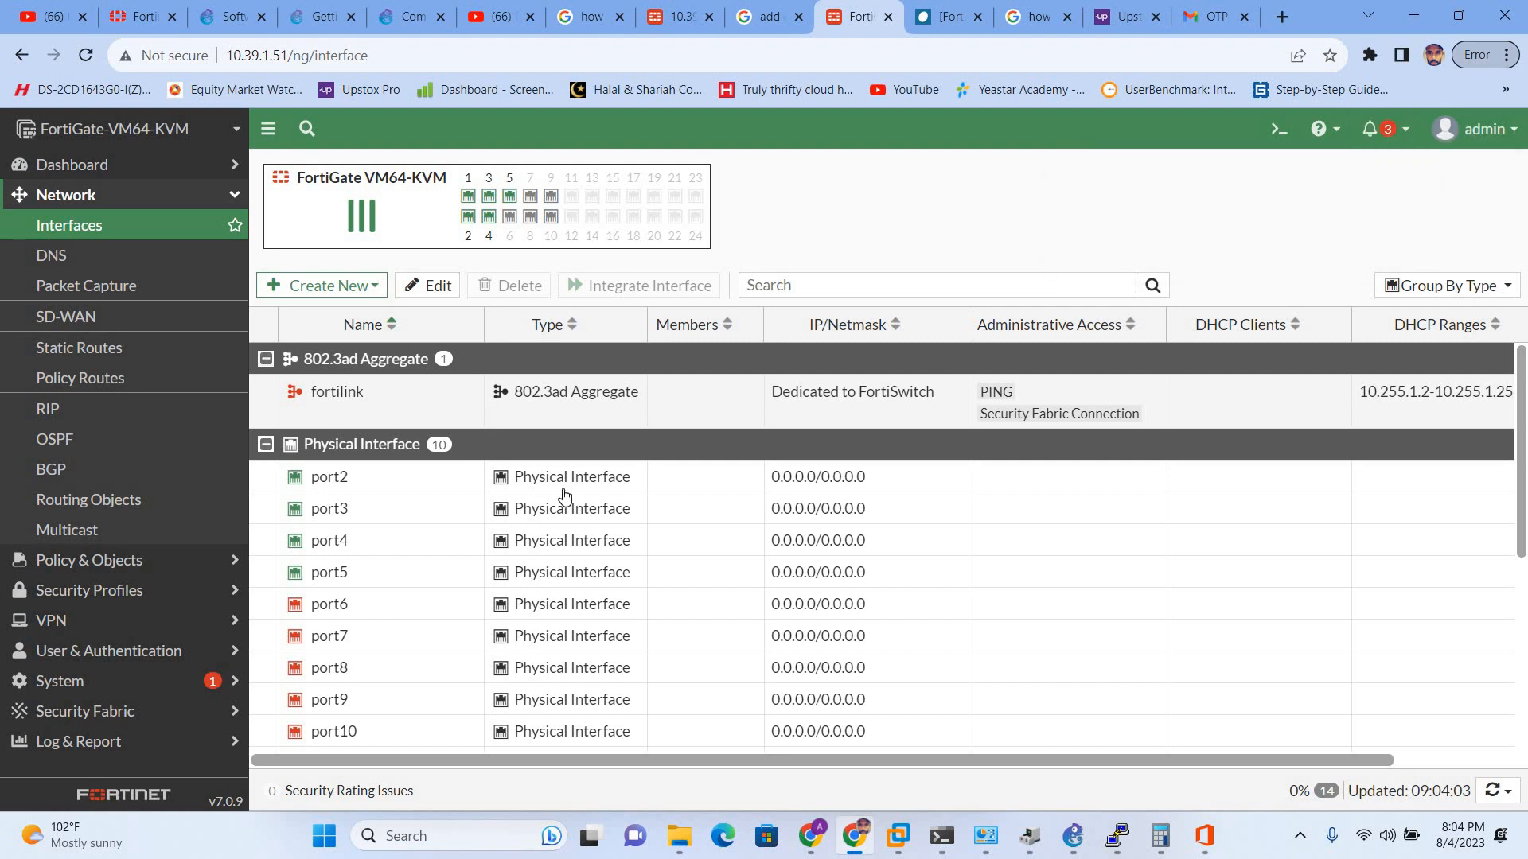
pyautogui.scroll(-5, 796, 517)
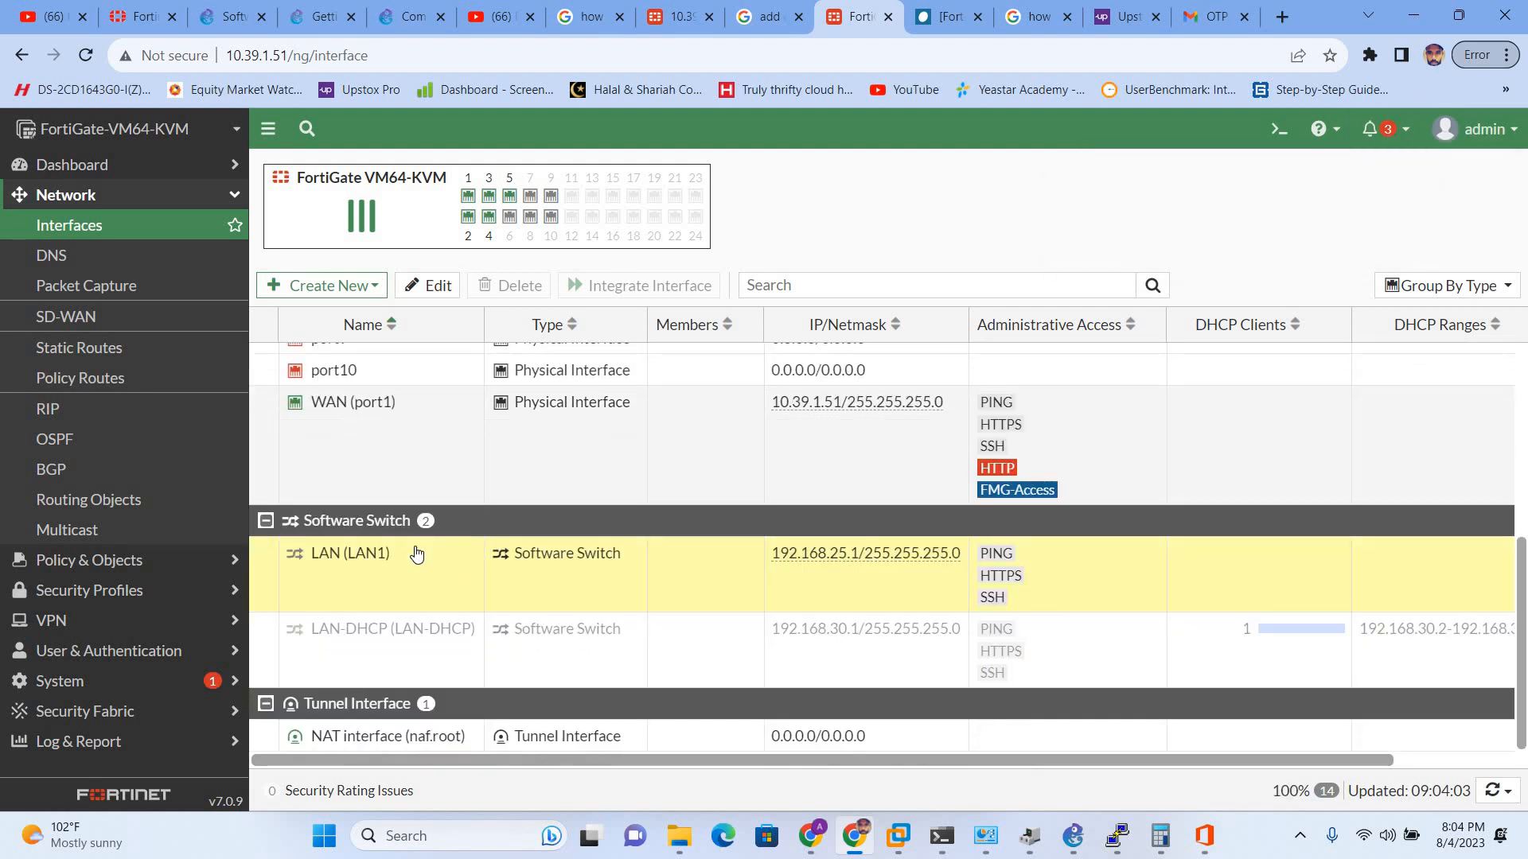
pyautogui.click(361, 648)
pyautogui.rightClick(361, 646)
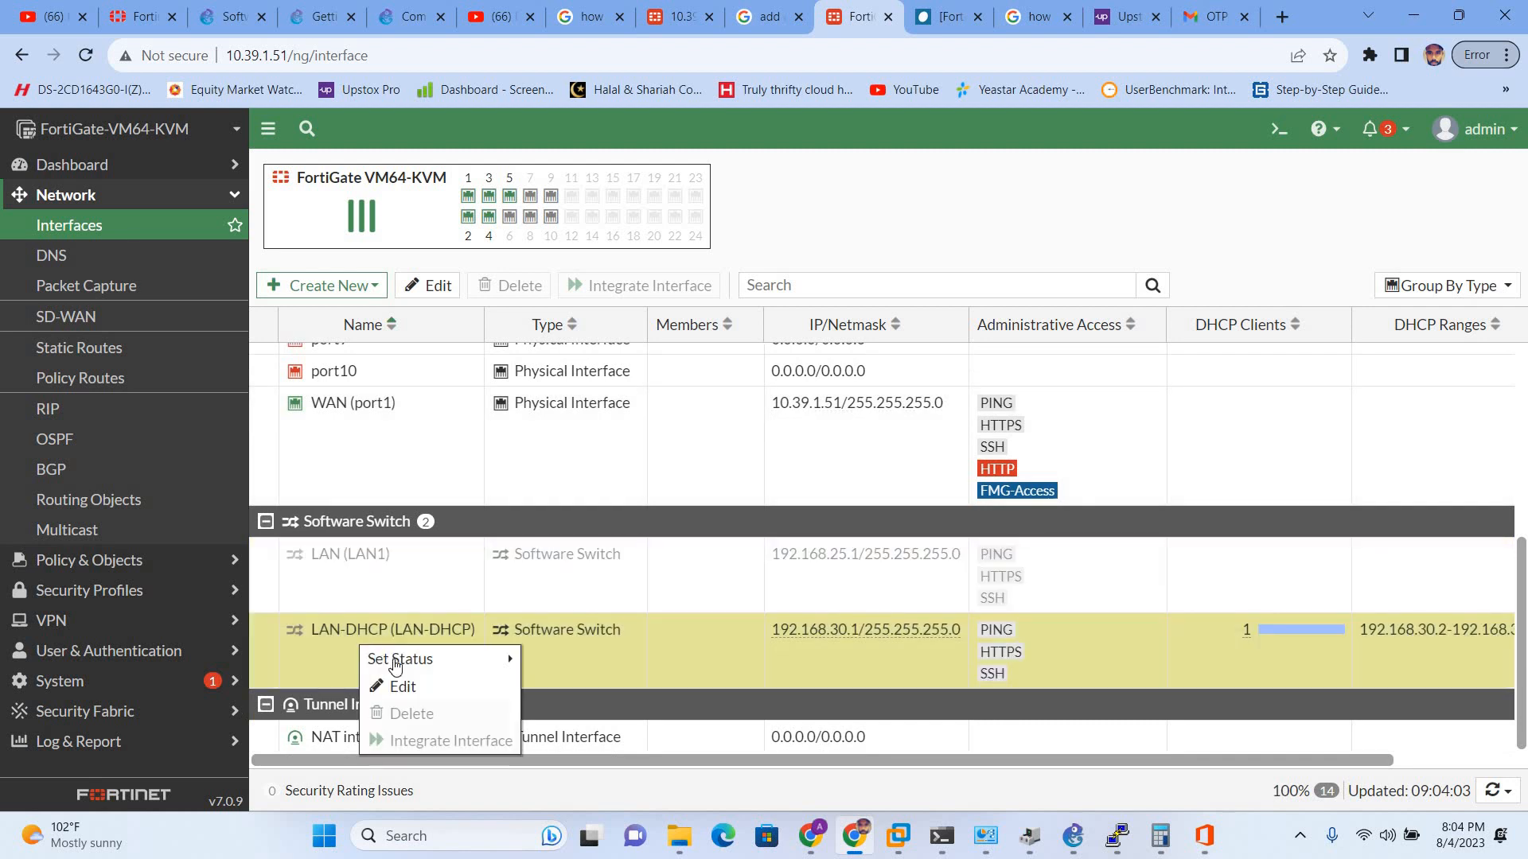
# - Switch LAN (LAN1) addressing from manual 192.168.25.1 to DHCP and save
pyautogui.moveTo(485, 658)
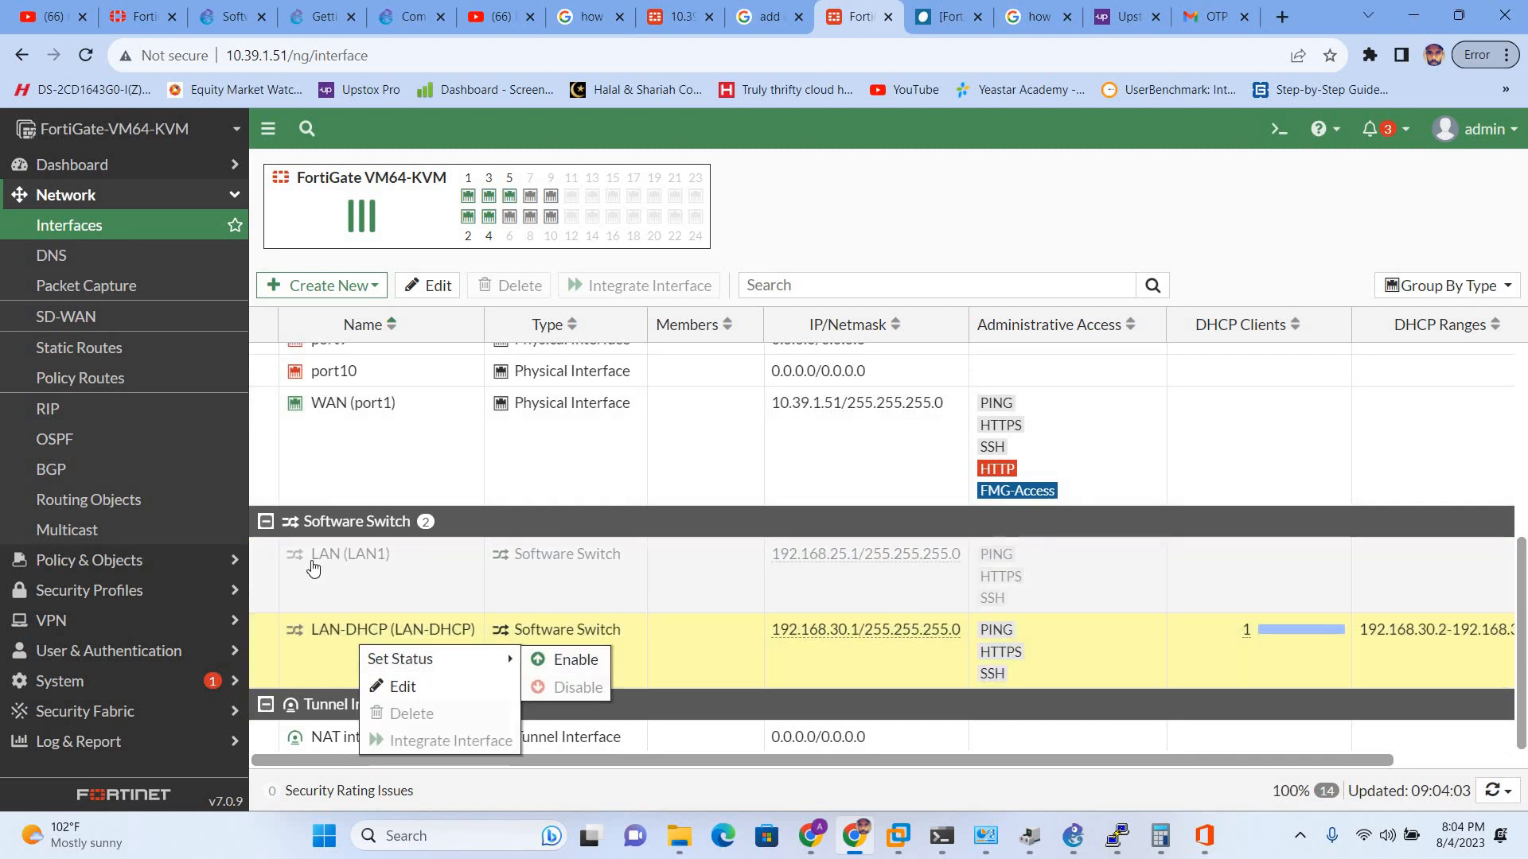
pyautogui.click(312, 561)
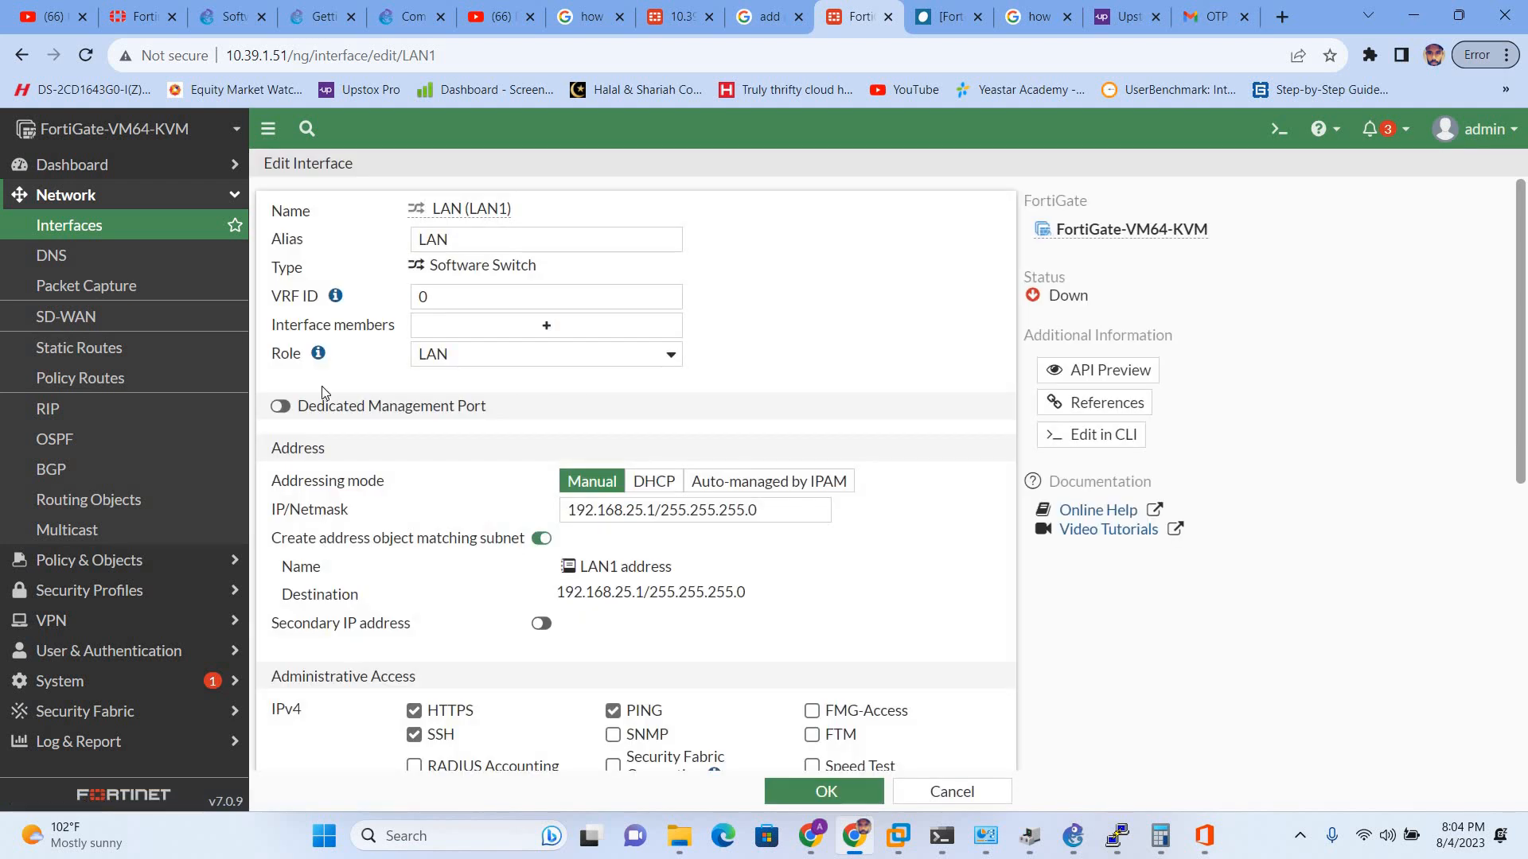
pyautogui.scroll(-1, 512, 480)
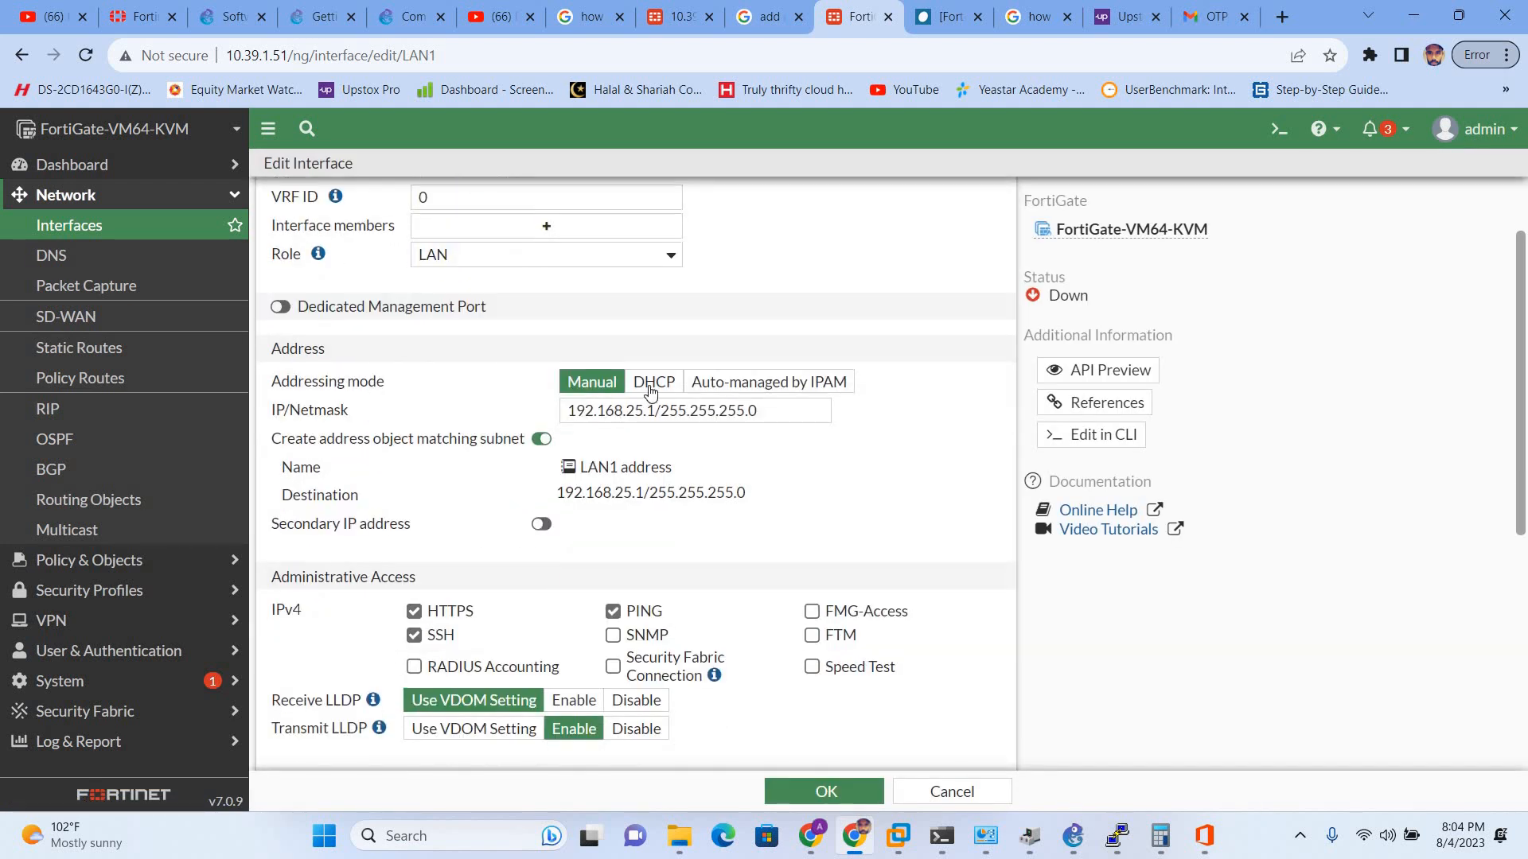
pyautogui.click(665, 387)
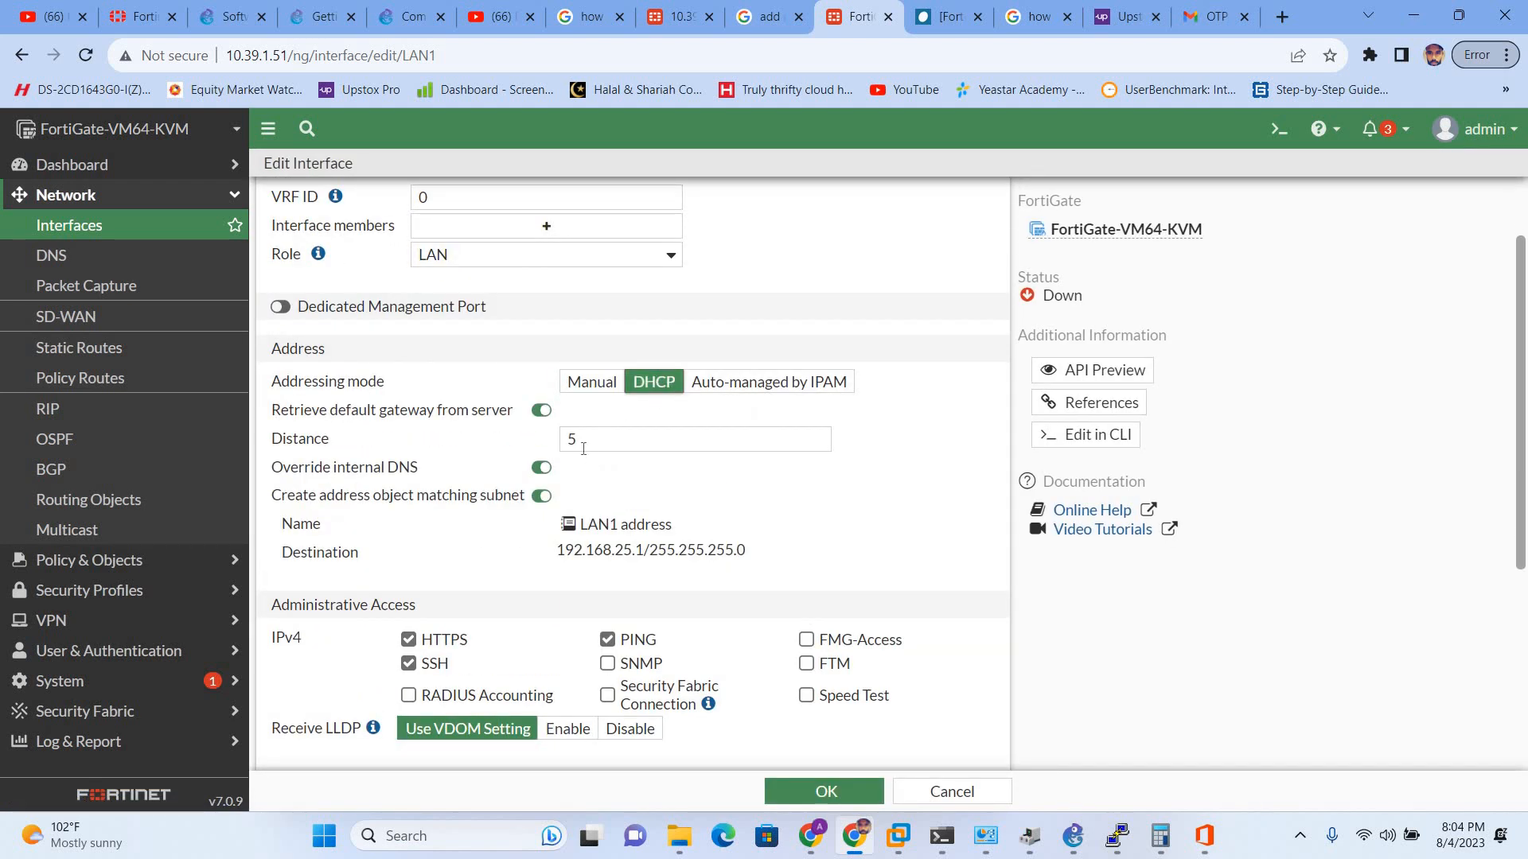
pyautogui.scroll(1, 496, 391)
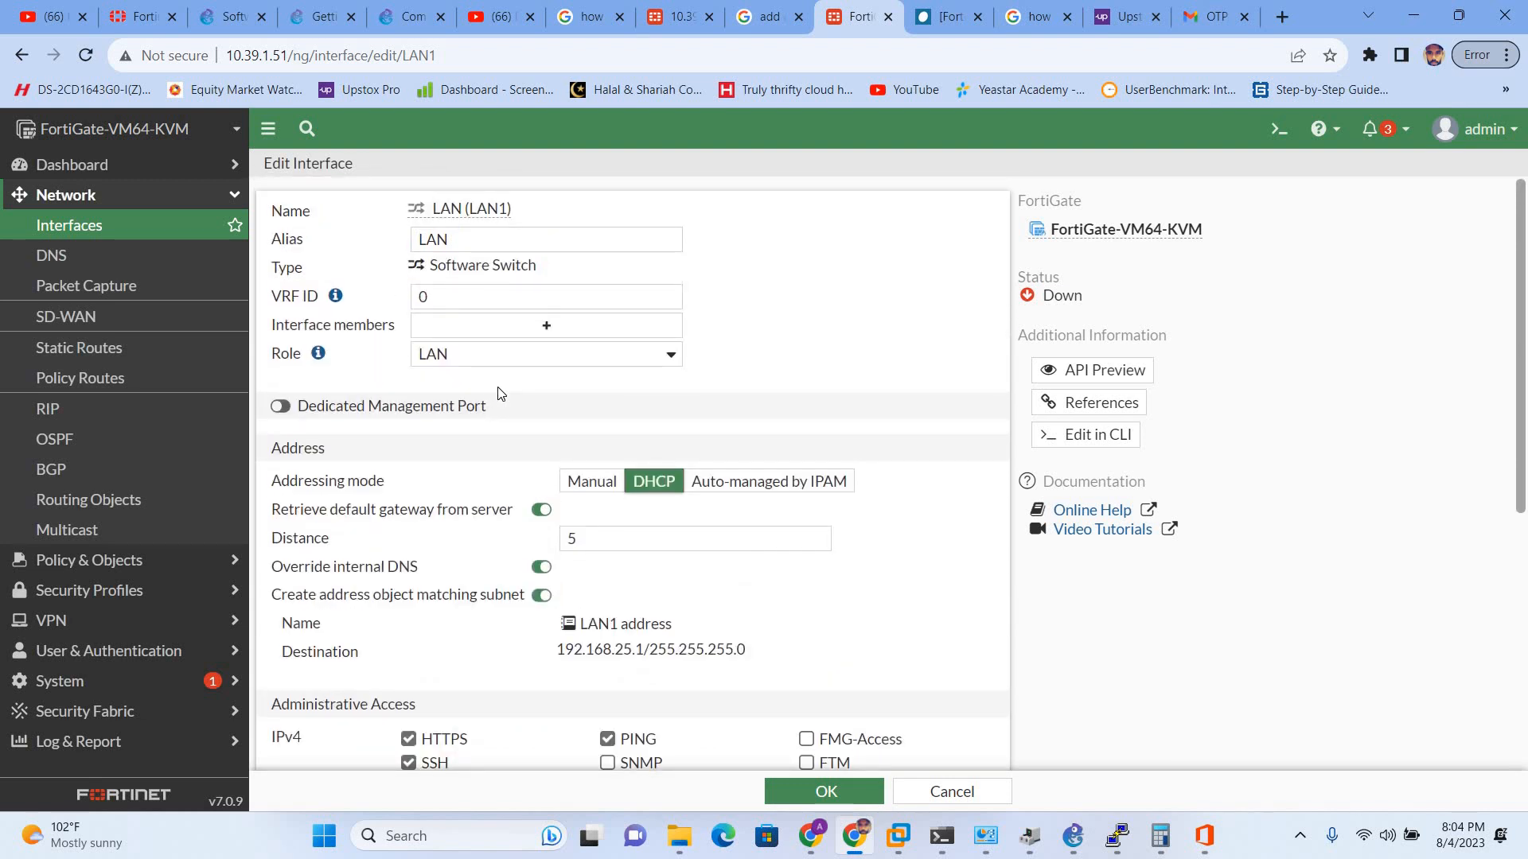
pyautogui.scroll(-5, 498, 397)
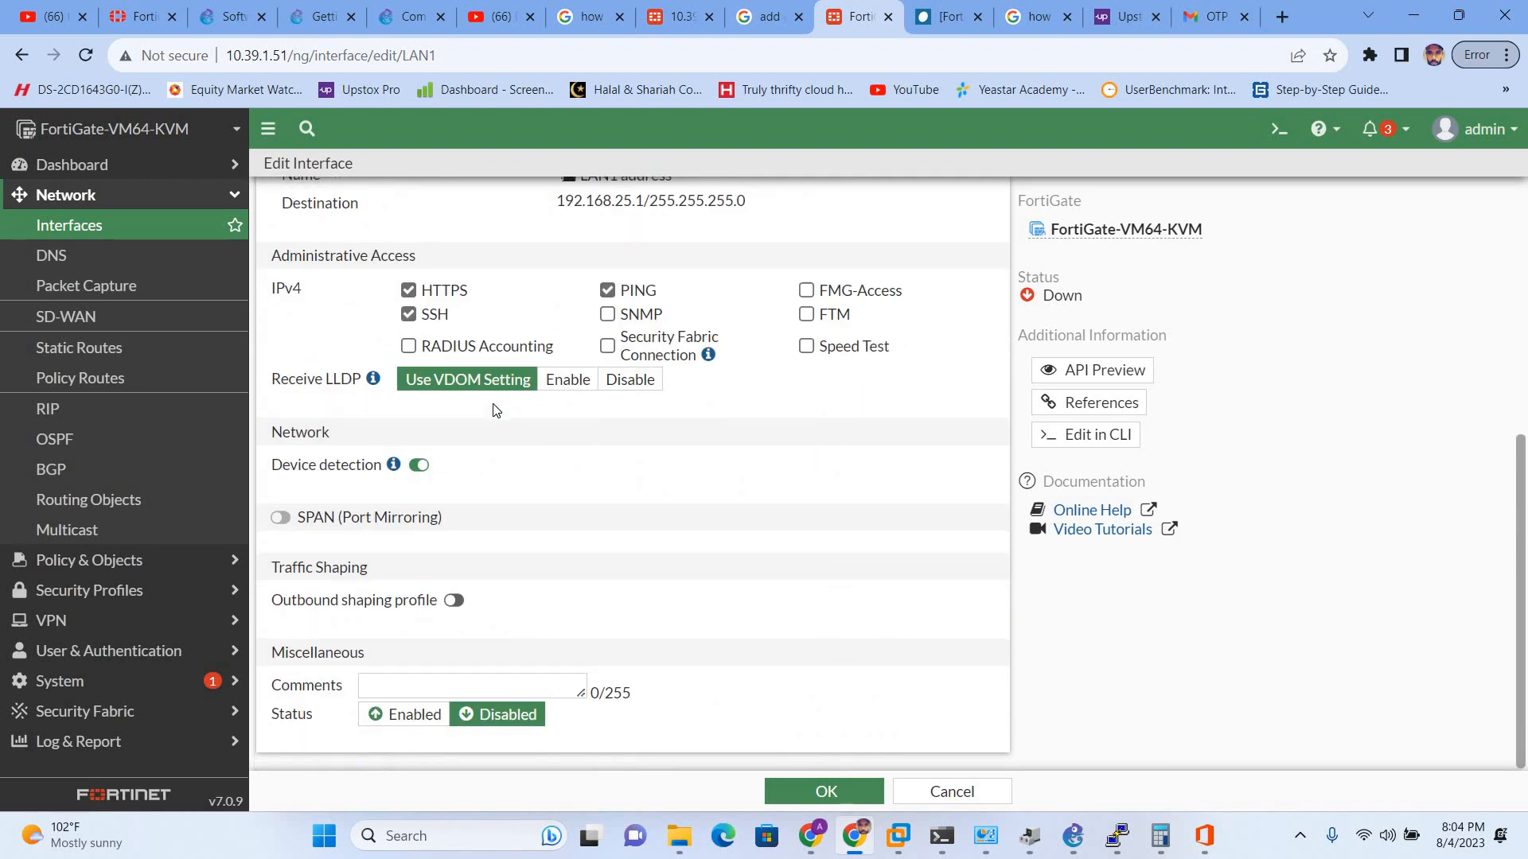
pyautogui.scroll(5, 495, 410)
pyautogui.scroll(-5, 496, 410)
pyautogui.click(780, 787)
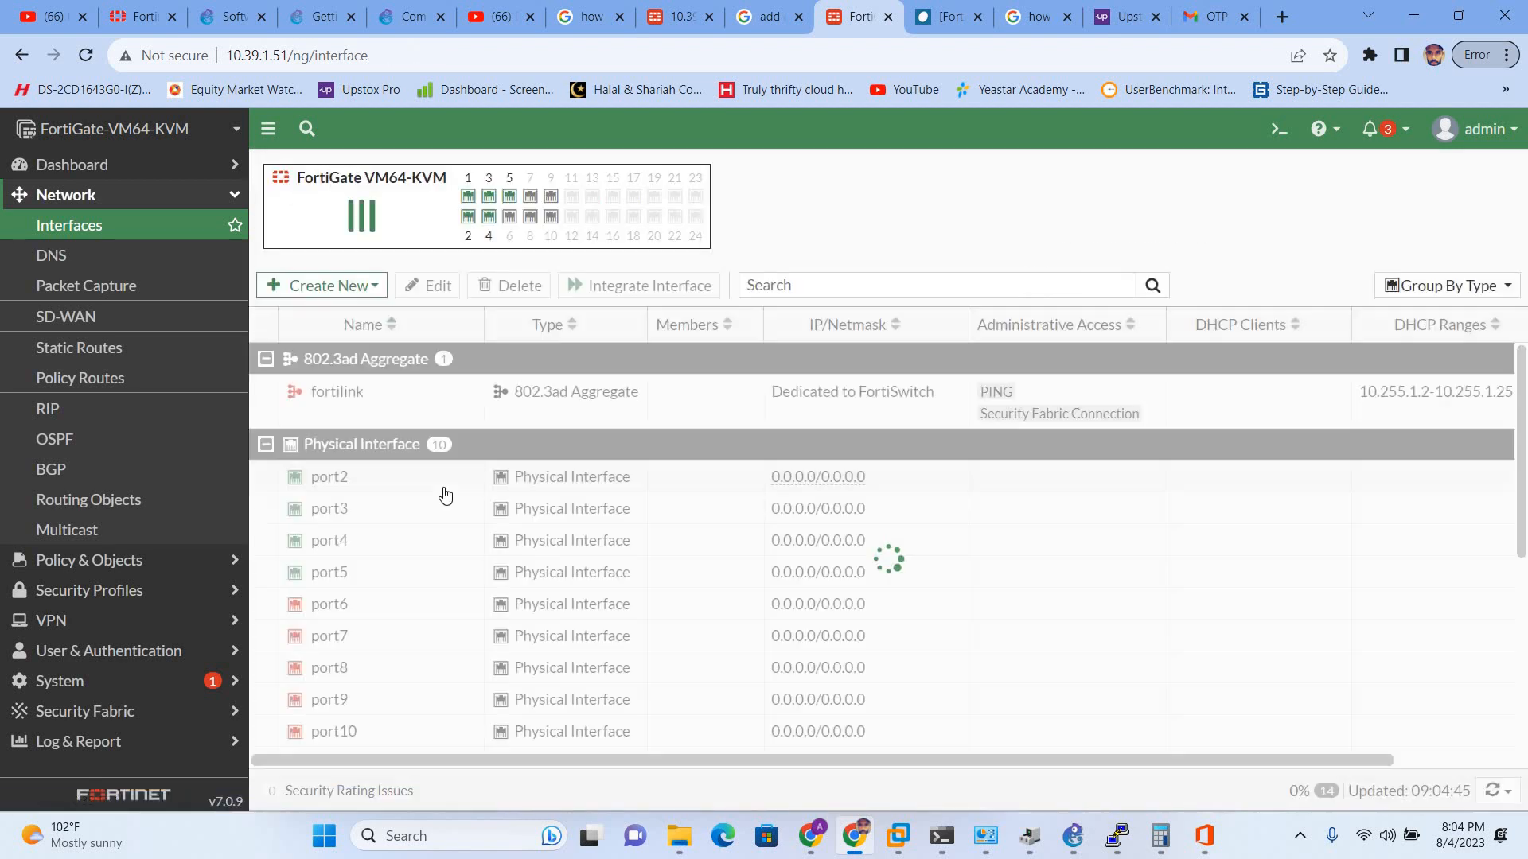
# - Select LAN-DHCP and review its DHCP clients list
pyautogui.scroll(-4, 446, 497)
pyautogui.scroll(4, 437, 481)
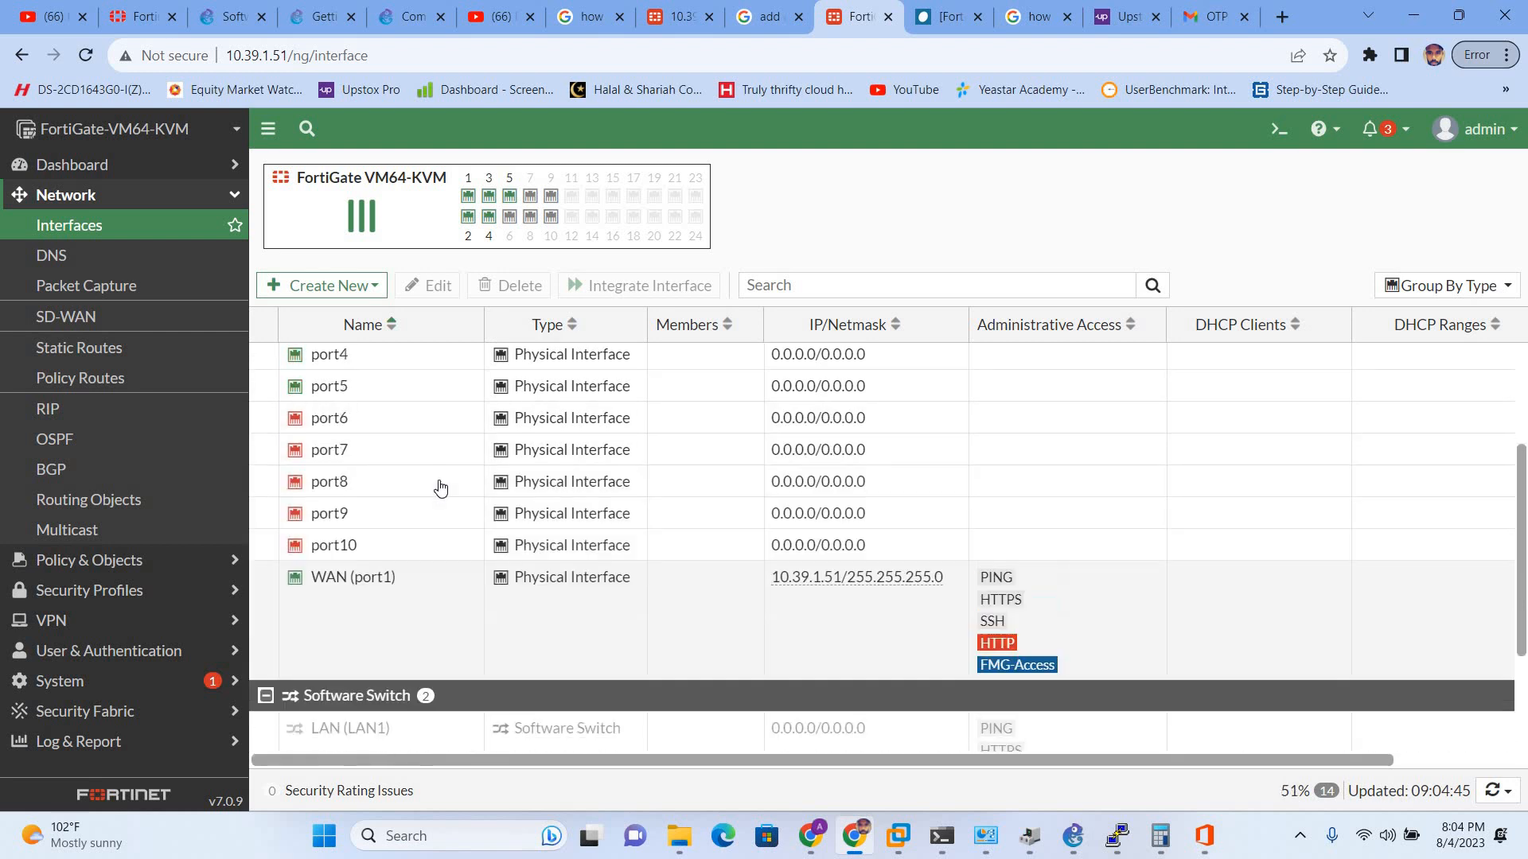
pyautogui.scroll(-4, 414, 629)
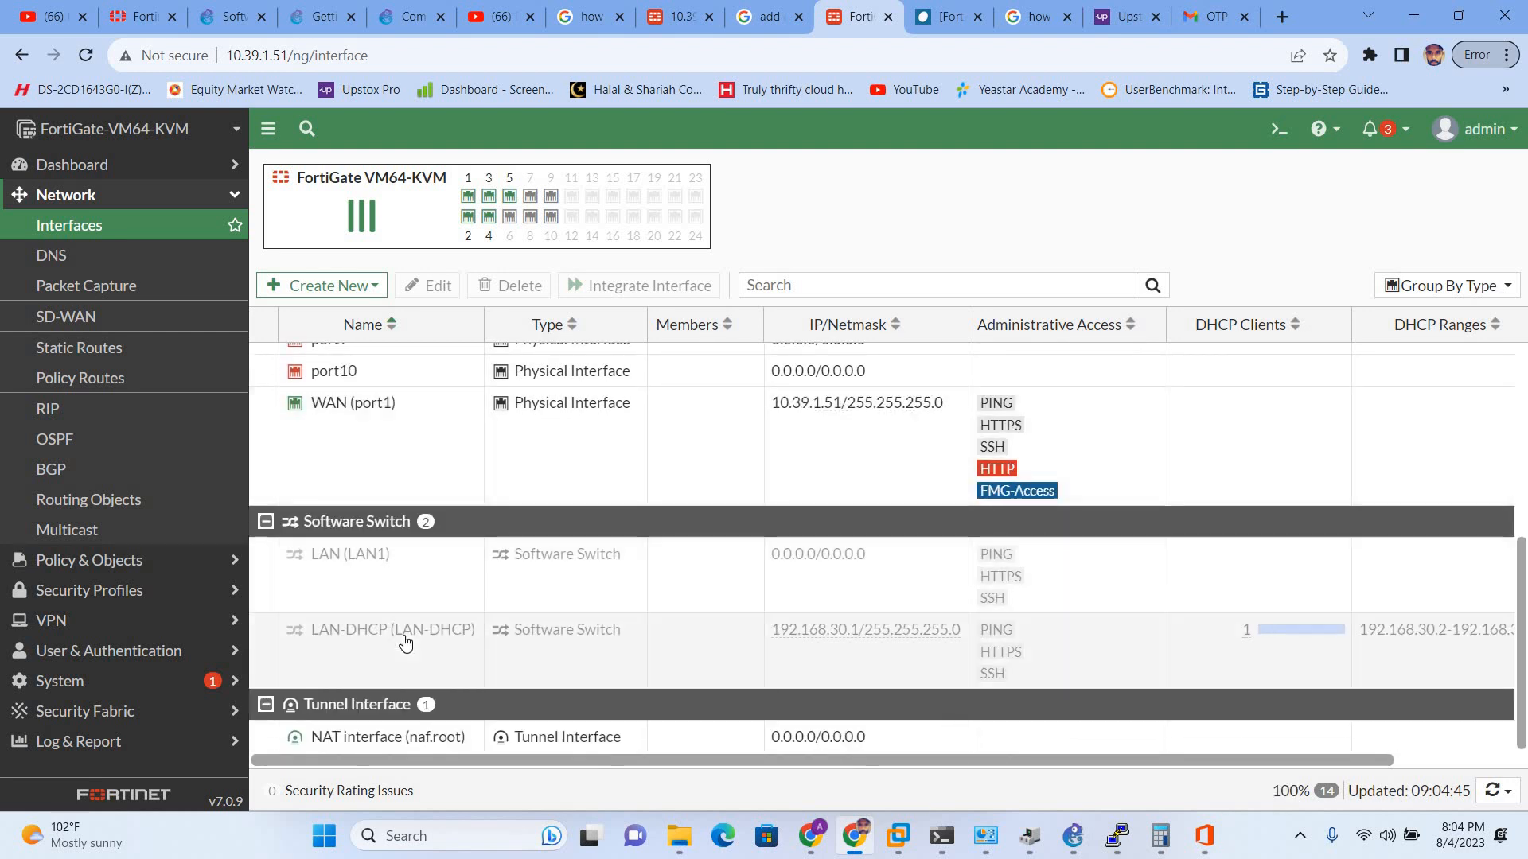
pyautogui.click(435, 635)
pyautogui.click(487, 595)
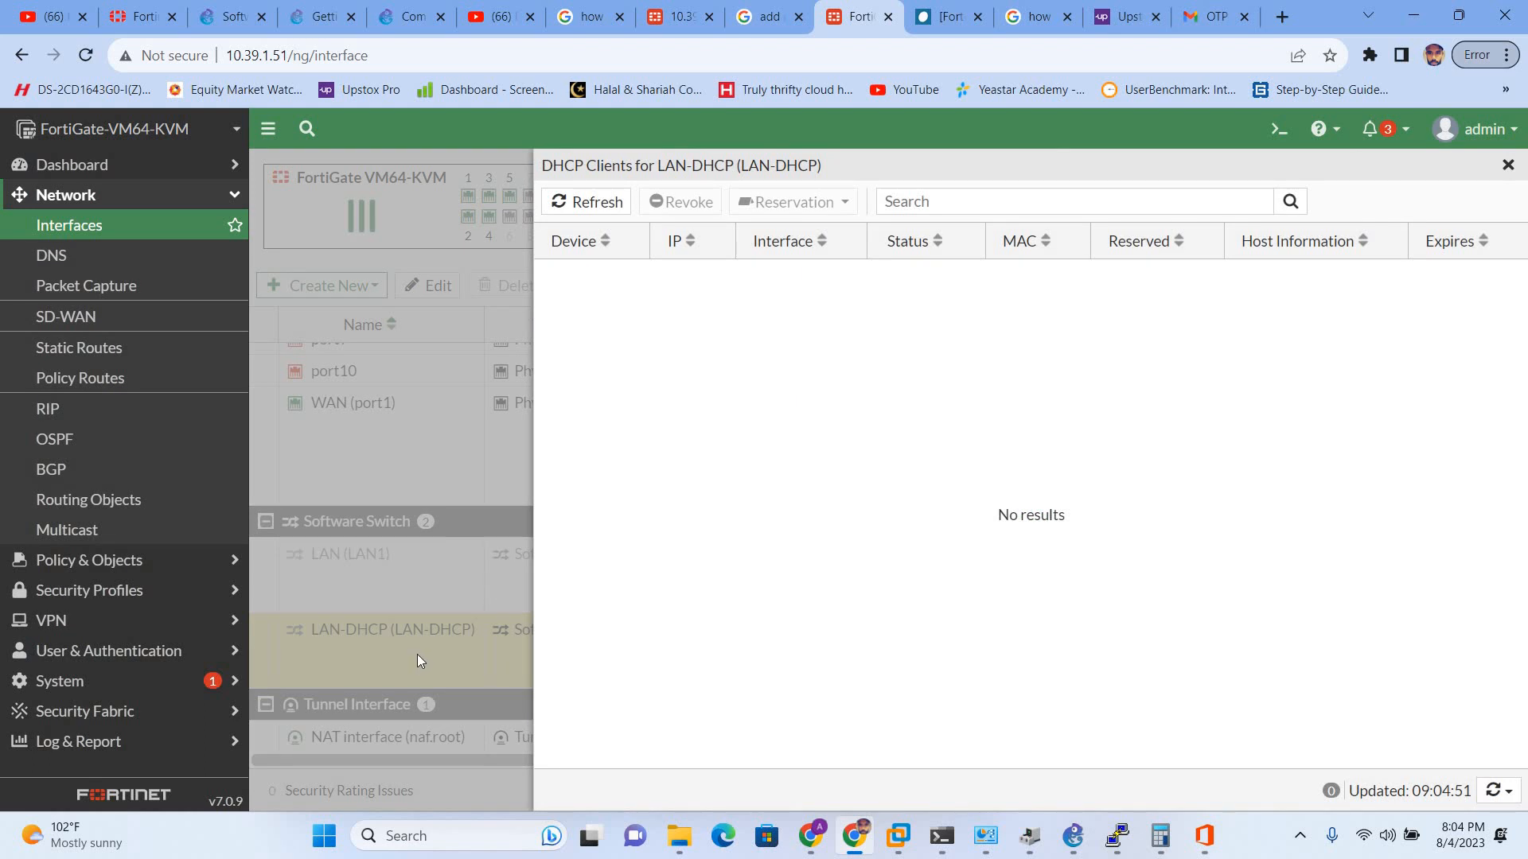
pyautogui.click(1508, 165)
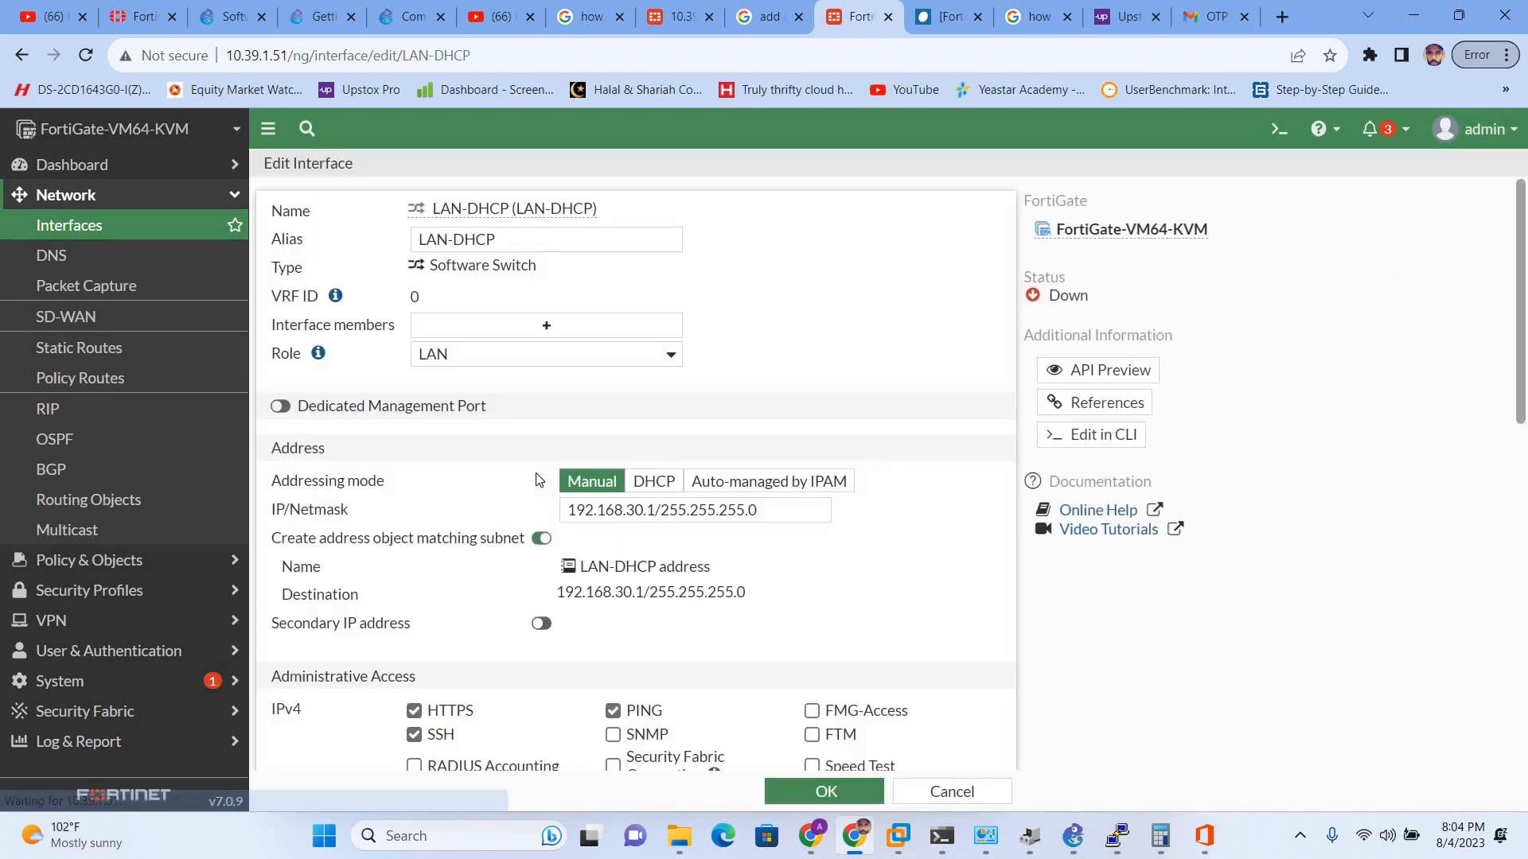
# - Try saving LAN-DHCP with DHCP addressing and role Undefined, then discard the failed edits
pyautogui.click(653, 481)
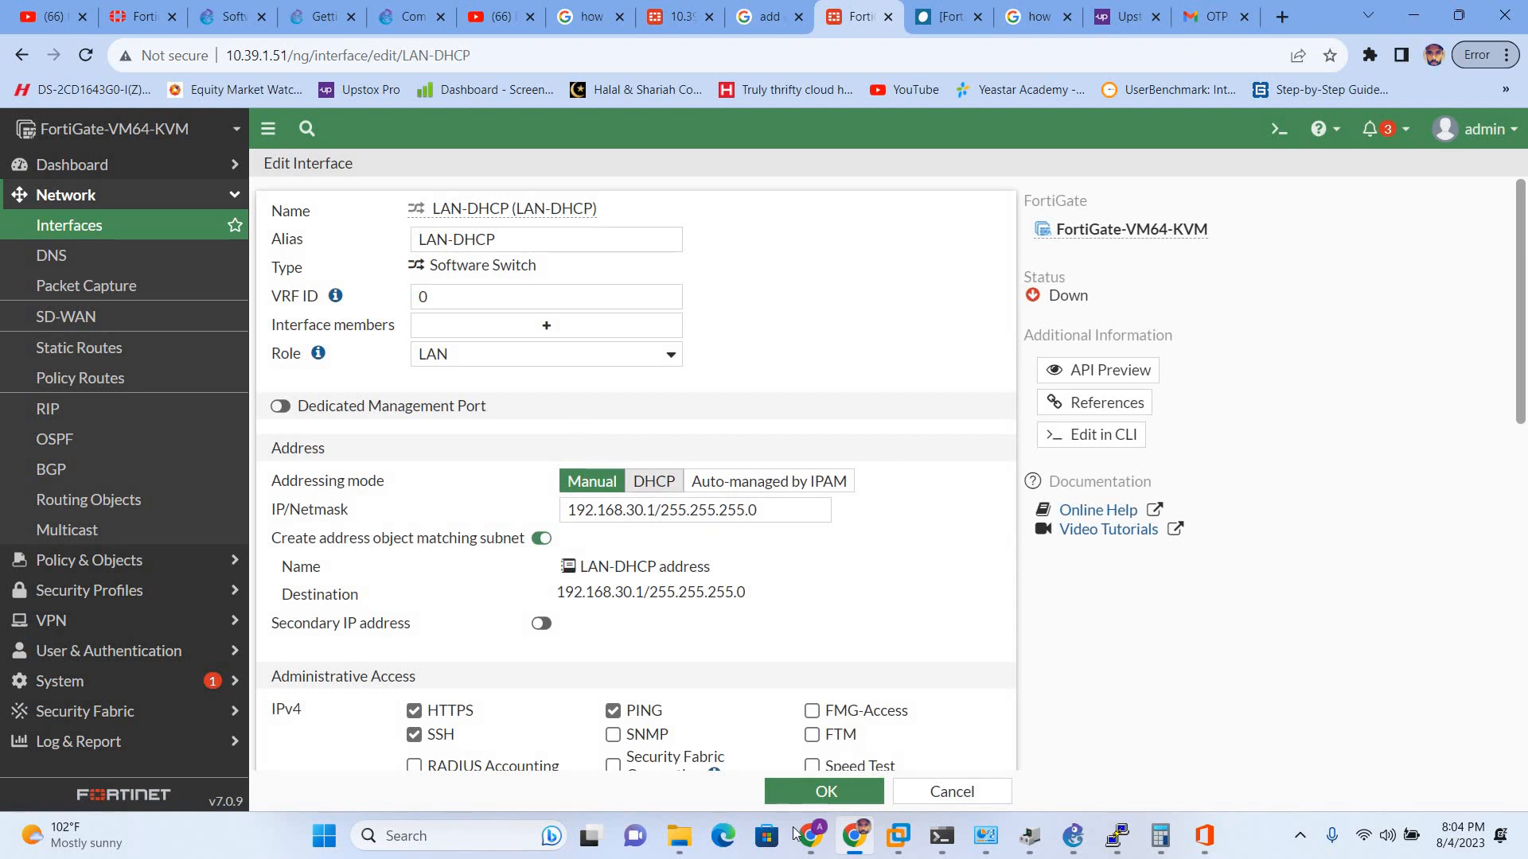
pyautogui.click(823, 796)
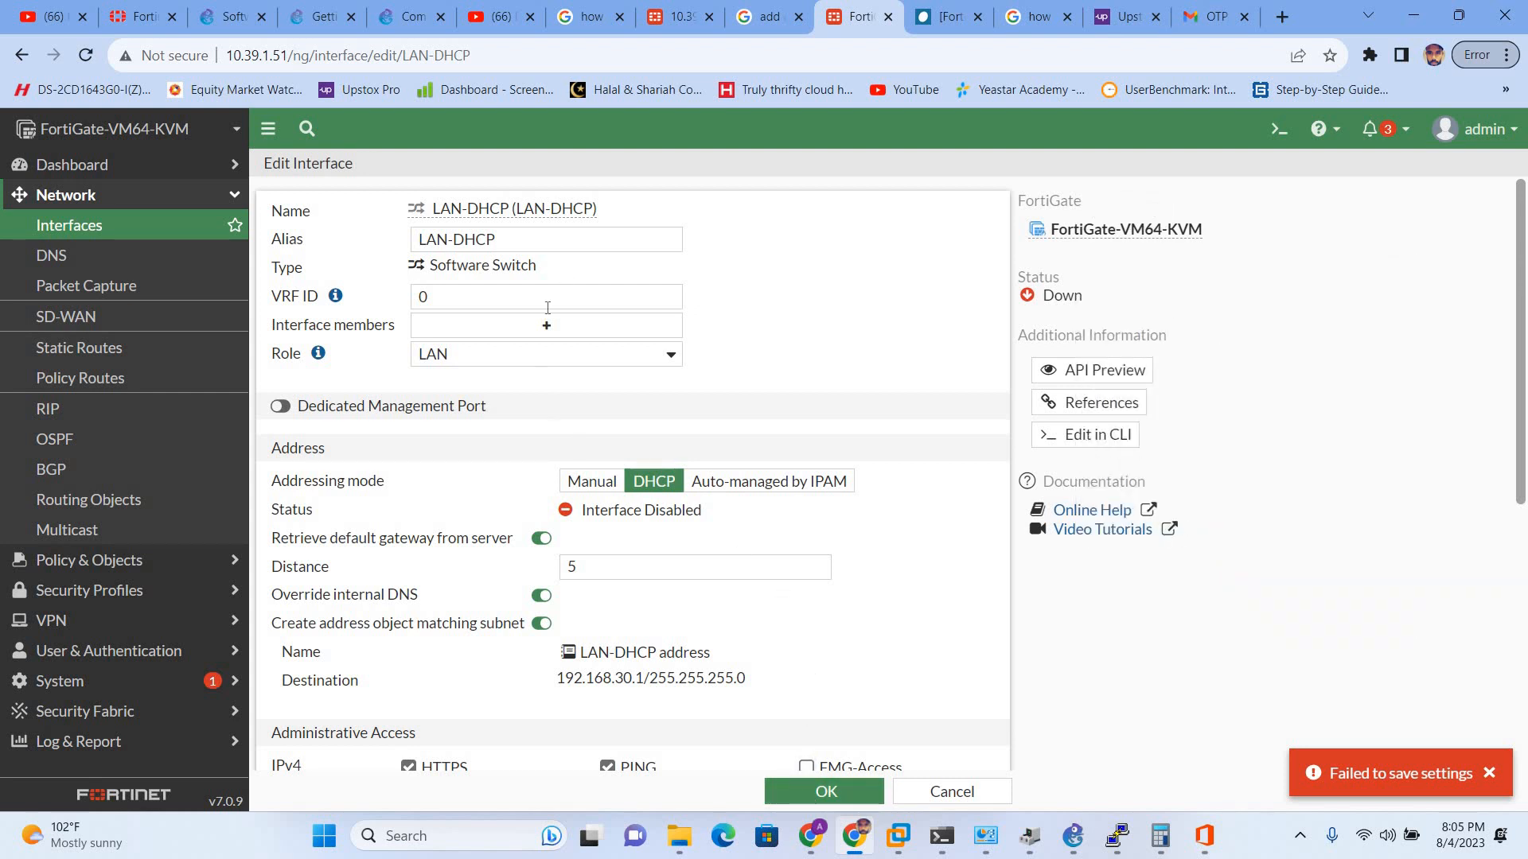
pyautogui.click(555, 356)
pyautogui.click(555, 393)
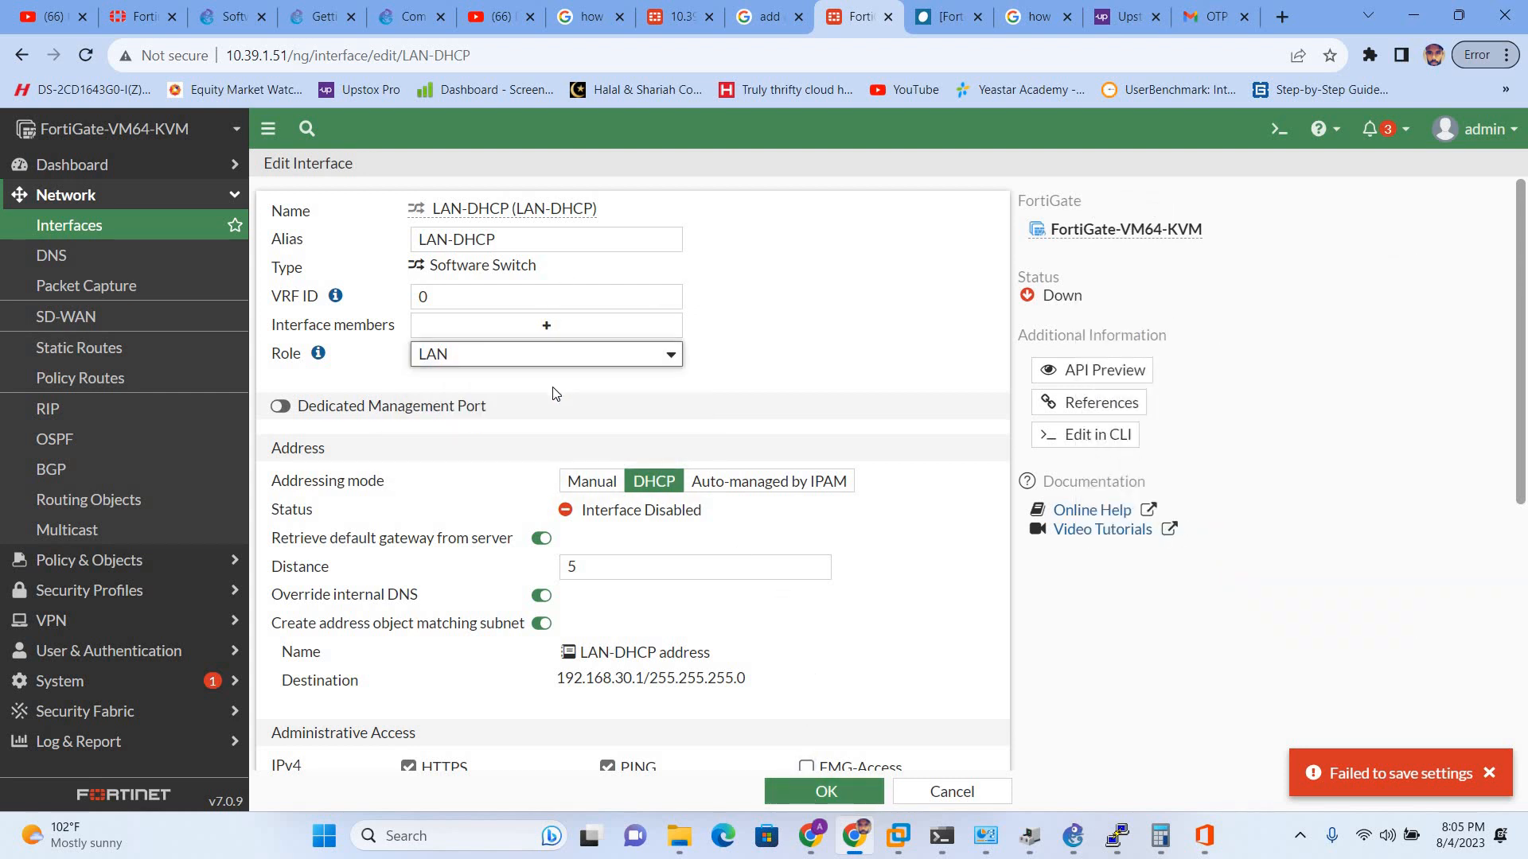
pyautogui.click(554, 356)
pyautogui.click(517, 436)
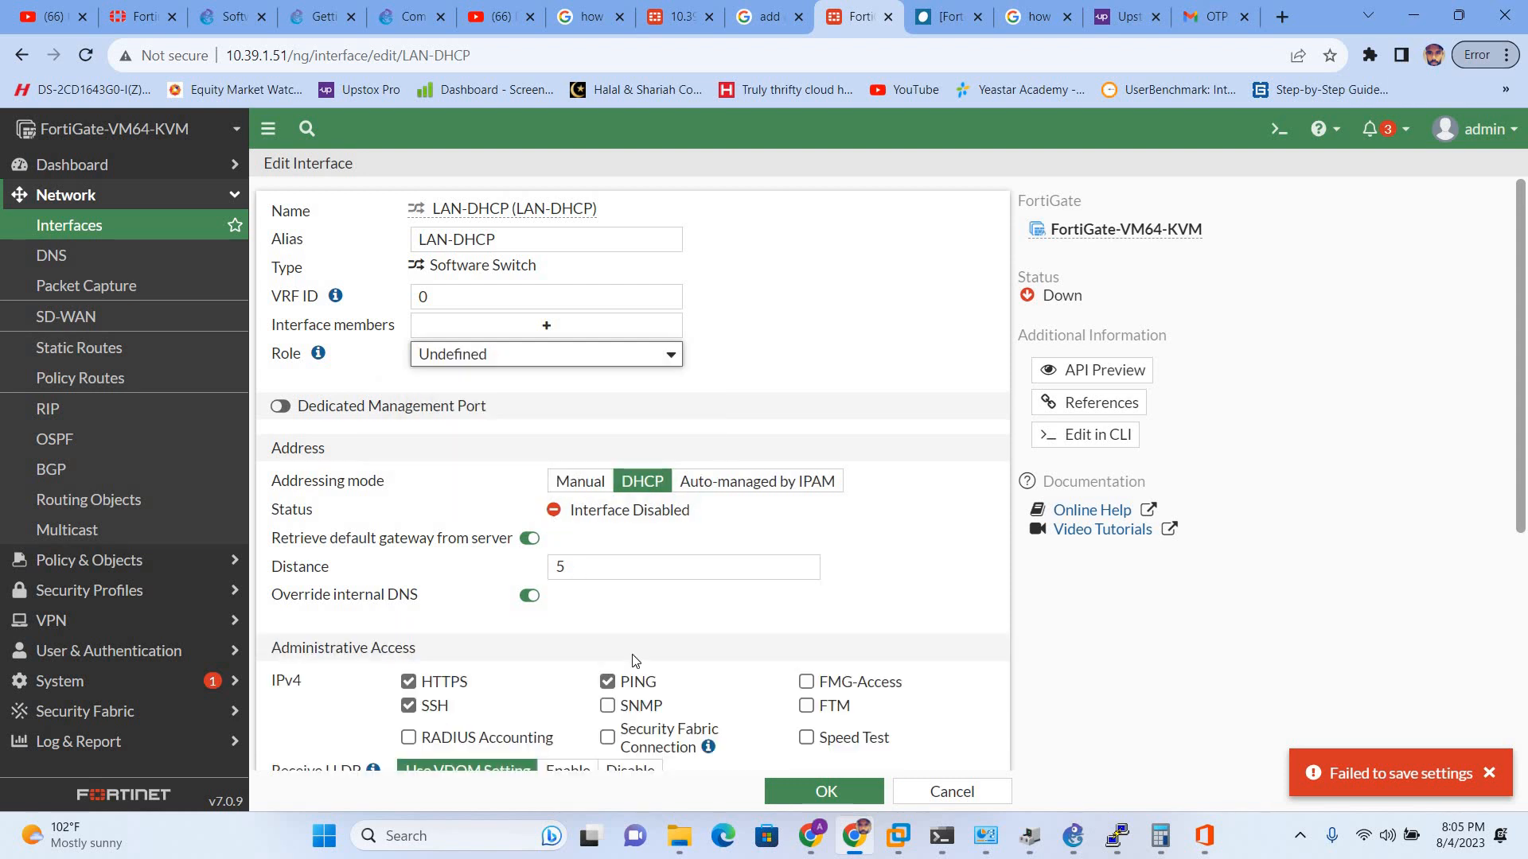
pyautogui.scroll(-4, 776, 787)
pyautogui.click(797, 794)
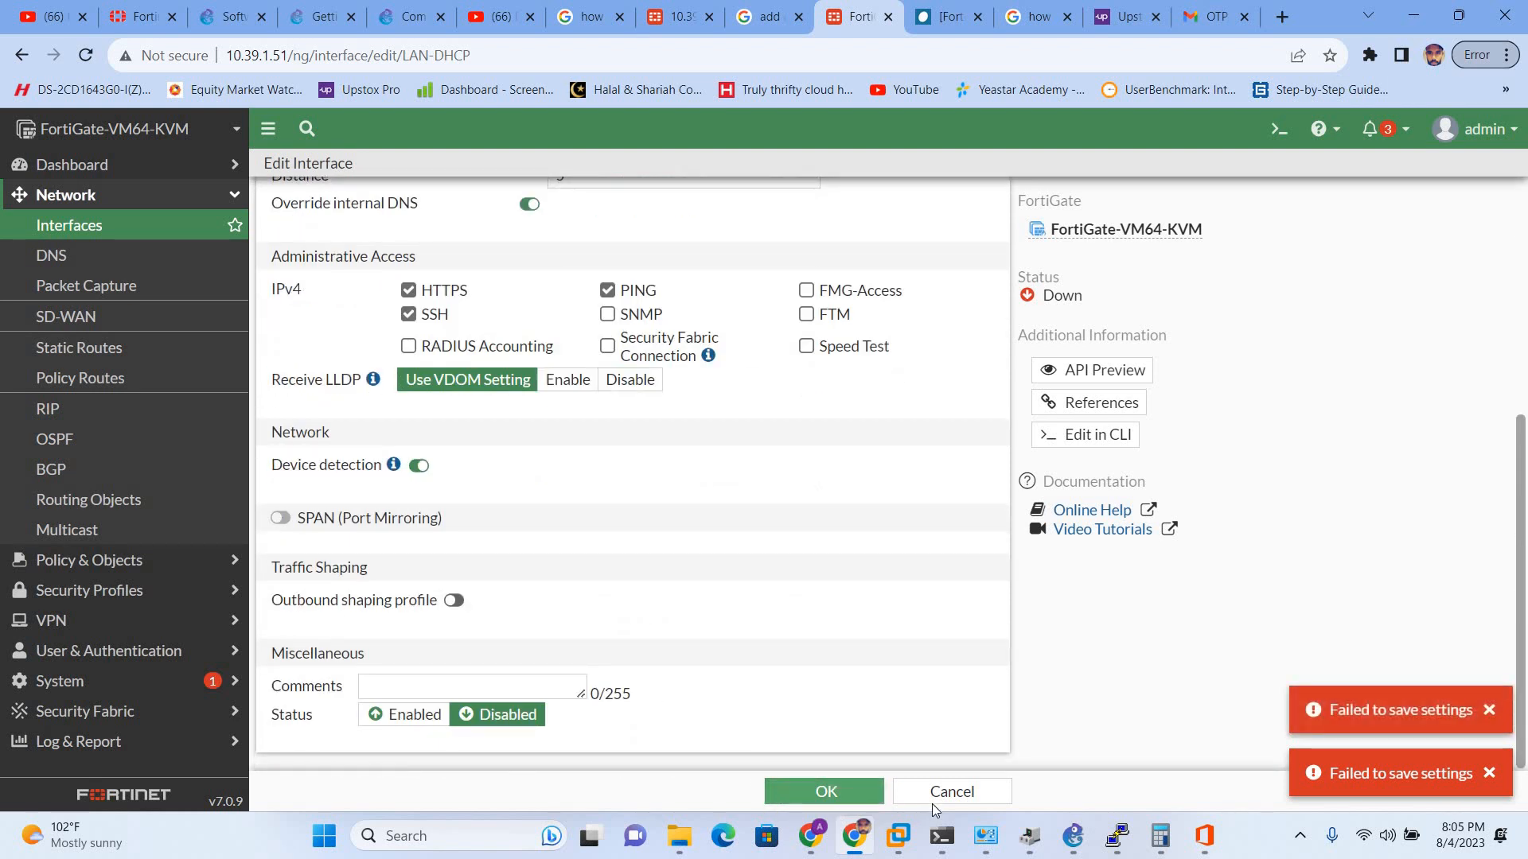
pyautogui.click(936, 793)
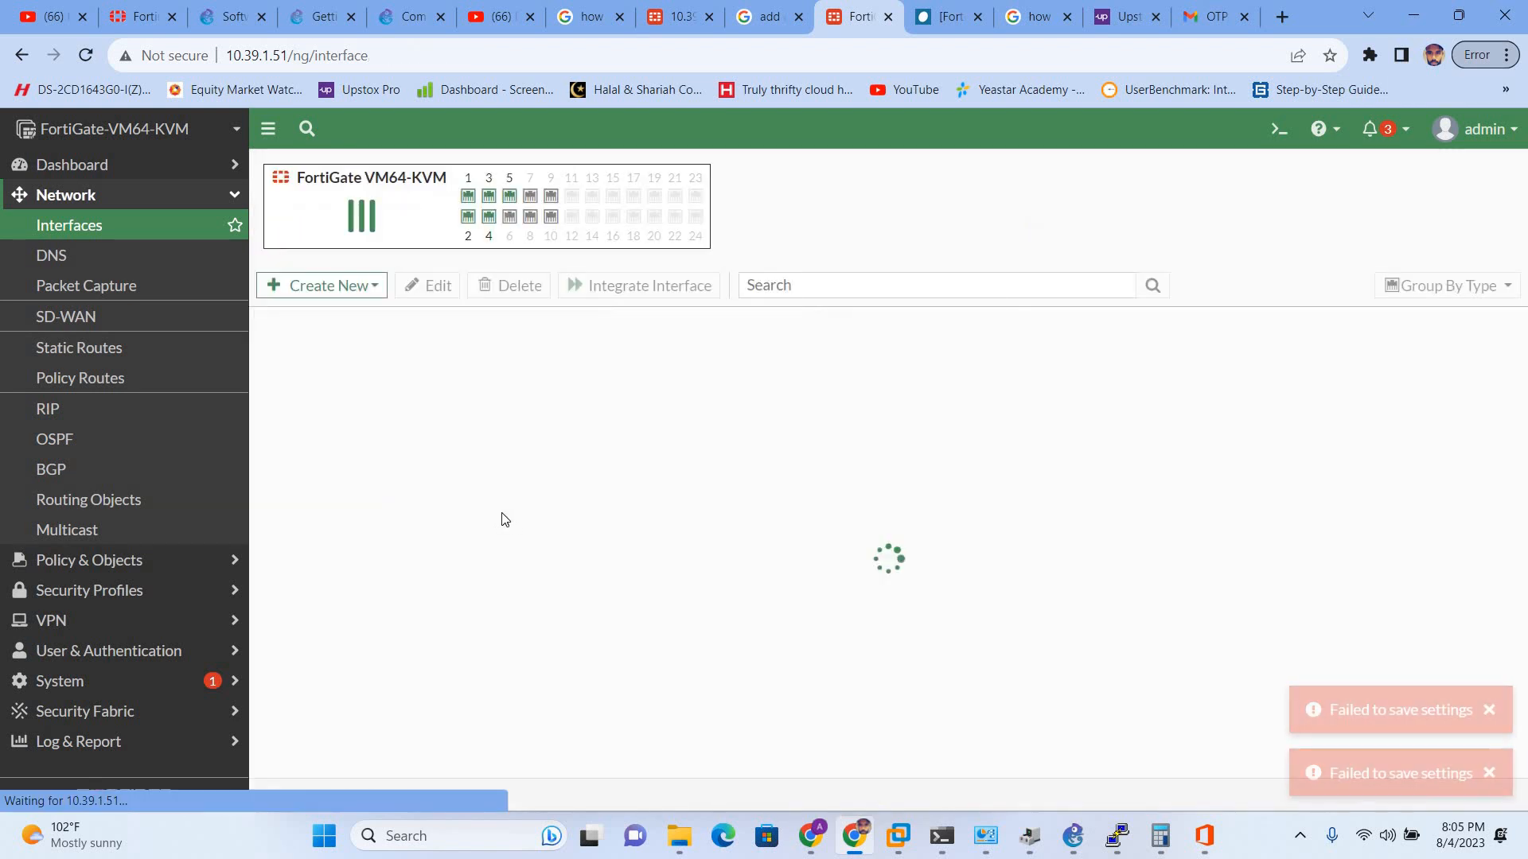
# - Select the LAN (LAN1) and LAN-DHCP interface rows, leaving LAN1's action menu unused
pyautogui.scroll(-5, 522, 556)
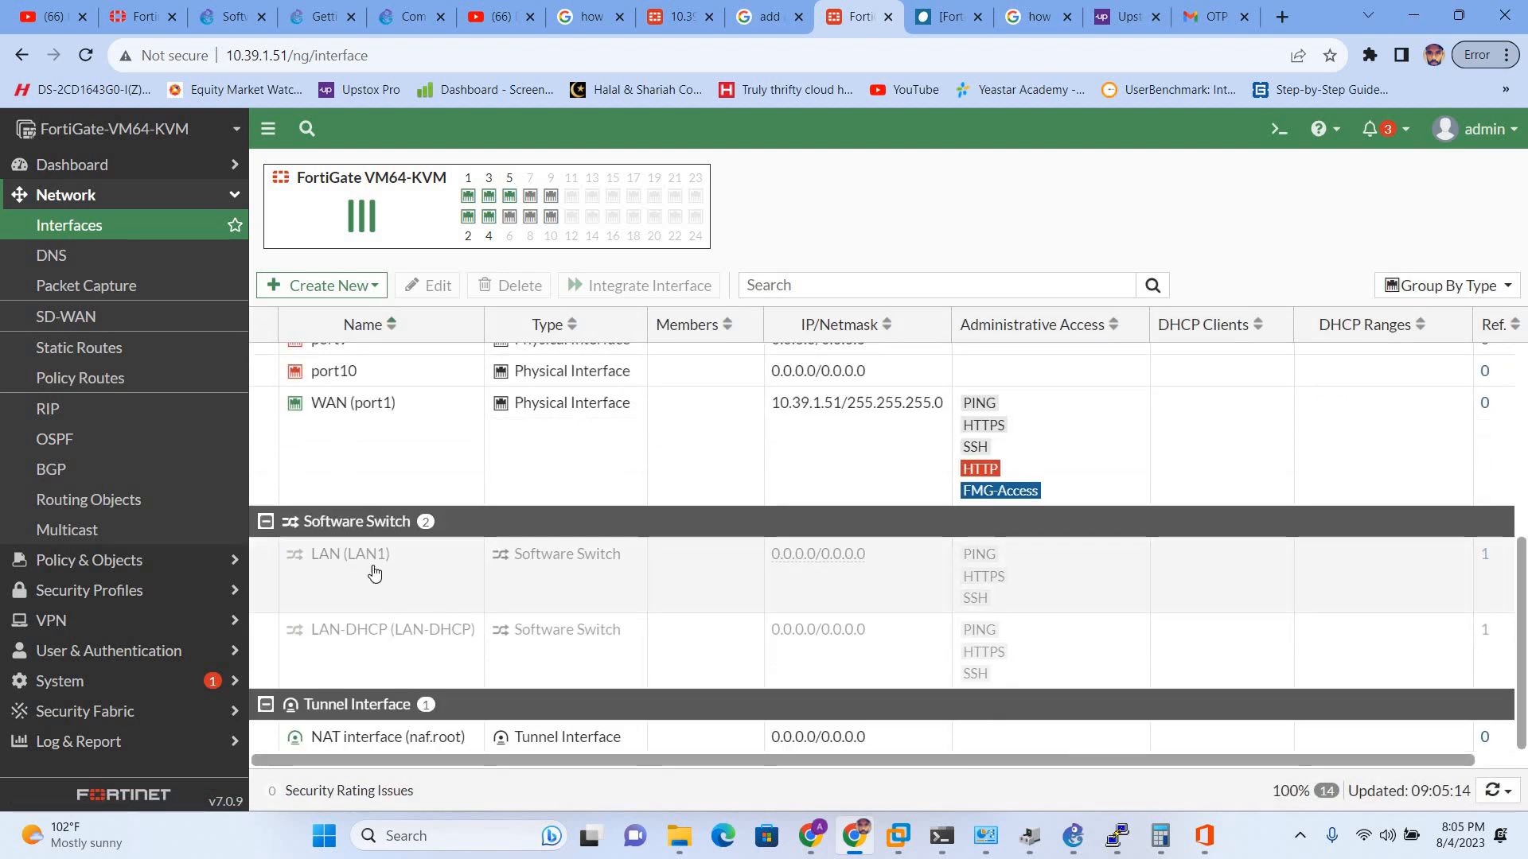
pyautogui.click(378, 580)
pyautogui.rightClick(385, 583)
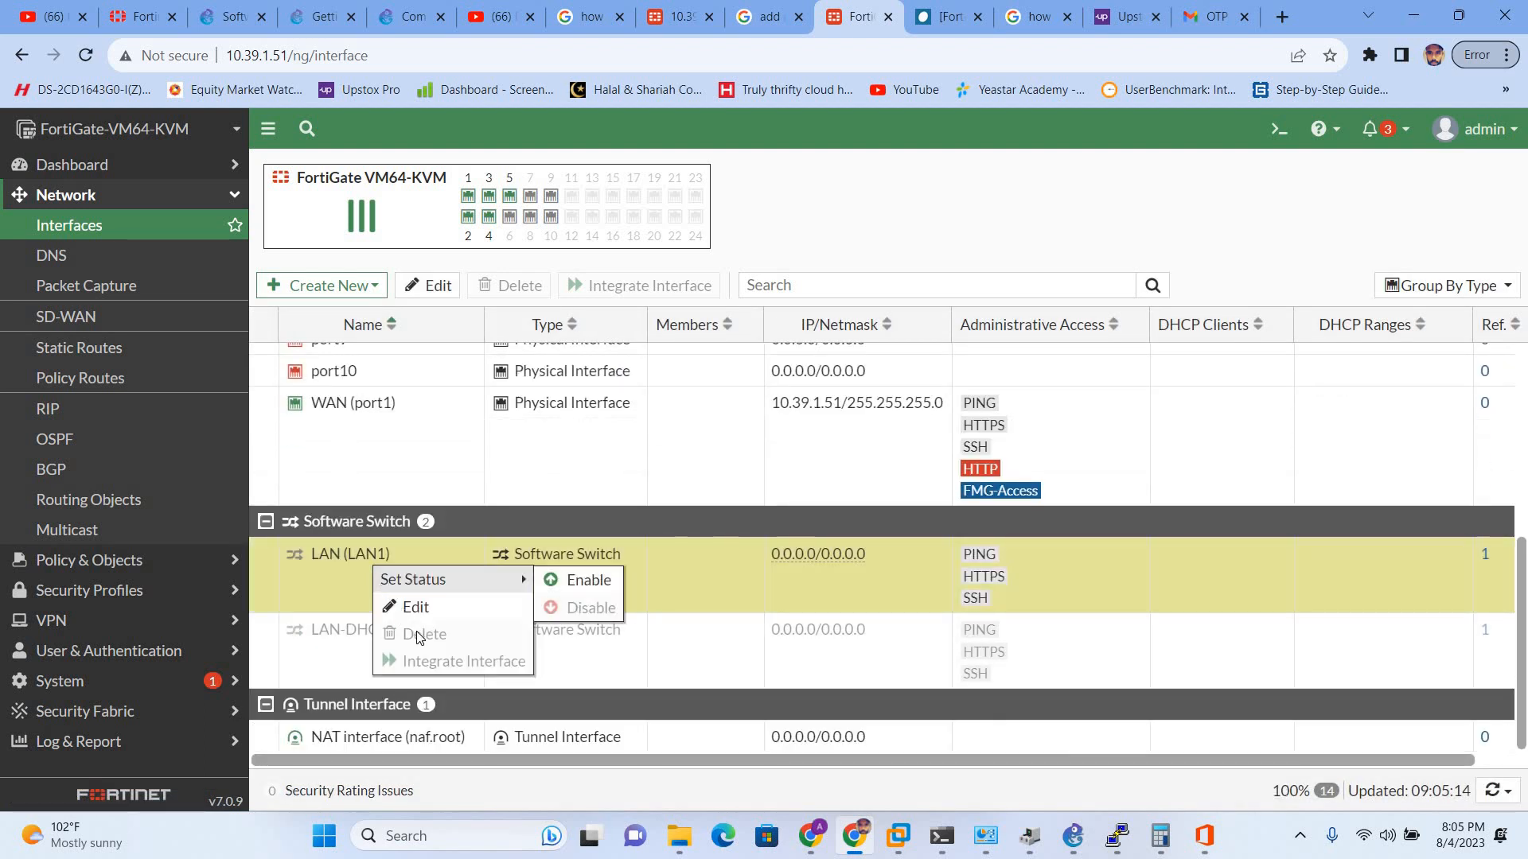
pyautogui.click(260, 554)
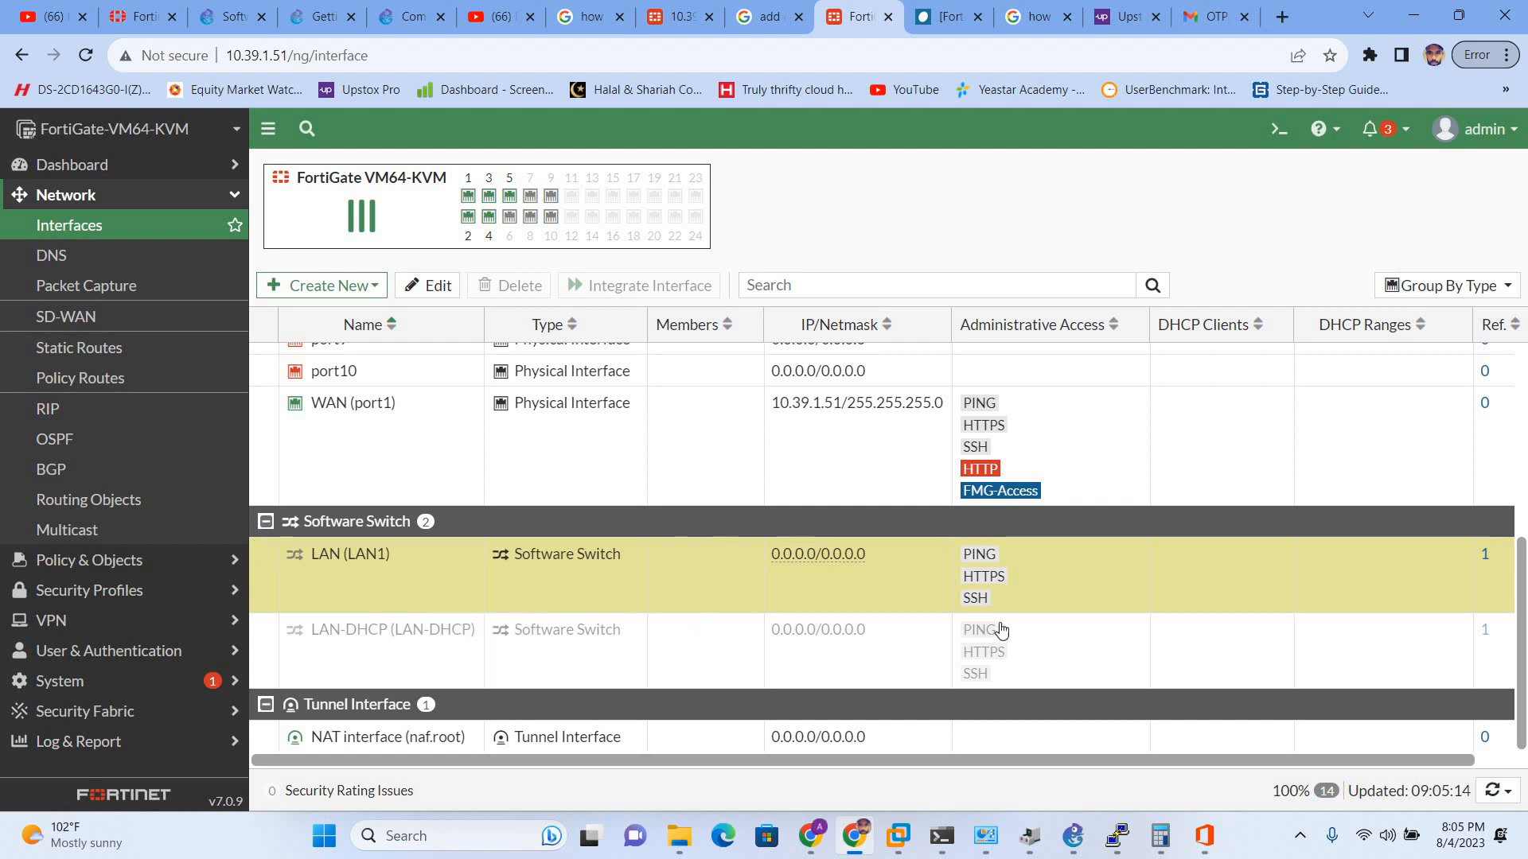
pyautogui.moveTo(1095, 761); pyautogui.dragTo(1297, 781)
pyautogui.click(1206, 670)
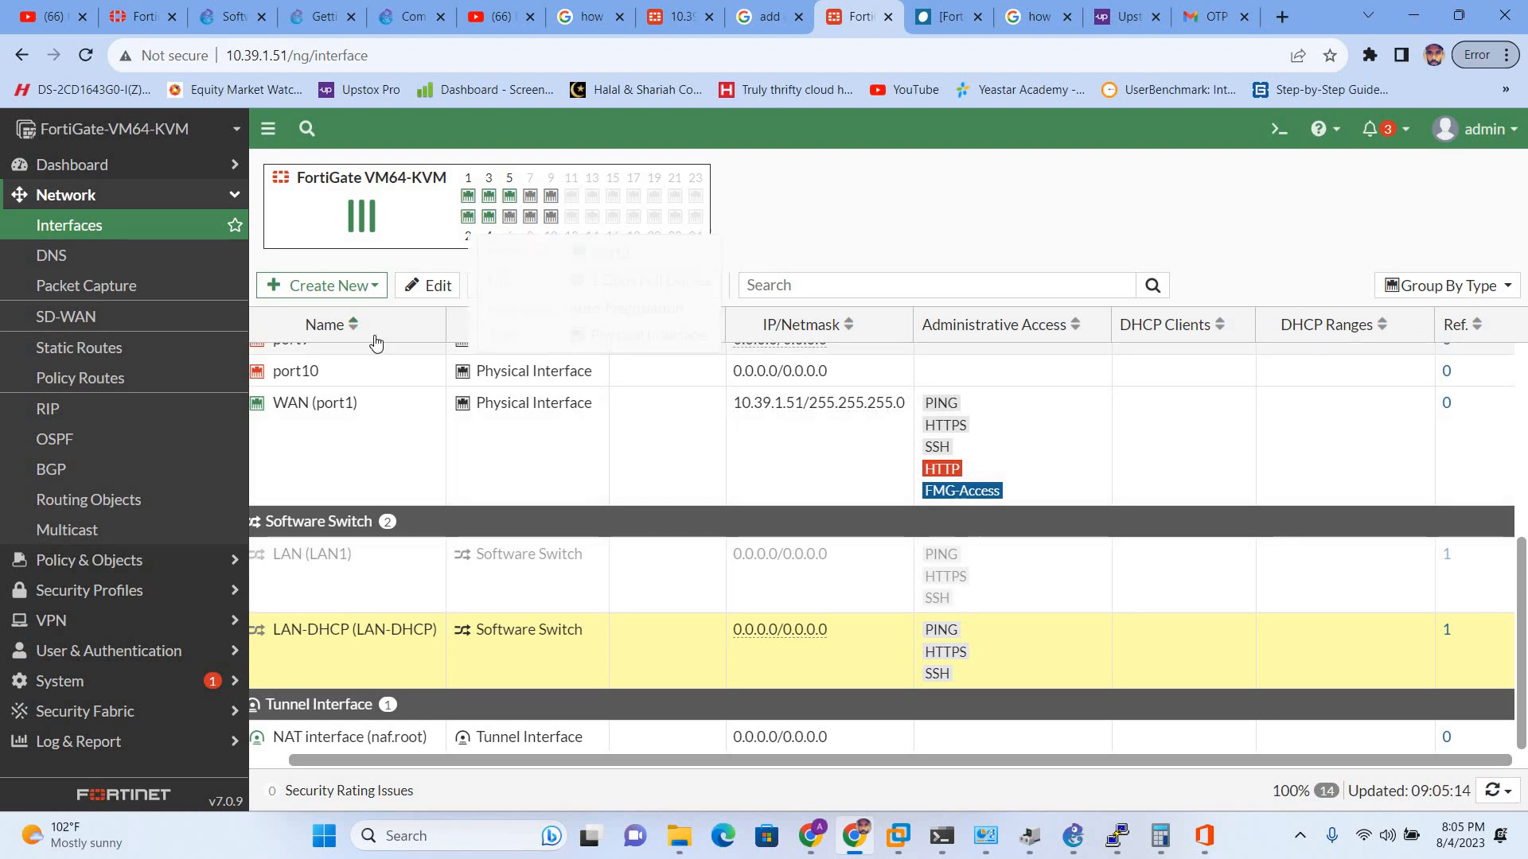
# - Review the WAN (port1), port10 and LAN rows, then collapse the Software Switch group
pyautogui.click(390, 422)
pyautogui.click(367, 377)
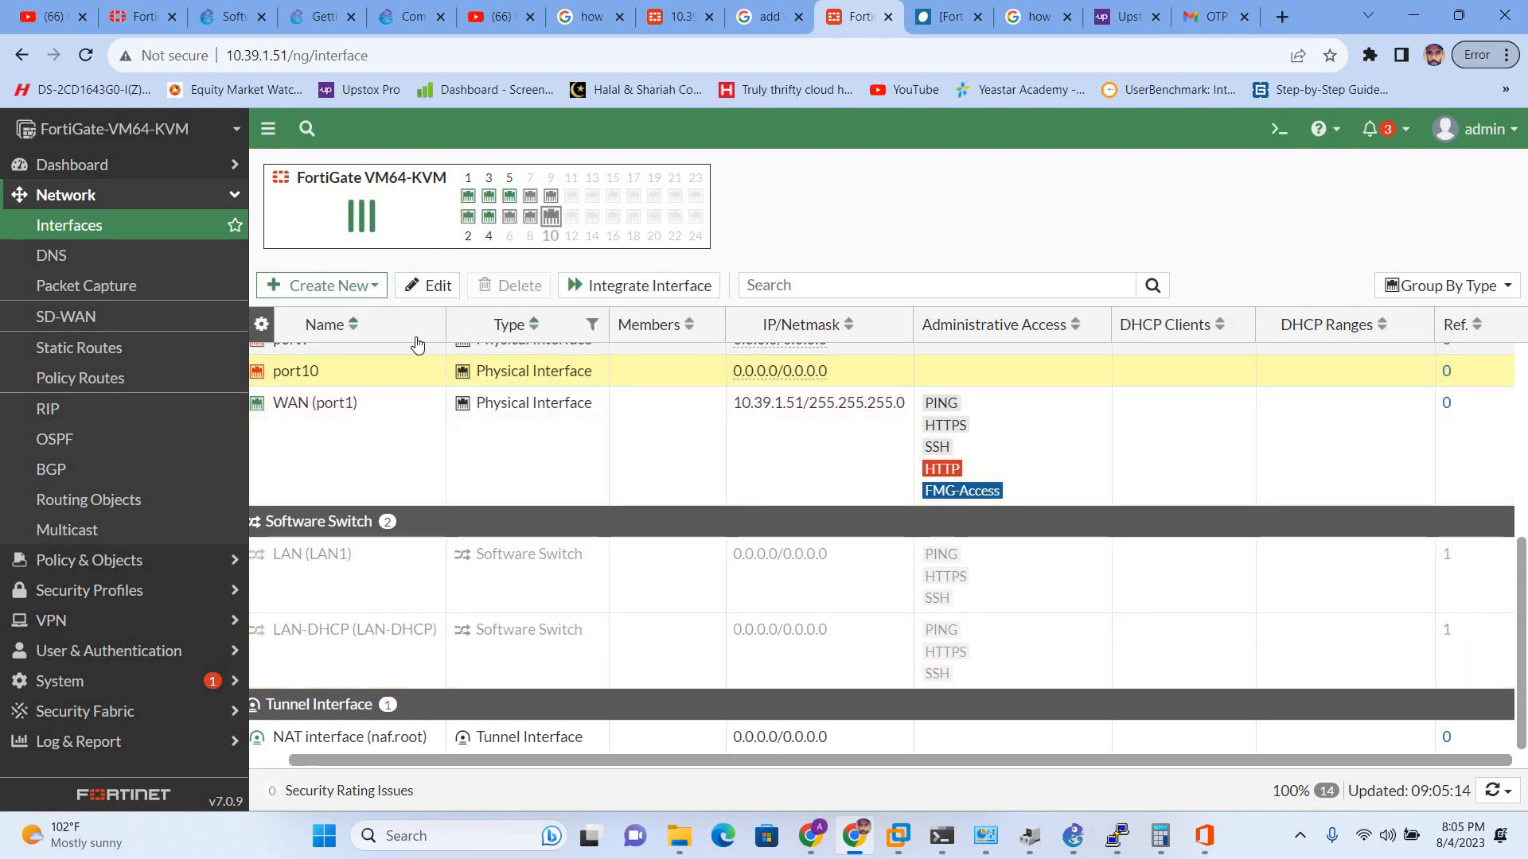
pyautogui.click(385, 598)
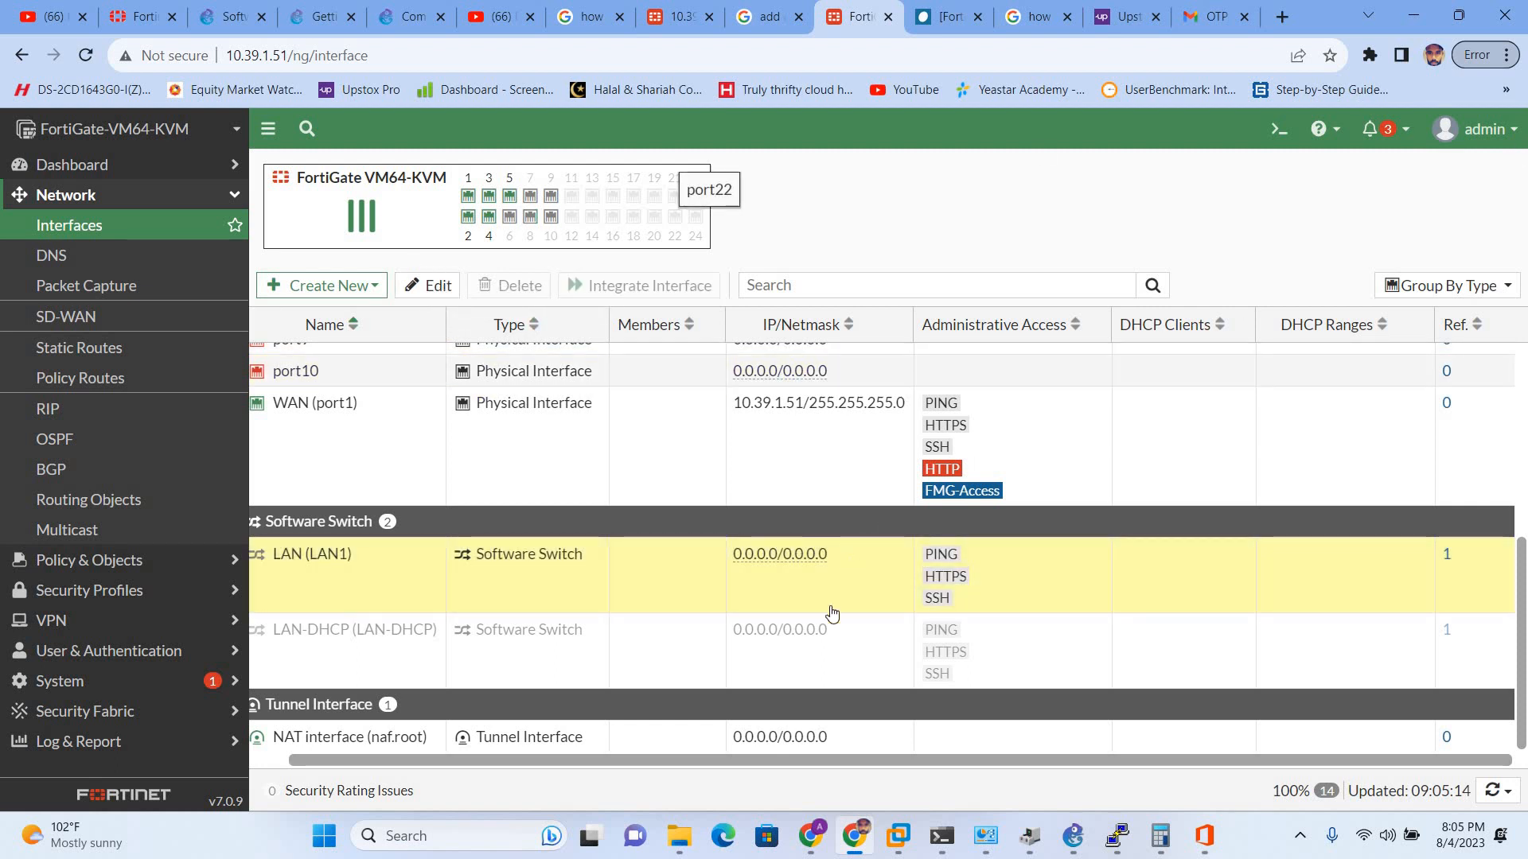
pyautogui.click(551, 644)
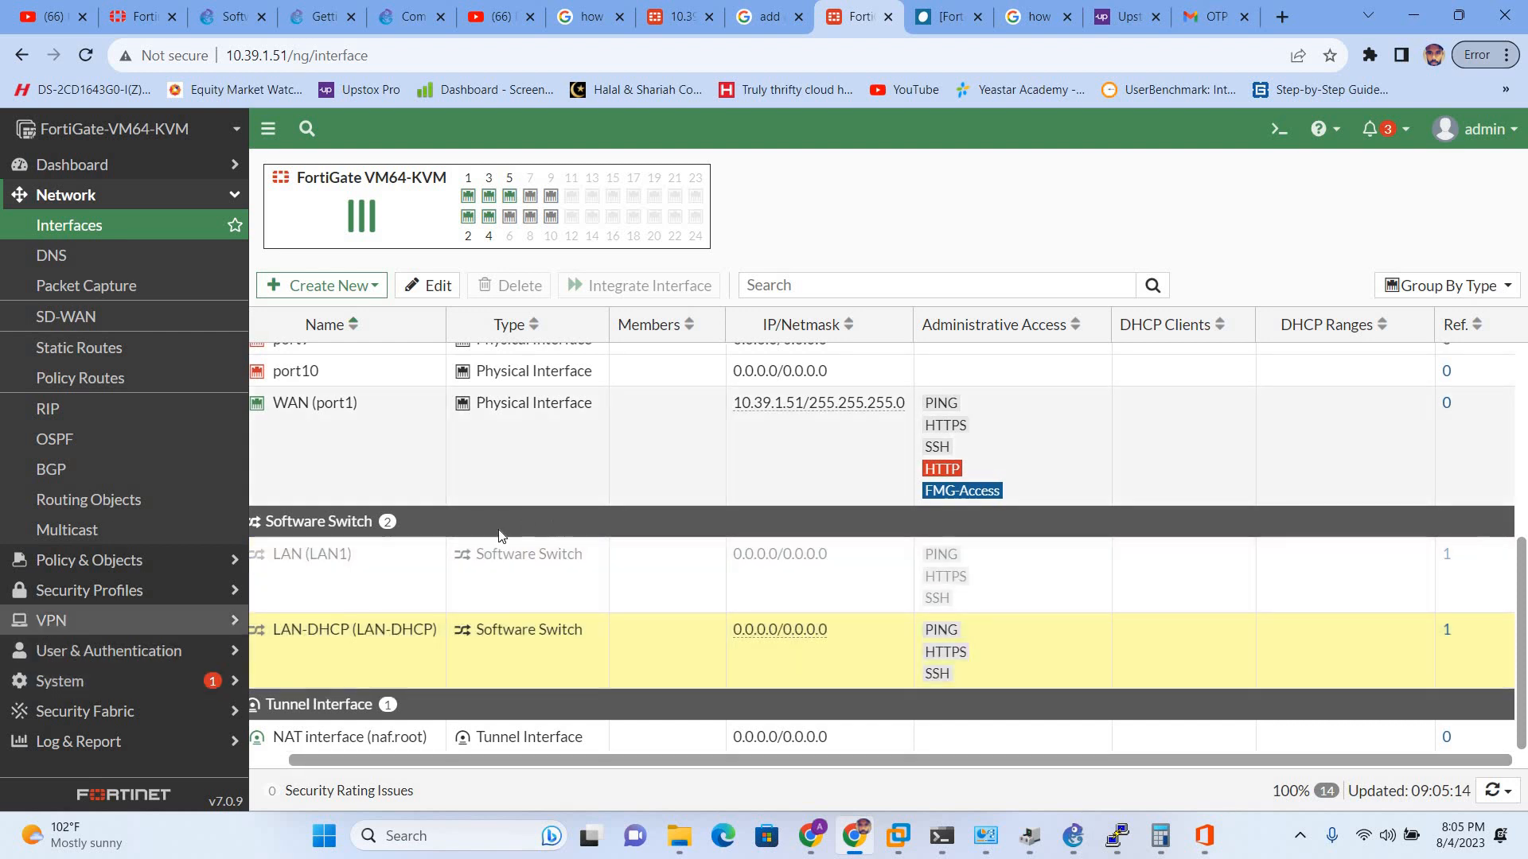
pyautogui.moveTo(652, 562); pyautogui.dragTo(652, 528)
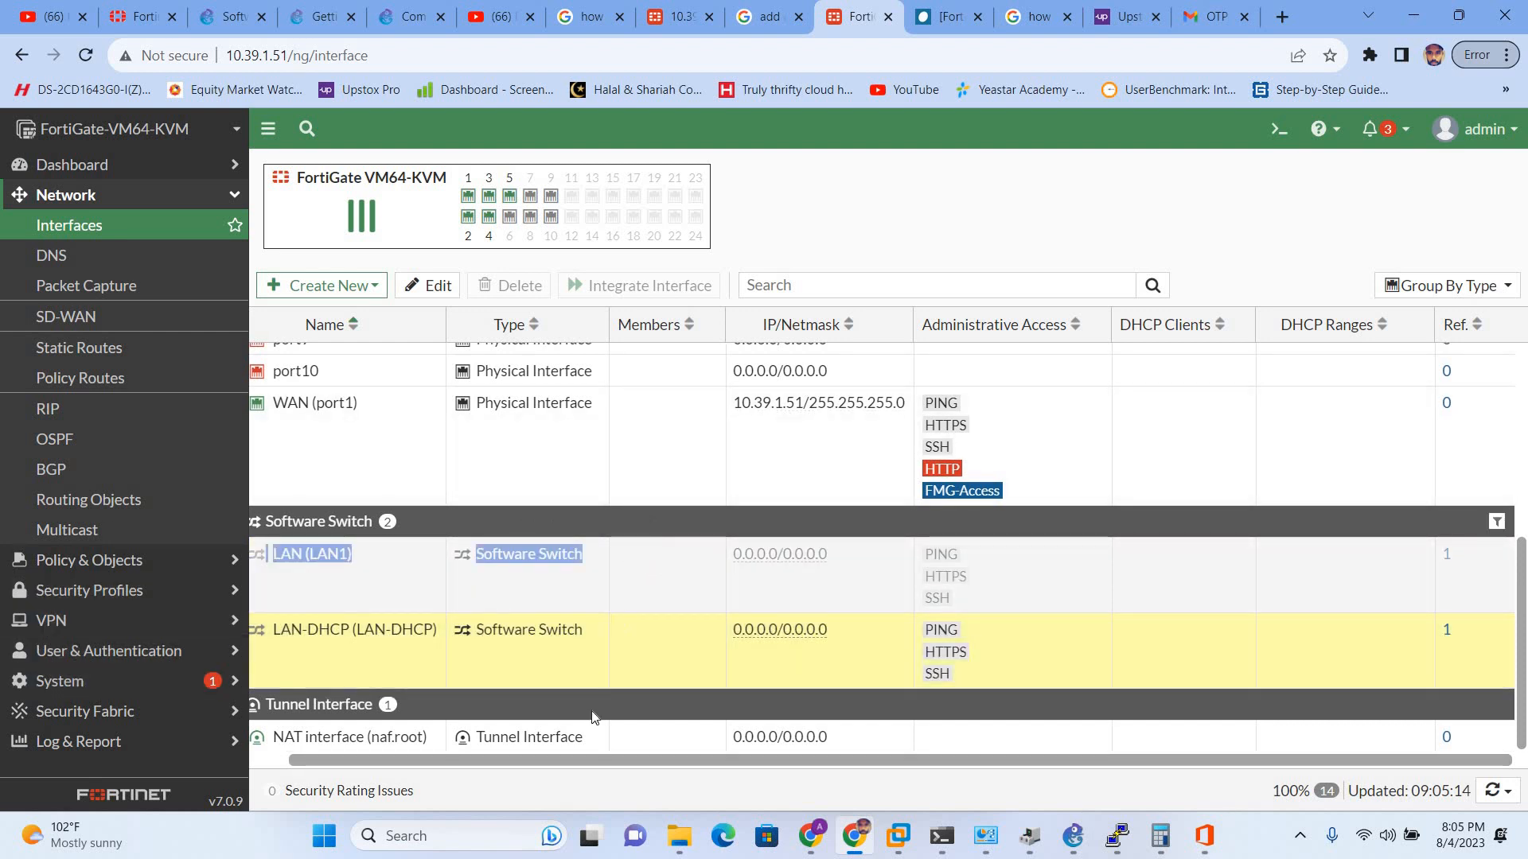
pyautogui.click(475, 652)
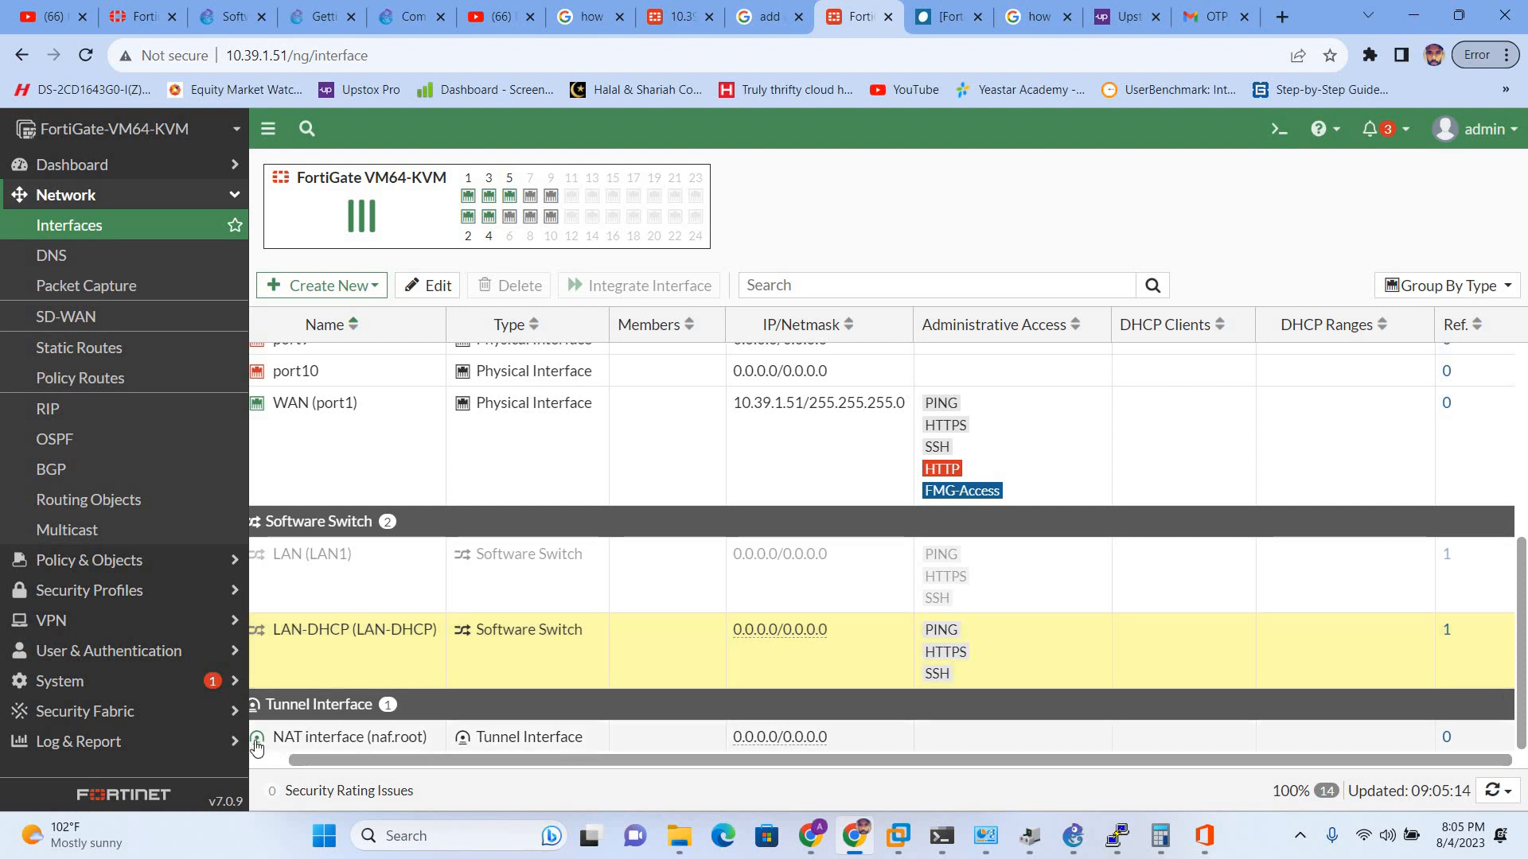
pyautogui.click(265, 521)
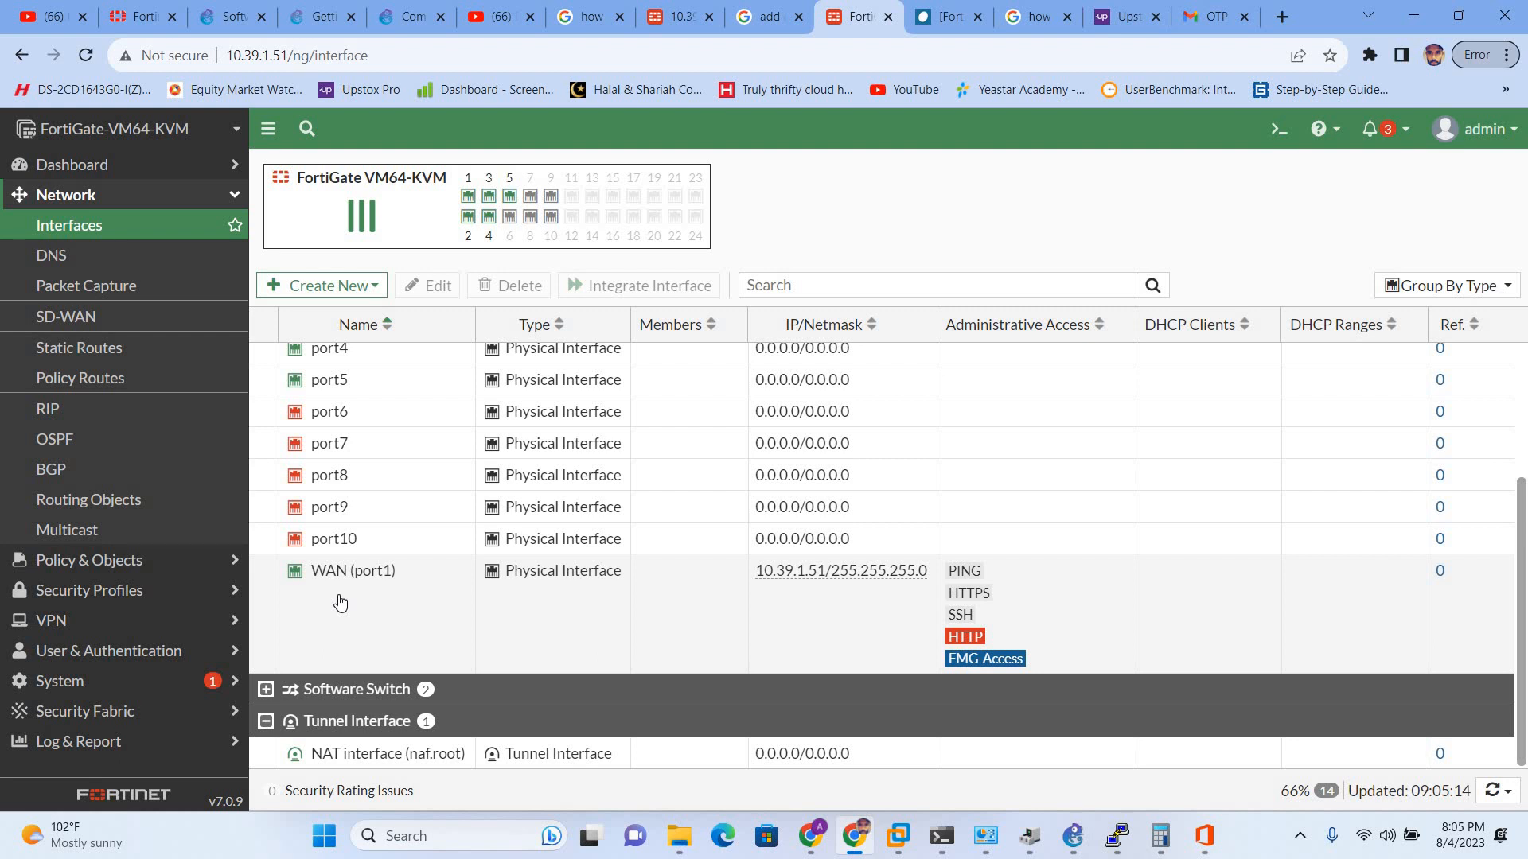
# - Open the WAN (port1) interface settings and review its alias and access options
pyautogui.doubleClick(341, 601)
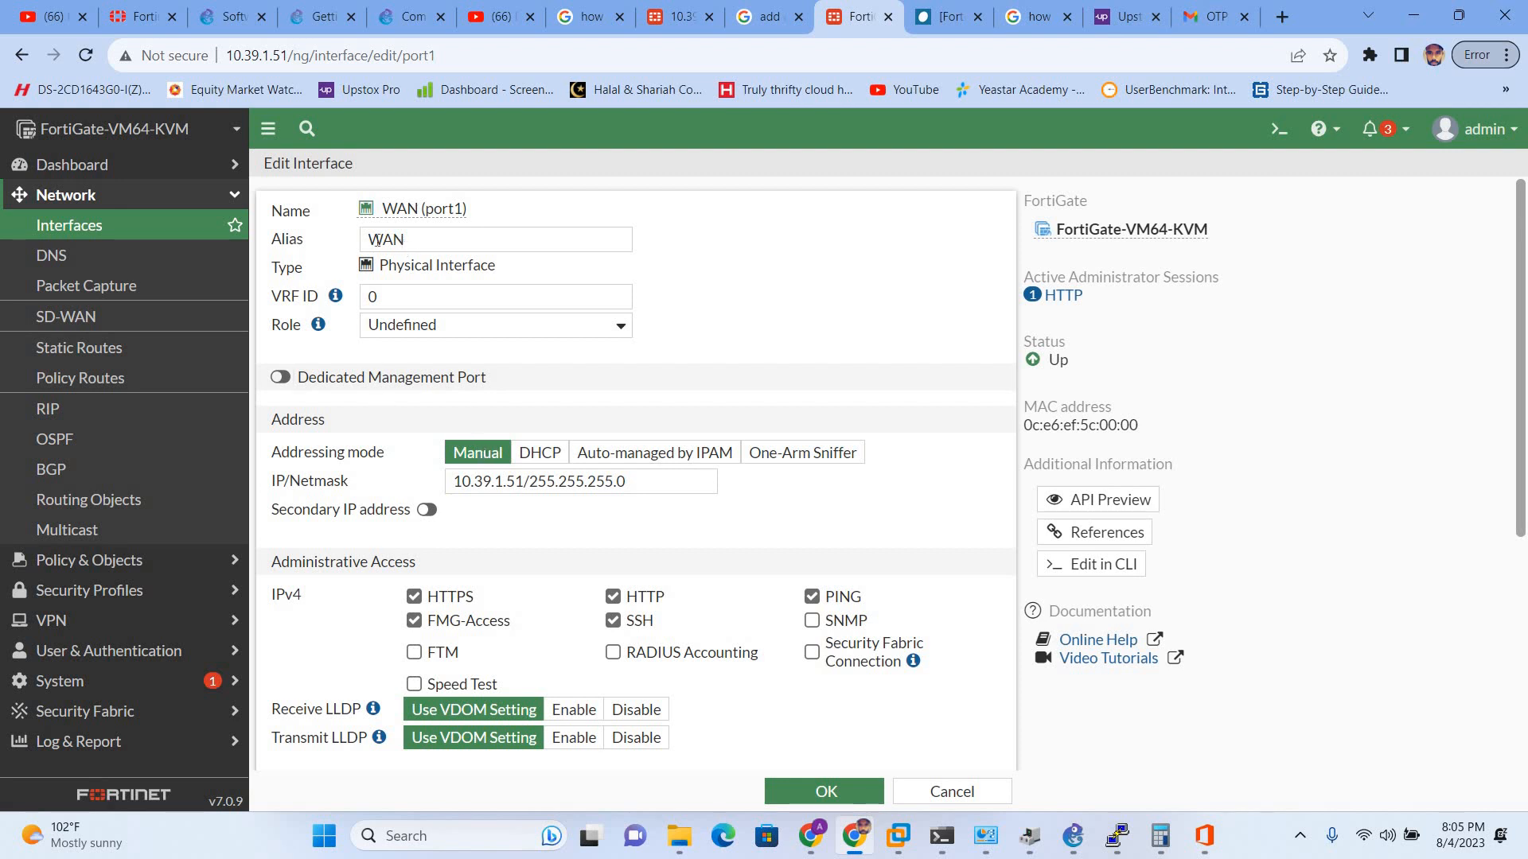
pyautogui.click(420, 238)
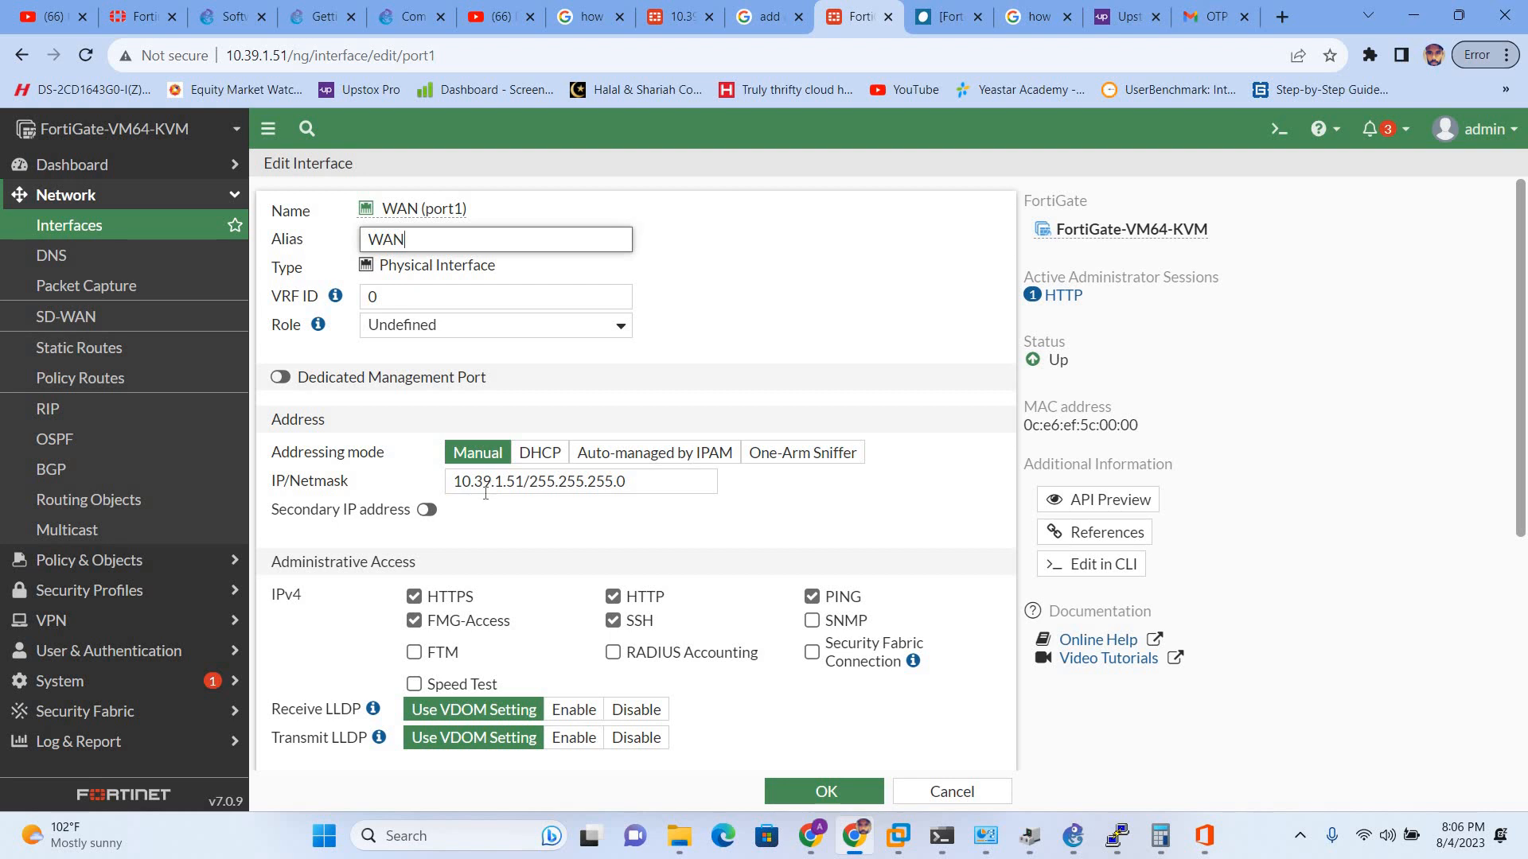
pyautogui.scroll(-5, 519, 542)
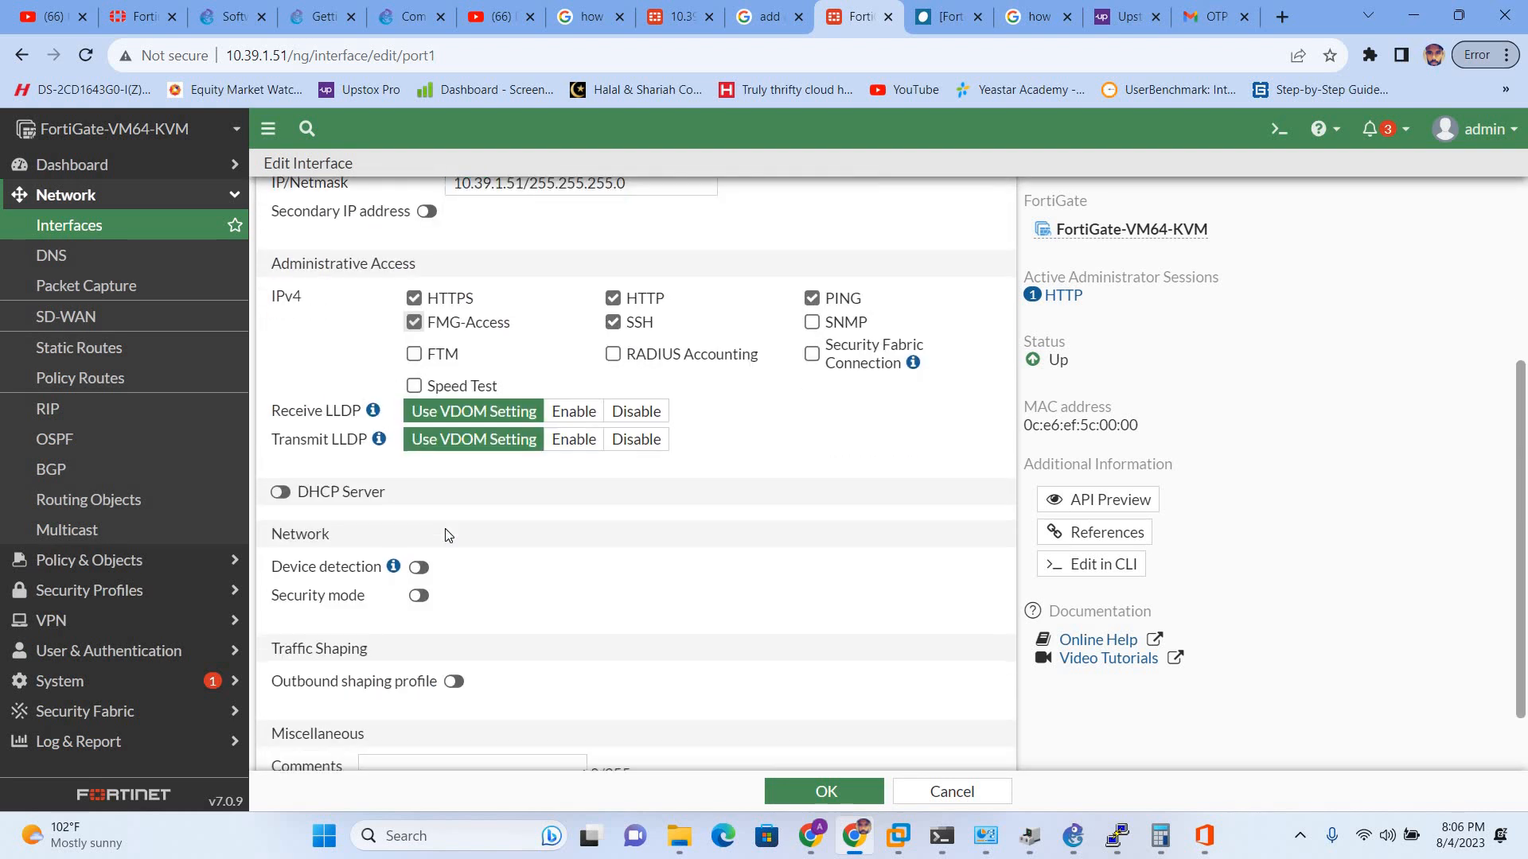
pyautogui.scroll(4, 453, 519)
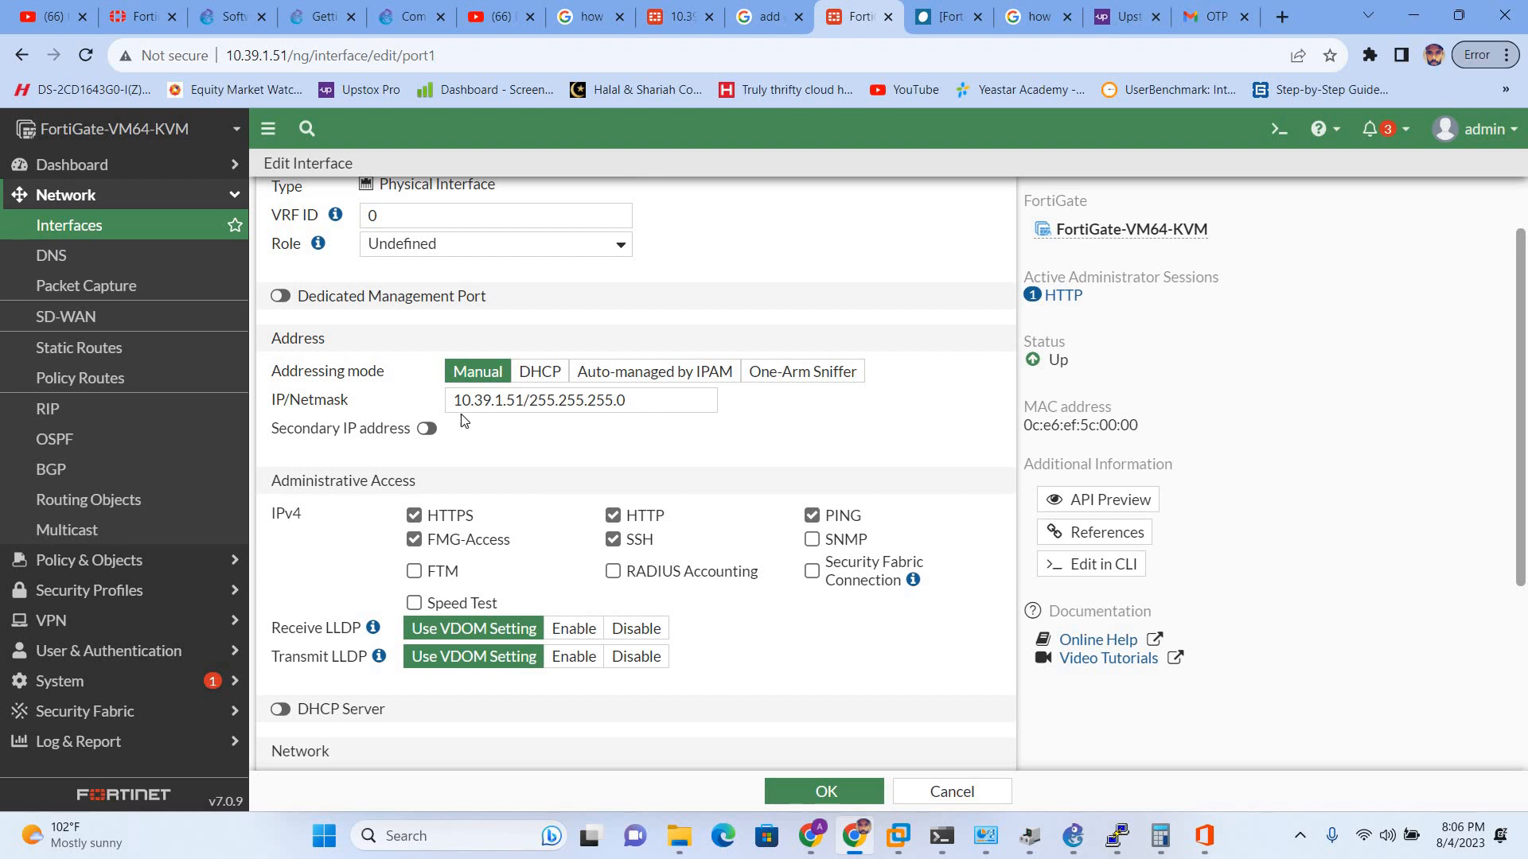
# - Save the WAN (port1) settings and open the FortiGate CLI console
pyautogui.click(818, 799)
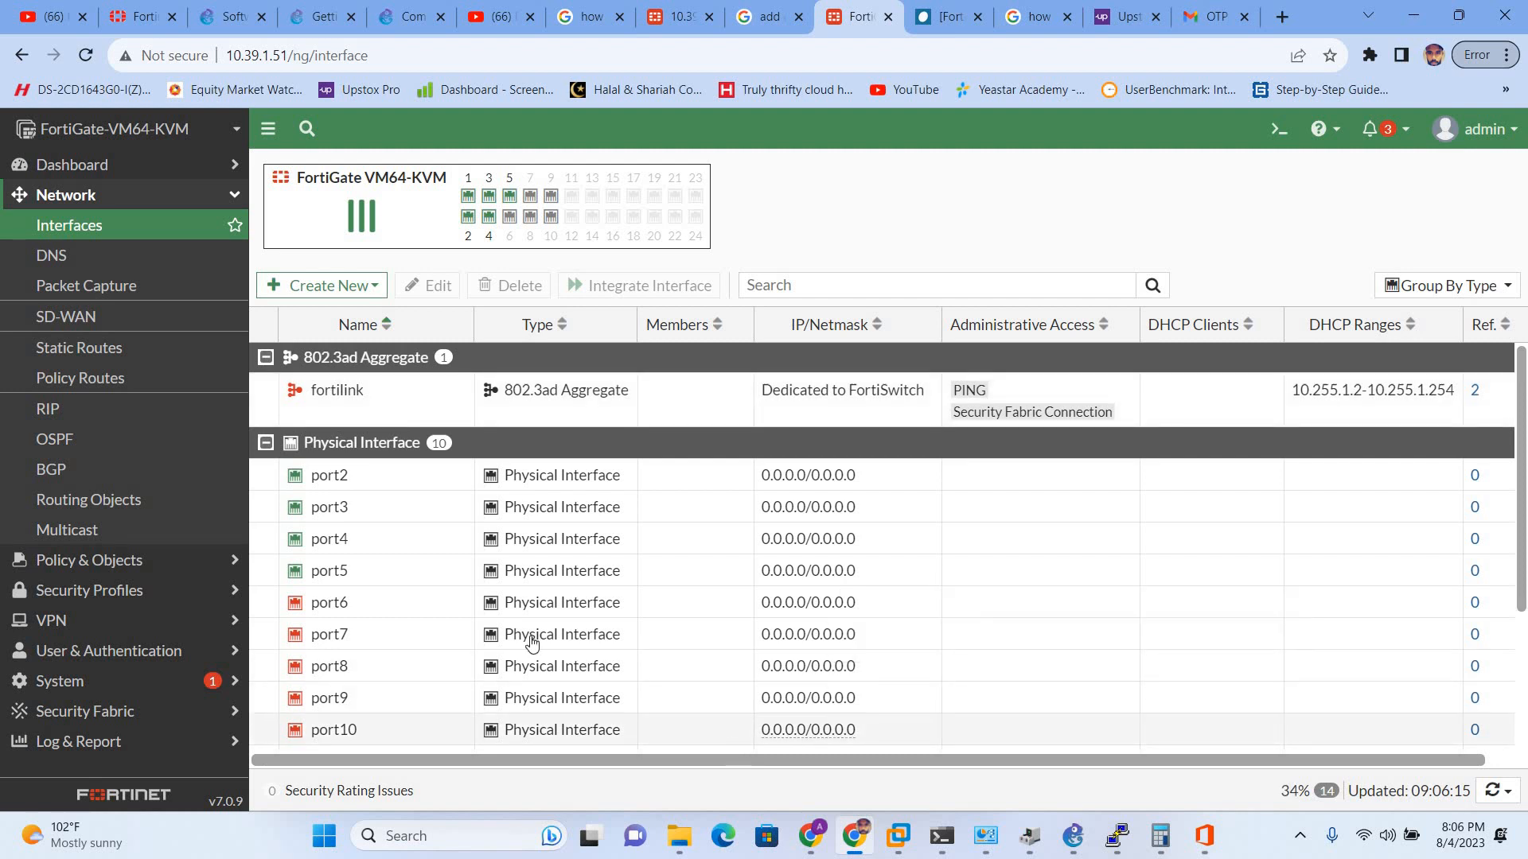
pyautogui.scroll(-2, 478, 628)
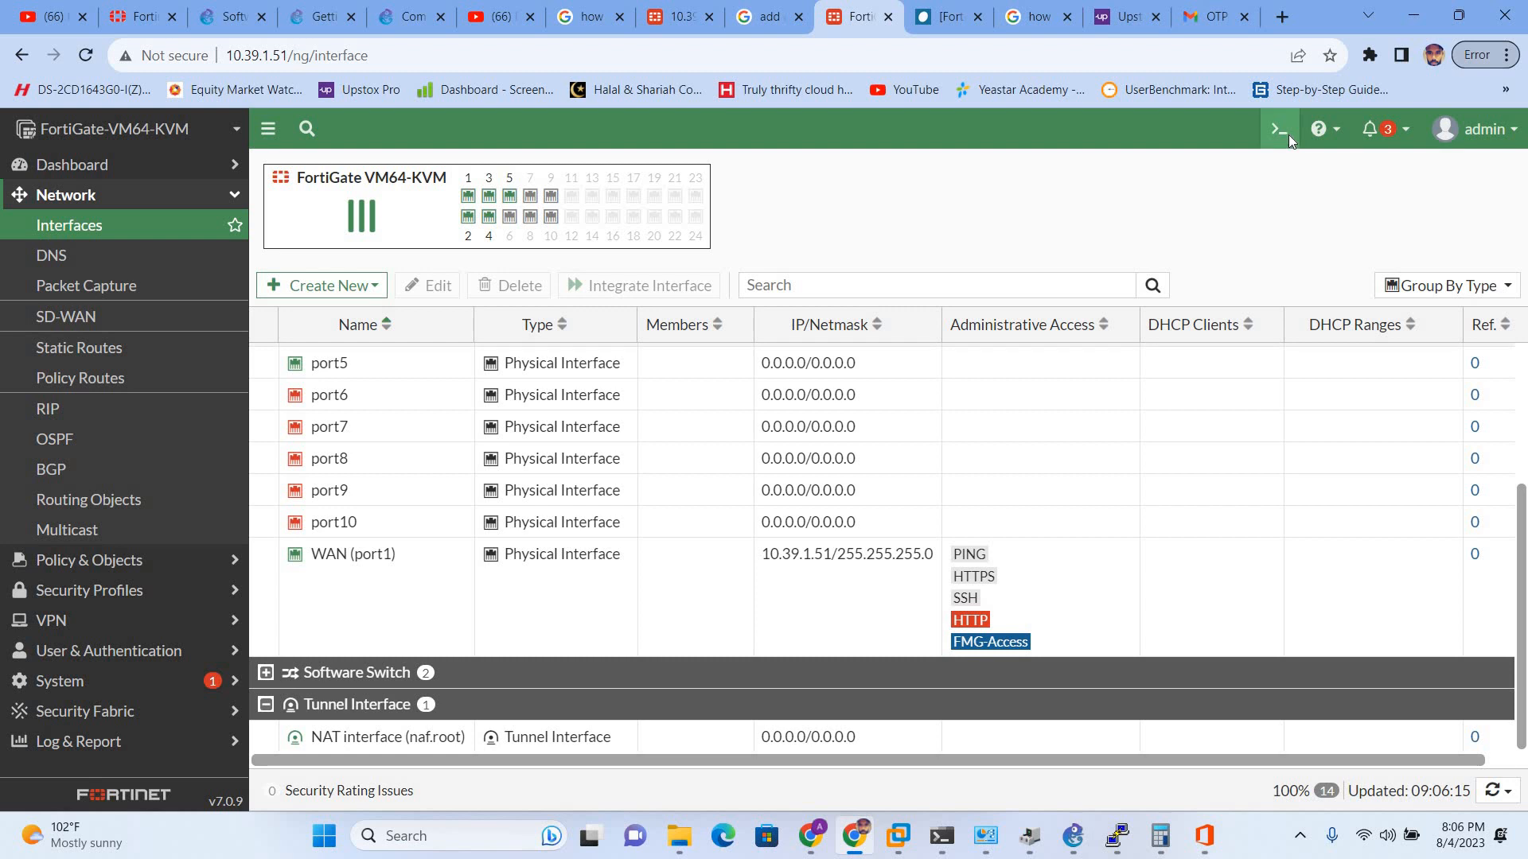
pyautogui.click(1281, 131)
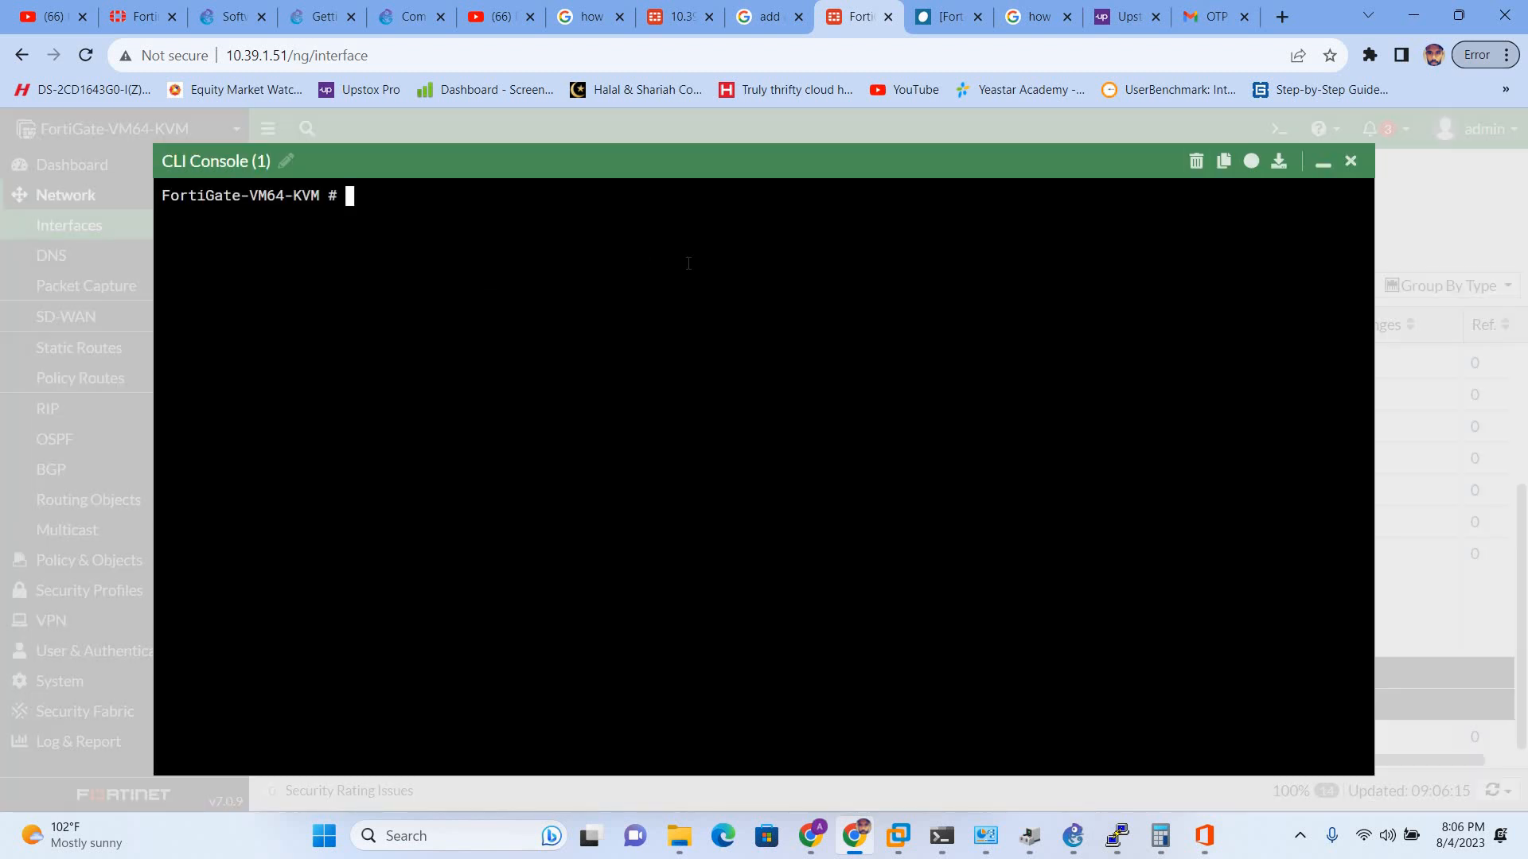
# - Try 'ping 8.8.8.8' in the CLI, then retry it with an 'exec' prefix
pyautogui.write('ping 8.8.8.8')
pyautogui.press('Return')
pyautogui.press('Up')
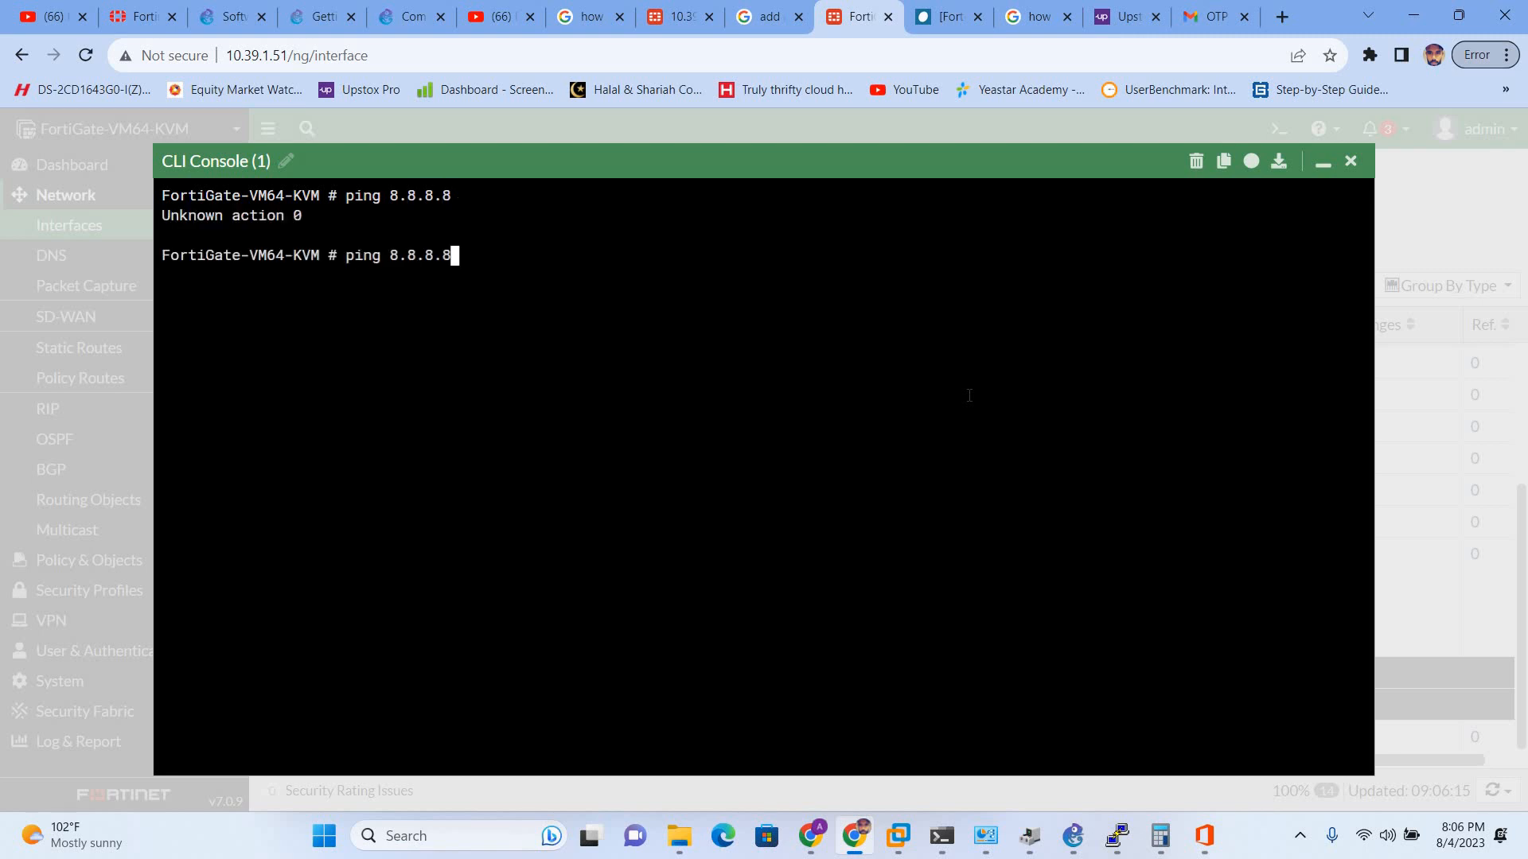
pyautogui.press('Left')
pyautogui.press('Left')
pyautogui.press('Left')
pyautogui.press('Left')
pyautogui.press('Left')
pyautogui.press('Left')
pyautogui.press('Left')
pyautogui.press('Left')
pyautogui.press('Left')
pyautogui.press('Left')
pyautogui.press('Left')
pyautogui.press('Left')
pyautogui.write('exec')
pyautogui.press('Return')
pyautogui.press('Up')
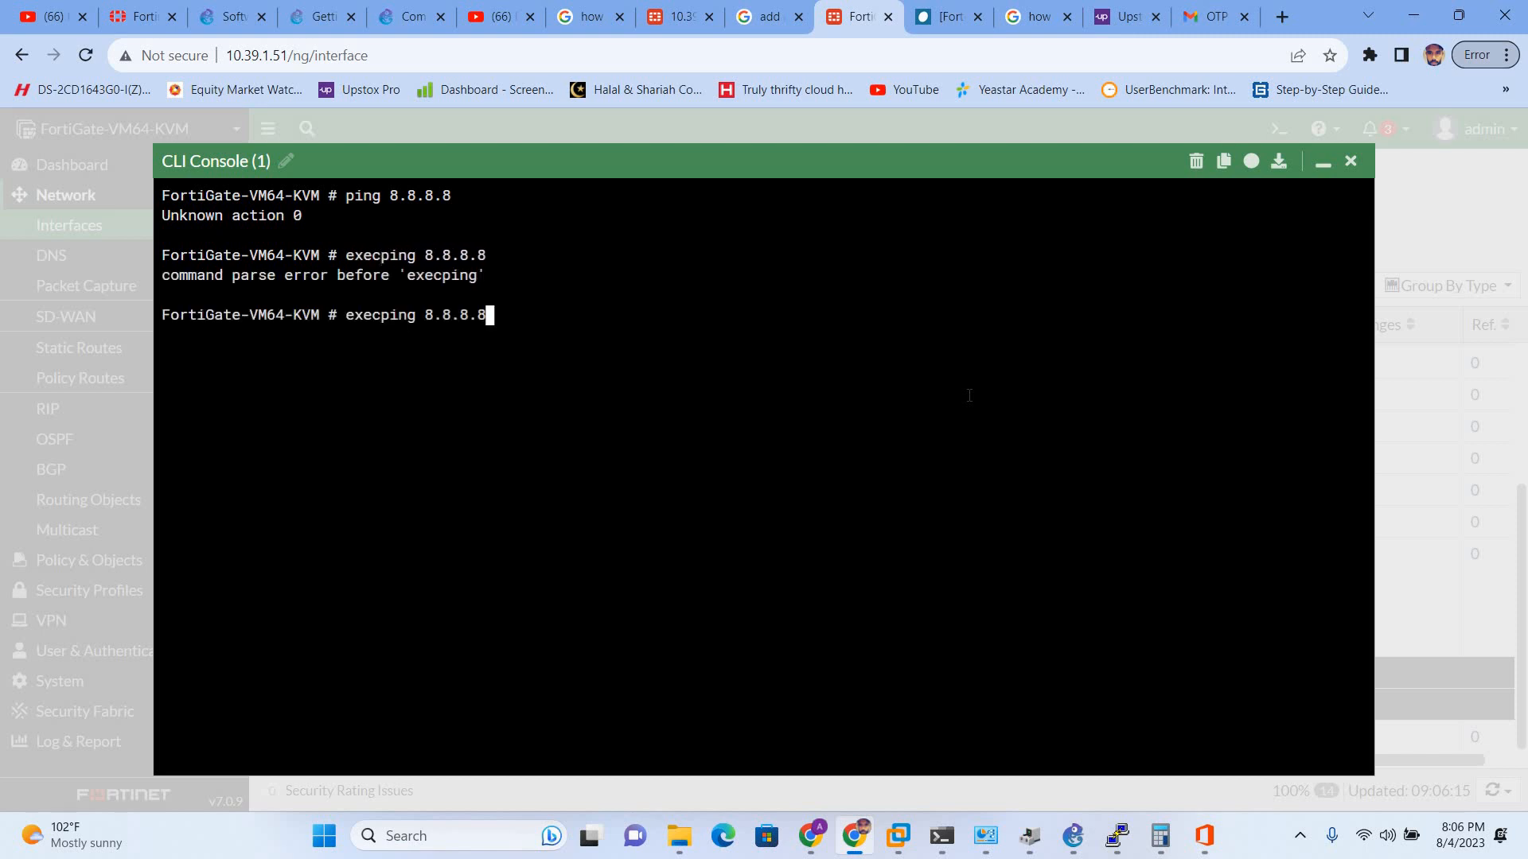
pyautogui.press('Left')
pyautogui.press('Left')
pyautogui.press('Left')
# - Run 'execute ping 8.8.8.8', which returns repeated sendto failed errors
pyautogui.click(1350, 161)
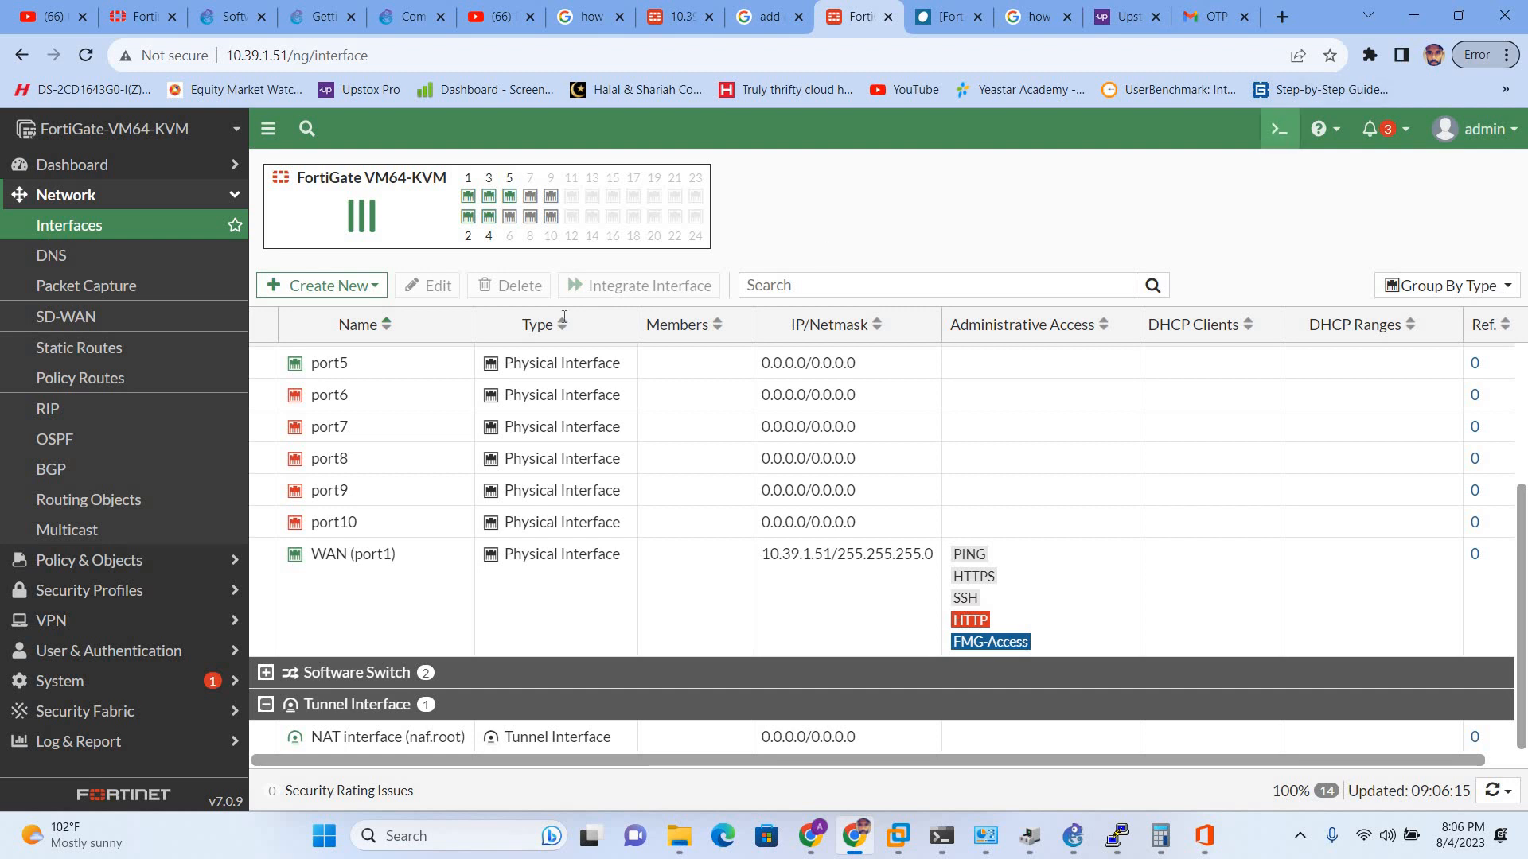
pyautogui.write('e')
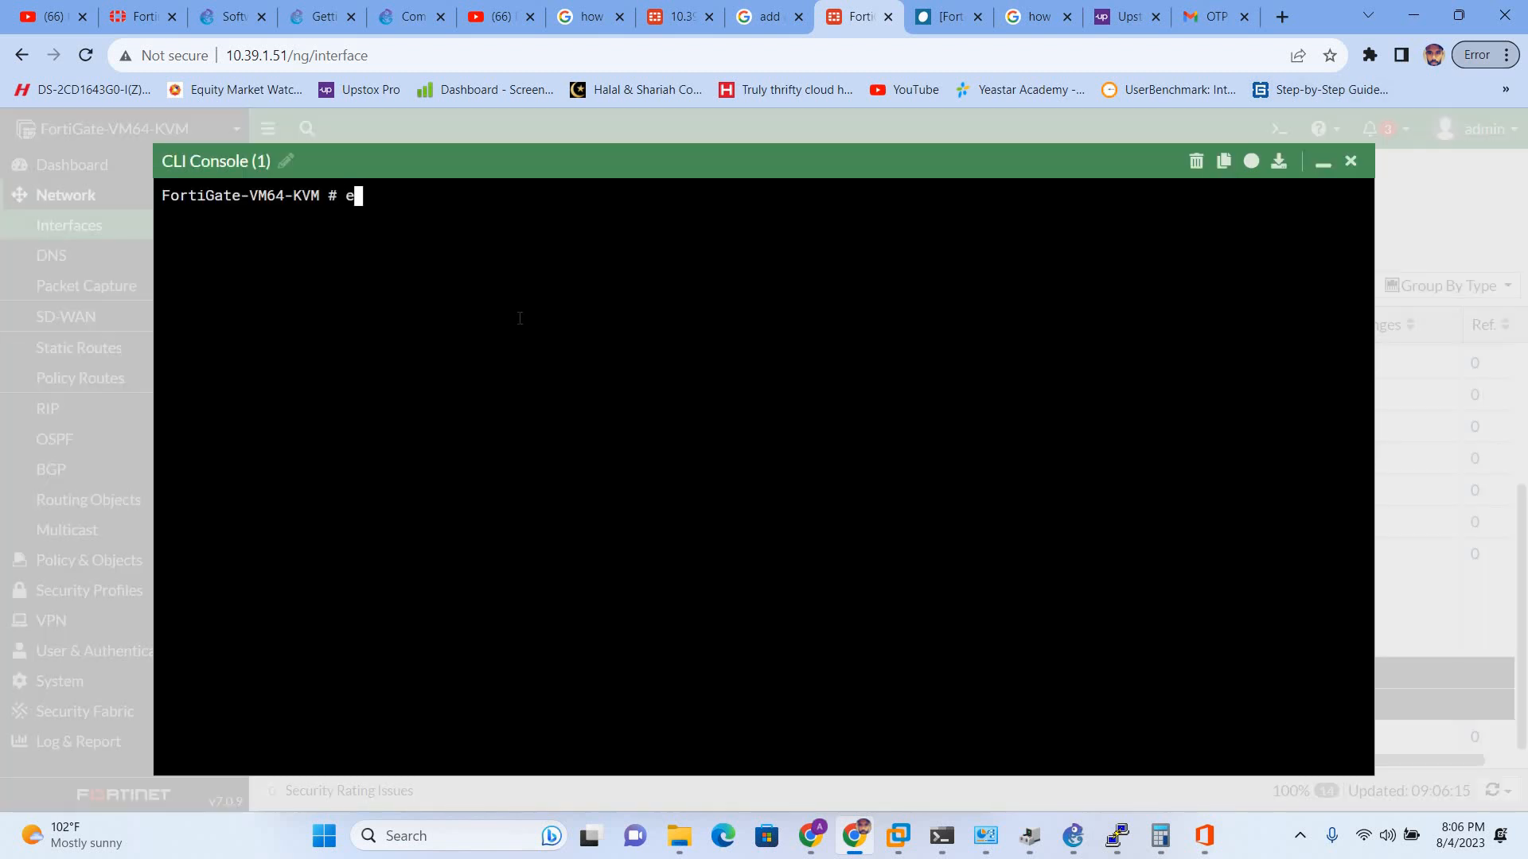
pyautogui.write('xecute ping 8.8.8.8')
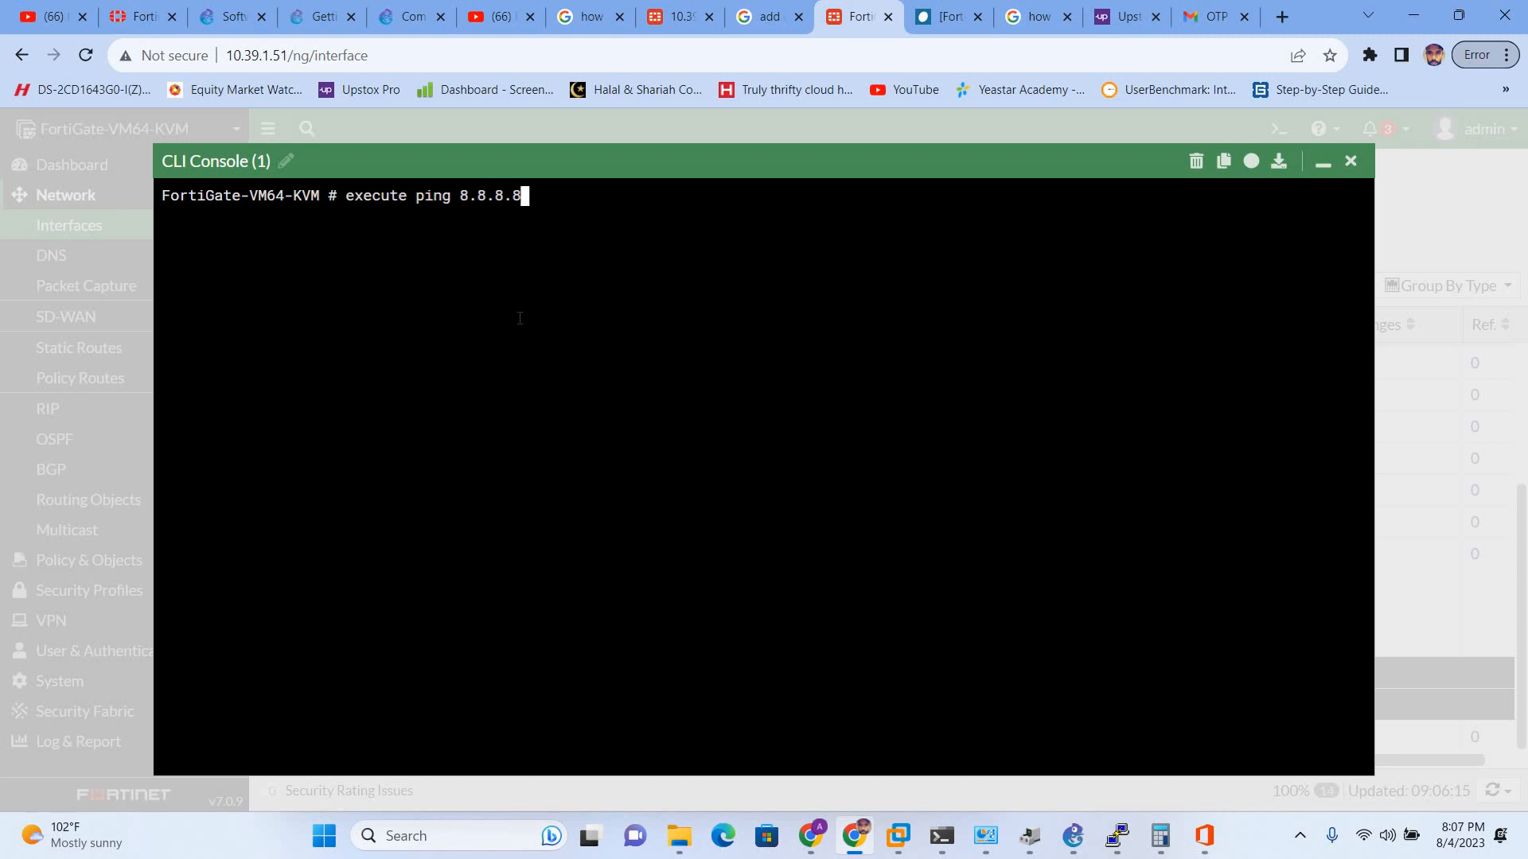
pyautogui.press('Return')
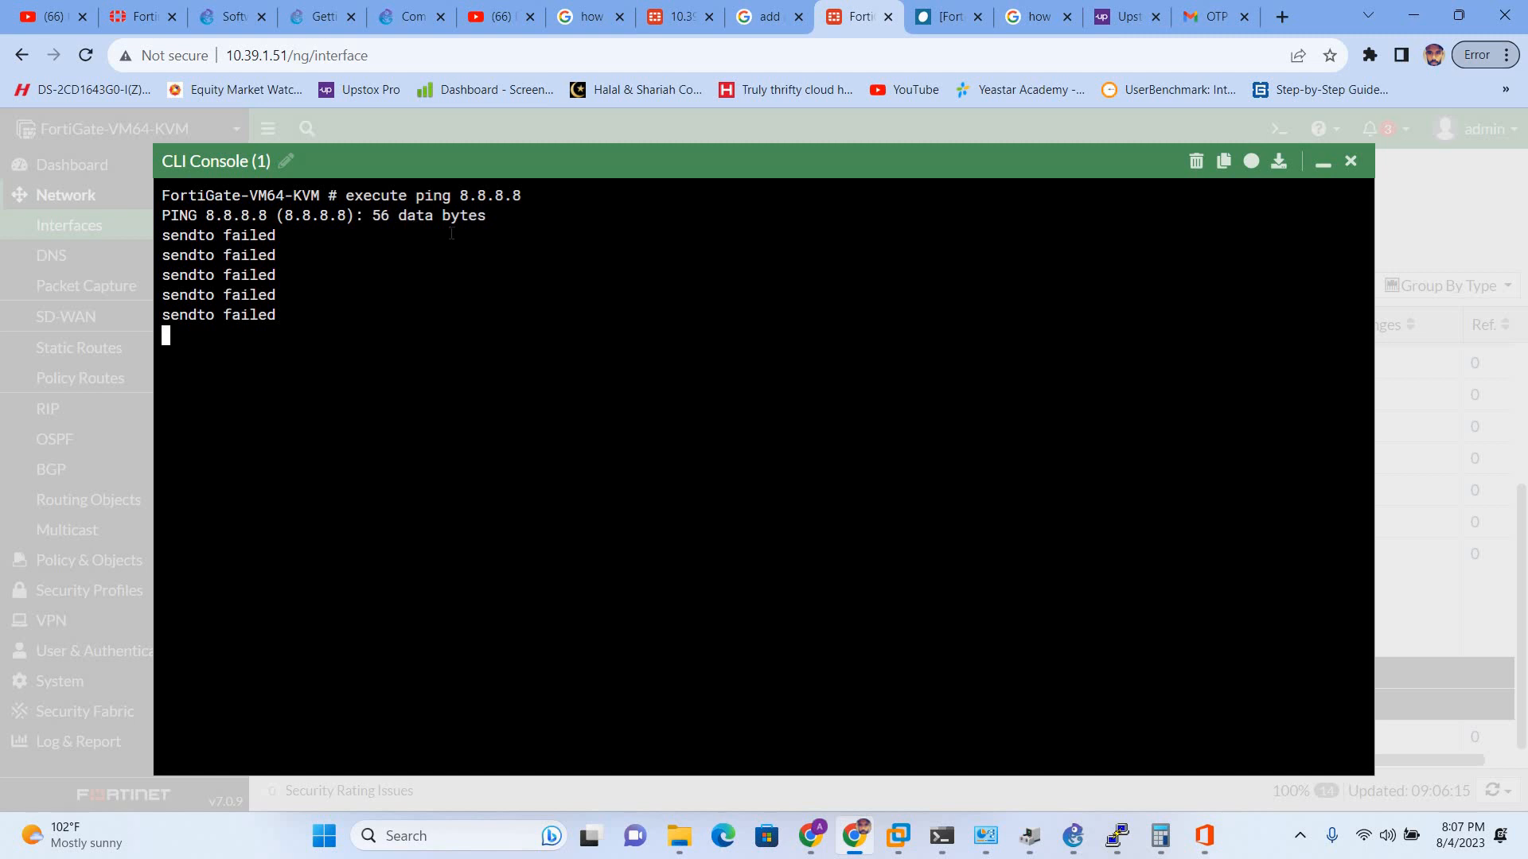
# - Close the console and go to Static Routes, starting and then cancelling a new route
pyautogui.click(1351, 163)
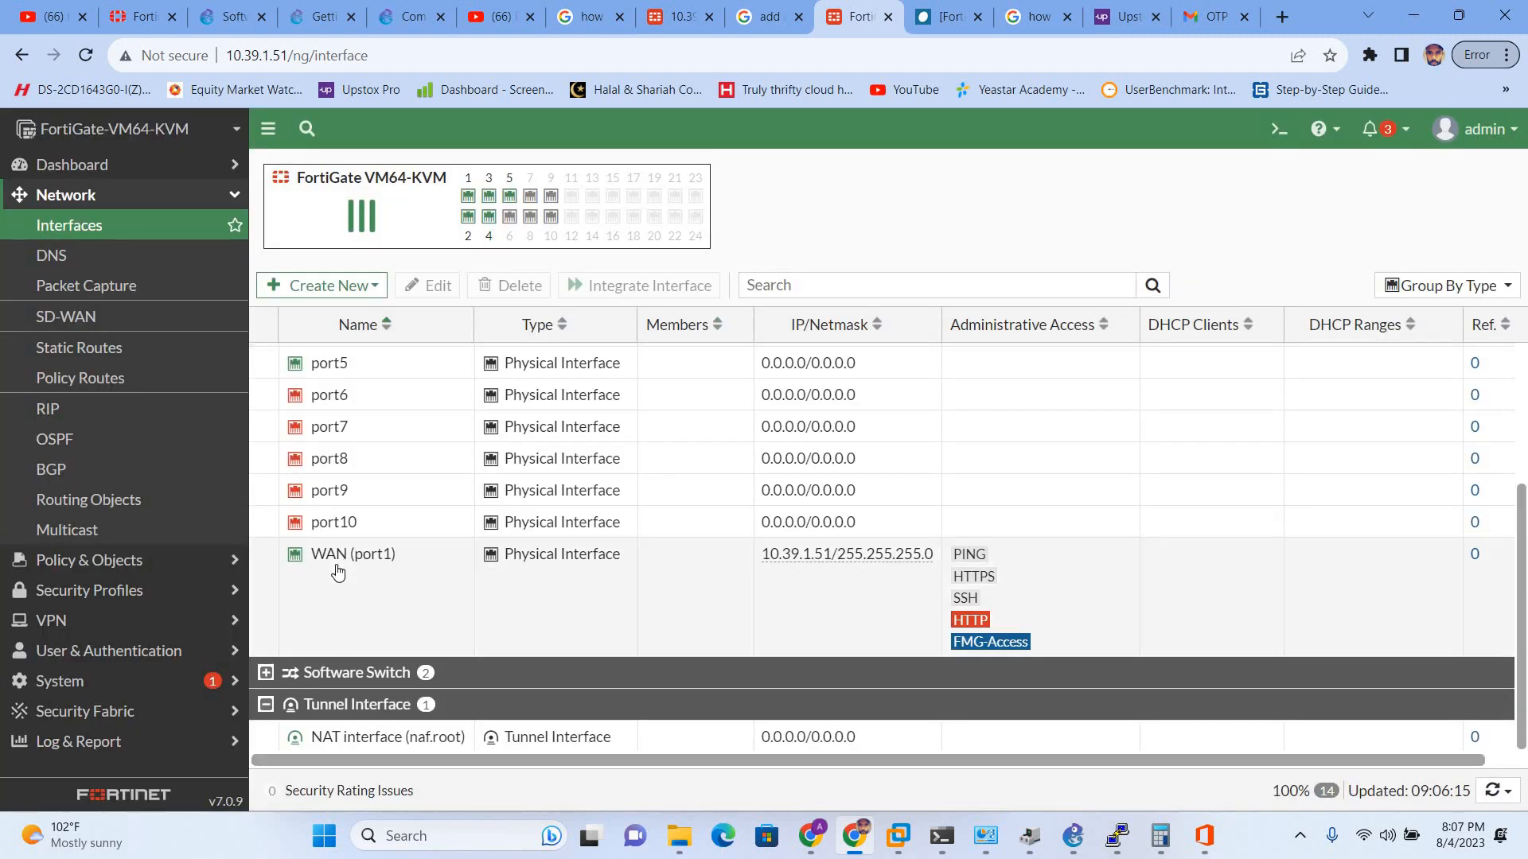
pyautogui.click(381, 592)
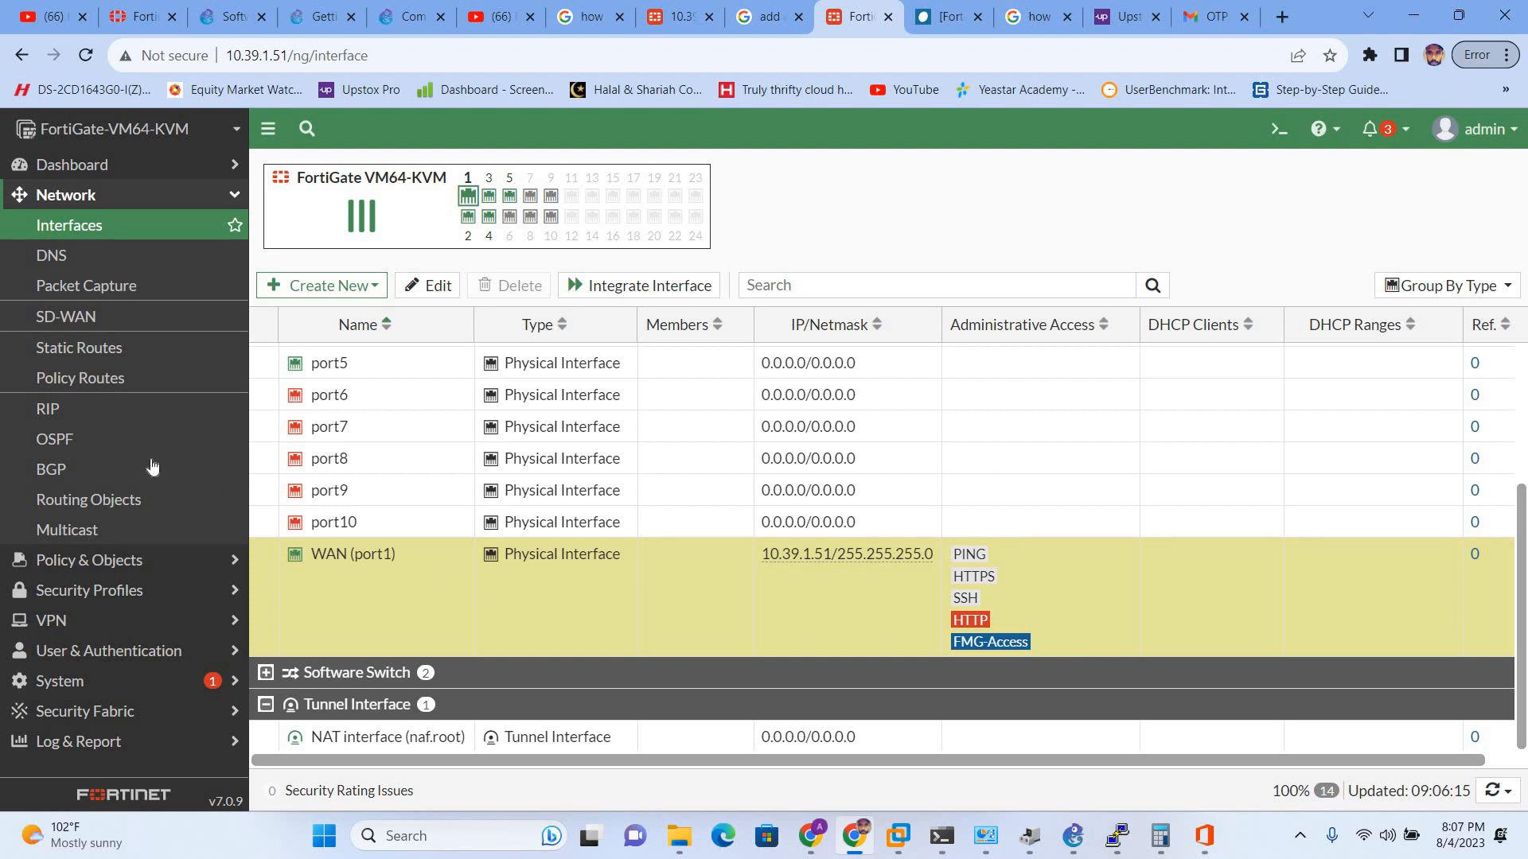
pyautogui.click(101, 362)
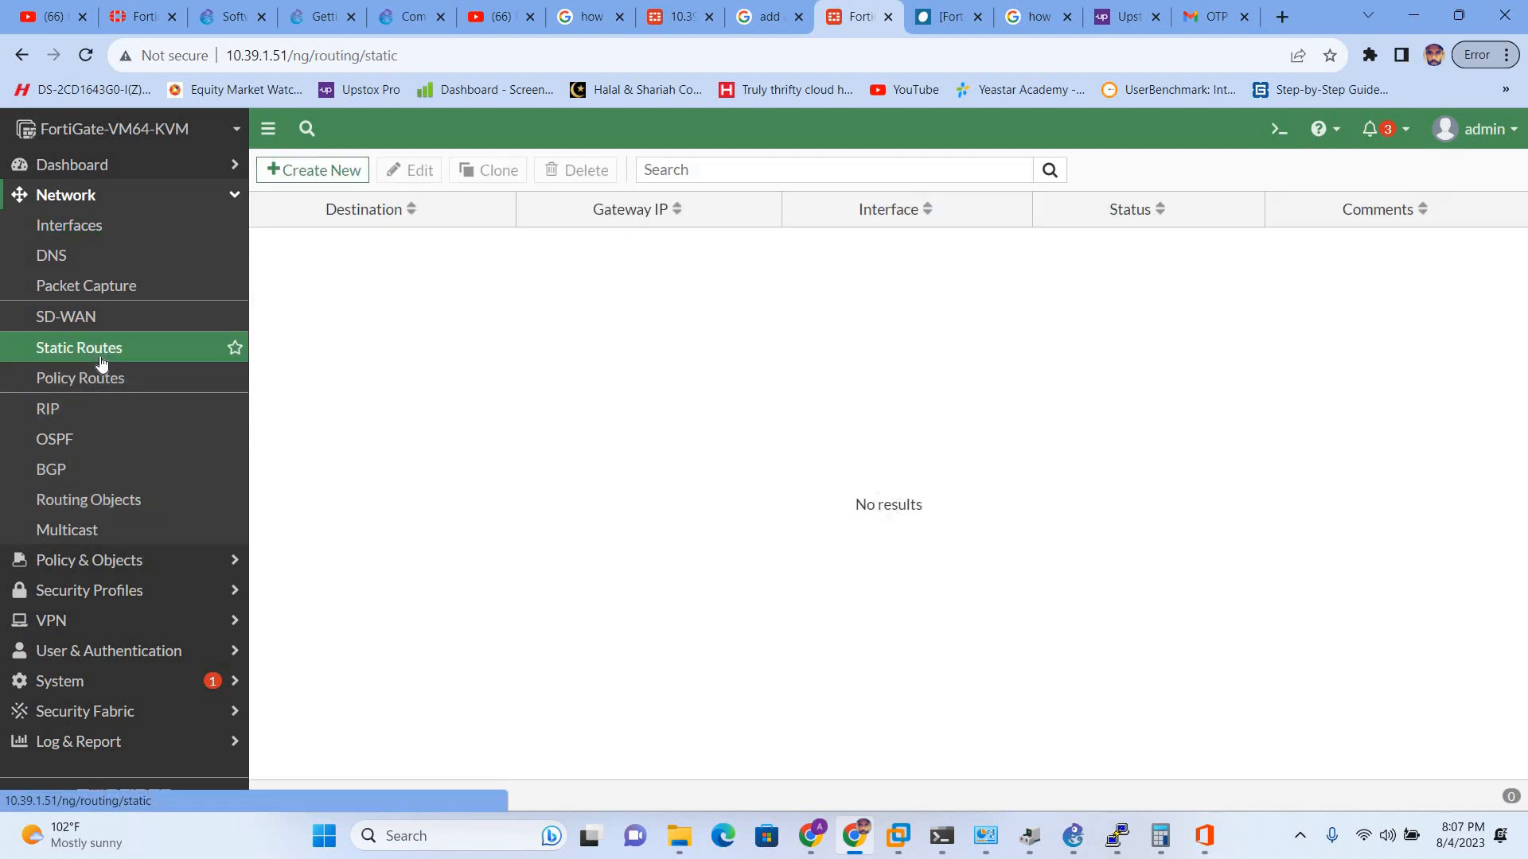
pyautogui.click(323, 172)
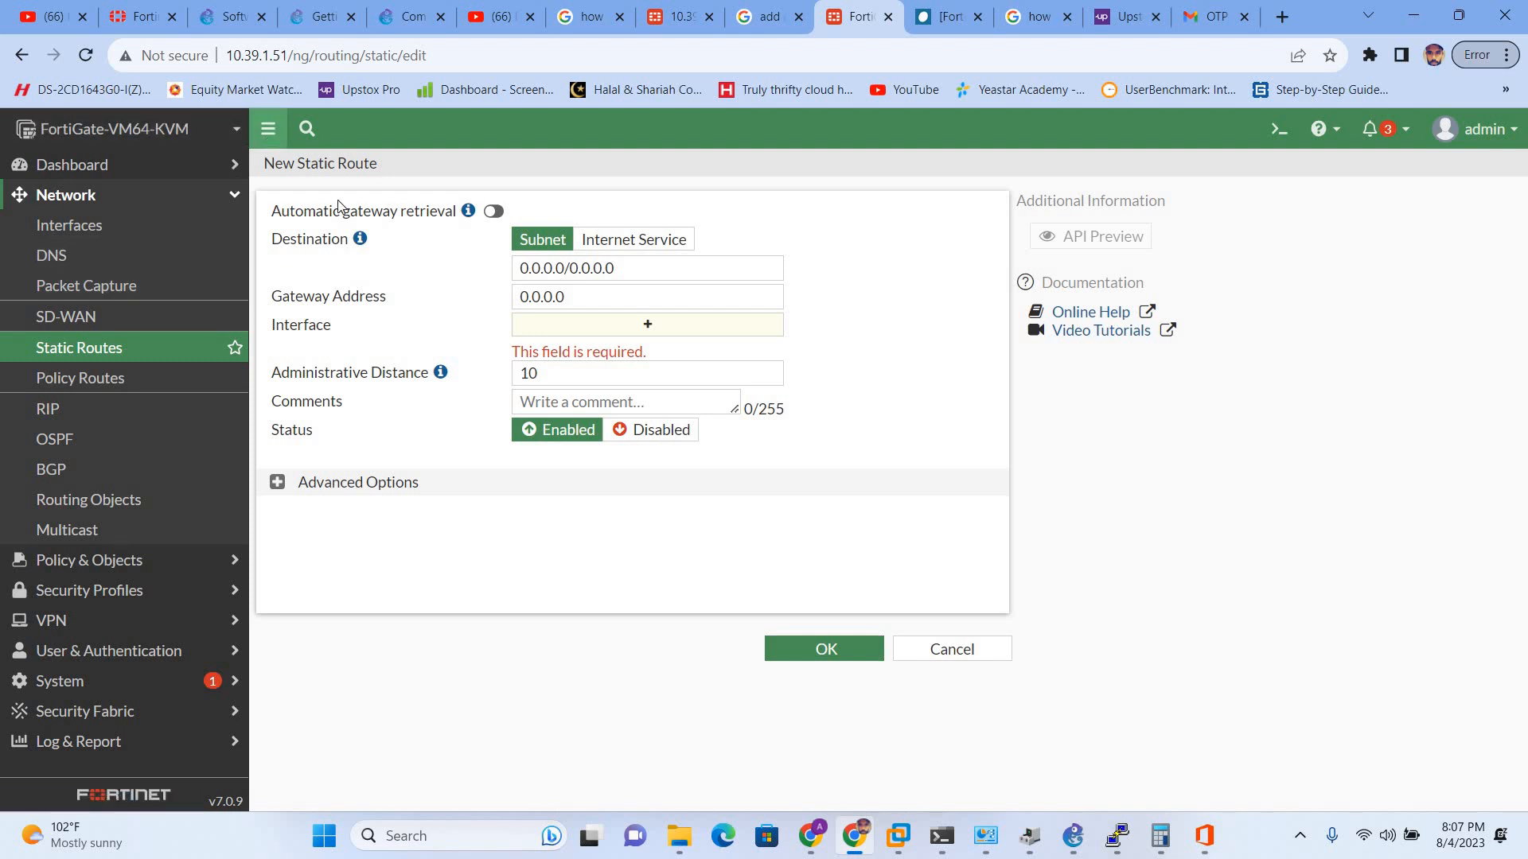
pyautogui.click(836, 662)
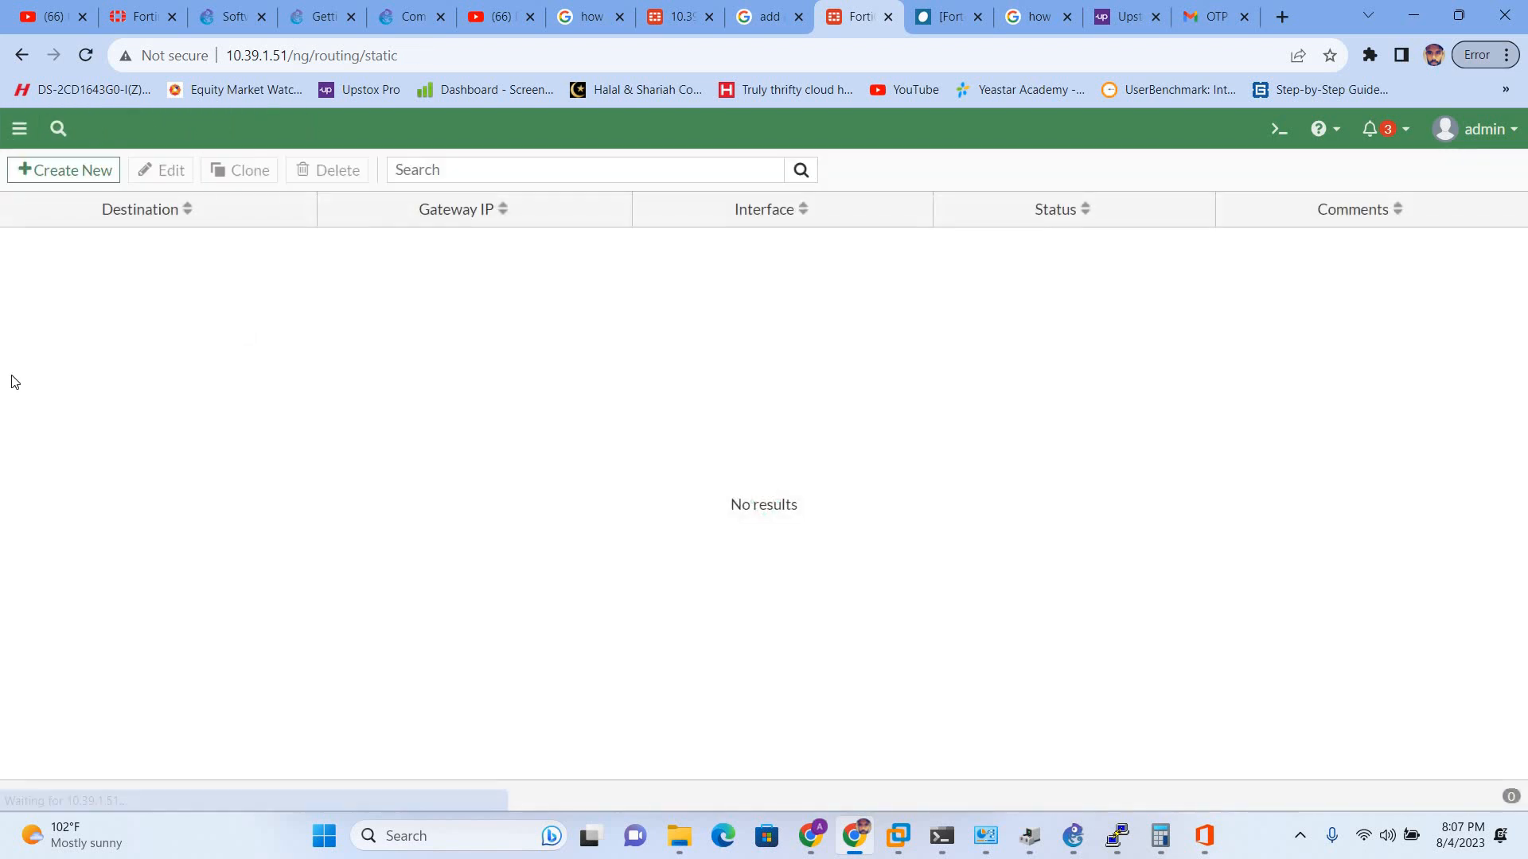
# - Create default route 0.0.0.0/0 via gateway 10.39.1.1 on WAN (port1) and save it
pyautogui.click(20, 129)
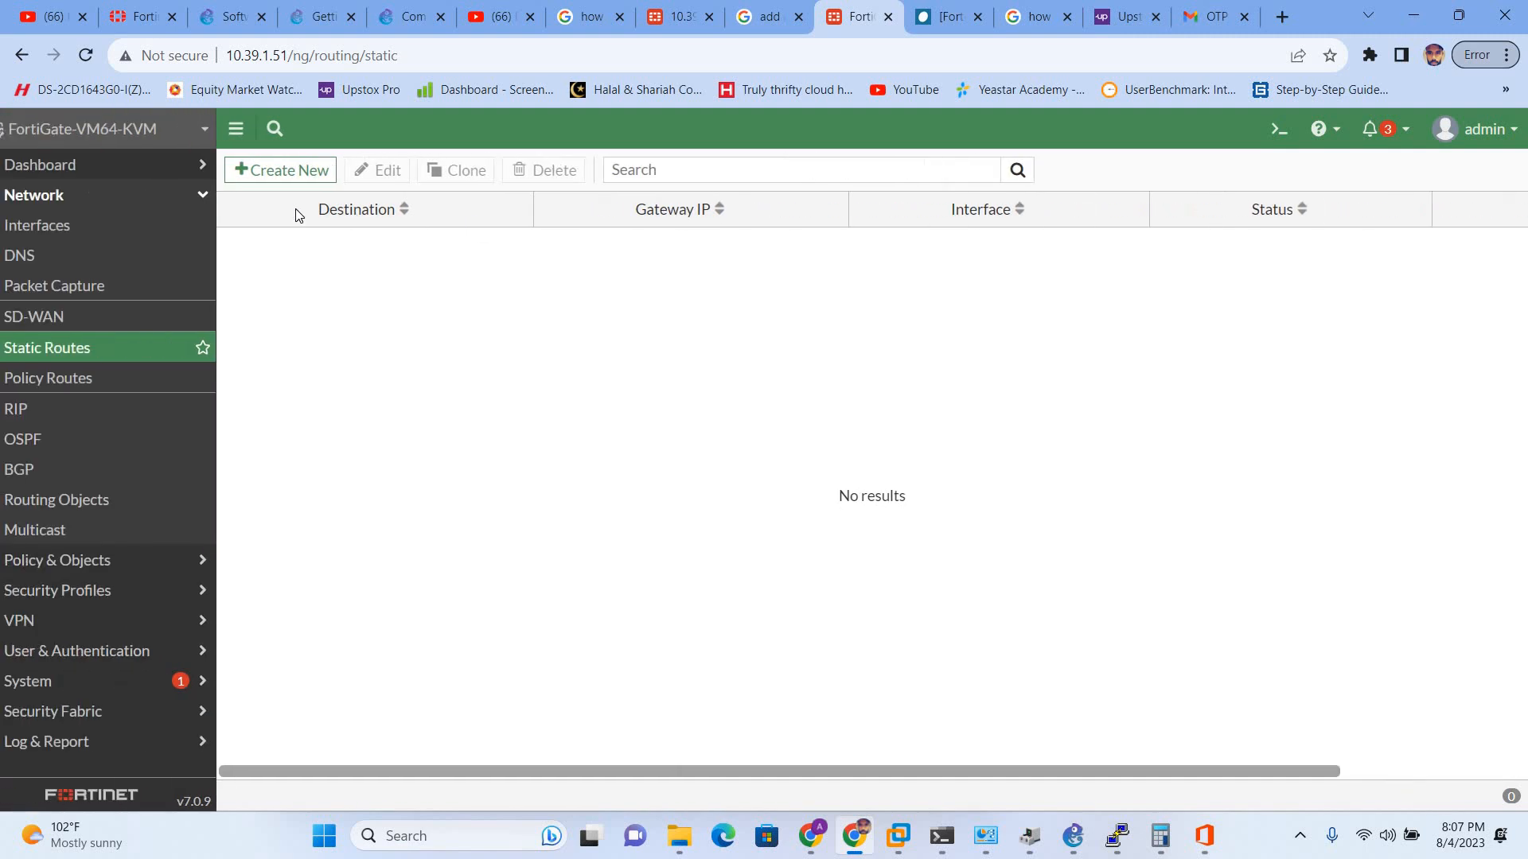
pyautogui.click(311, 170)
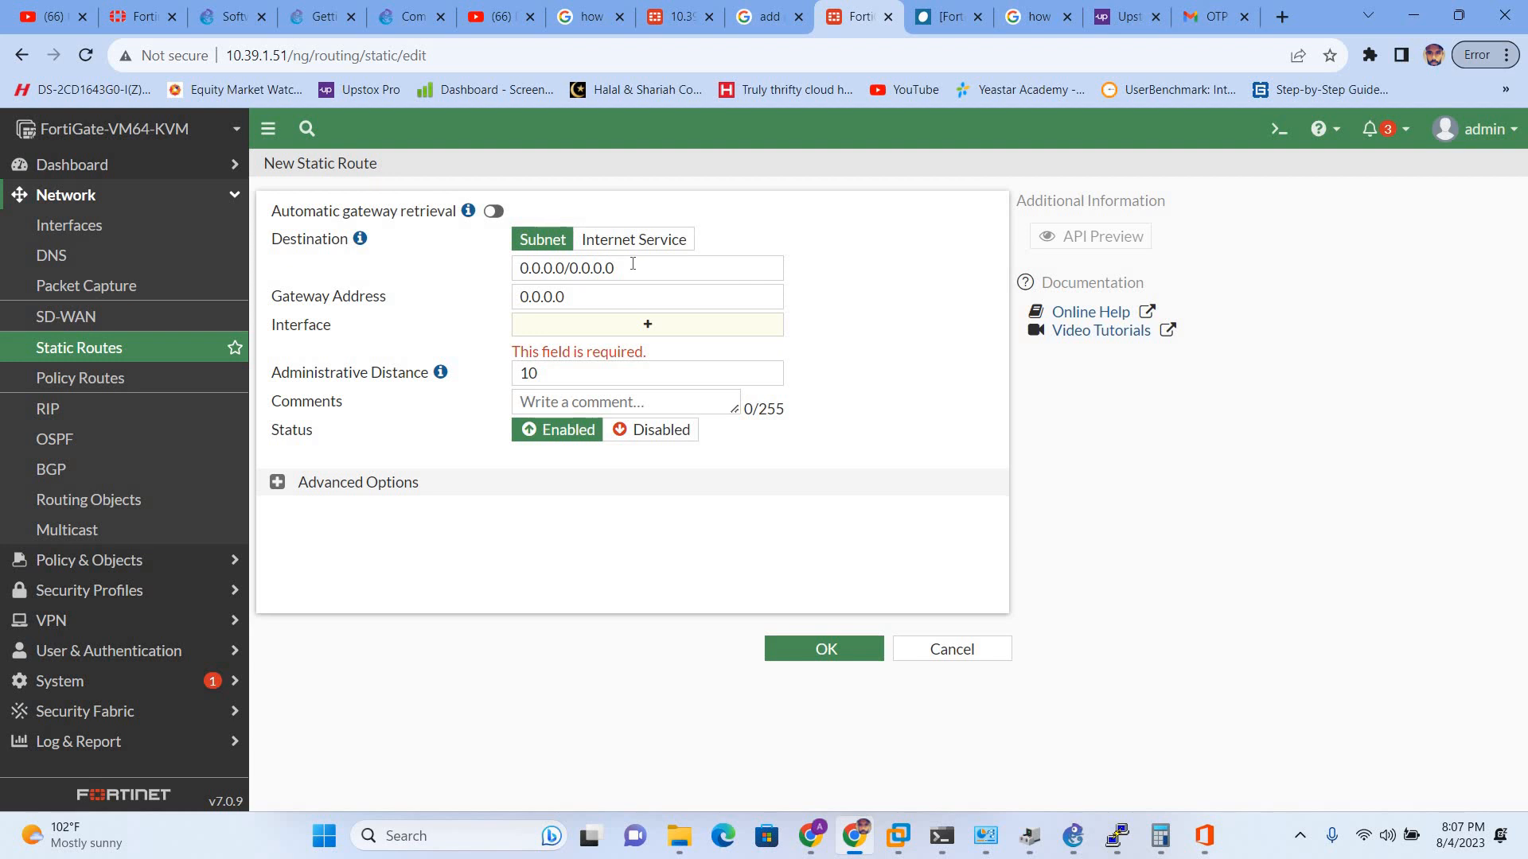
pyautogui.moveTo(633, 263); pyautogui.dragTo(476, 273)
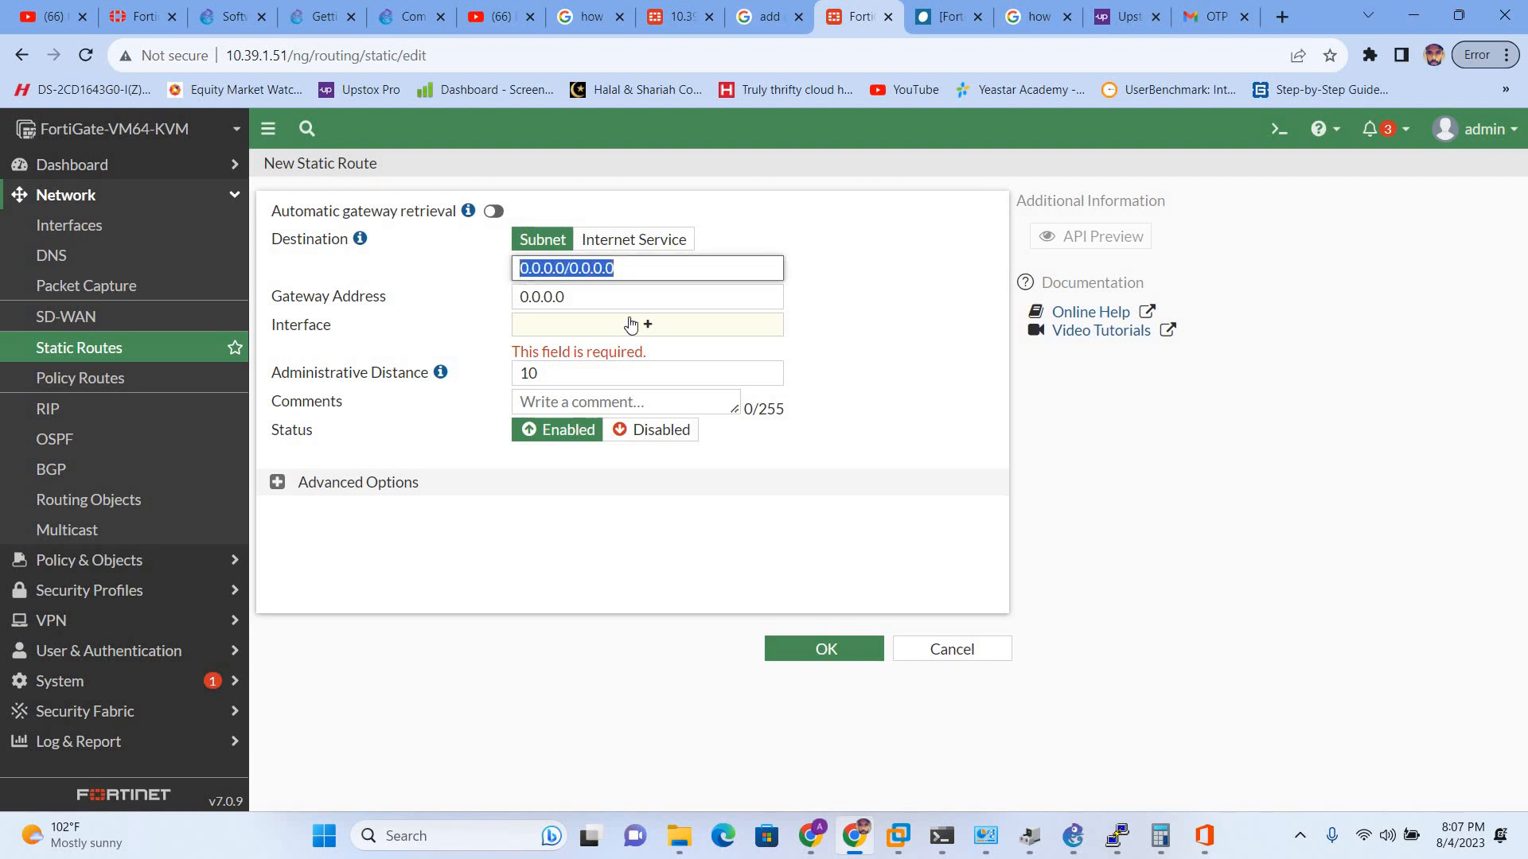
pyautogui.press('Tab')
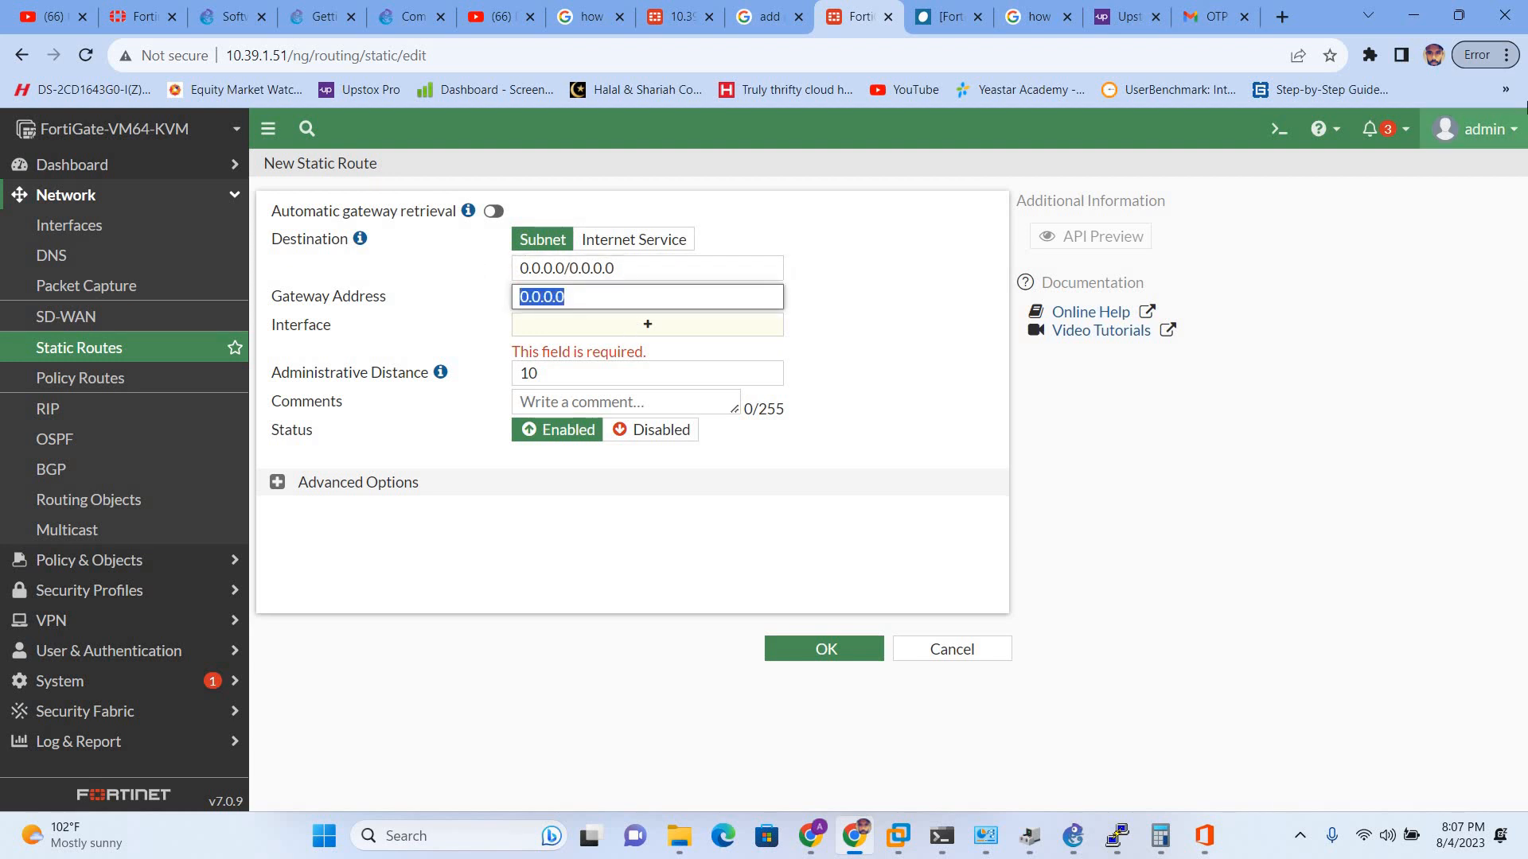
pyautogui.write('10.39.1')
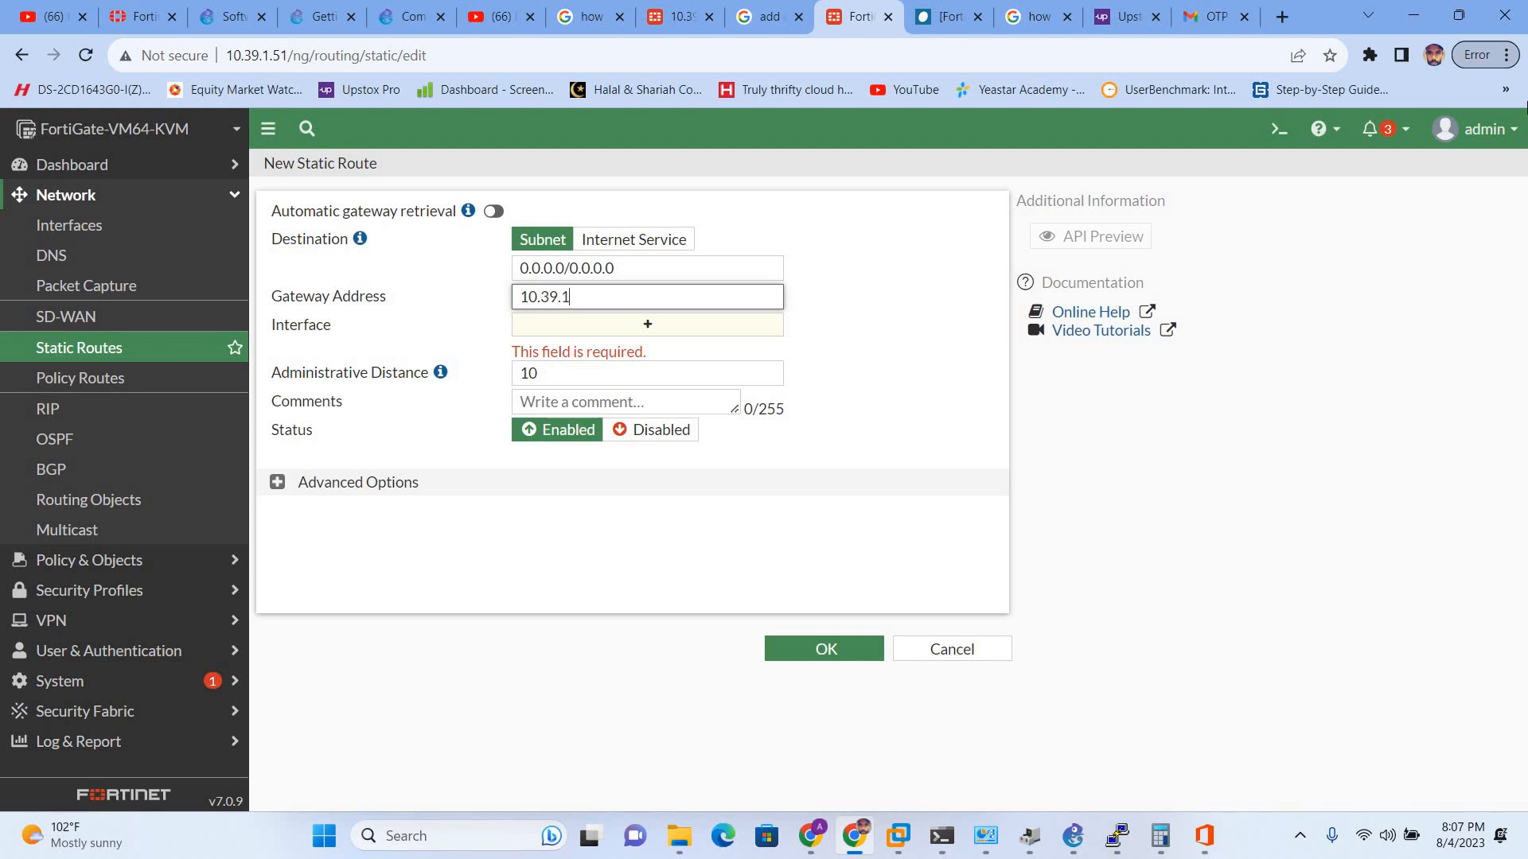
pyautogui.write('.1')
pyautogui.click(607, 327)
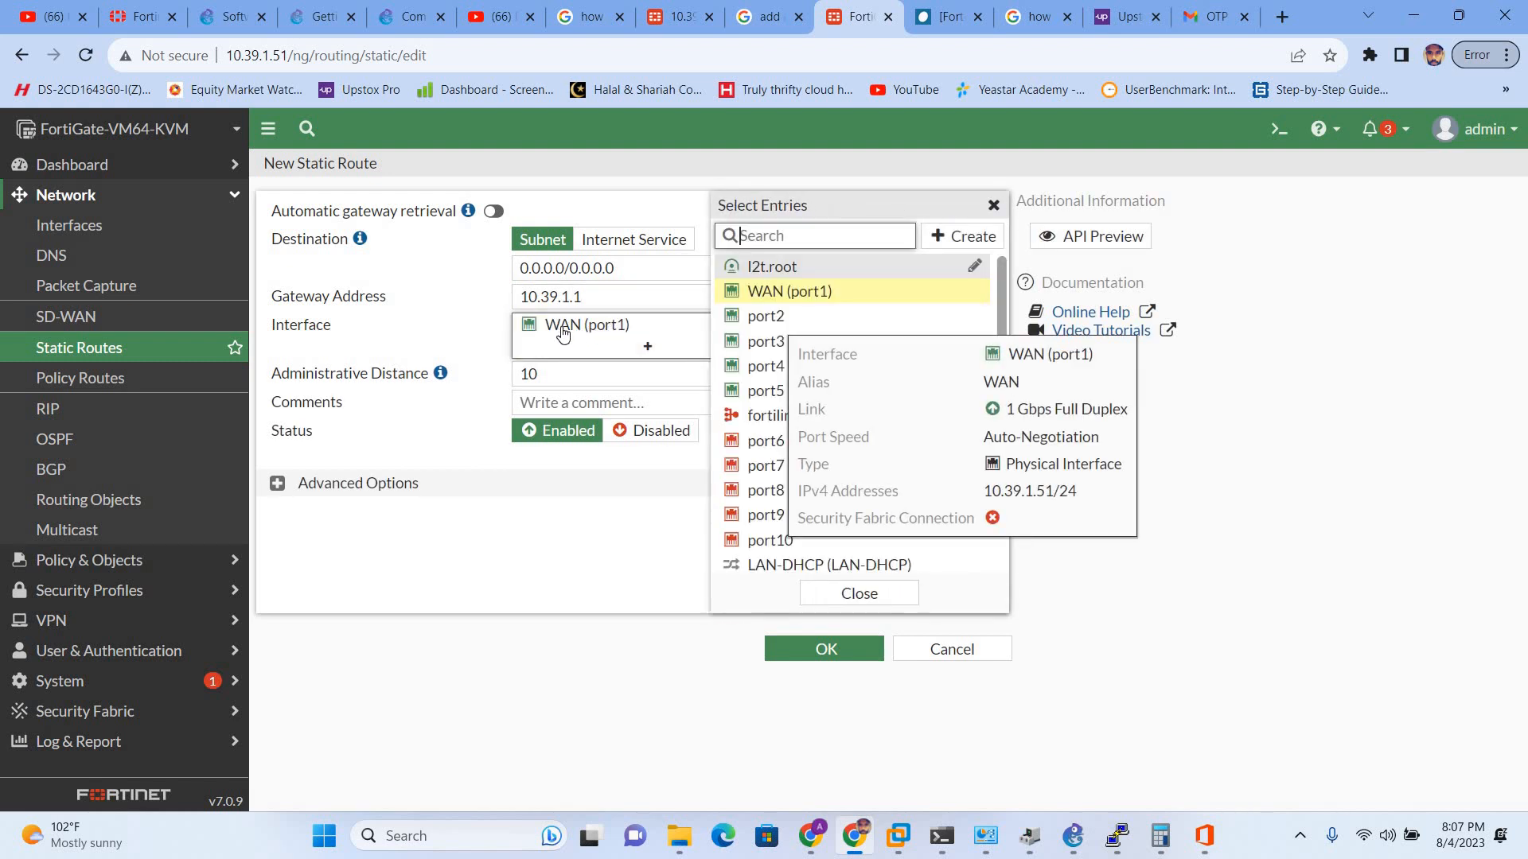
pyautogui.click(755, 293)
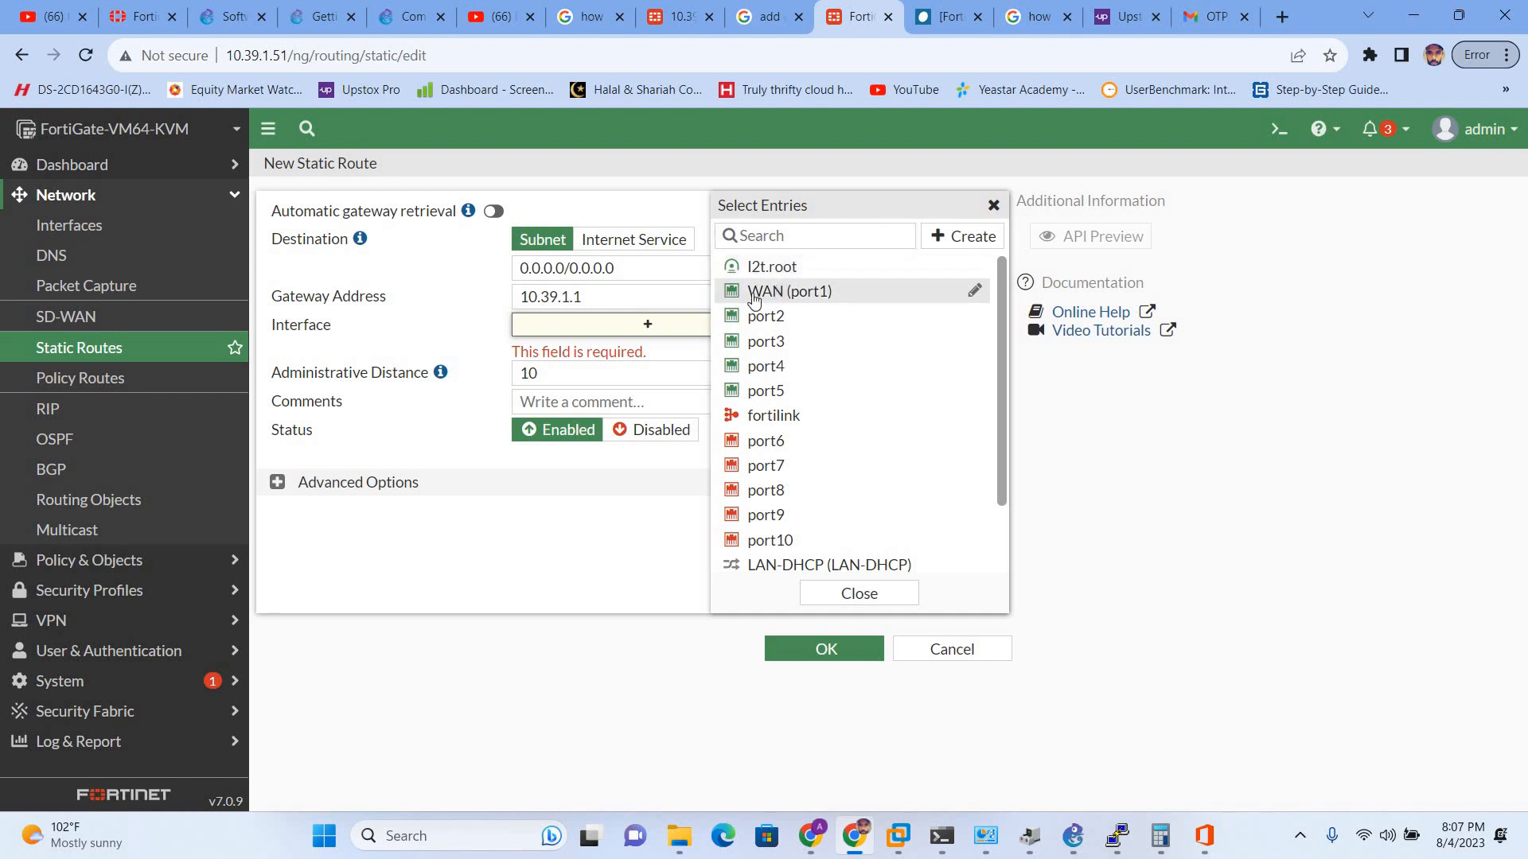
pyautogui.click(778, 291)
pyautogui.click(459, 347)
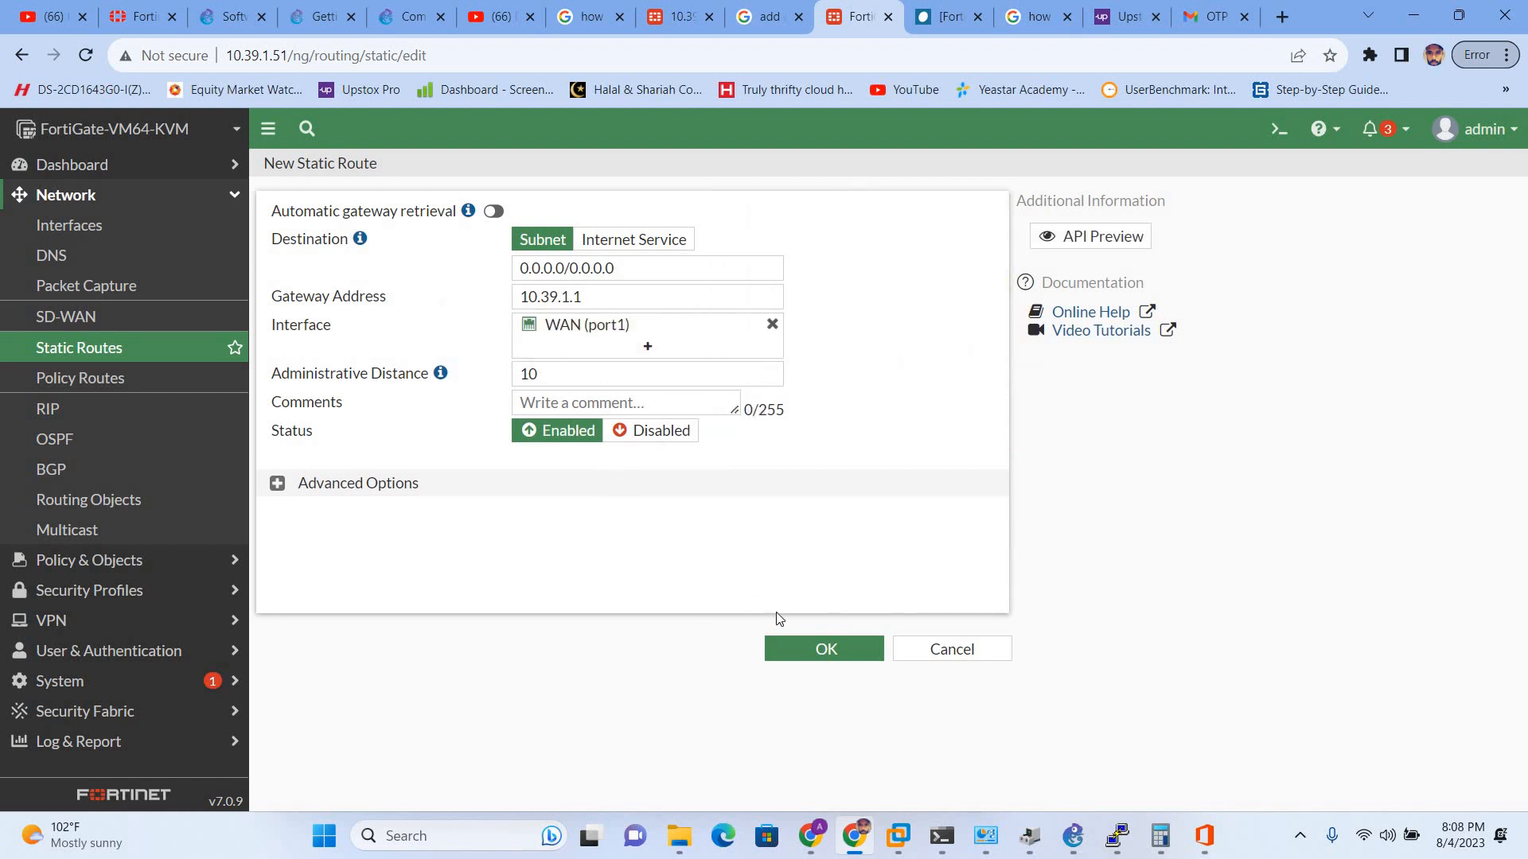
pyautogui.click(818, 652)
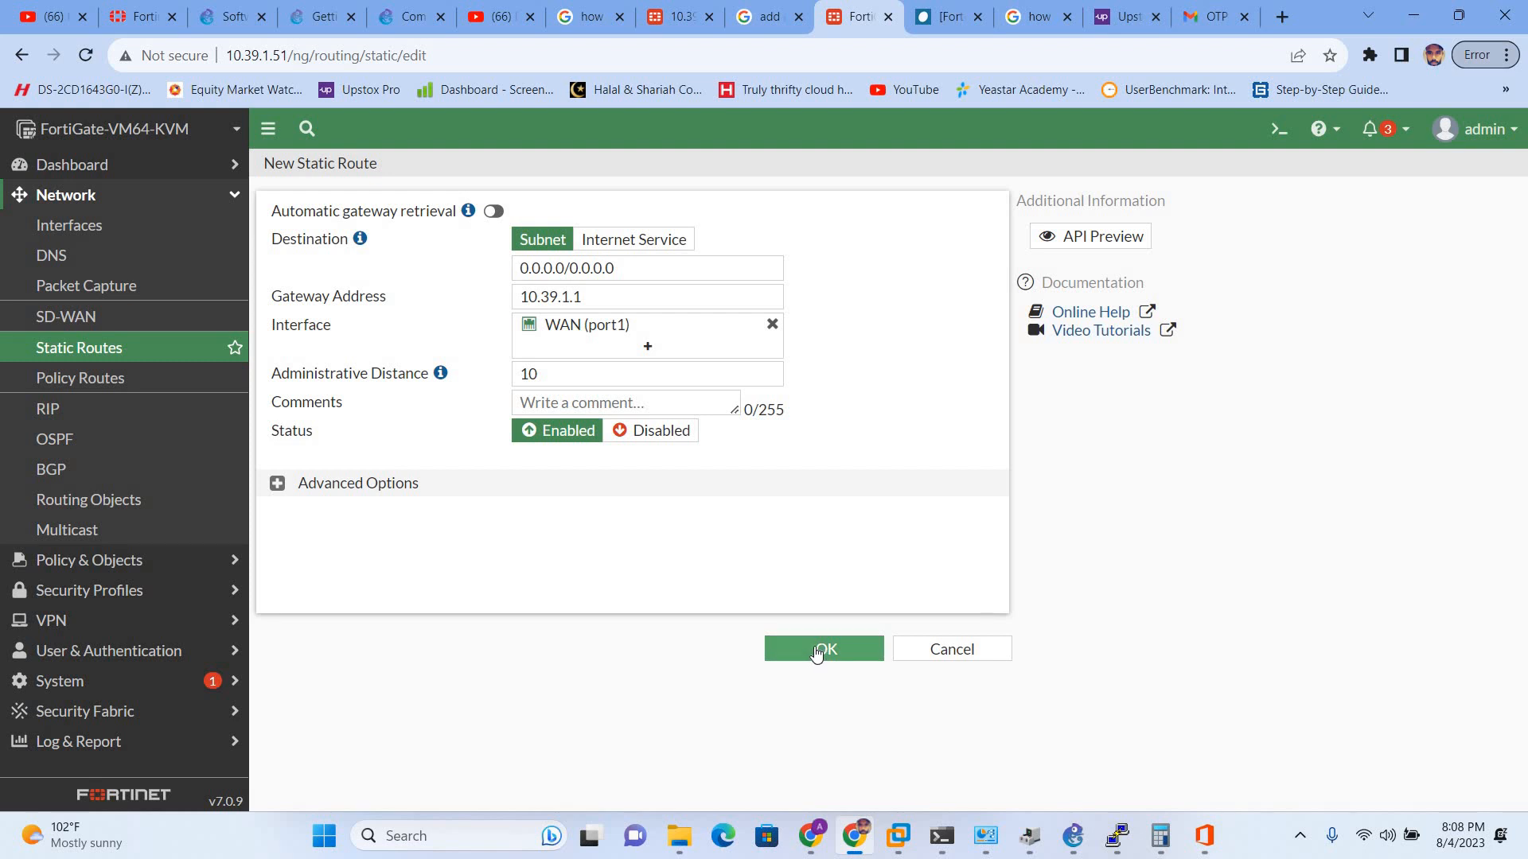
pyautogui.click(816, 651)
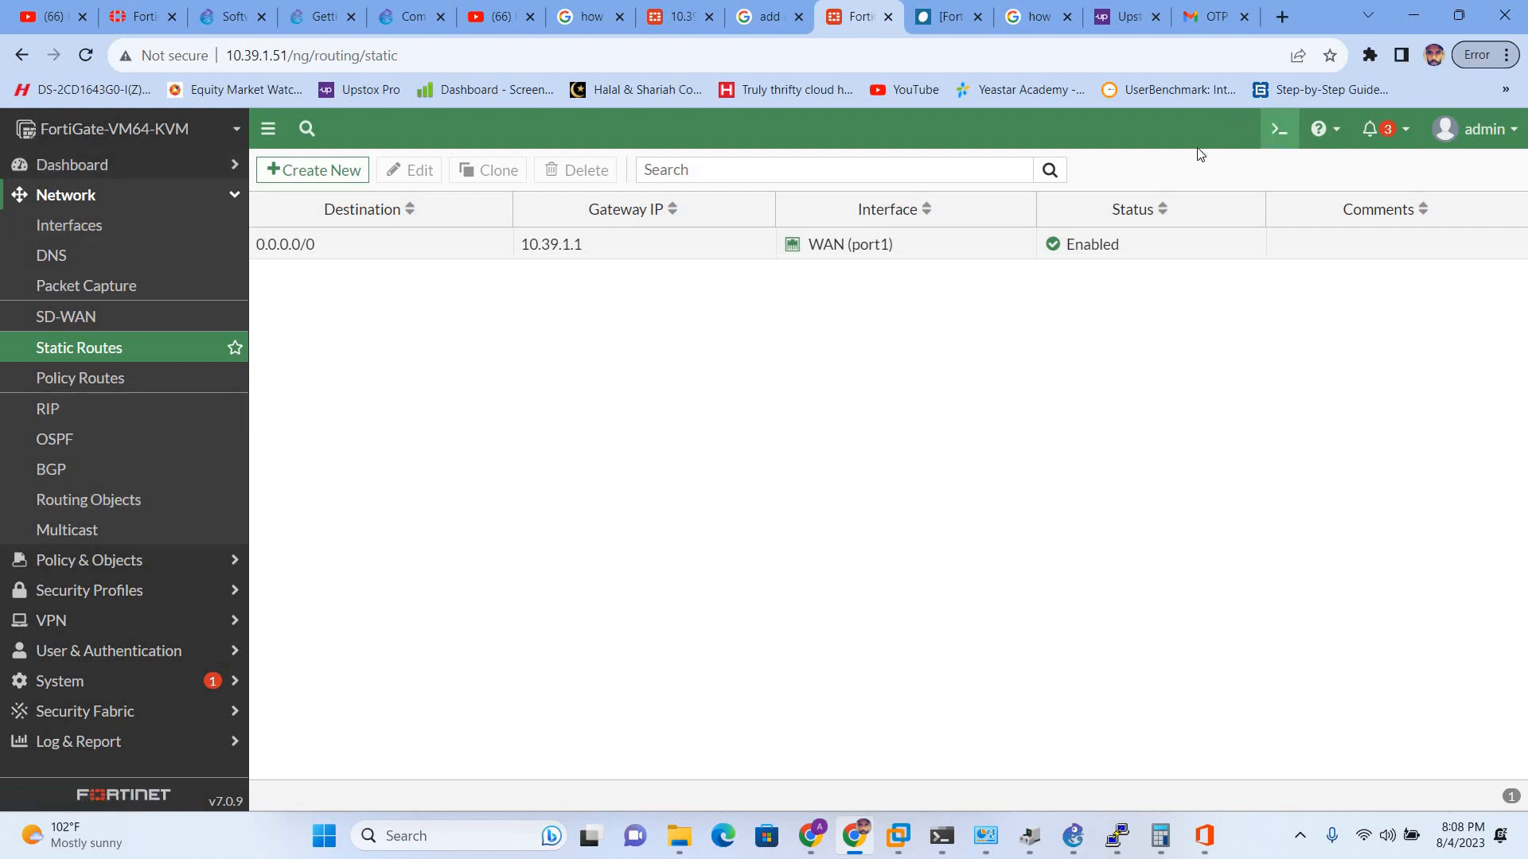
pyautogui.click(1279, 128)
pyautogui.write('ex')
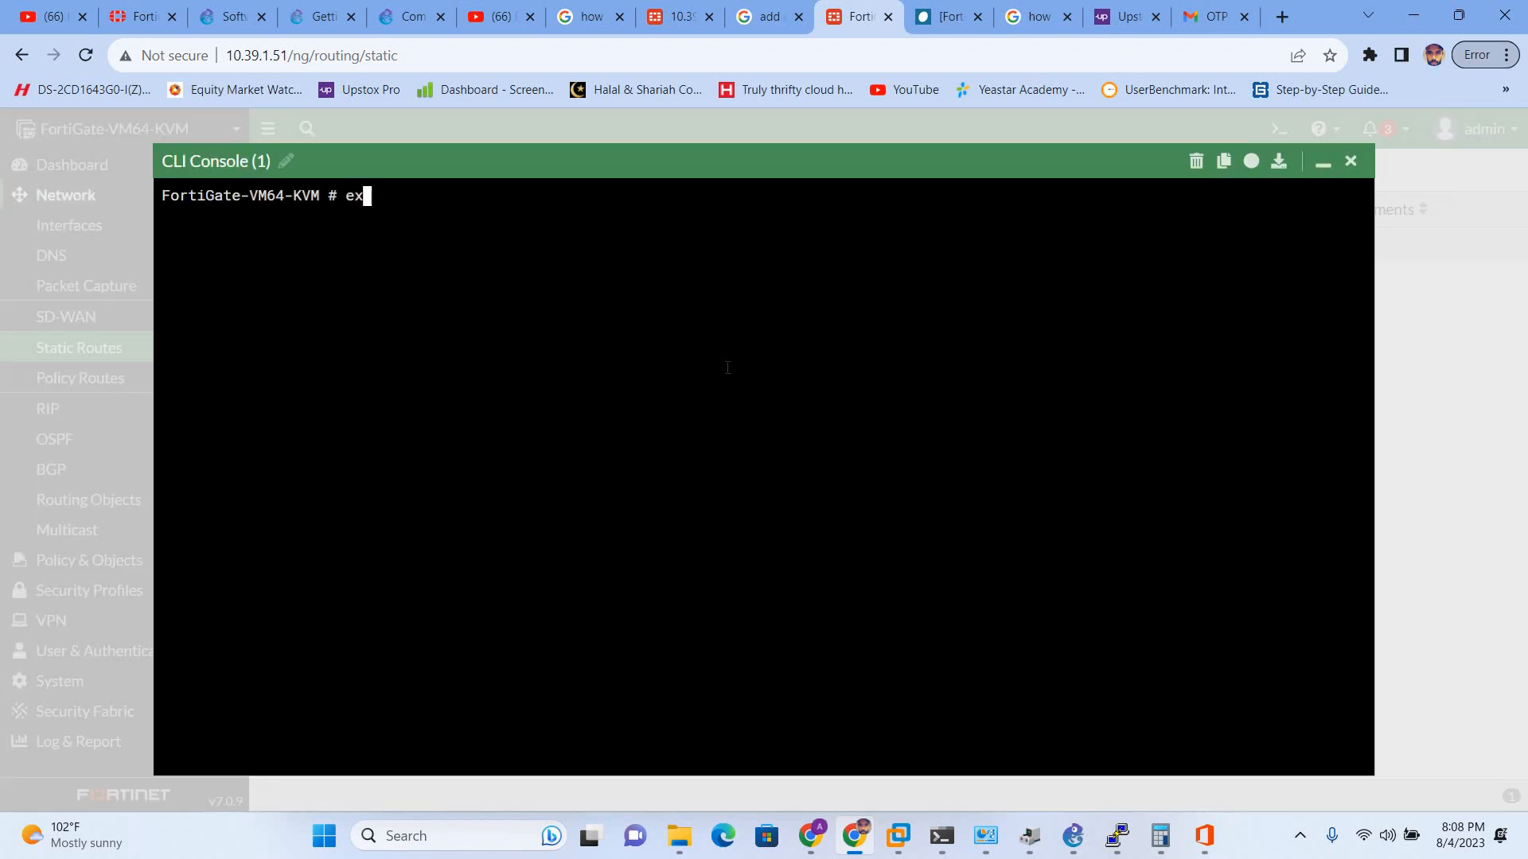
pyautogui.write('ecute ping 8.8.8.8')
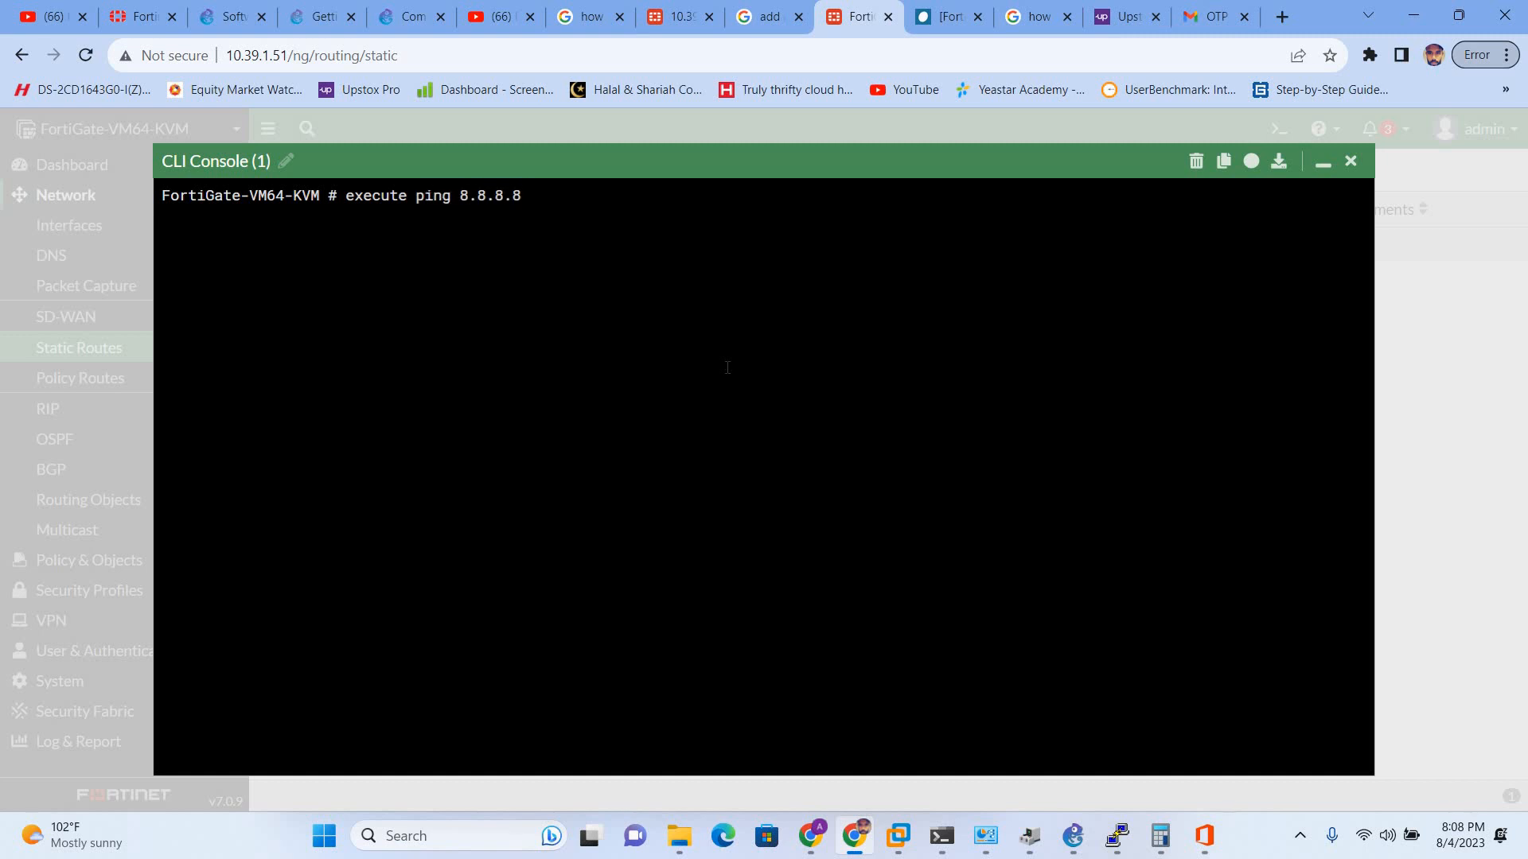
pyautogui.press('Return')
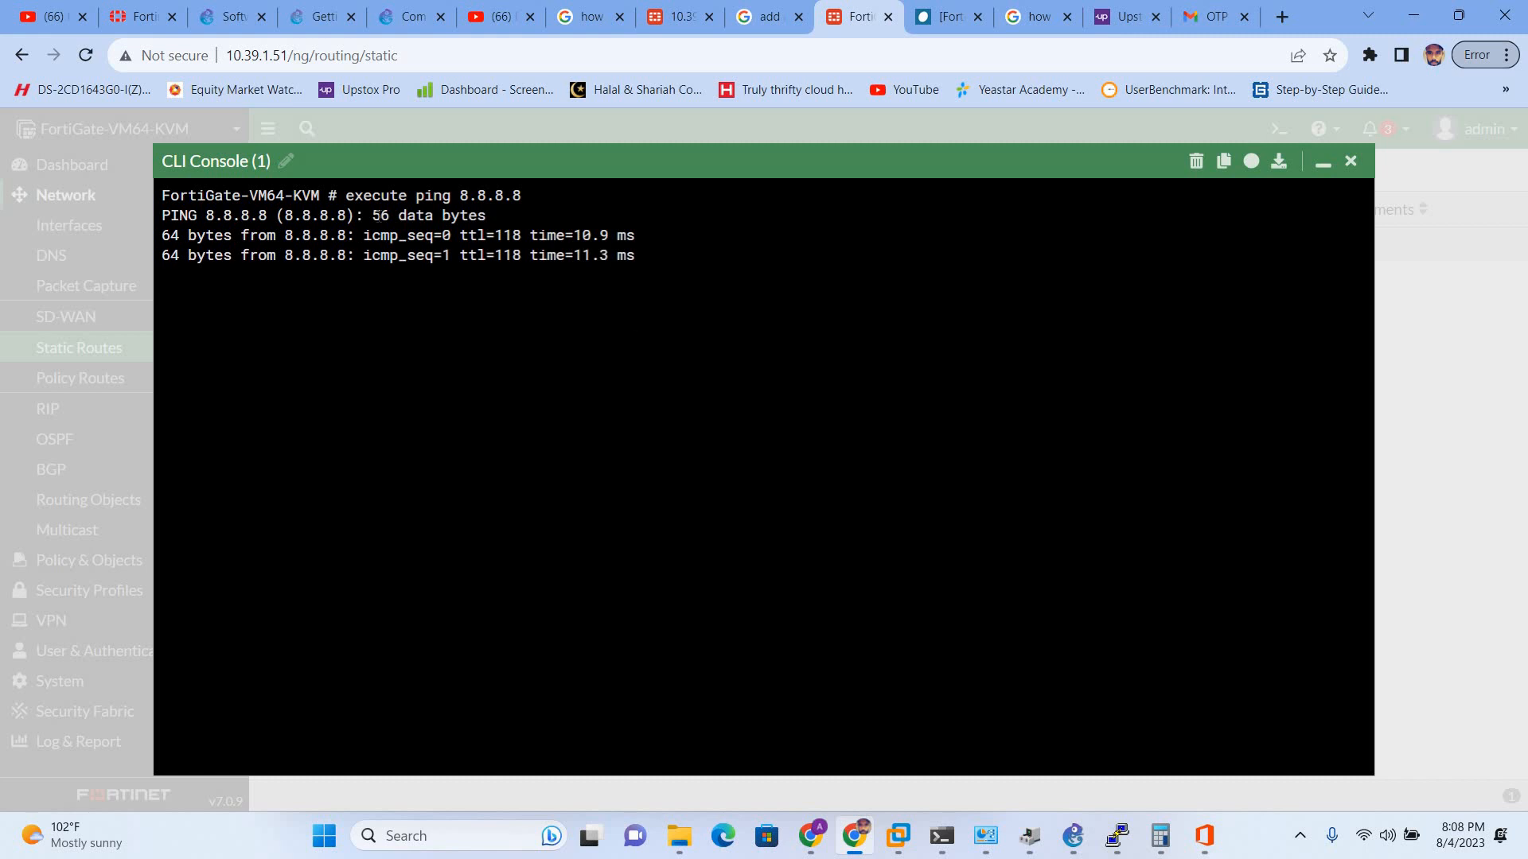
pyautogui.moveTo(462, 238); pyautogui.dragTo(525, 243)
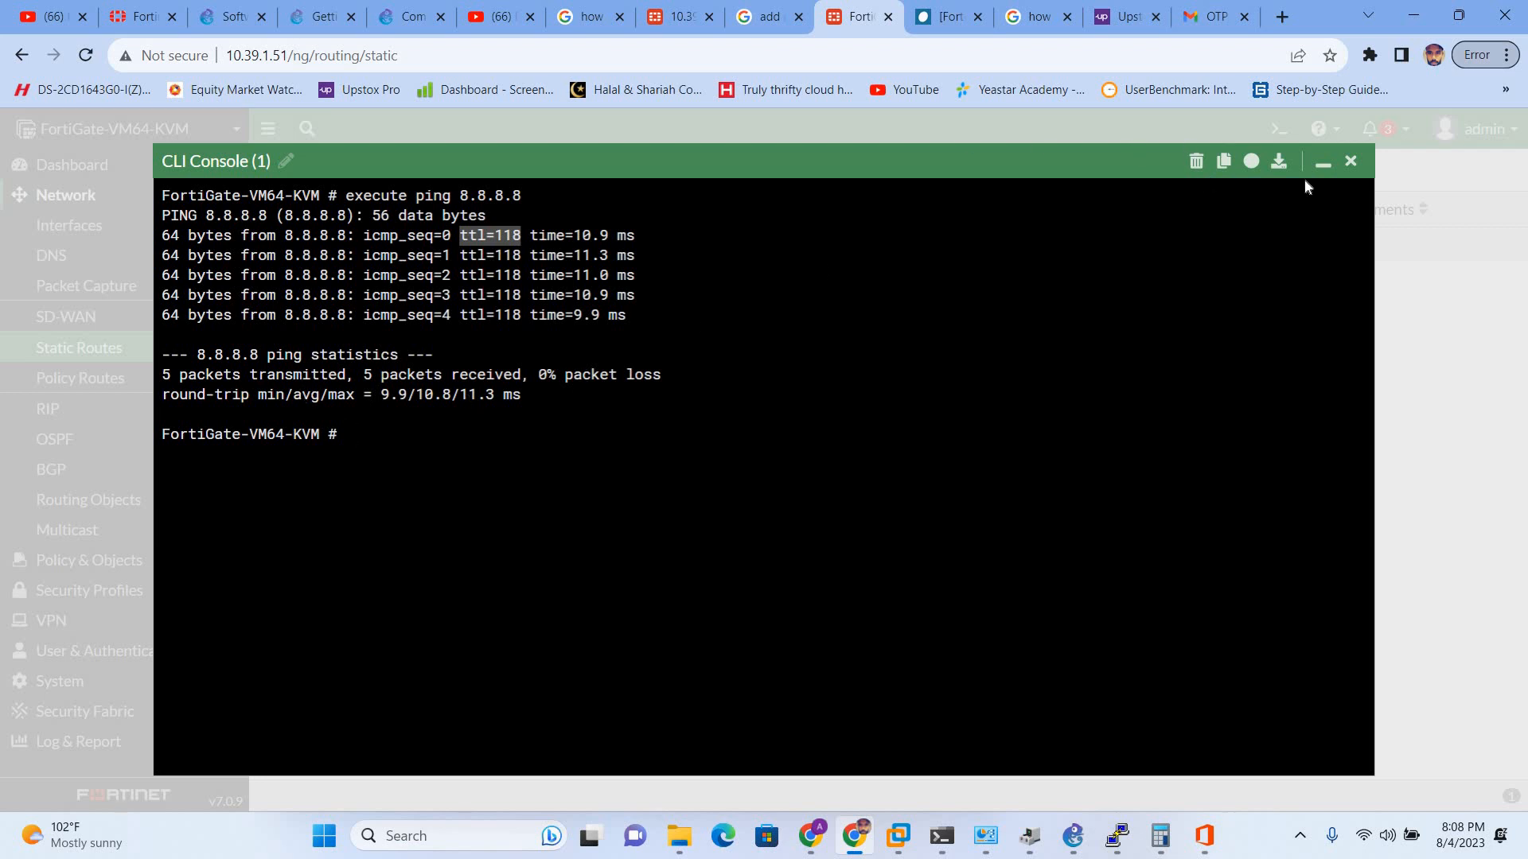
pyautogui.click(1350, 161)
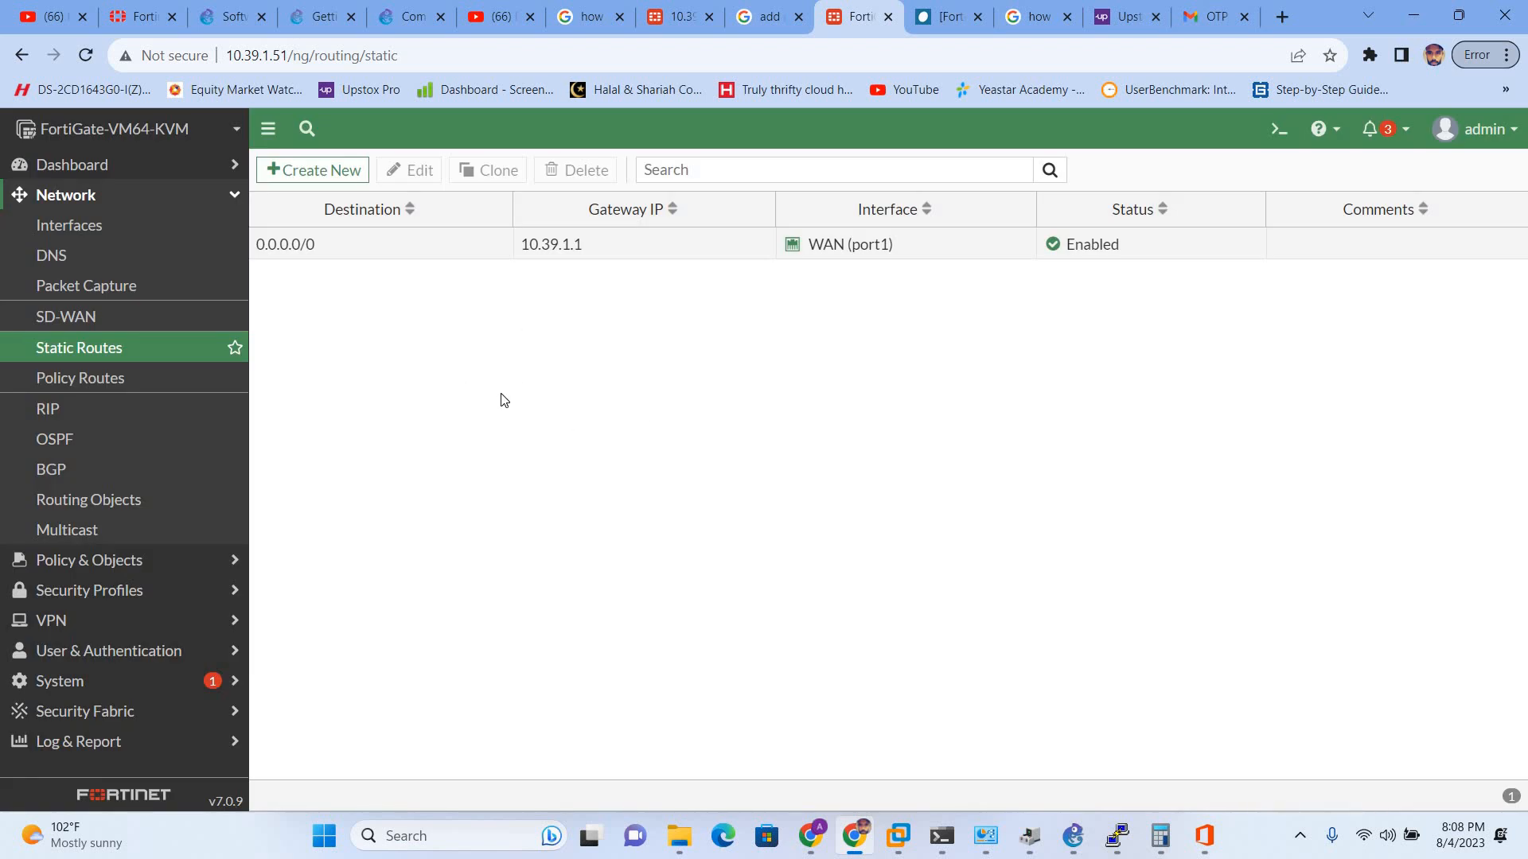
# - Draw a rectangle on the GNS3 topology canvas around PC1
pyautogui.hotkey('alt', 'Tab')
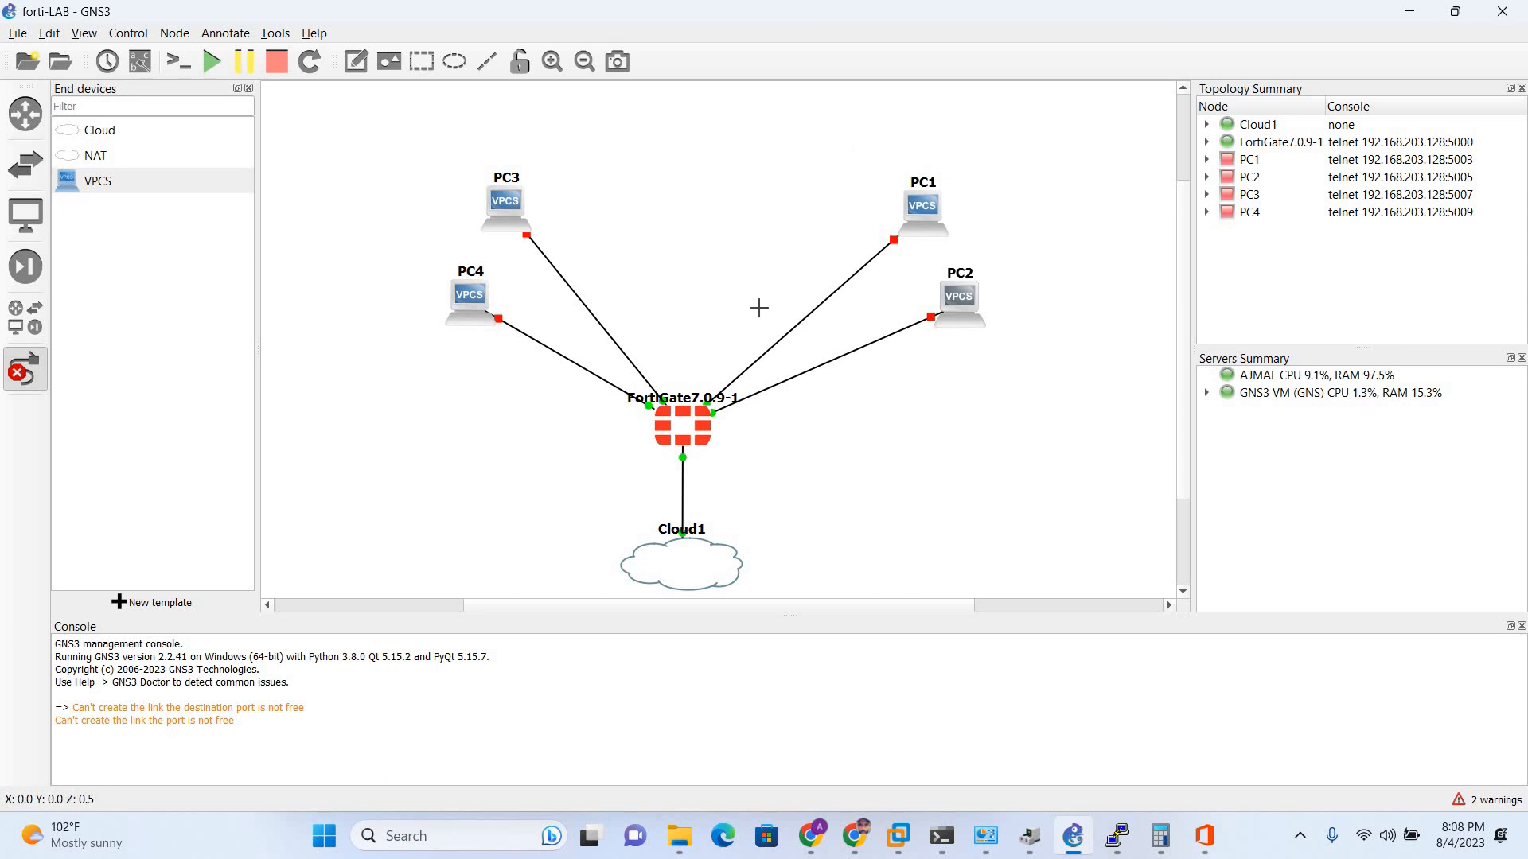
pyautogui.click(422, 61)
pyautogui.click(780, 114)
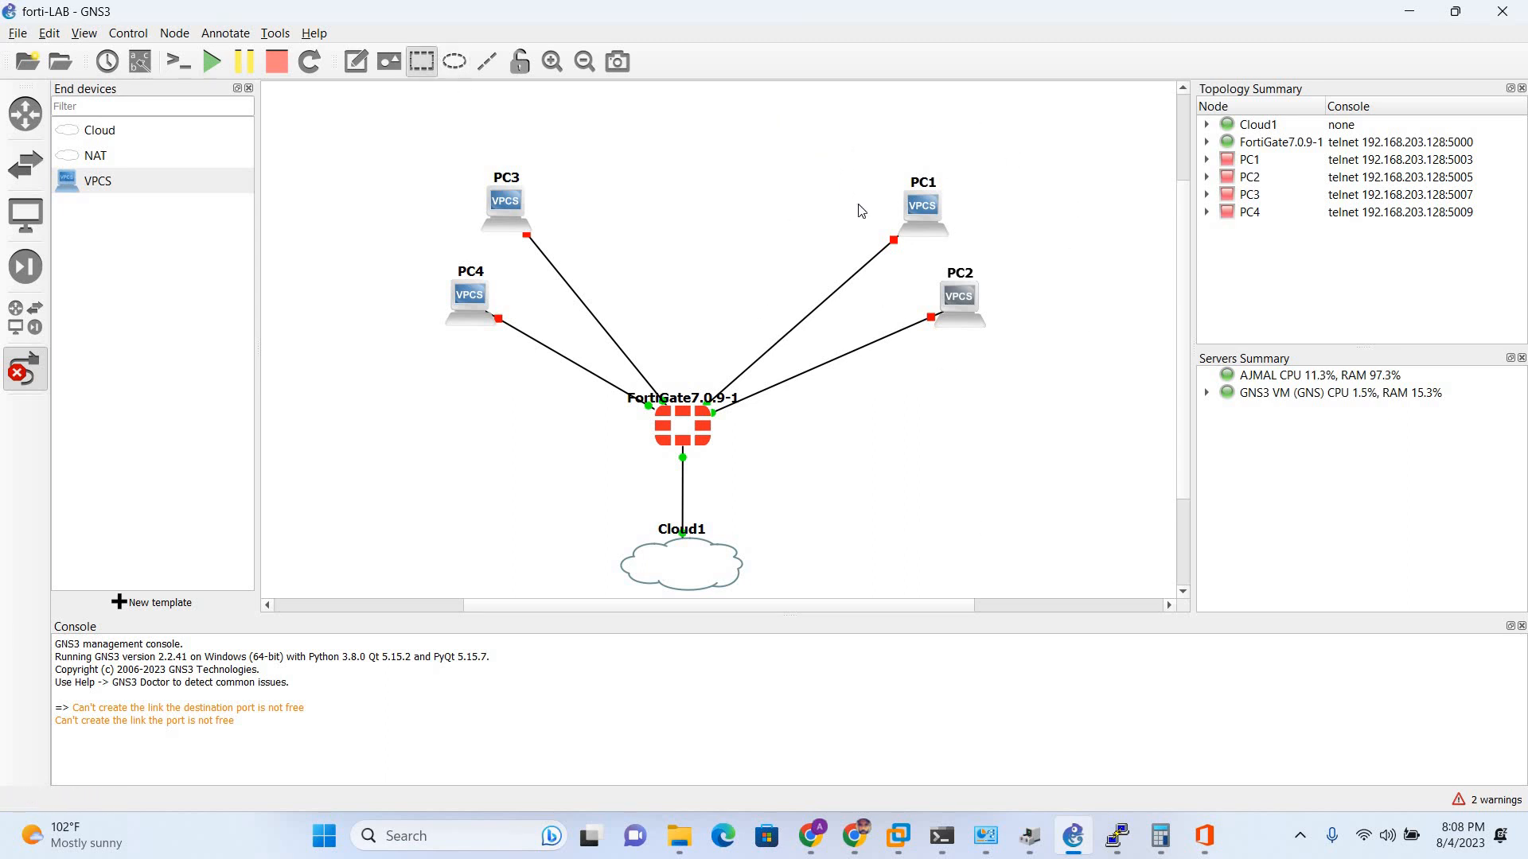
pyautogui.moveTo(864, 195); pyautogui.dragTo(940, 409)
pyautogui.moveTo(941, 409); pyautogui.dragTo(915, 199)
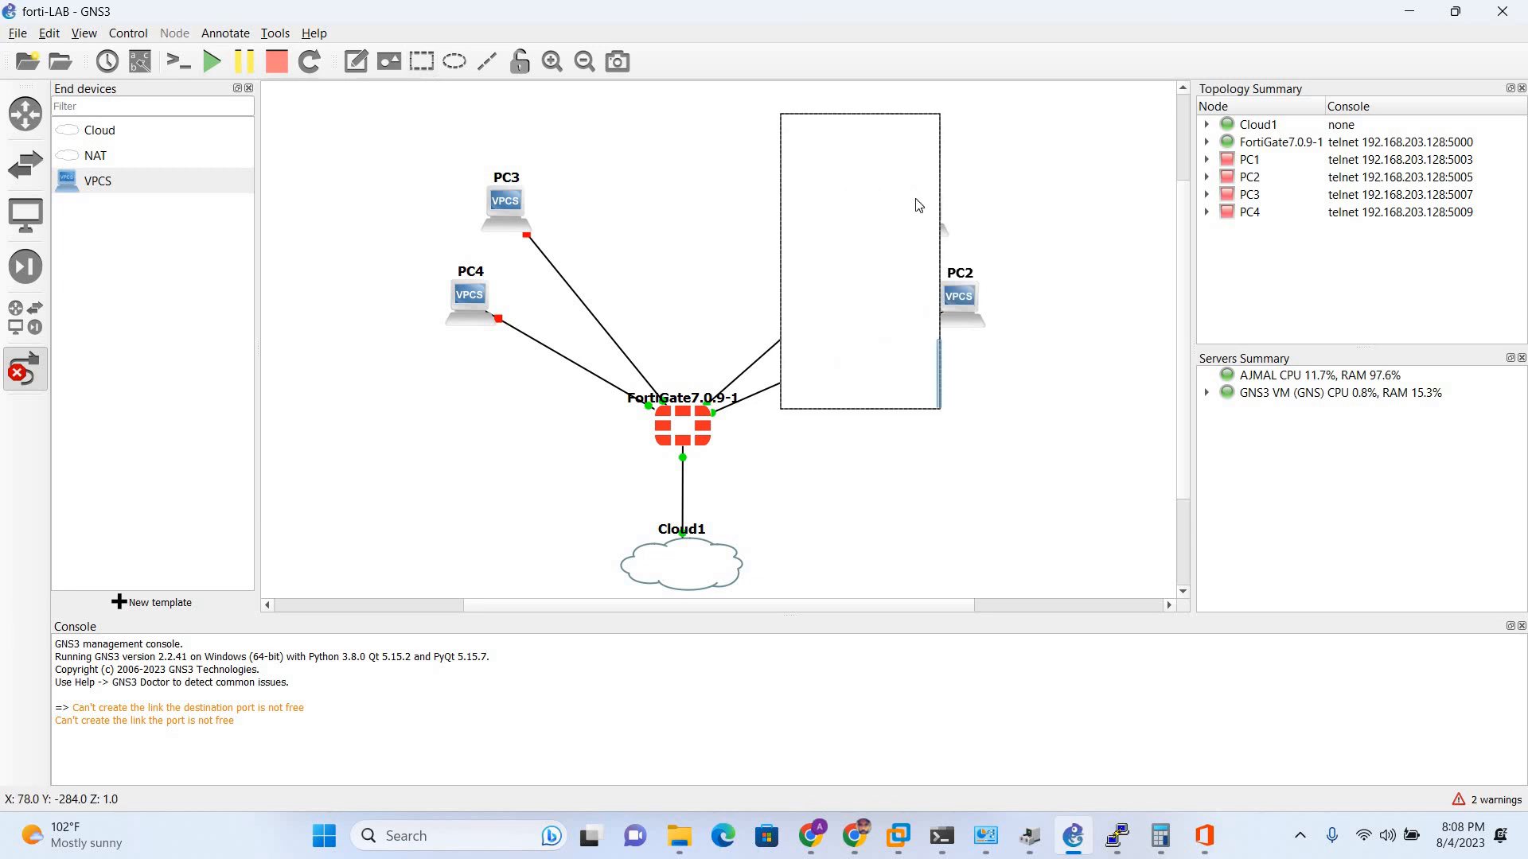
pyautogui.moveTo(906, 408)
pyautogui.mouseDown()
pyautogui.moveTo(914, 164)
pyautogui.moveTo(1077, 142)
pyautogui.mouseUp()
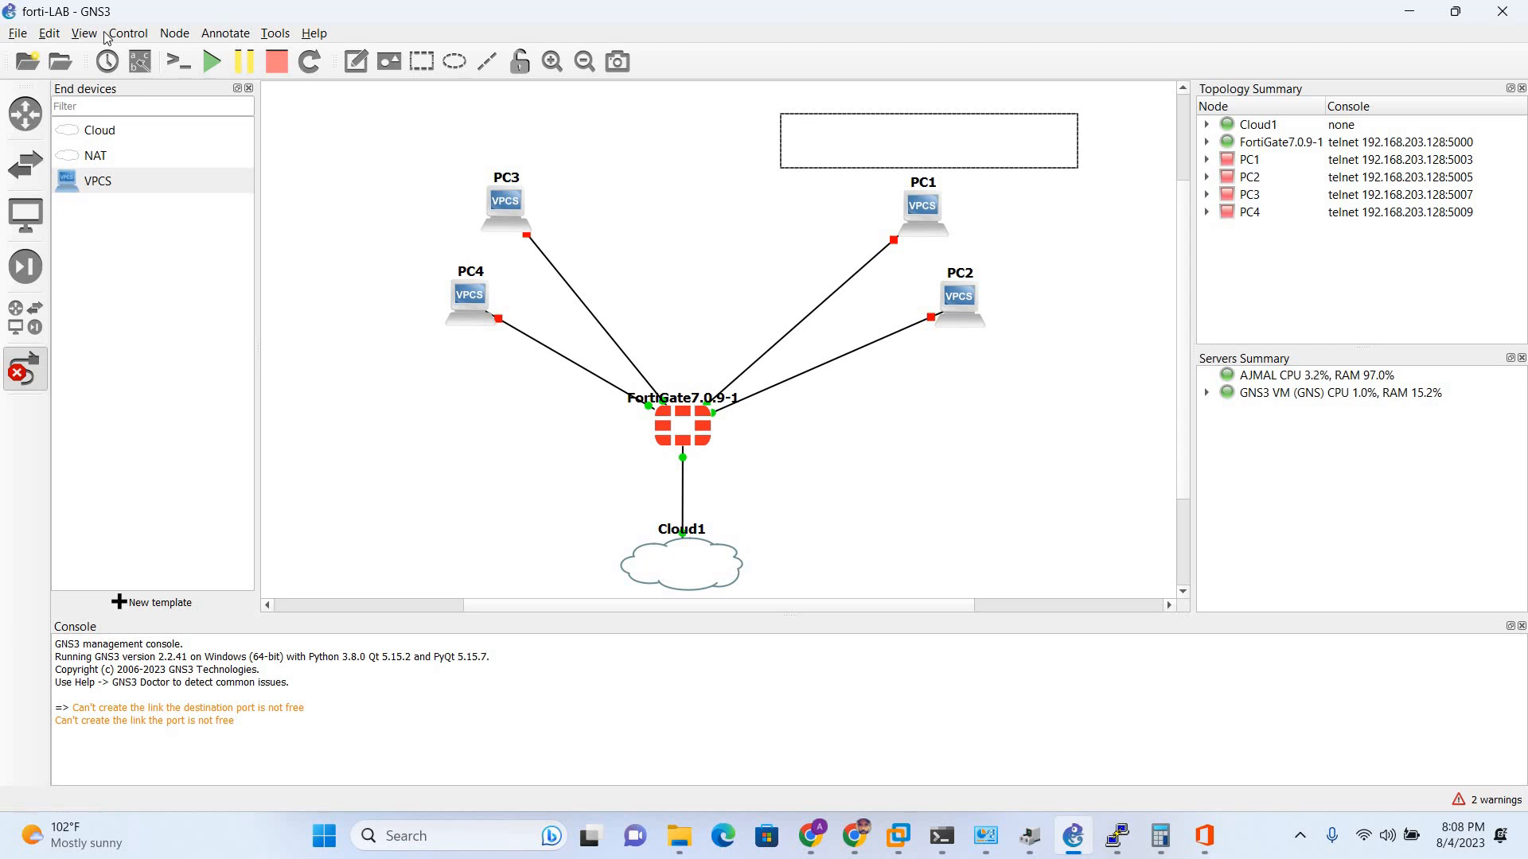
# - Hide the interface port labels on the topology links
pyautogui.click(140, 61)
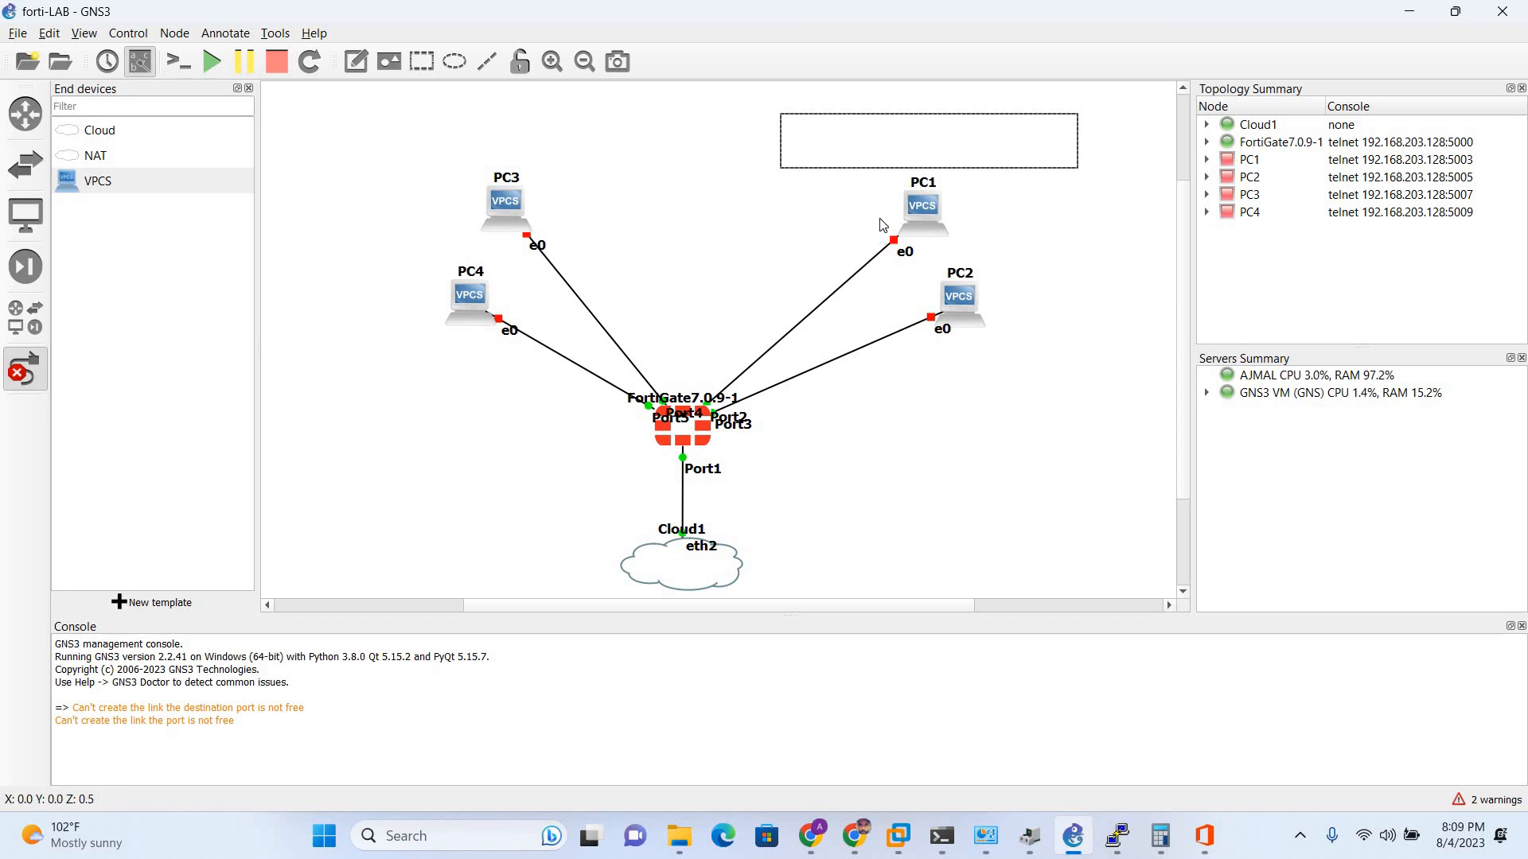
pyautogui.click(138, 69)
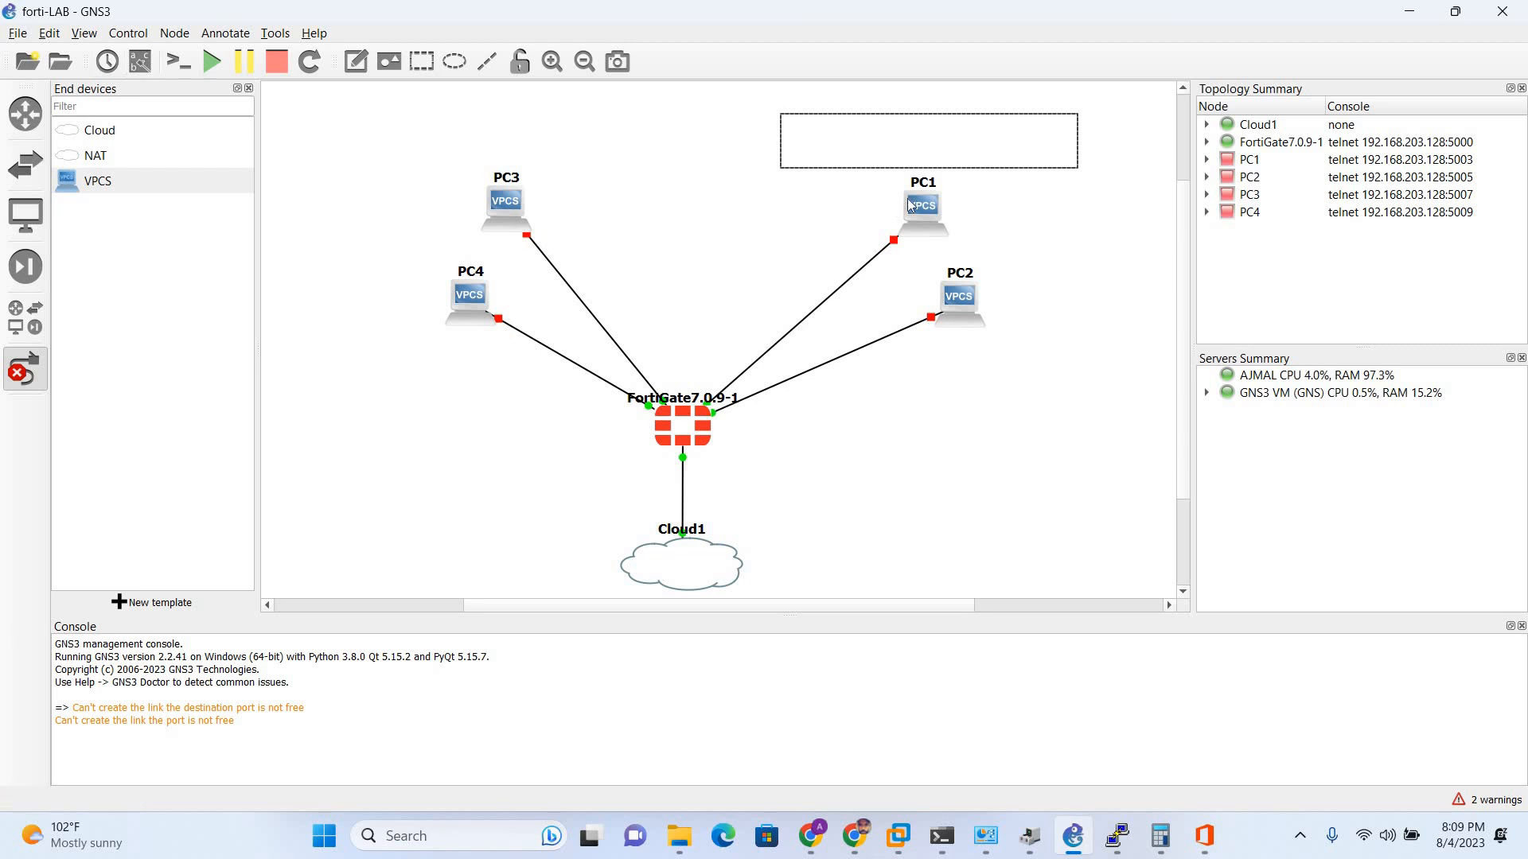
pyautogui.moveTo(945, 300)
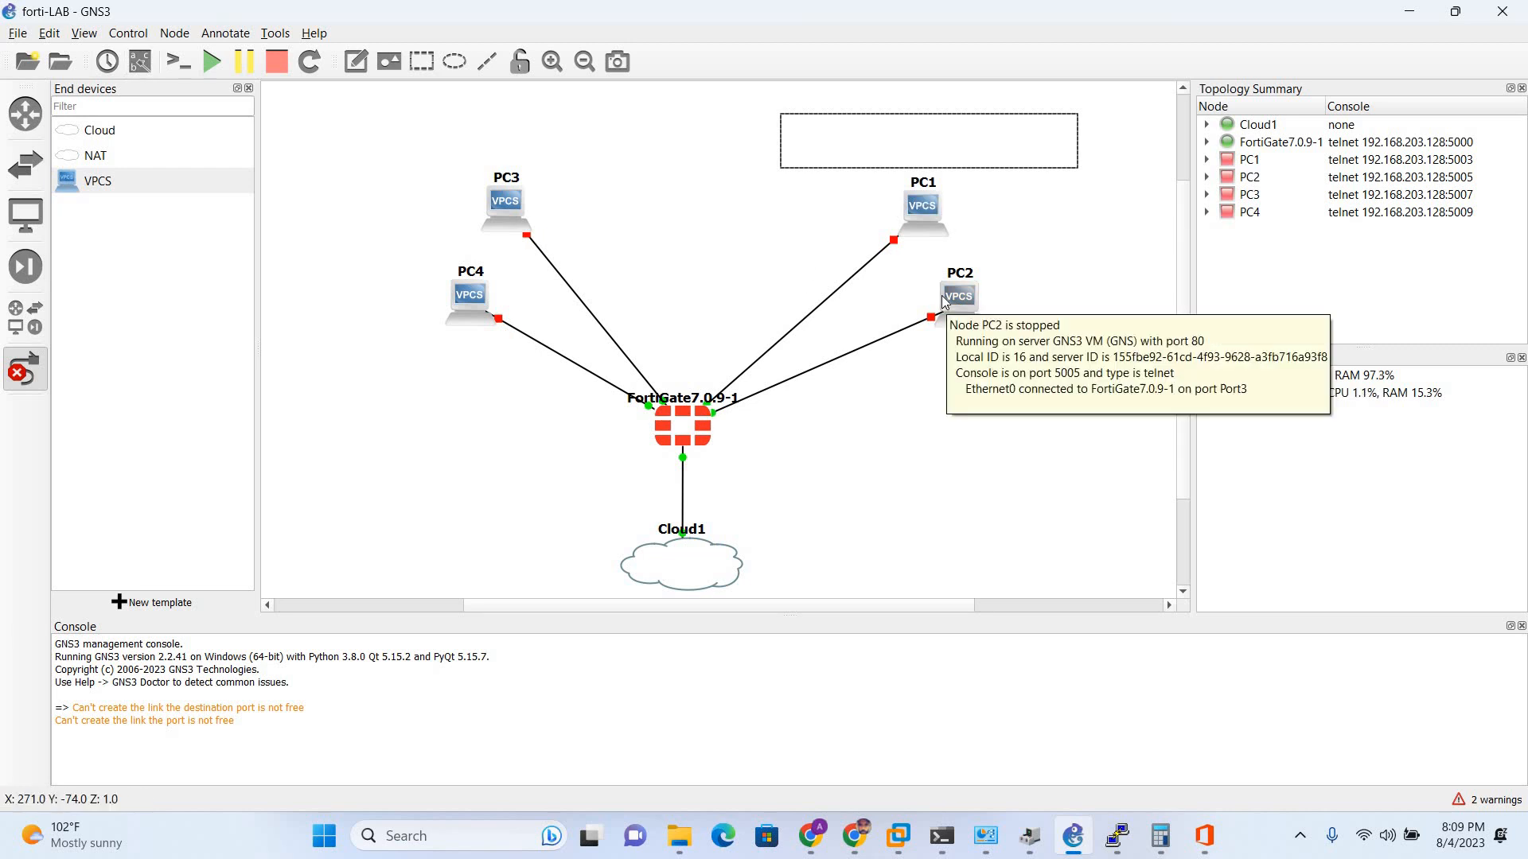
pyautogui.moveTo(920, 204)
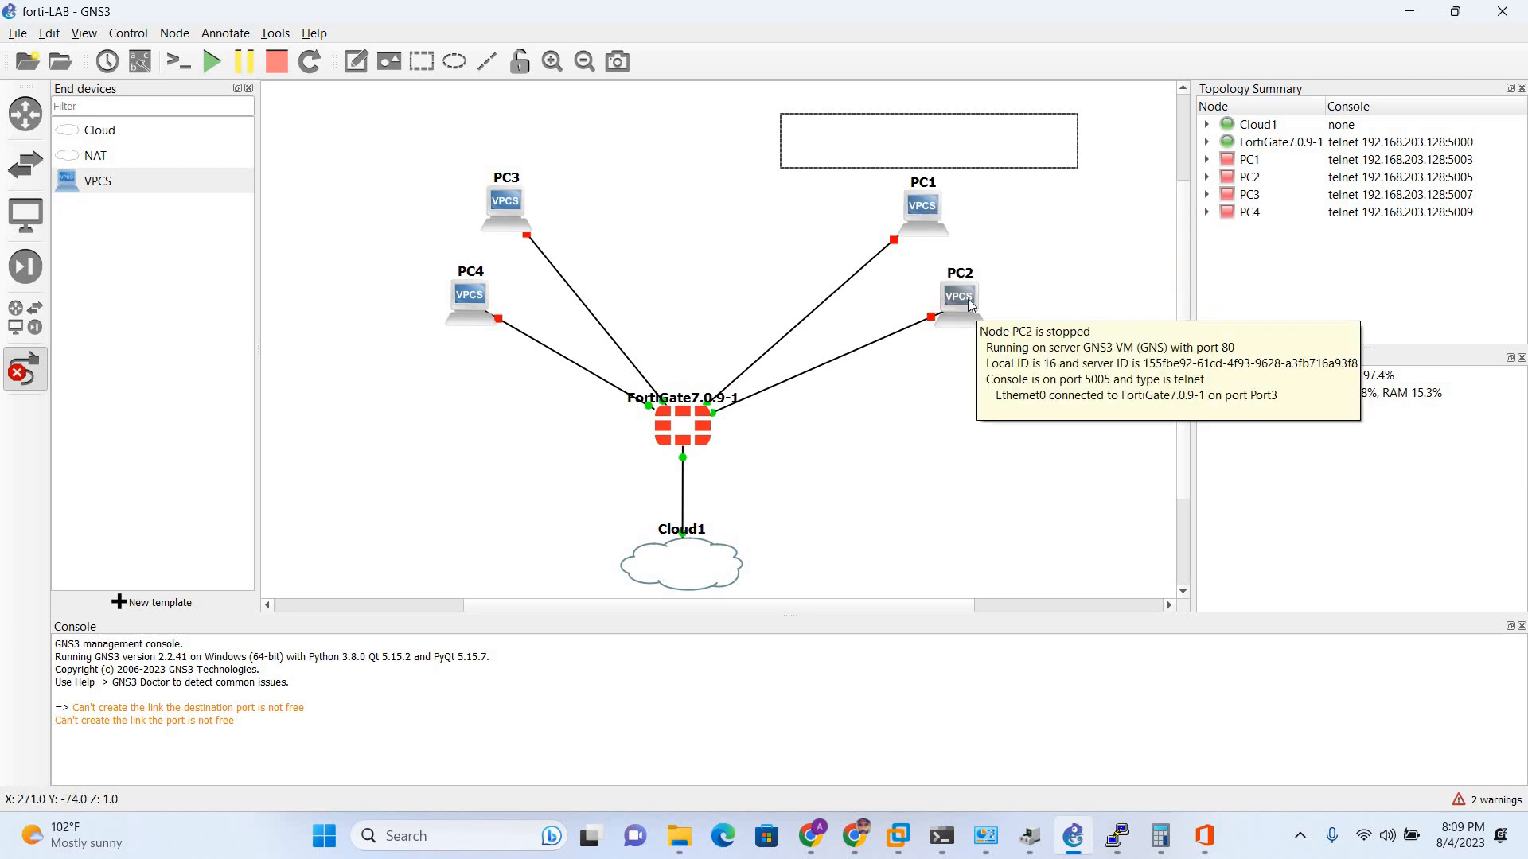
# - Check the FortiGate interfaces list in the browser, then return to GNS3
pyautogui.hotkey('alt', 'Tab')
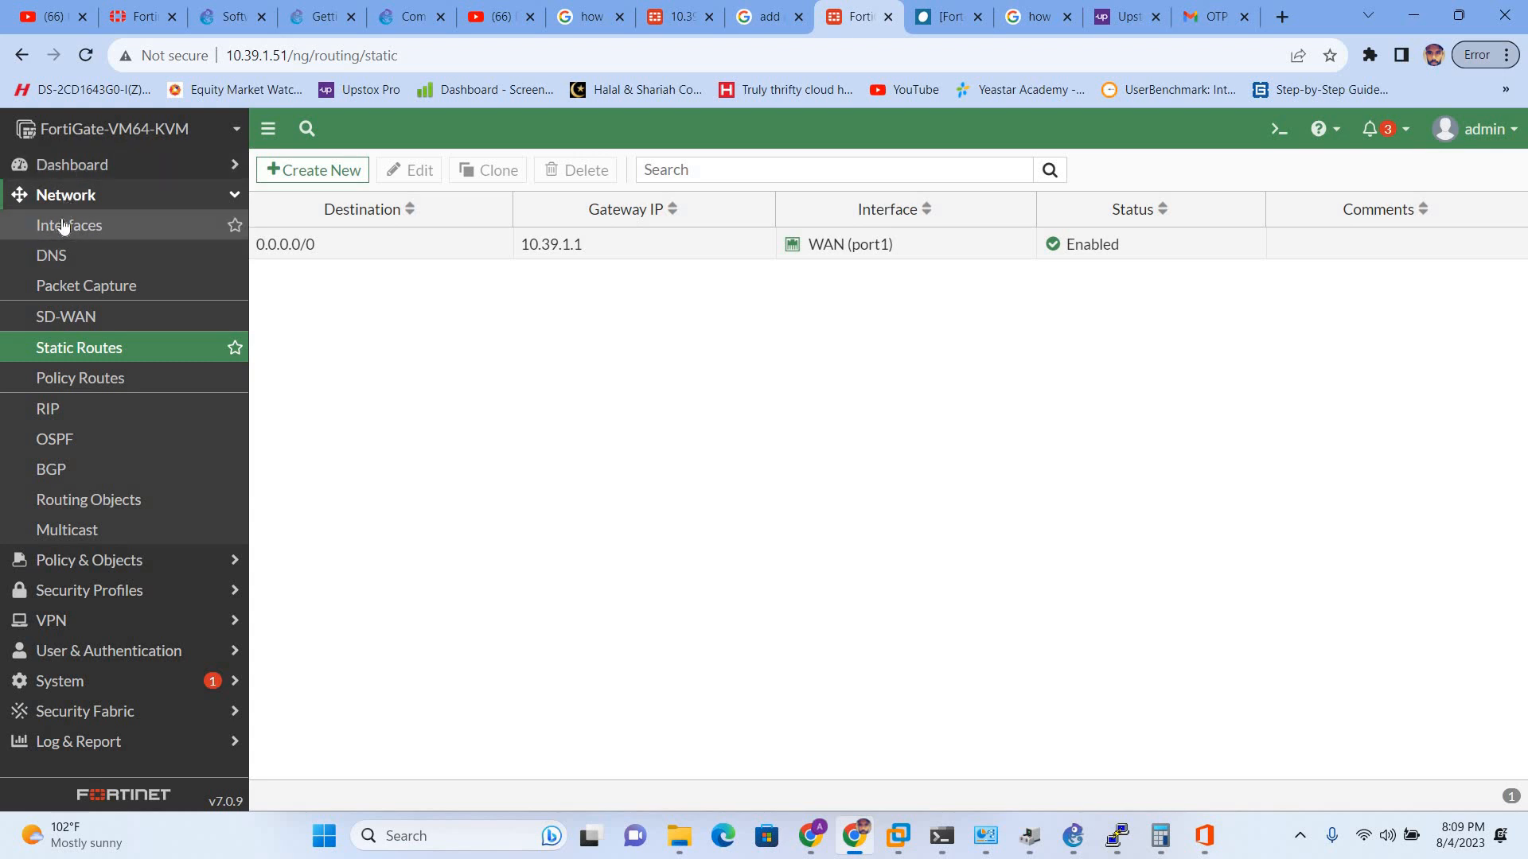
pyautogui.click(64, 227)
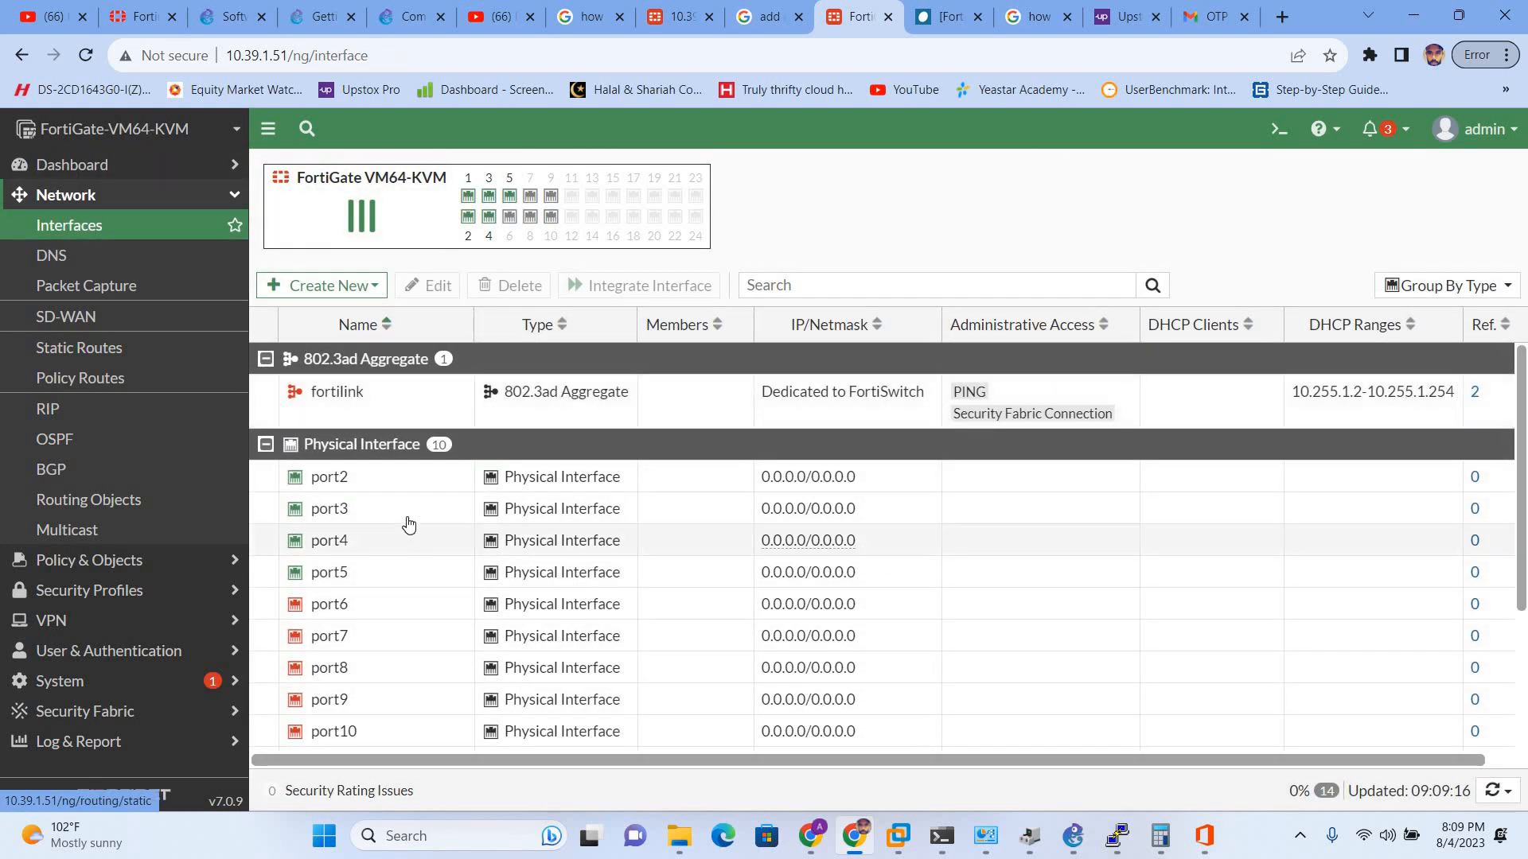
pyautogui.scroll(-3, 398, 509)
pyautogui.scroll(3, 331, 501)
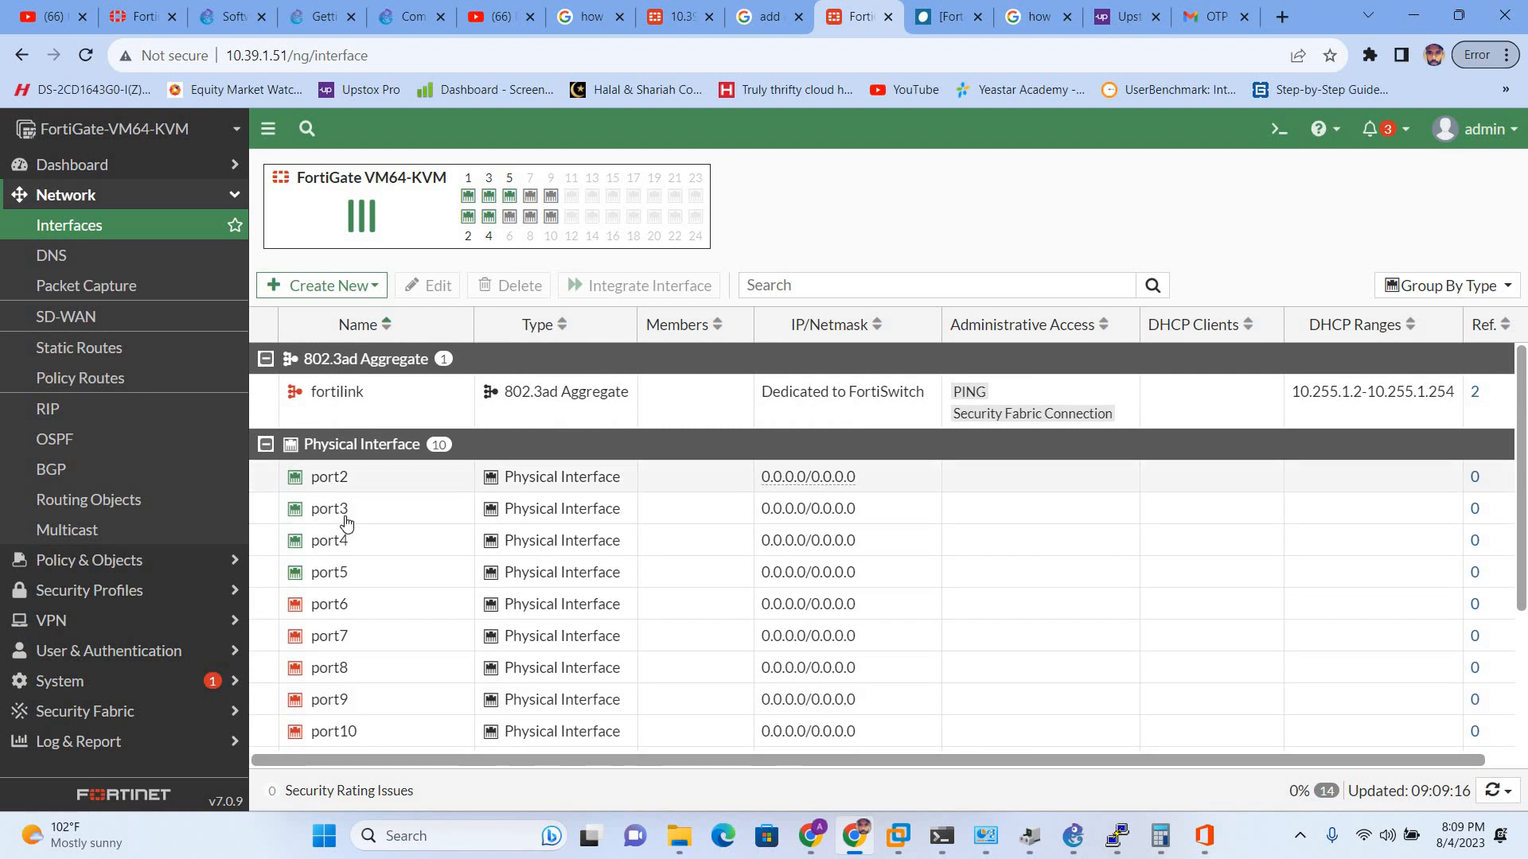
pyautogui.hotkey('alt', 'Tab')
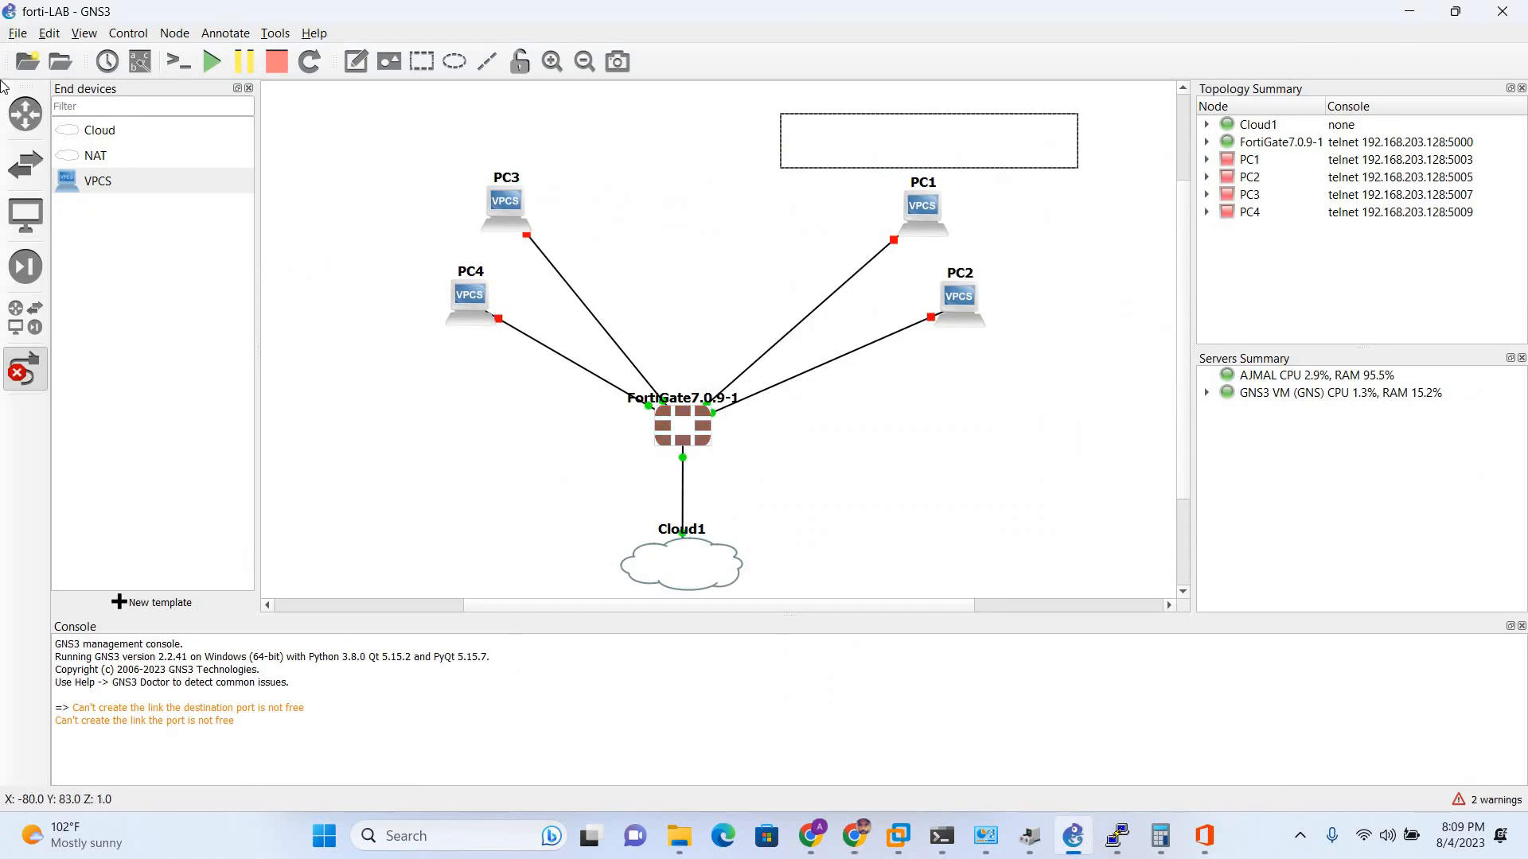
# - Show the interface labels on the topology links again
pyautogui.click(140, 61)
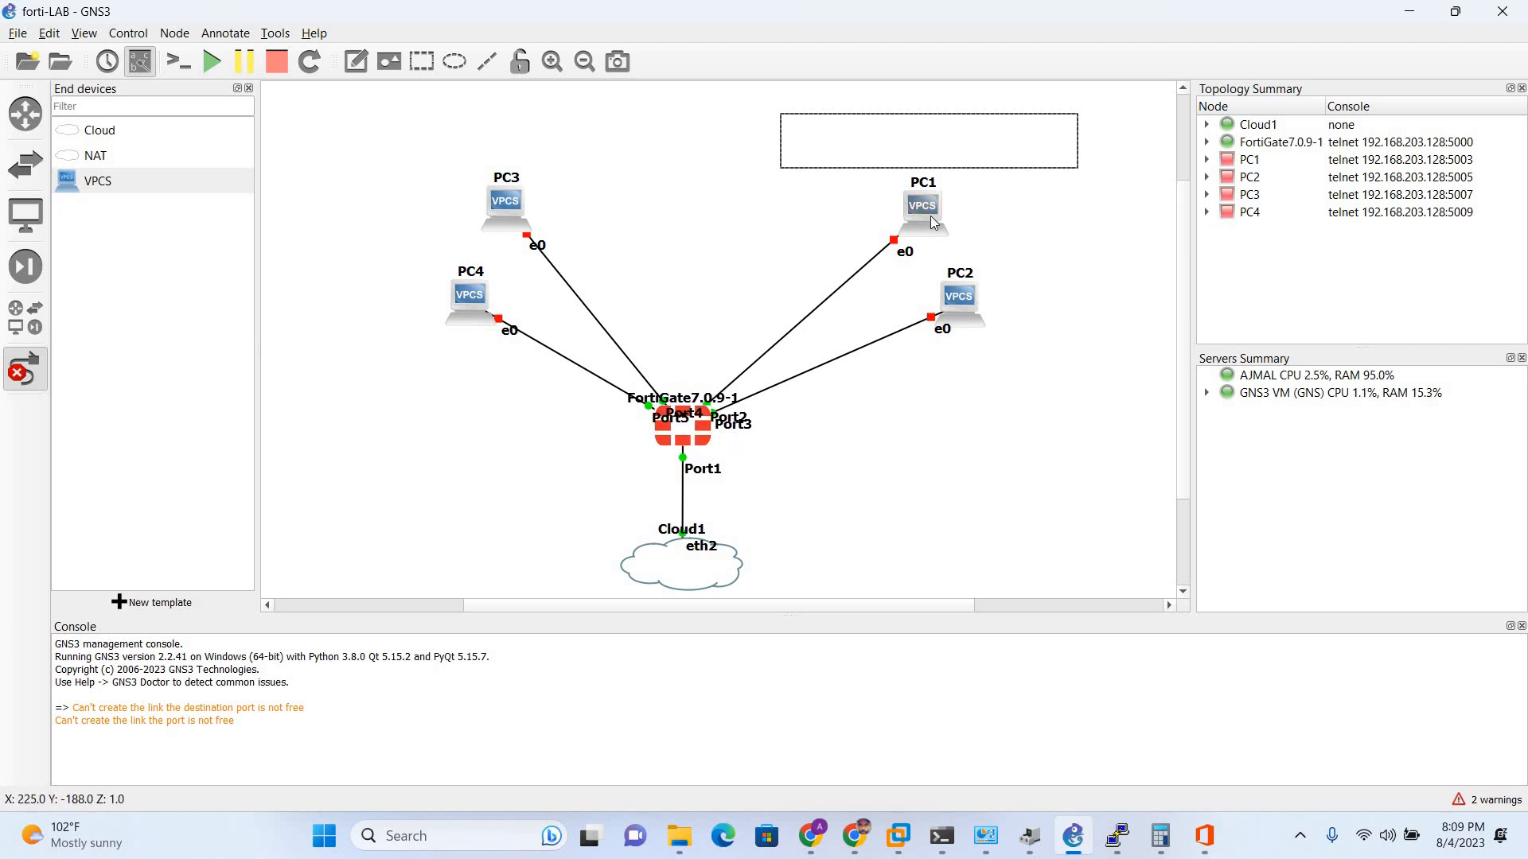
pyautogui.rightClick(686, 442)
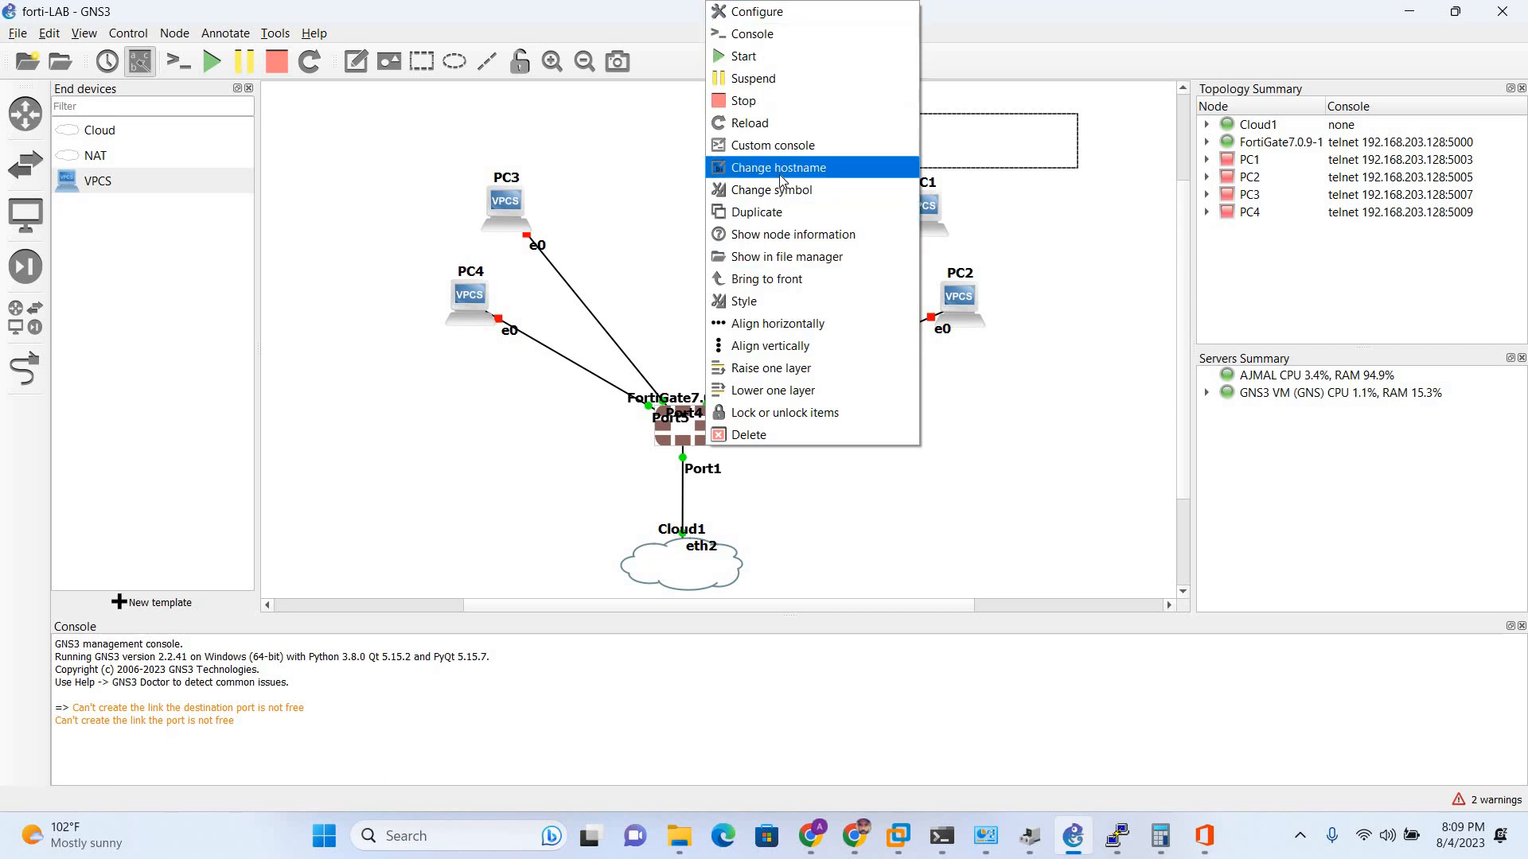
pyautogui.click(786, 235)
pyautogui.press('Return')
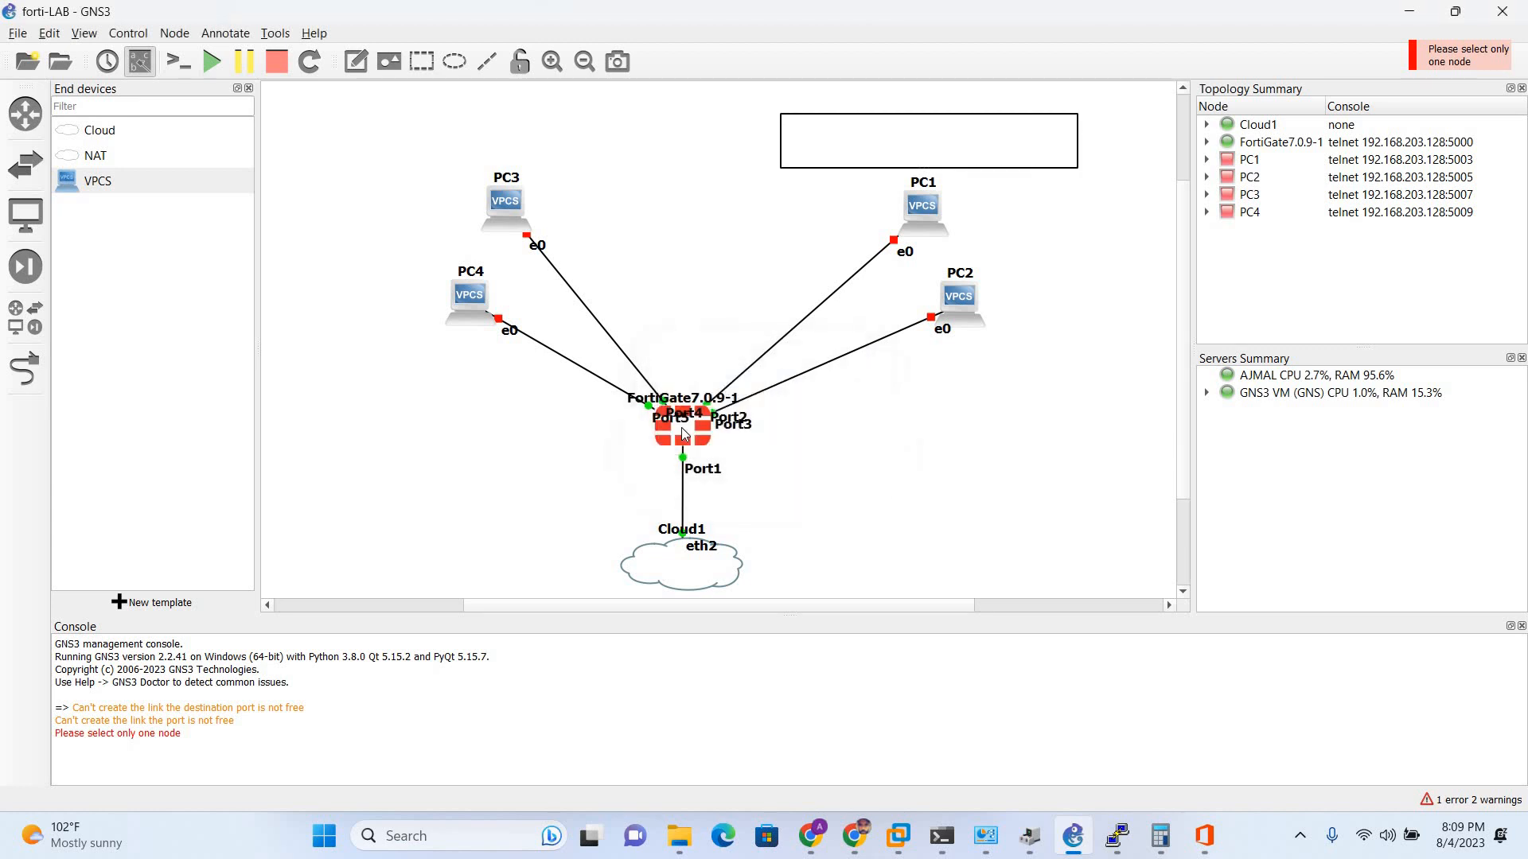
# - Open FortiGate's node information and highlight its Port2 and Port3 links to PC1 and PC2
pyautogui.rightClick(681, 427)
pyautogui.click(672, 444)
pyautogui.rightClick(672, 445)
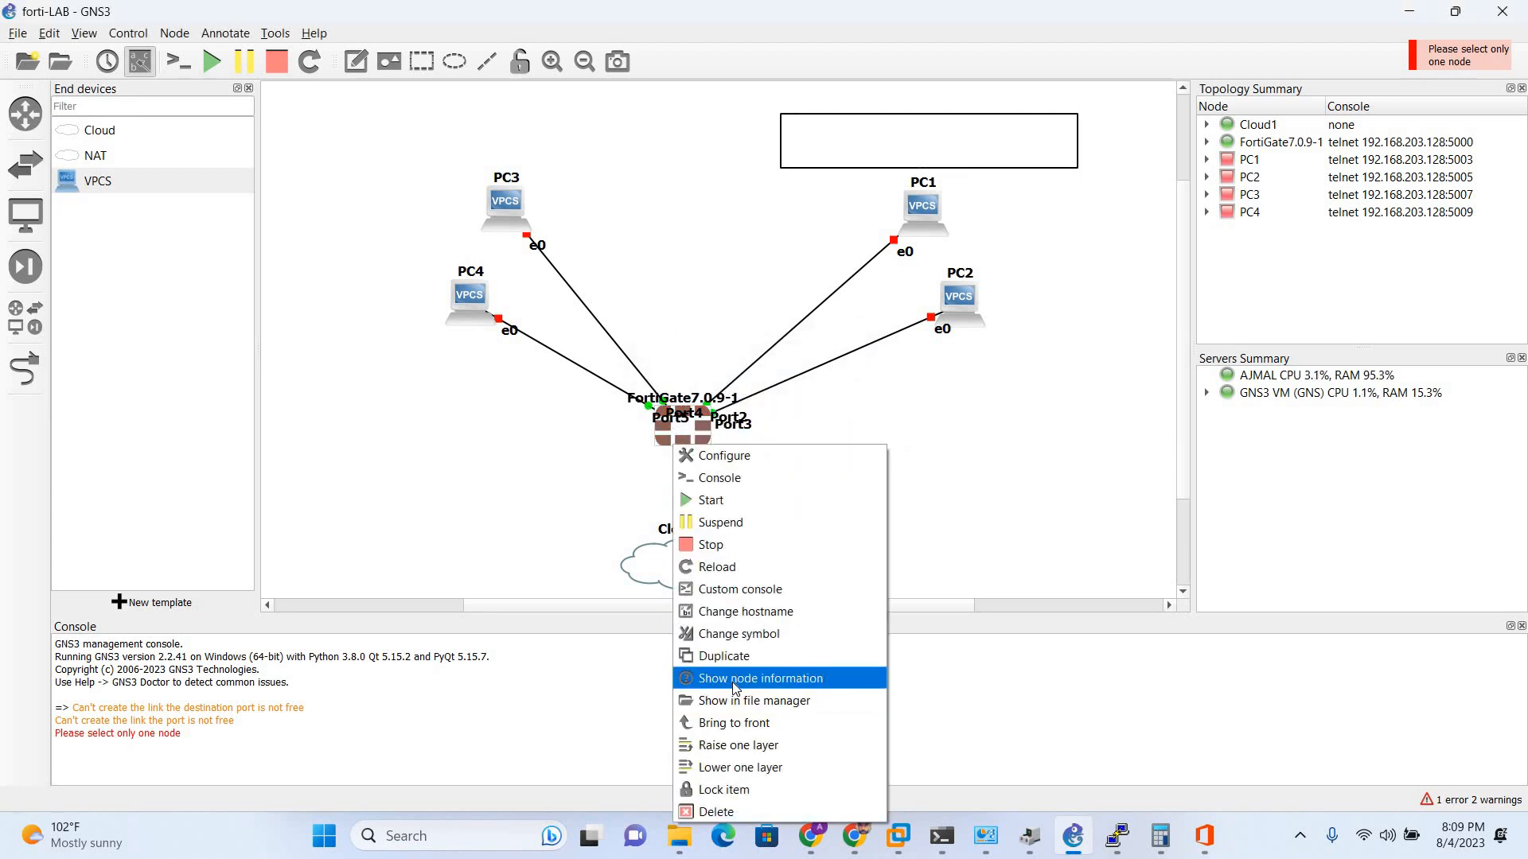
pyautogui.click(732, 678)
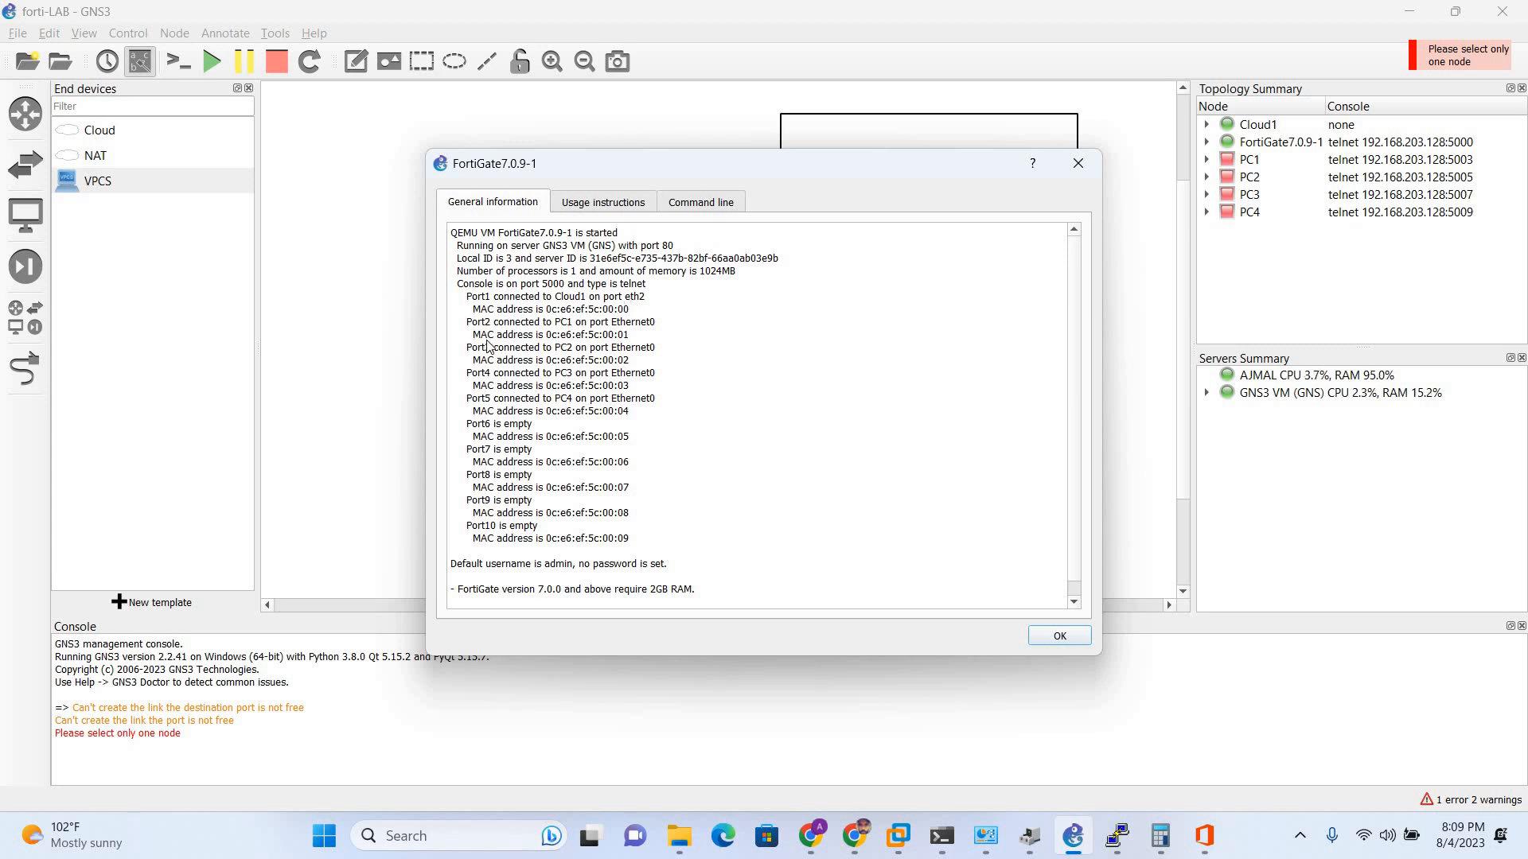
pyautogui.moveTo(467, 325); pyautogui.dragTo(651, 362)
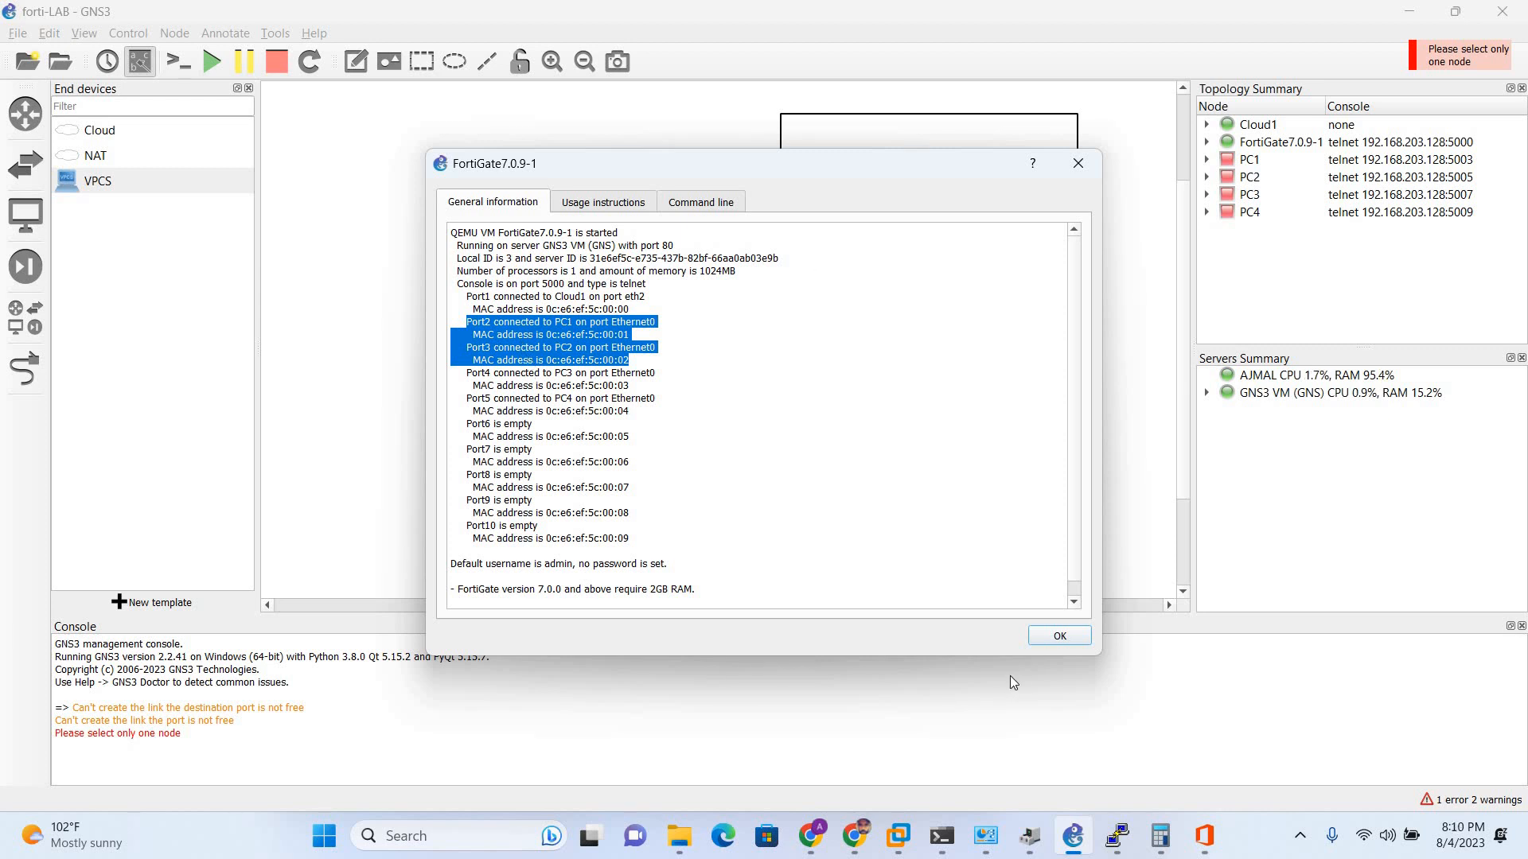
pyautogui.hotkey('alt', 'Tab')
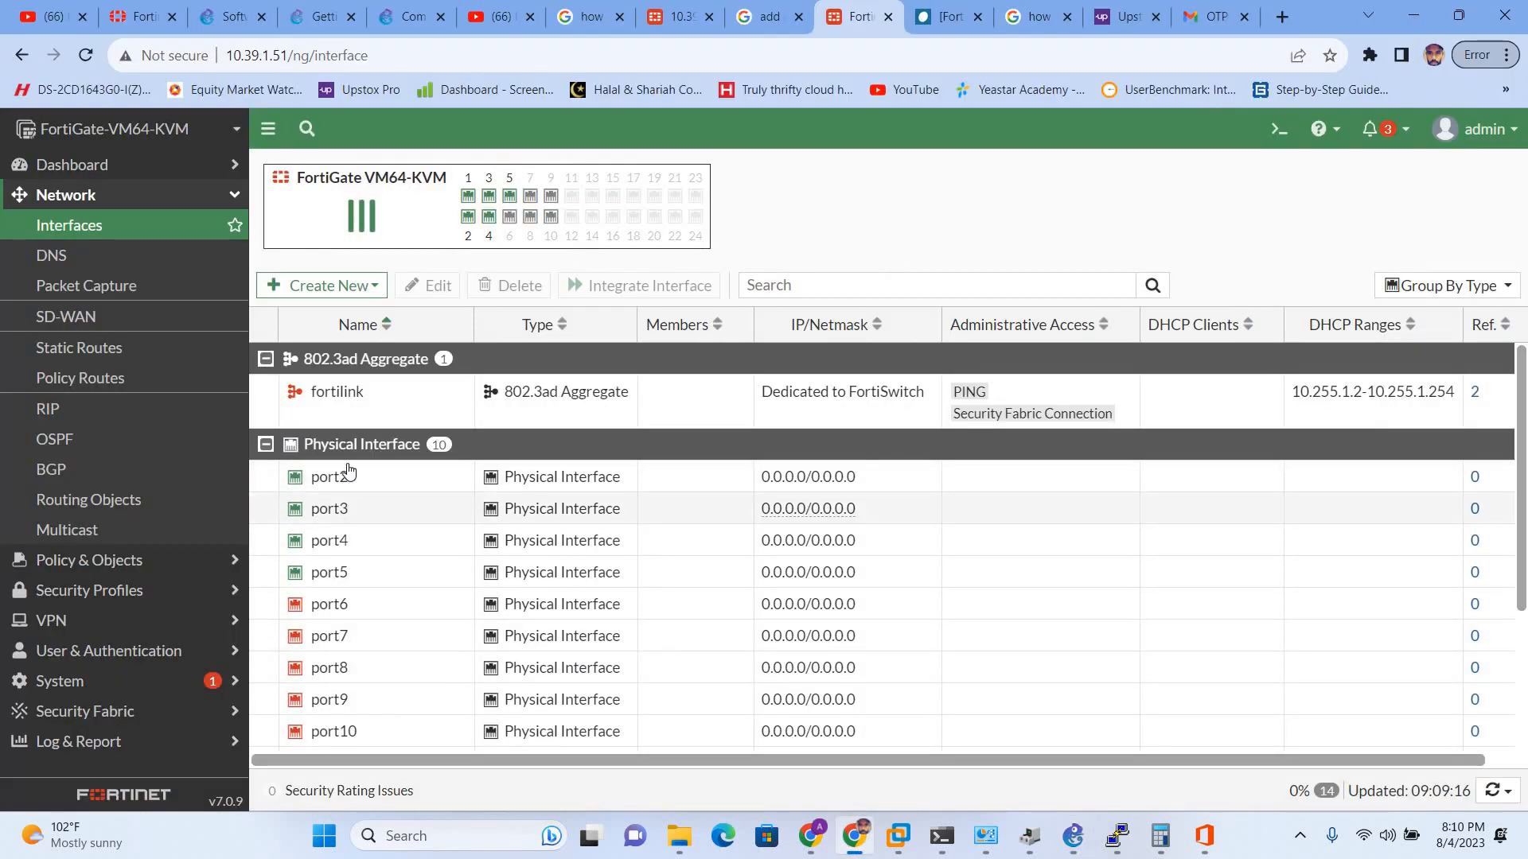
# - Start a new interface with name and alias LAN-STATIC
pyautogui.click(345, 284)
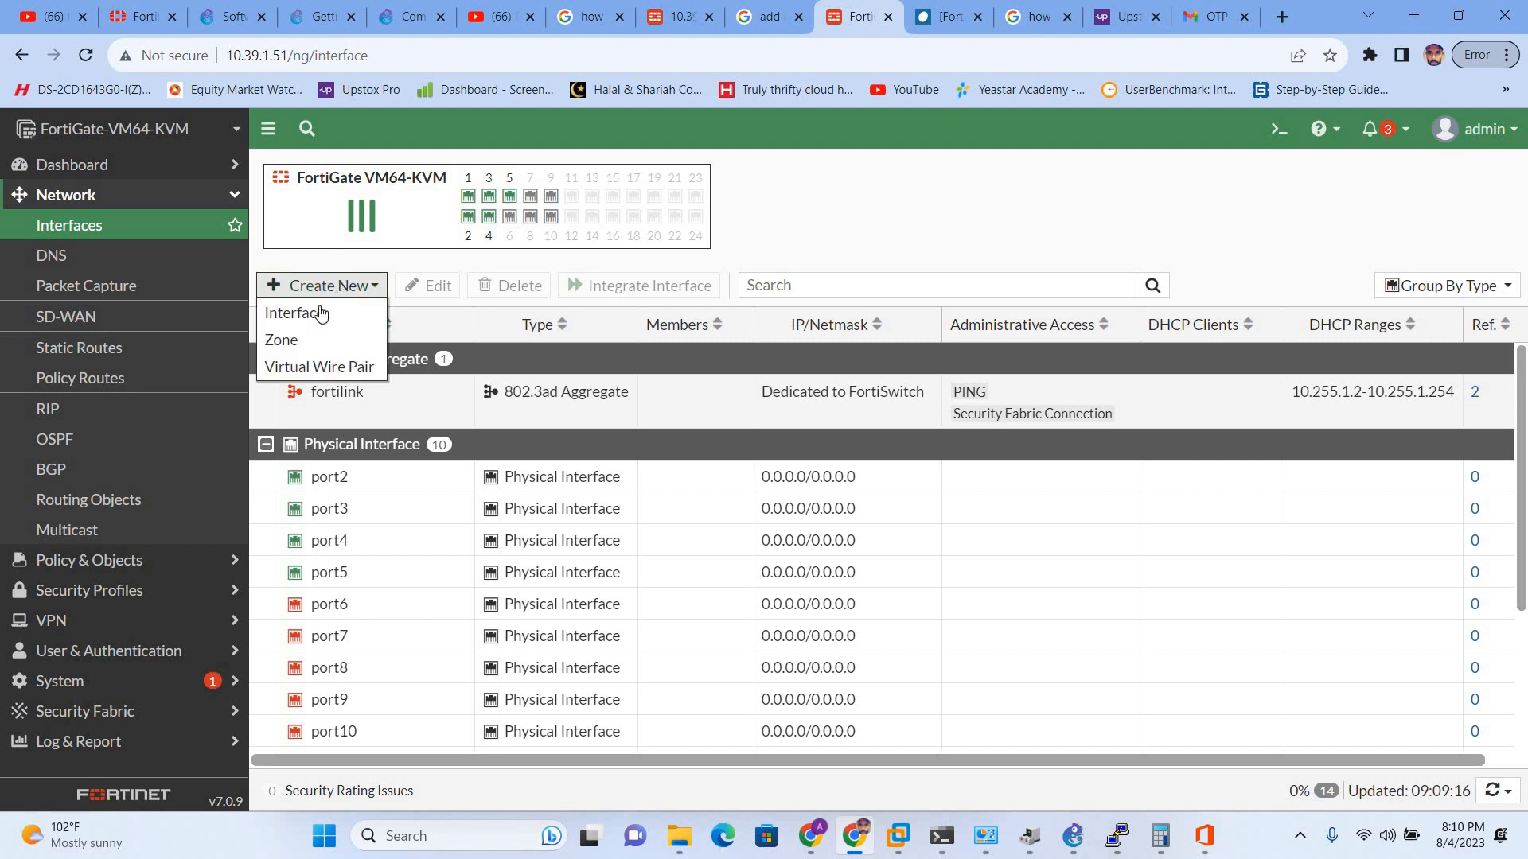
pyautogui.click(316, 313)
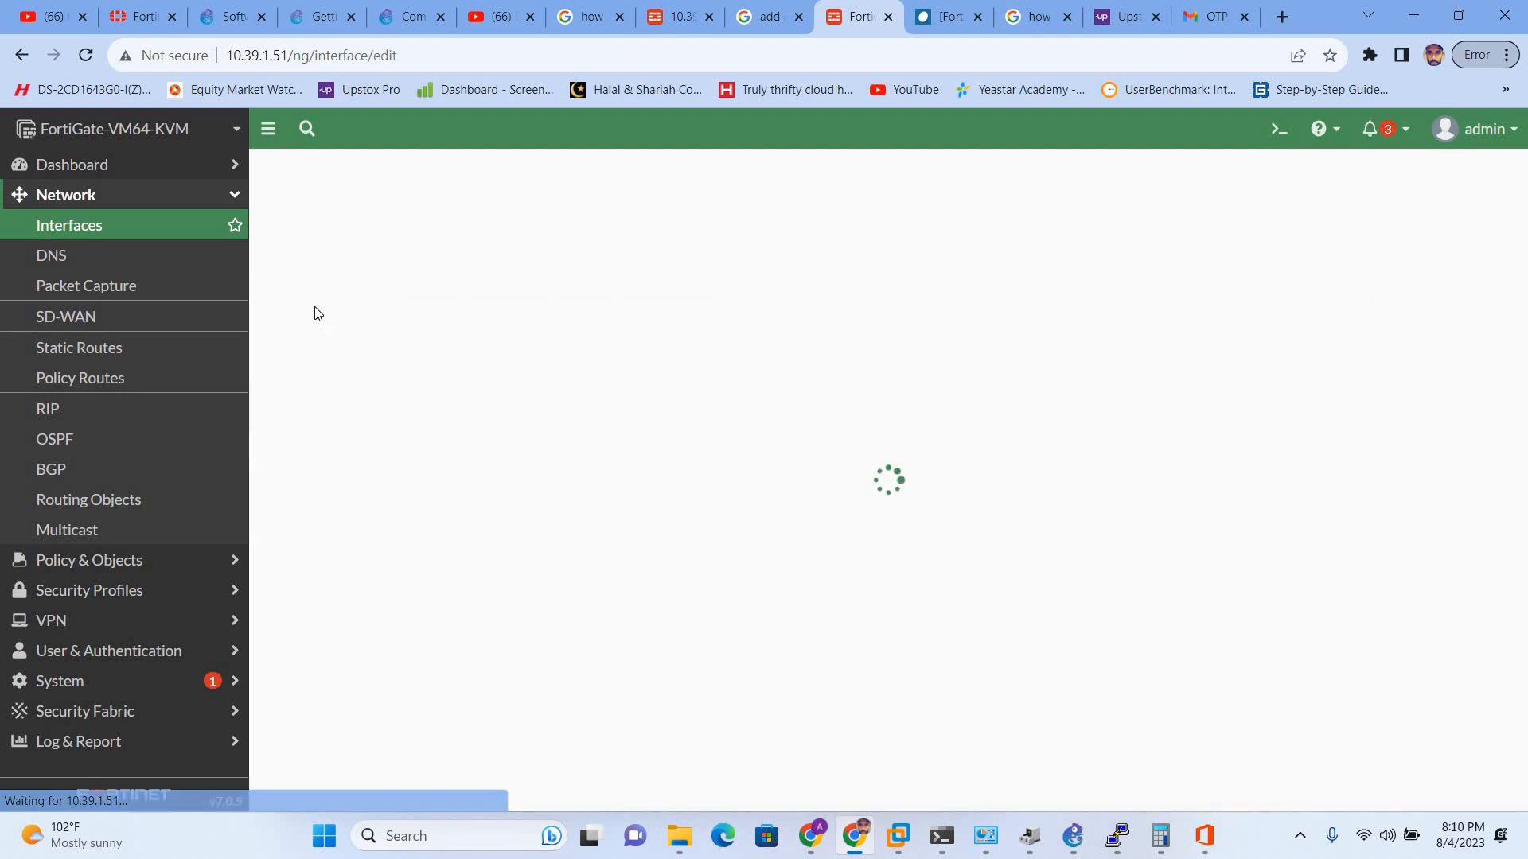
pyautogui.click(419, 209)
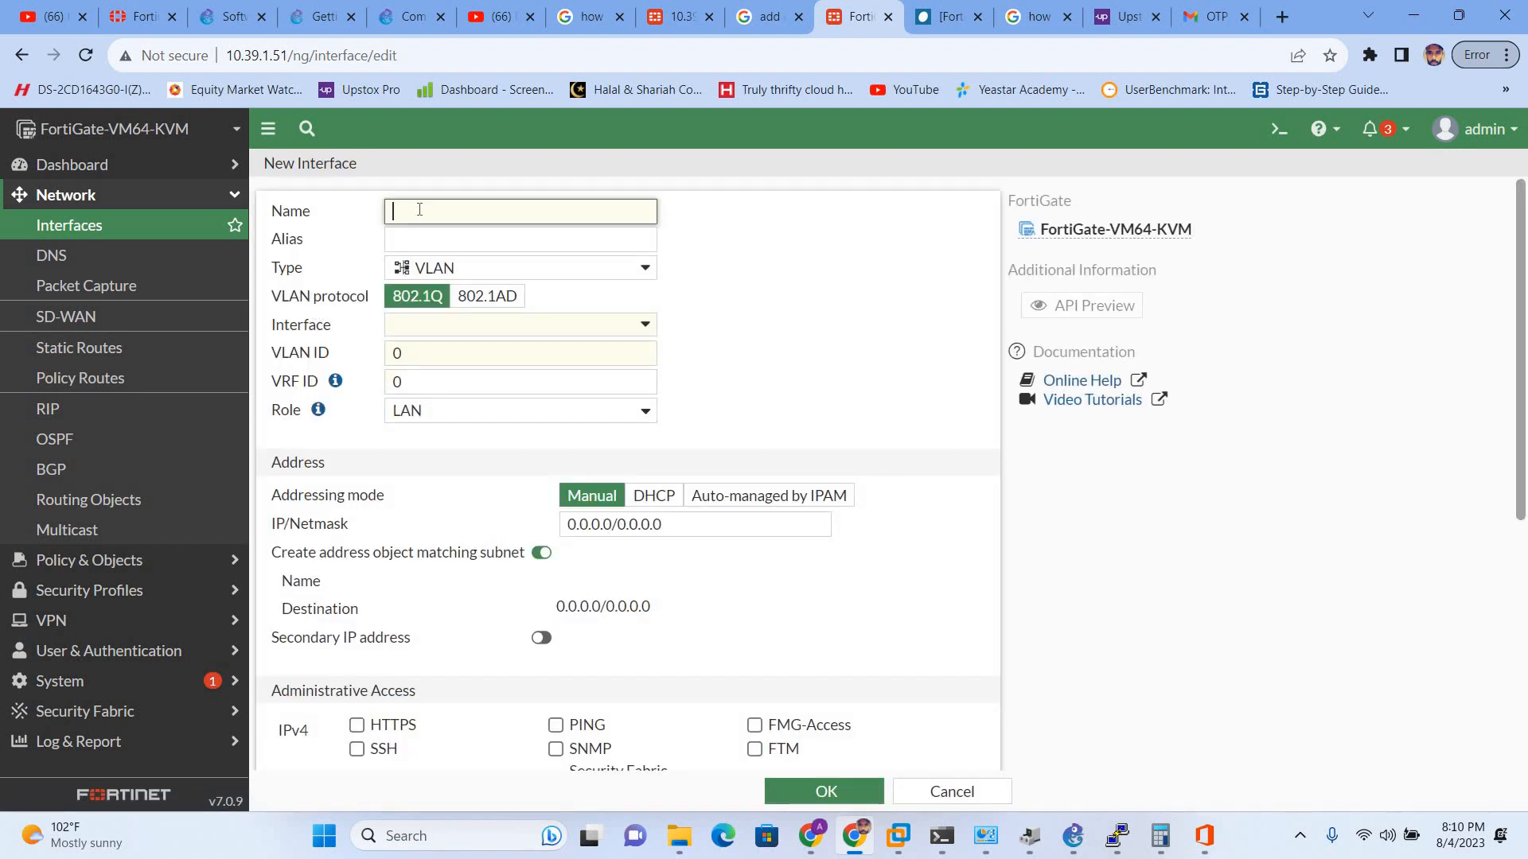
pyautogui.write('LAN')
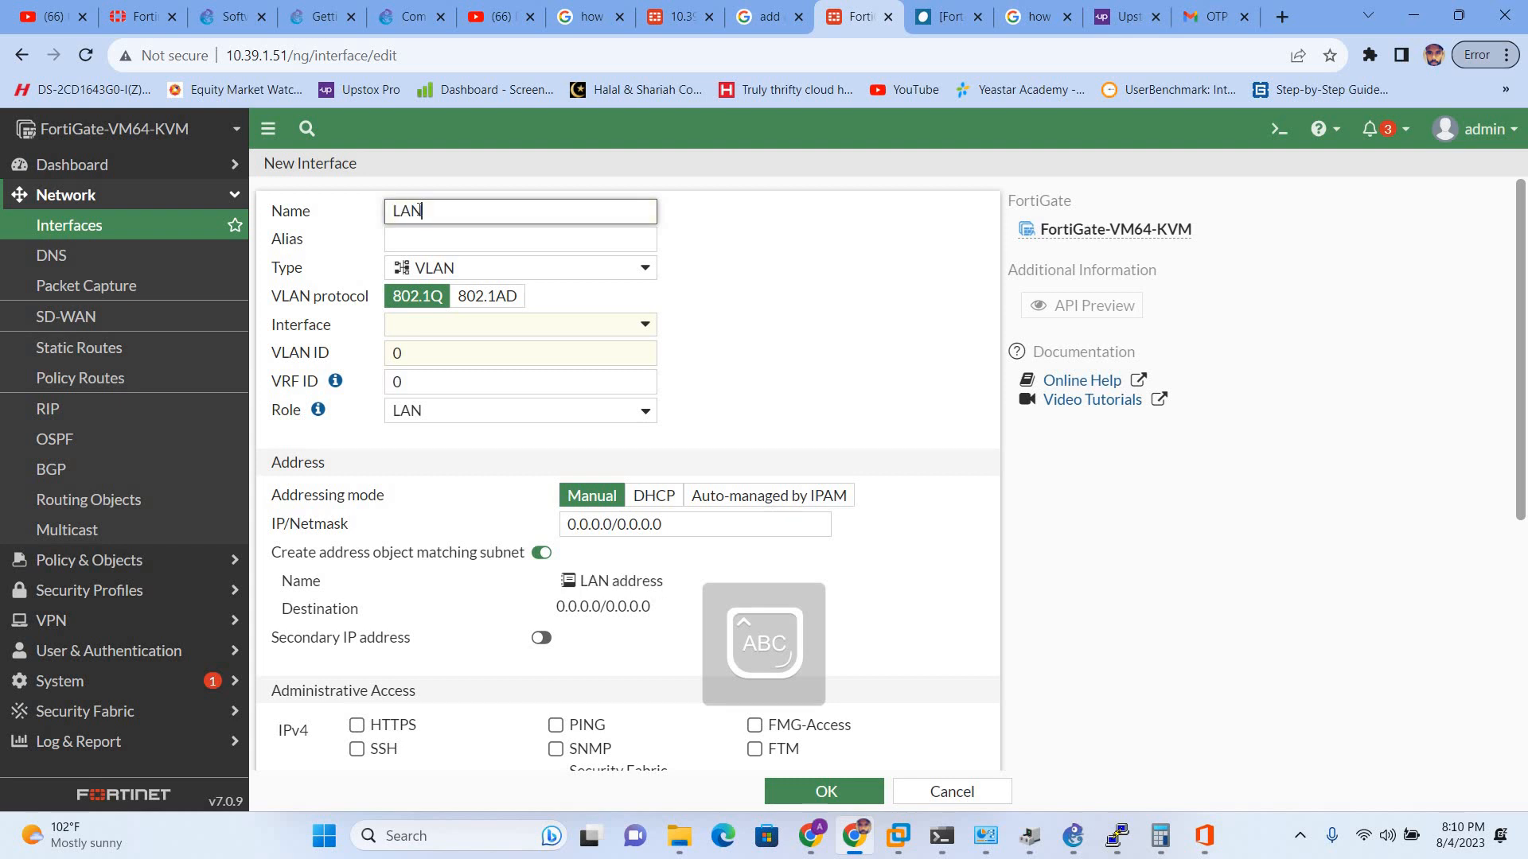
pyautogui.write('-STATIC')
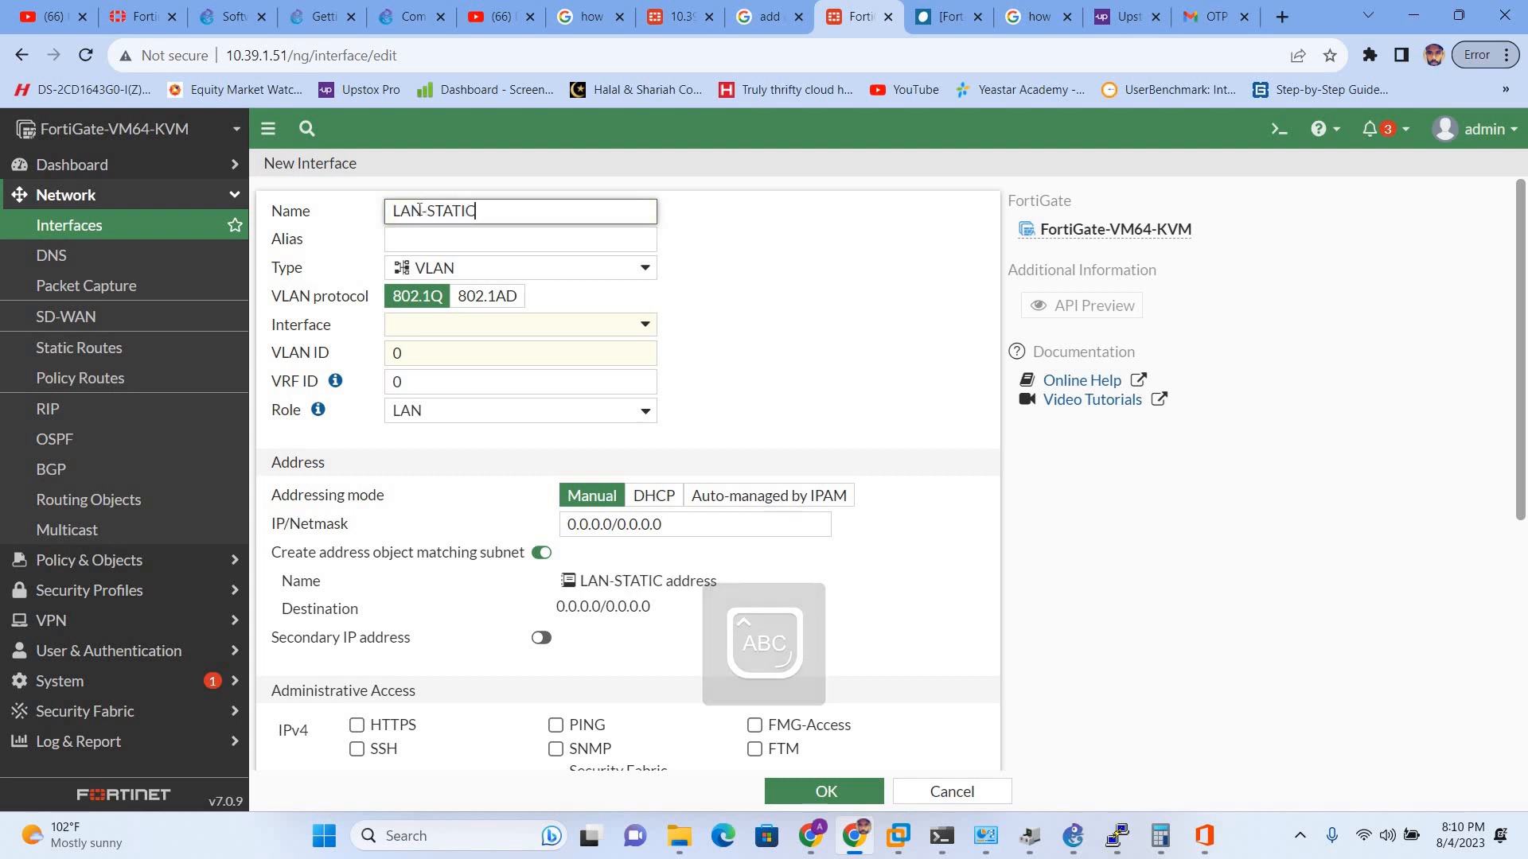
pyautogui.press('Tab')
pyautogui.write('LAN')
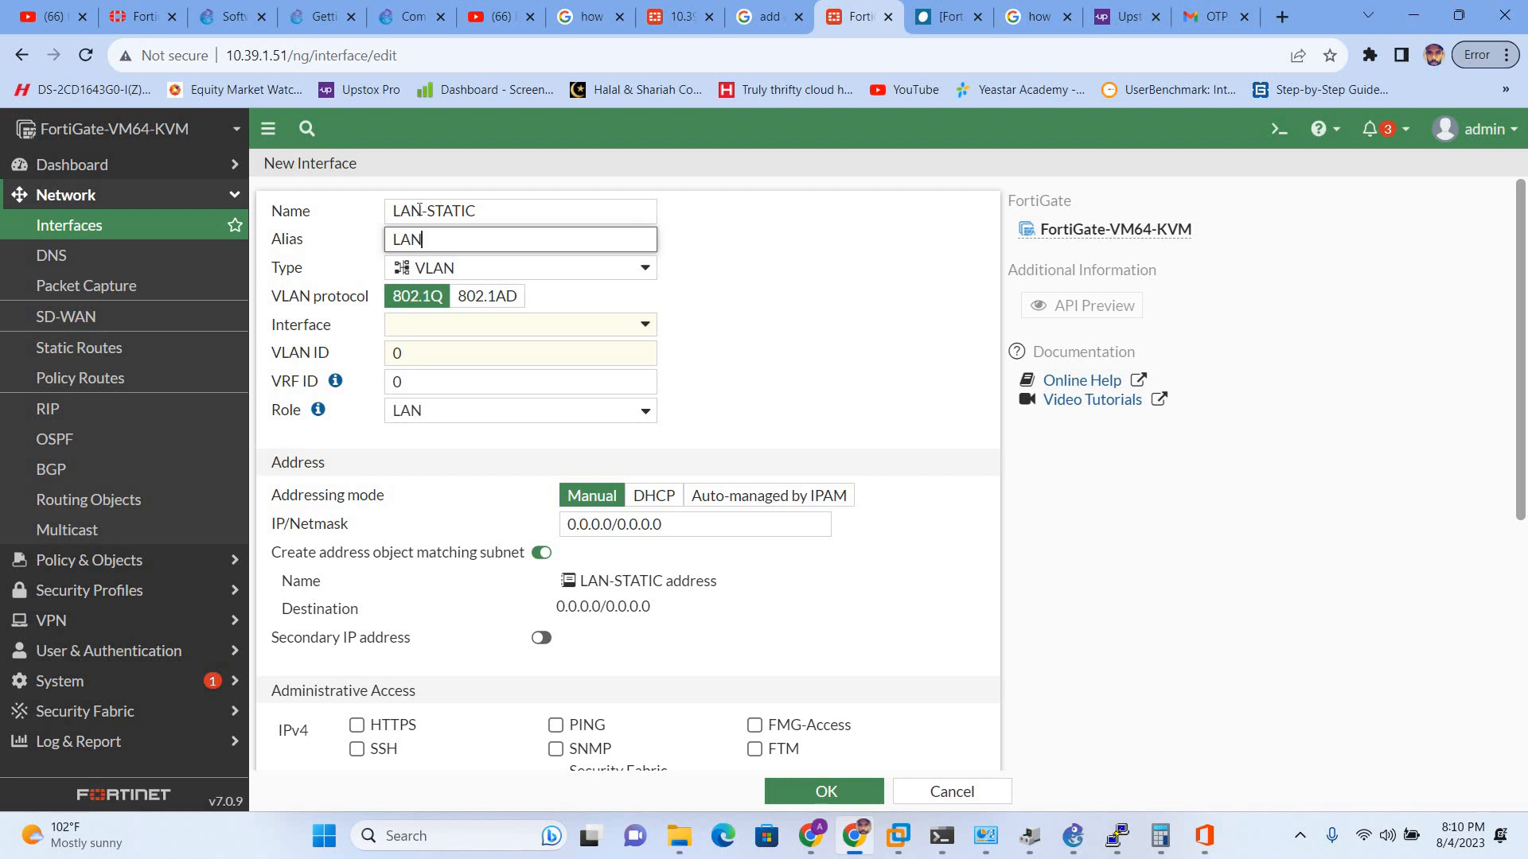
pyautogui.write('-STATIC')
# - Make it a Software Switch with members port2 and port3, keeping role LAN
pyautogui.click(488, 273)
pyautogui.click(489, 273)
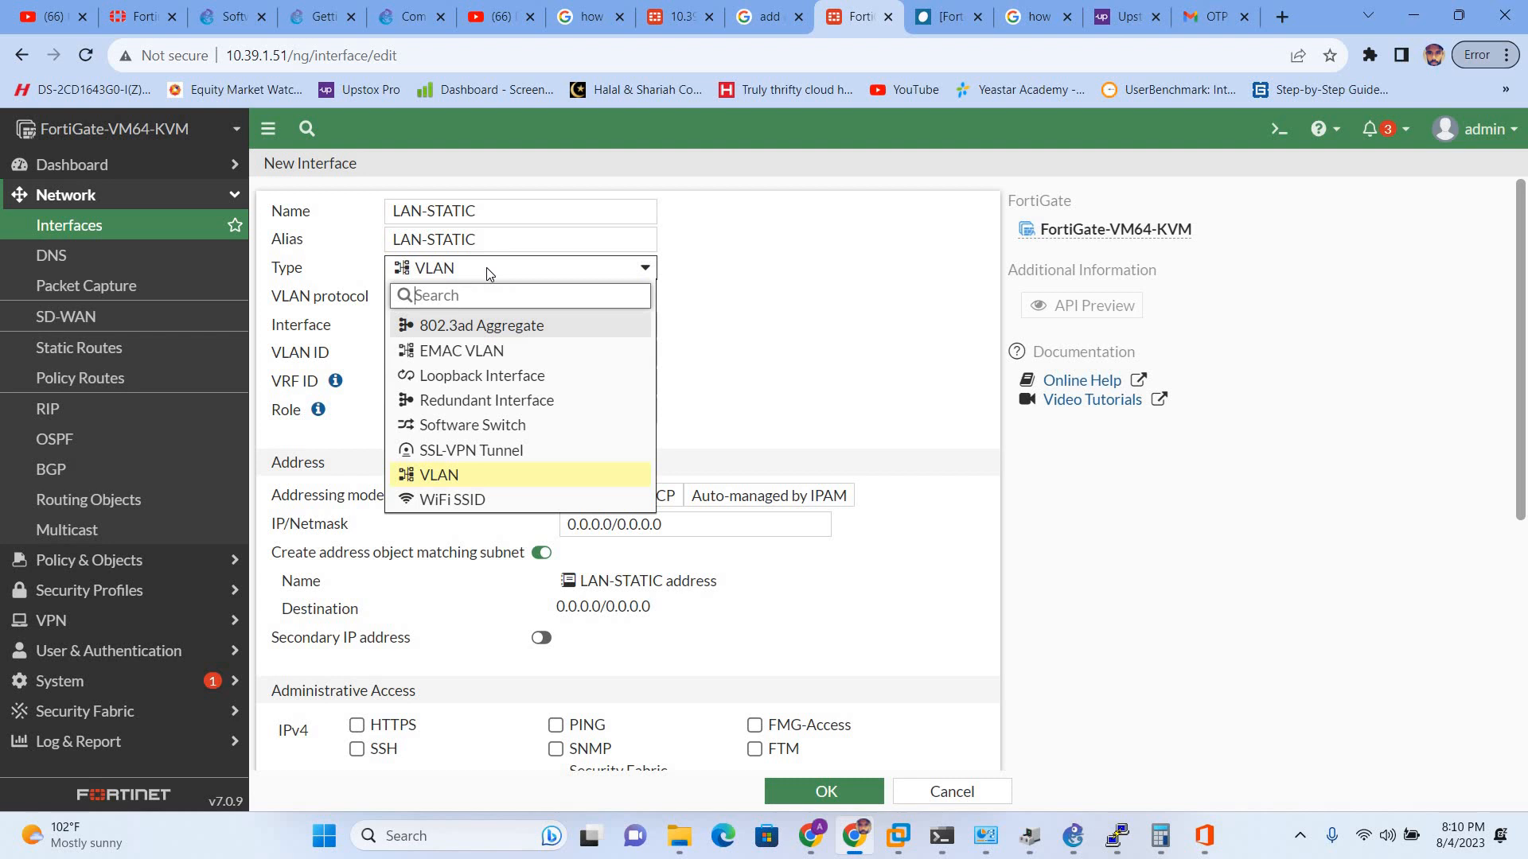
pyautogui.click(462, 433)
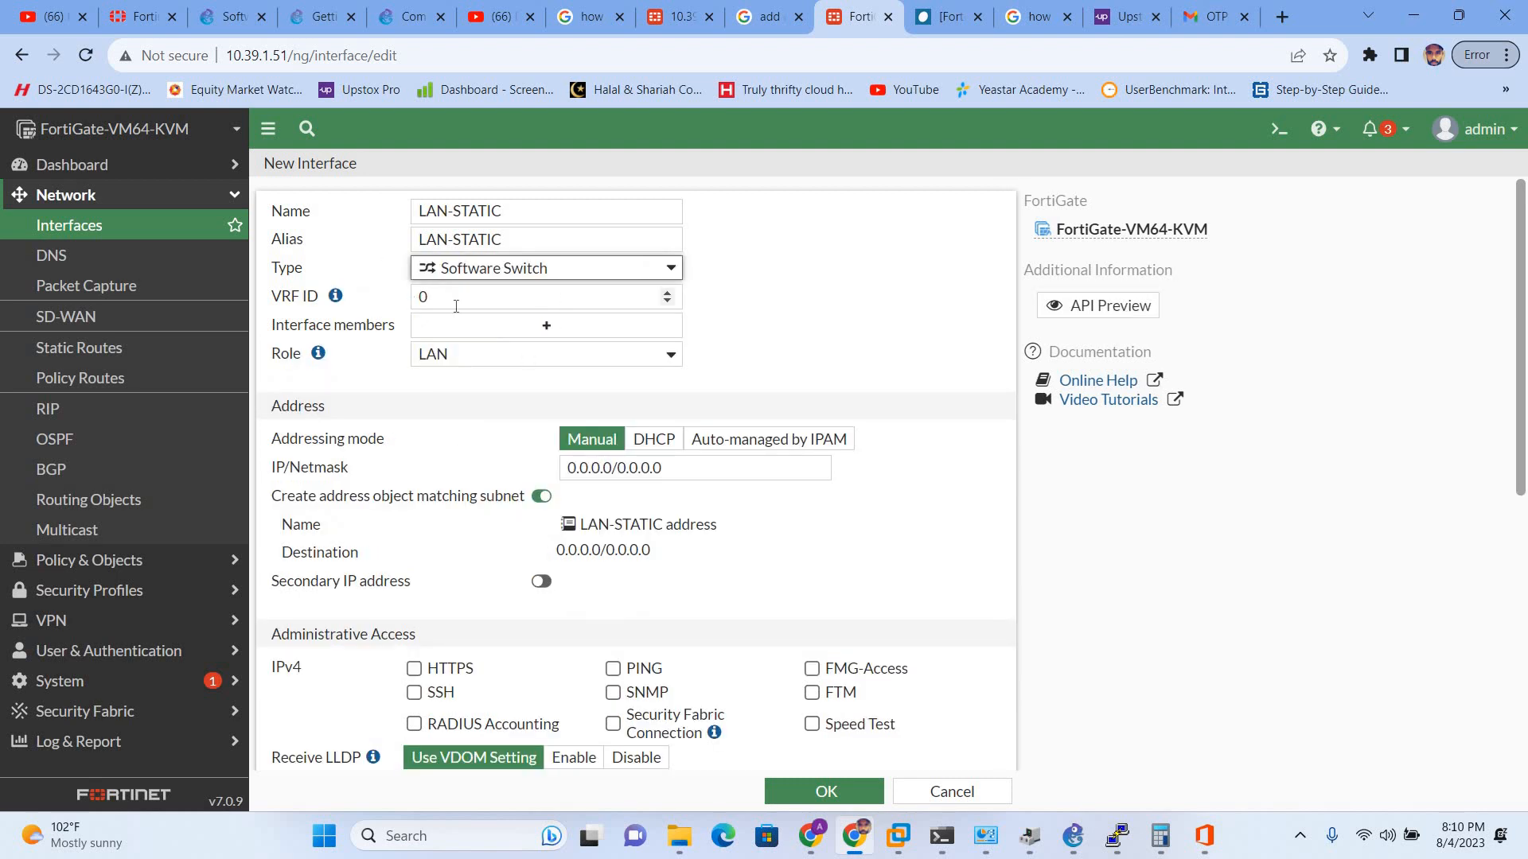
pyautogui.click(548, 330)
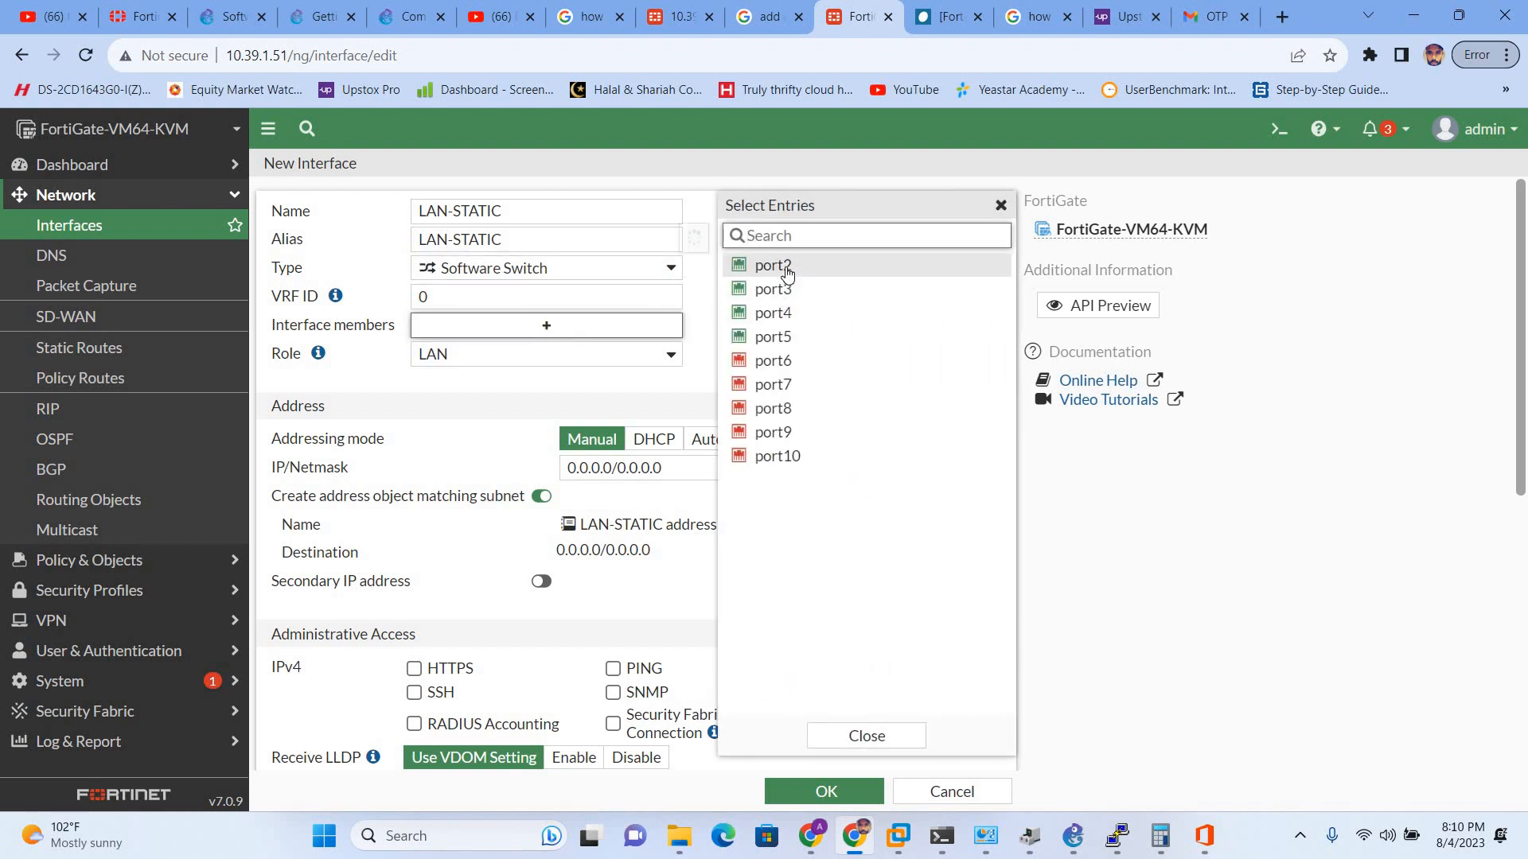
pyautogui.click(783, 267)
pyautogui.click(779, 291)
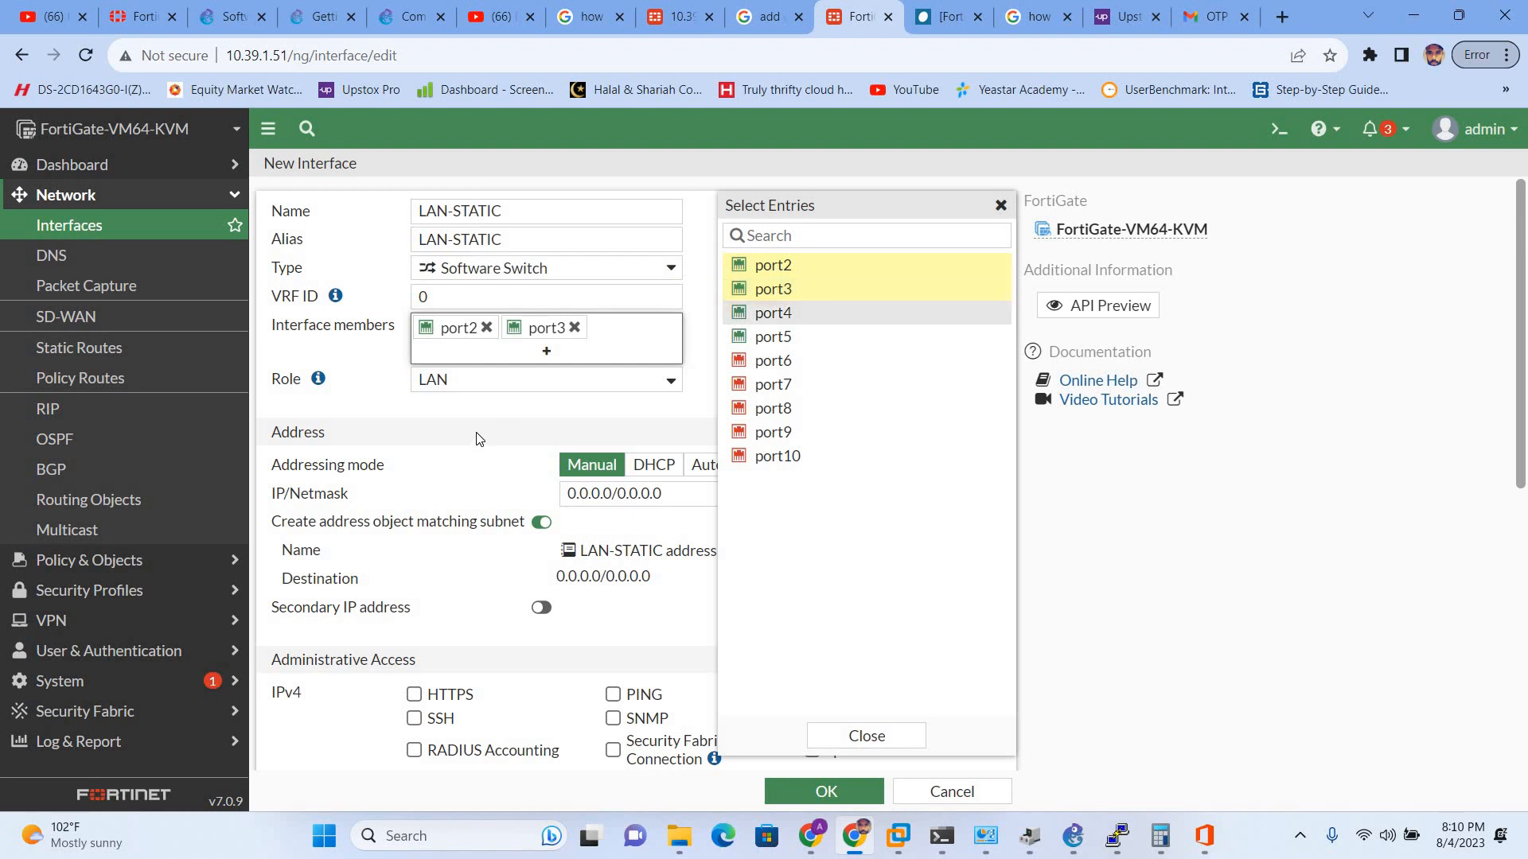
pyautogui.click(505, 398)
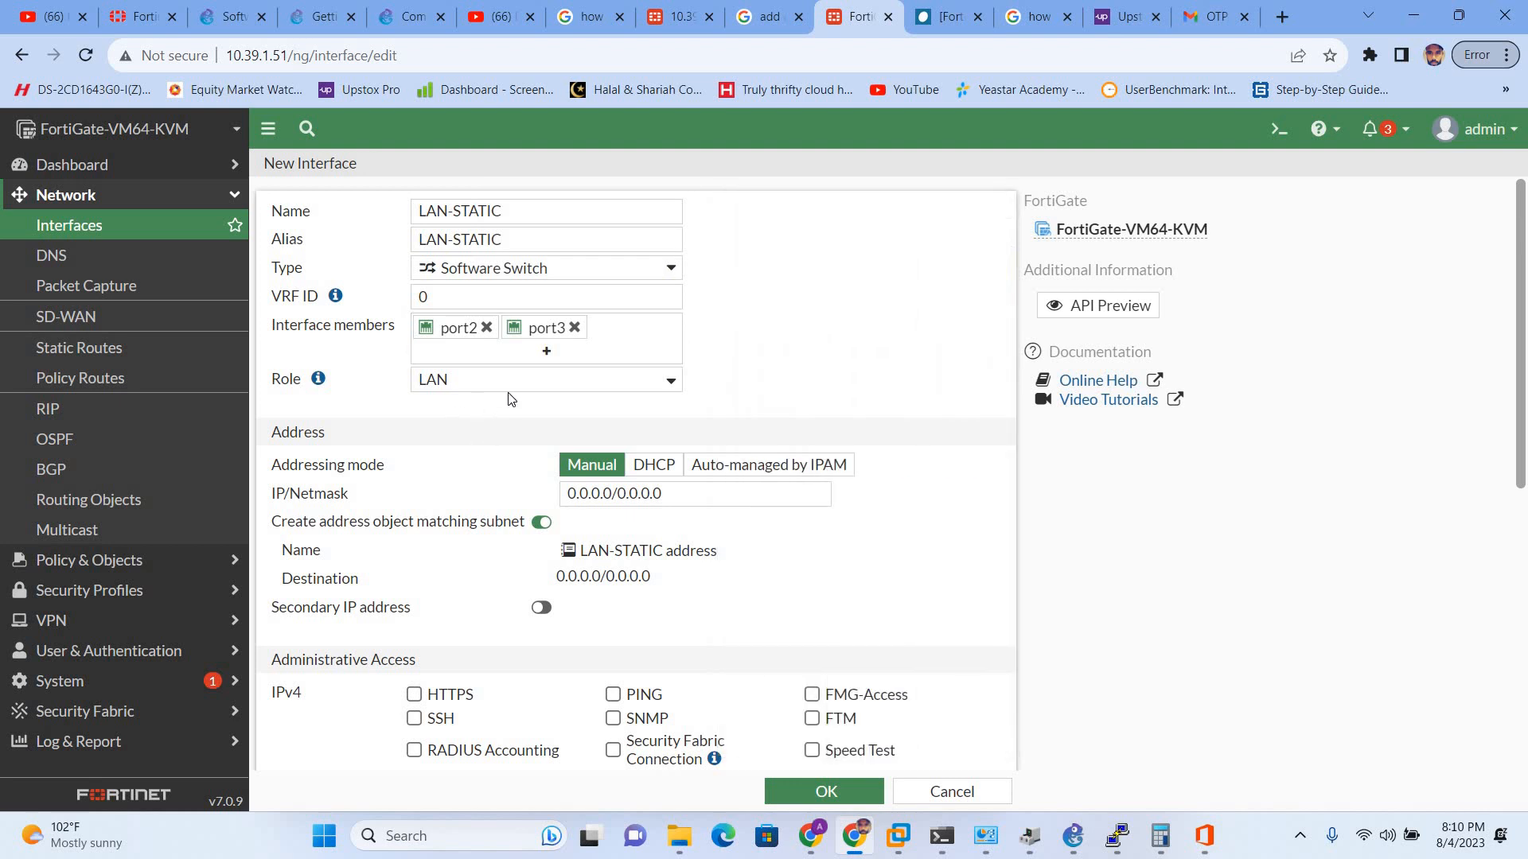
pyautogui.click(507, 387)
pyautogui.click(509, 397)
pyautogui.scroll(-1, 656, 394)
pyautogui.click(563, 397)
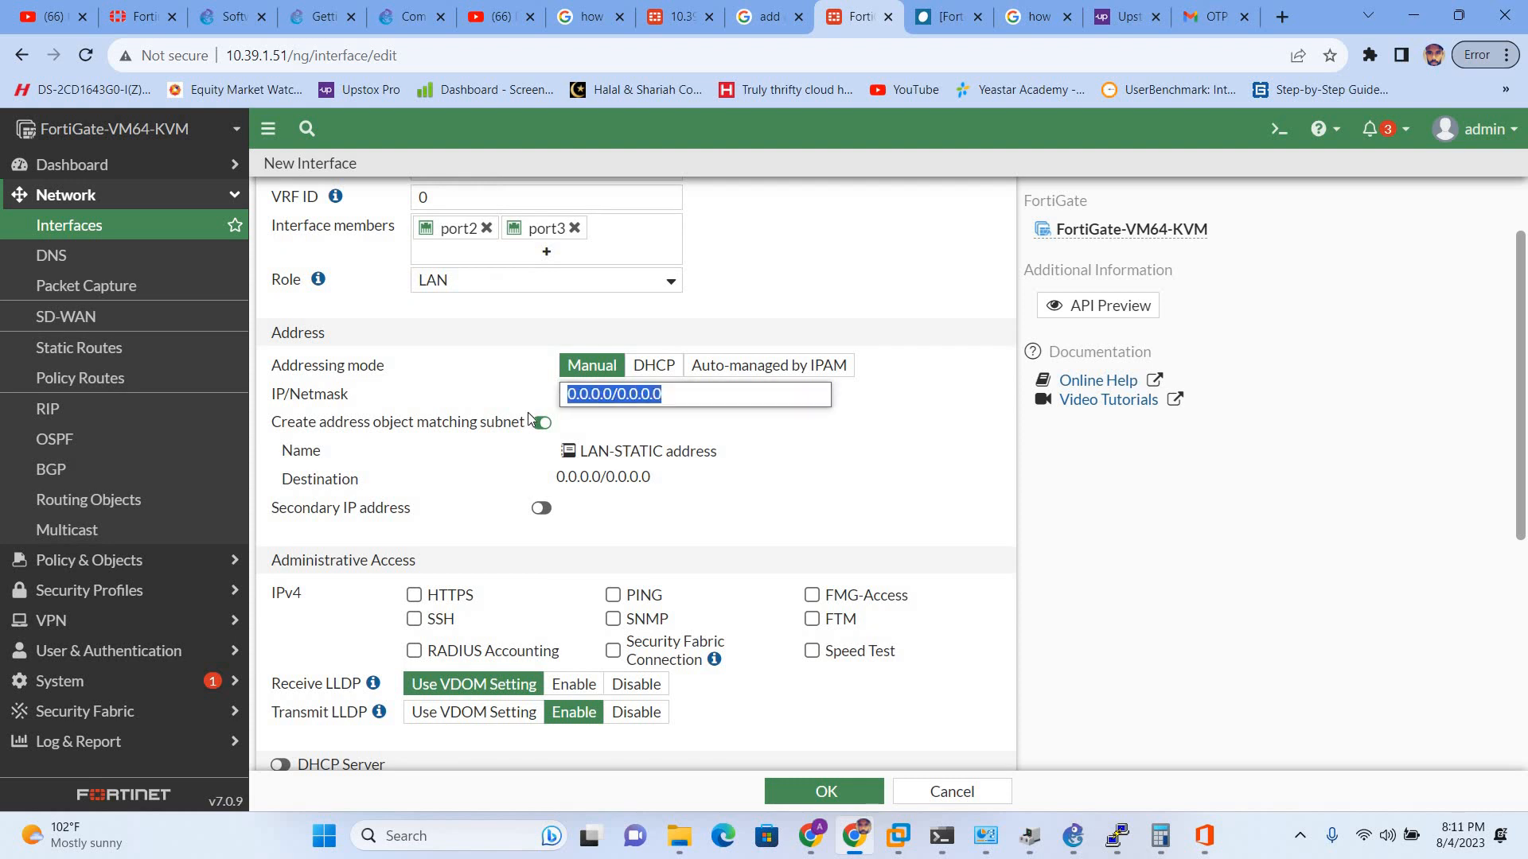
# - Set the LAN-STATIC IP/Netmask to 192.168.25.1/24
pyautogui.write('192')
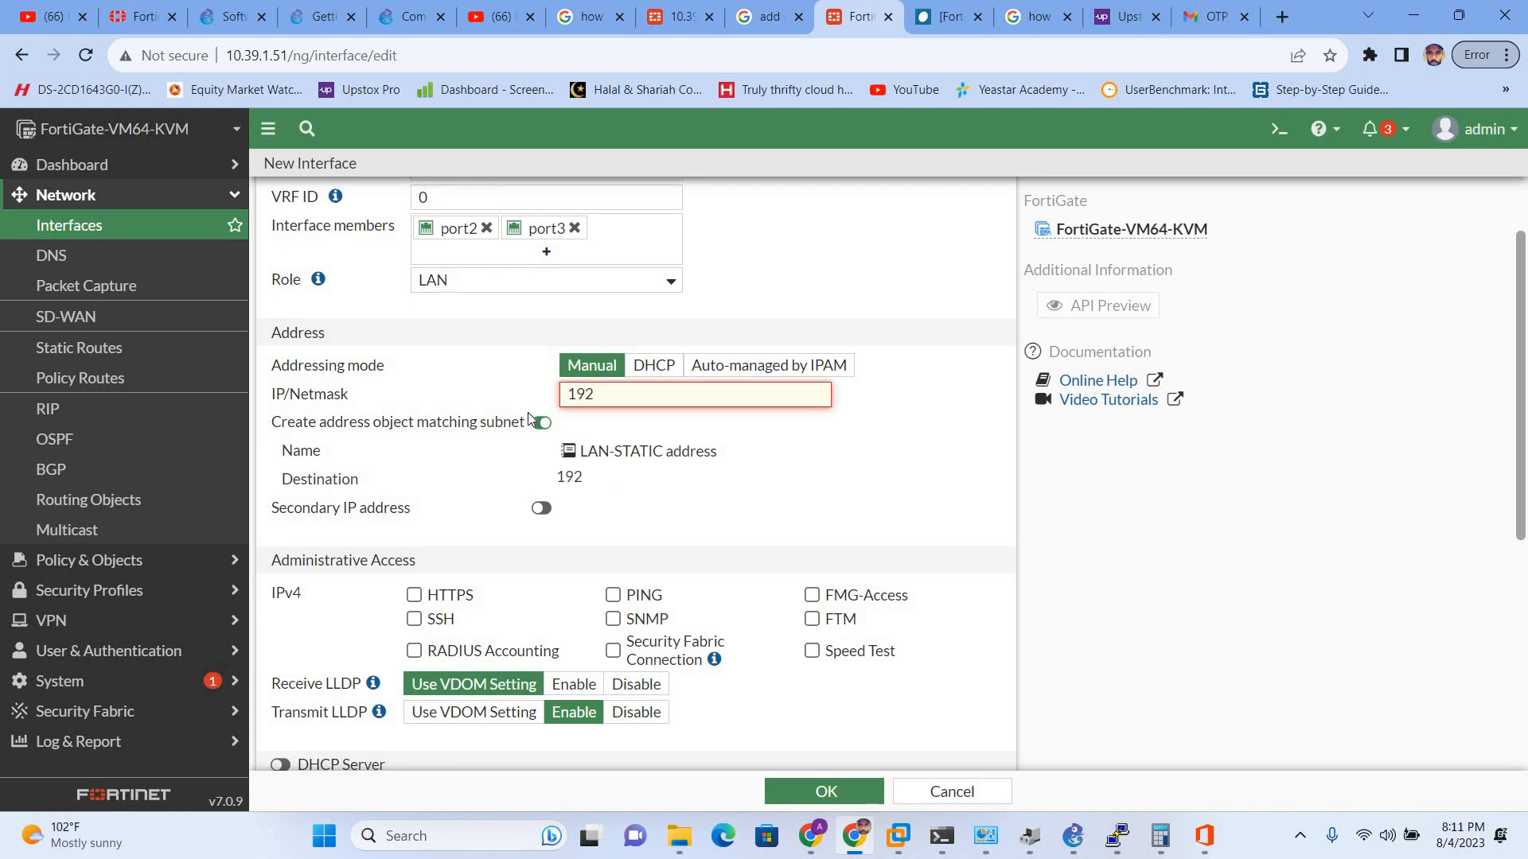
pyautogui.write('.168.25.1/24')
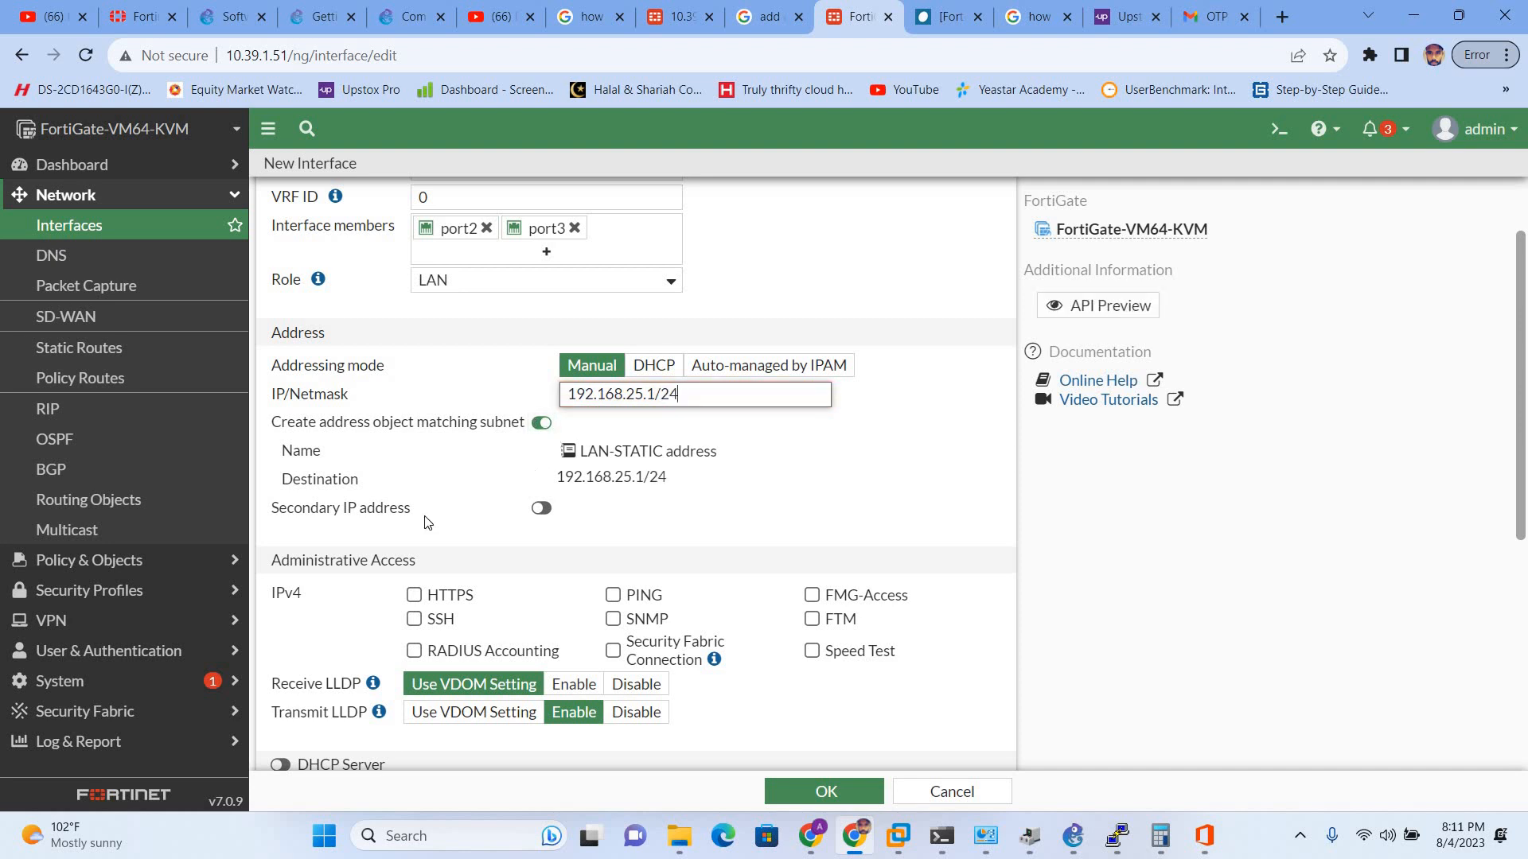
pyautogui.scroll(-3, 443, 515)
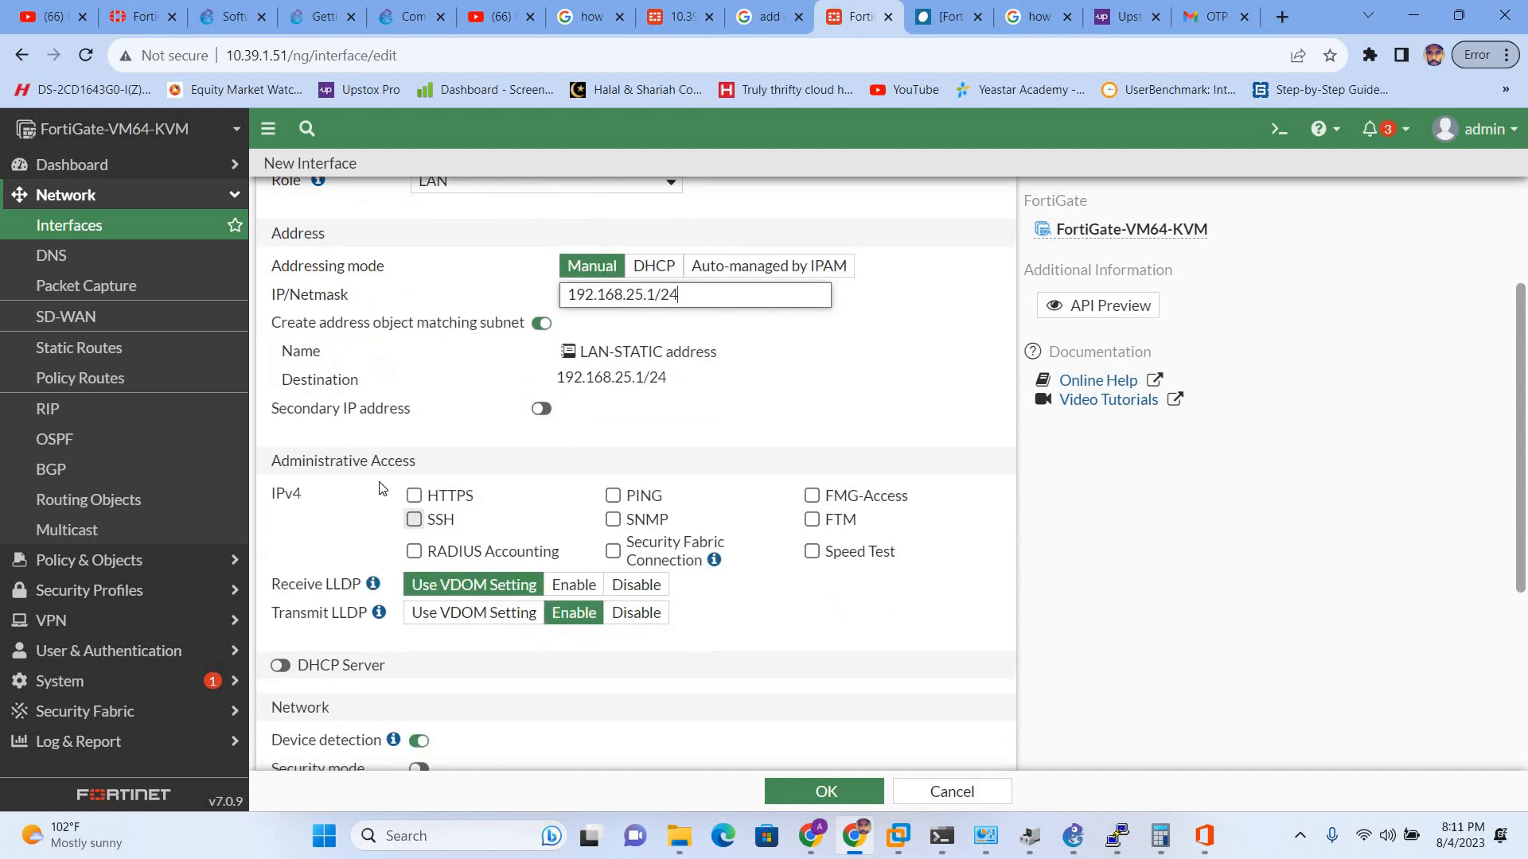
pyautogui.scroll(1, 395, 526)
pyautogui.scroll(2, 395, 527)
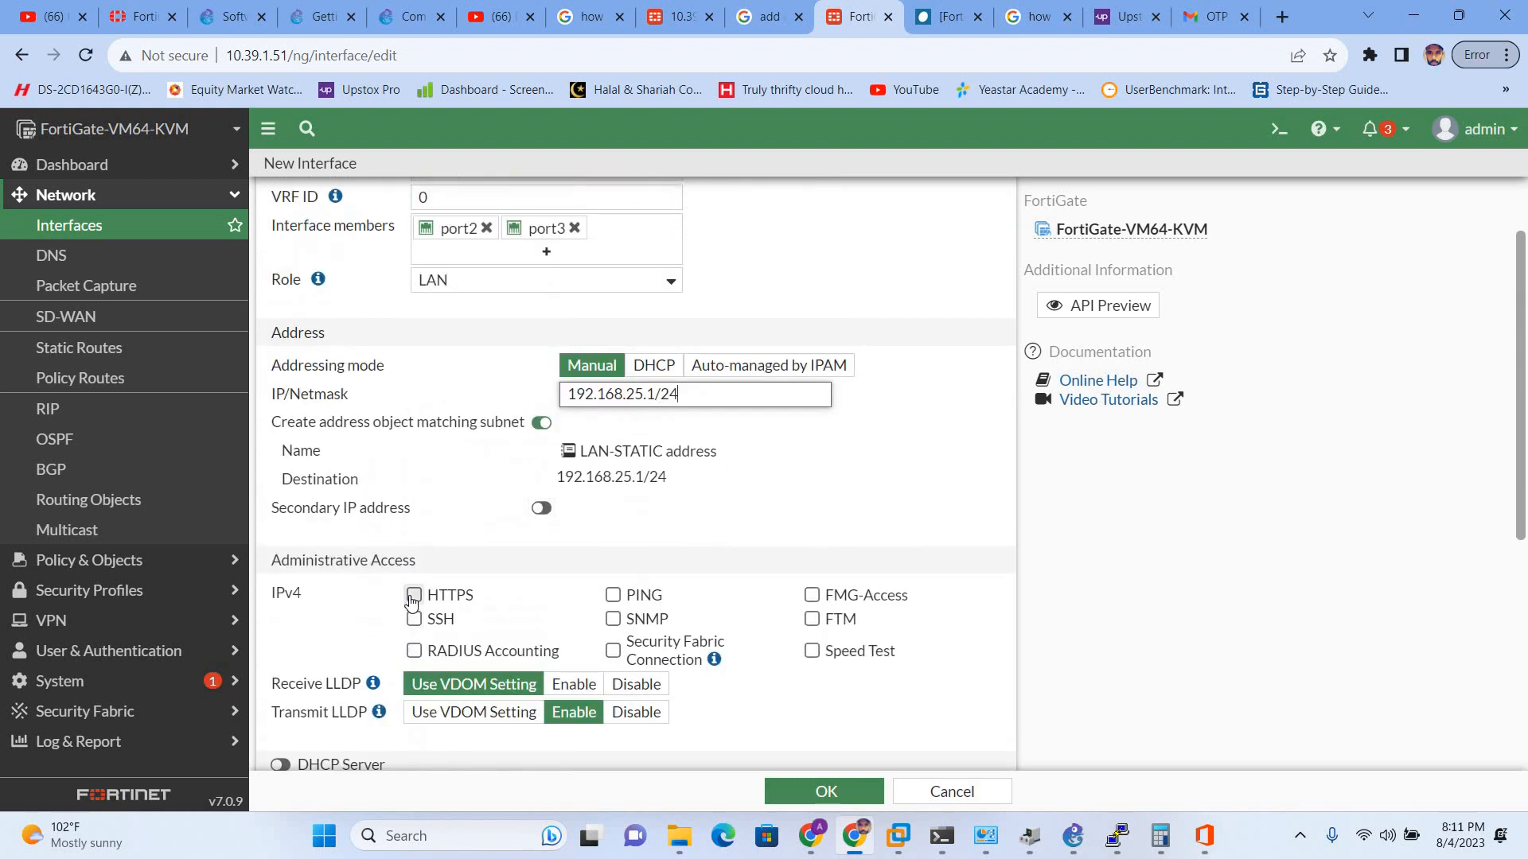
# - Allow HTTPS, PING, SSH and Speed Test access, then save the interface
pyautogui.click(414, 595)
pyautogui.click(613, 597)
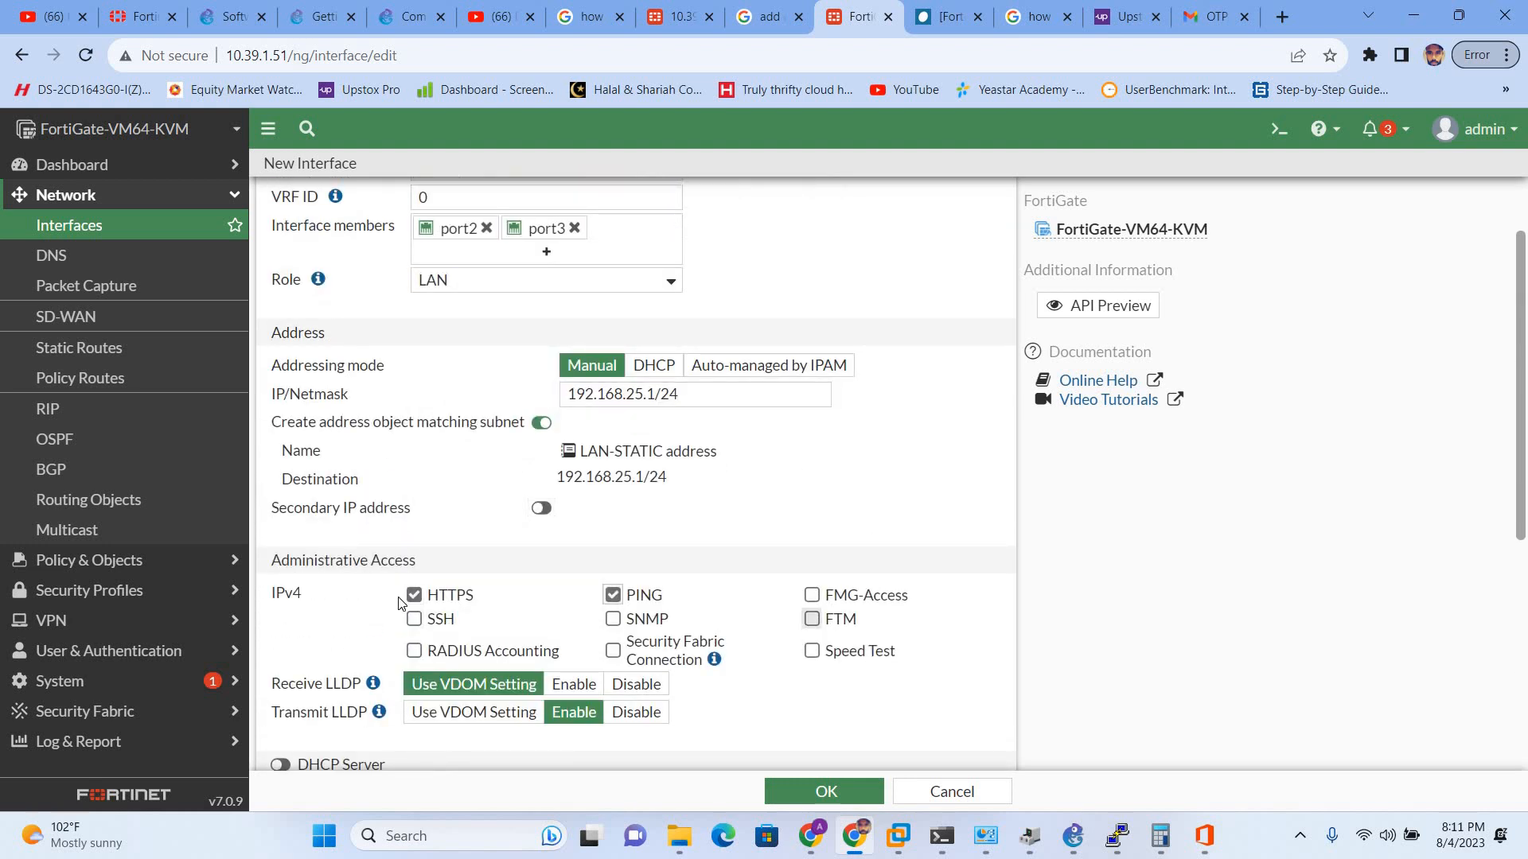
pyautogui.click(414, 619)
pyautogui.click(811, 651)
pyautogui.scroll(-1, 562, 631)
pyautogui.scroll(-1, 564, 627)
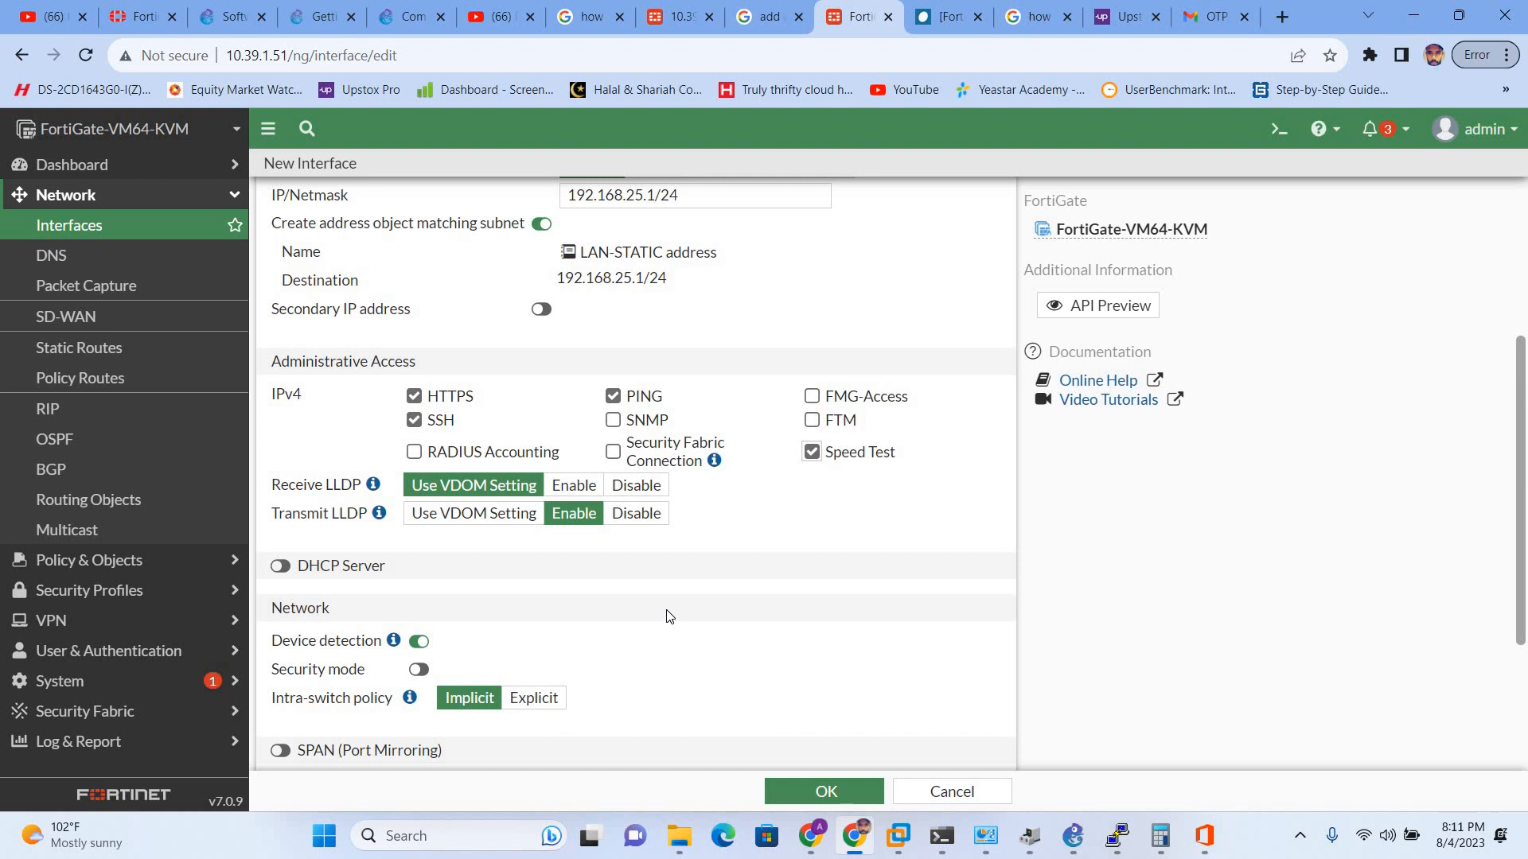
pyautogui.scroll(2, 669, 617)
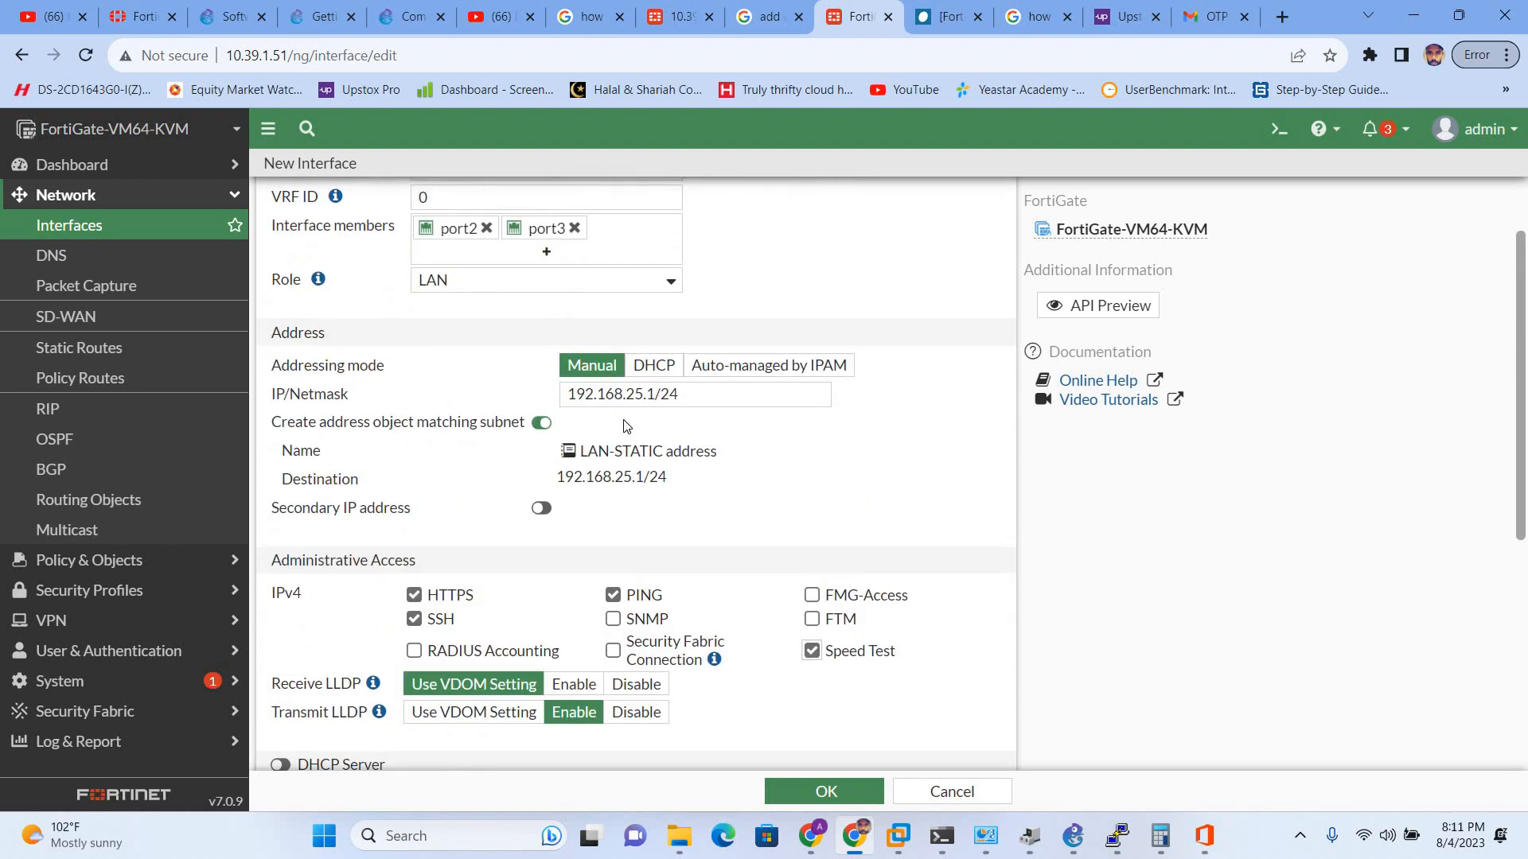
pyautogui.scroll(-1, 613, 467)
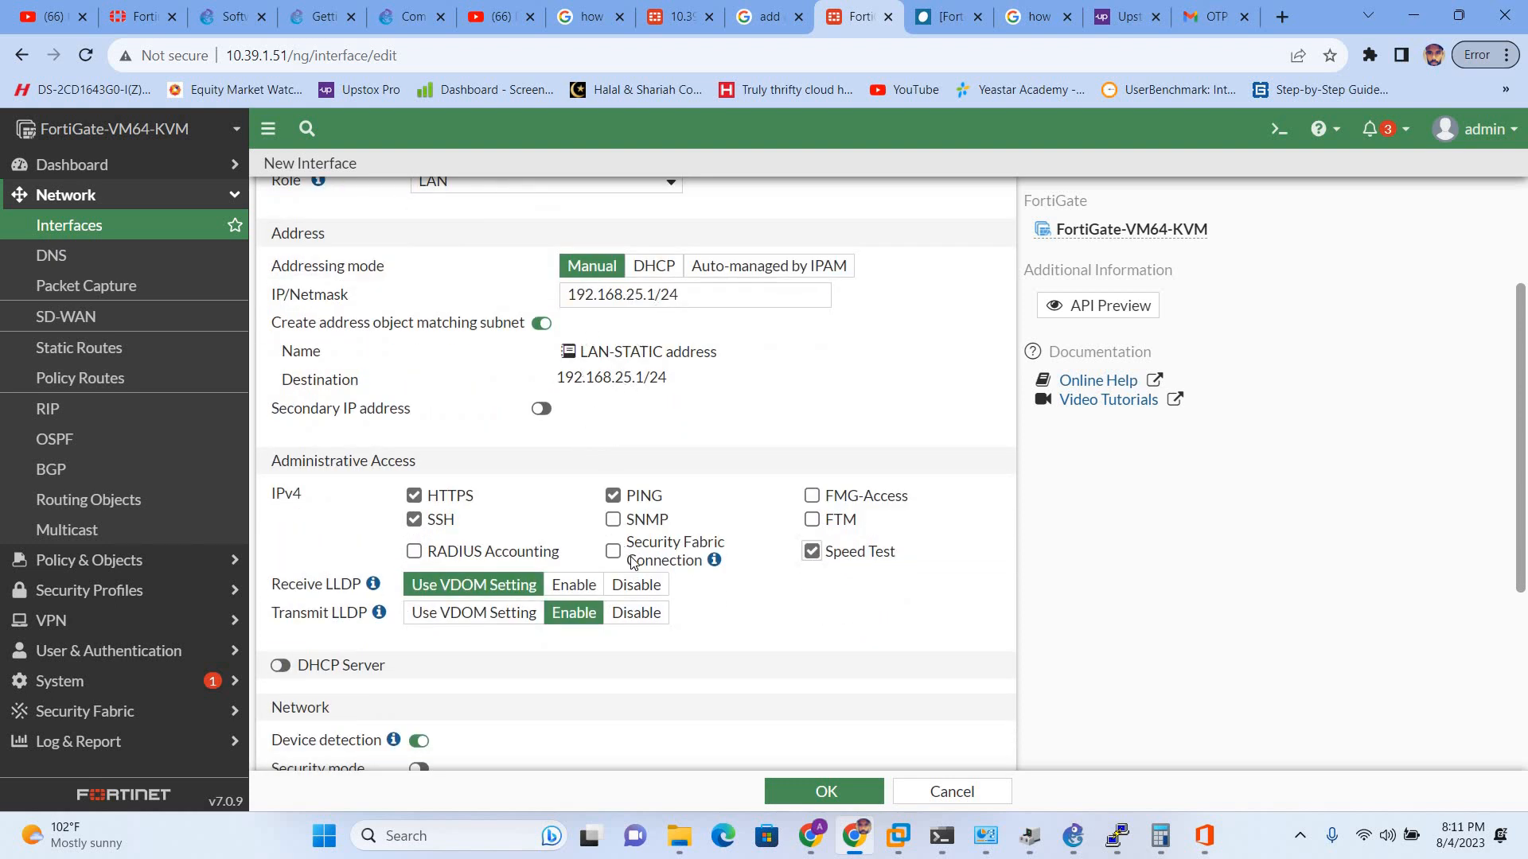
pyautogui.scroll(-3, 636, 566)
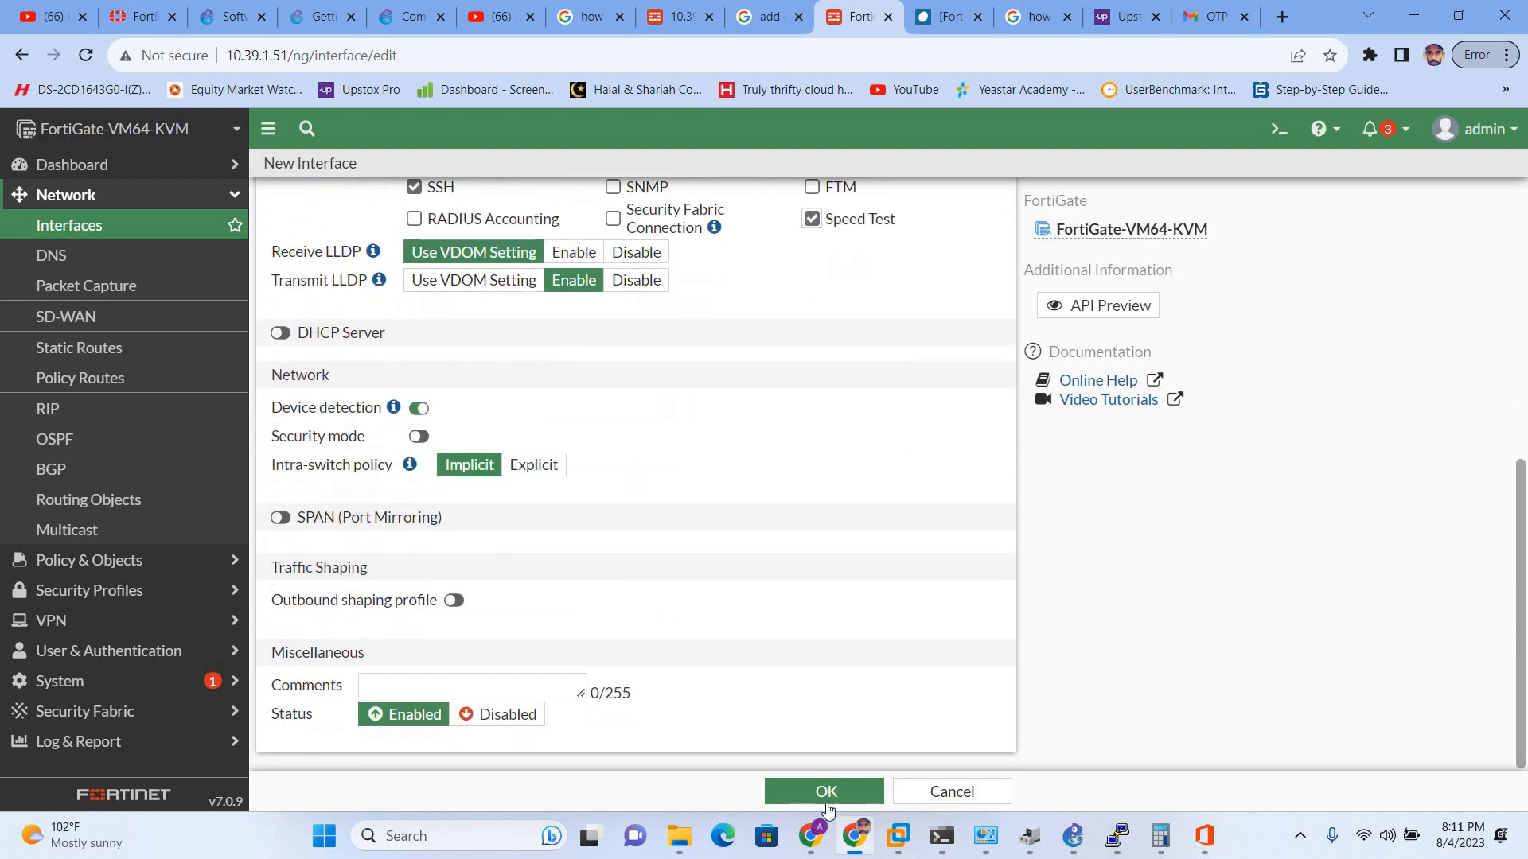
pyautogui.click(796, 778)
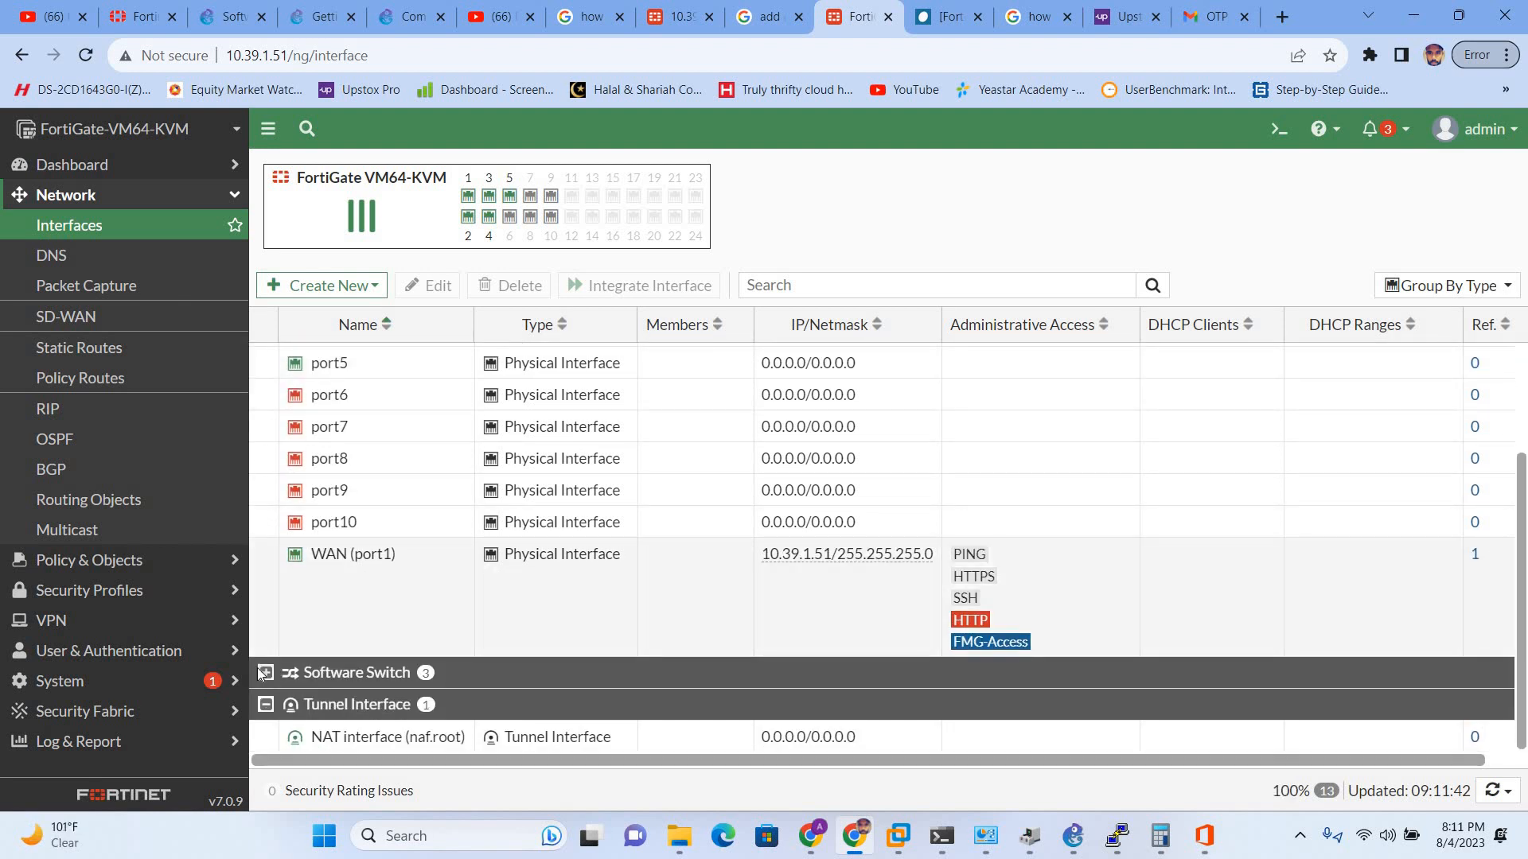
# - Expand the Software Switch group, select LAN-STATIC, then go to Network > Policy Routes
pyautogui.click(266, 674)
pyautogui.scroll(-2, 405, 645)
pyautogui.scroll(-1, 399, 654)
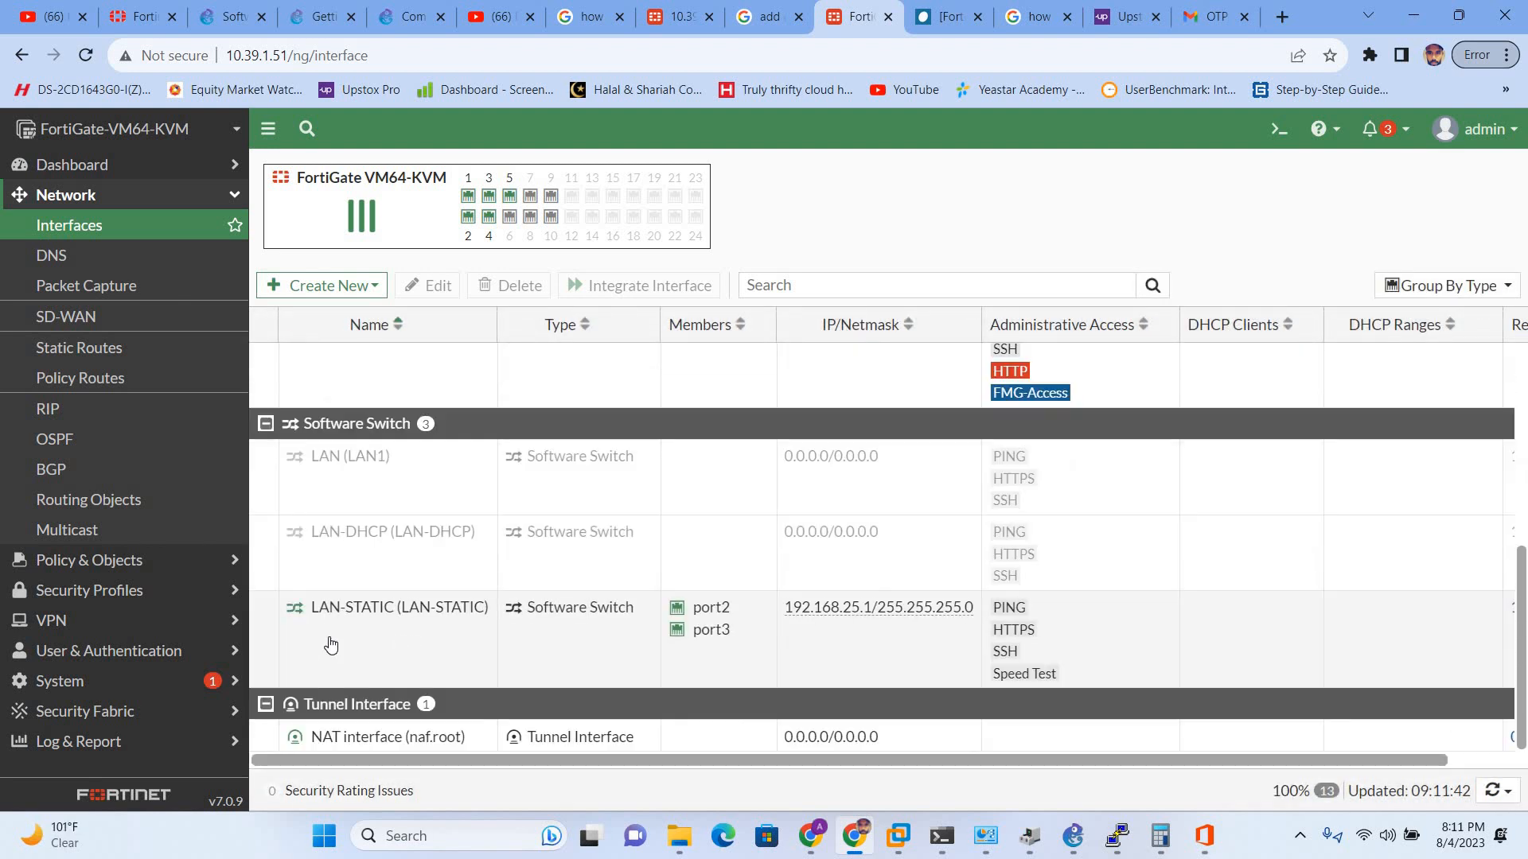
pyautogui.click(331, 645)
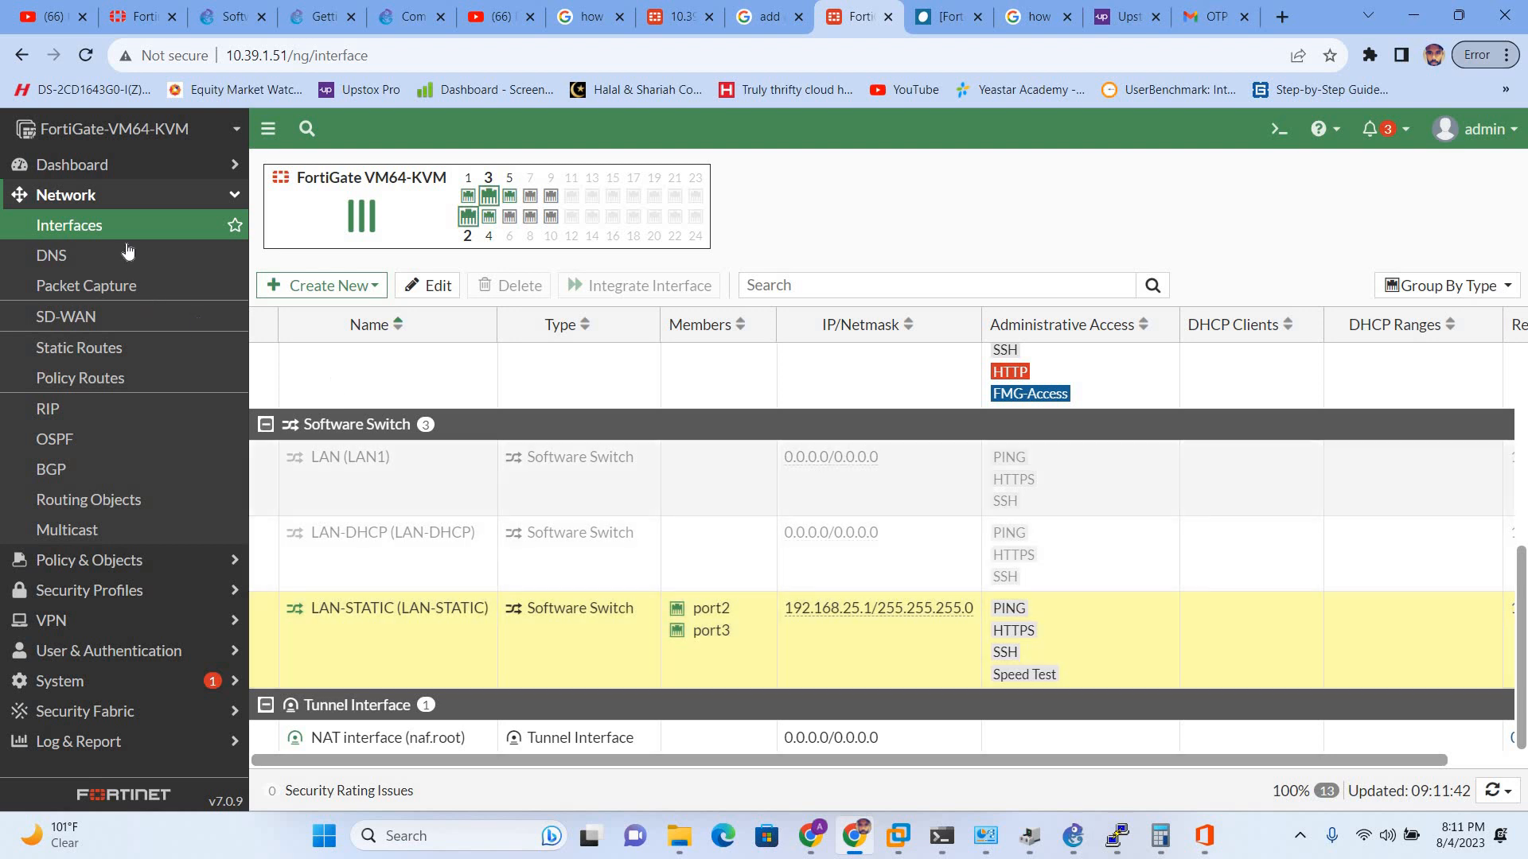
pyautogui.click(121, 378)
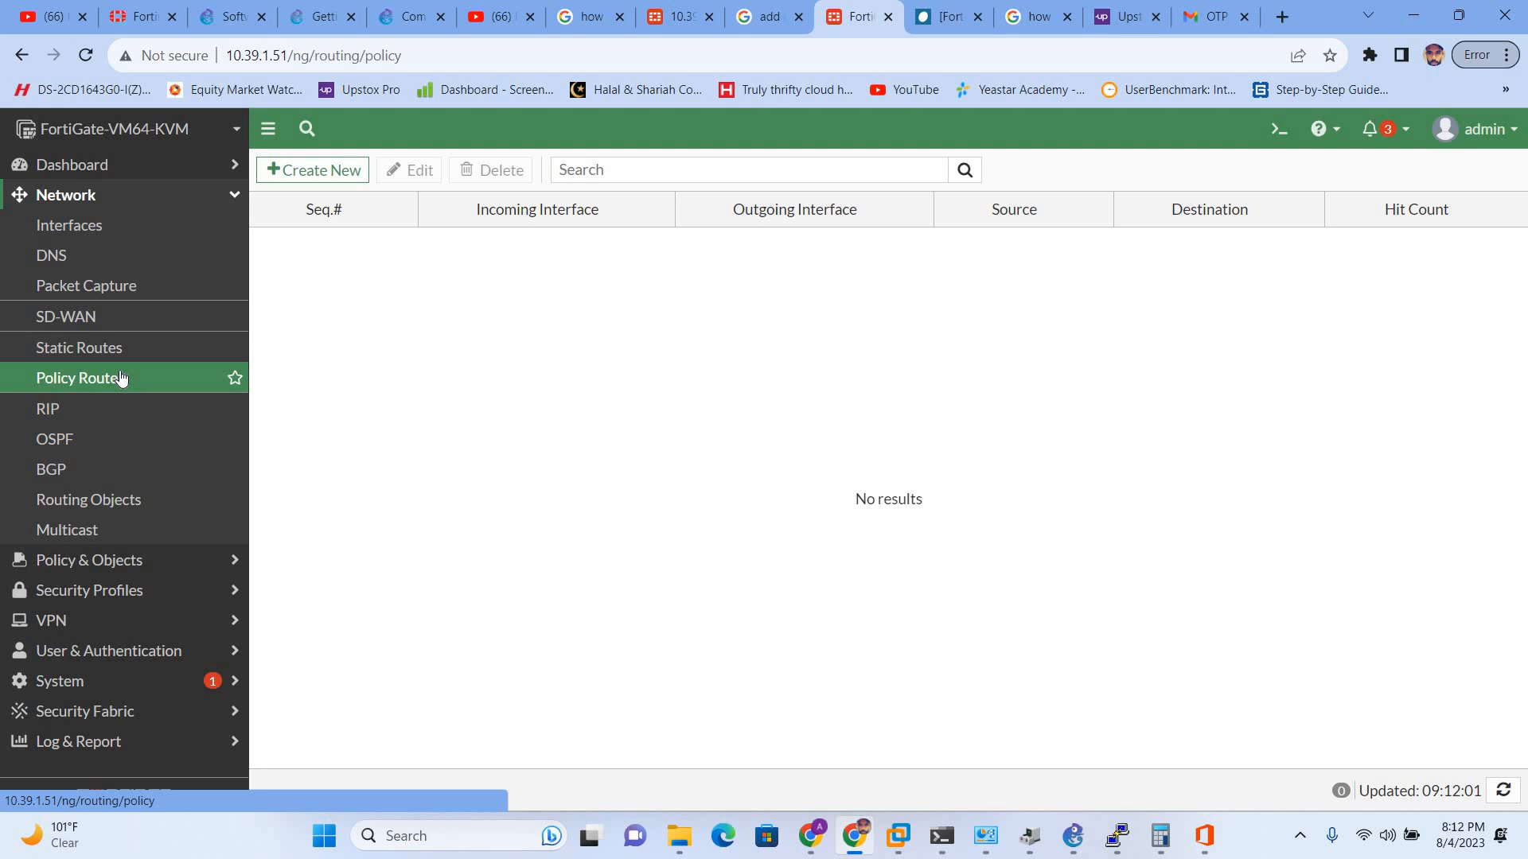
pyautogui.click(324, 169)
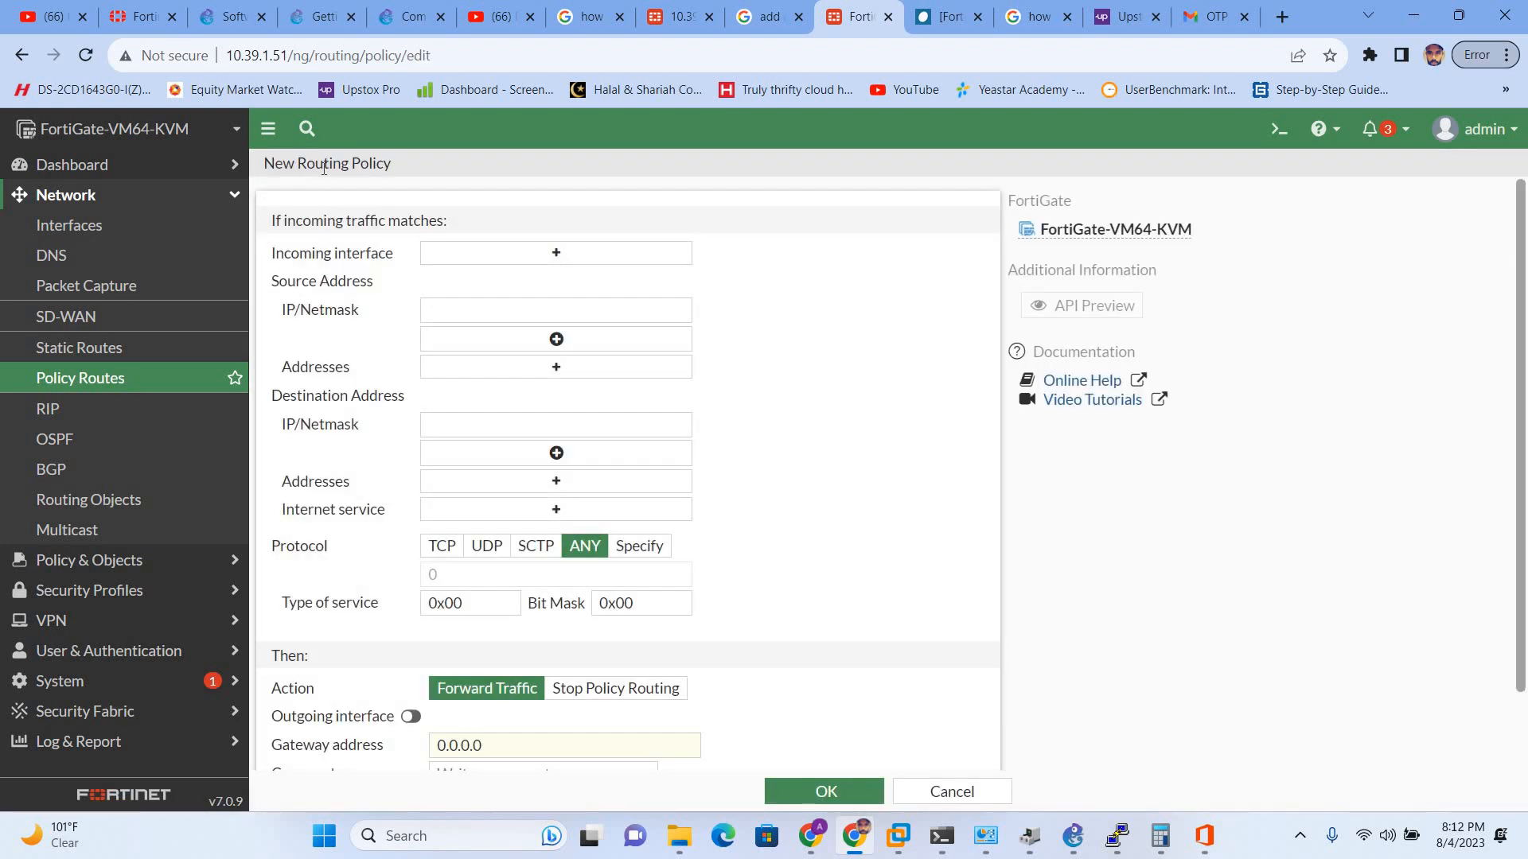
pyautogui.click(555, 261)
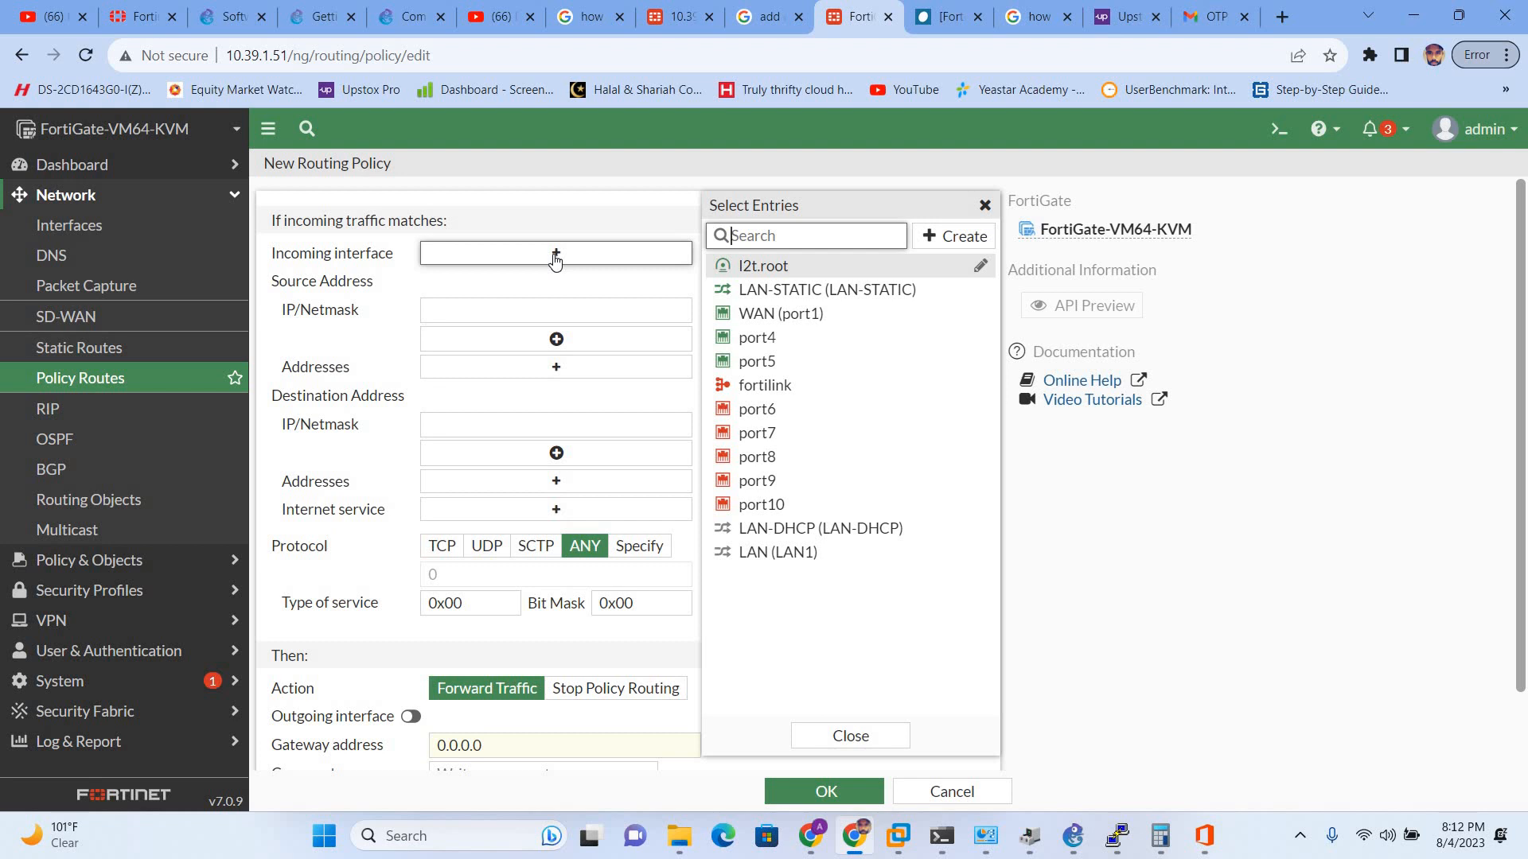
pyautogui.moveTo(760, 296)
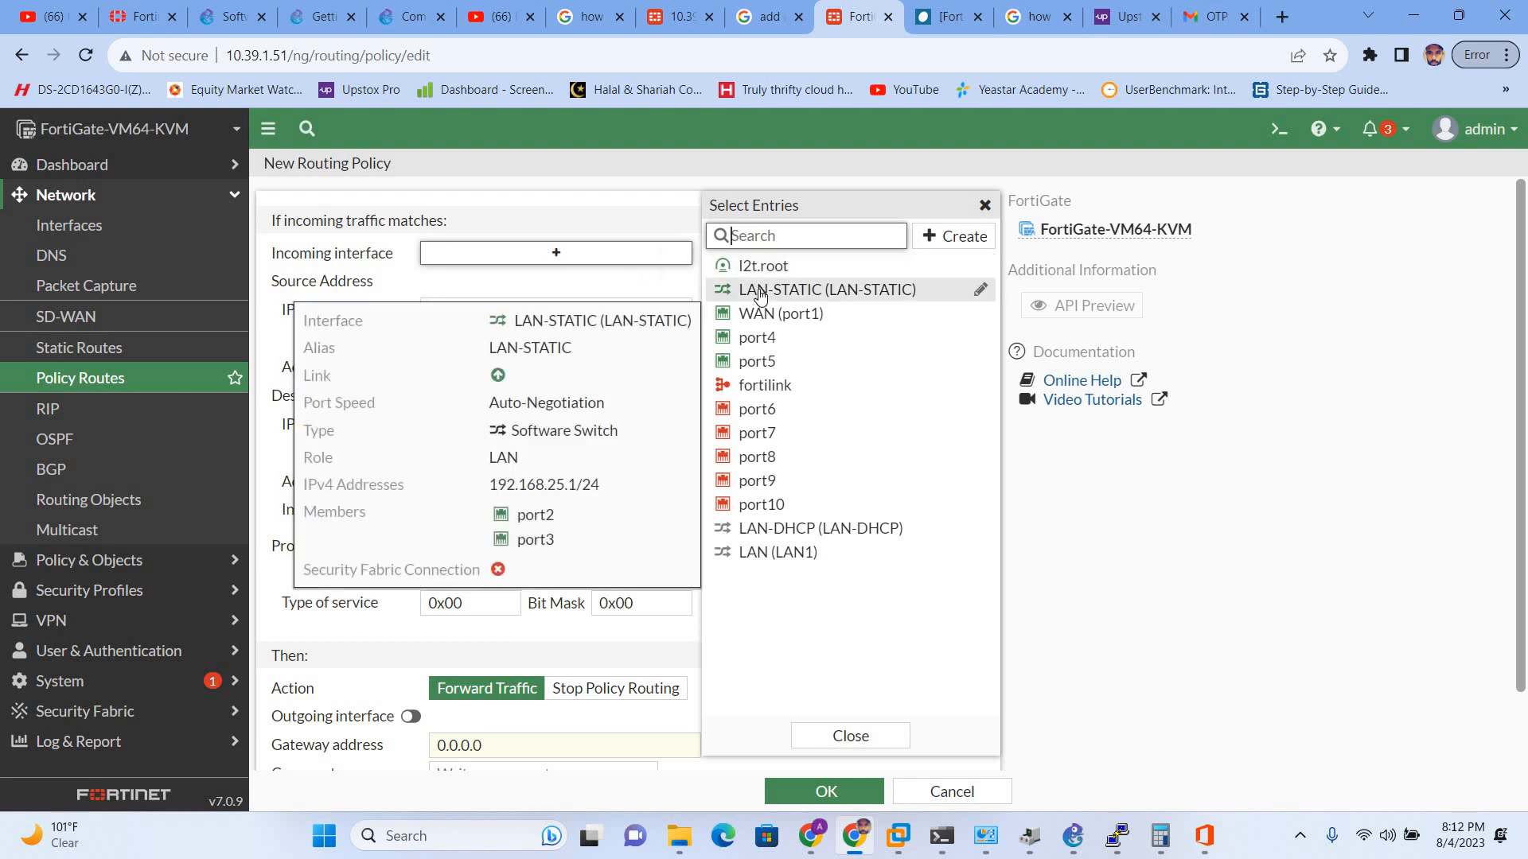
pyautogui.click(760, 291)
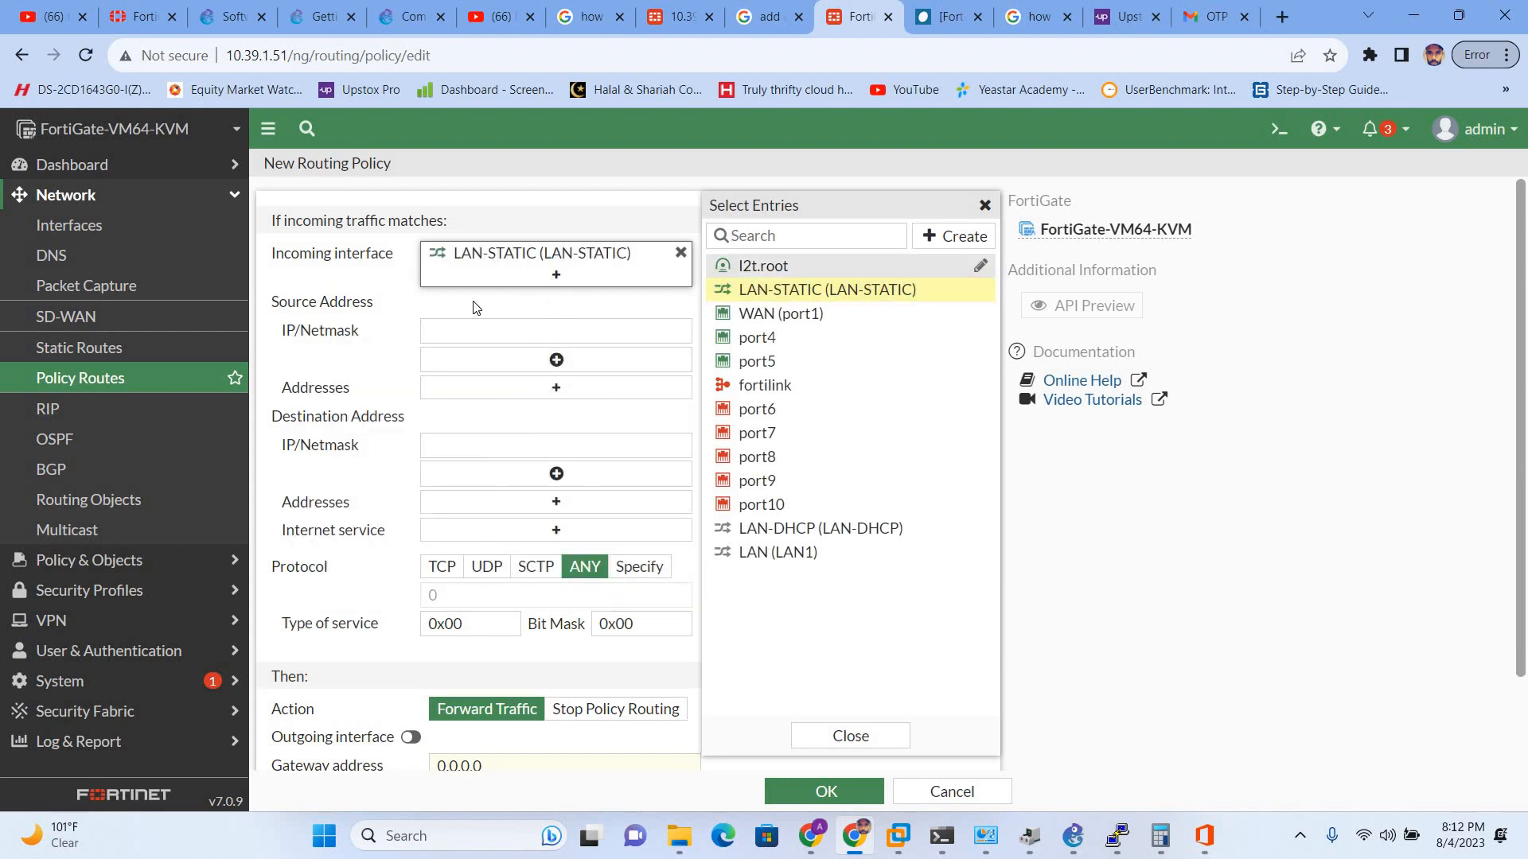
pyautogui.click(406, 314)
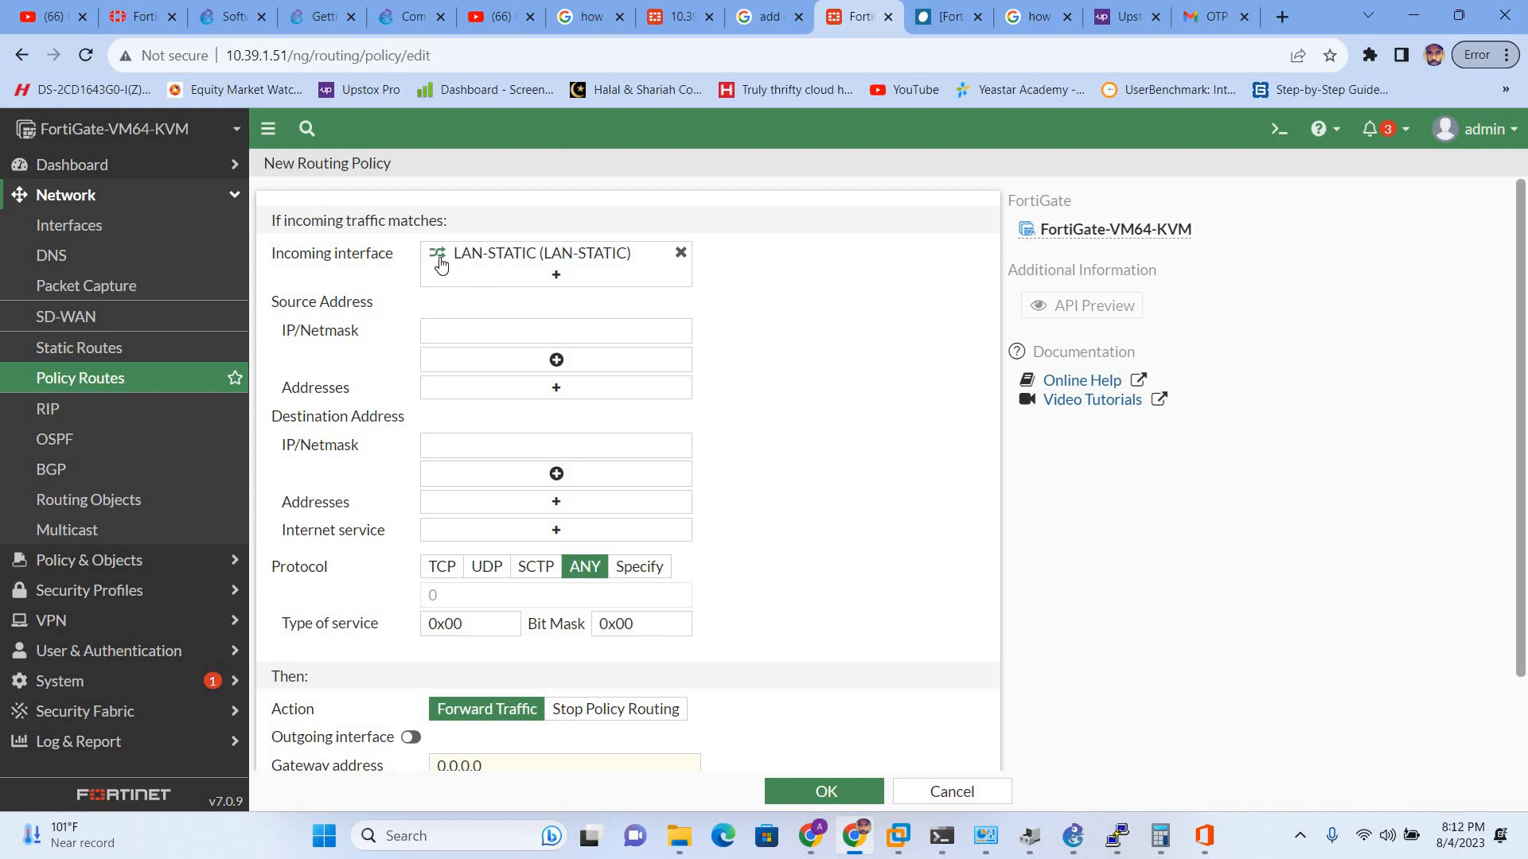
pyautogui.moveTo(441, 265)
pyautogui.click(555, 389)
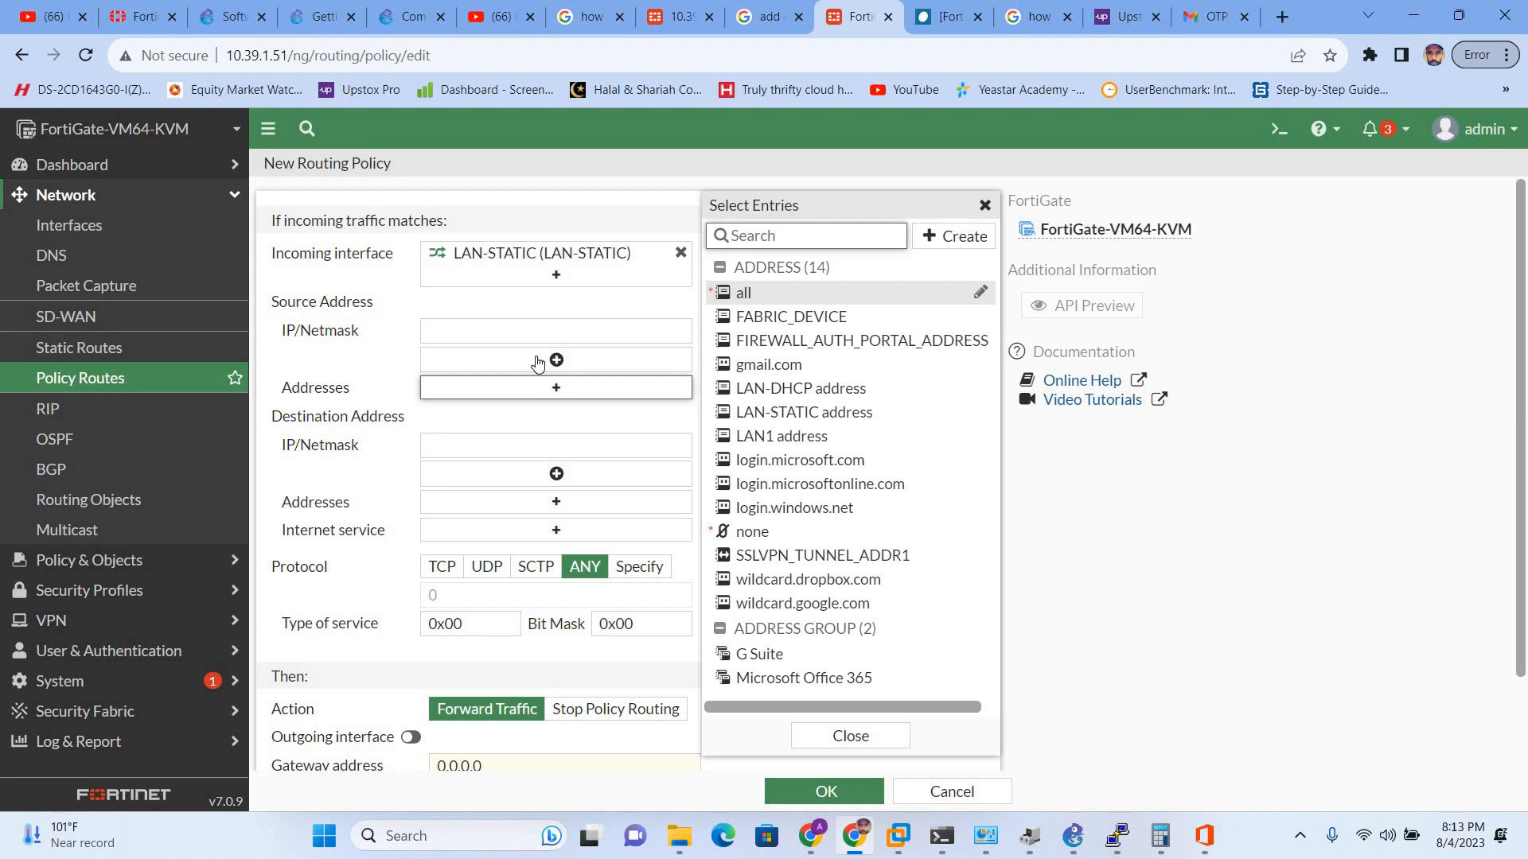
pyautogui.click(529, 330)
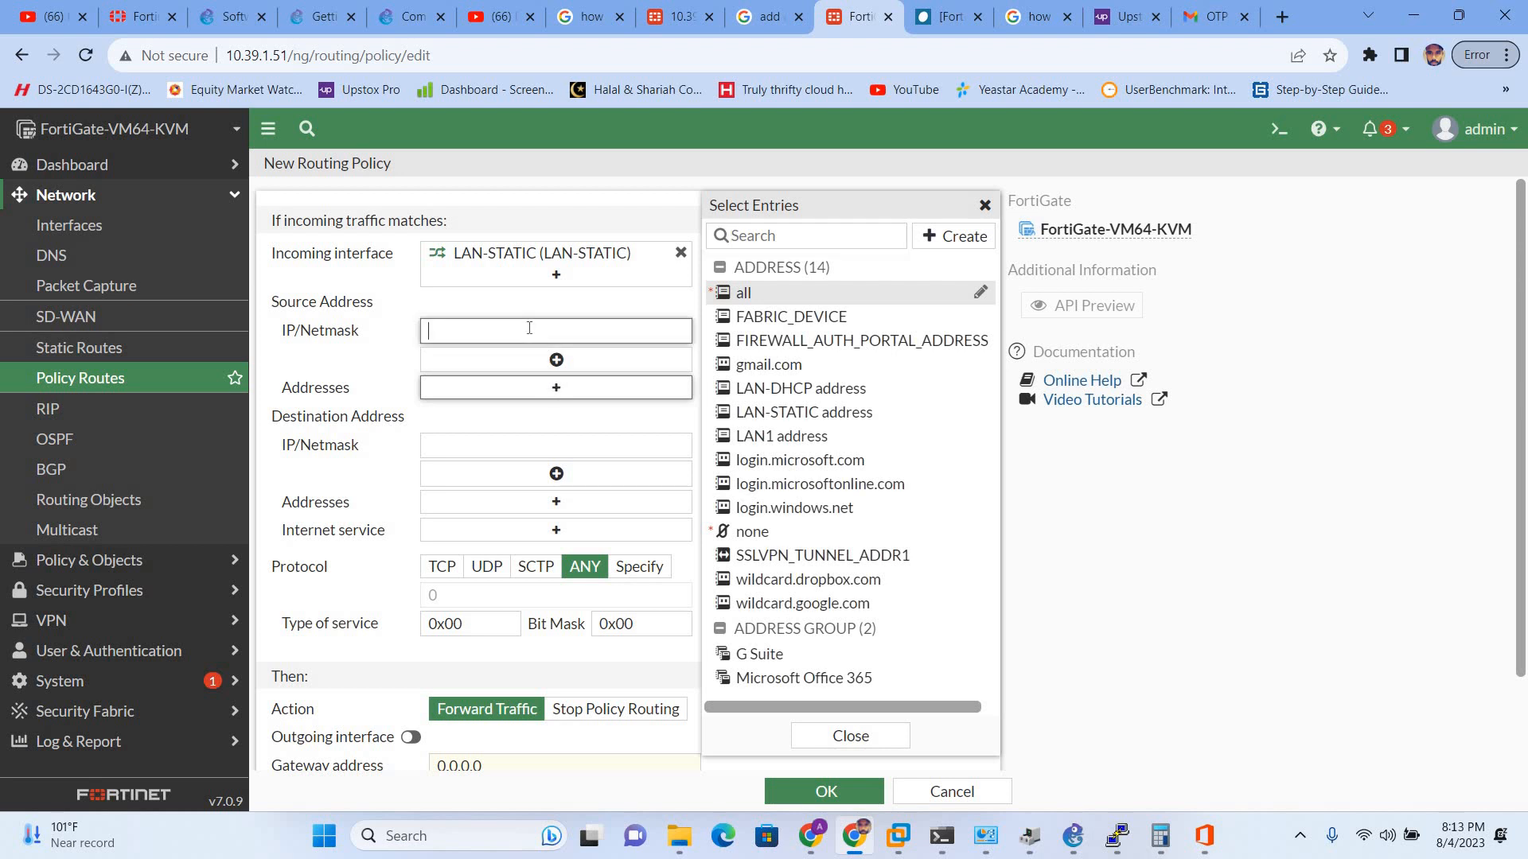
pyautogui.click(682, 254)
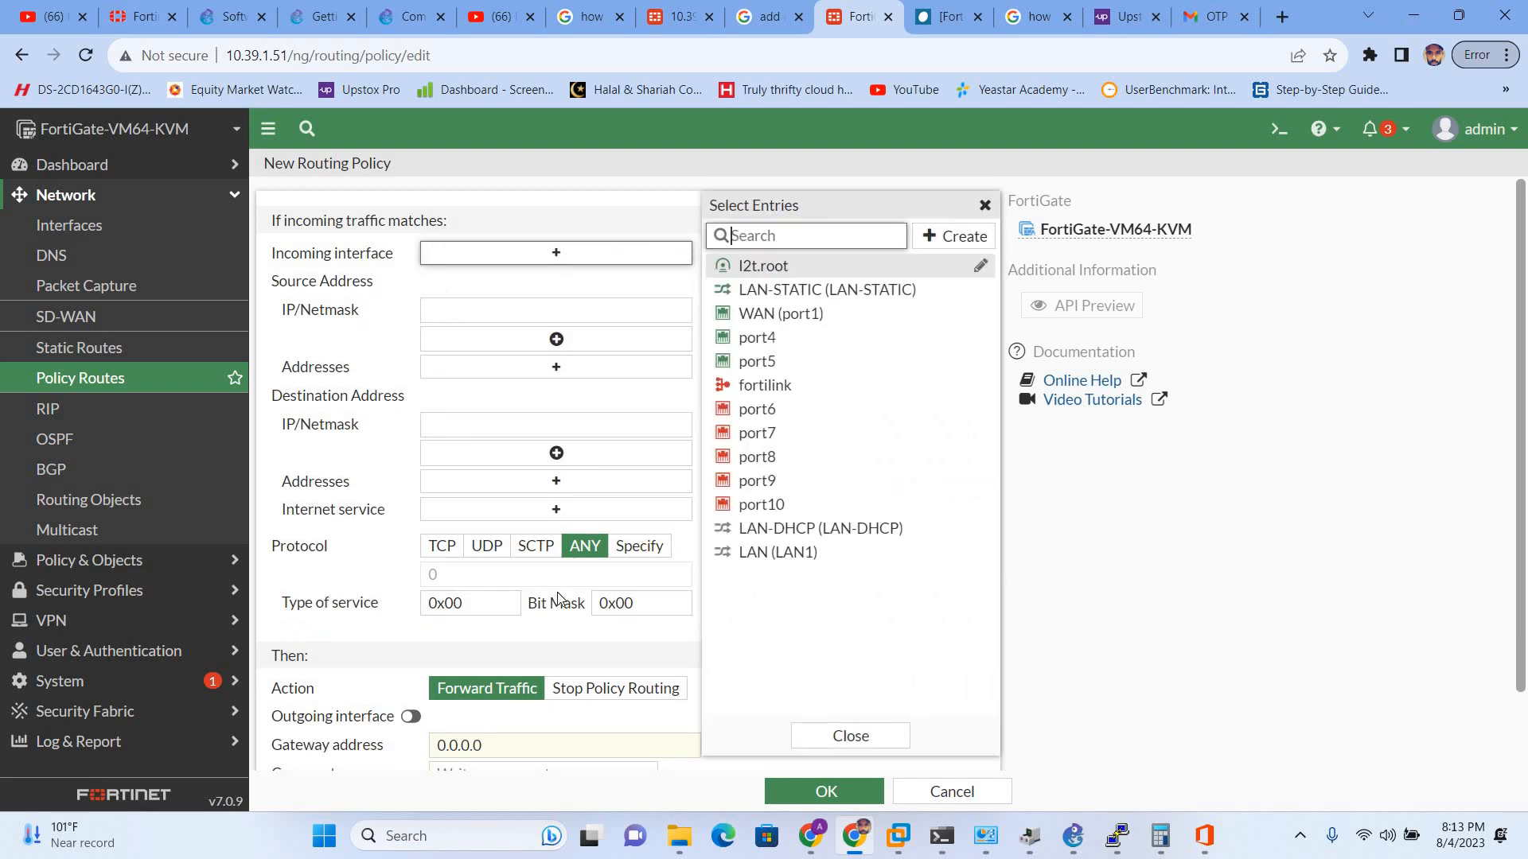
pyautogui.click(942, 796)
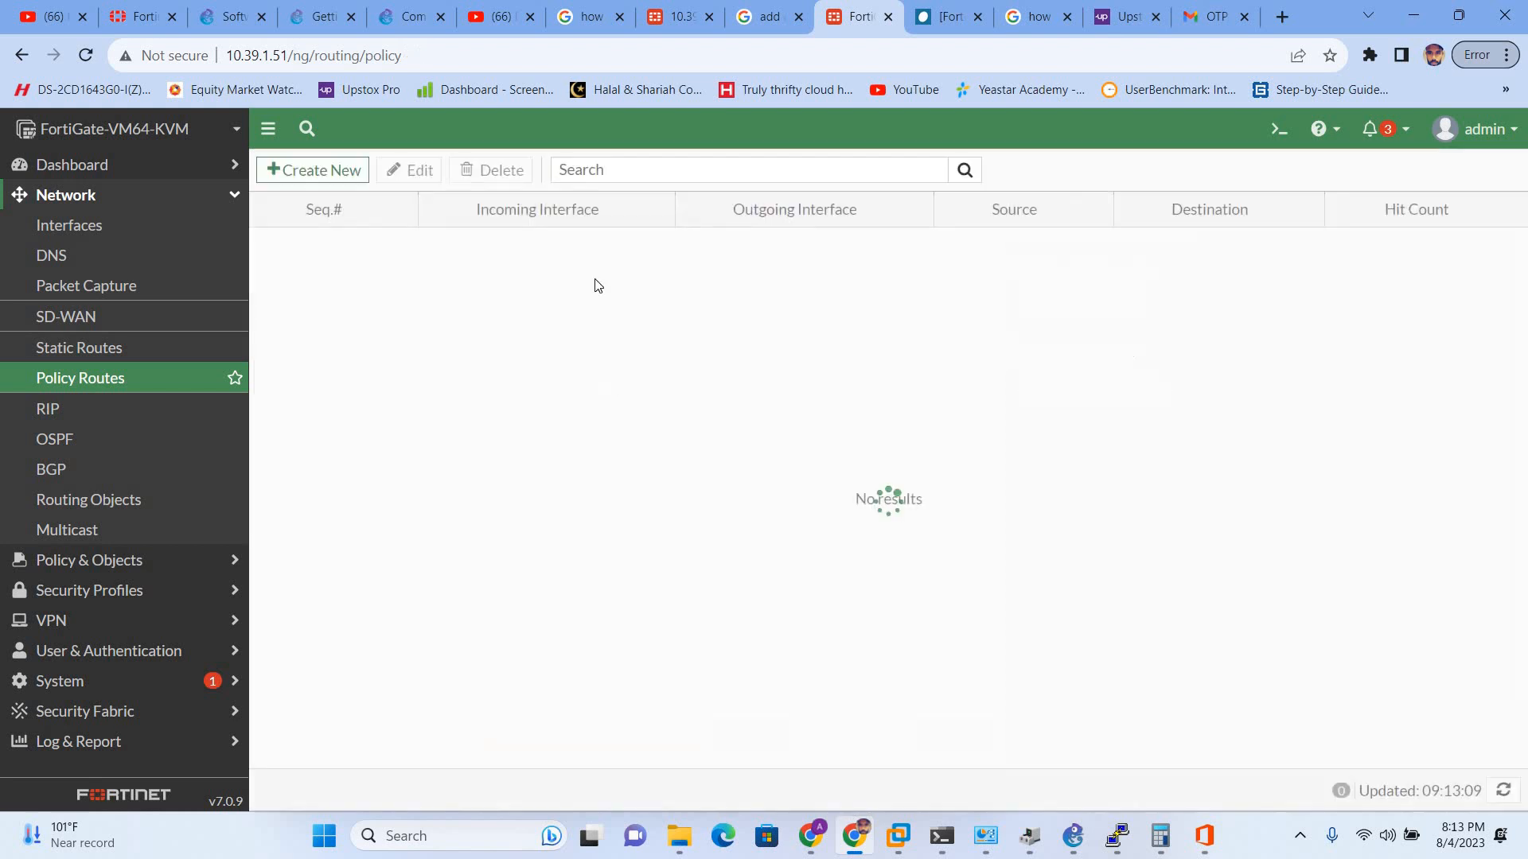
# - Navigate from Static Routes to Policy & Objects > Firewall Policy, showing only Implicit Deny
pyautogui.click(84, 352)
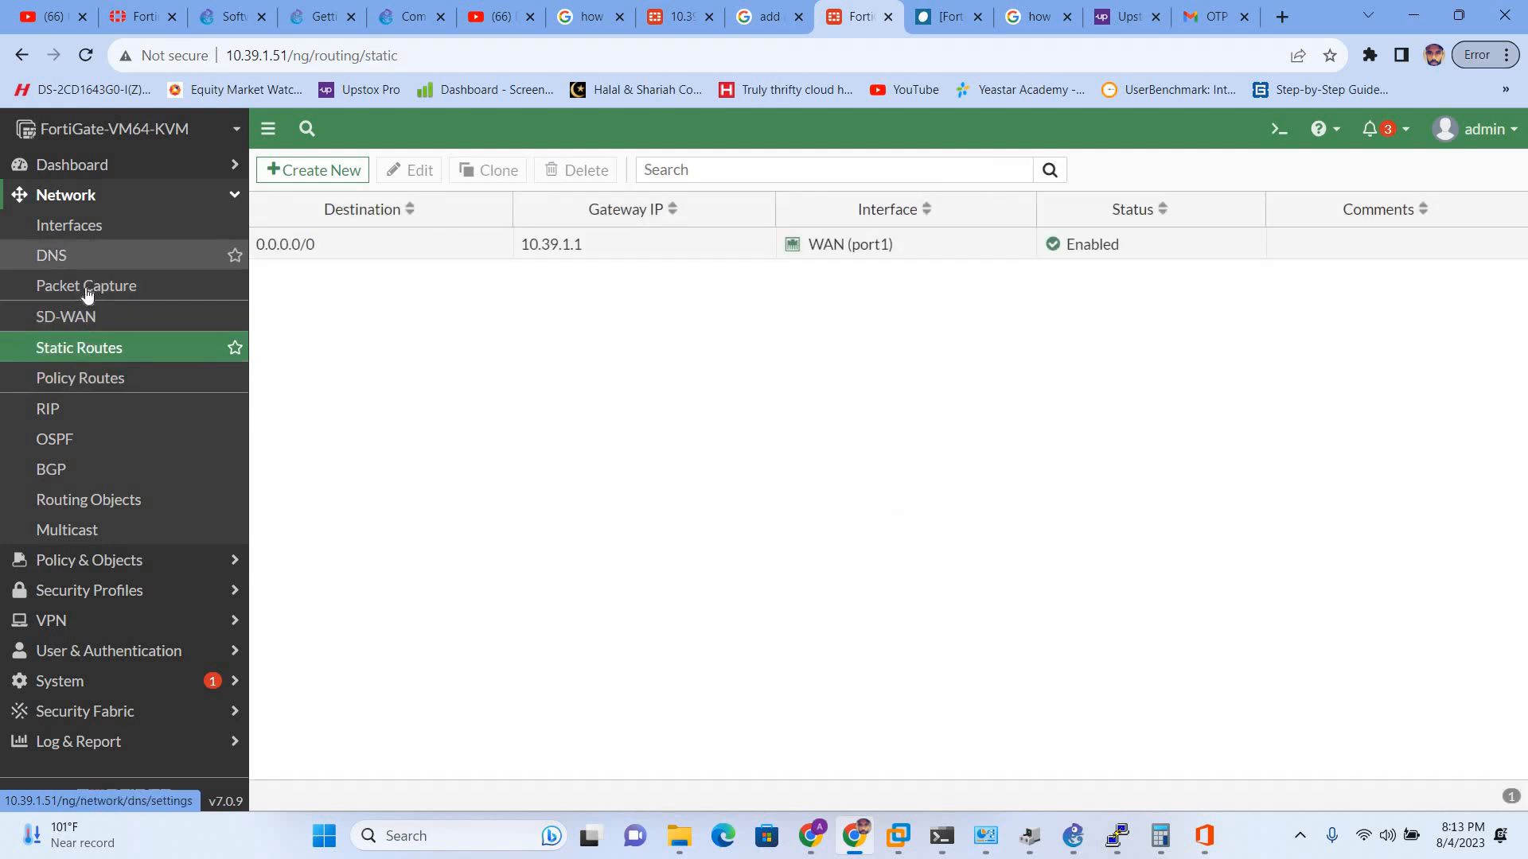
pyautogui.click(76, 195)
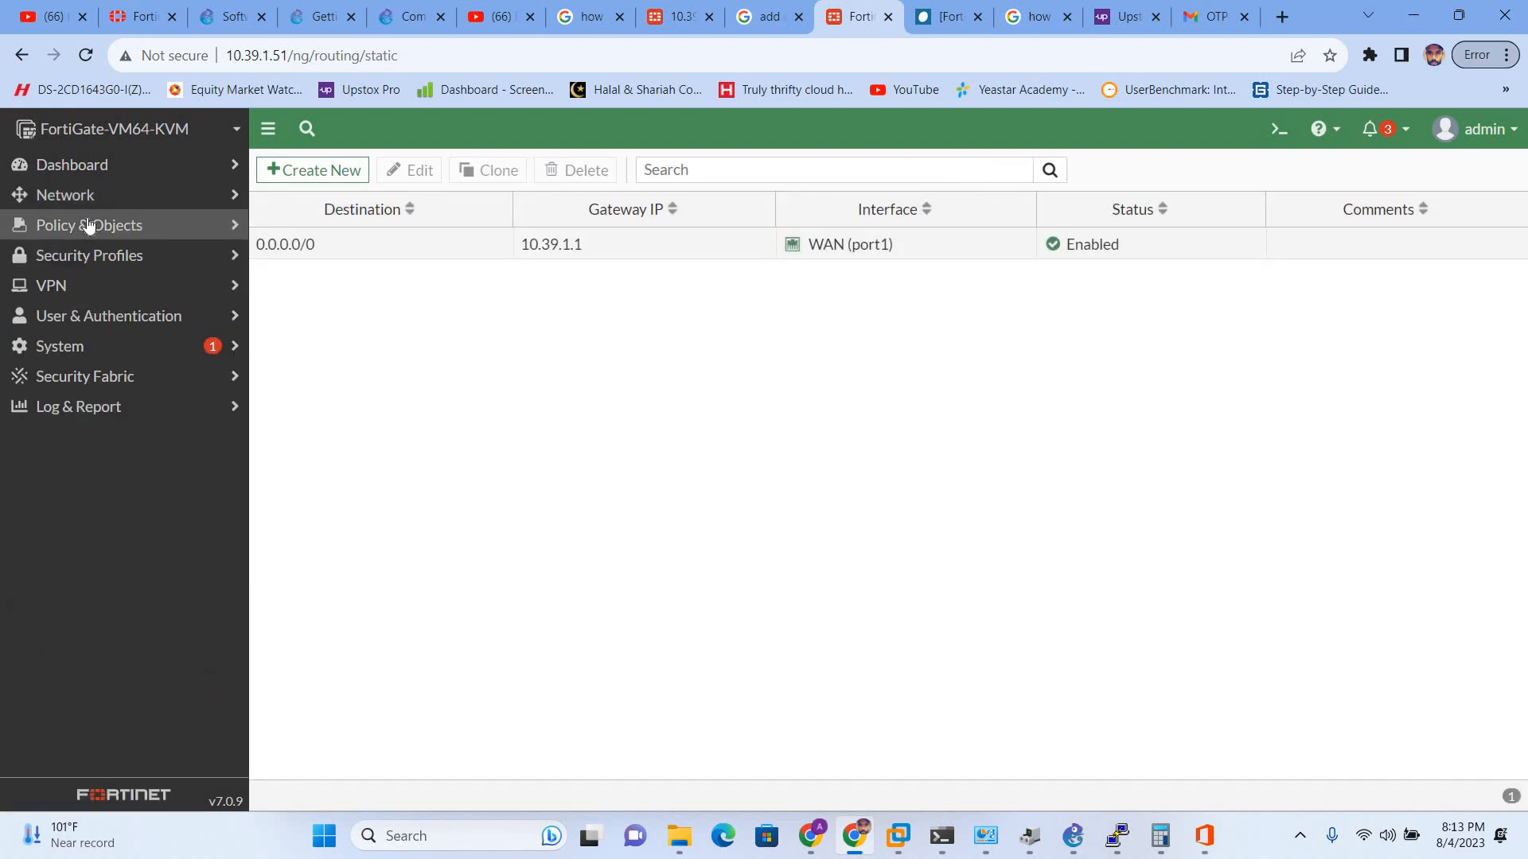
pyautogui.click(88, 224)
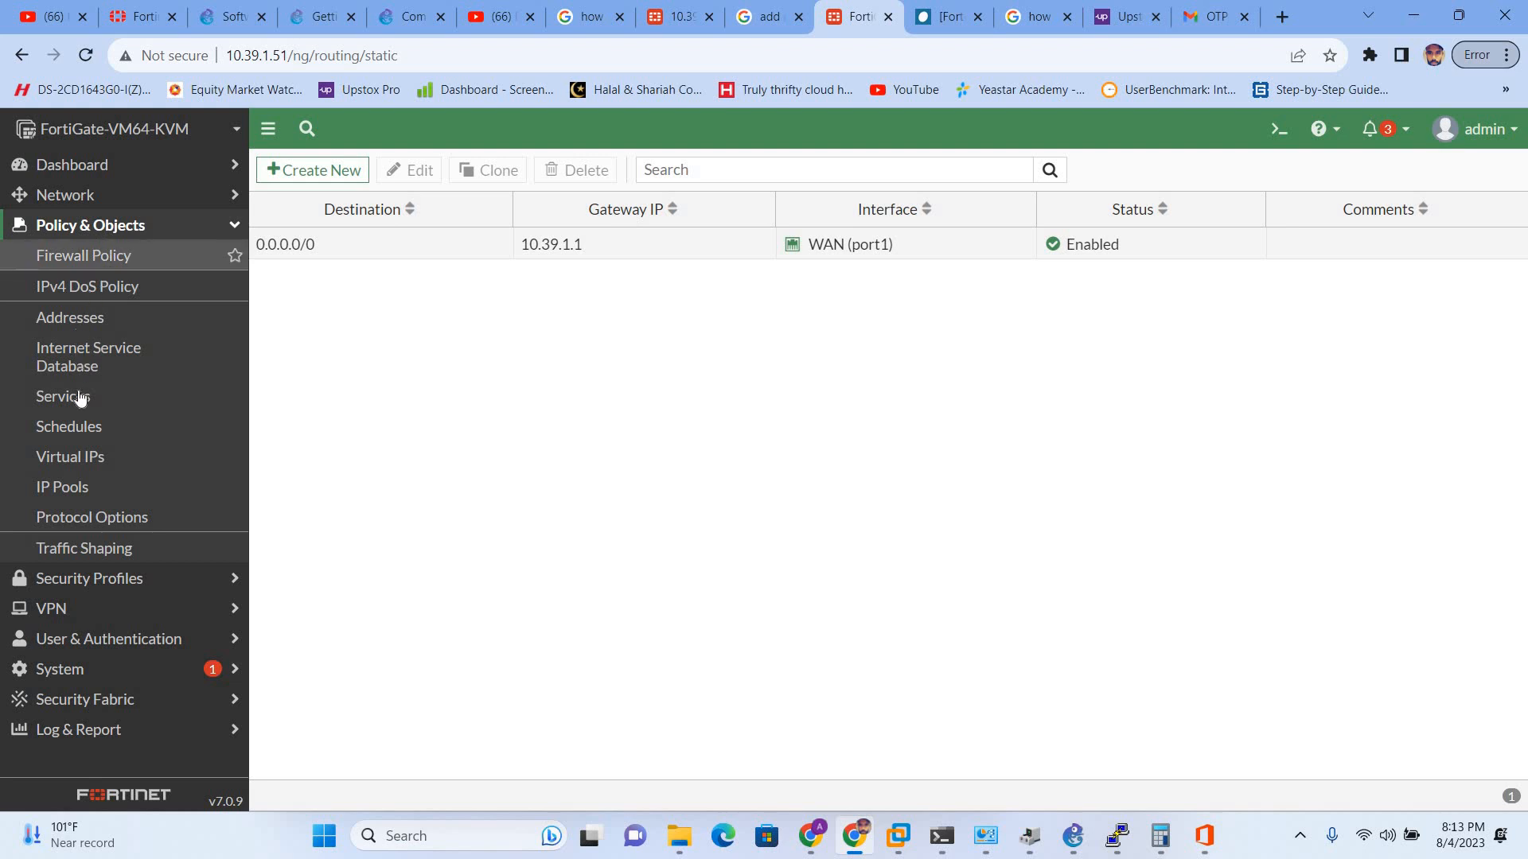
pyautogui.click(97, 256)
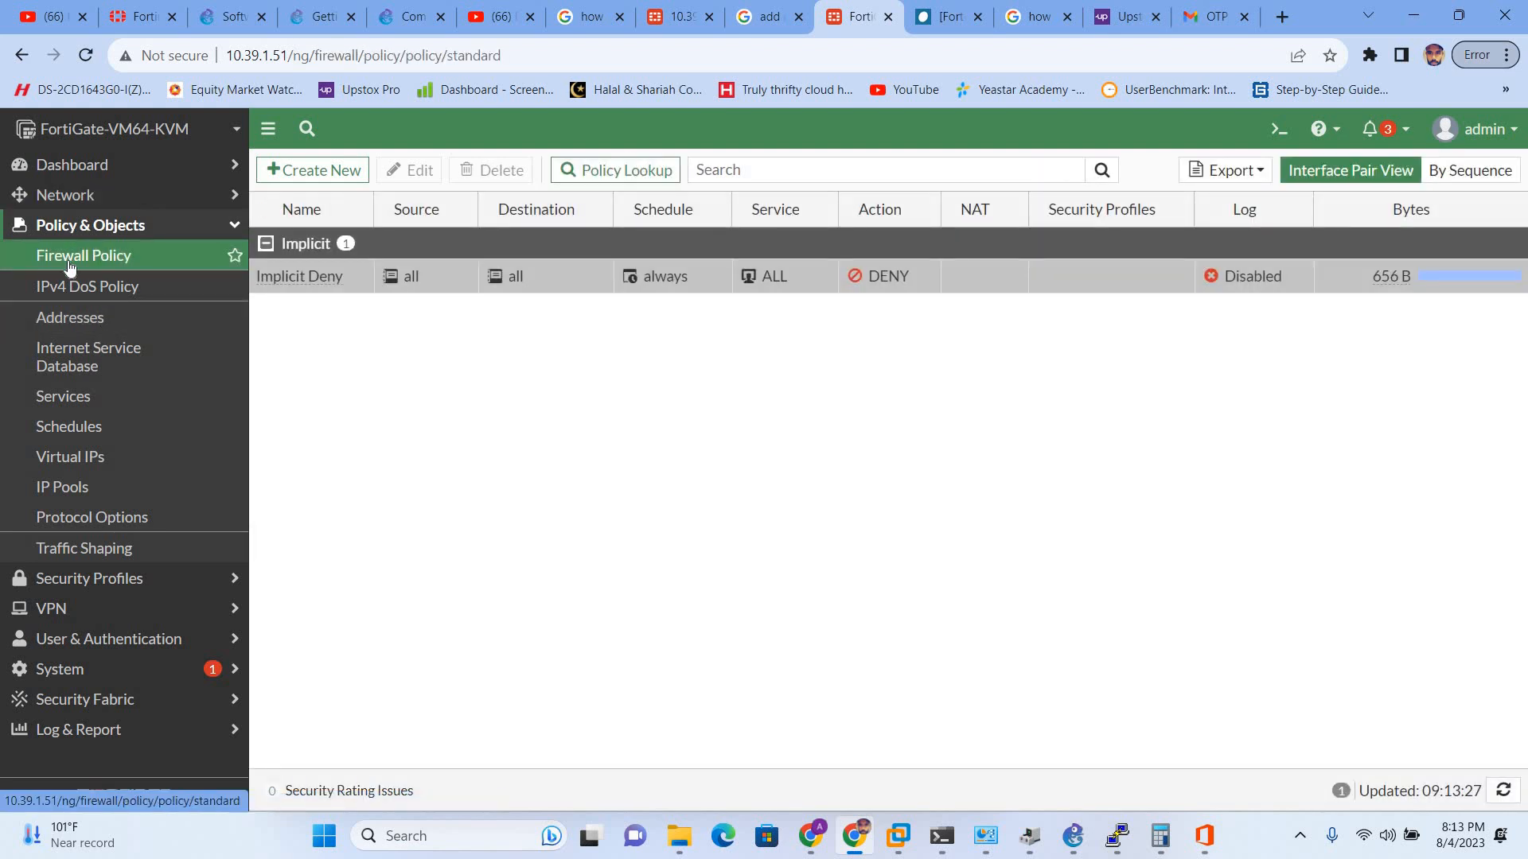
# - Start a new firewall policy named LANSIDE-STATIC
pyautogui.click(292, 164)
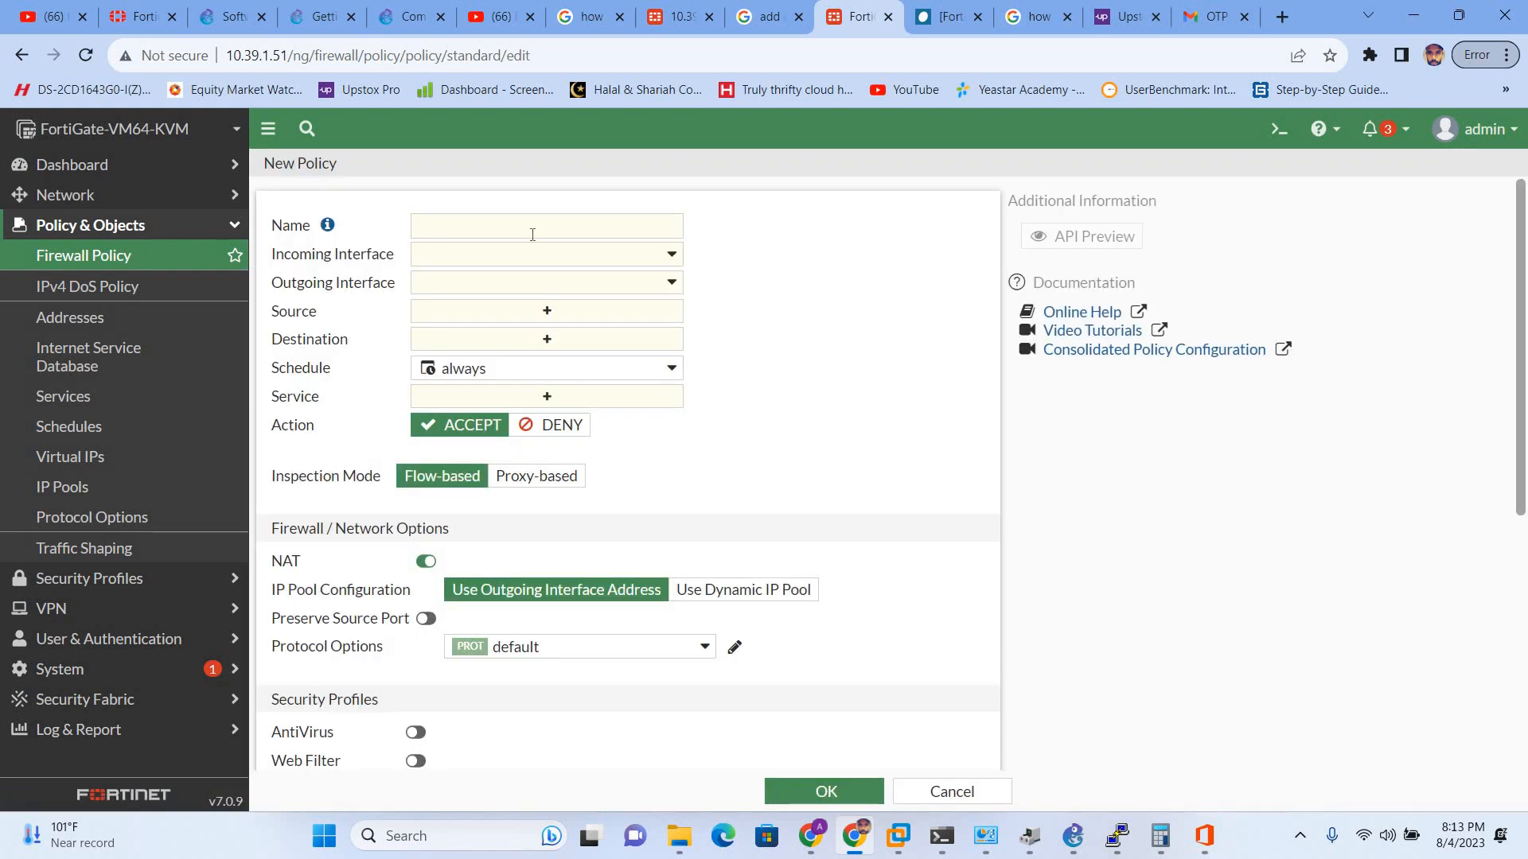
pyautogui.click(532, 234)
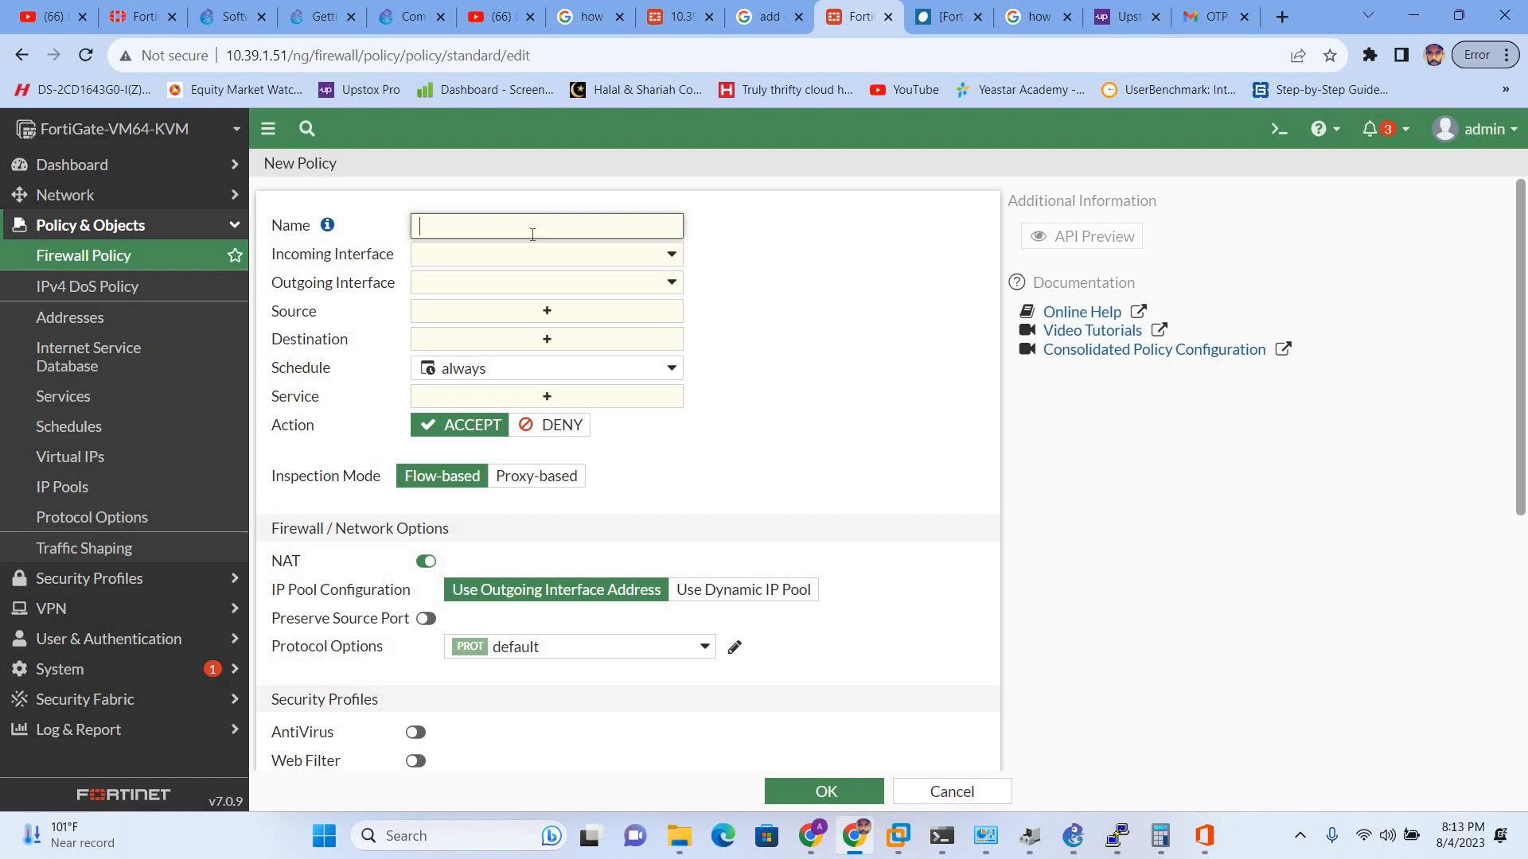
pyautogui.write('LANSIDE-STATIC')
# - Set the policy's incoming interface to LAN-STATIC and outgoing interface to WAN (port1)
pyautogui.click(491, 256)
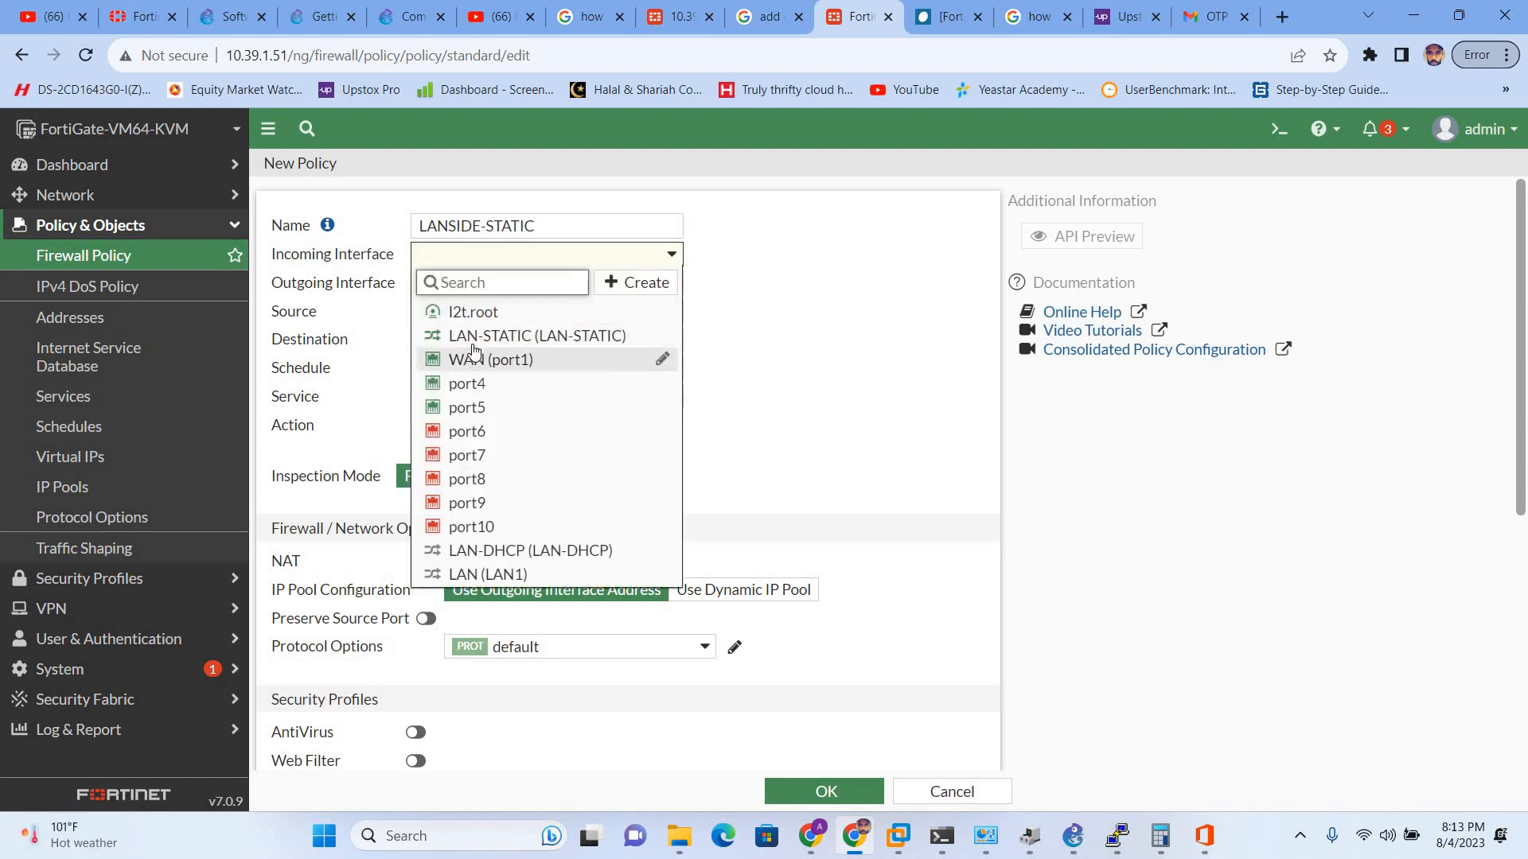
pyautogui.moveTo(477, 344)
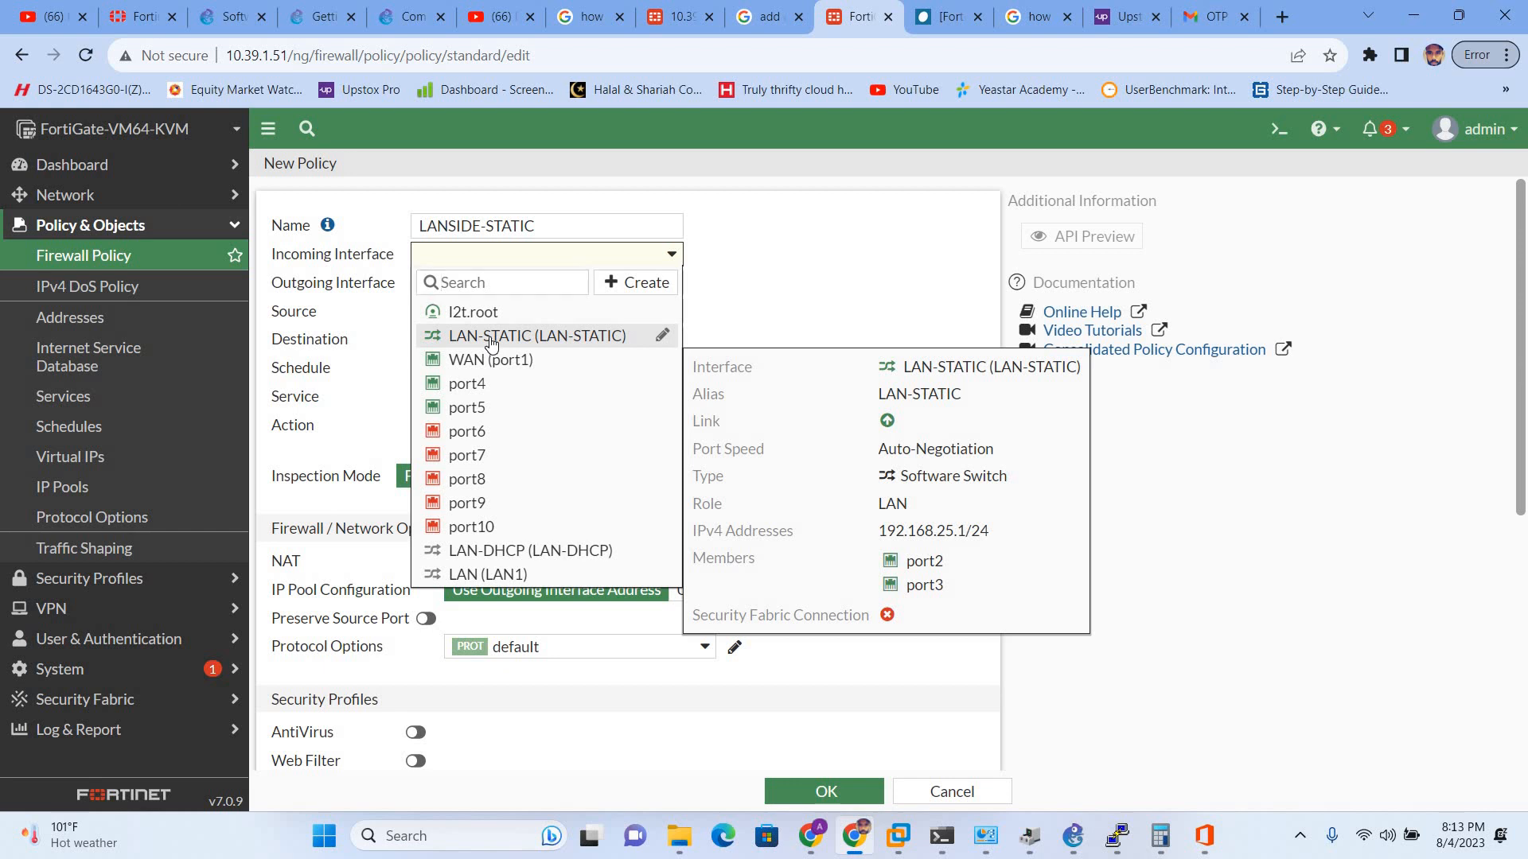
pyautogui.click(491, 340)
pyautogui.click(455, 285)
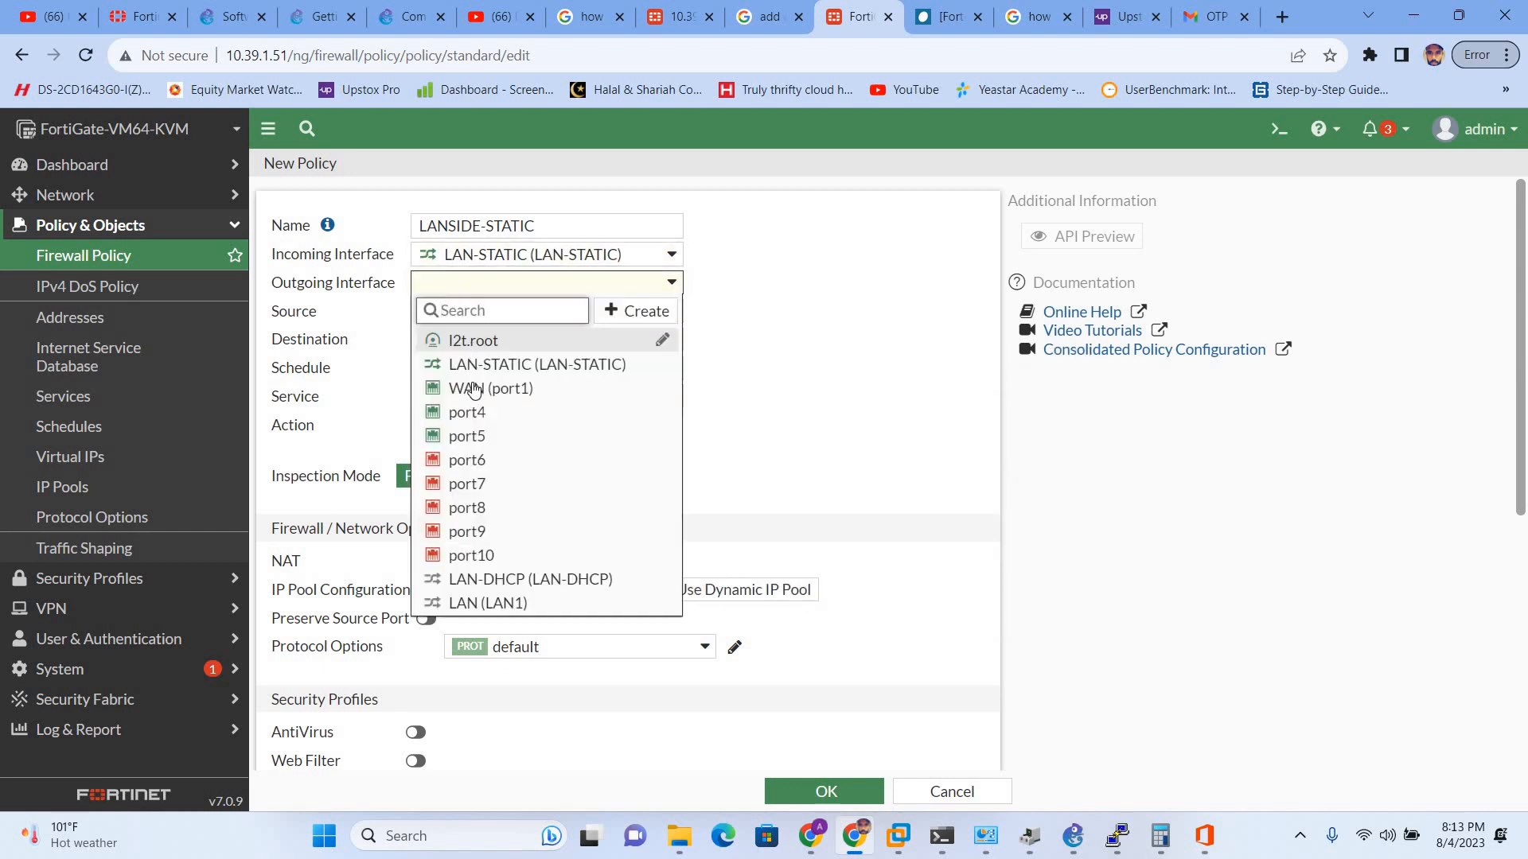
pyautogui.click(475, 388)
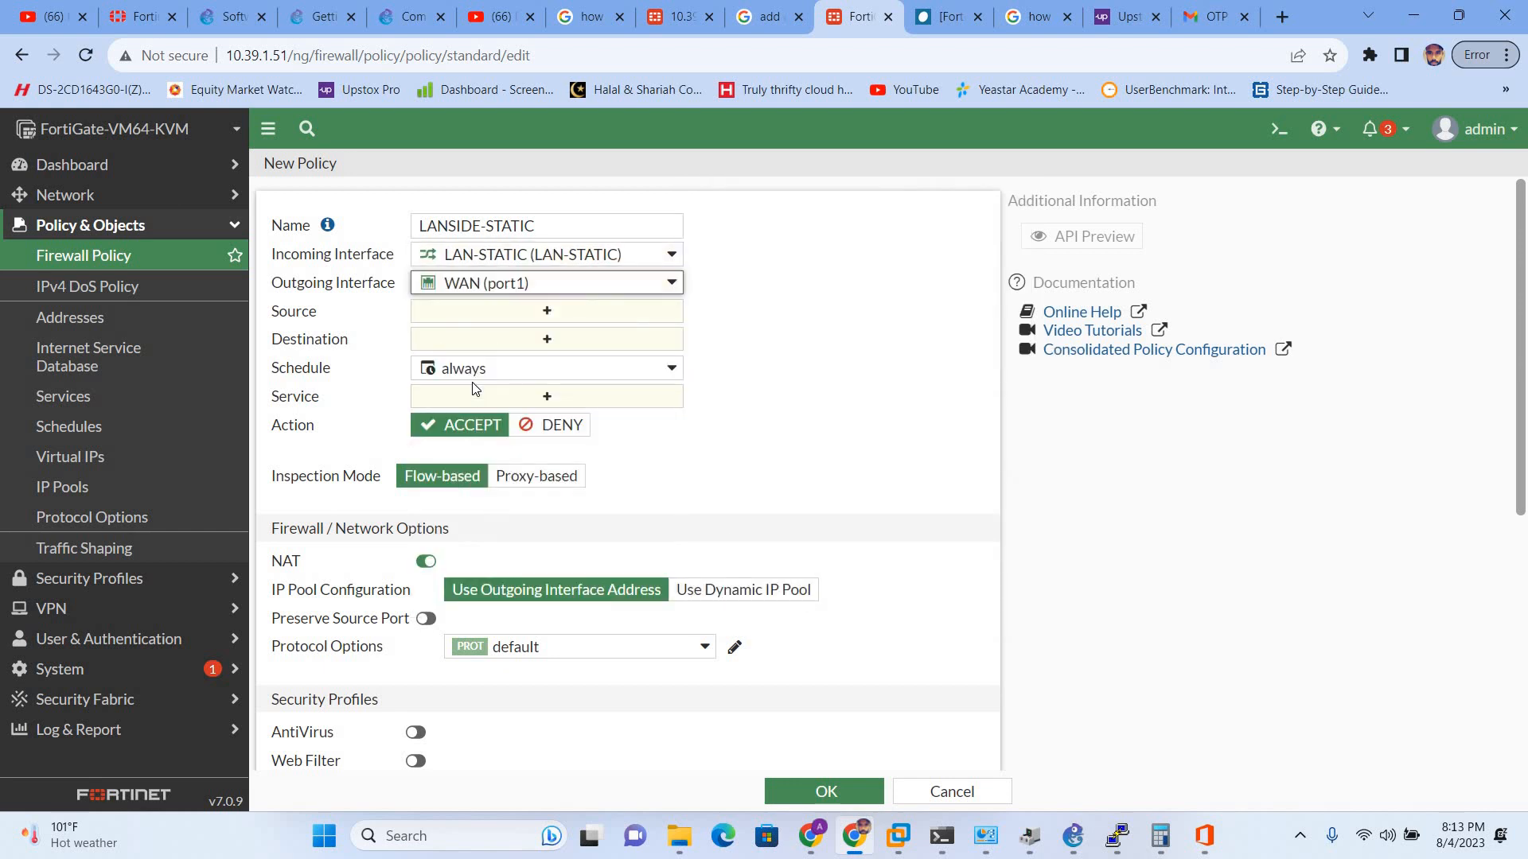
pyautogui.click(510, 316)
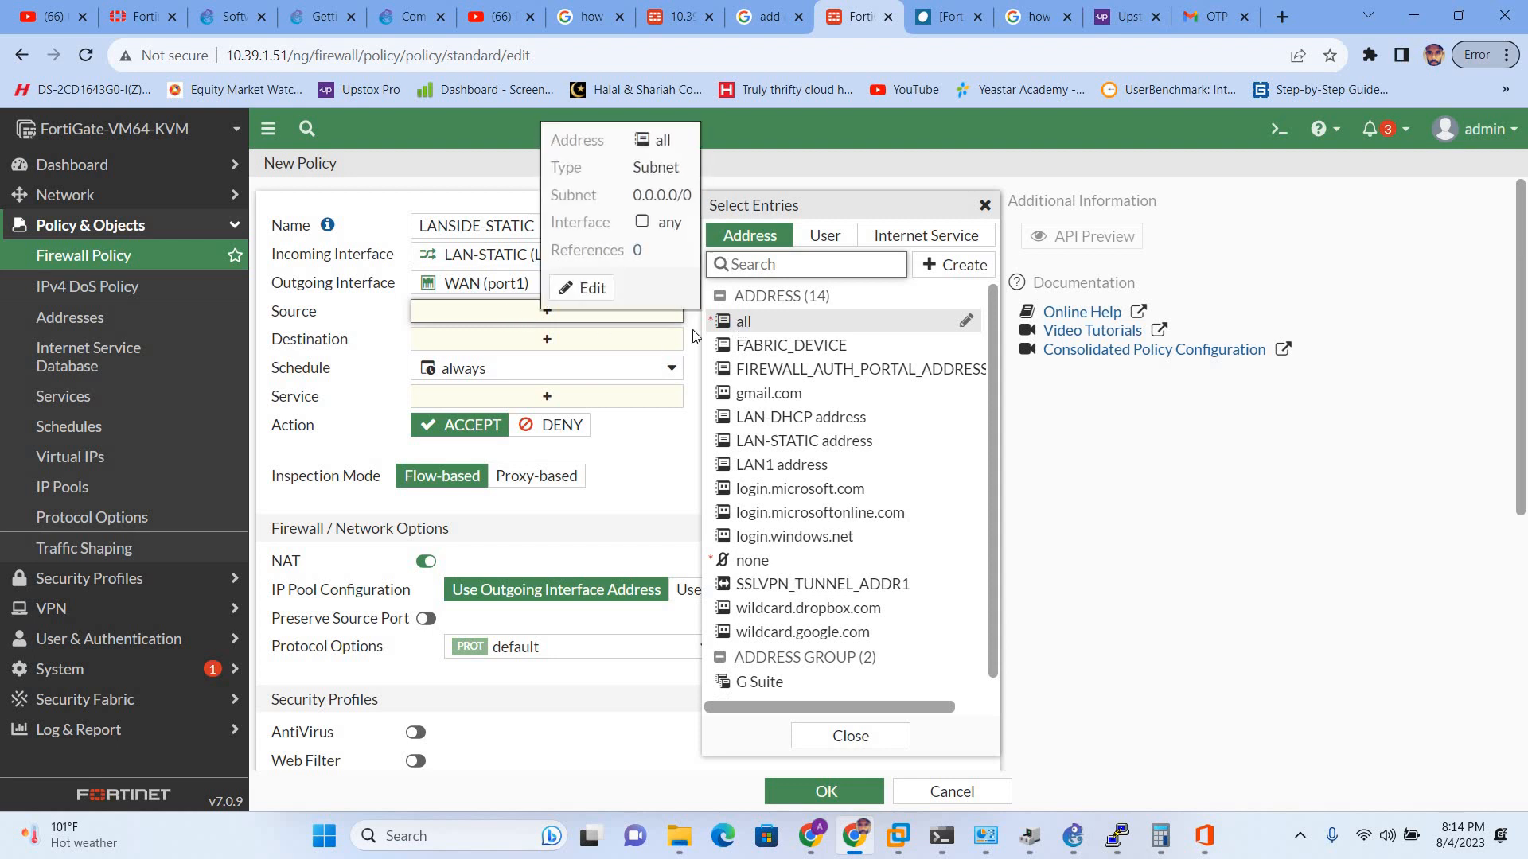
# - Set both the policy source and destination to all addresses
pyautogui.click(743, 320)
pyautogui.click(530, 360)
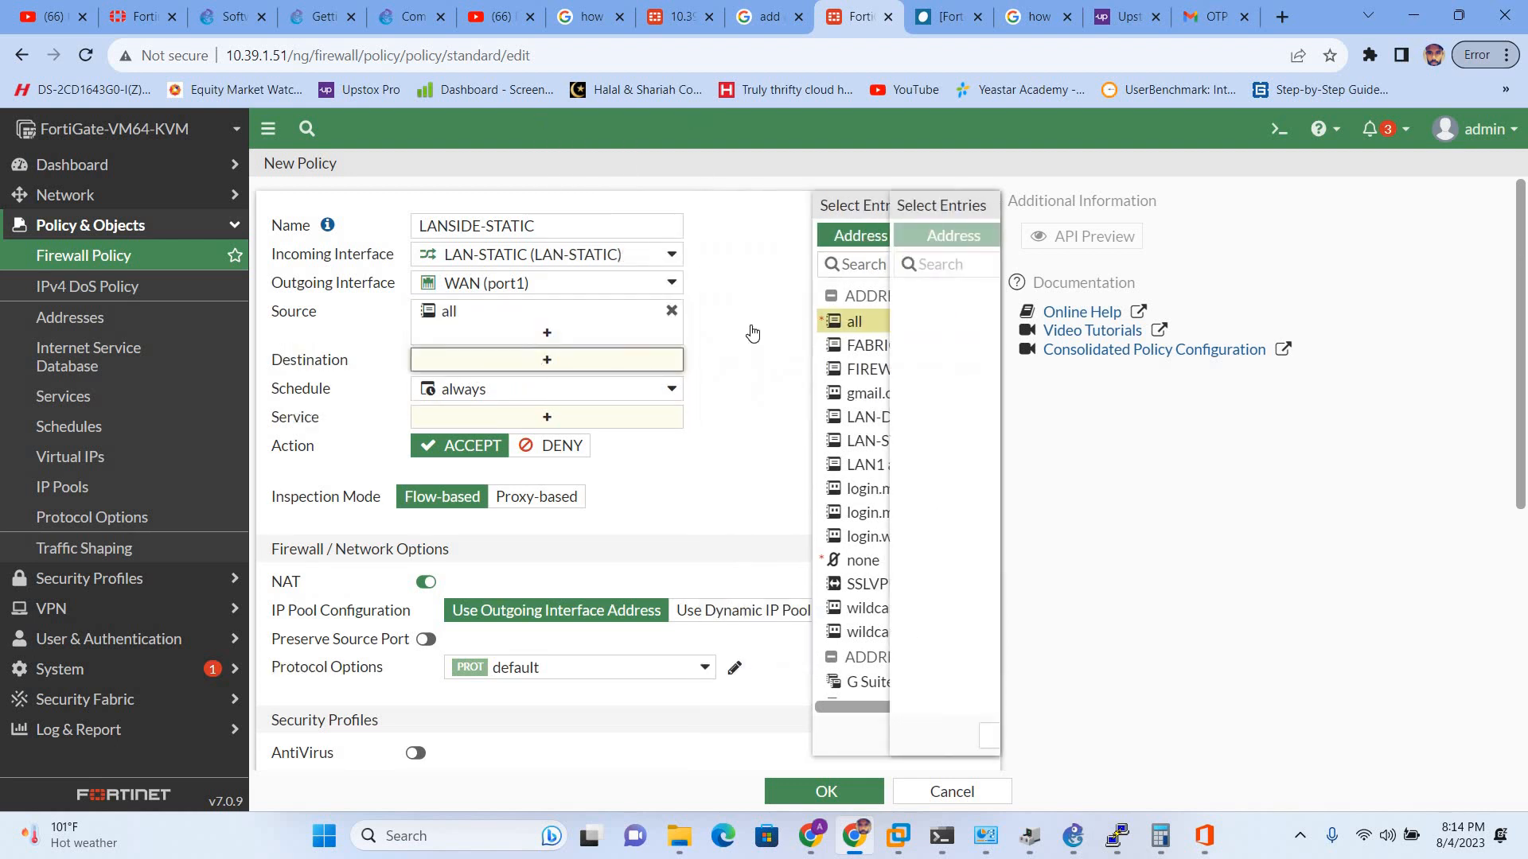
pyautogui.click(768, 321)
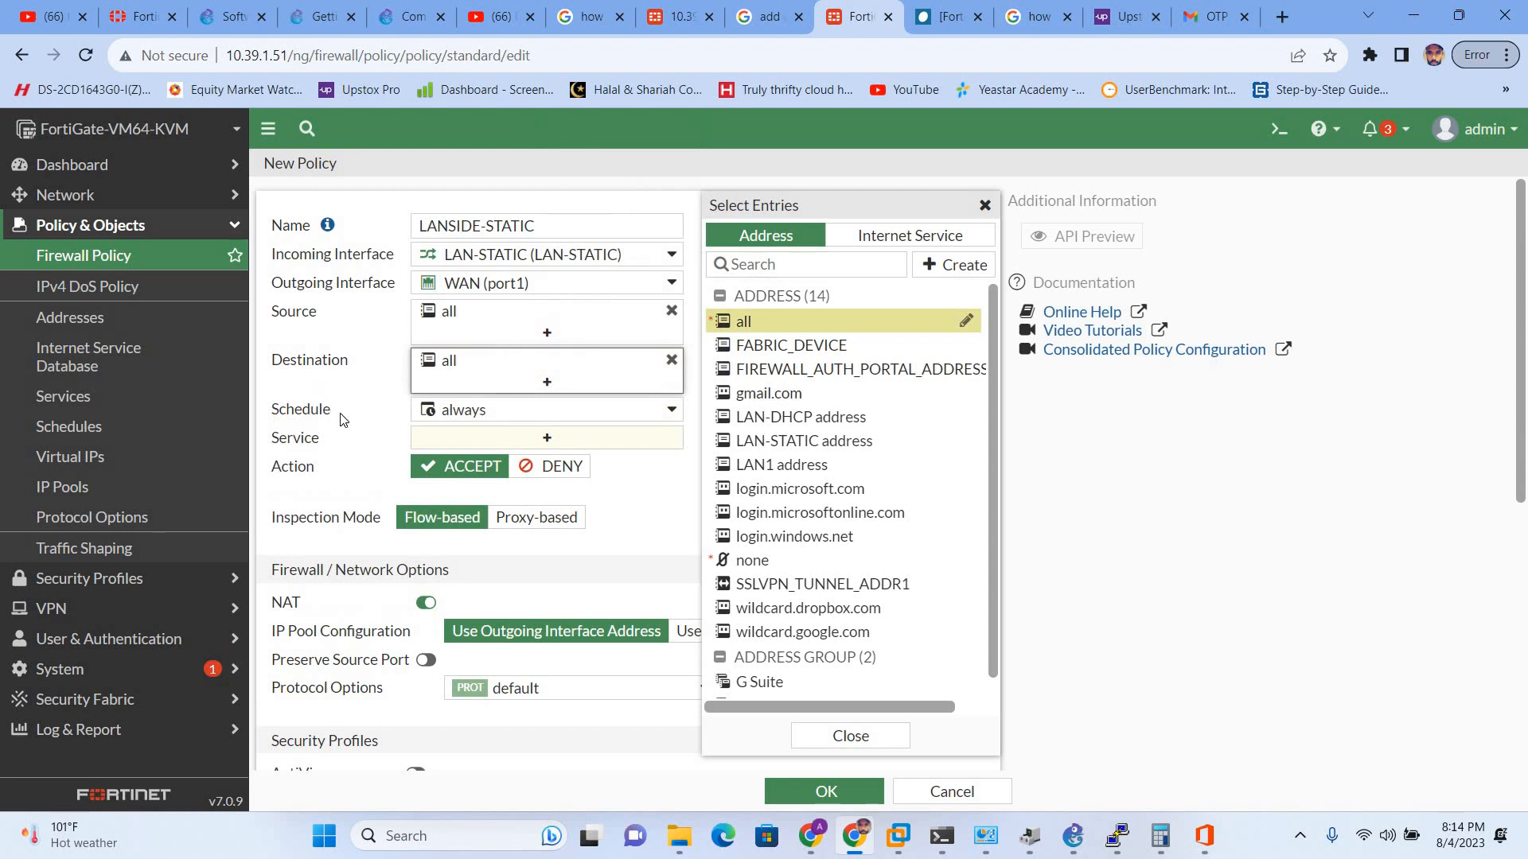
# - Add HTTP, HTTPS, DNS and PING as the policy's services
pyautogui.click(552, 437)
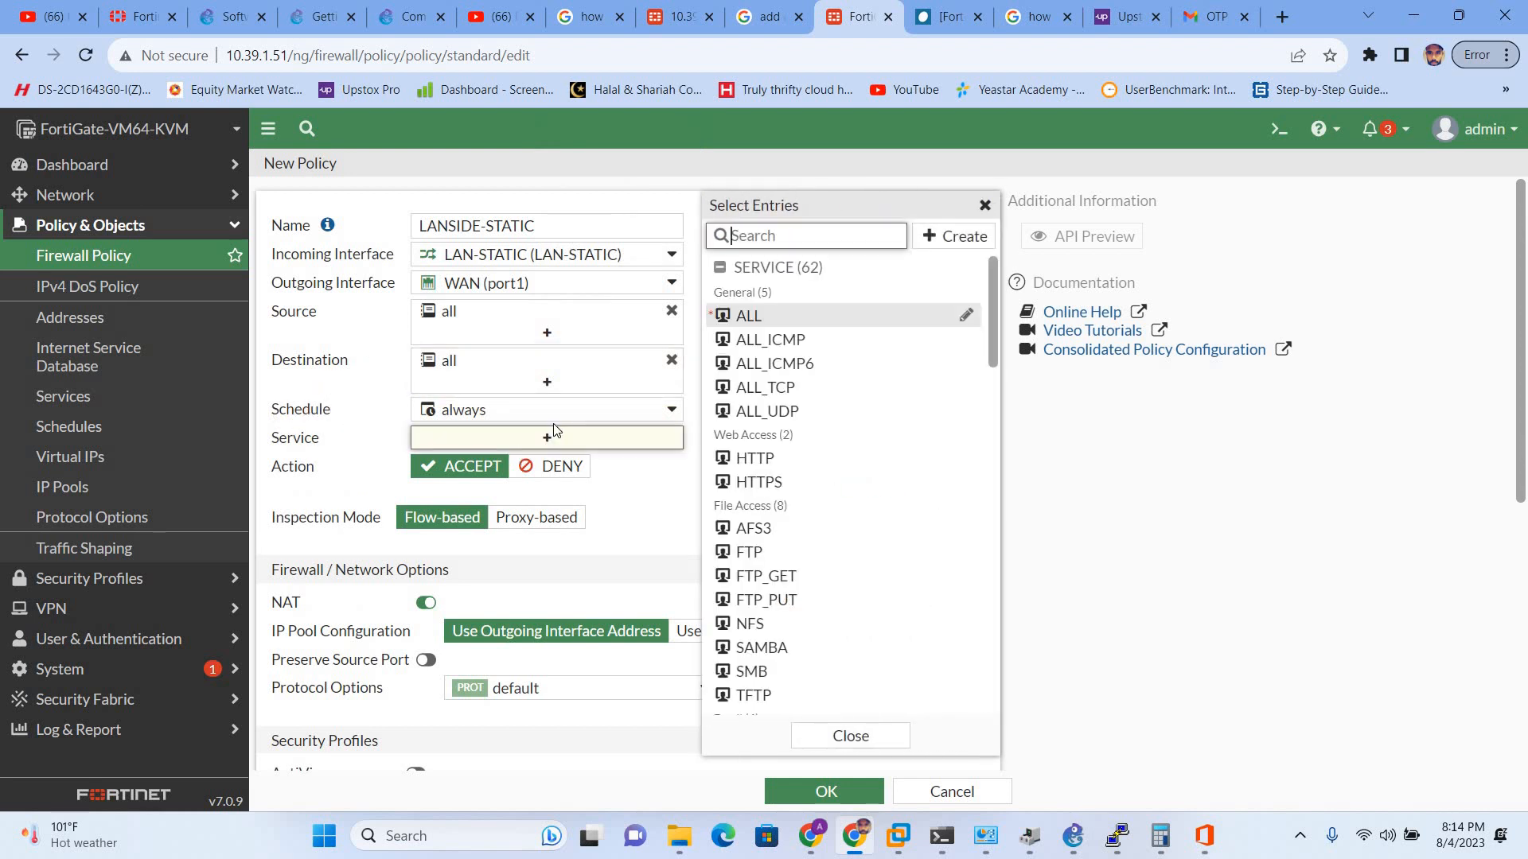
pyautogui.click(741, 458)
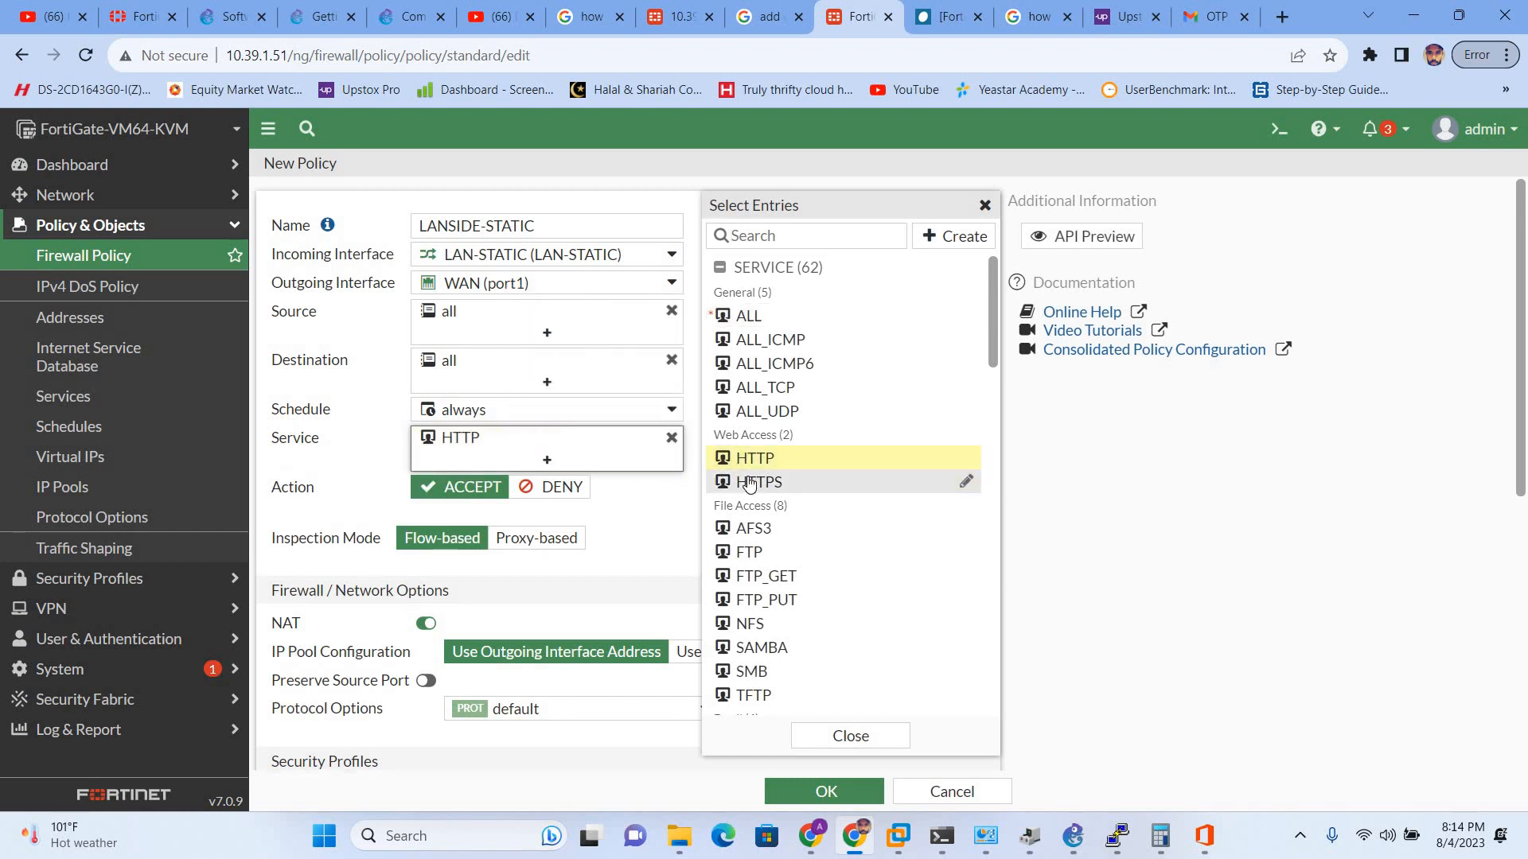
pyautogui.click(748, 482)
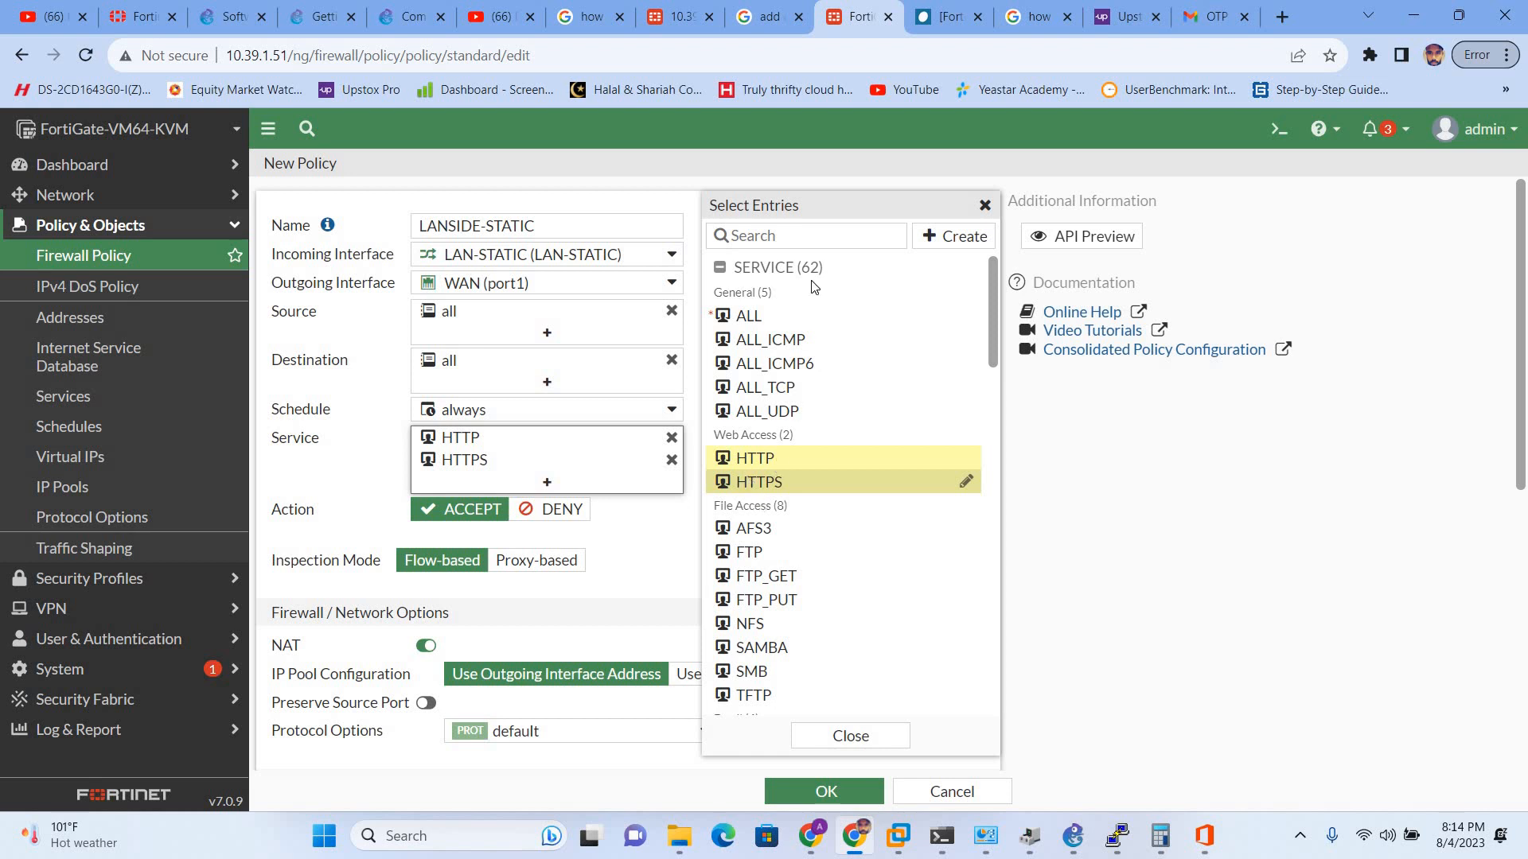
pyautogui.click(767, 233)
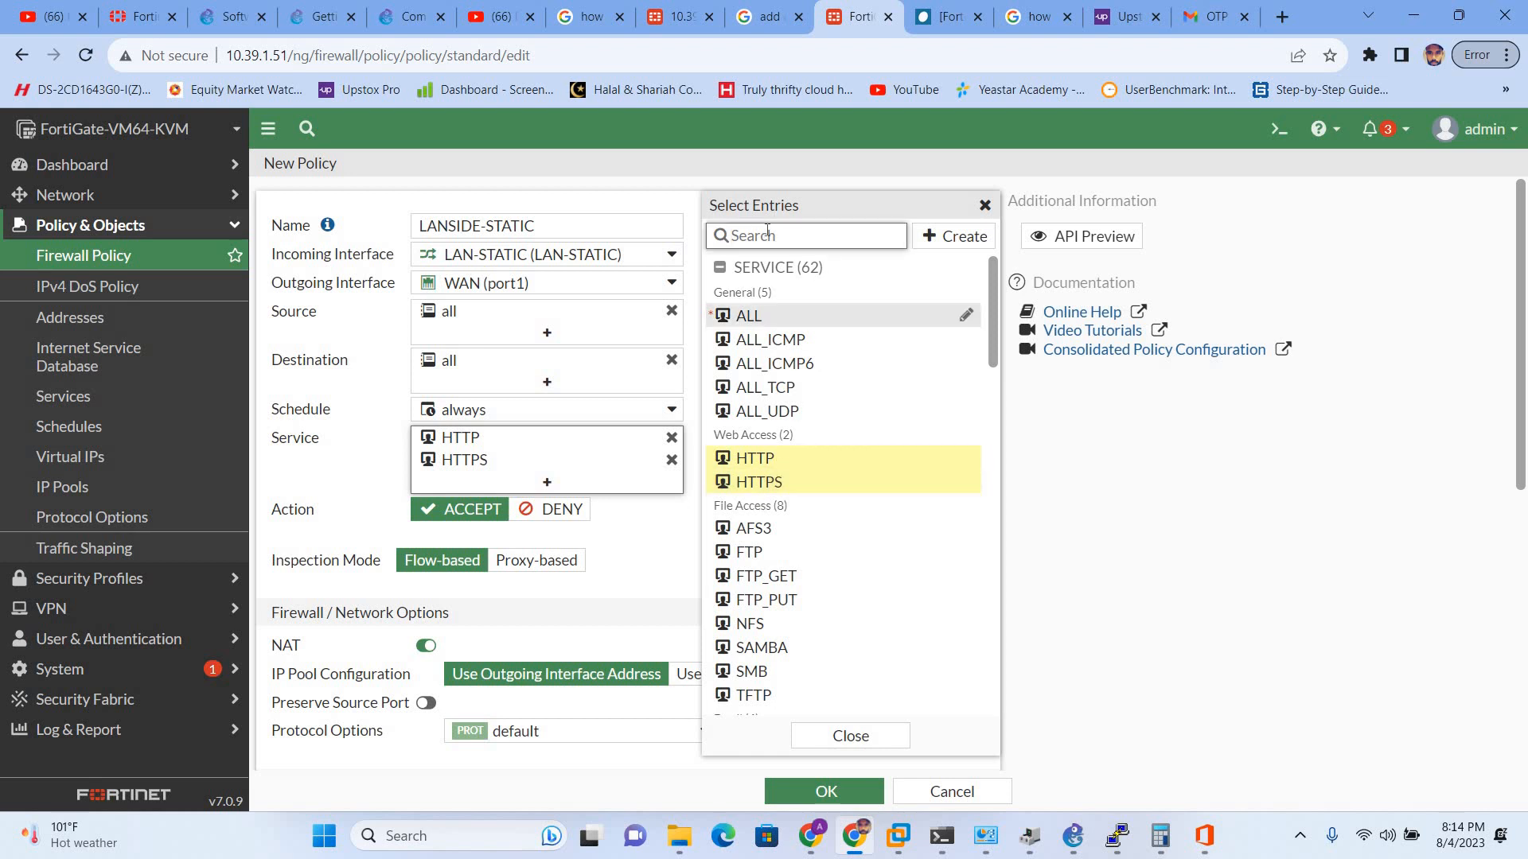
pyautogui.write('DNS')
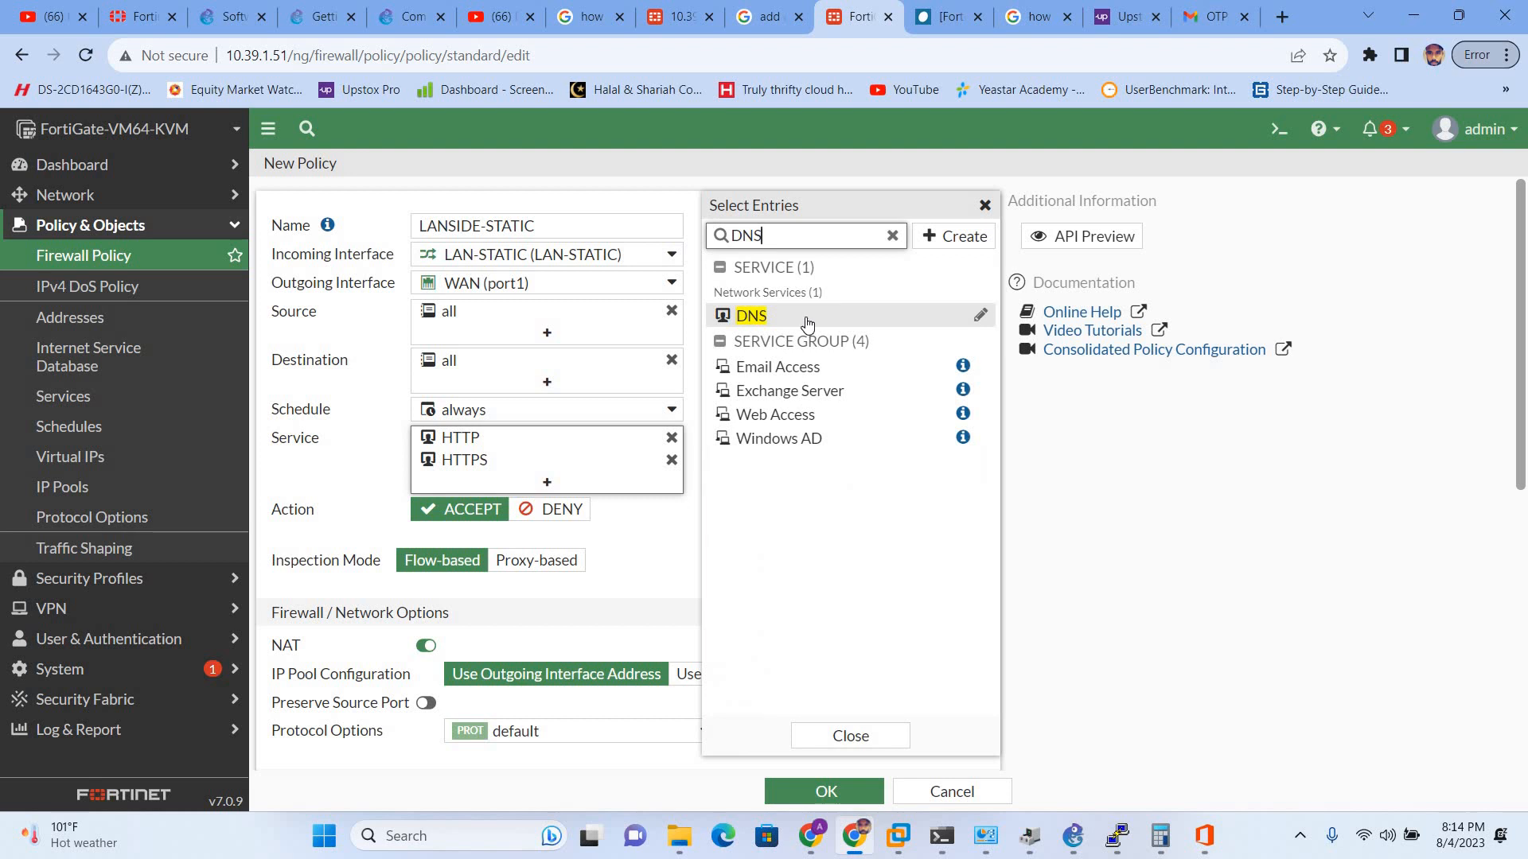
pyautogui.click(804, 316)
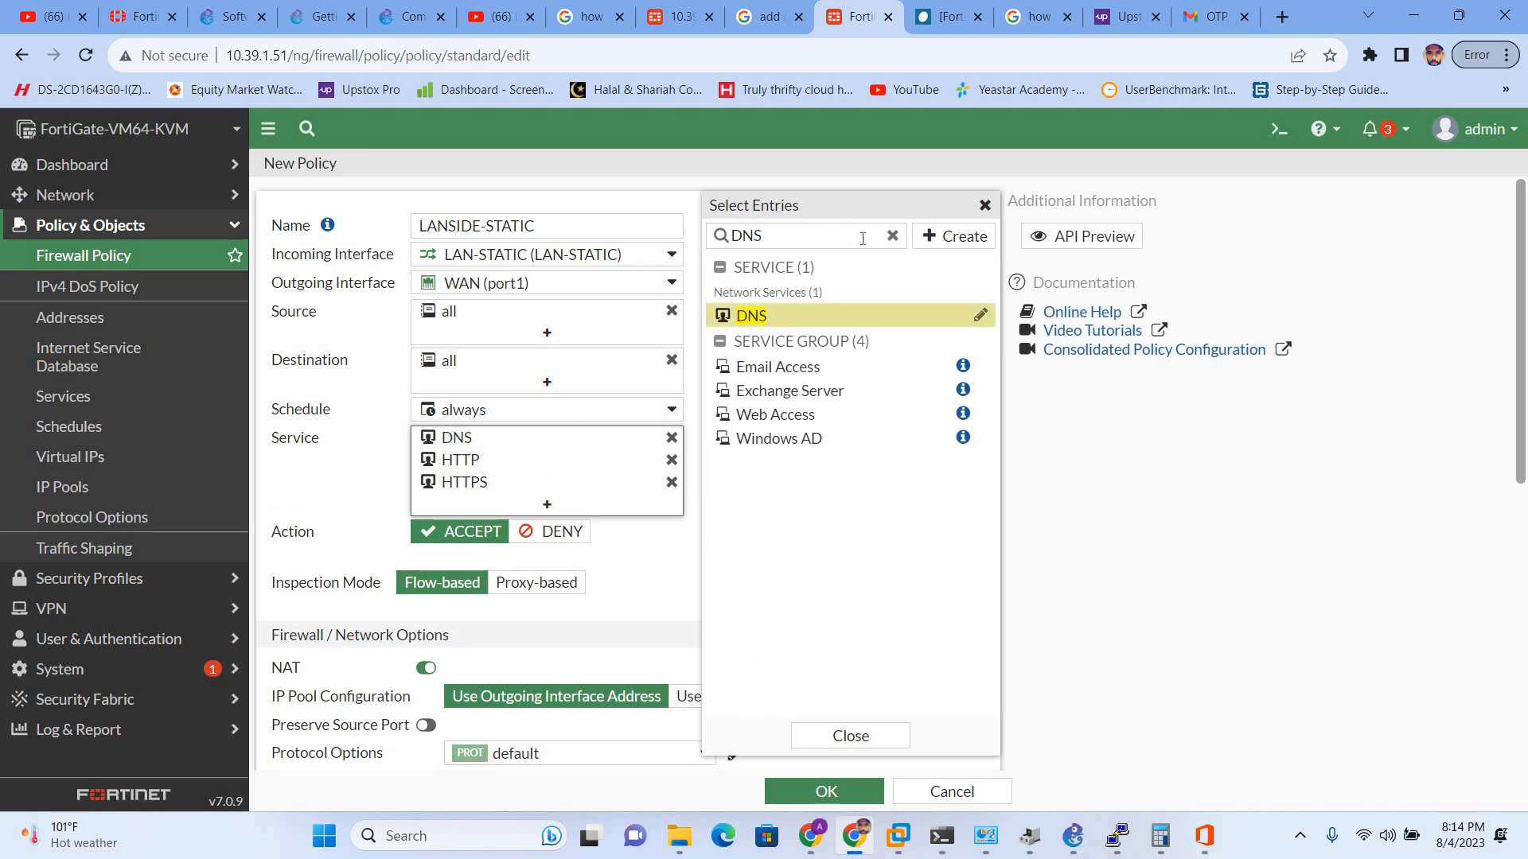
pyautogui.click(892, 237)
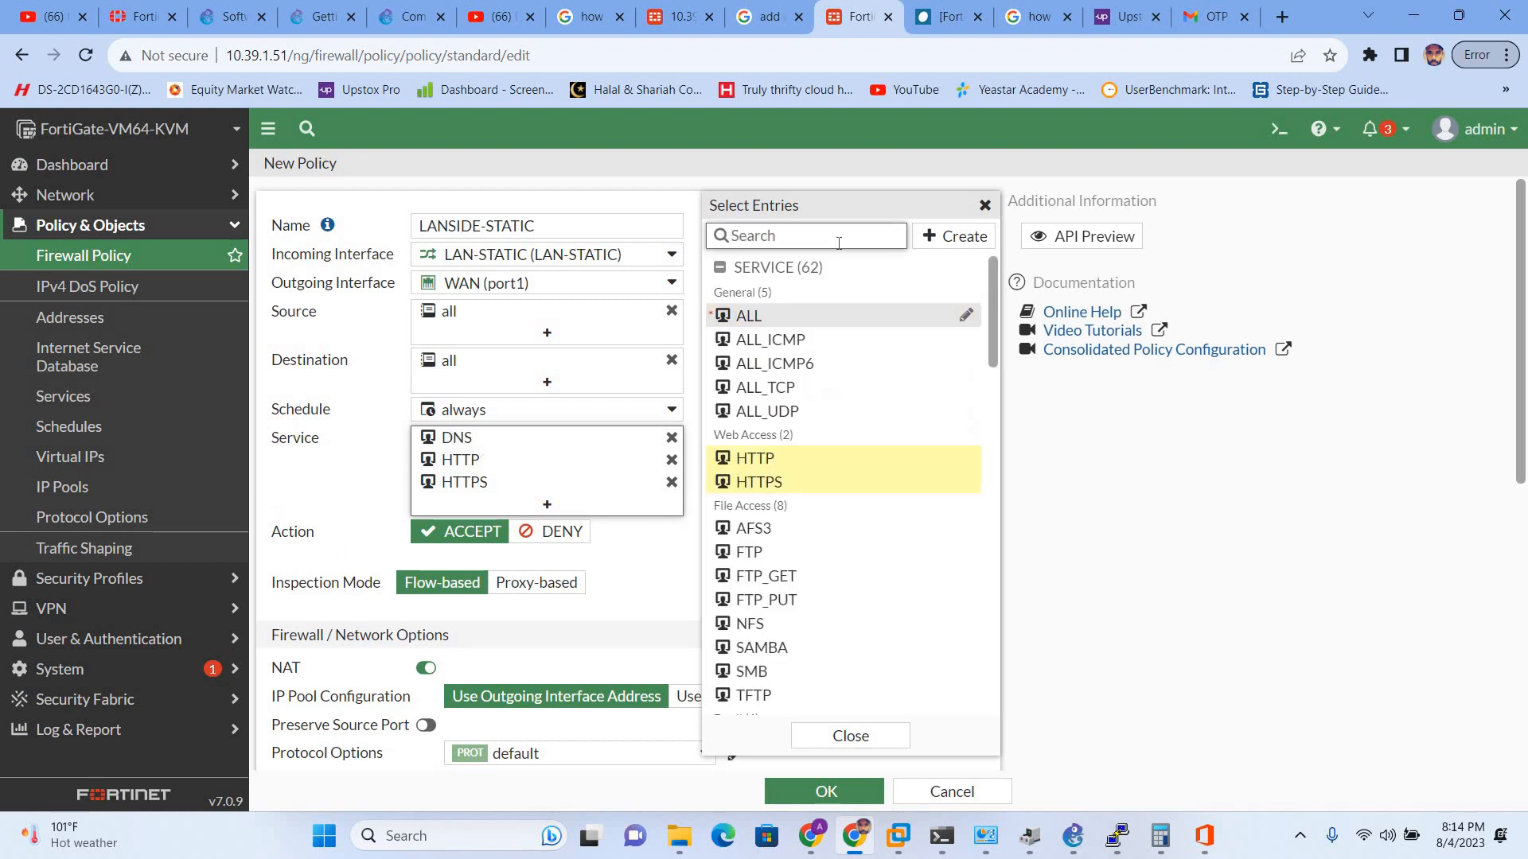
pyautogui.write('PING')
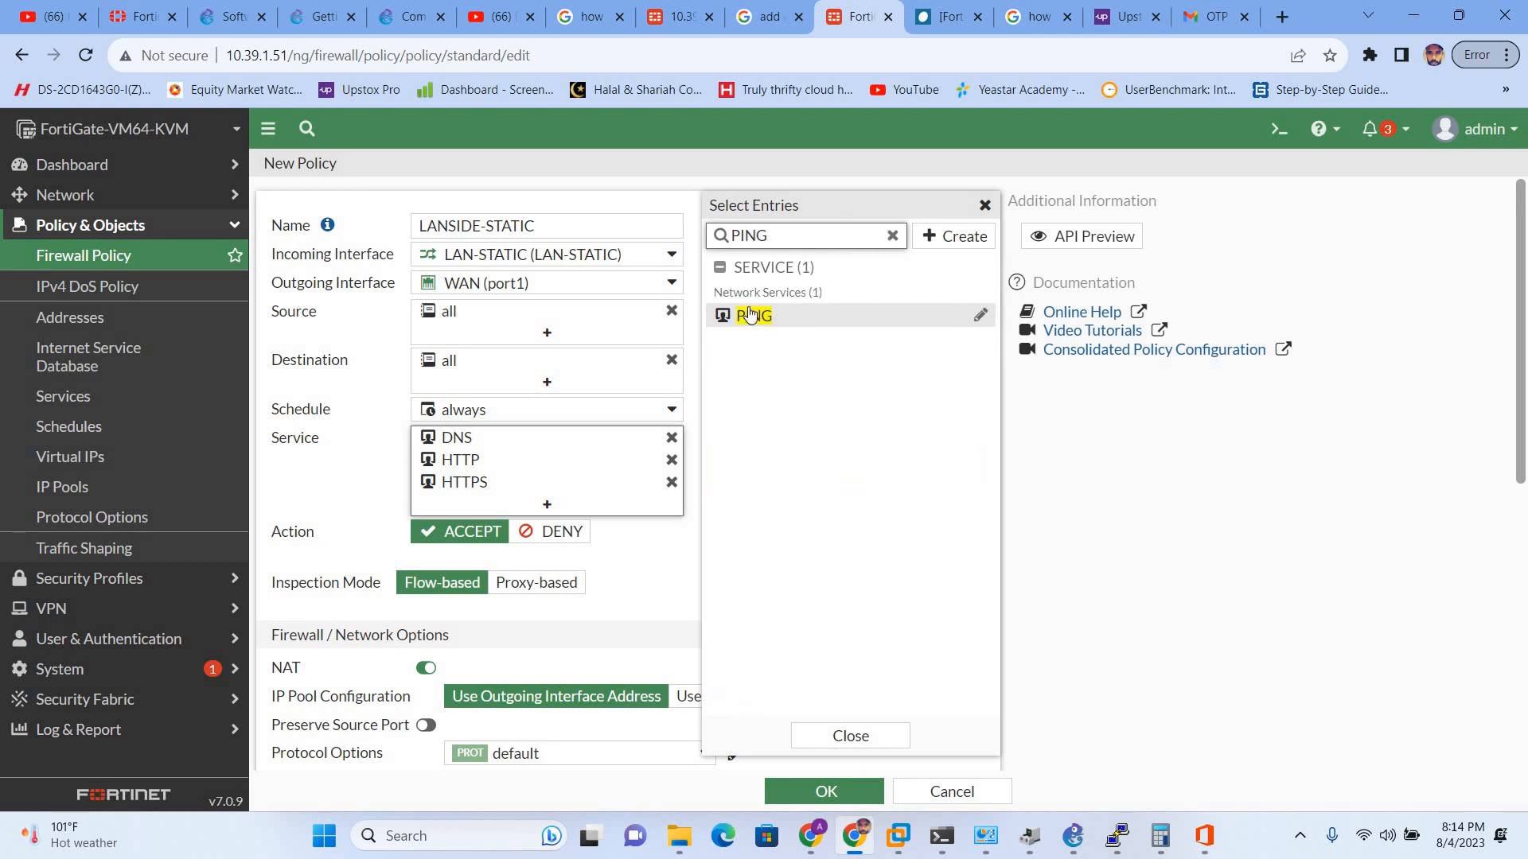
pyautogui.click(749, 316)
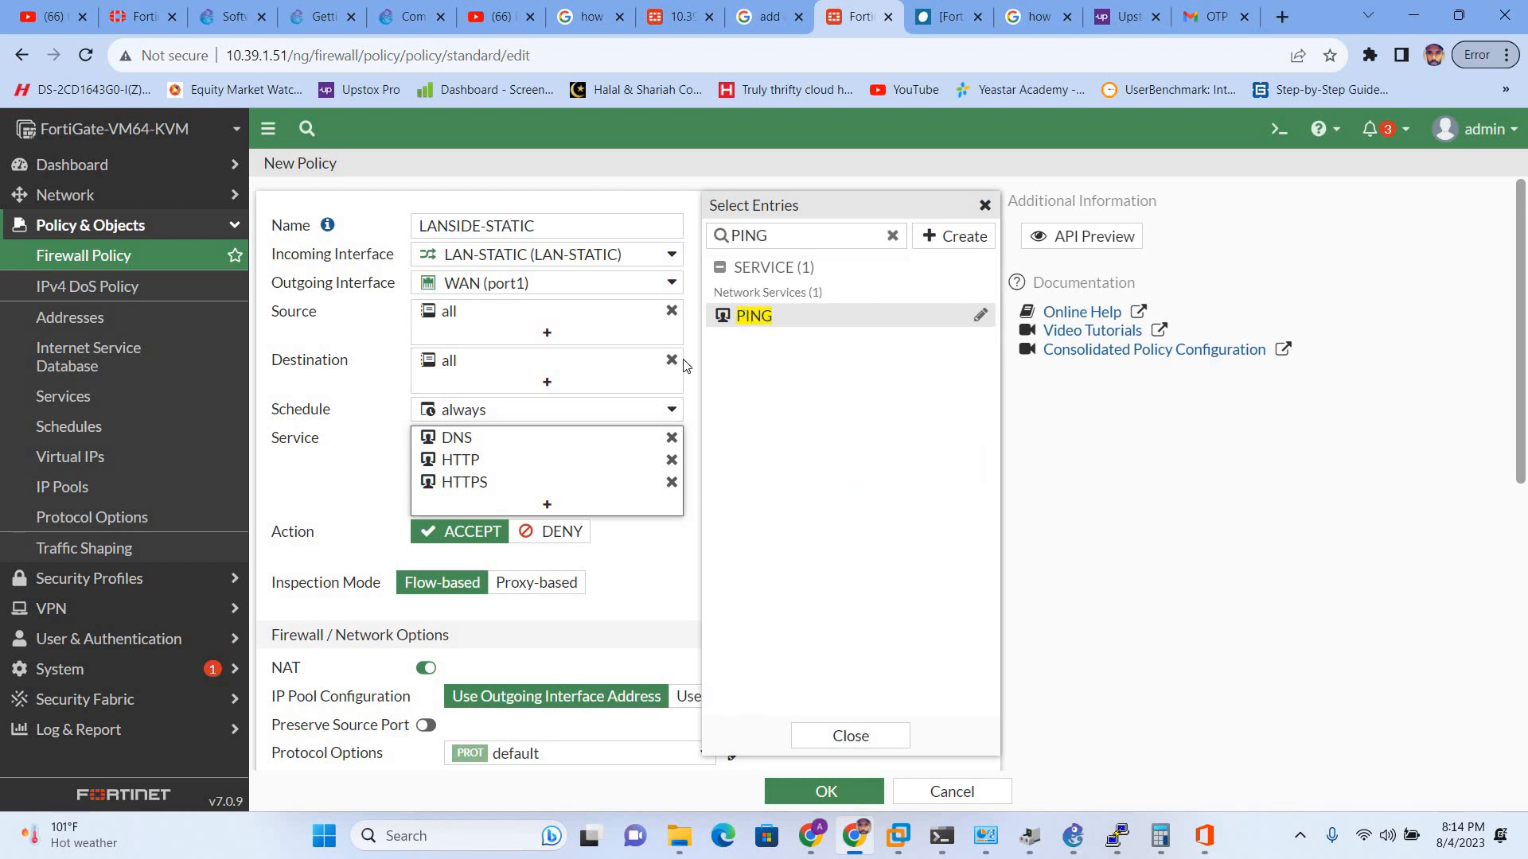
pyautogui.click(343, 515)
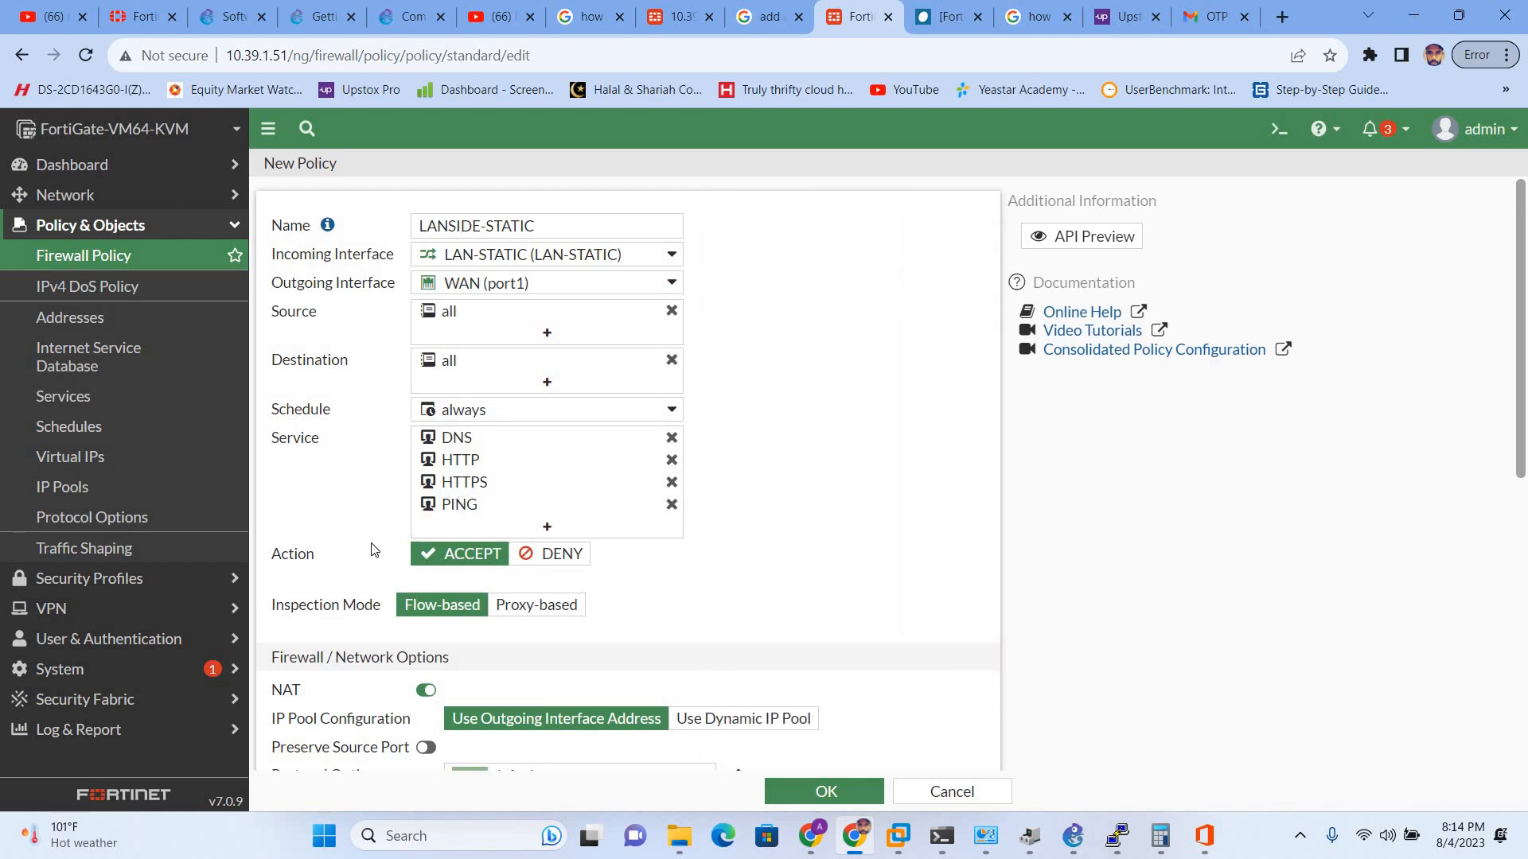
# - Keep certificate-inspection with Web Filter off and save the LANSIDE-STATIC policy
pyautogui.scroll(-1, 371, 549)
pyautogui.moveTo(478, 342)
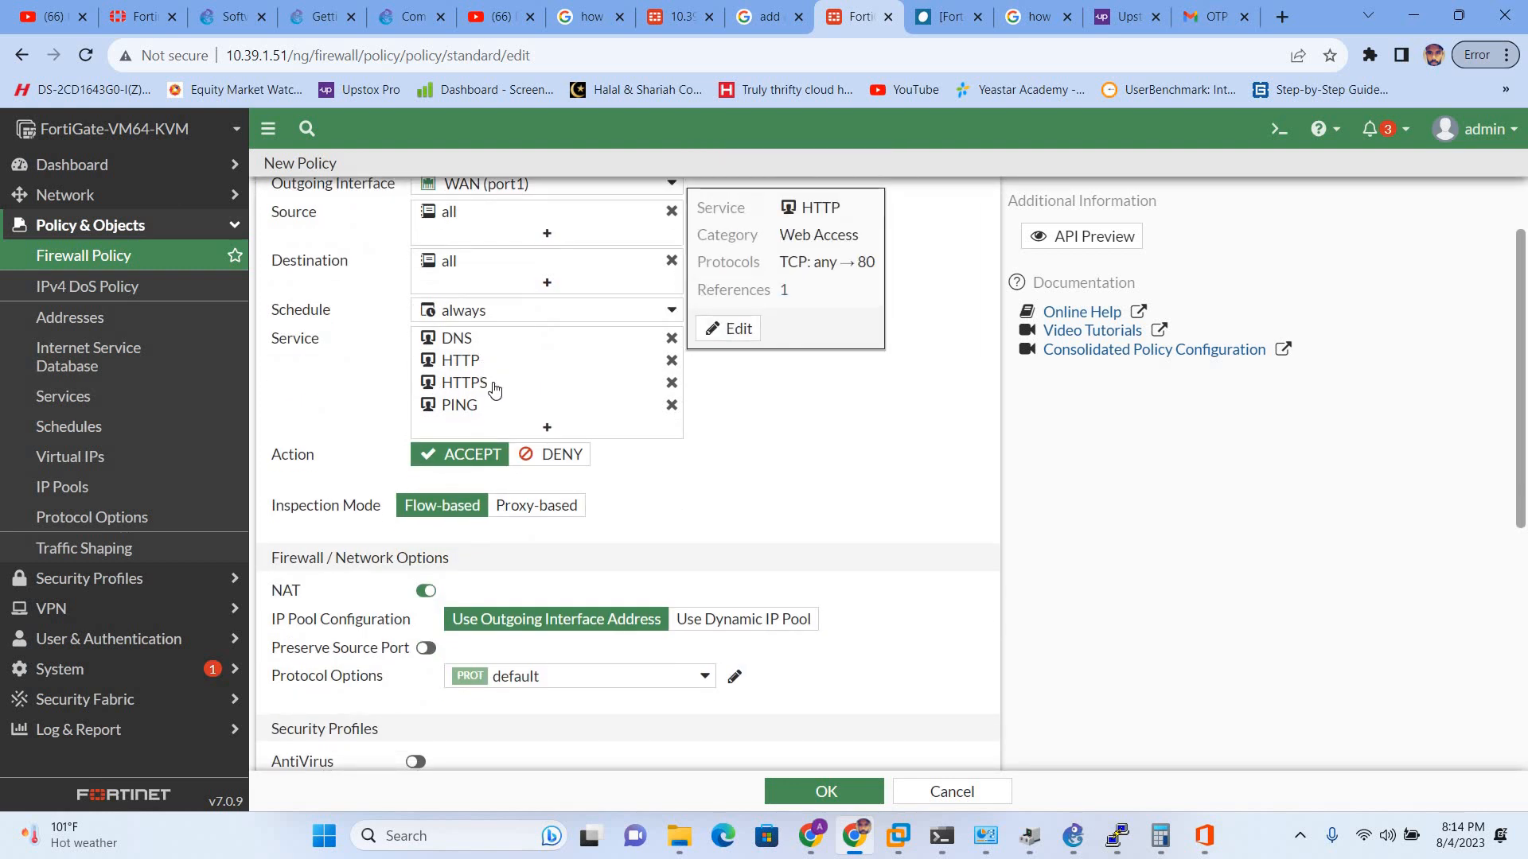
pyautogui.moveTo(494, 388)
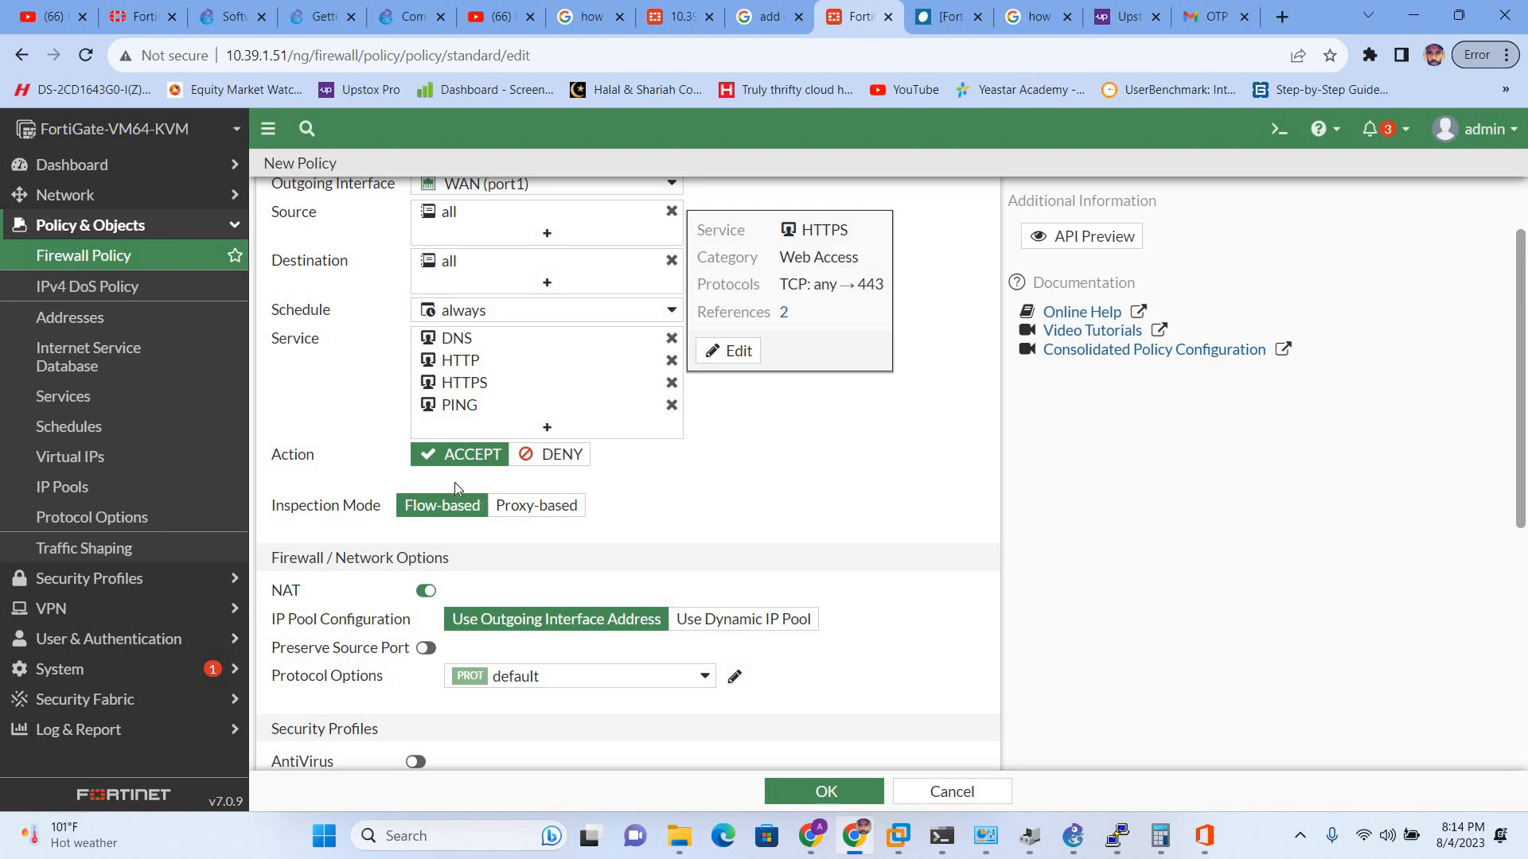
pyautogui.scroll(-1, 459, 500)
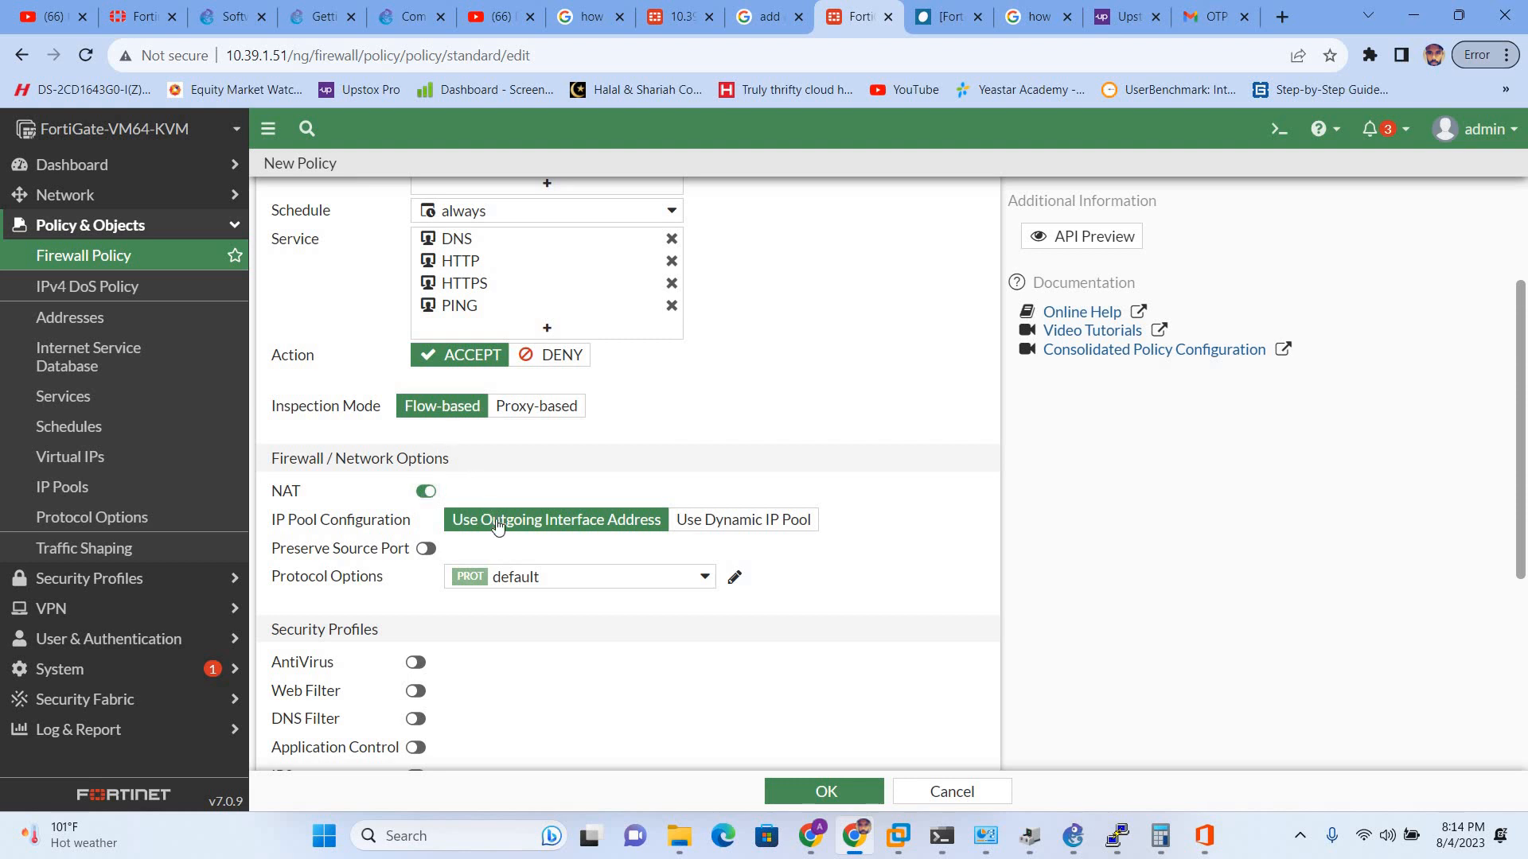
pyautogui.scroll(-2, 495, 519)
pyautogui.scroll(-2, 494, 519)
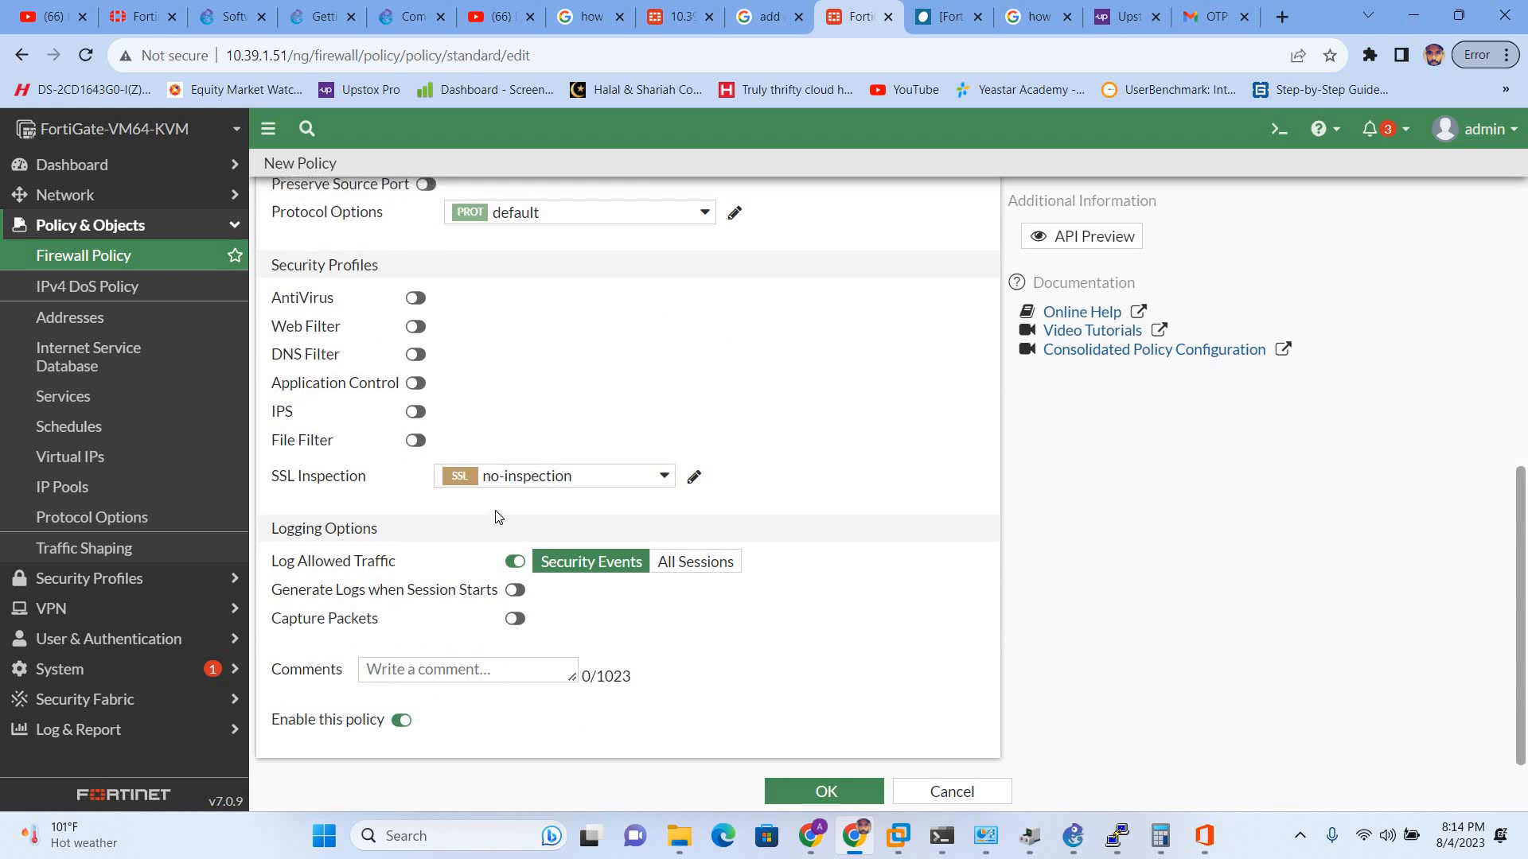
pyautogui.scroll(2, 495, 518)
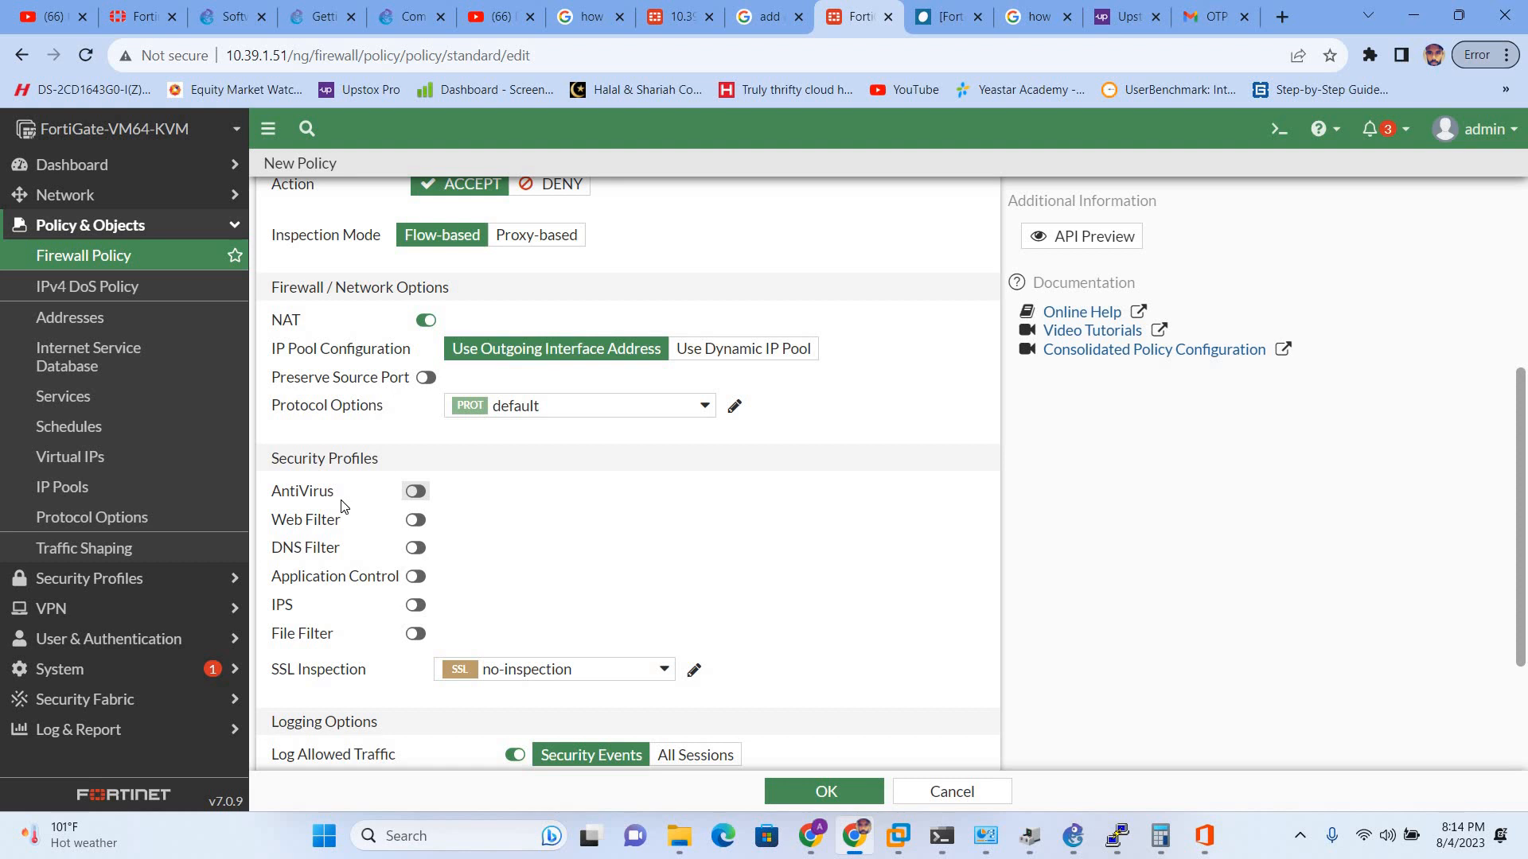
pyautogui.click(415, 521)
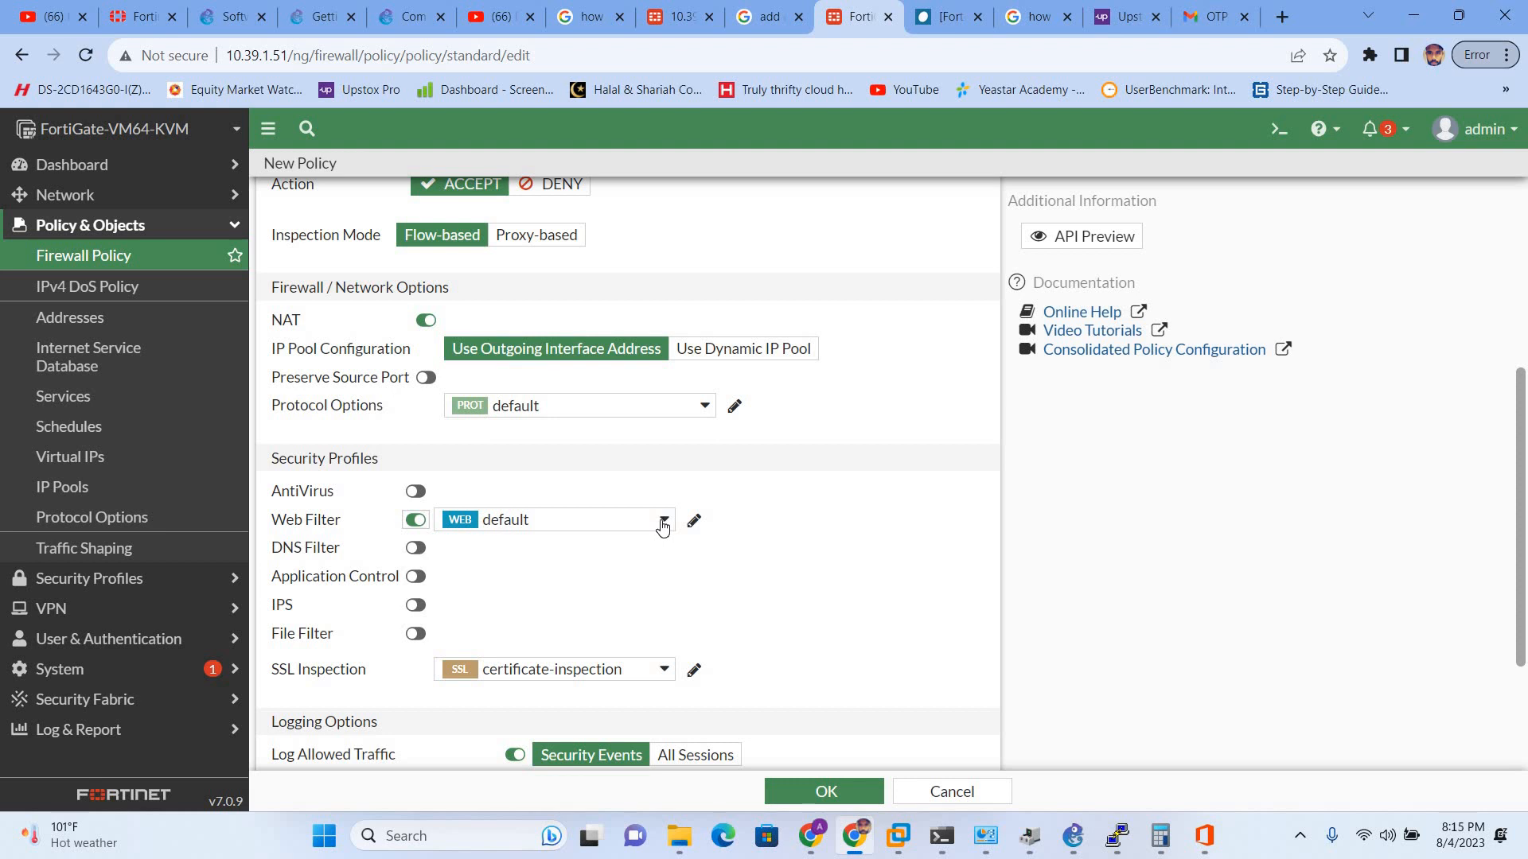
pyautogui.click(415, 520)
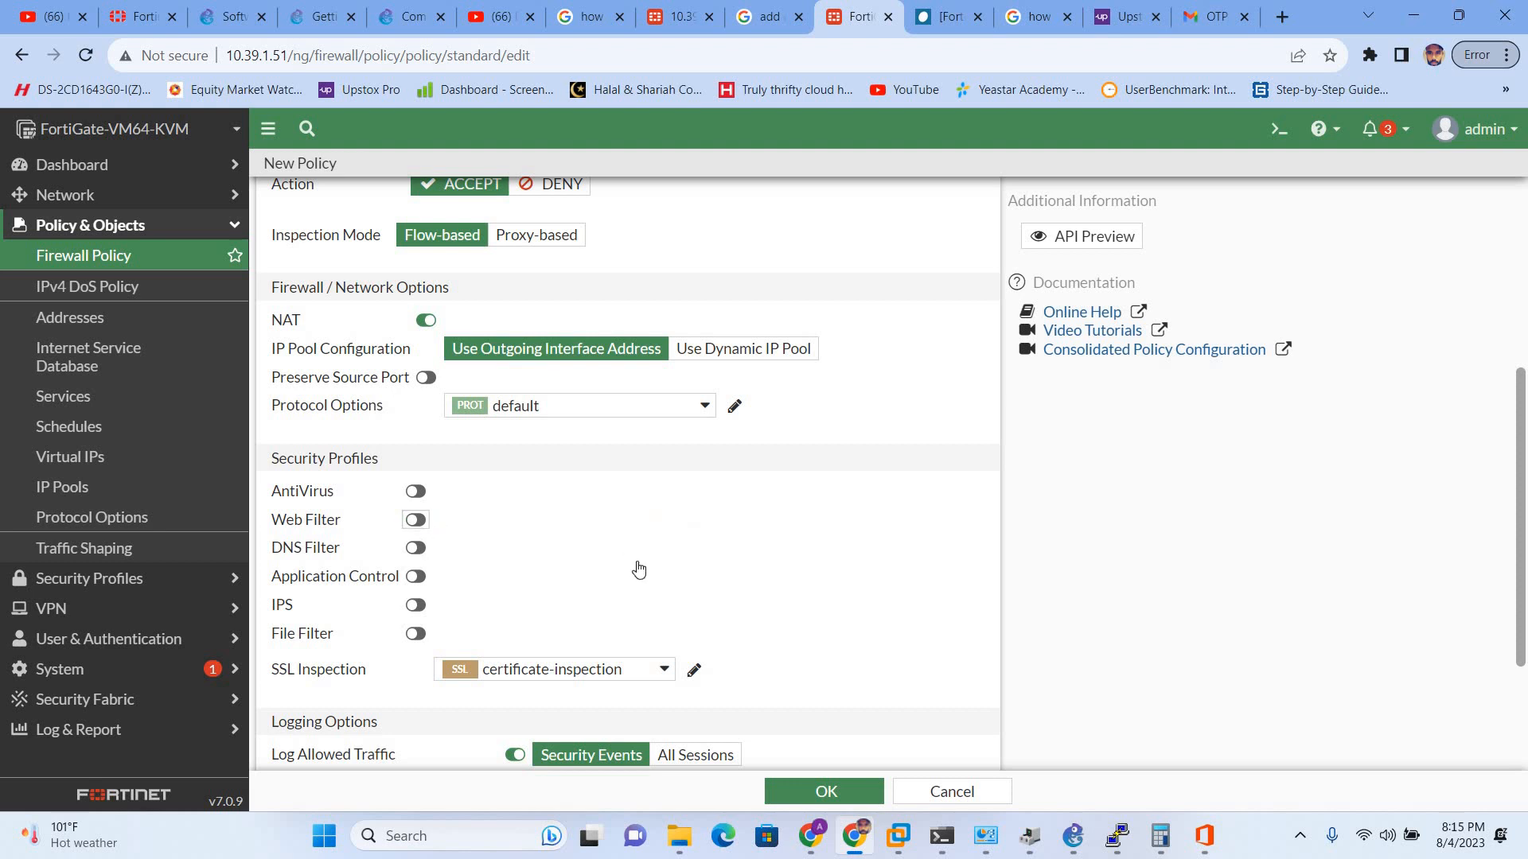
pyautogui.scroll(-3, 638, 712)
pyautogui.click(799, 799)
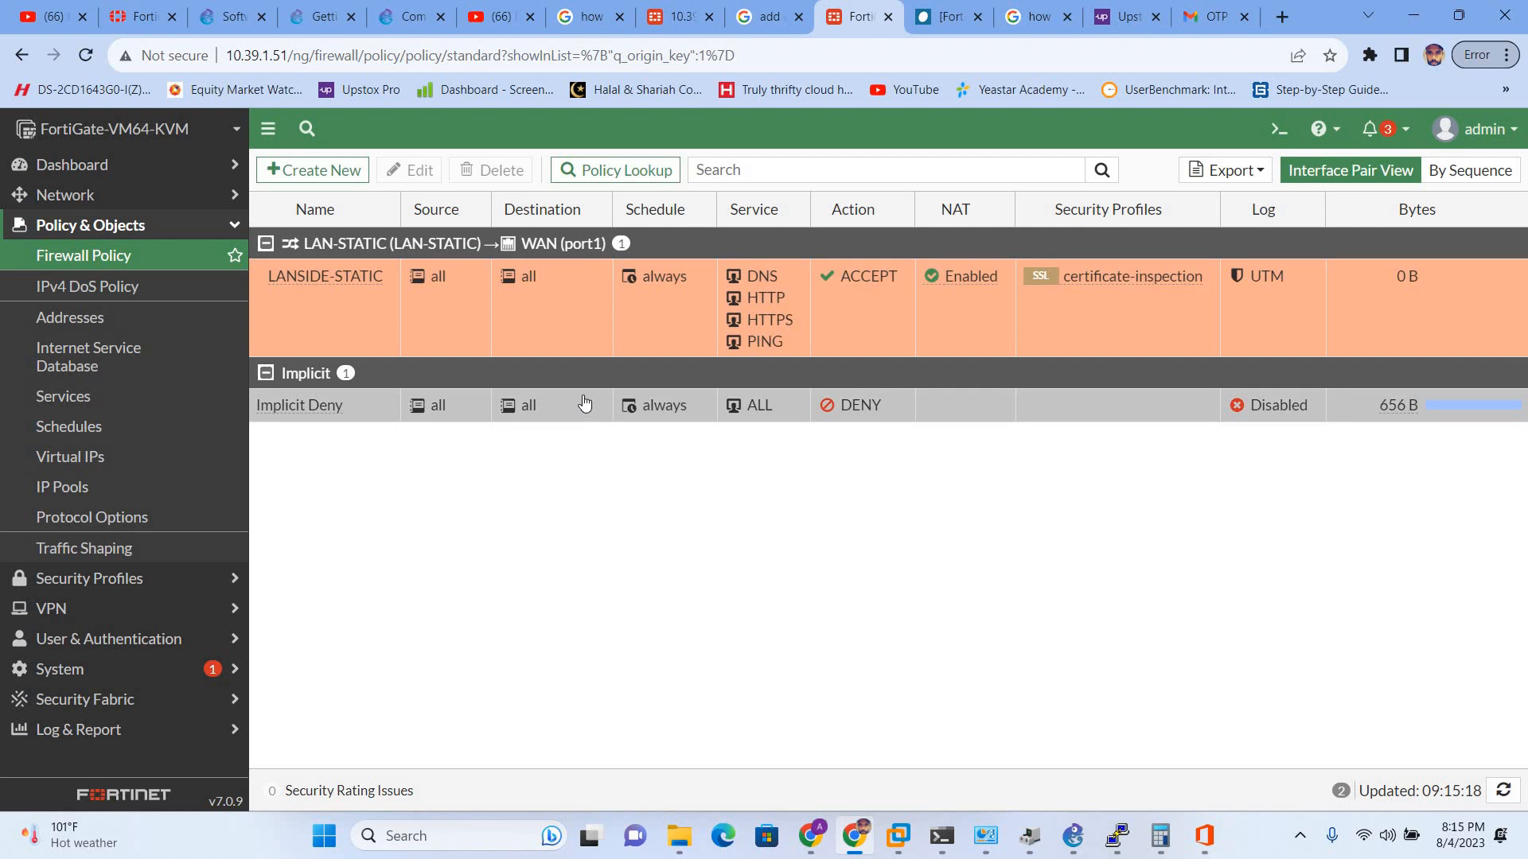
# - Switch from the saved policy list to the GNS3 lab window with Alt+Tab
pyautogui.hotkey('alt', 'Tab')
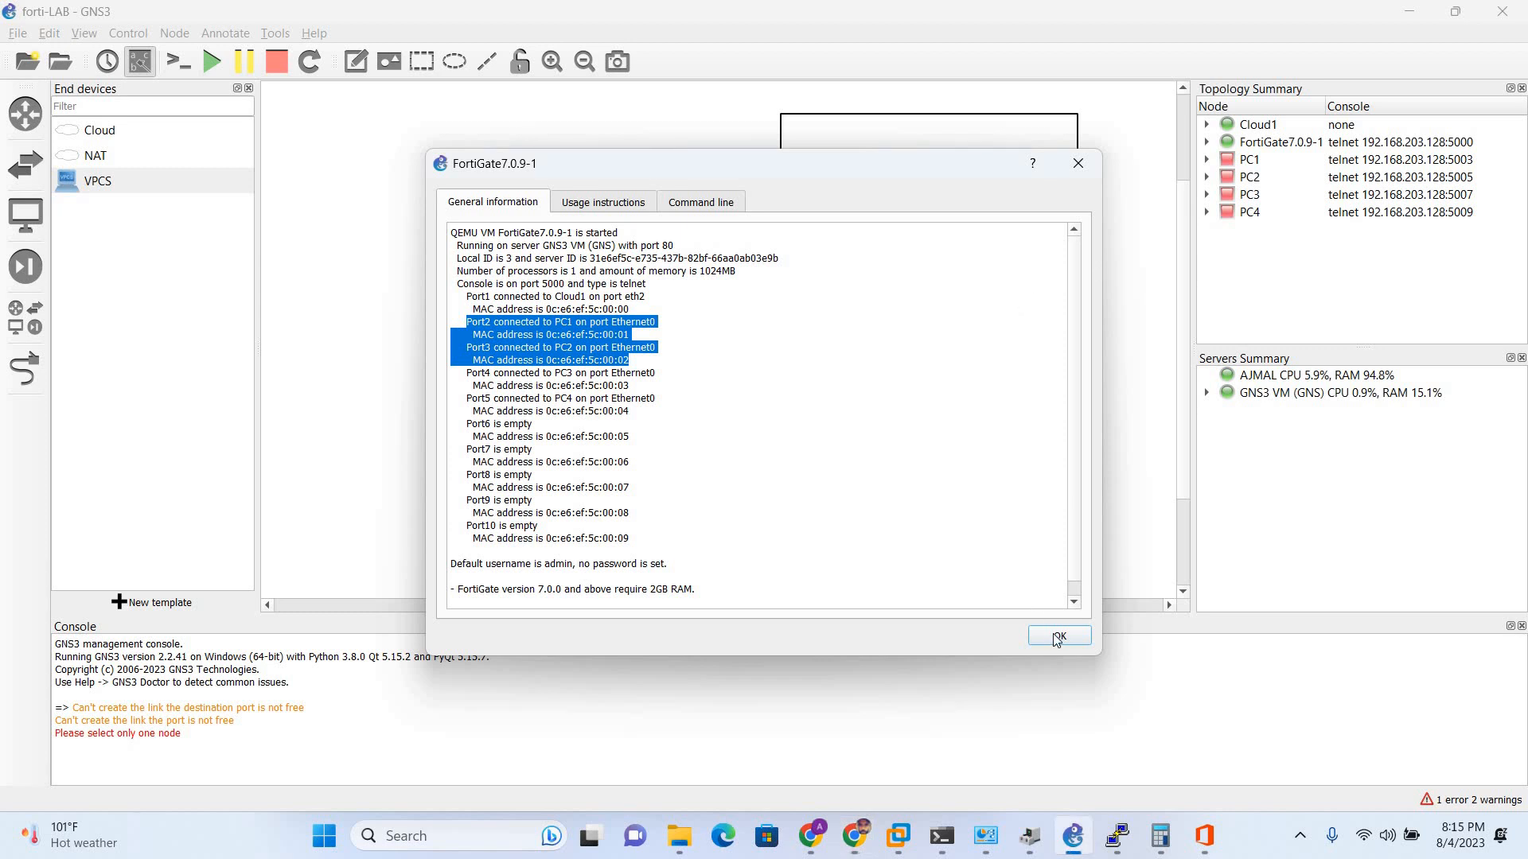
# - Dismiss the FortiGate node info and reposition PC1 and PC2 on the topology
pyautogui.click(1058, 636)
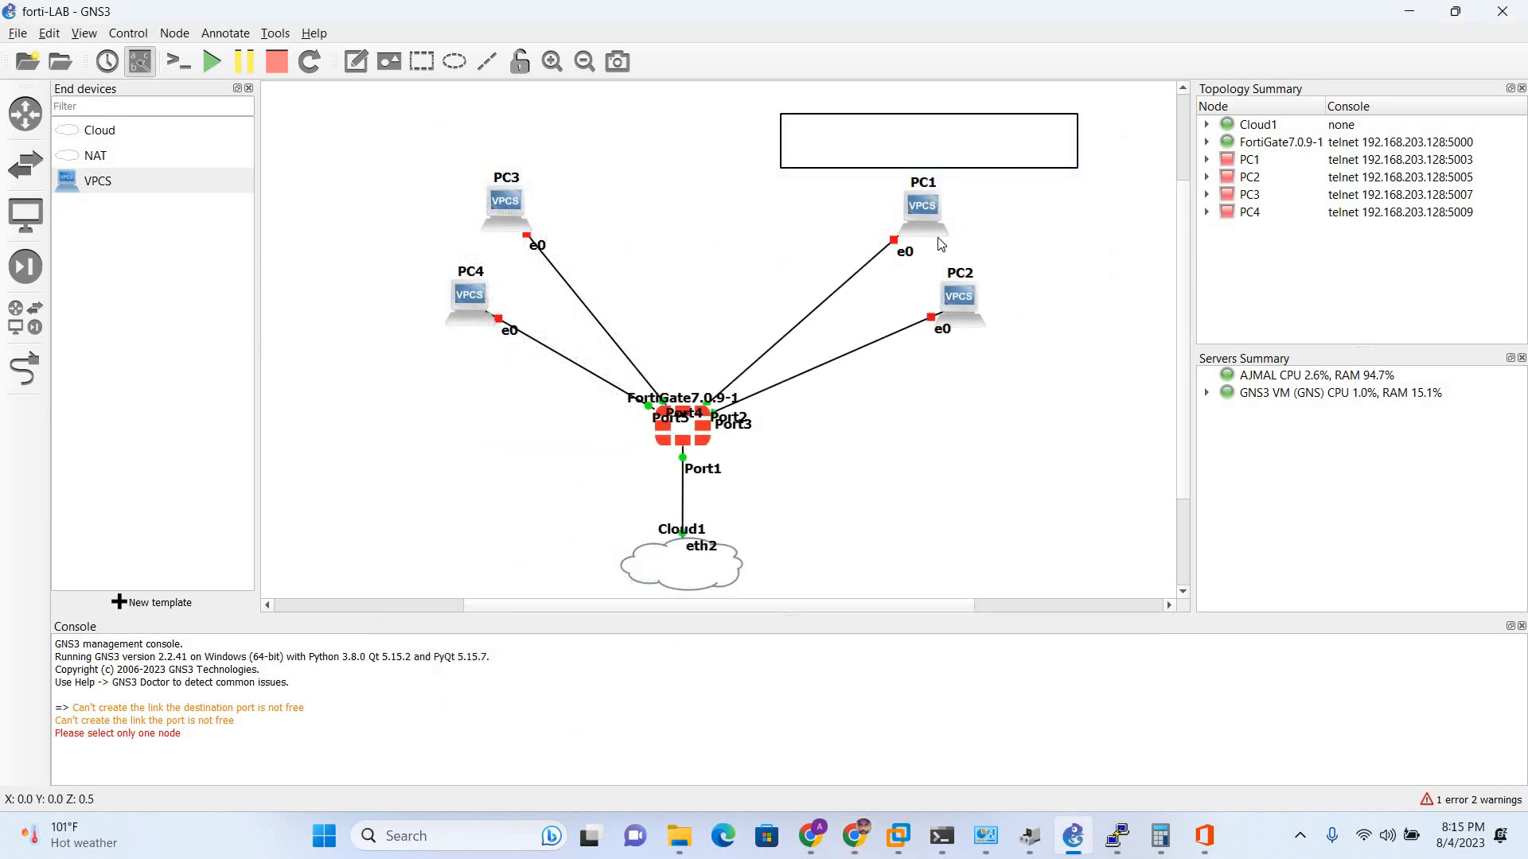
pyautogui.moveTo(958, 298); pyautogui.dragTo(961, 370)
pyautogui.moveTo(927, 210); pyautogui.dragTo(952, 234)
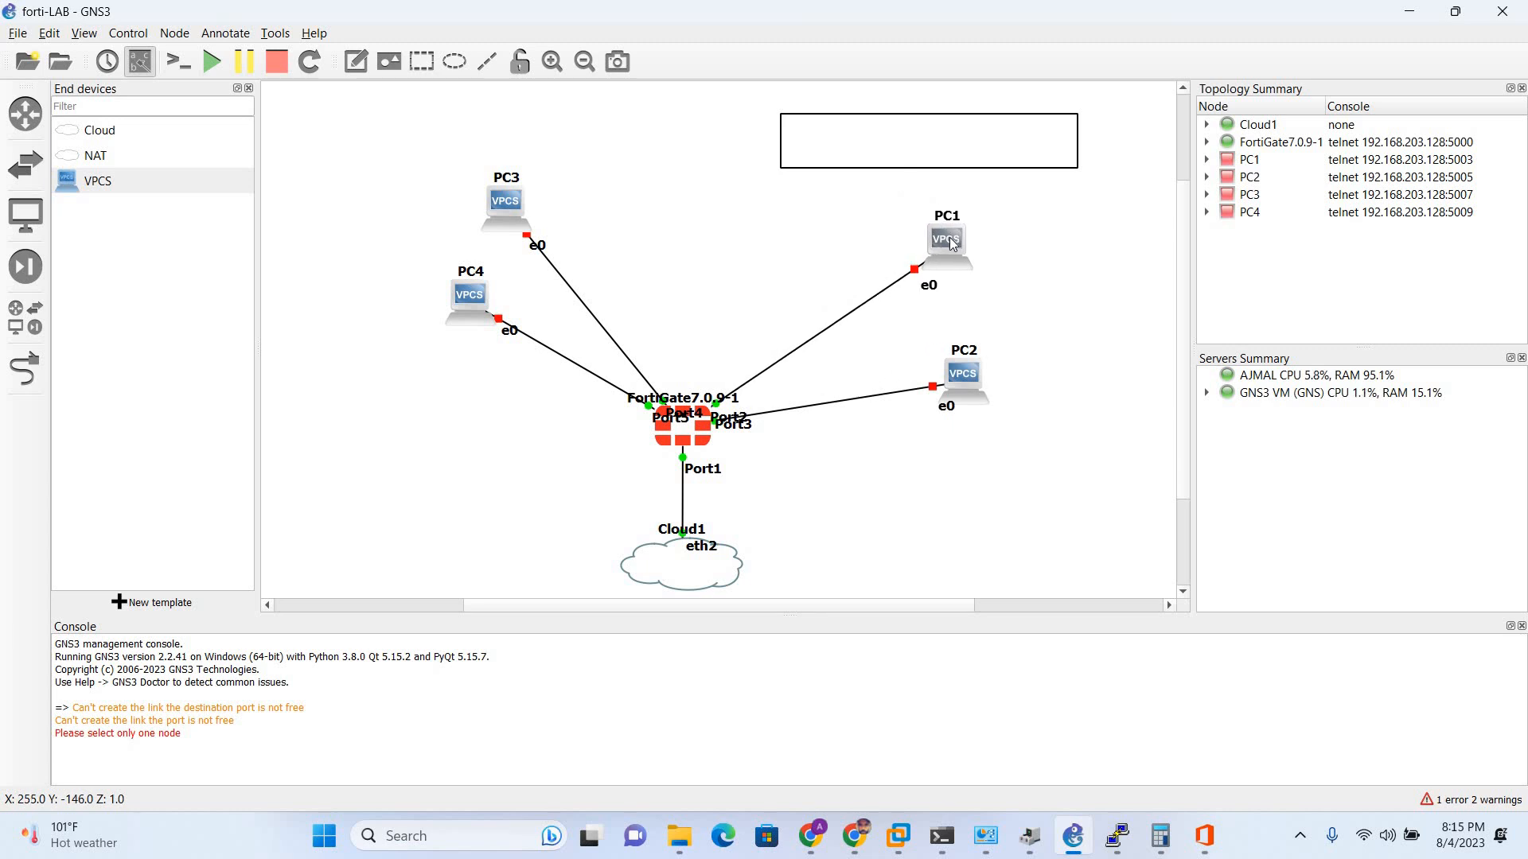
pyautogui.doubleClick(951, 243)
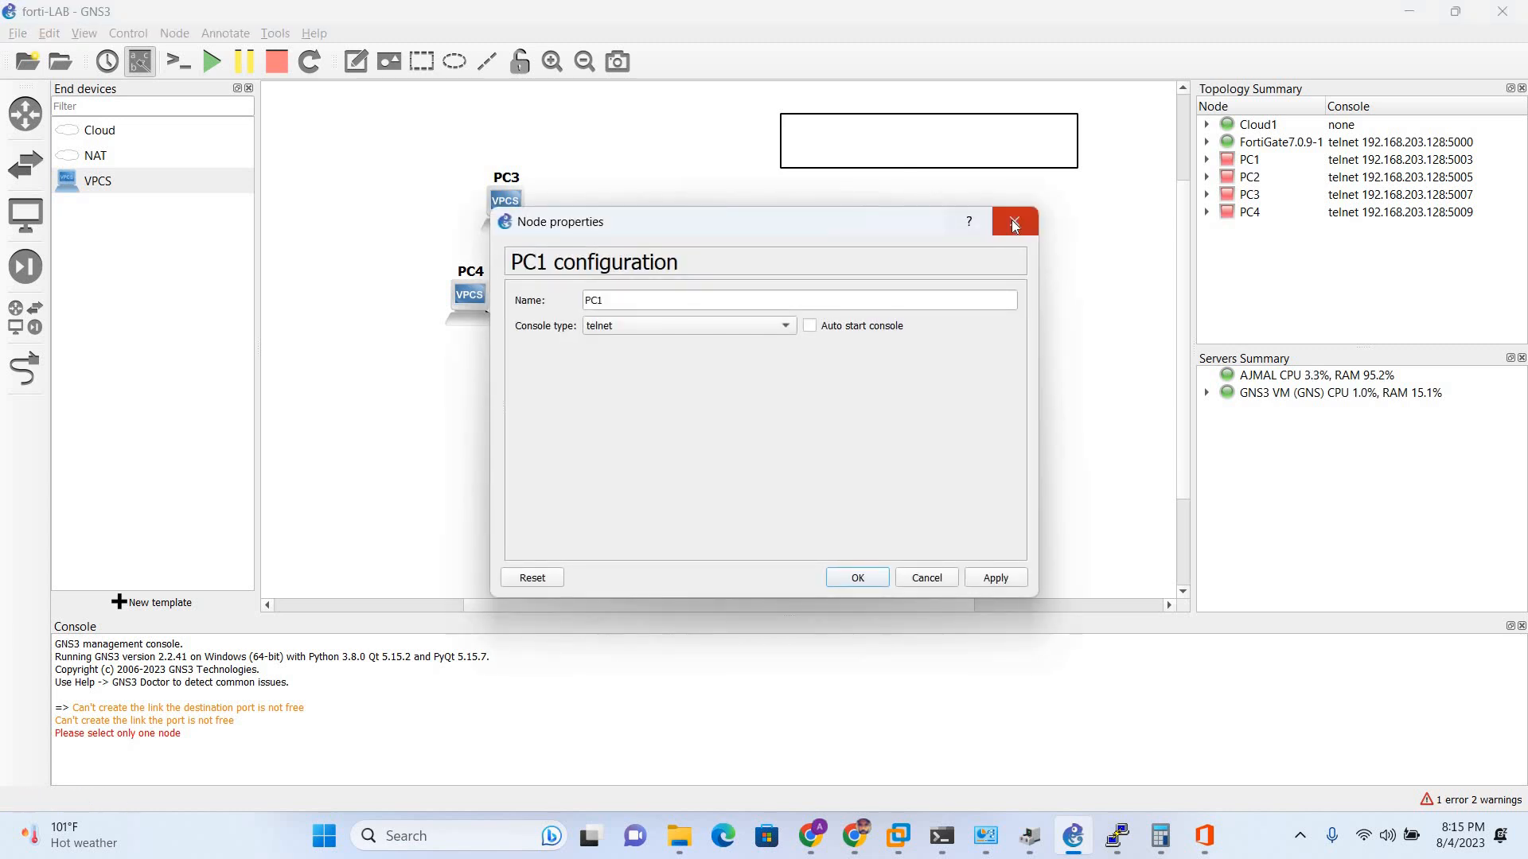
pyautogui.click(1014, 223)
# - Start all lab devices, adjust PC1 and PC2 positions, and open PC1's console
pyautogui.rightClick(956, 256)
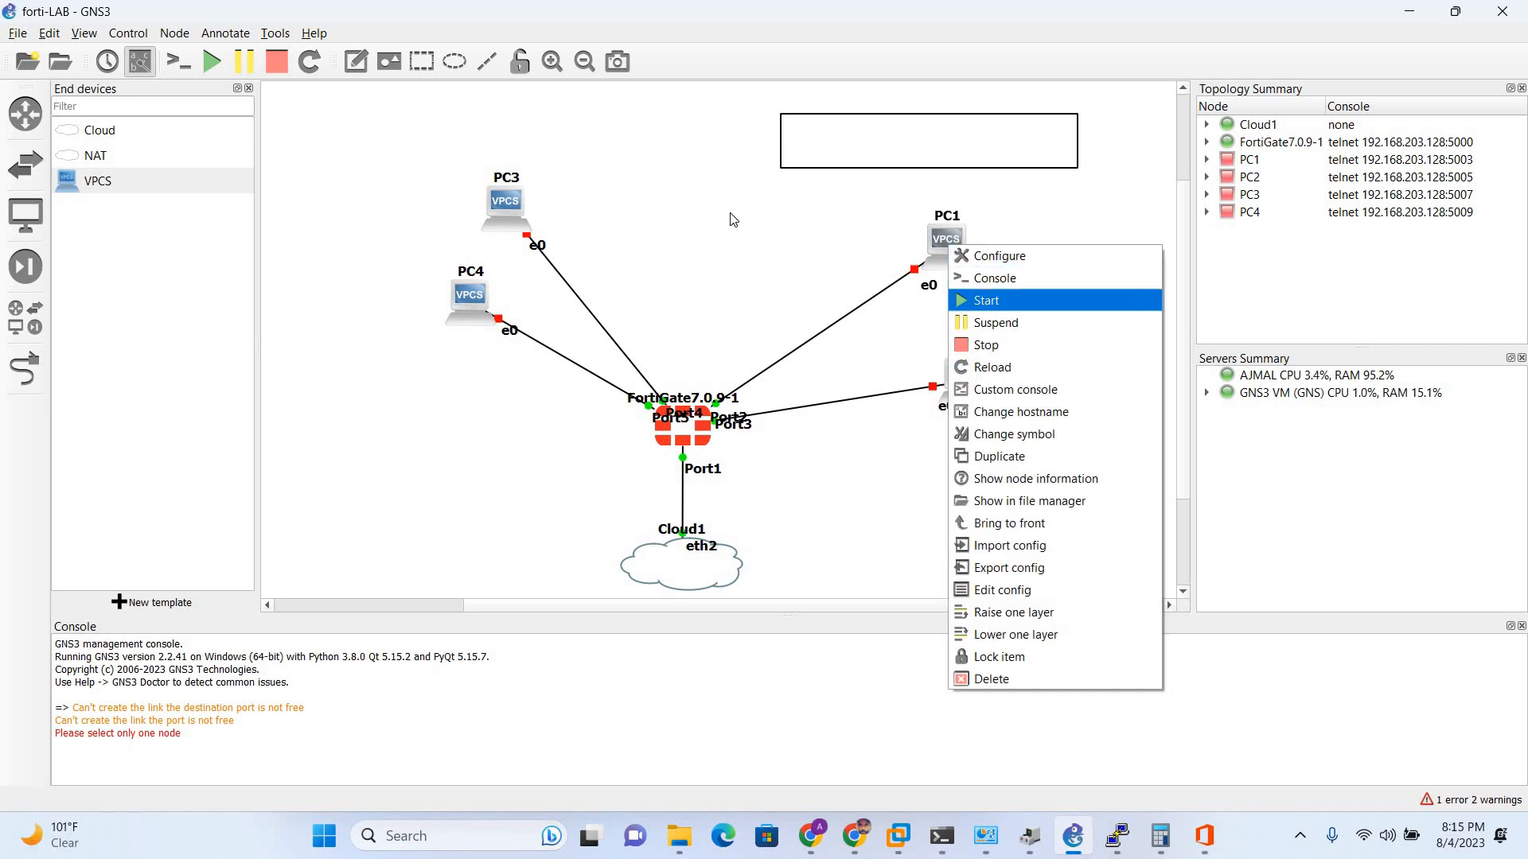
pyautogui.click(212, 61)
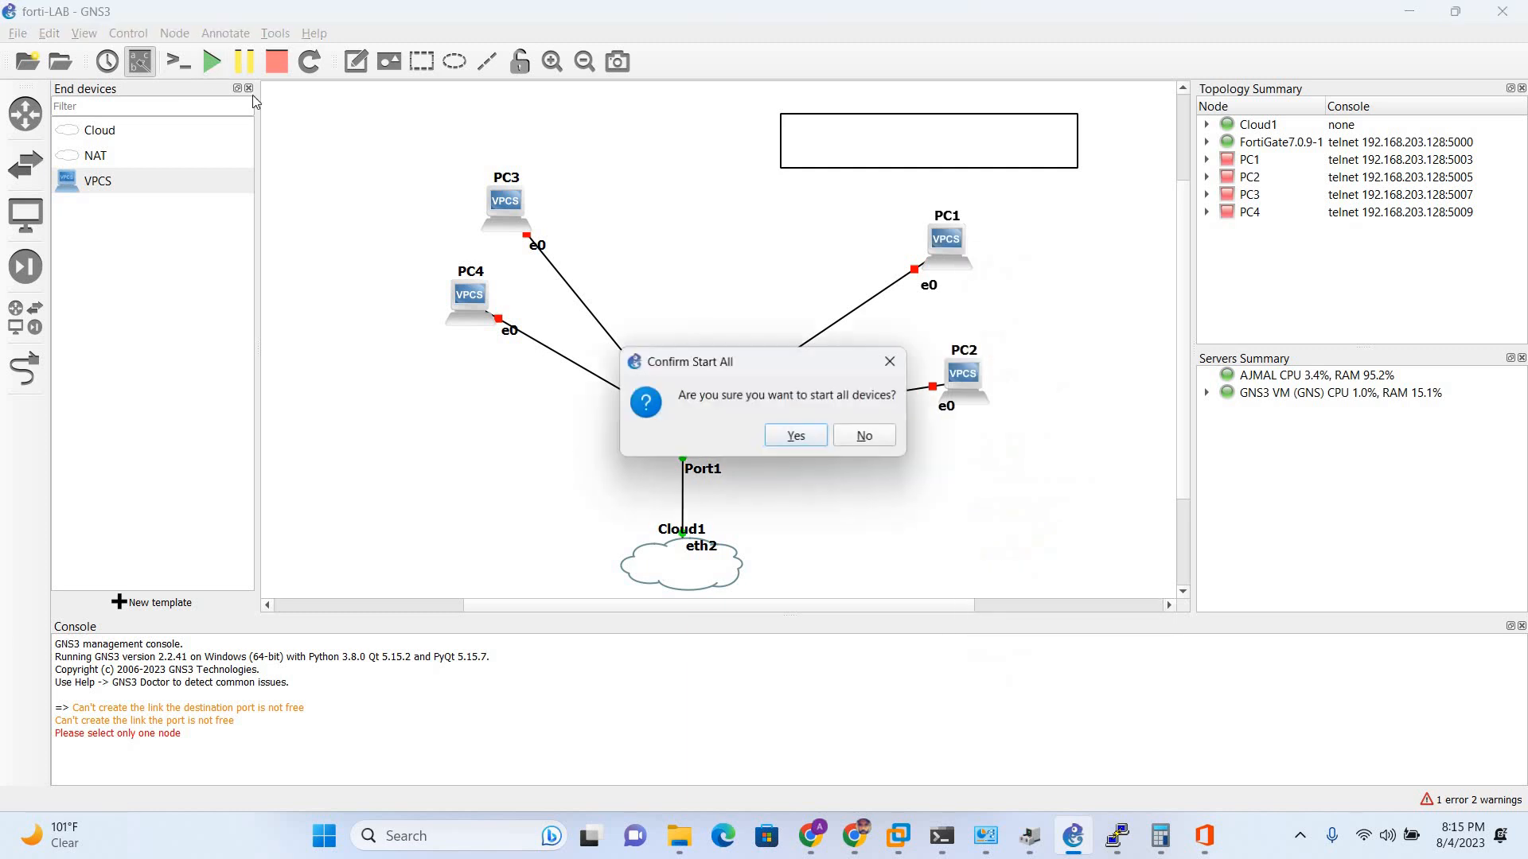
pyautogui.click(788, 440)
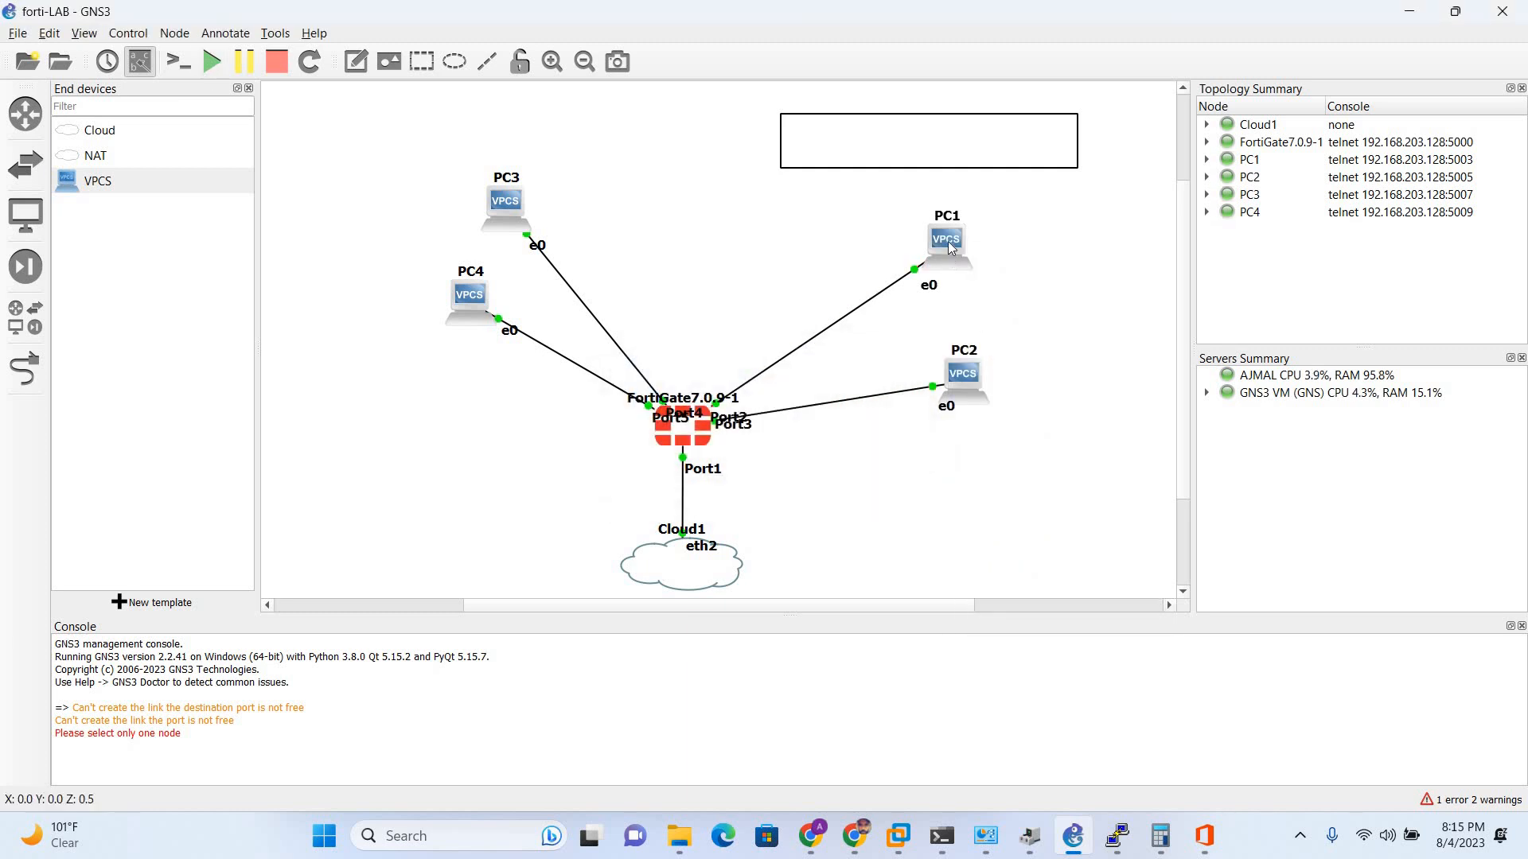
pyautogui.moveTo(934, 226); pyautogui.dragTo(920, 208)
pyautogui.moveTo(959, 358); pyautogui.dragTo(957, 311)
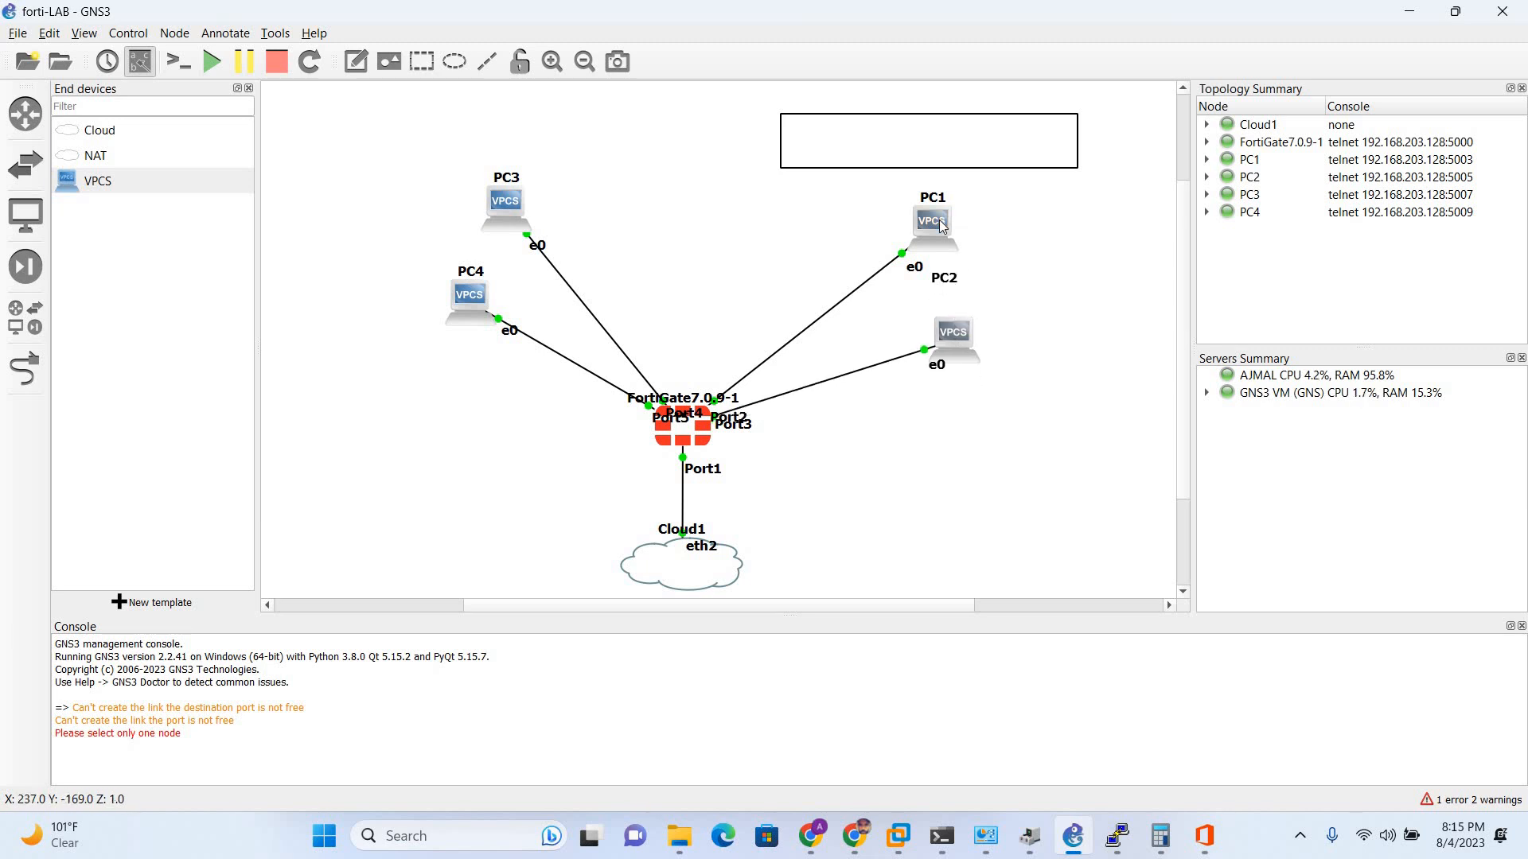
pyautogui.doubleClick(941, 227)
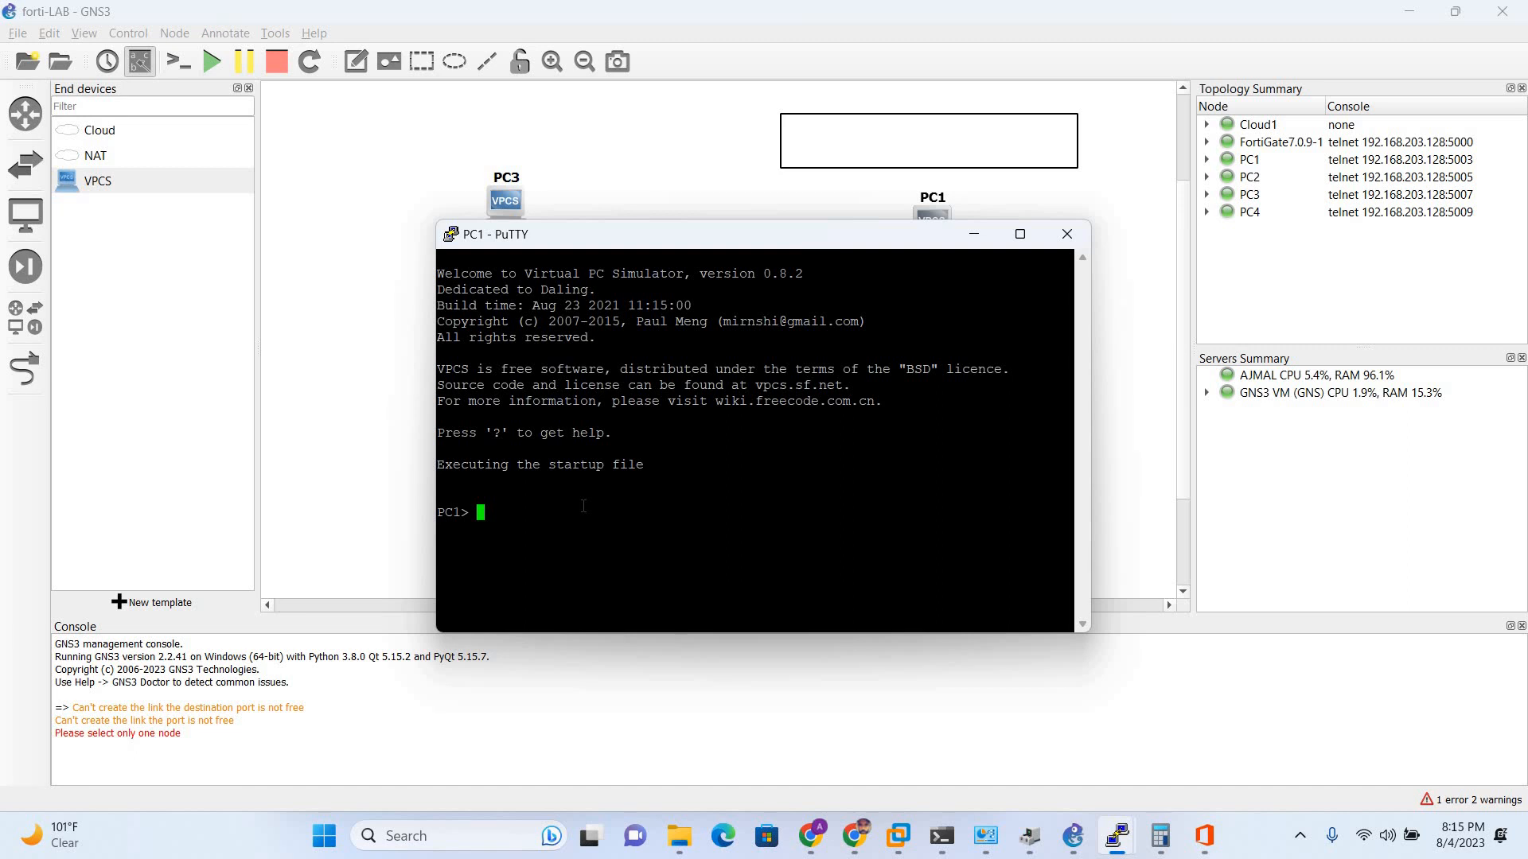
# - Run 'show ip' on PC1, showing IP/MASK 0.0.0.0/0 and gateway 0.0.0.0
pyautogui.press('capslock')
pyautogui.write('hs')
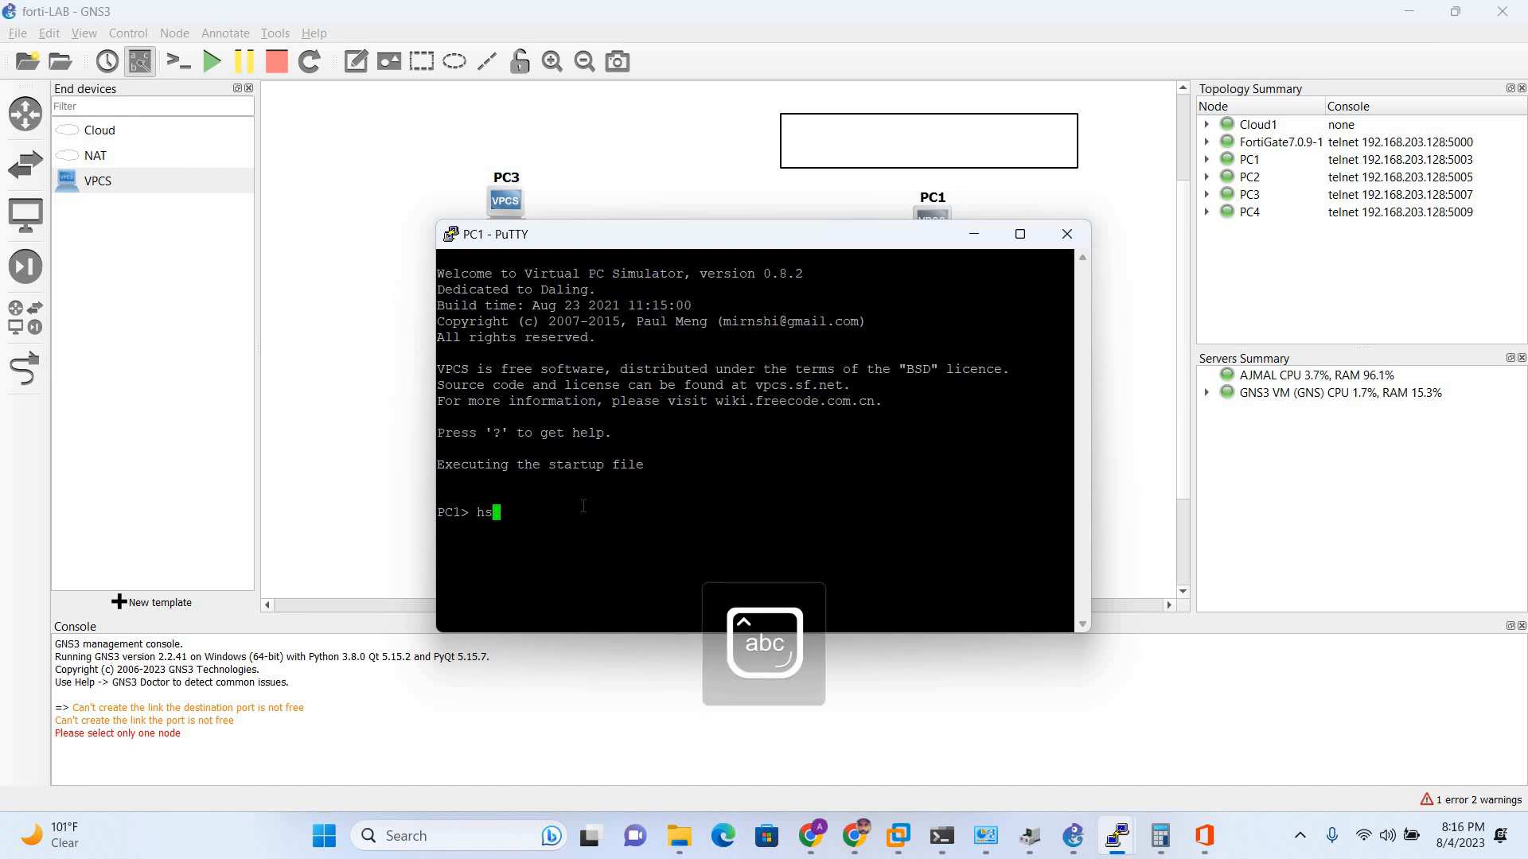
pyautogui.press('BackSpace')
pyautogui.press('BackSpace')
pyautogui.write('show ip')
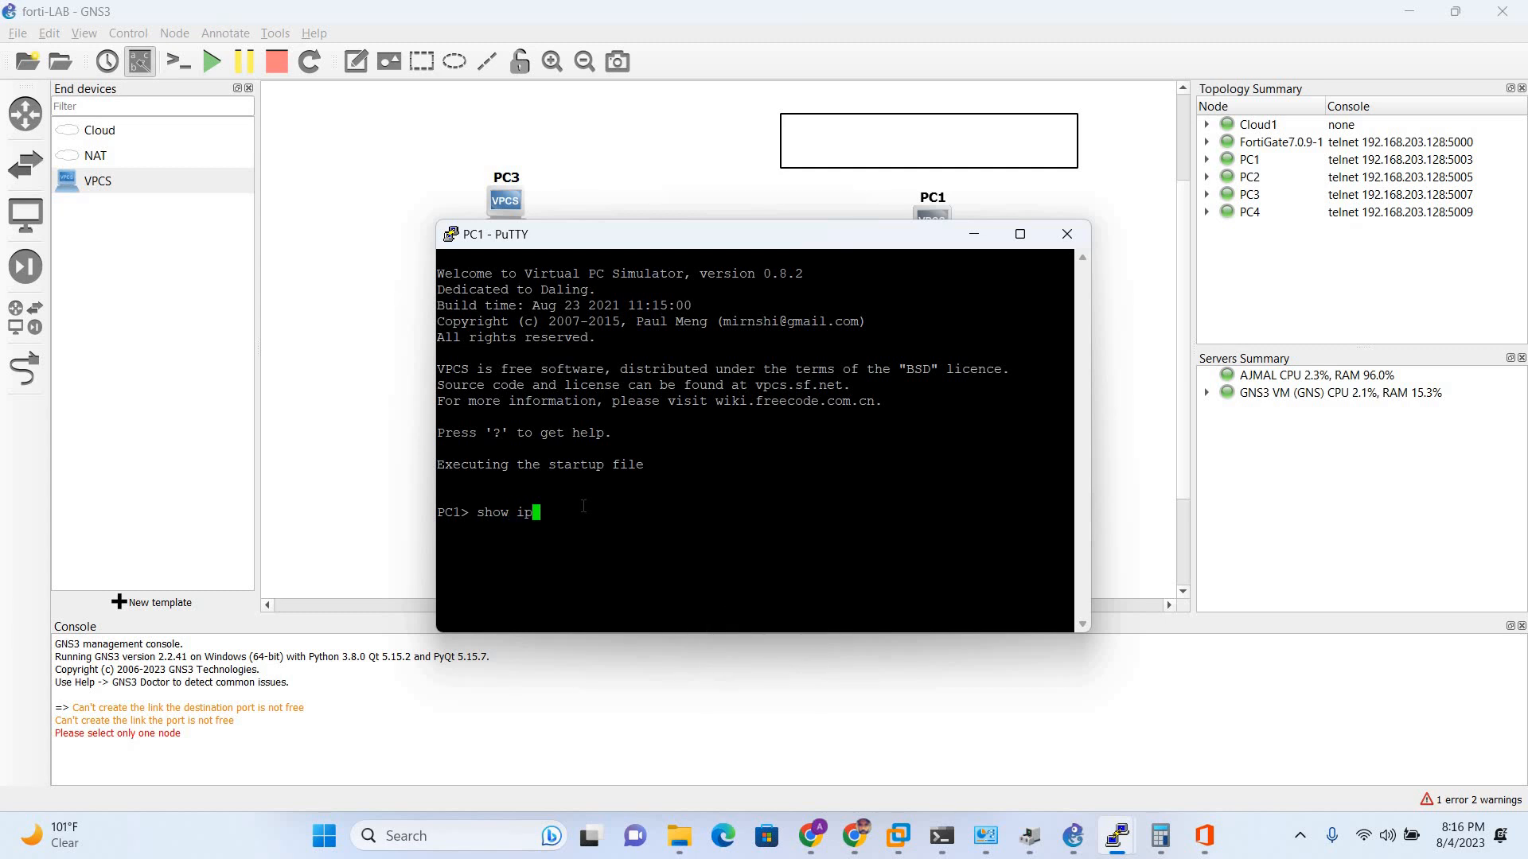
pyautogui.press('Return')
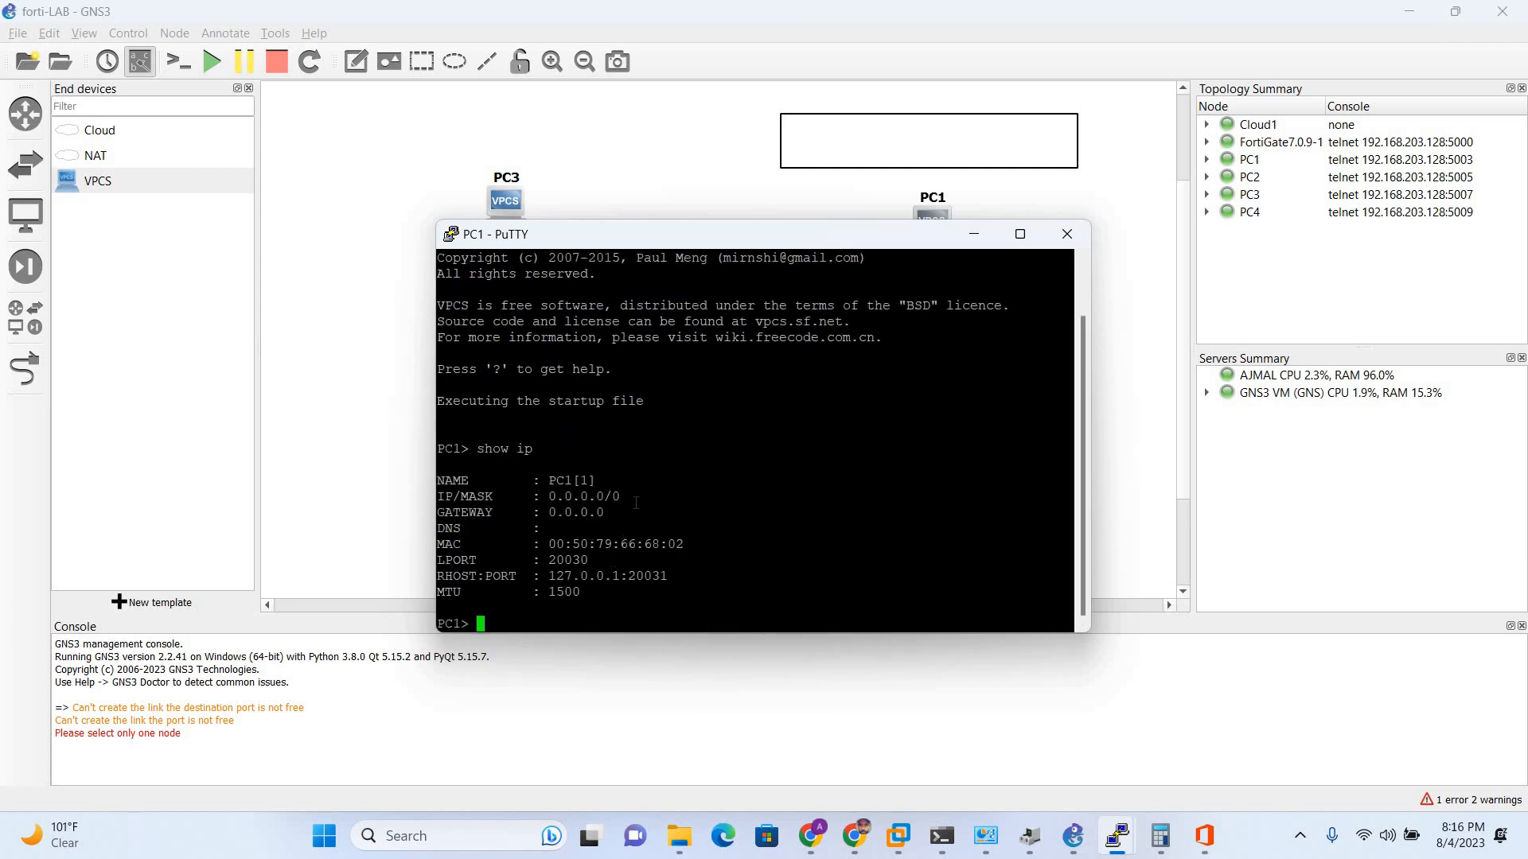
pyautogui.moveTo(630, 493); pyautogui.dragTo(437, 494)
pyautogui.click(522, 621)
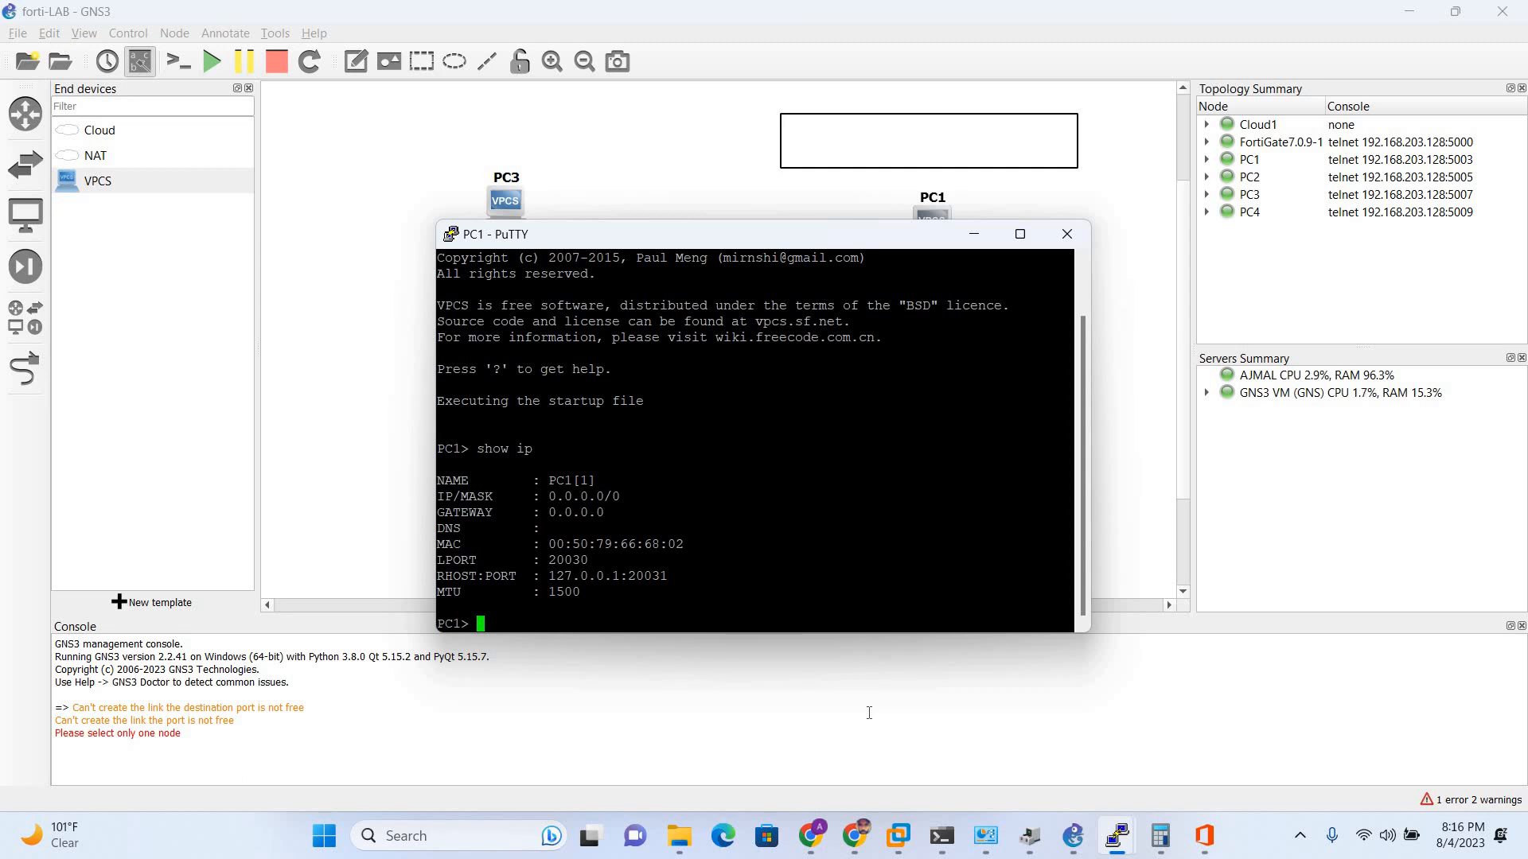
# - Type the partial command 'ip 192.168.25.10' at PC1's console prompt
pyautogui.write('ip 192.168.25.10')
pyautogui.hotkey('alt', 'Tab')
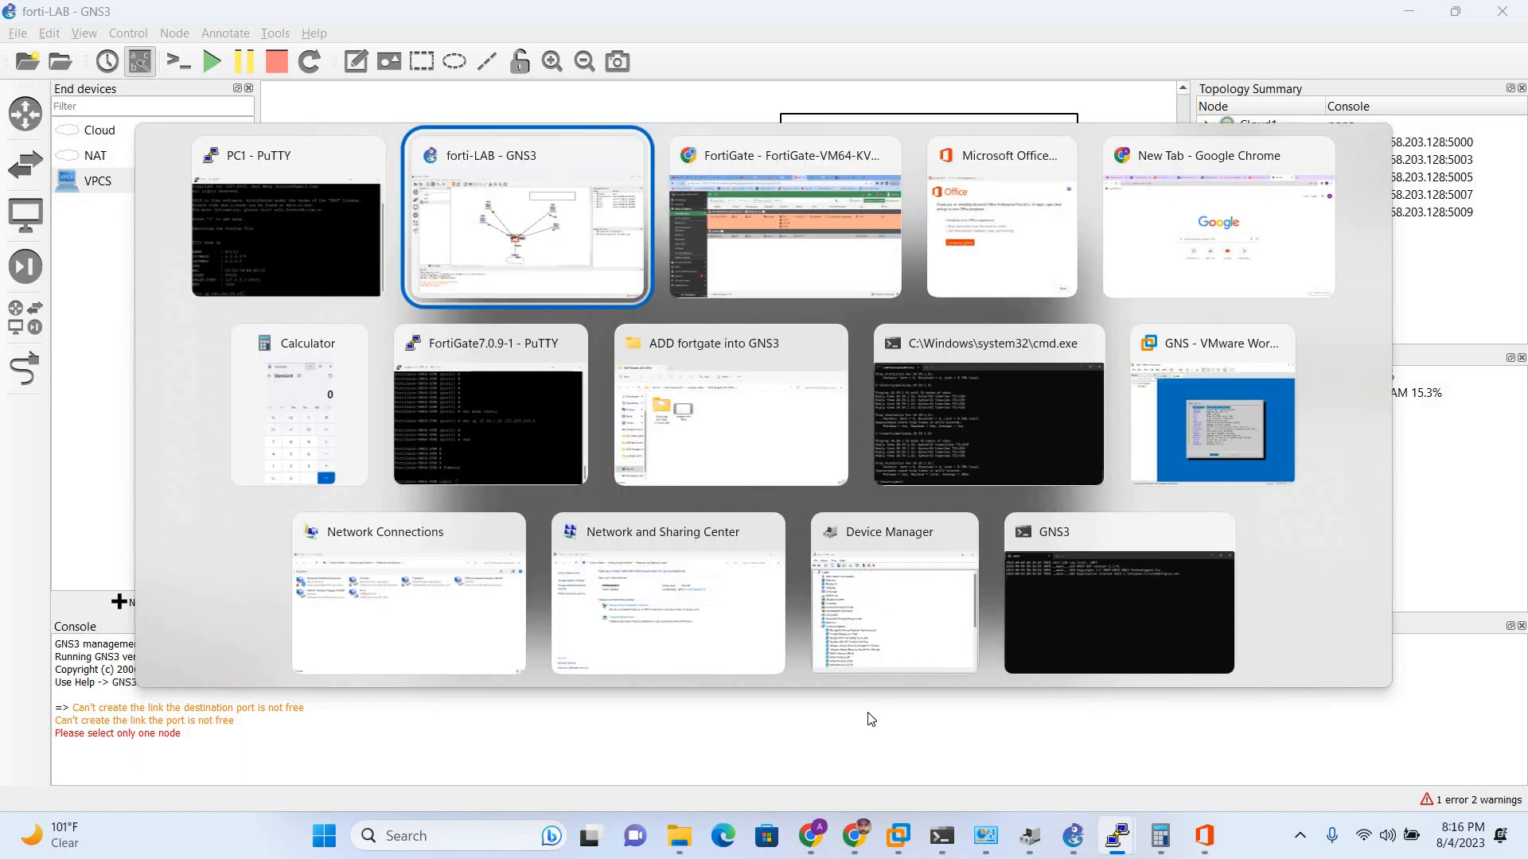
# - Look up LAN-STATIC's gateway address 192.168.25.1 in the FortiGate interfaces list
pyautogui.hotkey('alt', 'Tab')
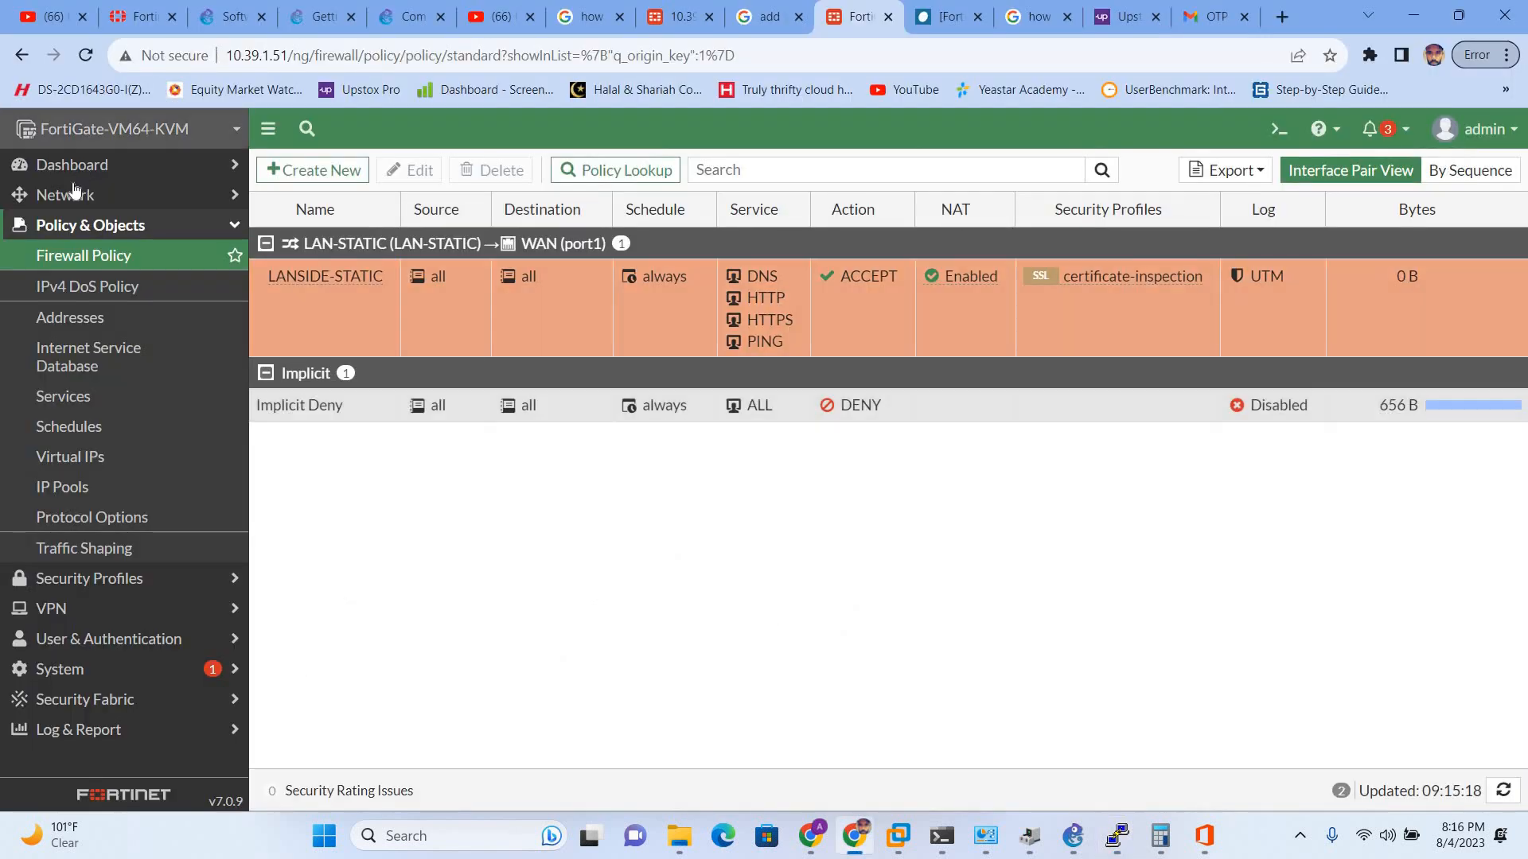
pyautogui.click(68, 195)
pyautogui.click(63, 222)
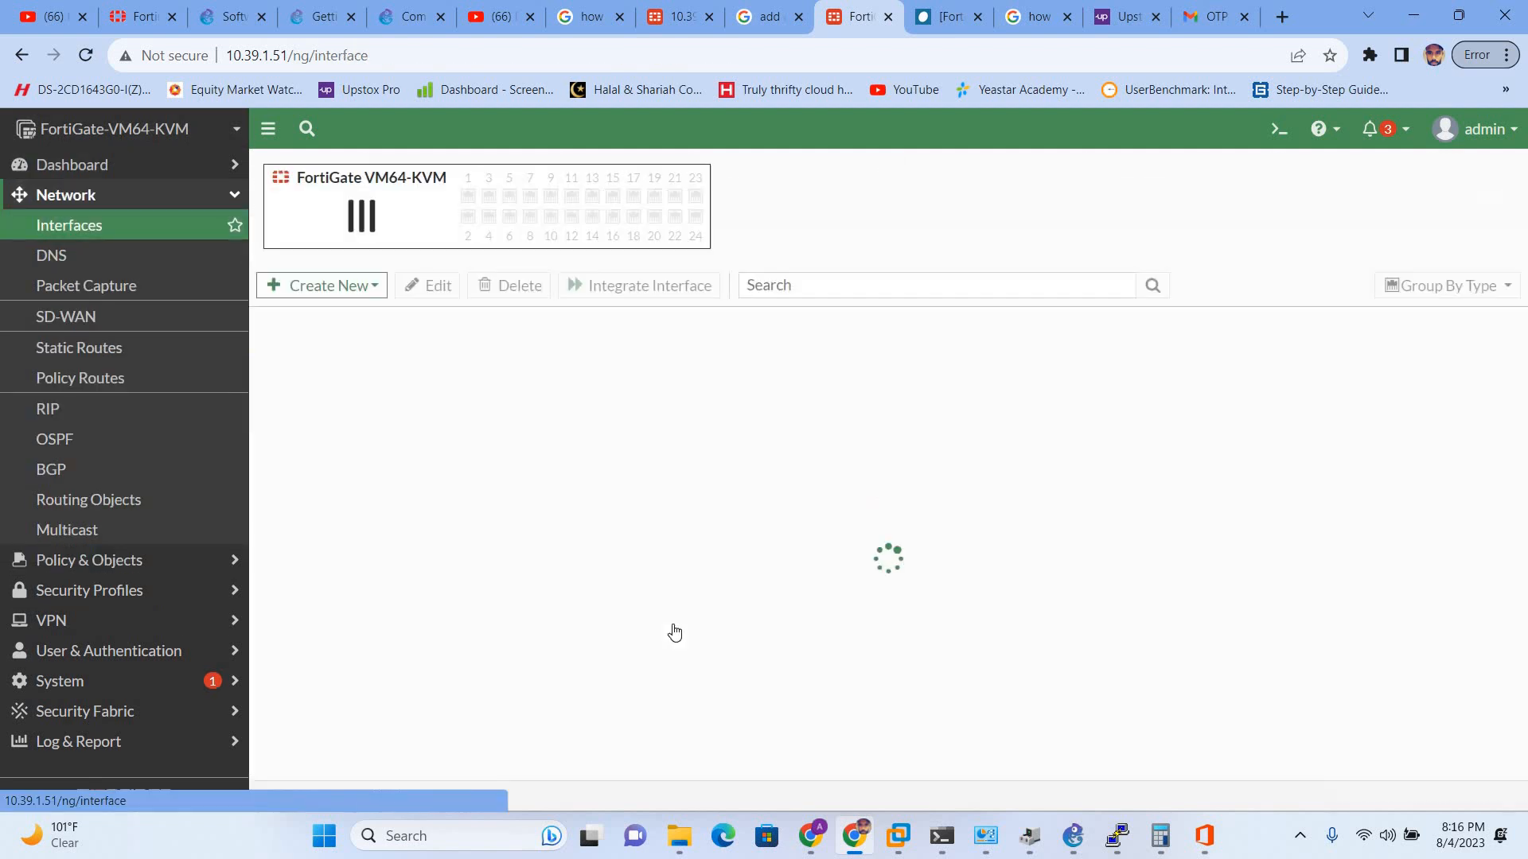
pyautogui.scroll(-3, 355, 604)
pyautogui.scroll(-1, 355, 605)
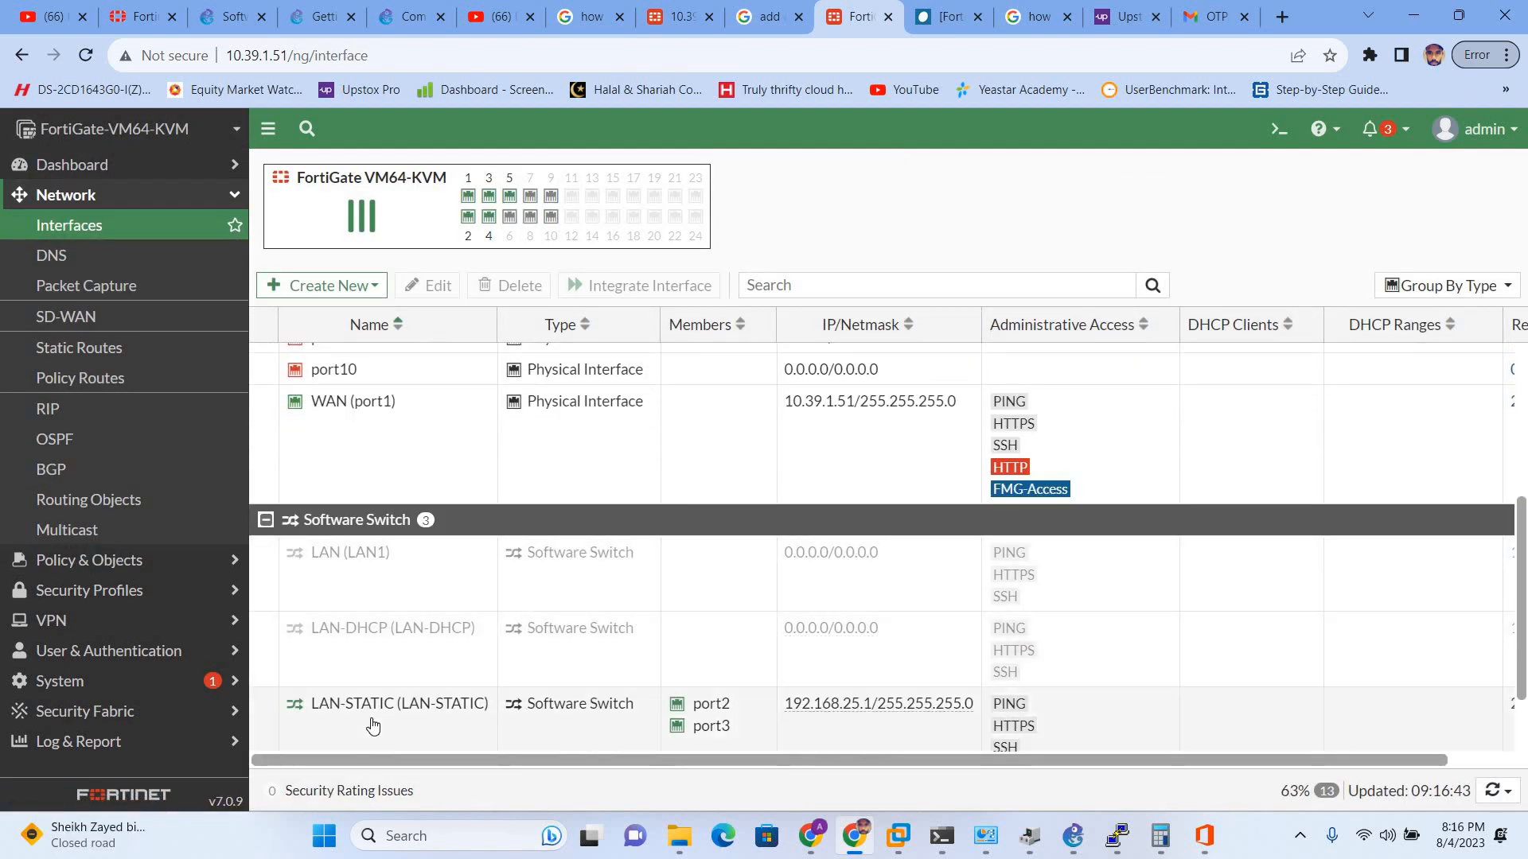
pyautogui.click(370, 720)
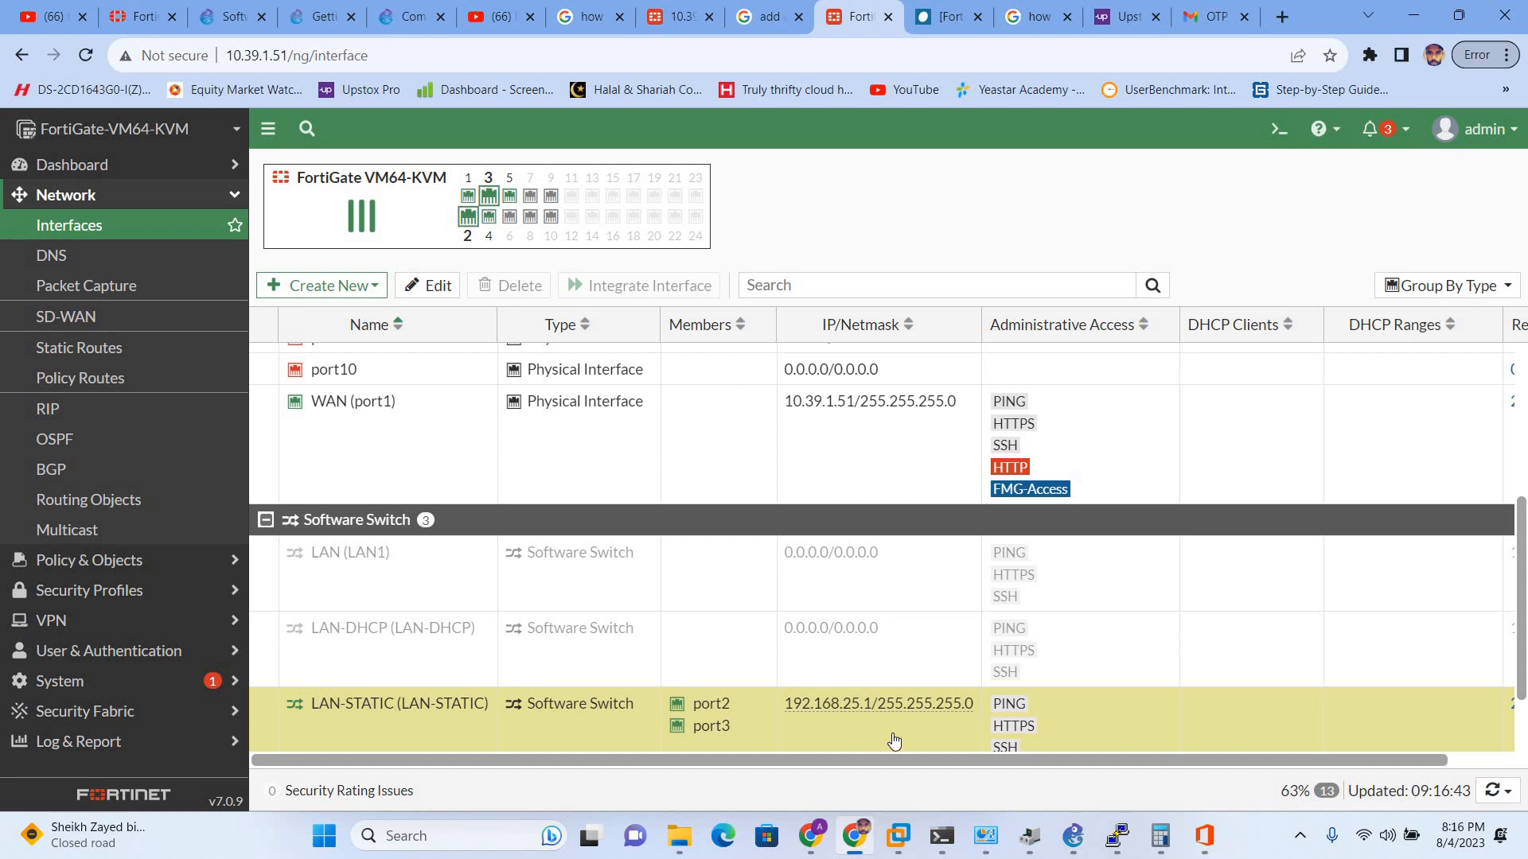
# - Complete PC1's address as 192.168.25.10/24 with gateway 192.168.25.1 and verify it with show
pyautogui.hotkey('alt', 'Tab')
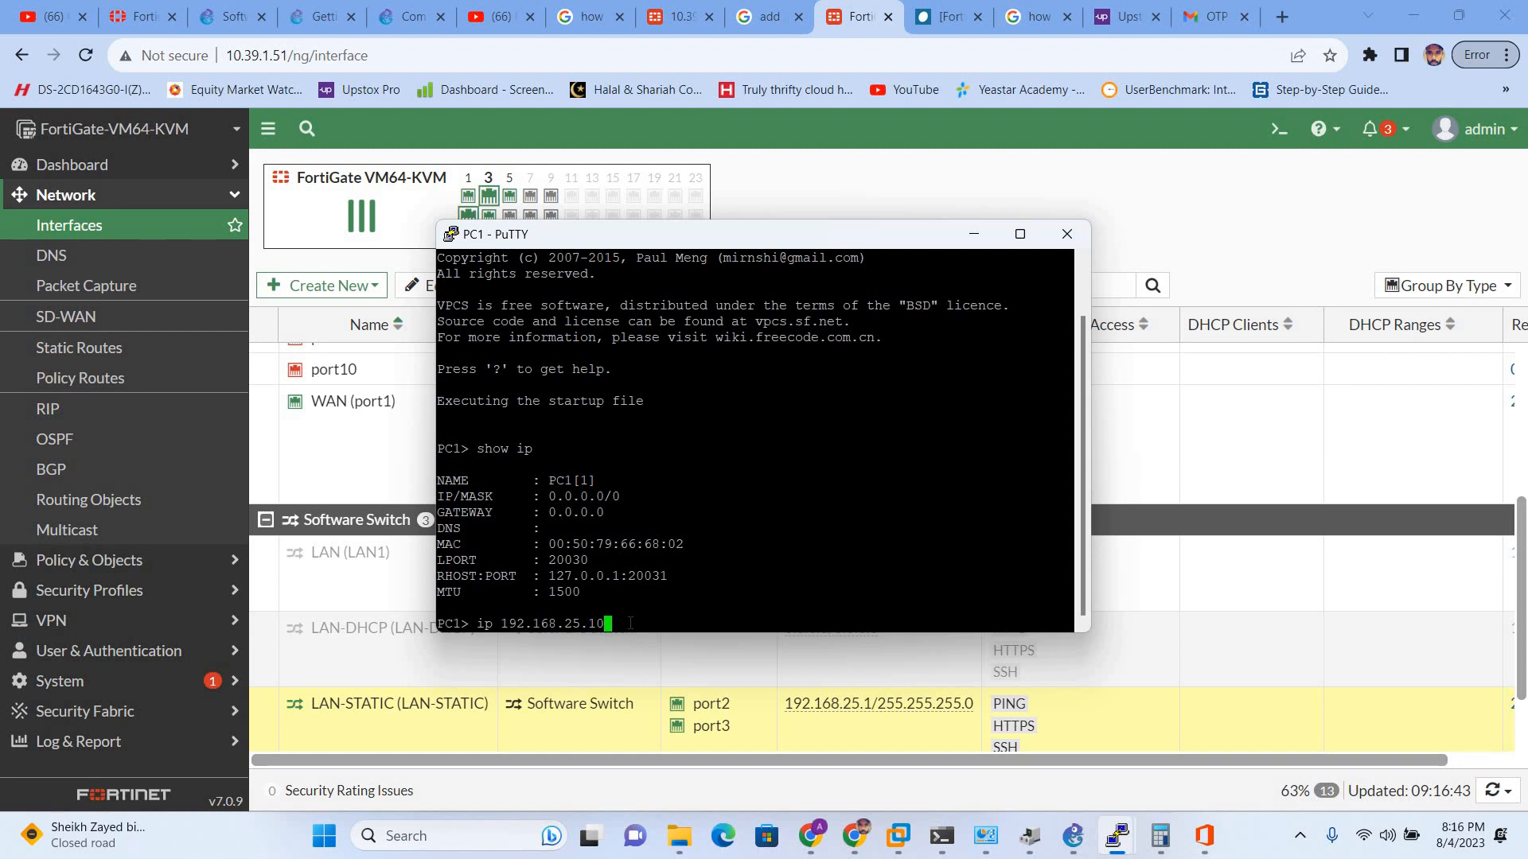
pyautogui.write('/24 gateway ')
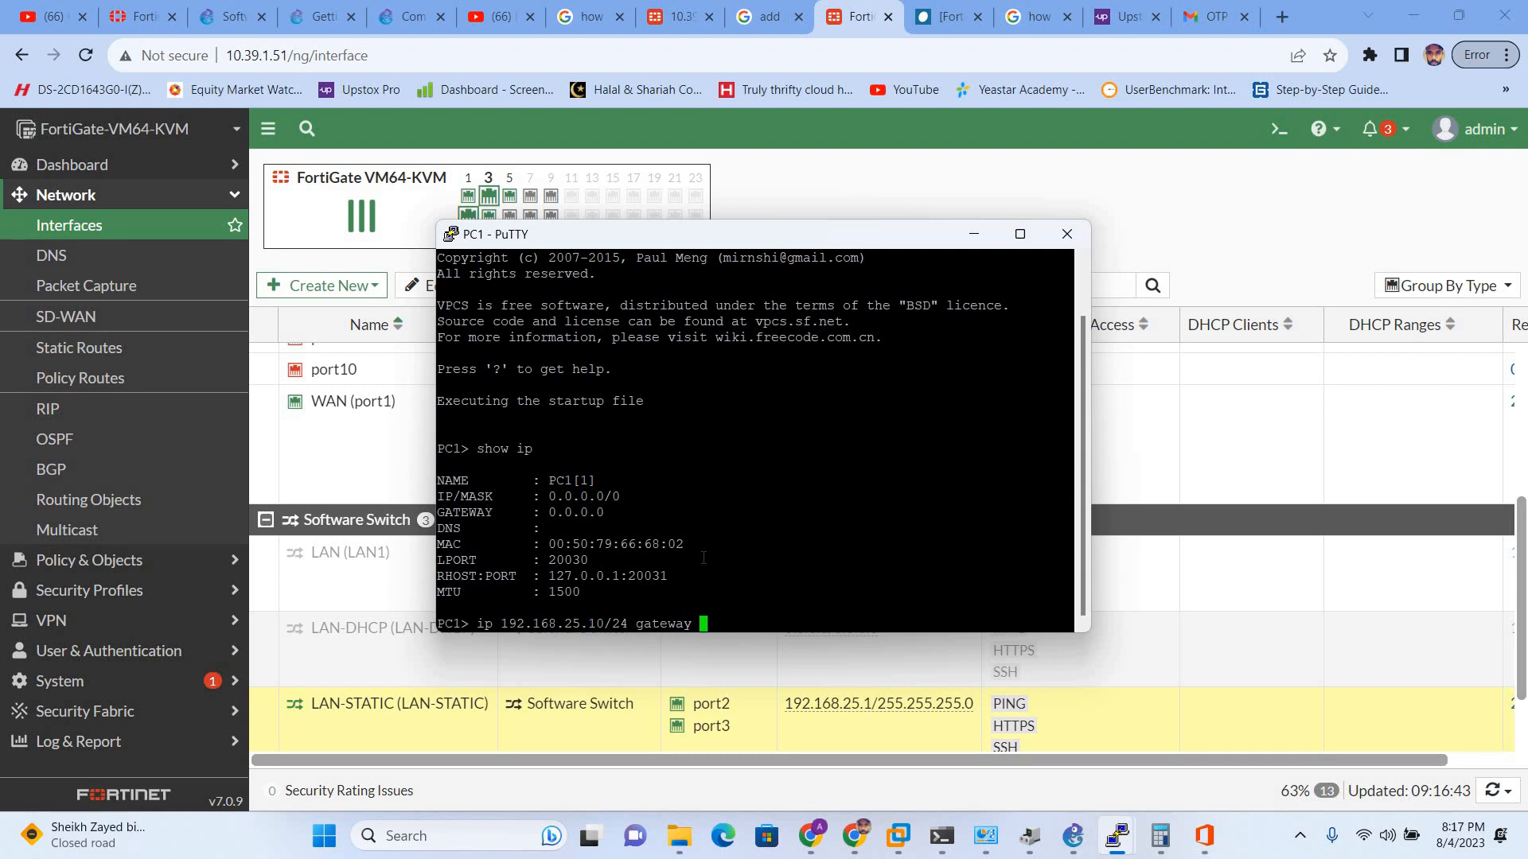
pyautogui.write('192.168.25.1')
pyautogui.press('Return')
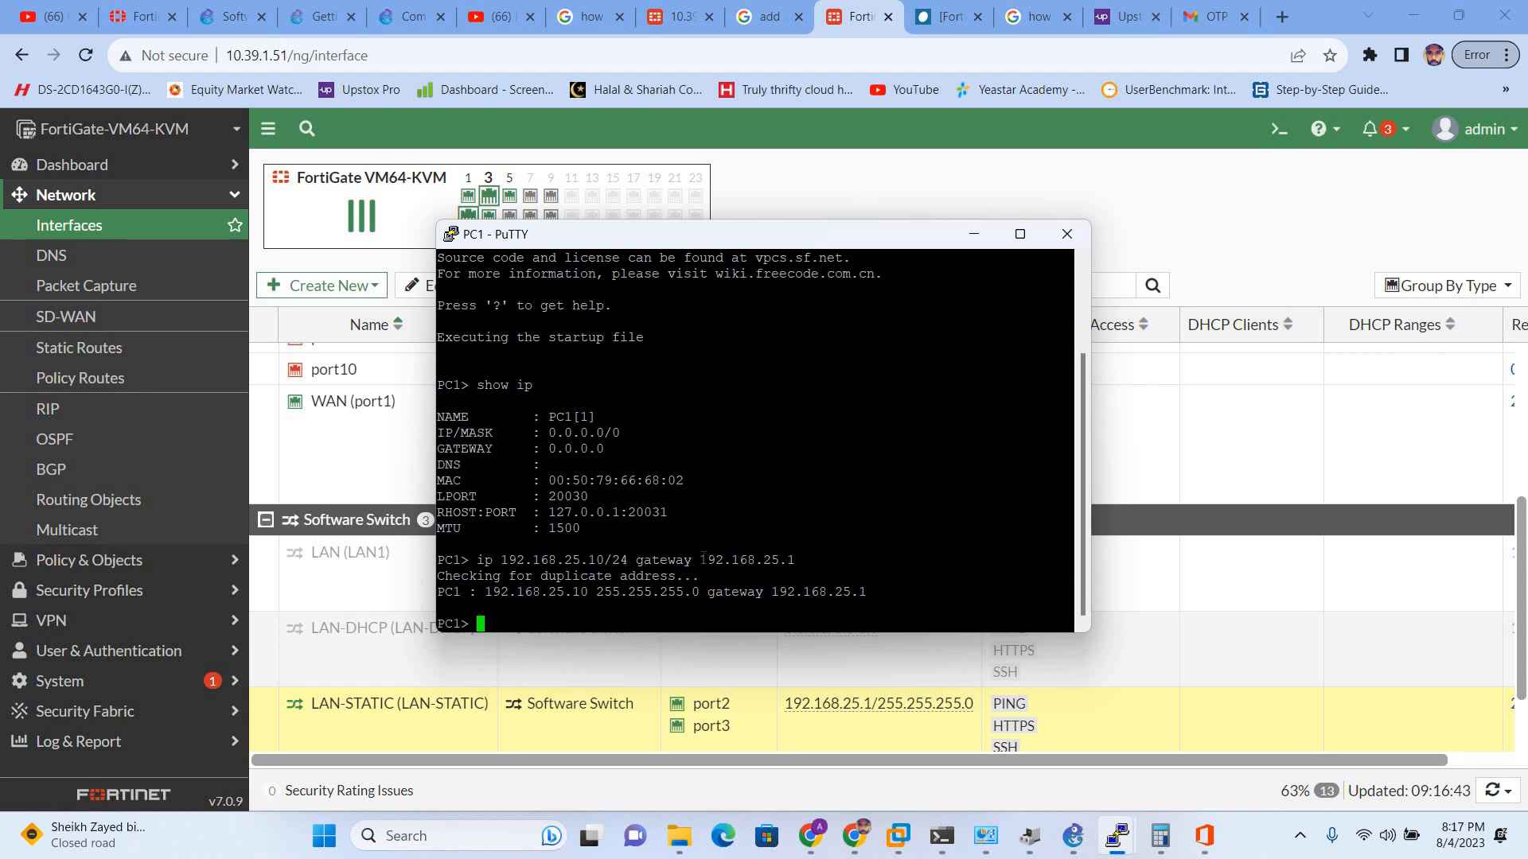
pyautogui.write('shoe')
pyautogui.press('BackSpace')
pyautogui.write('w')
pyautogui.press('Return')
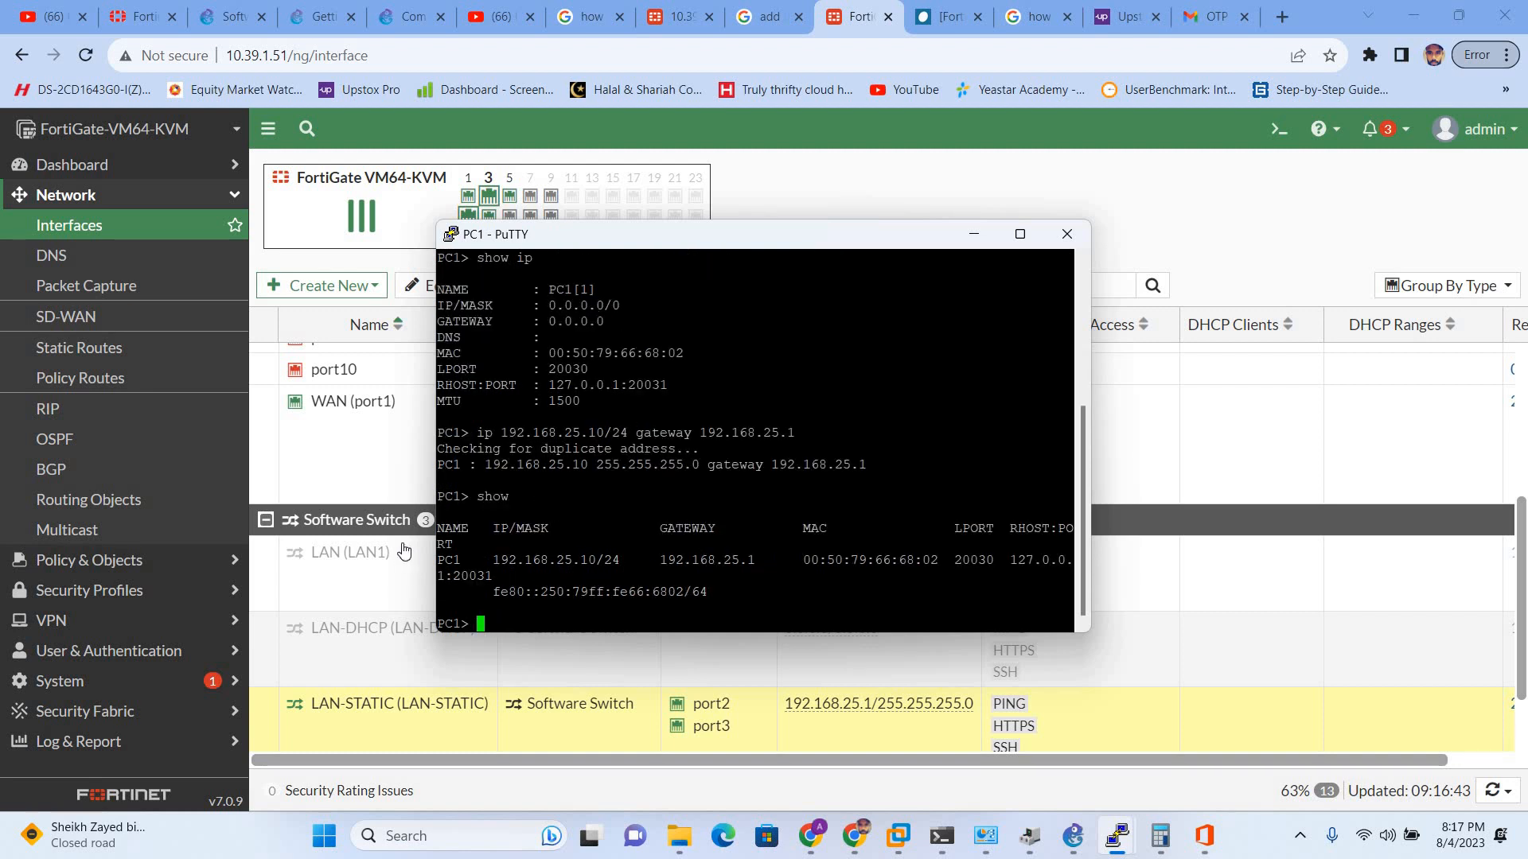
# - Ping 8.8.8.8 from PC1 three times; the requests time out
pyautogui.moveTo(487, 559); pyautogui.dragTo(857, 560)
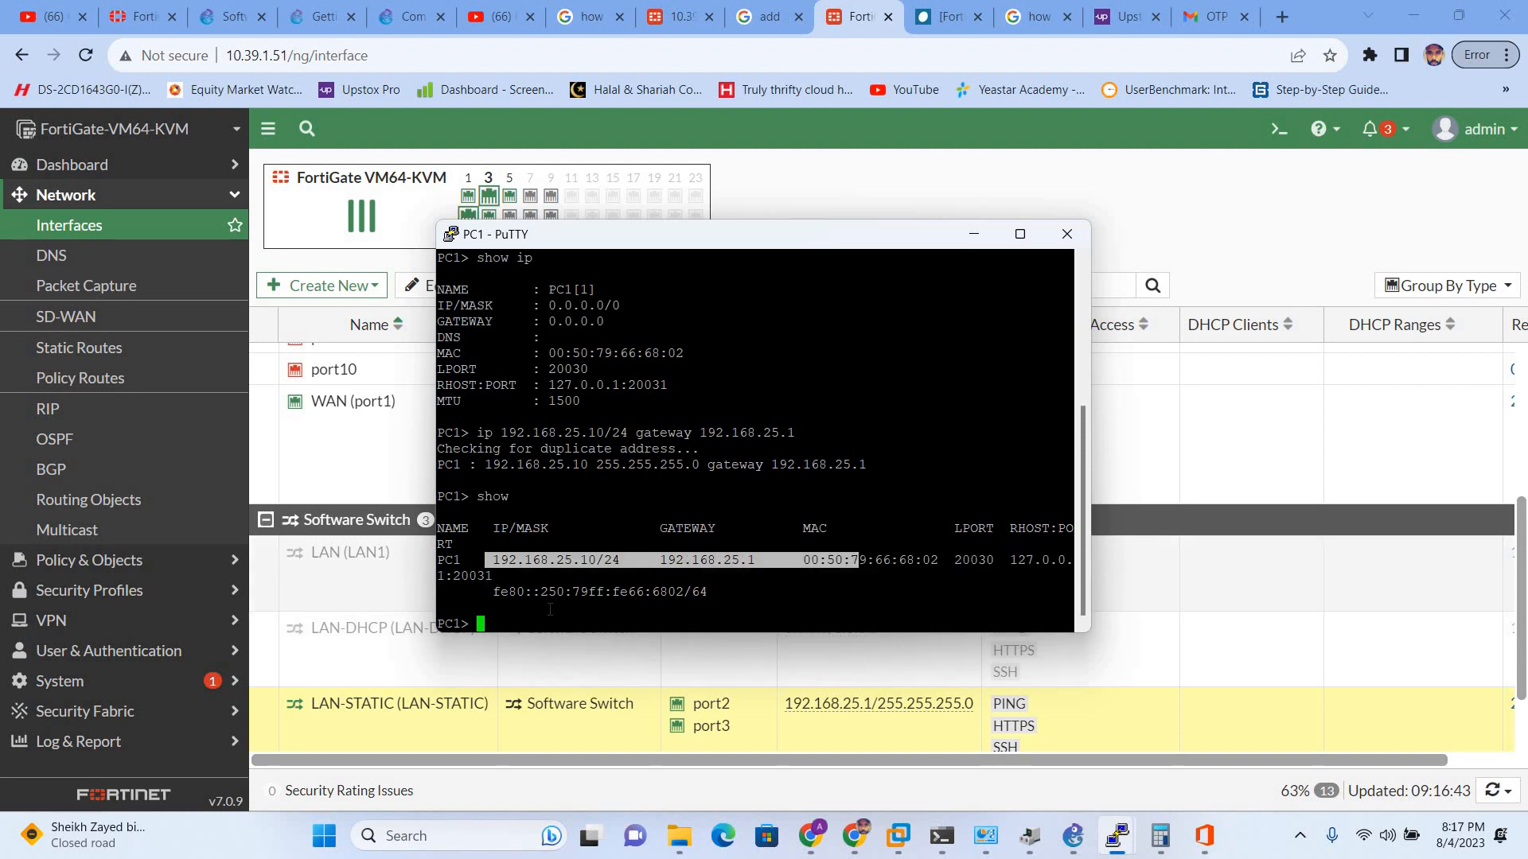
pyautogui.click(549, 610)
pyautogui.write('ping ')
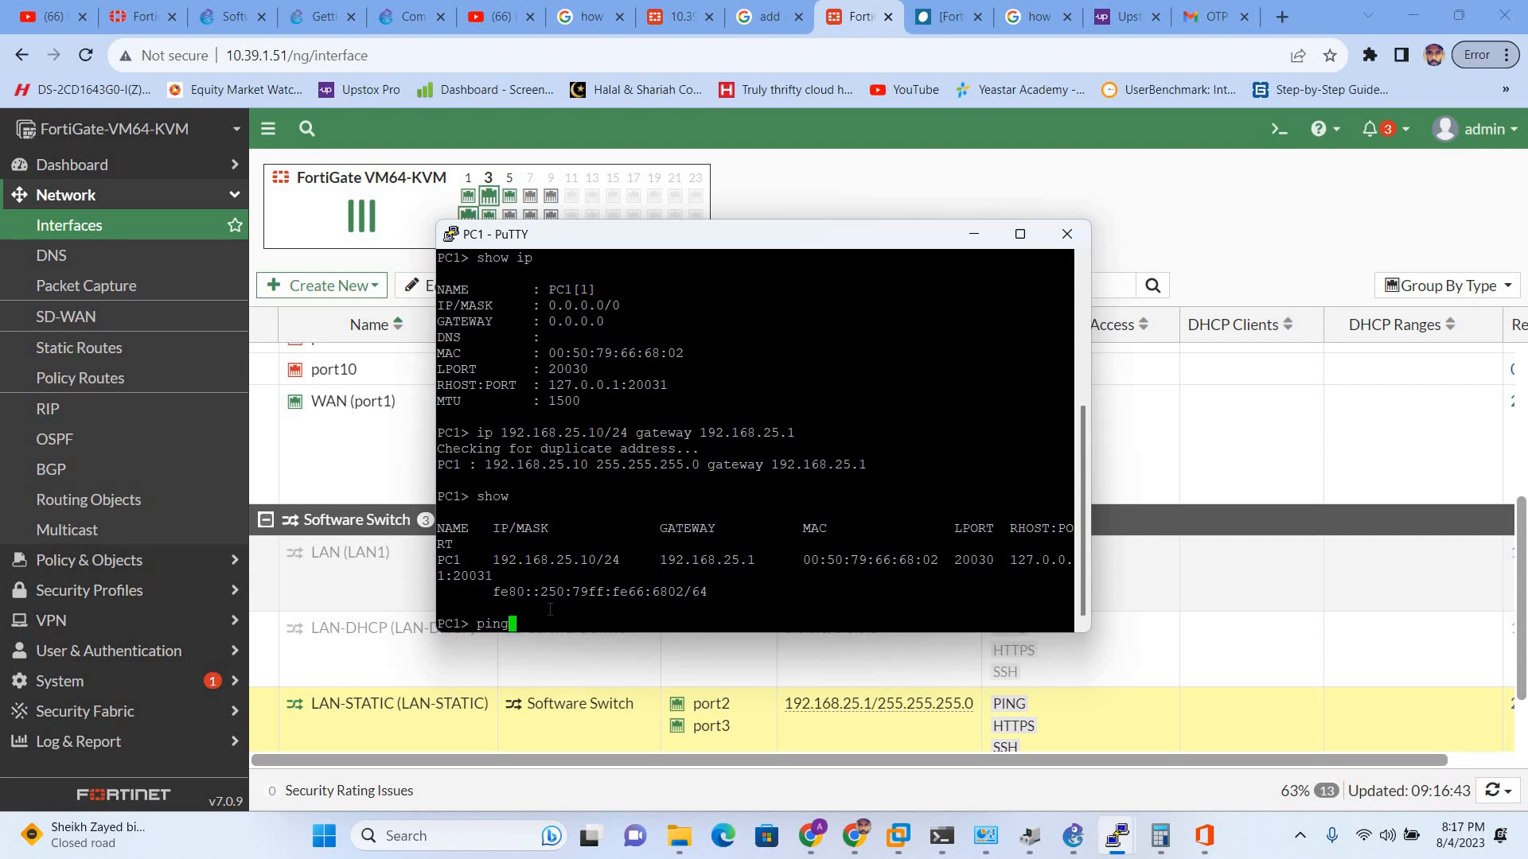
pyautogui.write('8.8.8.8')
pyautogui.press('Return')
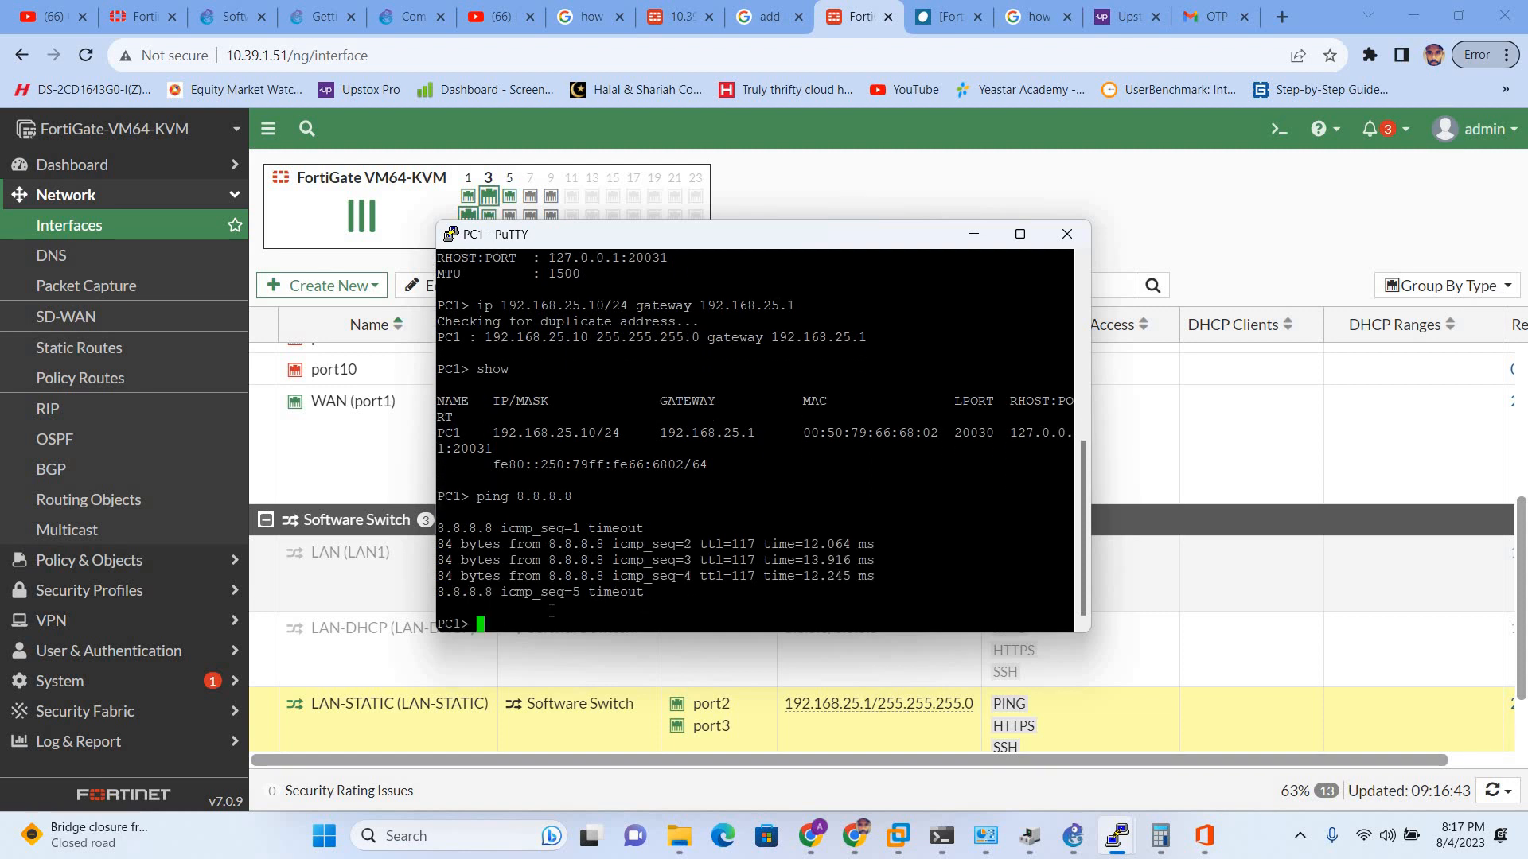
pyautogui.press('Up')
pyautogui.press('Return')
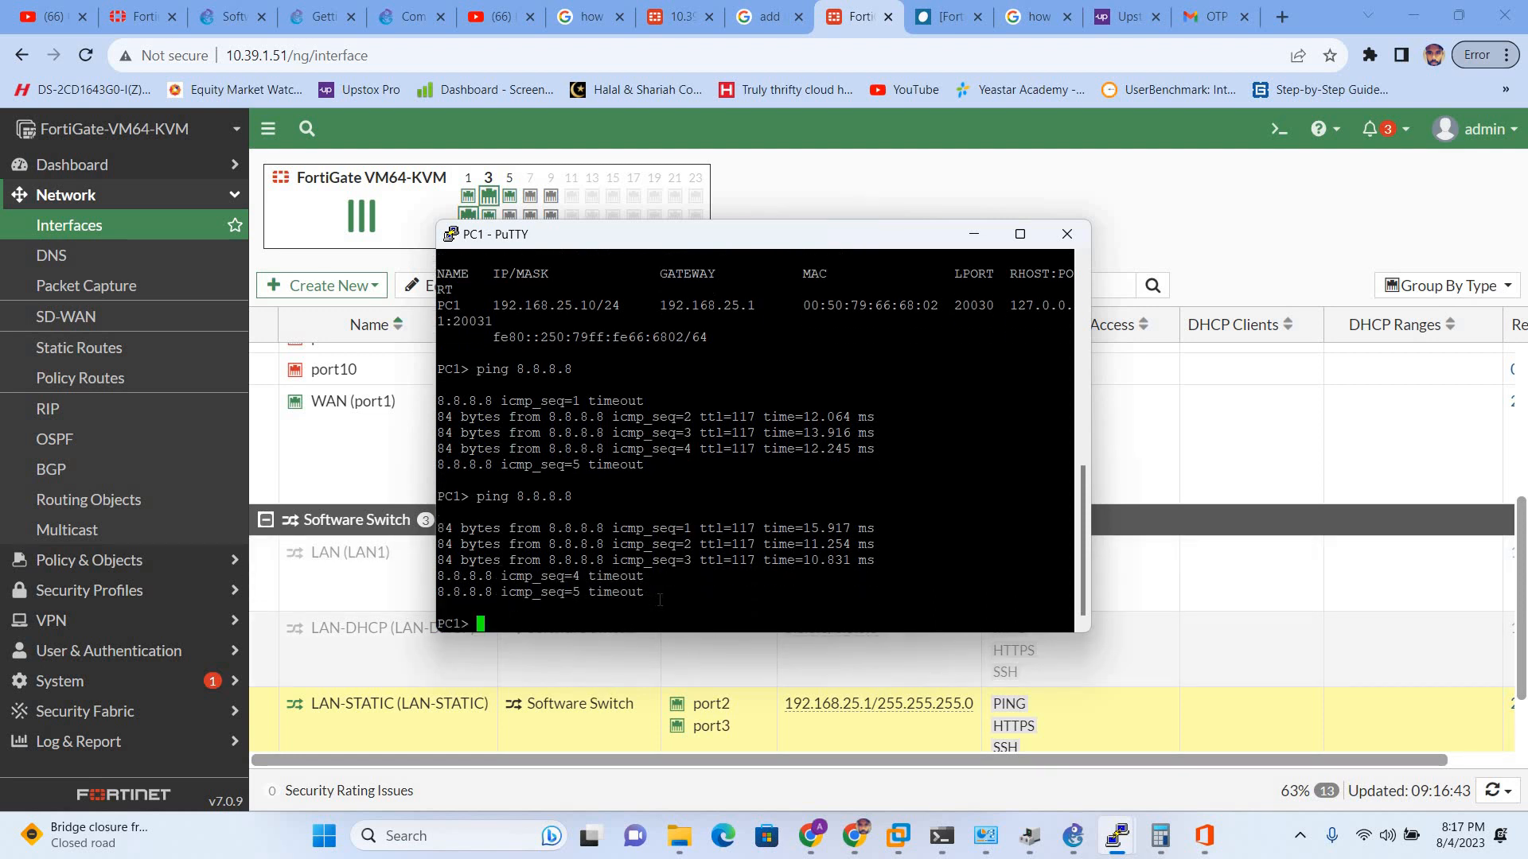
pyautogui.press('Up')
pyautogui.press('Return')
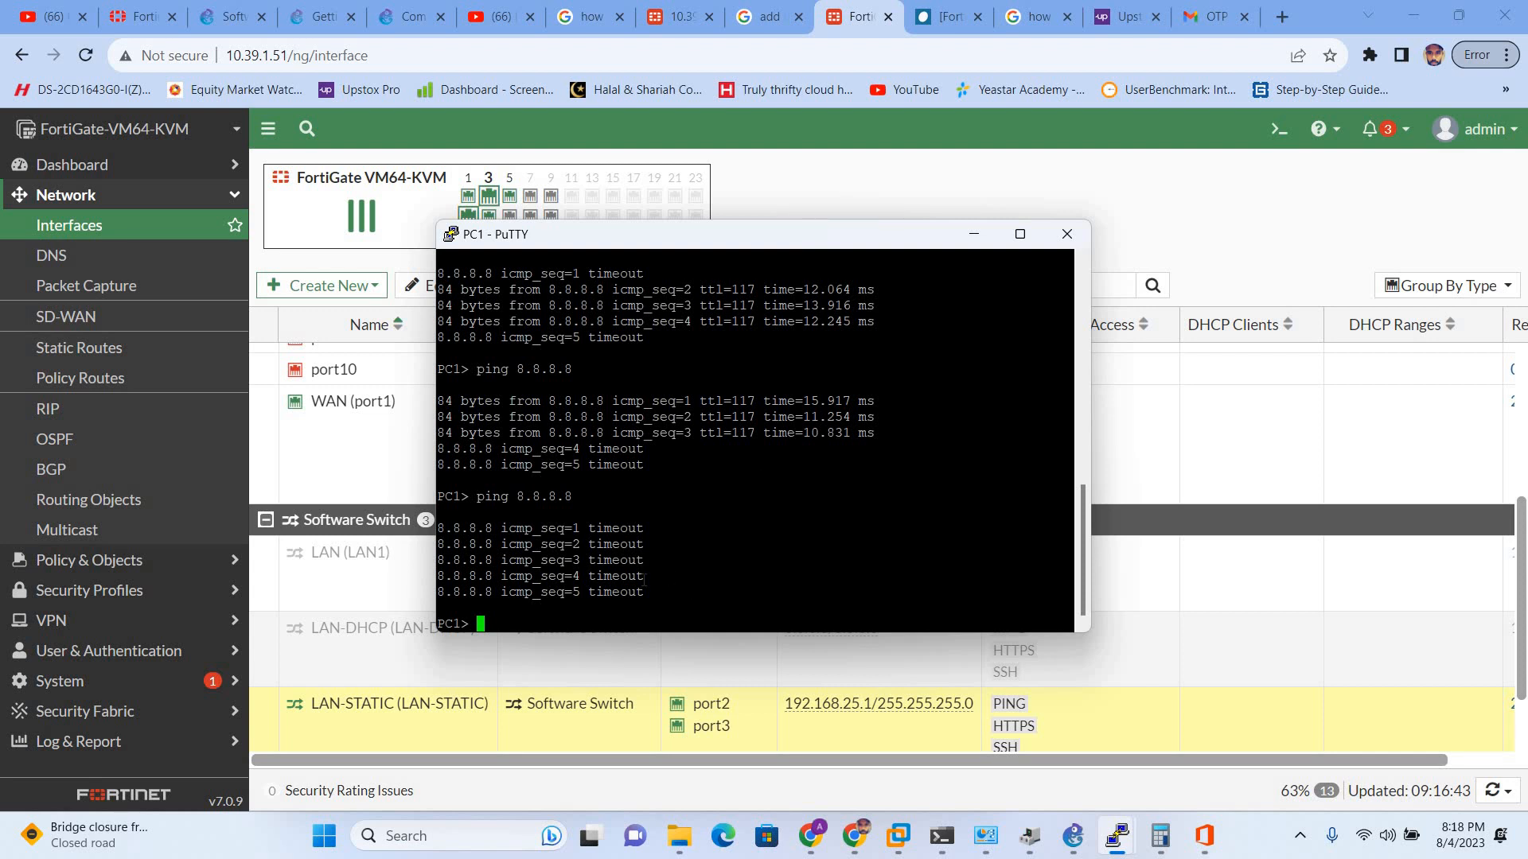
pyautogui.press('Up')
pyautogui.press('Down')
# - Recheck PC1's address with show ip and retry the ping to 8.8.8.8
pyautogui.click(1062, 837)
pyautogui.write('show ip')
pyautogui.press('Return')
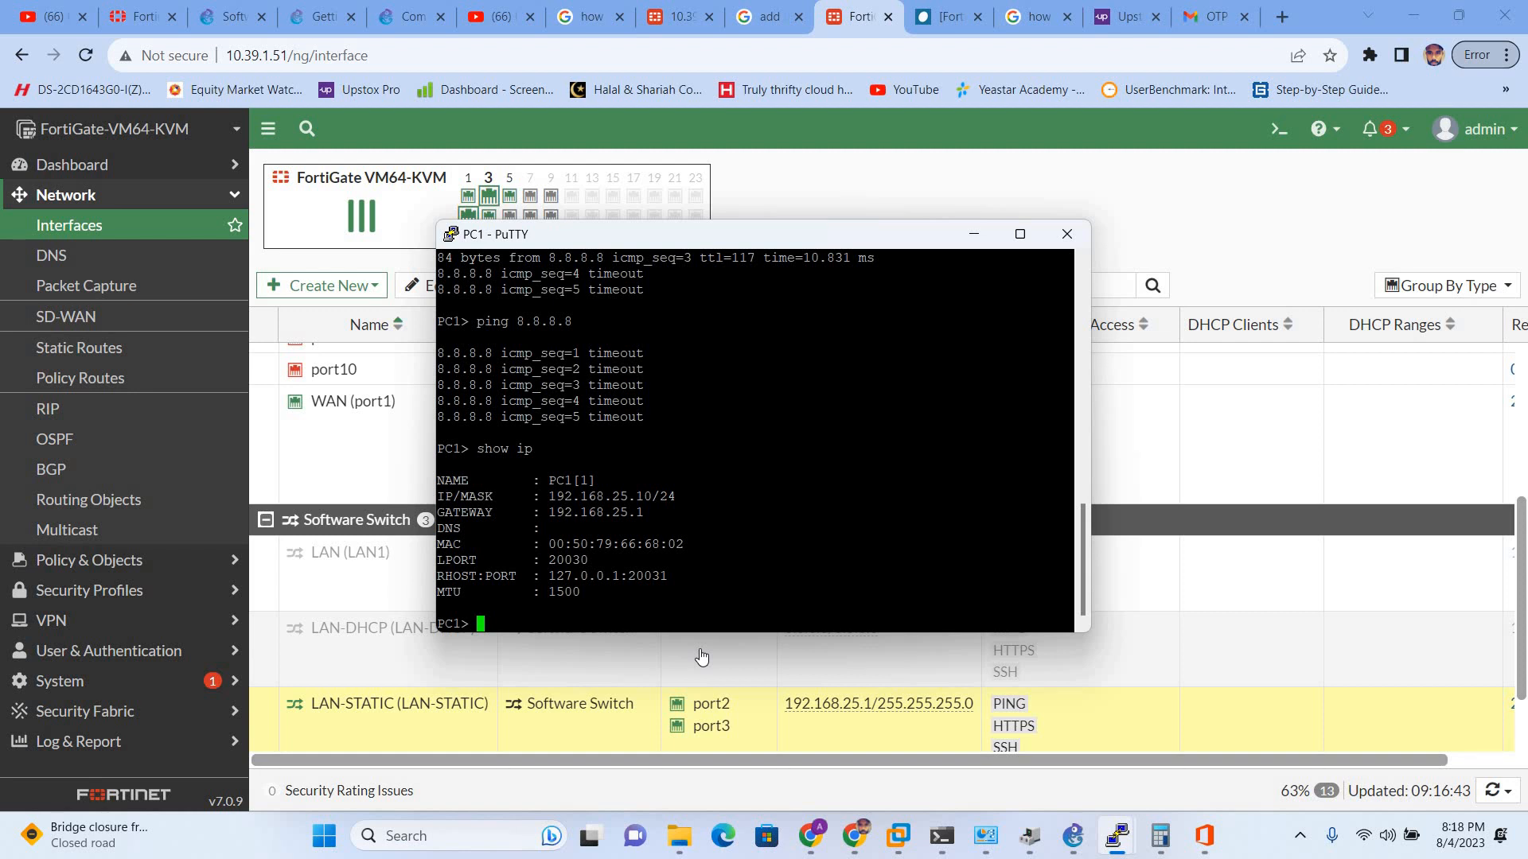
pyautogui.press('Up')
pyautogui.press('Return')
pyautogui.press('Up')
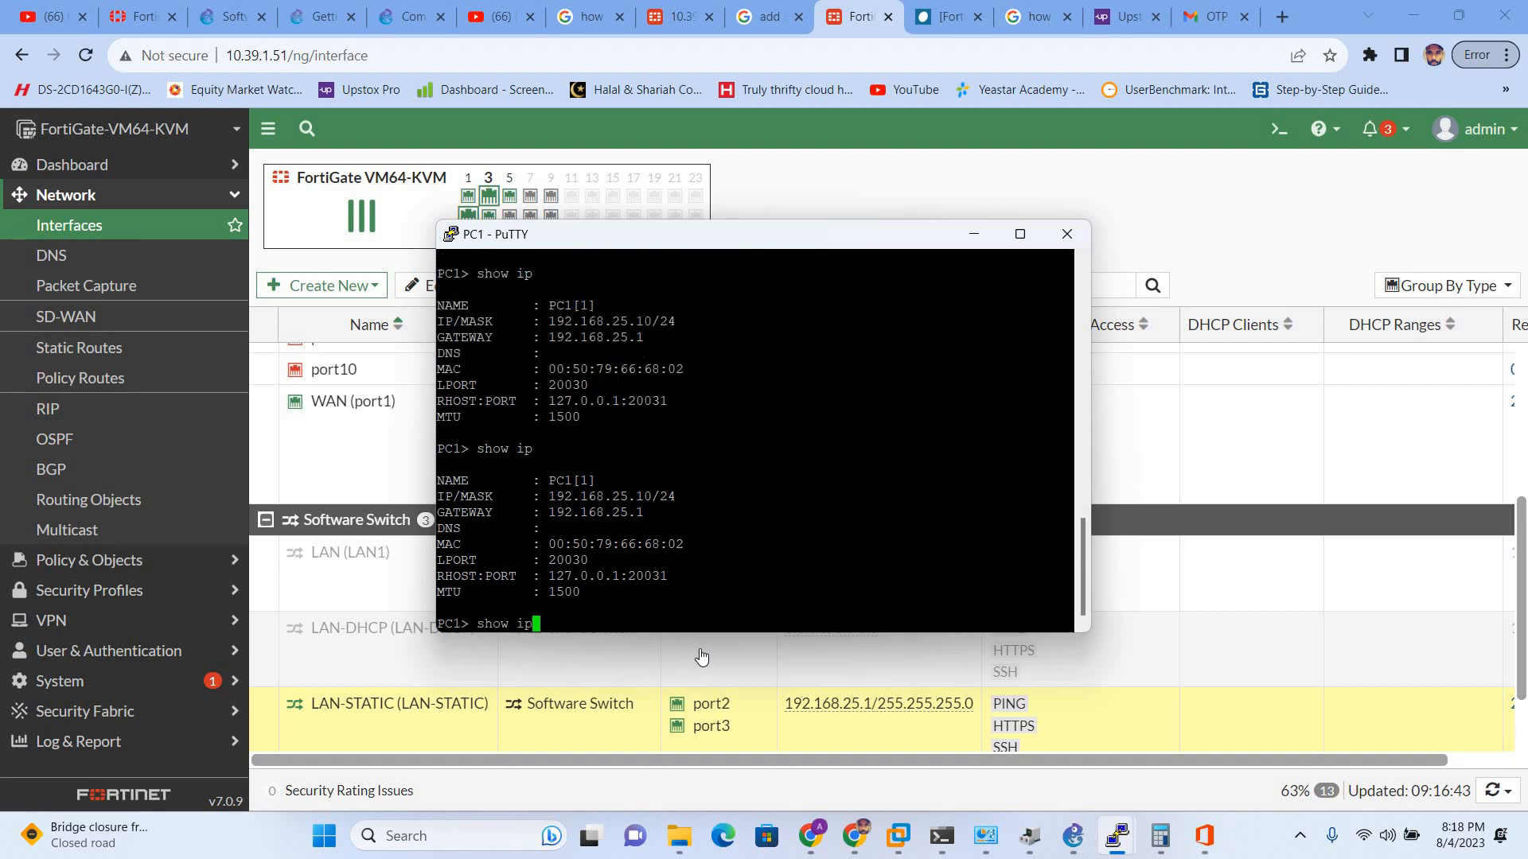
pyautogui.press('BackSpace')
pyautogui.press('BackSpace')
pyautogui.press('BackSpace')
pyautogui.press('BackSpace')
pyautogui.press('BackSpace')
pyautogui.press('BackSpace')
pyautogui.press('BackSpace')
pyautogui.write('ping 8.8.8.8')
pyautogui.press('Return')
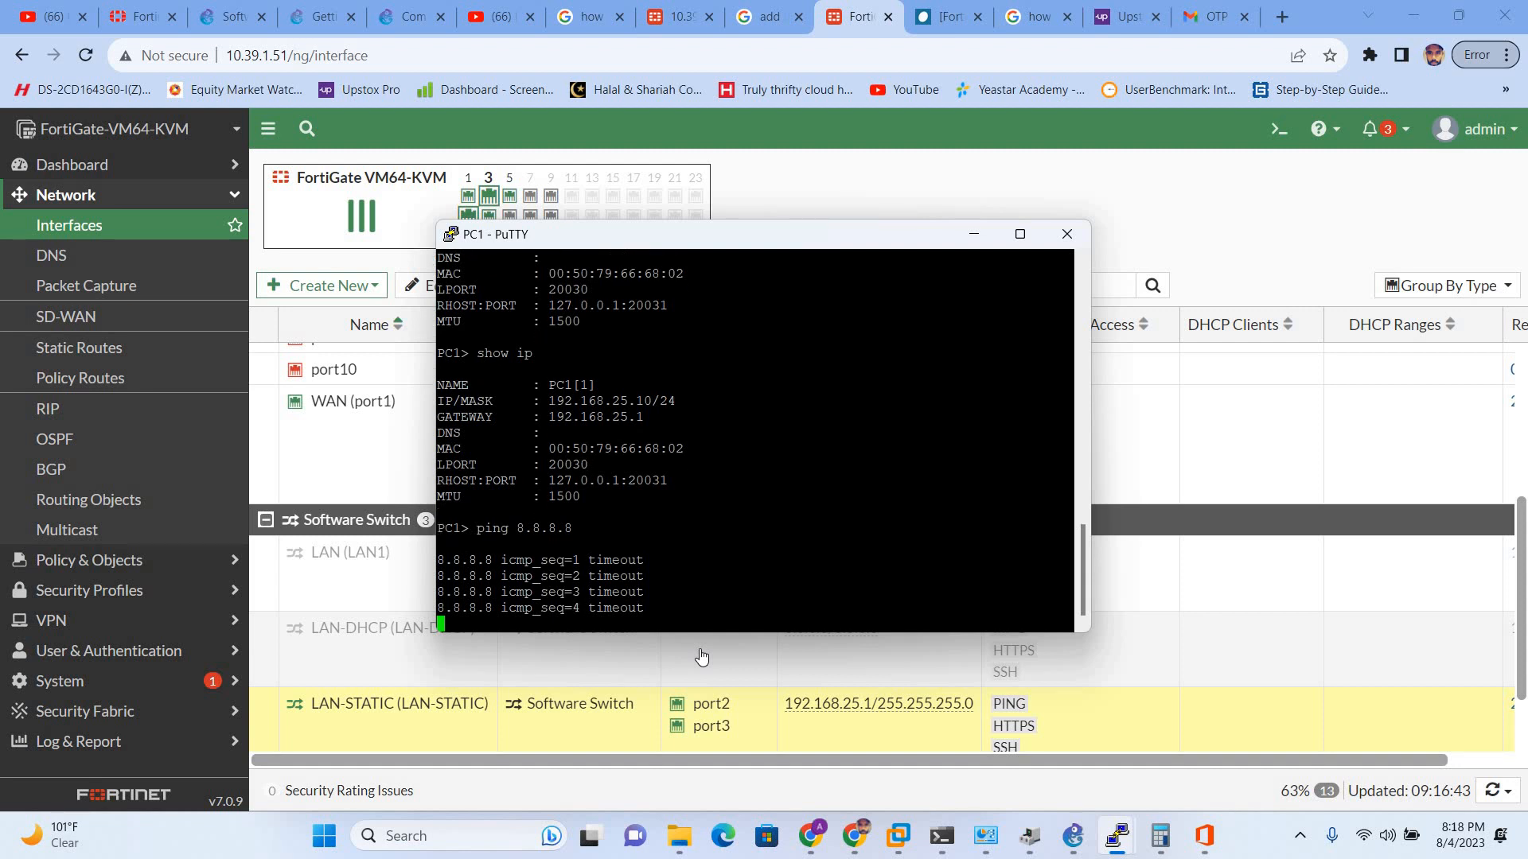
pyautogui.press('Return')
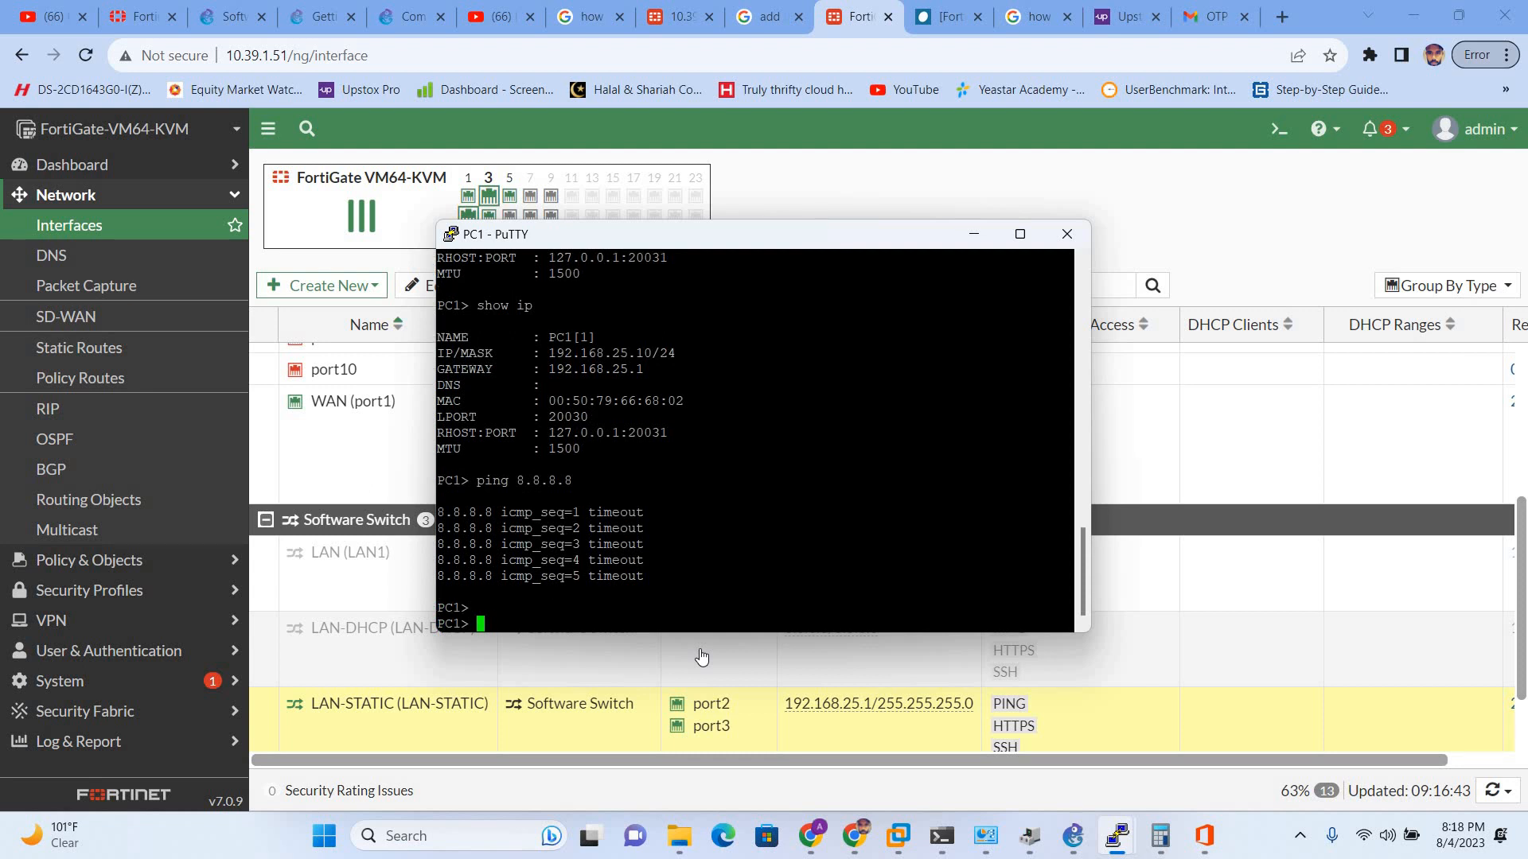
# - Ping the FortiGate WAN address 10.39.1.51 from PC1, which replies
pyautogui.write('ping 10.39.1.51')
pyautogui.press('Return')
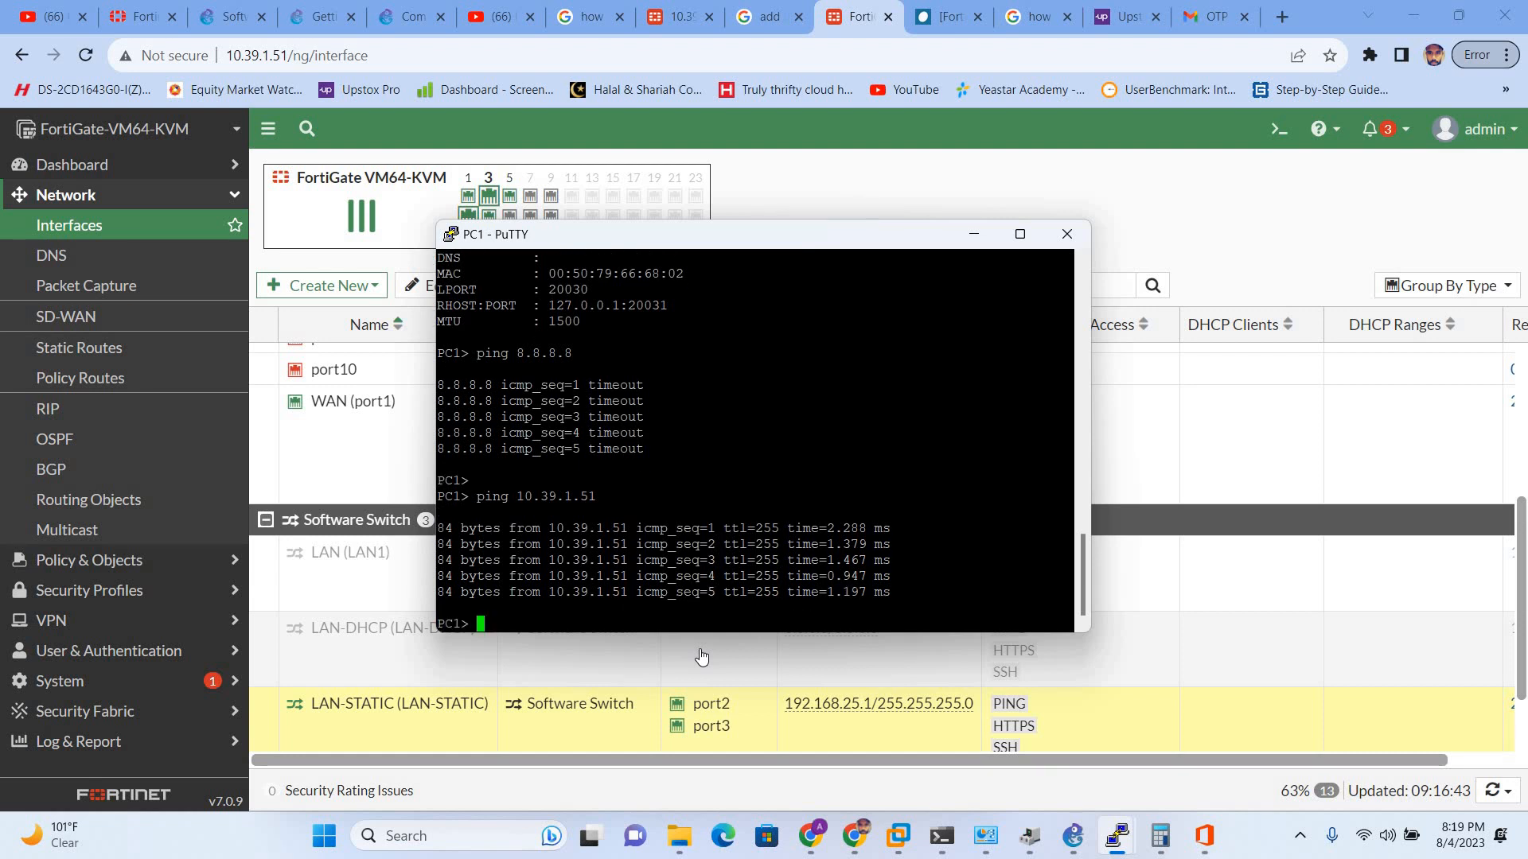
pyautogui.press('Up')
pyautogui.press('Down')
# - Ping the gateway 192.168.25.1 and then 8.8.8.8 from PC1, both succeeding
pyautogui.write('ping')
pyautogui.moveTo(1120, 836)
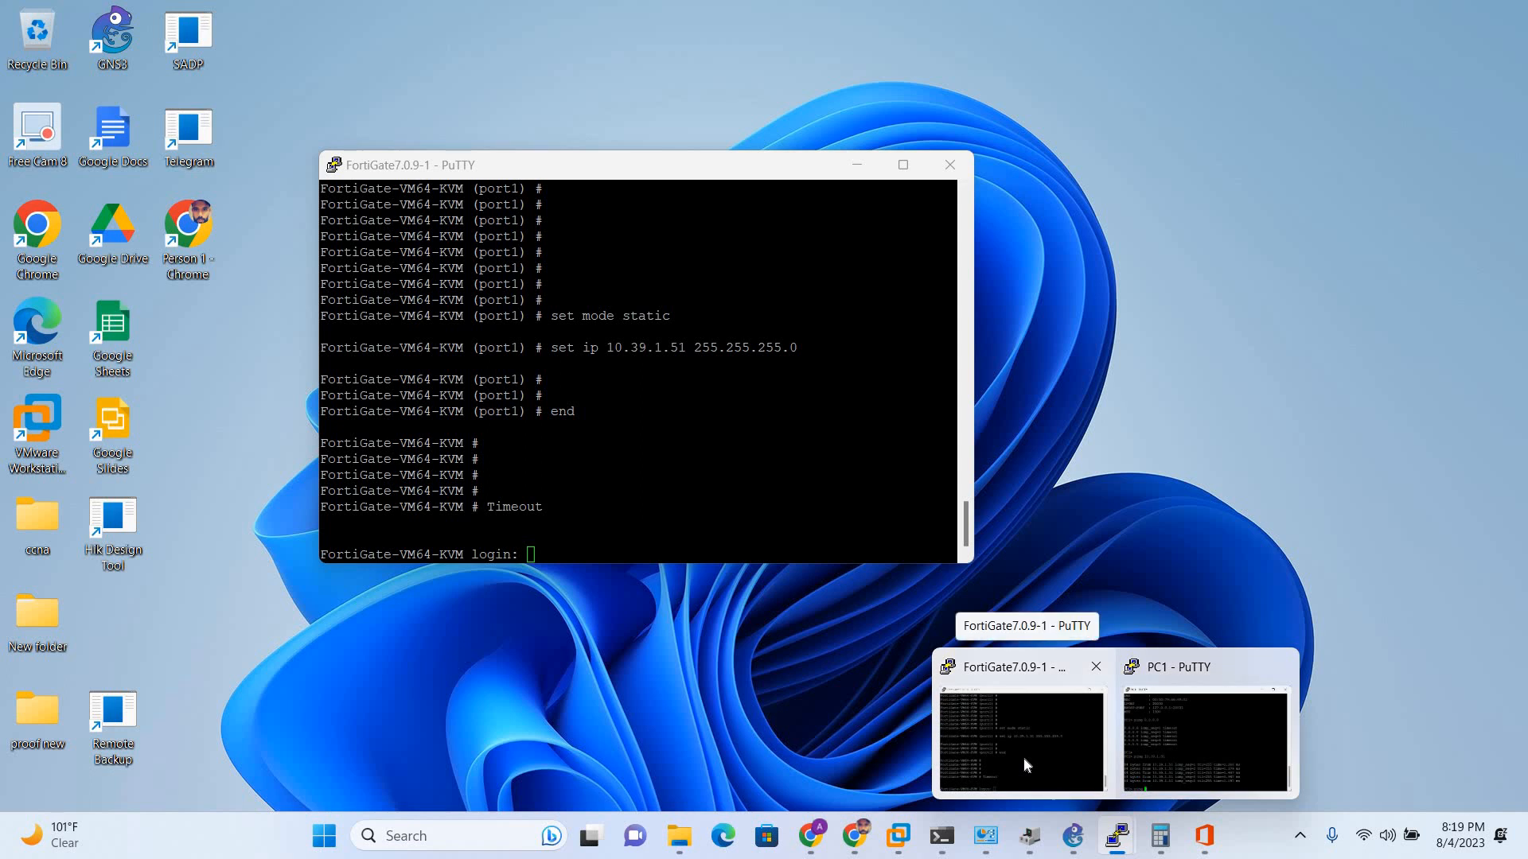
pyautogui.moveTo(1213, 743)
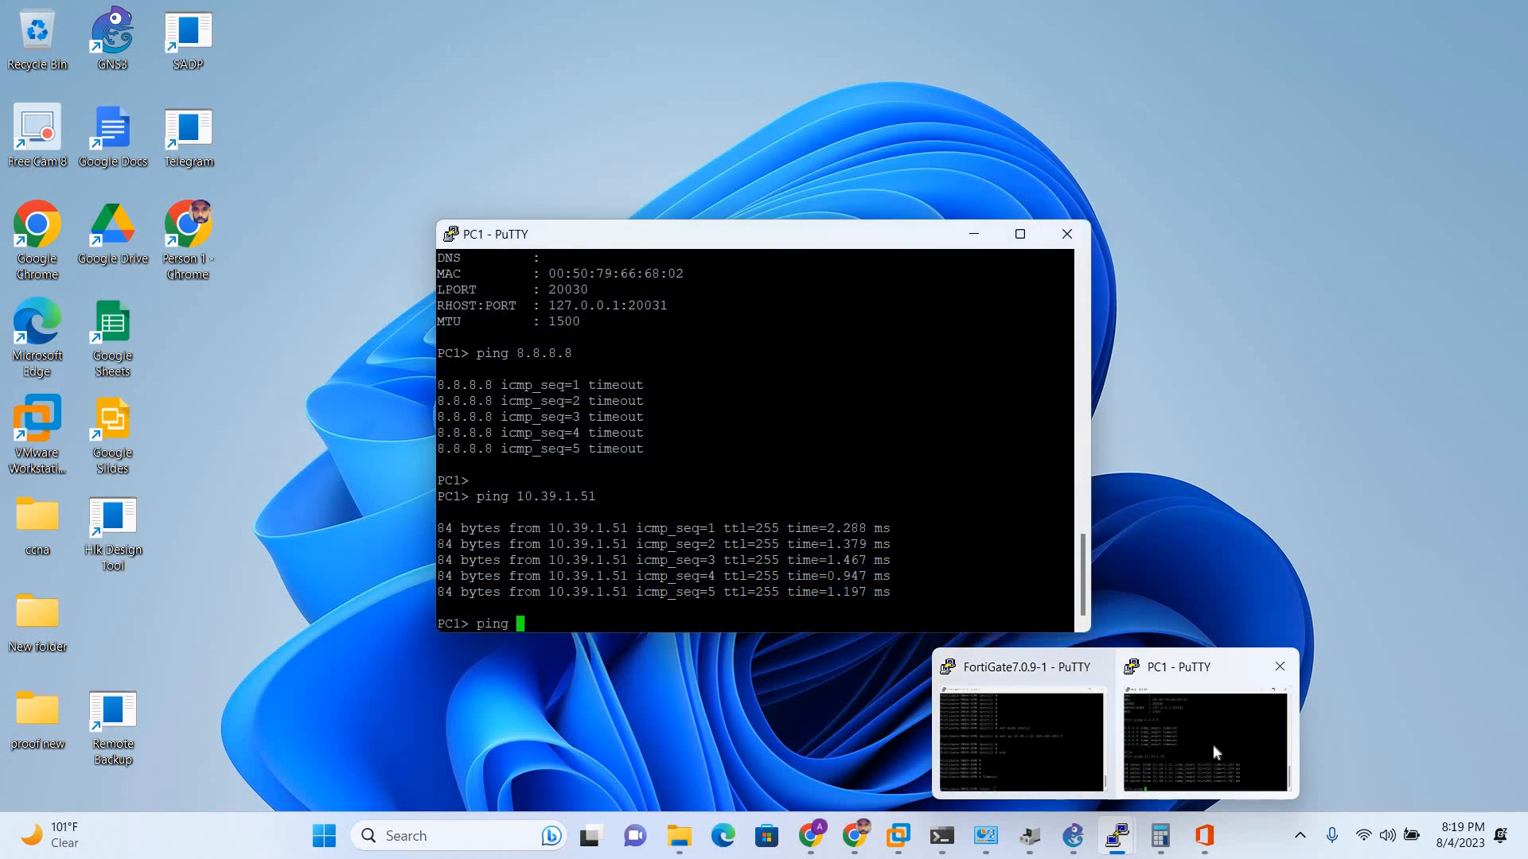
pyautogui.click(1213, 743)
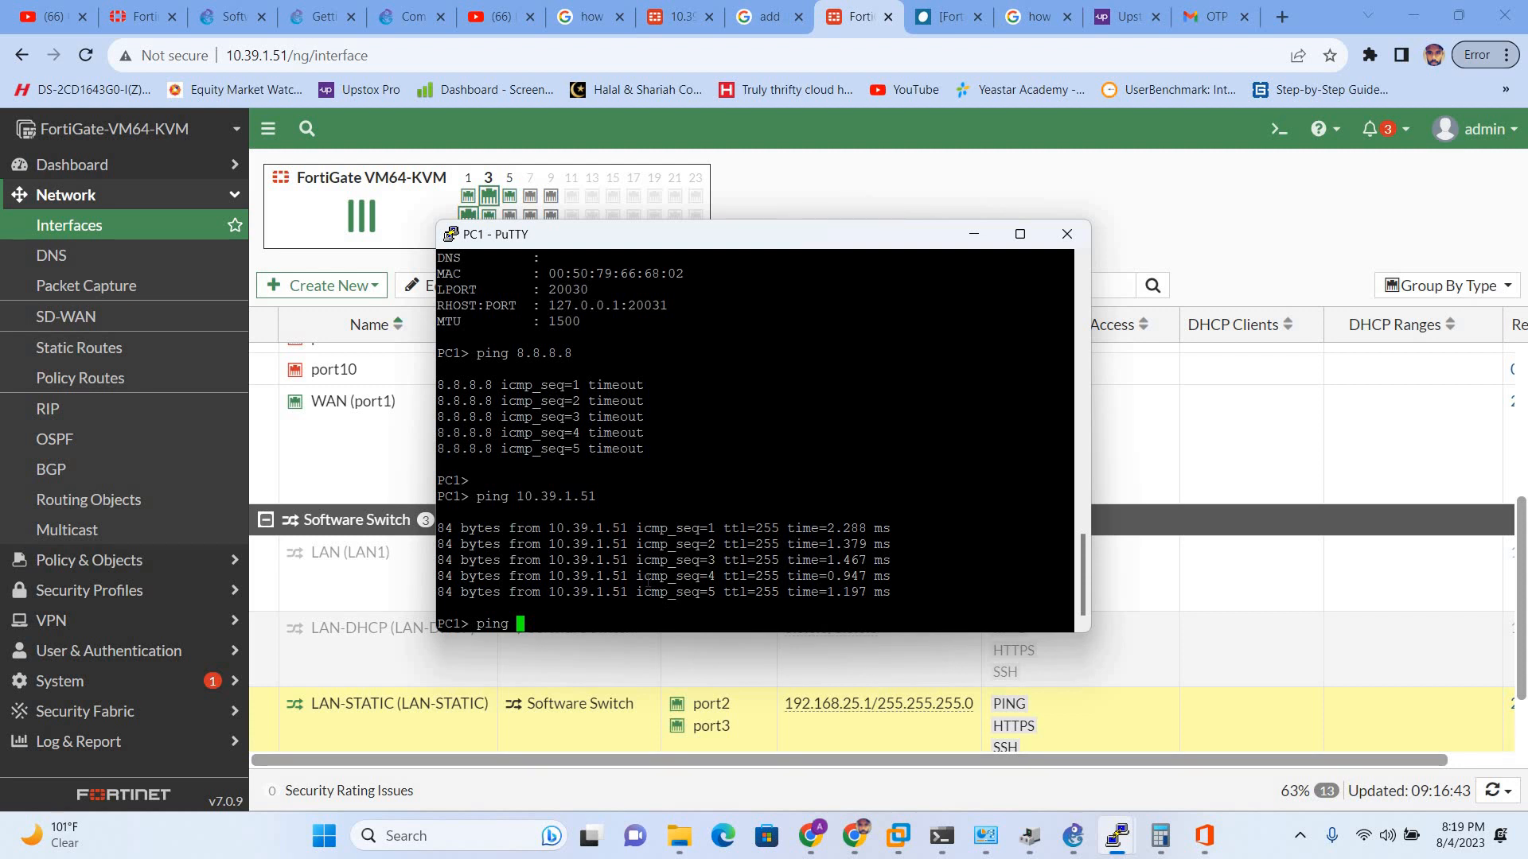
pyautogui.write('ping 192.168.5')
pyautogui.press('BackSpace')
pyautogui.write('25.1')
pyautogui.press('Return')
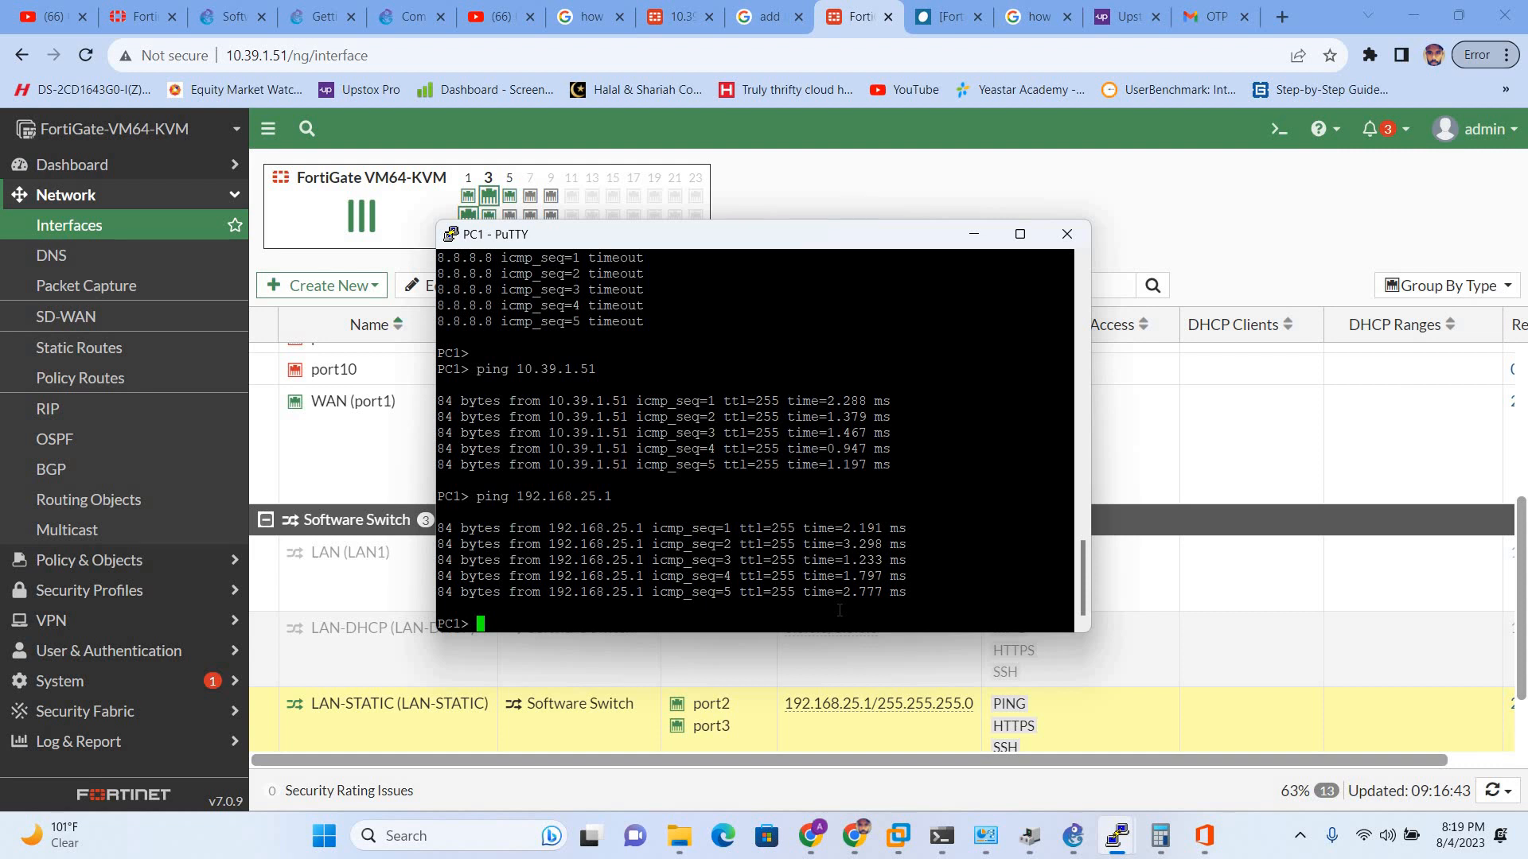
pyautogui.press('Up')
pyautogui.press('Up')
pyautogui.press('Up')
pyautogui.press('Up')
pyautogui.press('Down')
pyautogui.press('Return')
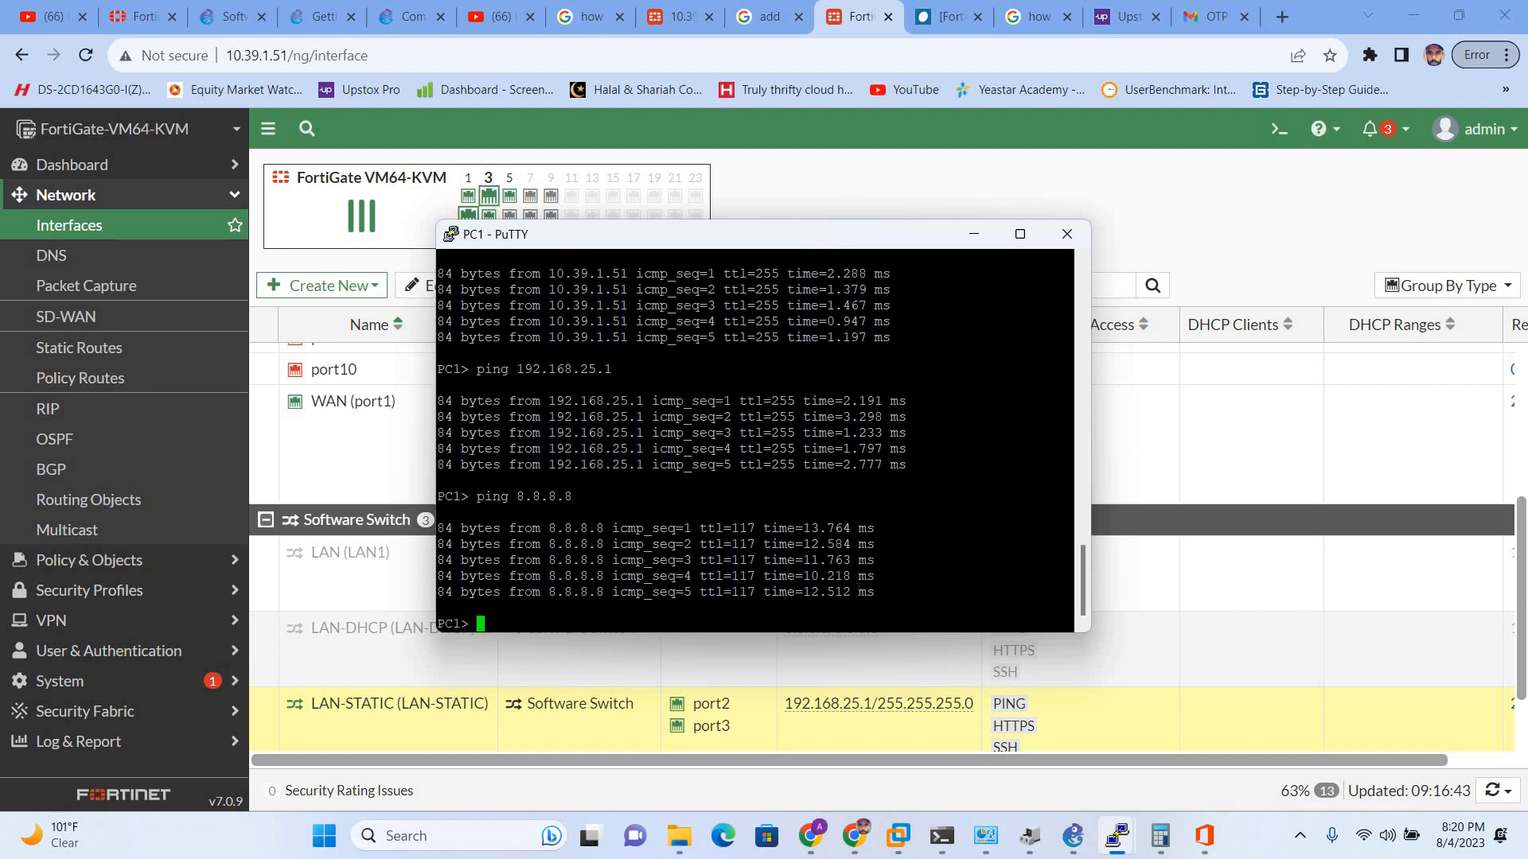
# - Close PC1's PuTTY session and return to the GNS3 forti-LAB topology
pyautogui.click(1063, 238)
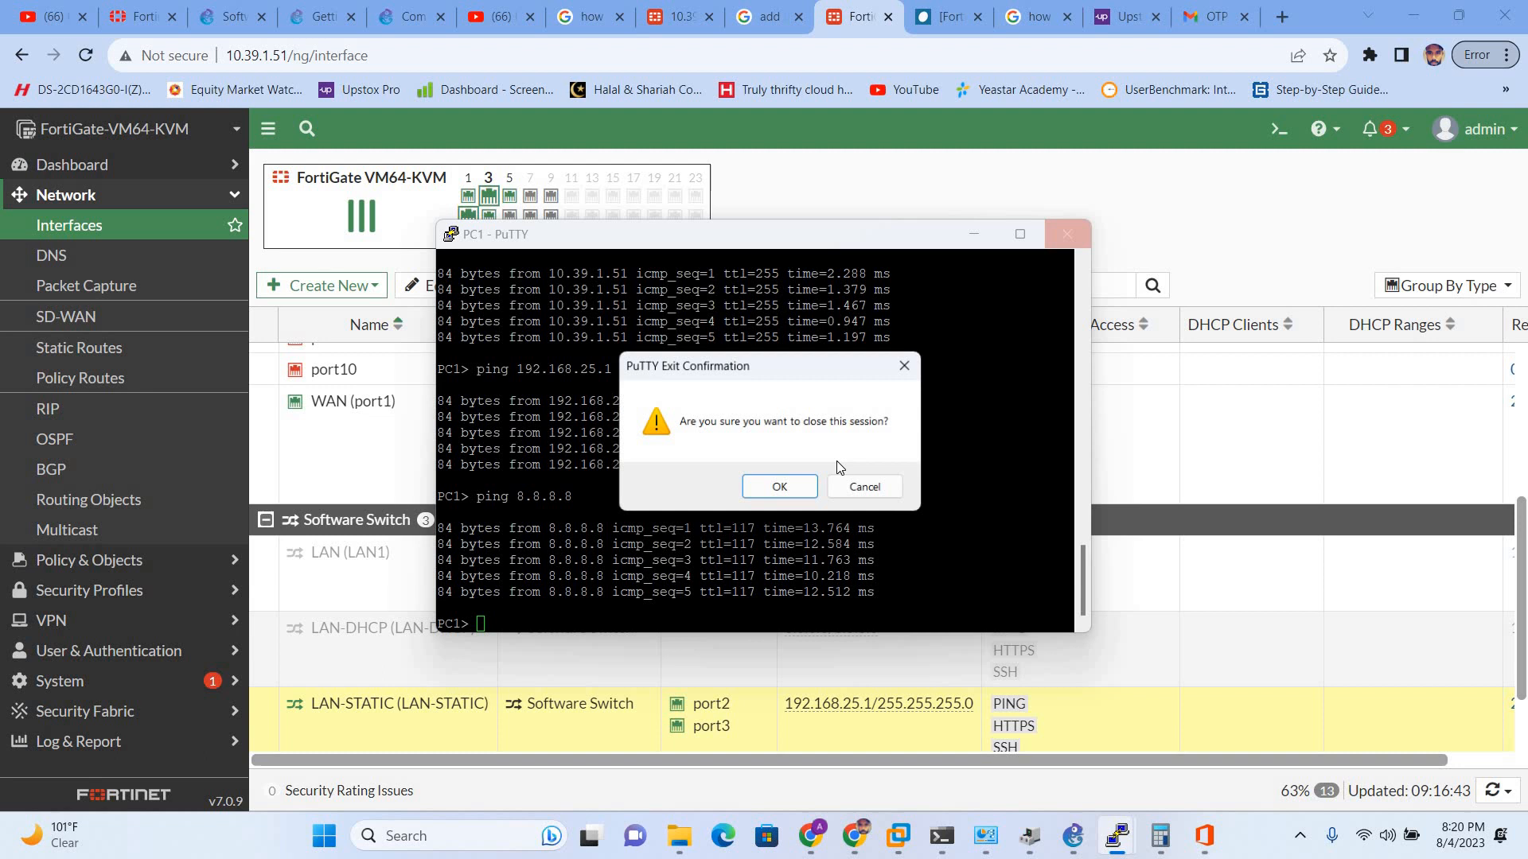
pyautogui.click(801, 501)
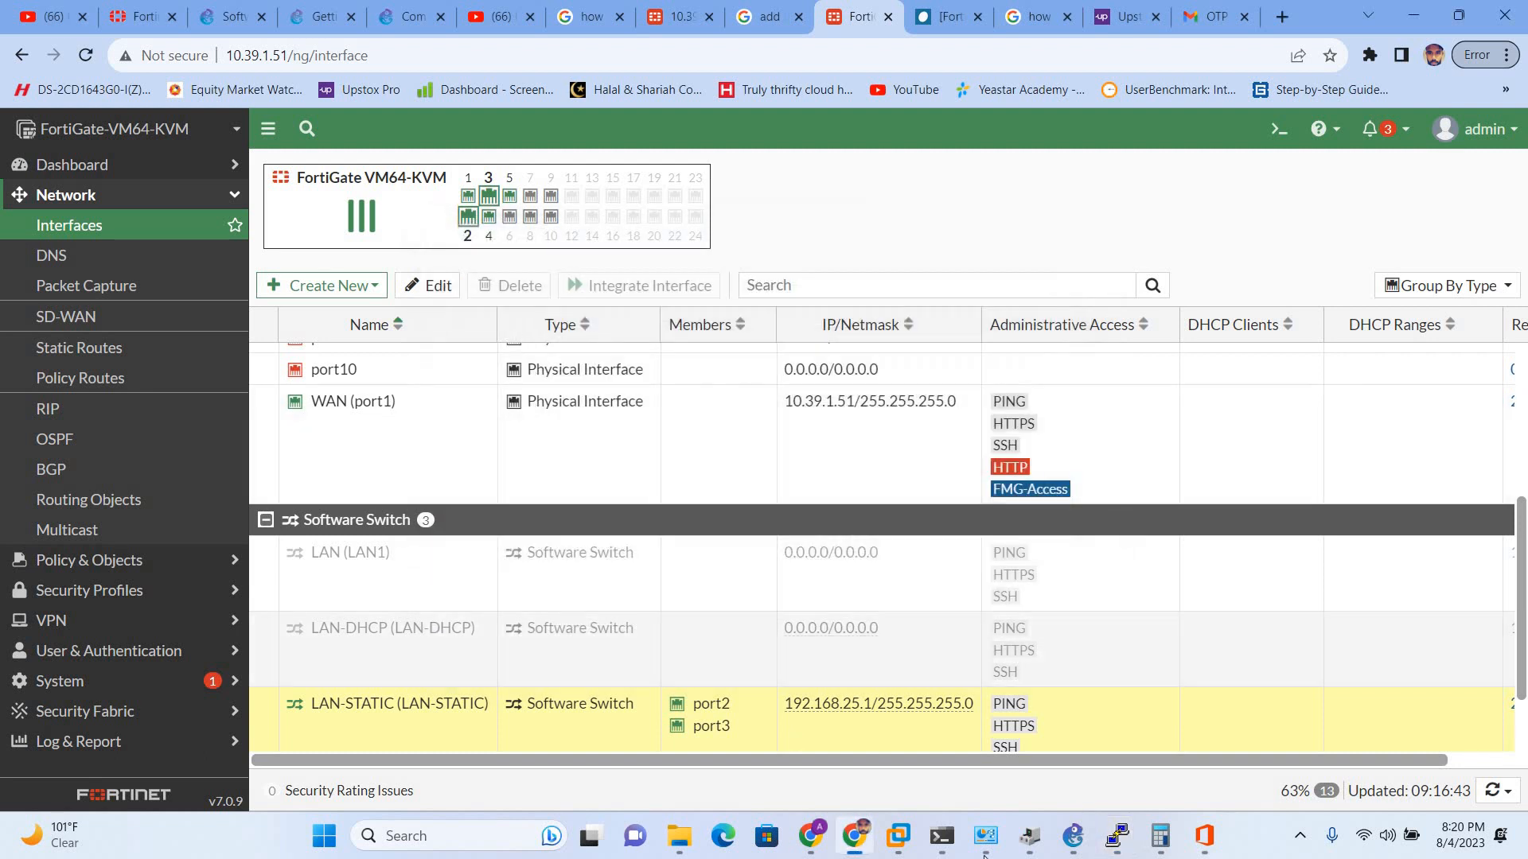
pyautogui.moveTo(1080, 840)
pyautogui.click(1039, 800)
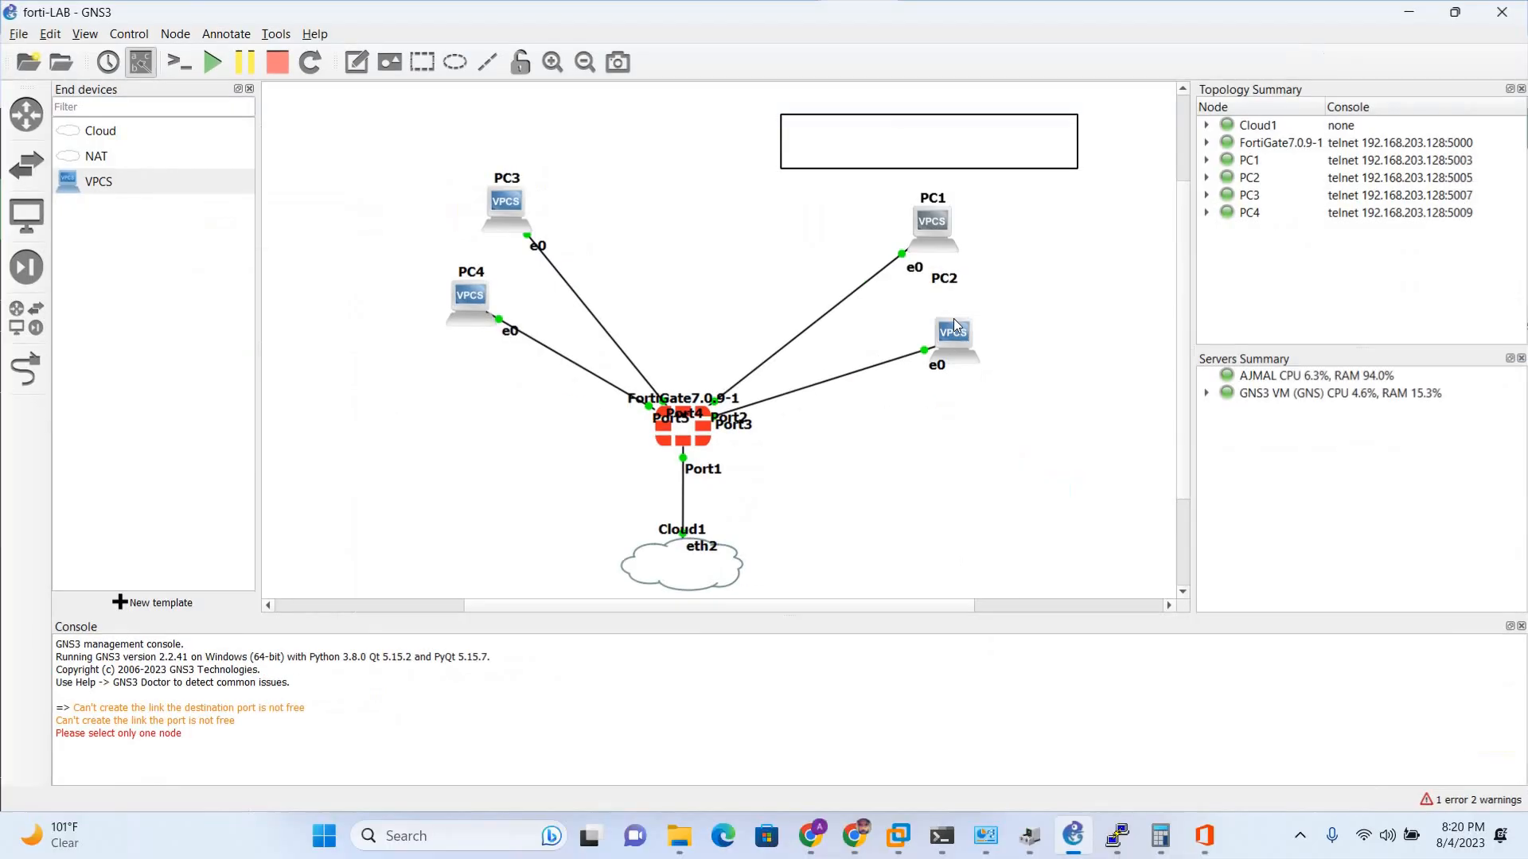
# - Give PC2 address 192.168.25.11/24 with gateway 192.168.25.1 and confirm with show ip
pyautogui.doubleClick(955, 344)
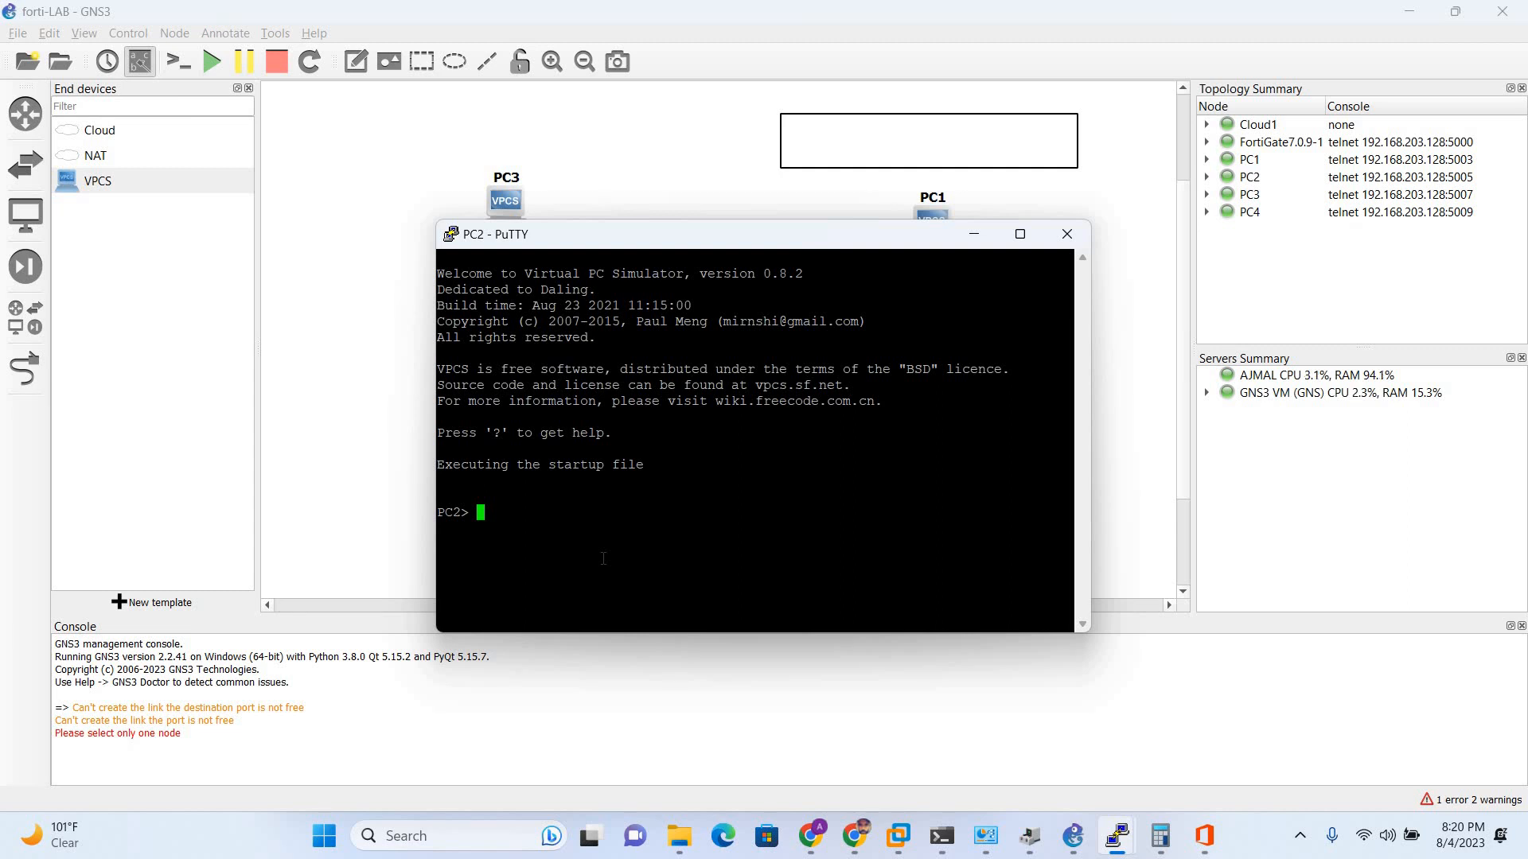
pyautogui.write('ip 192.168.25.11')
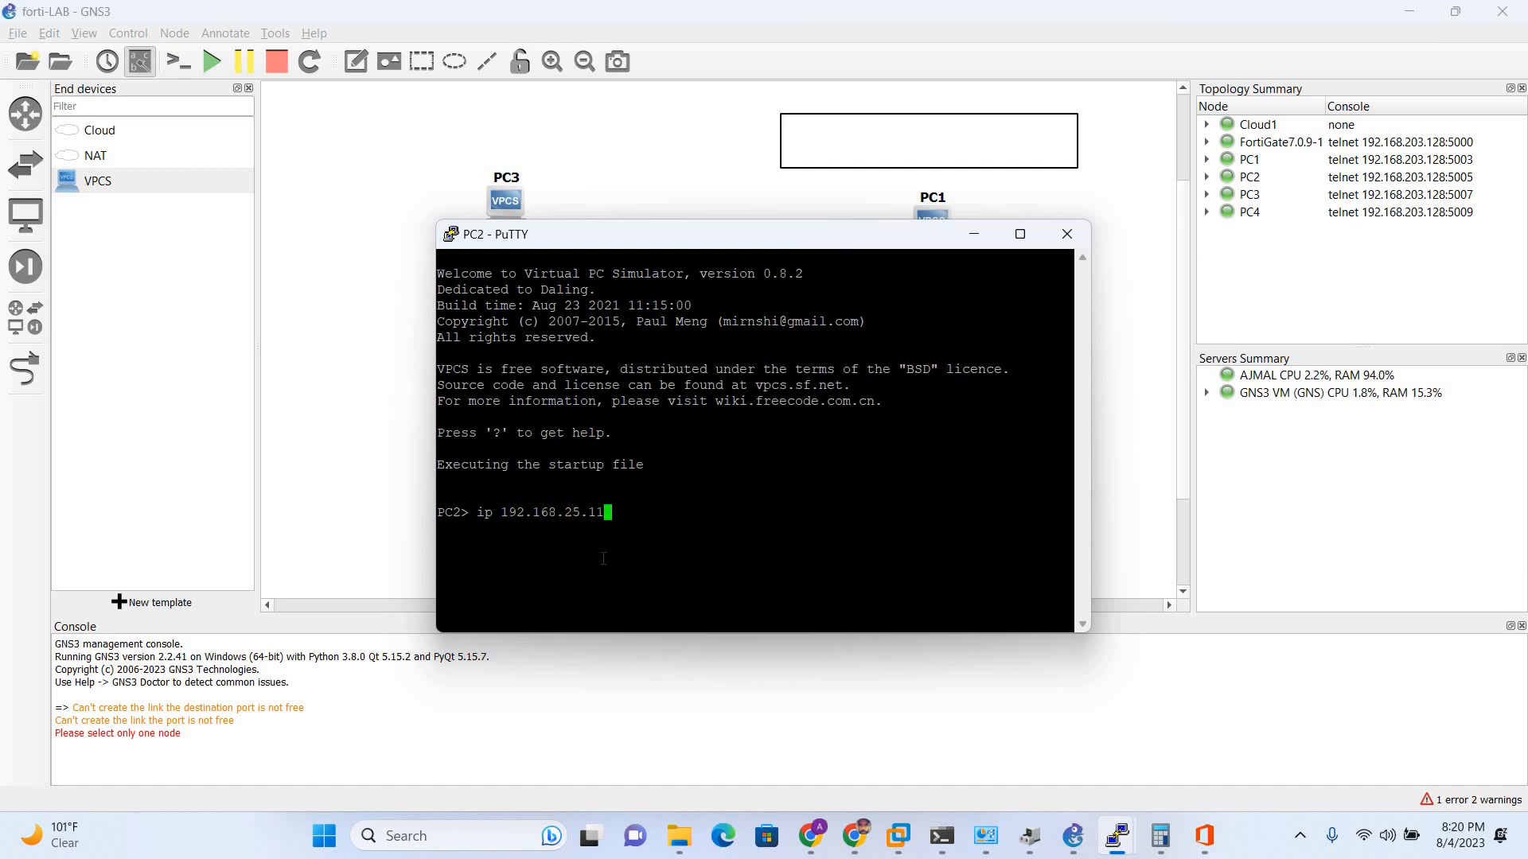
pyautogui.write('/24 gateway 192.168.25.1')
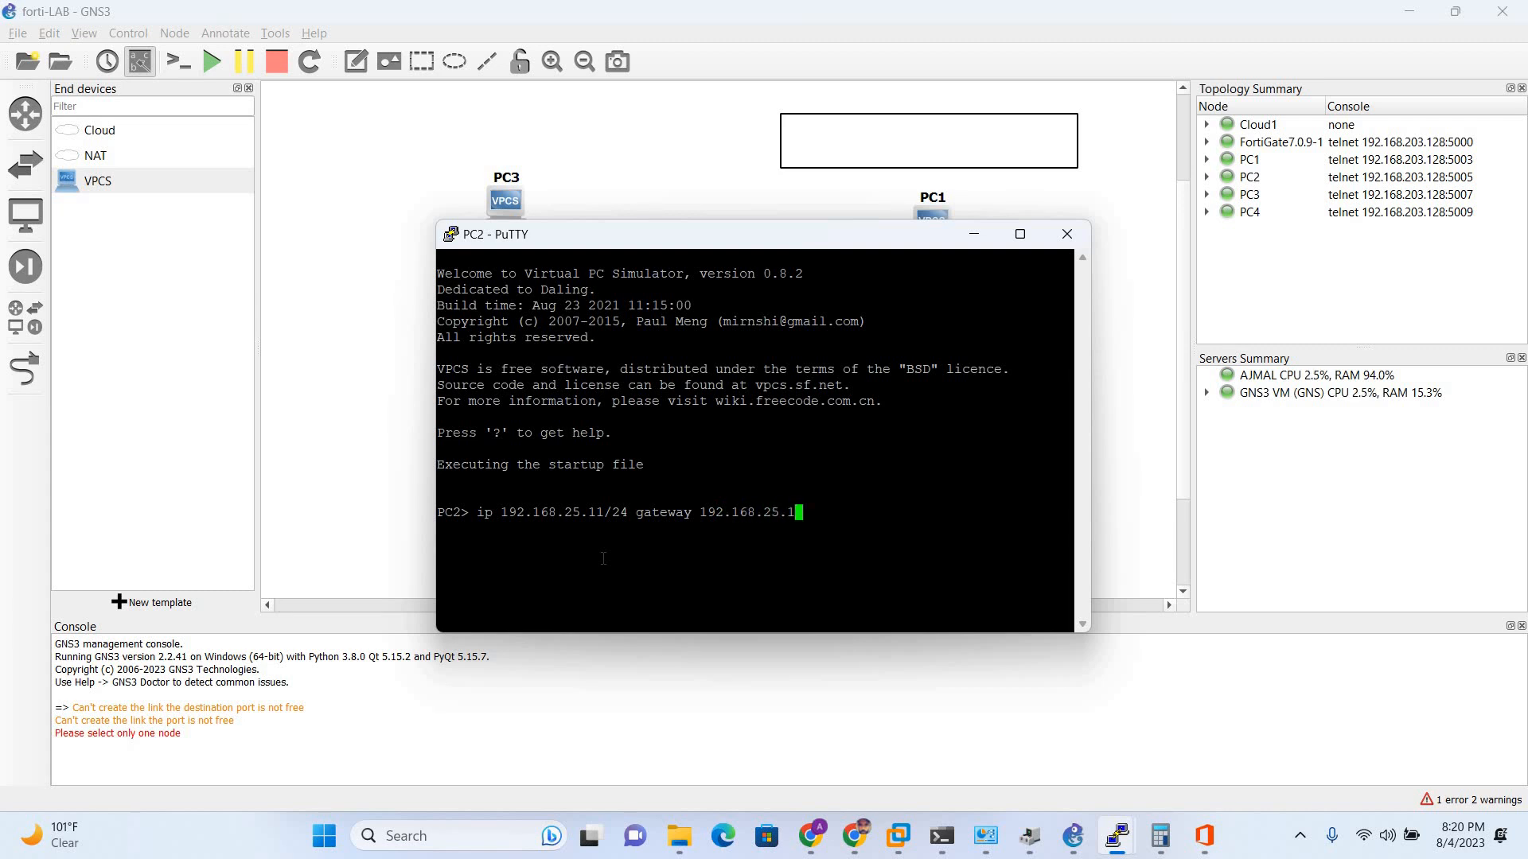
pyautogui.press('Return')
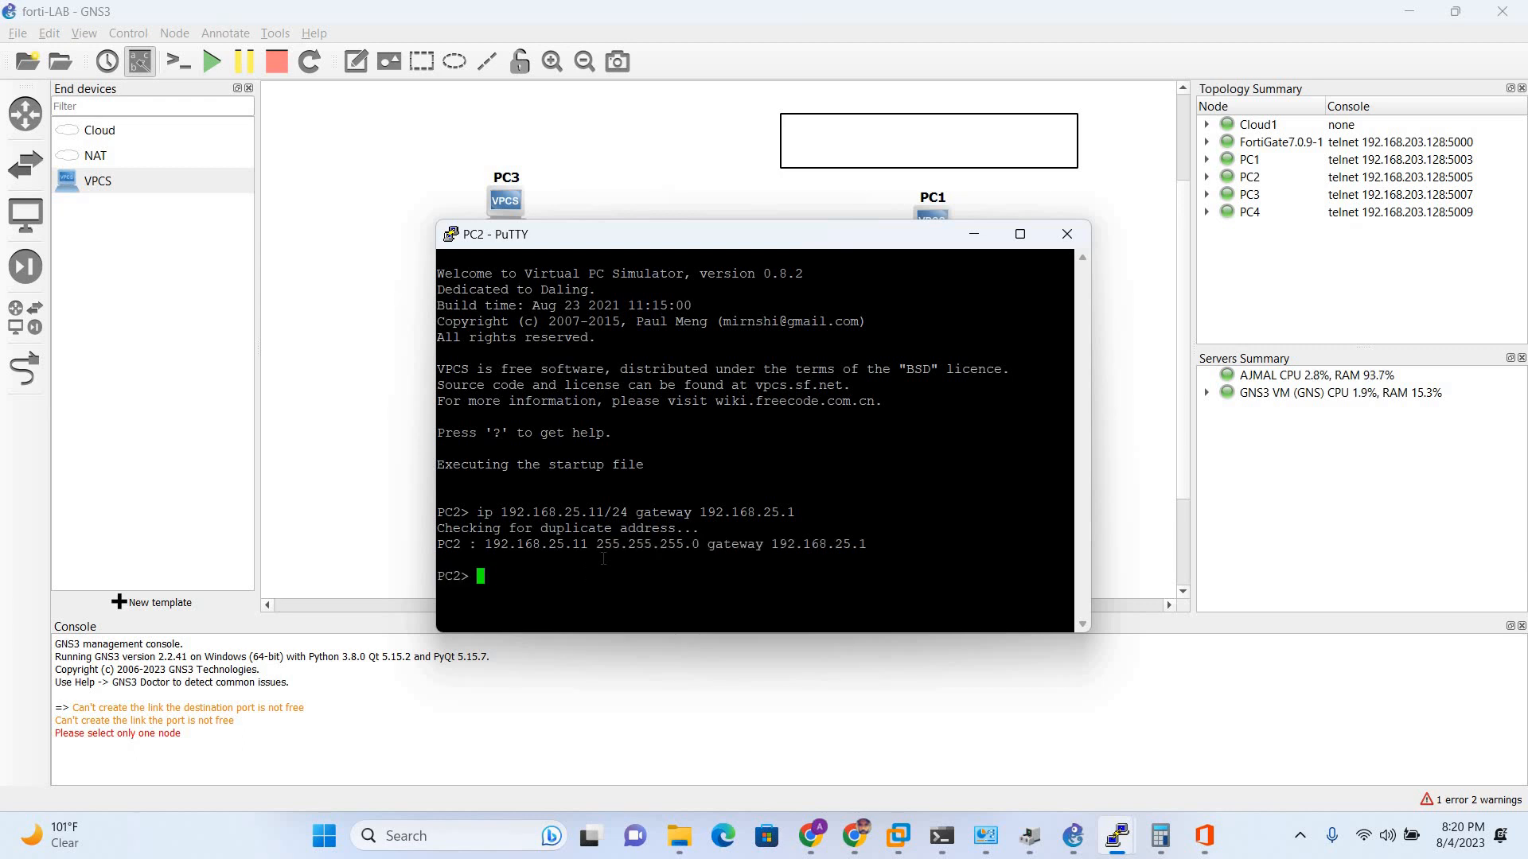
pyautogui.write('show i')
pyautogui.write('p')
pyautogui.press('Return')
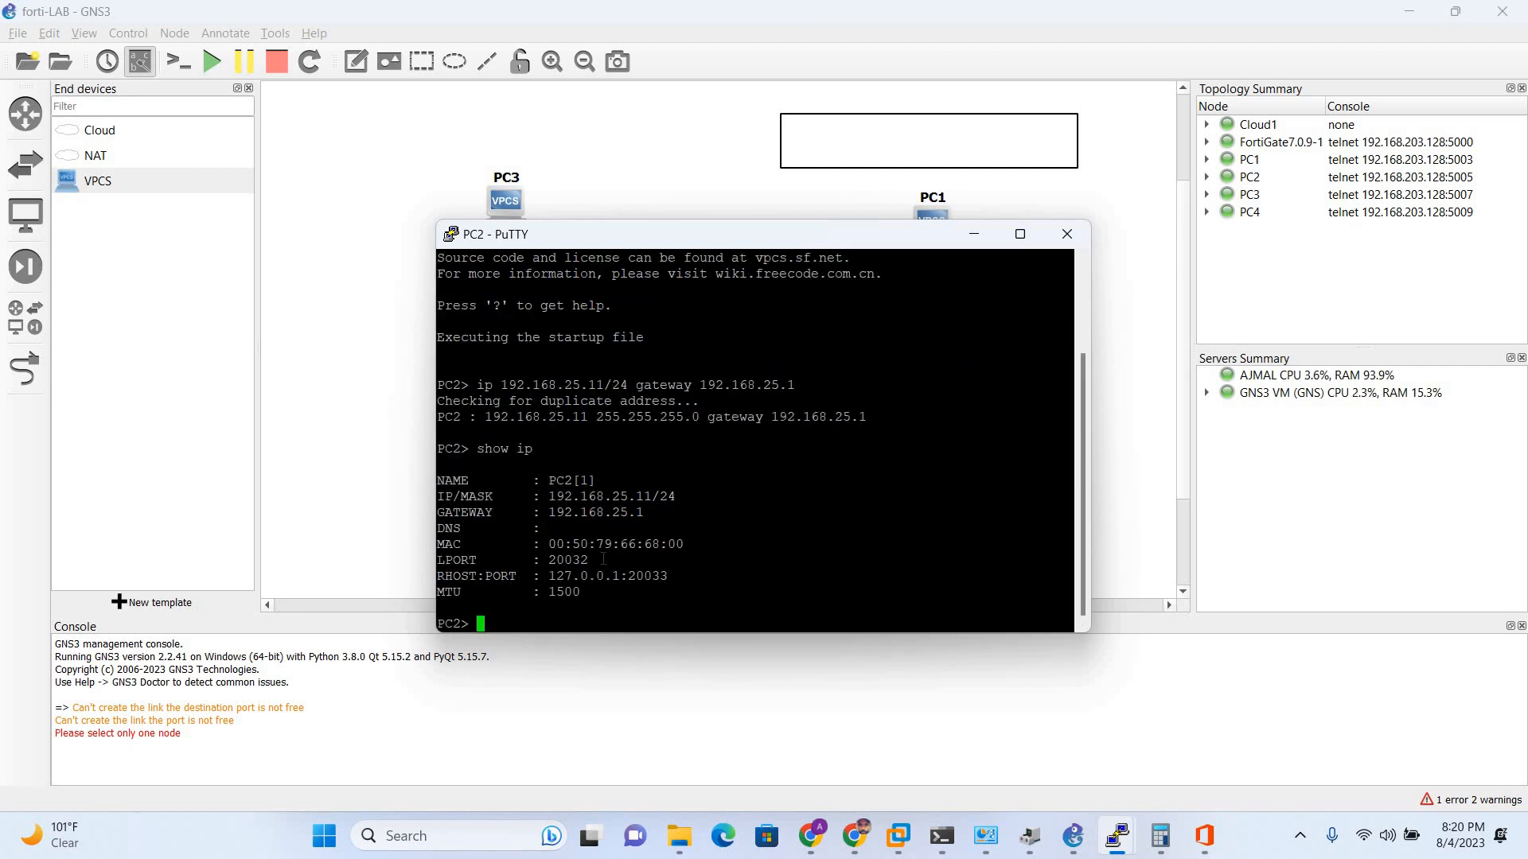
# - Ping 8.8.8.8 from PC2 successfully, then close its console
pyautogui.write('ping 8.8.8.8')
pyautogui.press('Return')
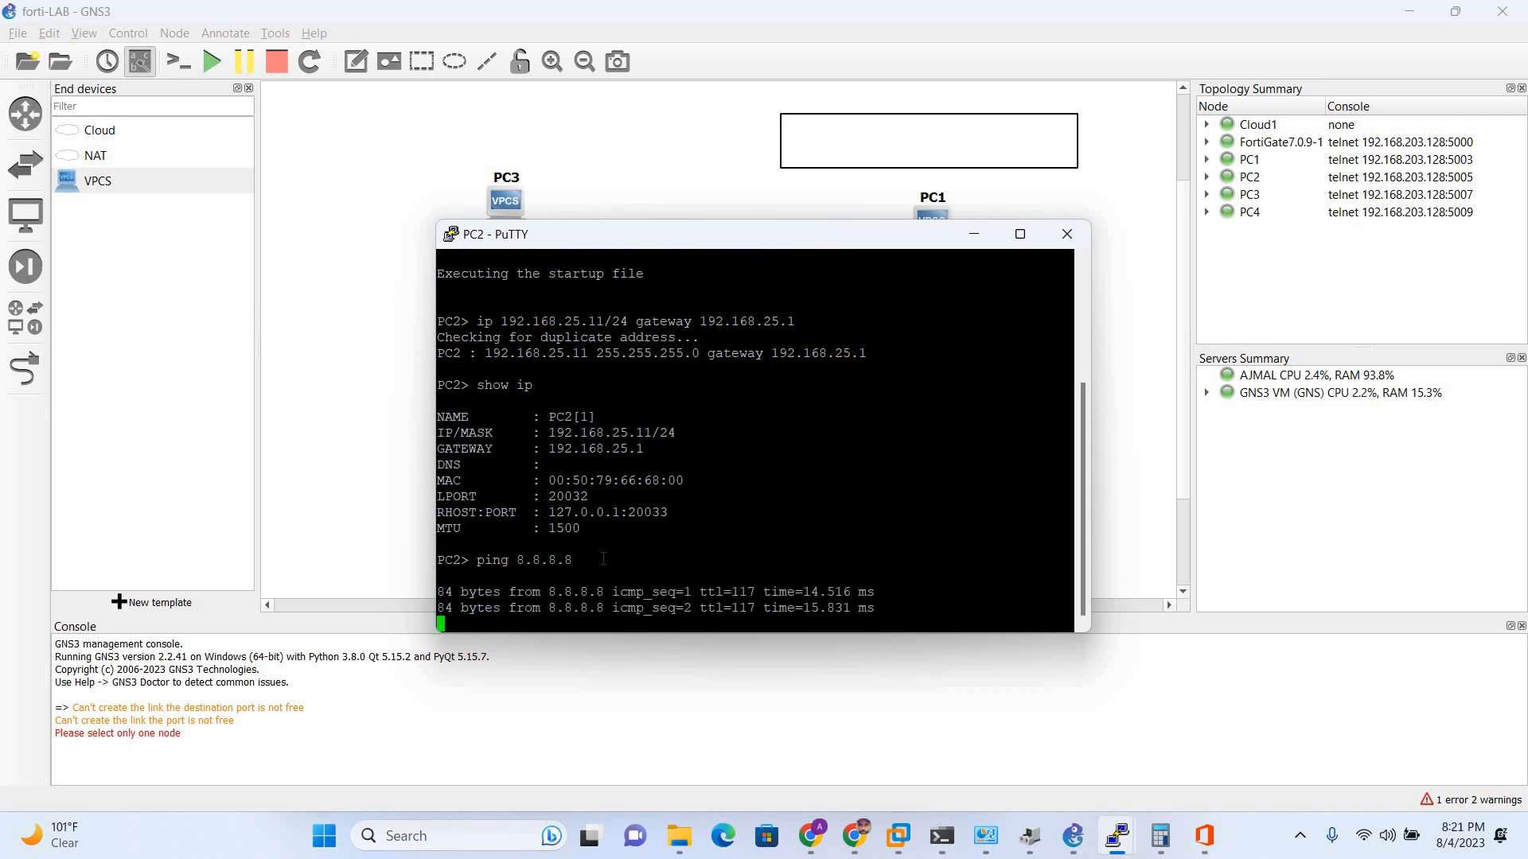
pyautogui.click(1078, 238)
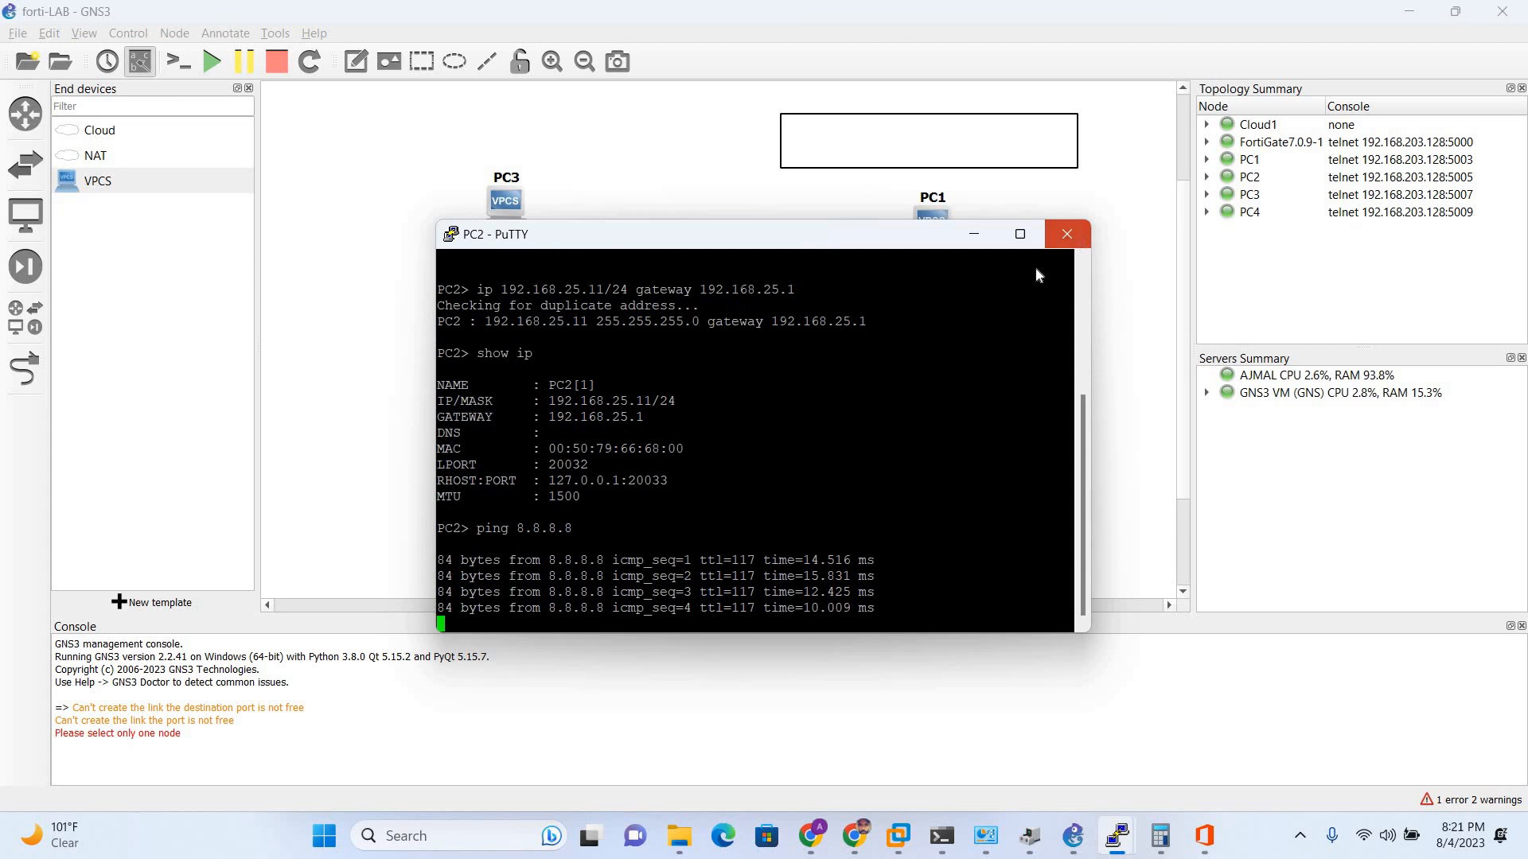
pyautogui.click(782, 489)
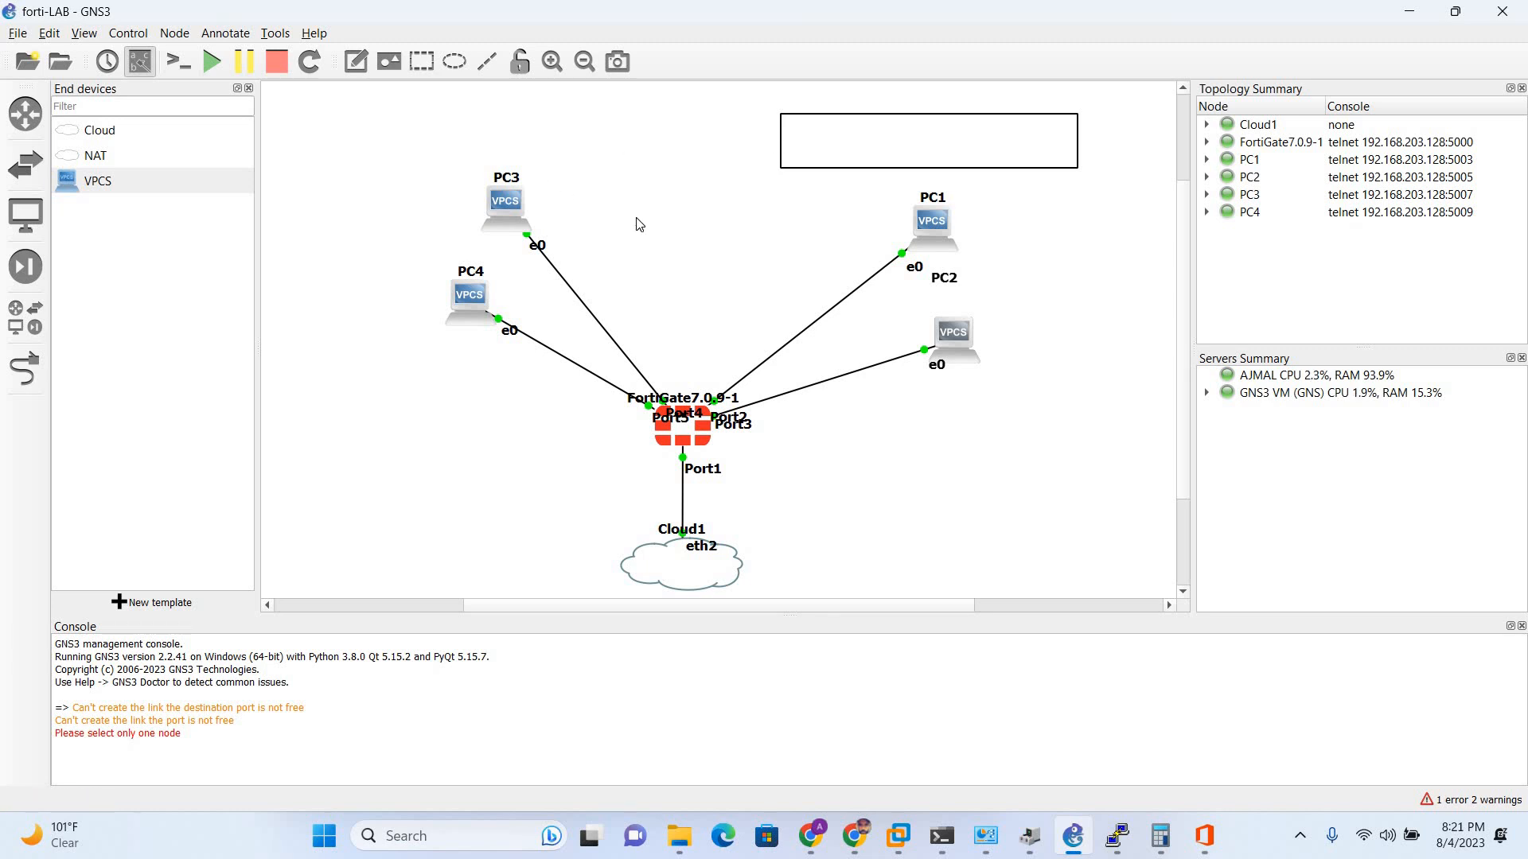
# - Start a new FortiGate interface with name and alias LAN-DHCP1
pyautogui.hotkey('alt', 'Tab')
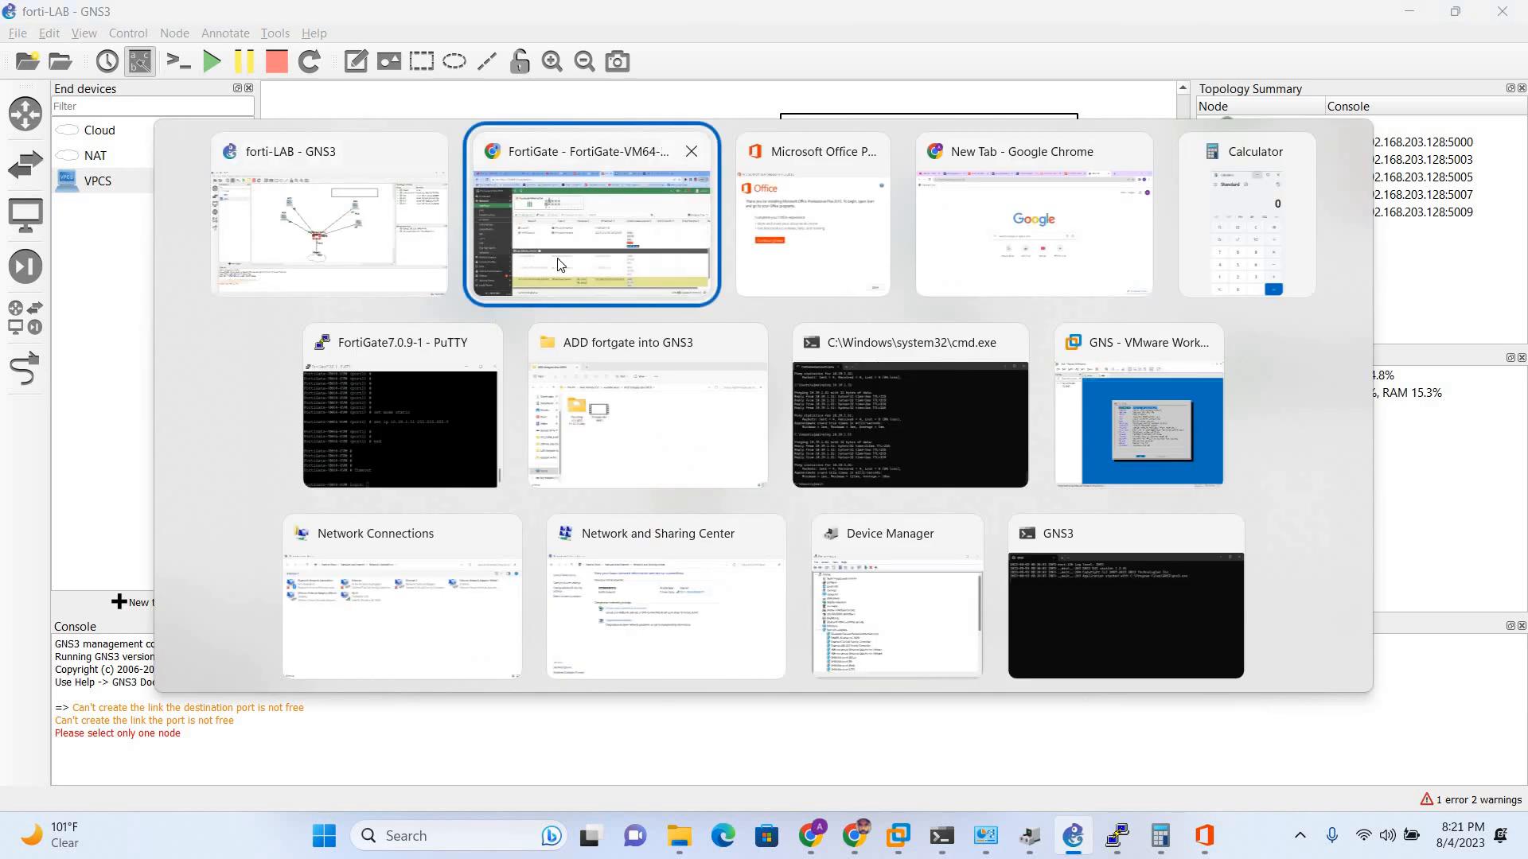
pyautogui.click(559, 265)
pyautogui.scroll(-1, 310, 457)
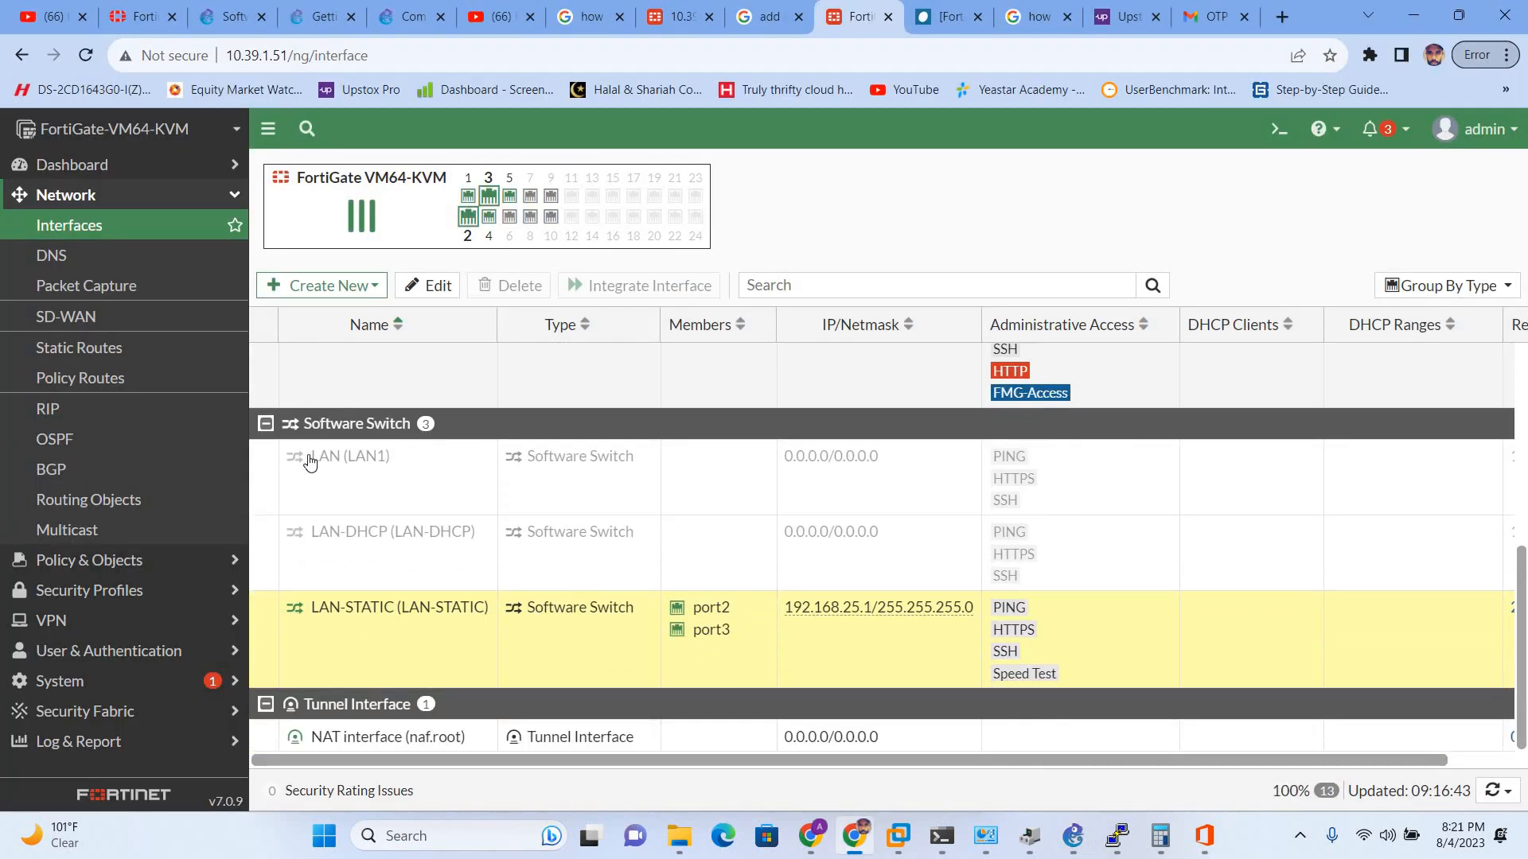
pyautogui.scroll(1, 336, 303)
pyautogui.click(328, 286)
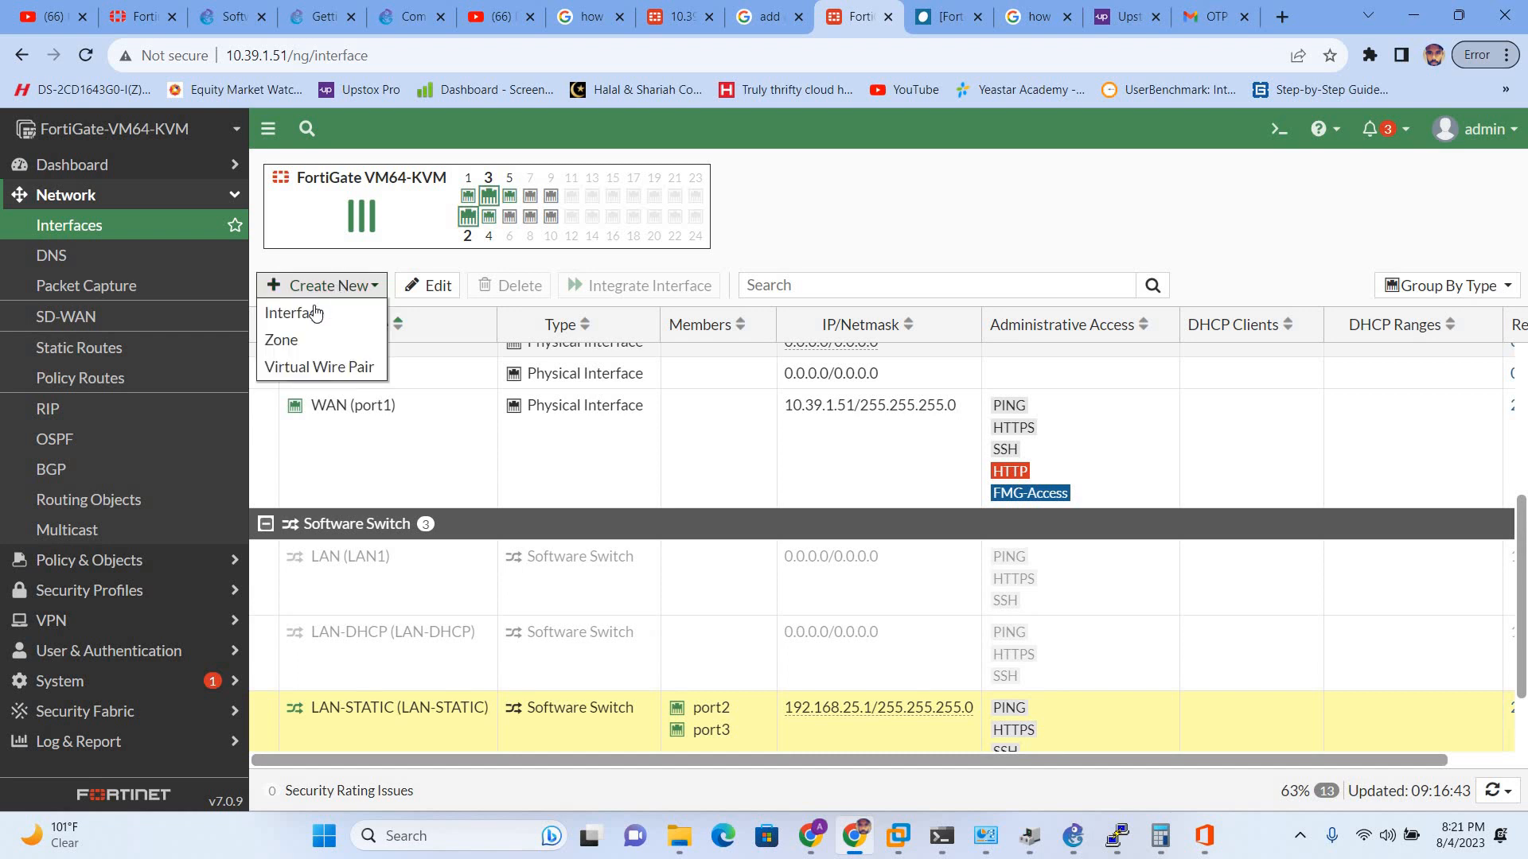
pyautogui.click(302, 314)
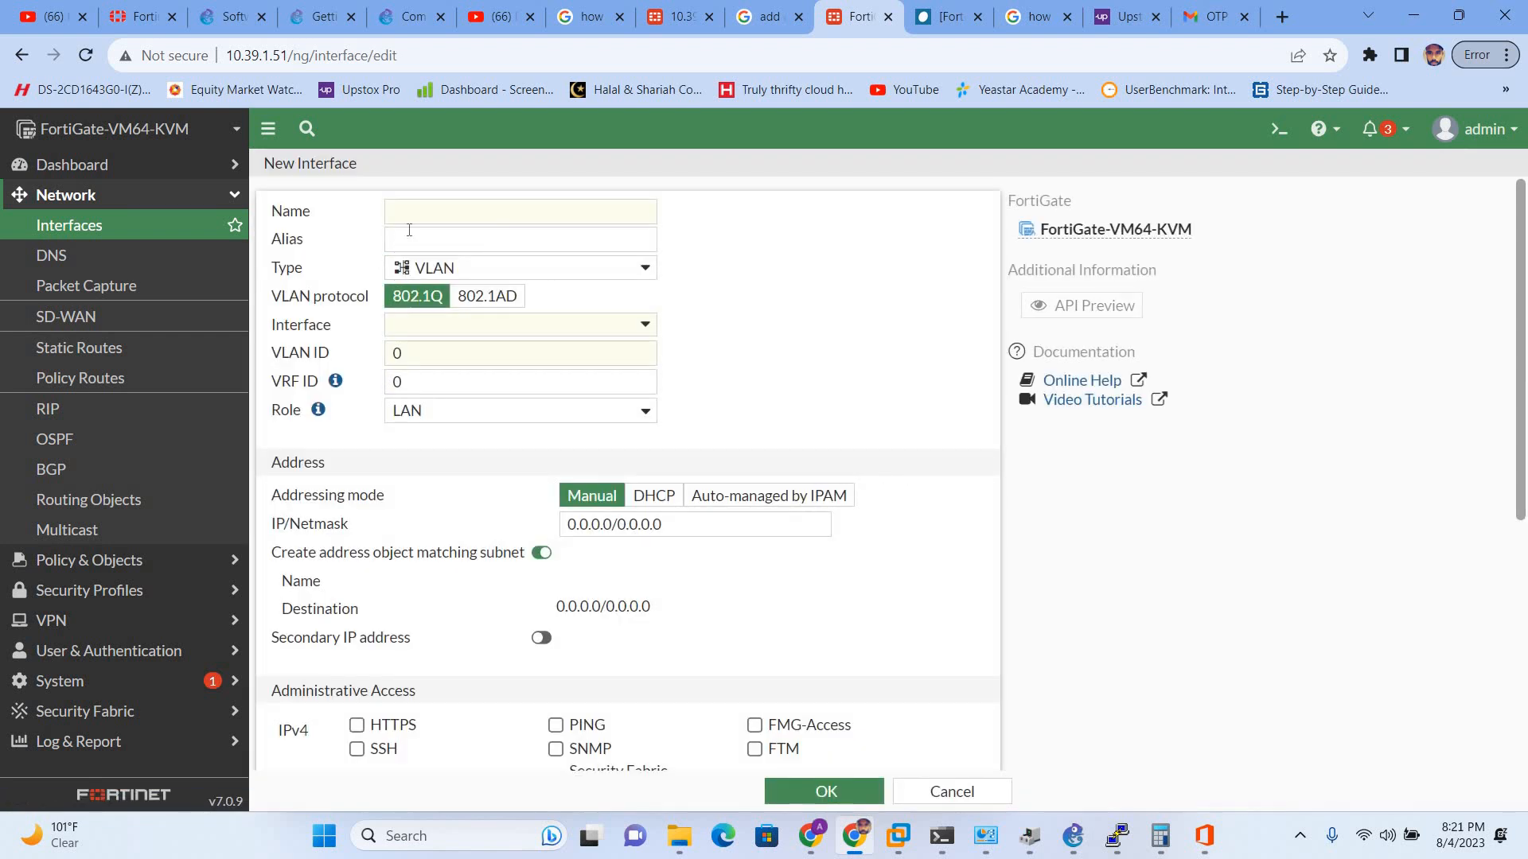
pyautogui.click(419, 212)
pyautogui.press('capslock')
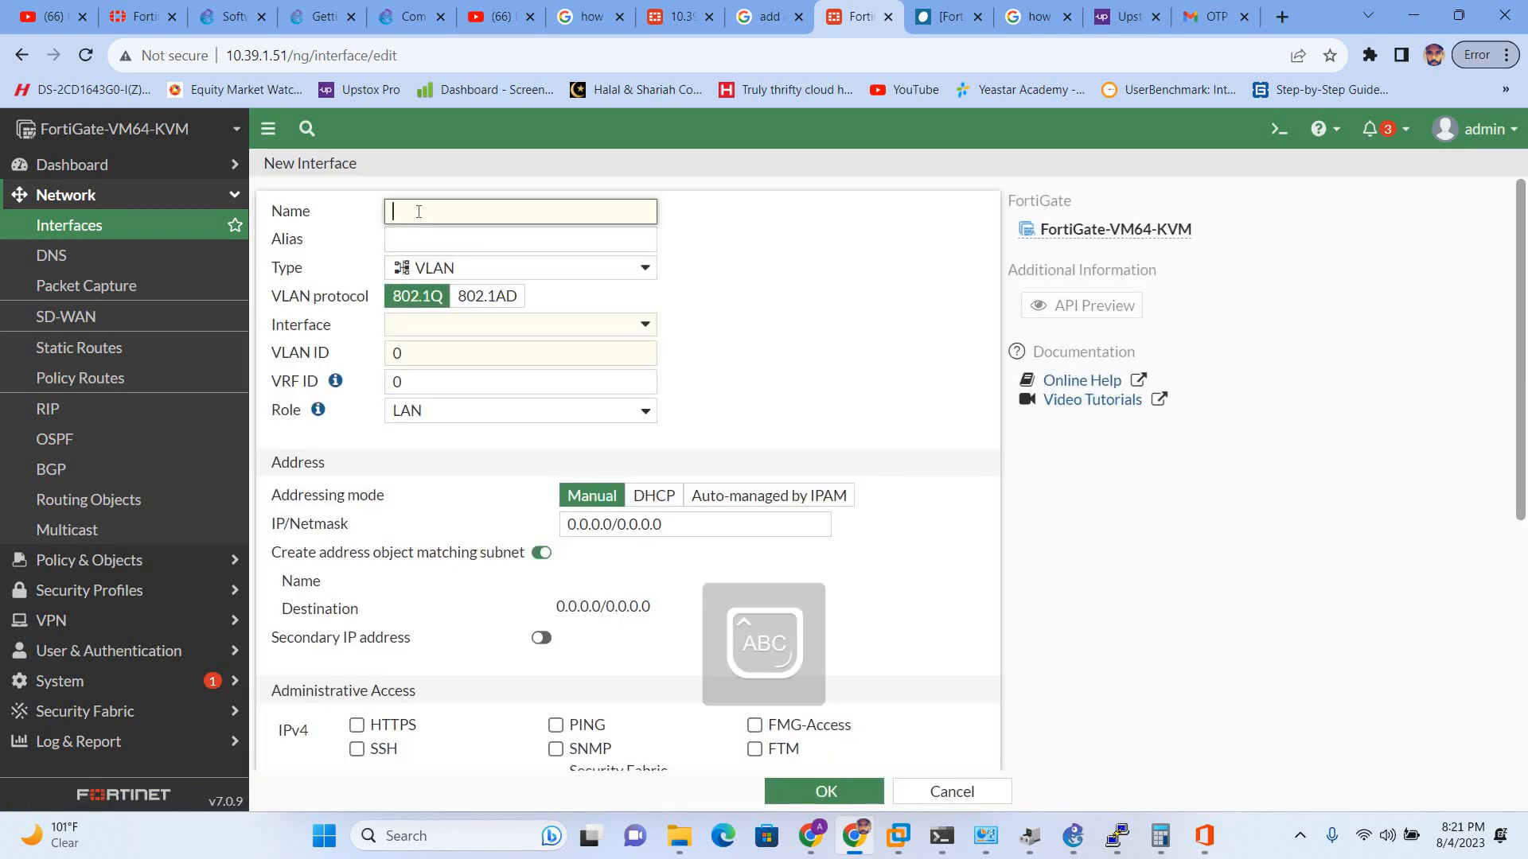
pyautogui.write('LAN-DHCP')
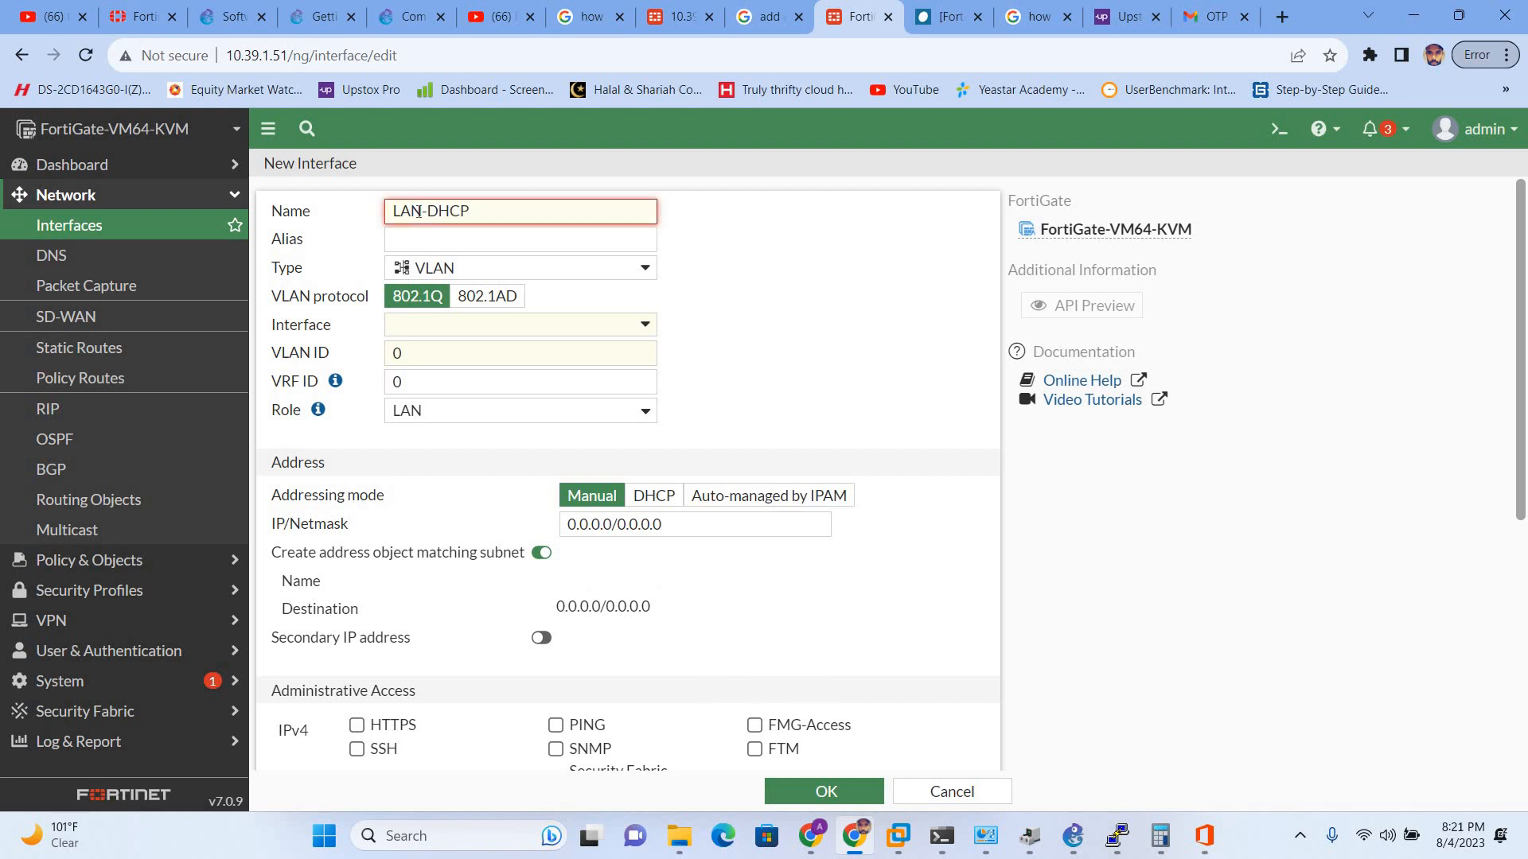
pyautogui.press('Tab')
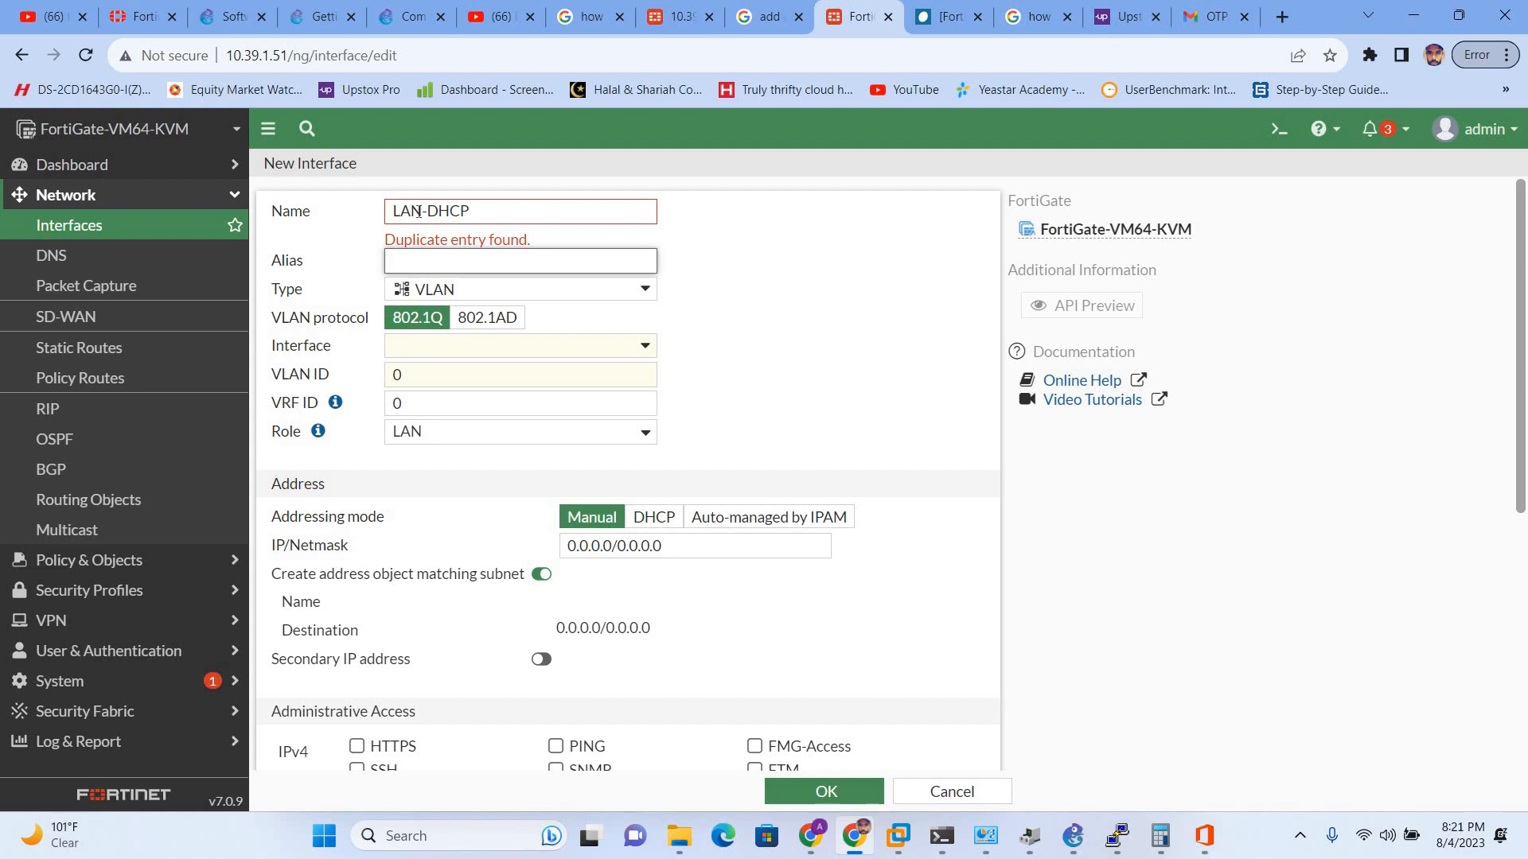
pyautogui.click(530, 220)
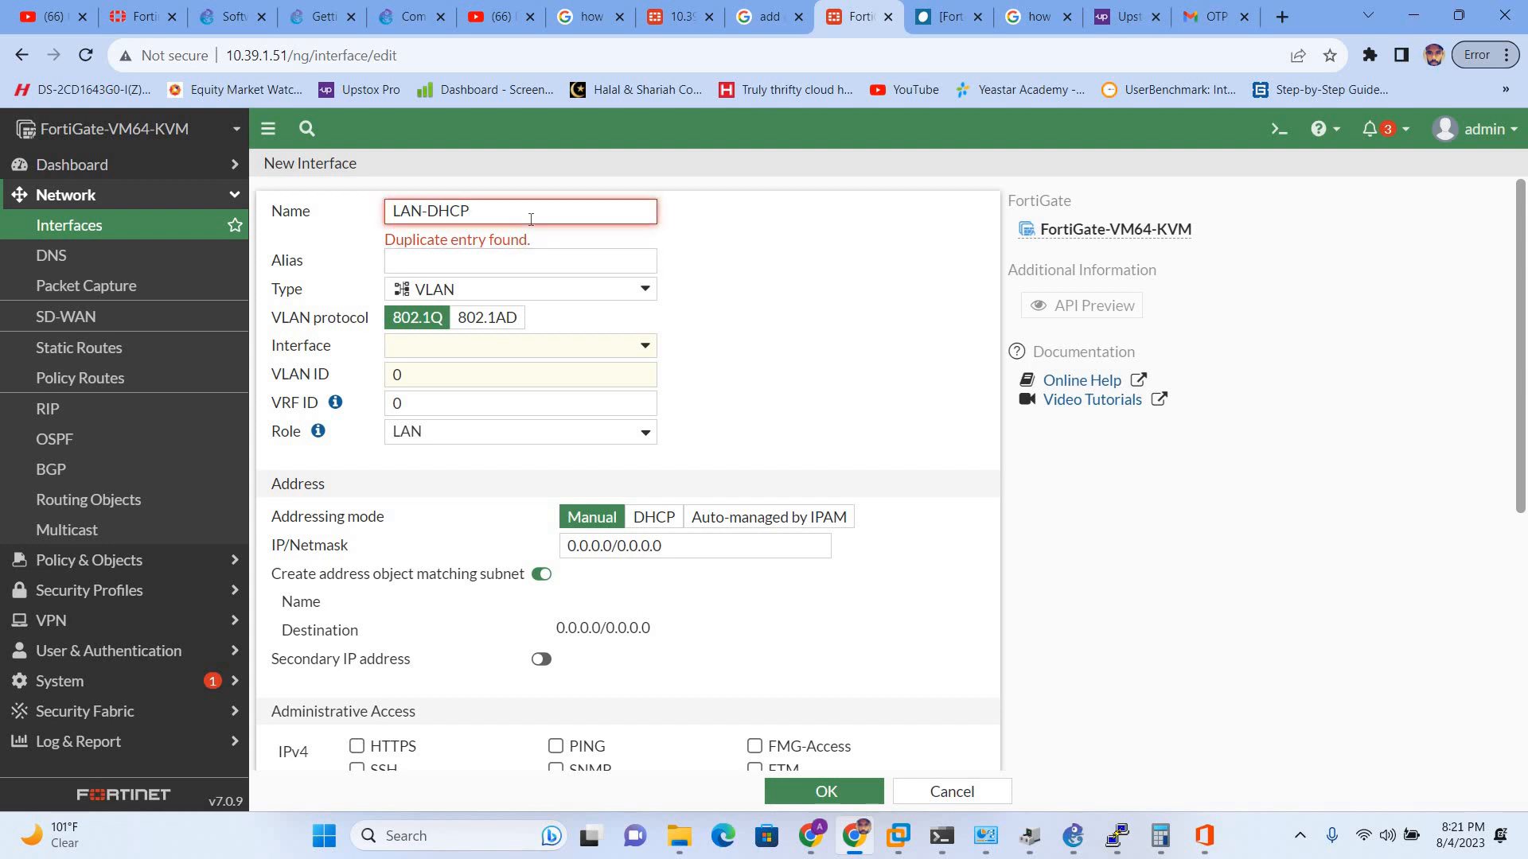
pyautogui.write('1')
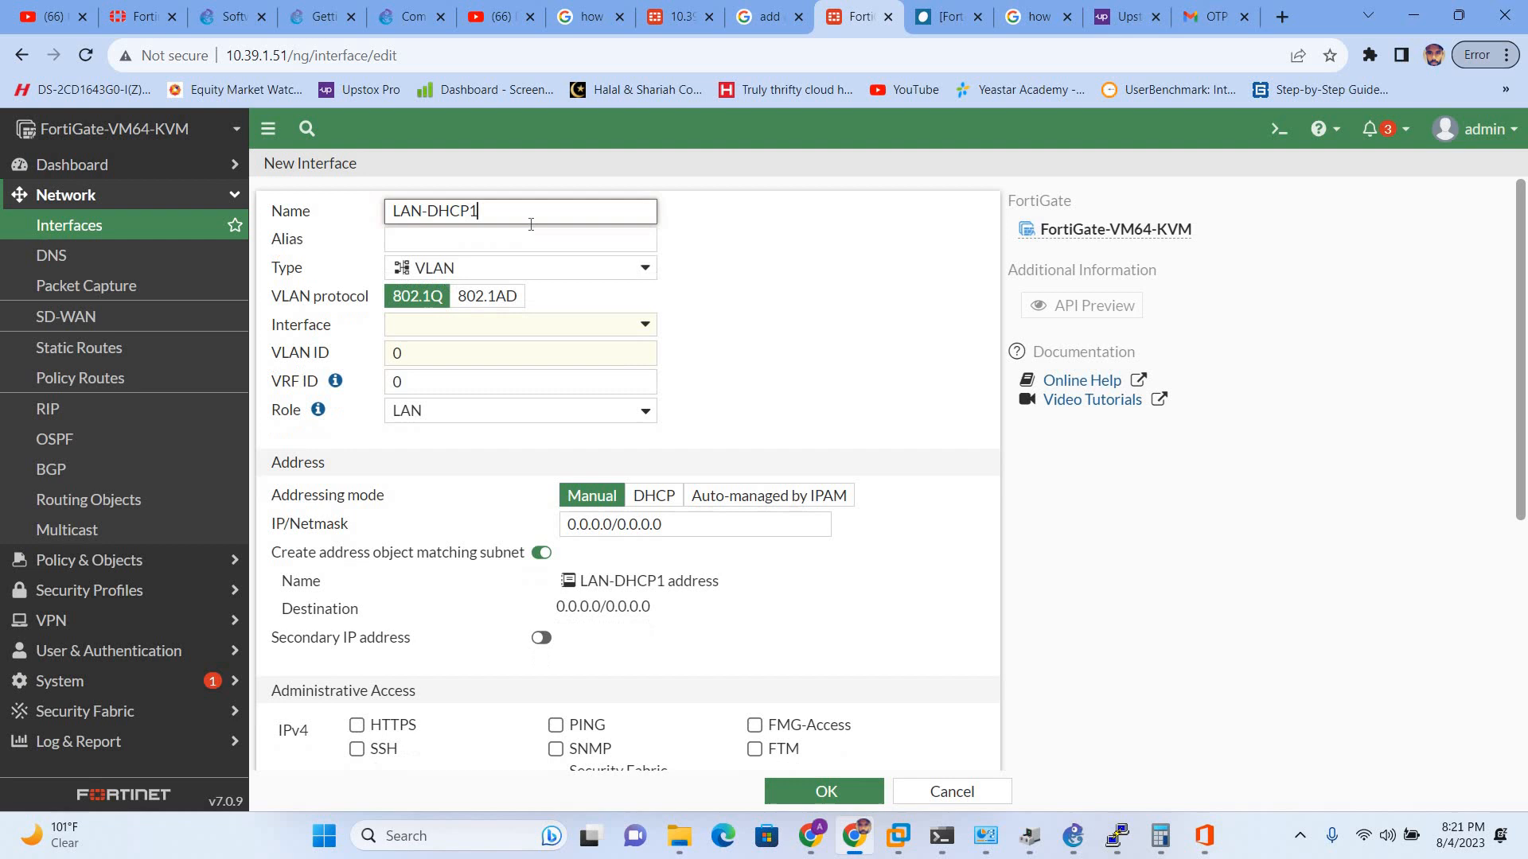
pyautogui.click(474, 237)
pyautogui.write('LA')
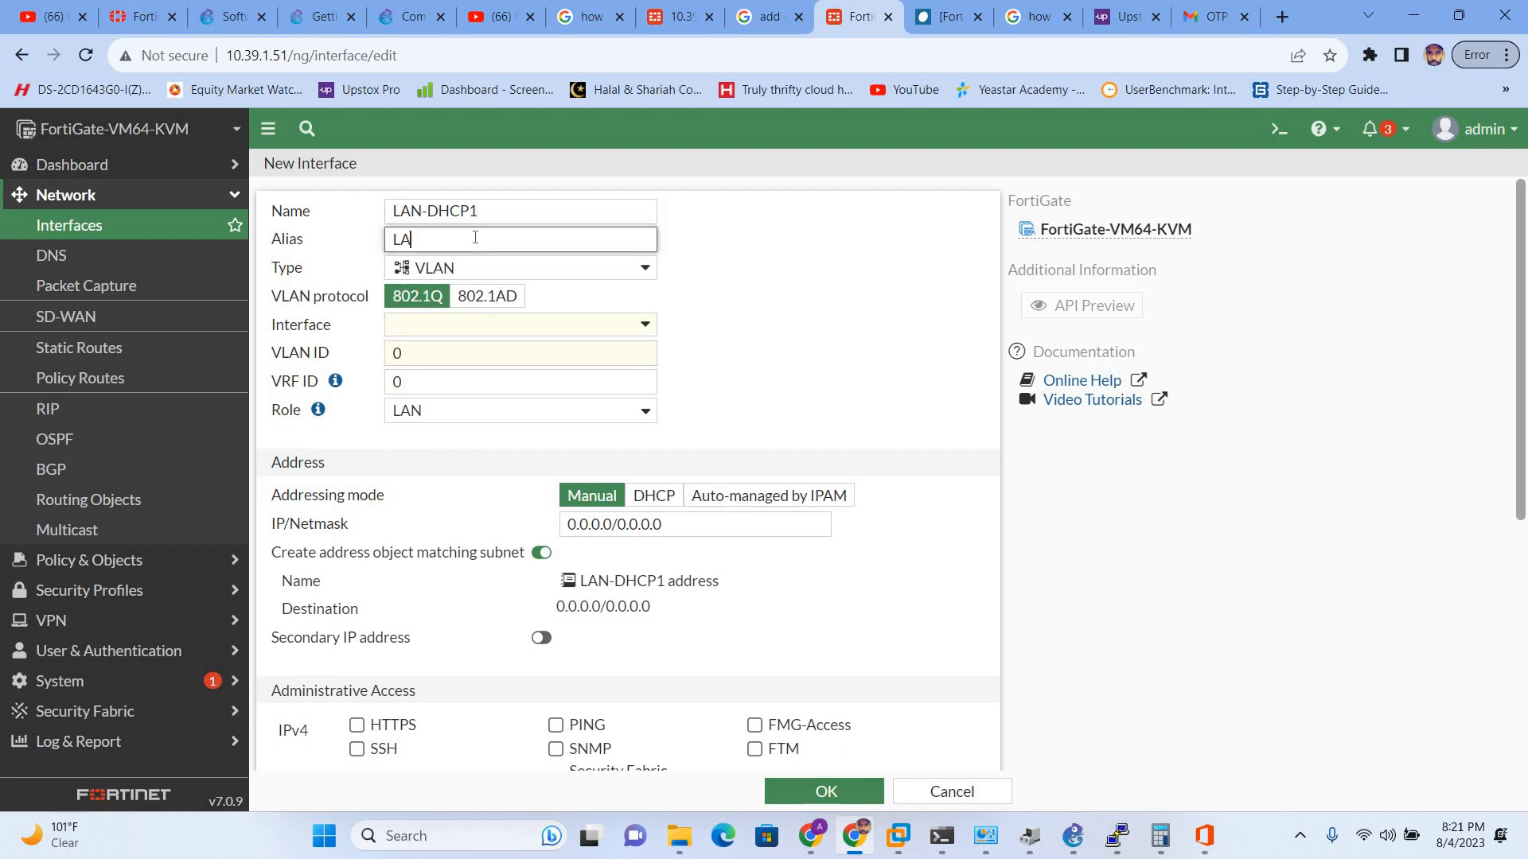
pyautogui.write('N-DHCP1')
# - Make LAN-DHCP1 a Software Switch with members port4 and port5
pyautogui.click(510, 271)
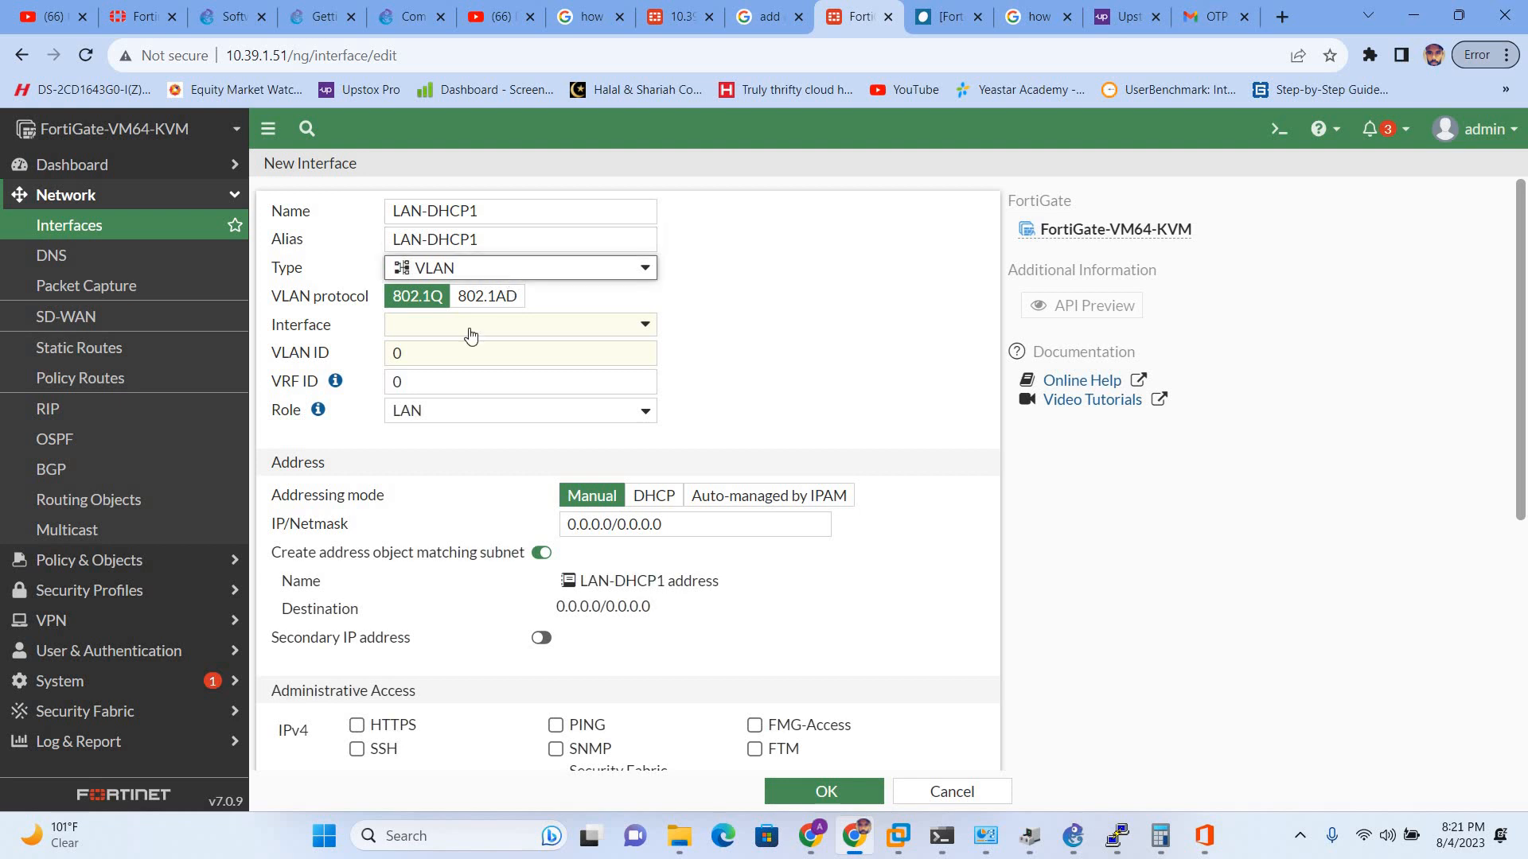
pyautogui.click(471, 426)
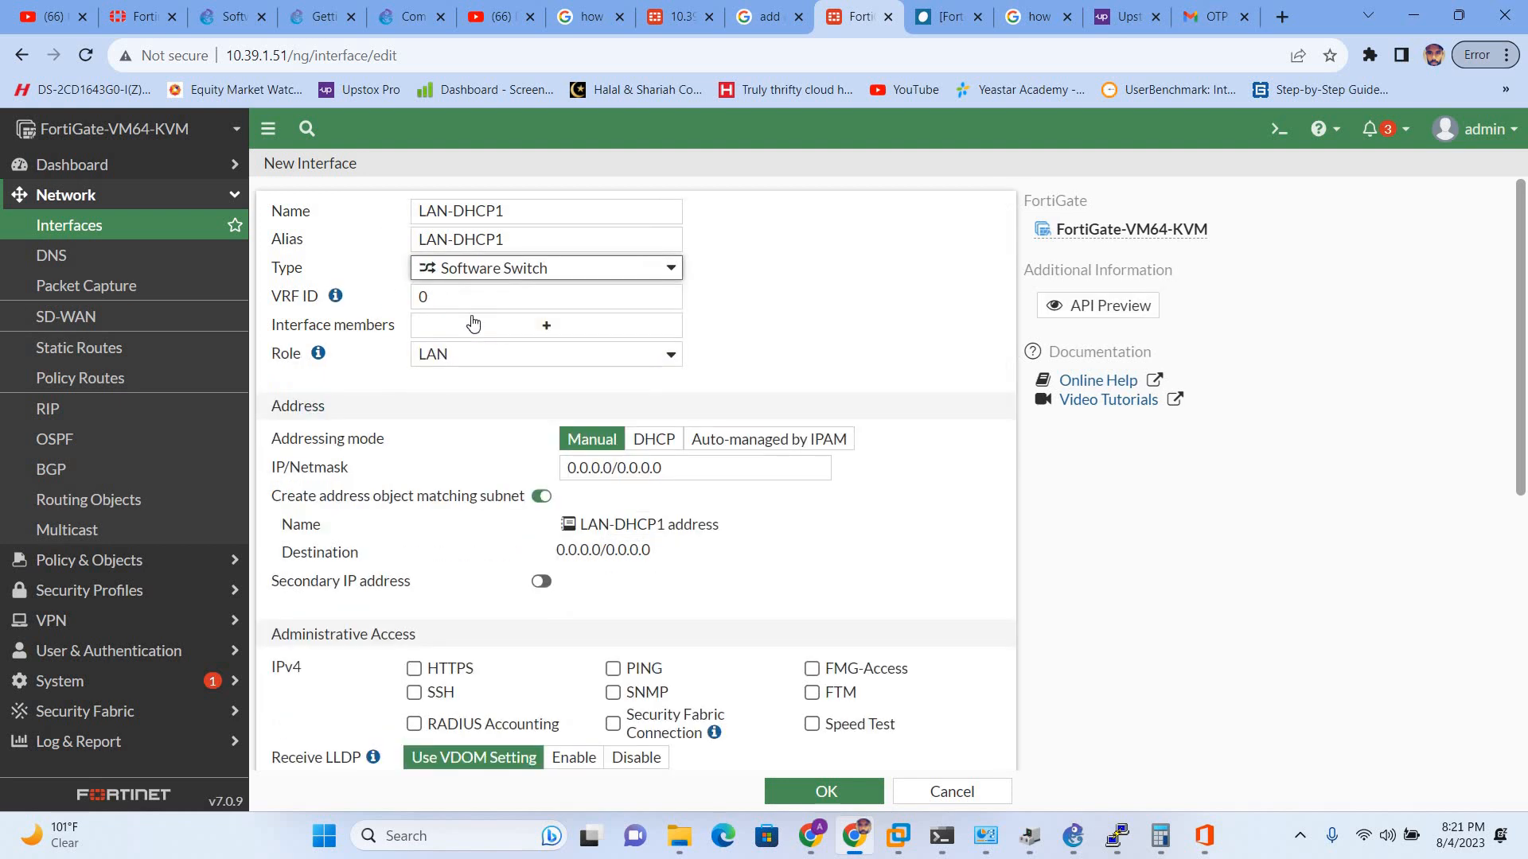
pyautogui.click(543, 328)
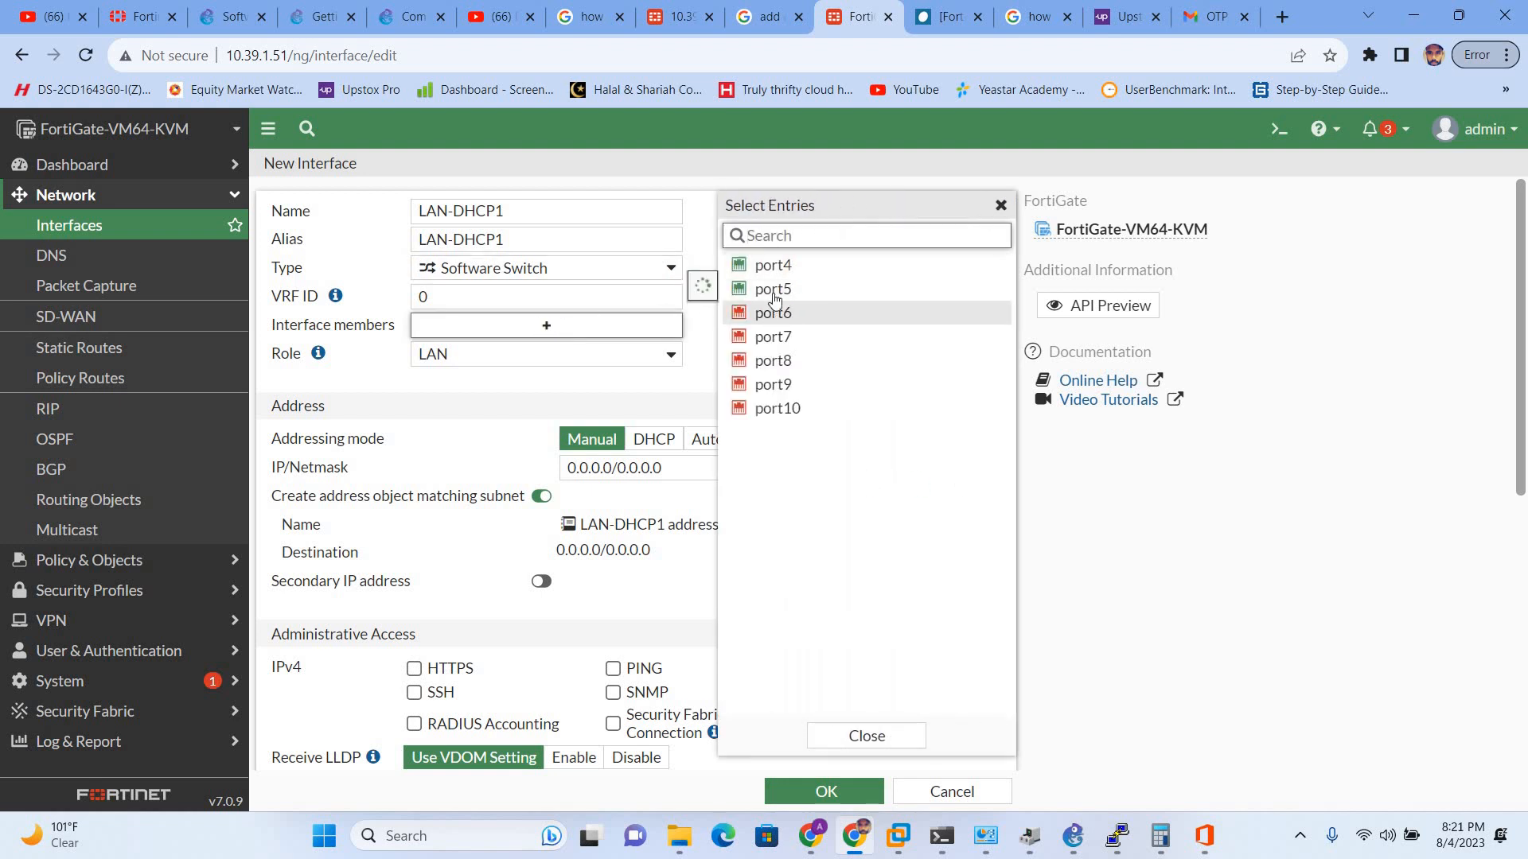
pyautogui.click(774, 276)
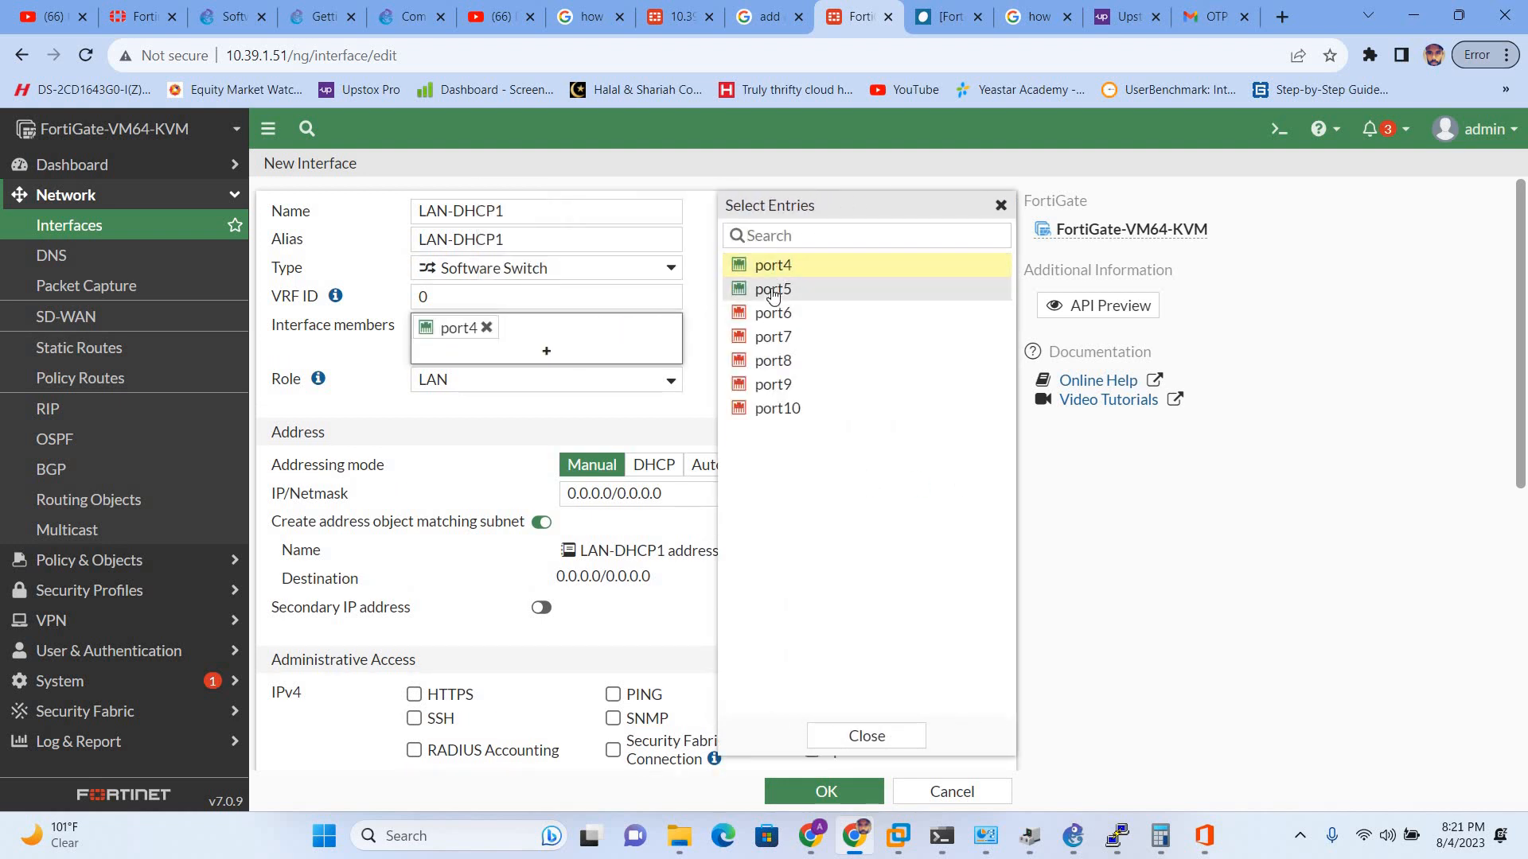
pyautogui.click(769, 293)
pyautogui.hotkey('alt', 'Tab')
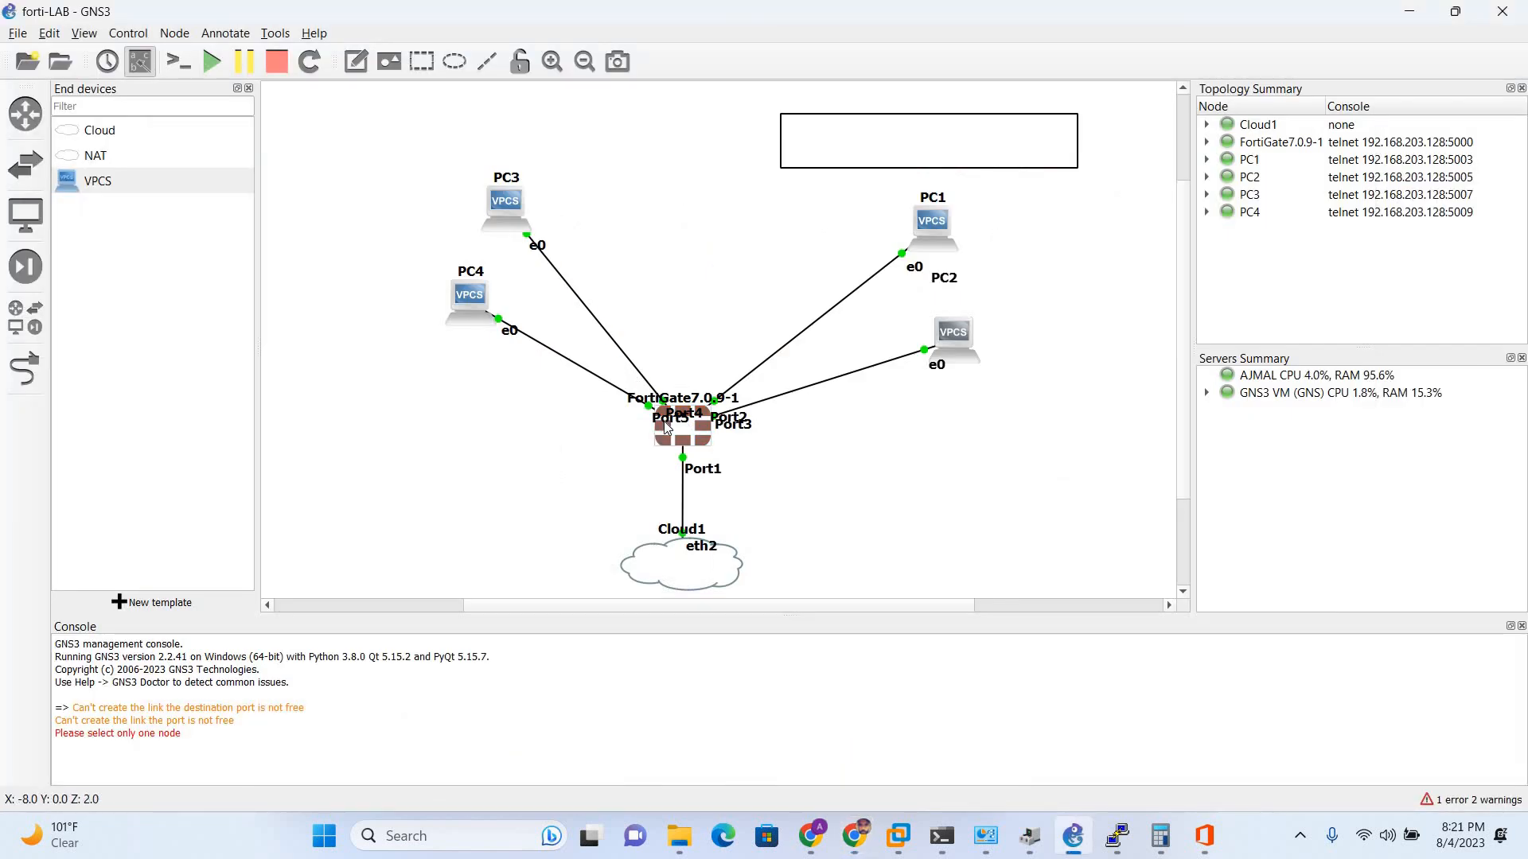
# - Check which FortiGate ports link to the lab devices in GNS3, then return to the interface form
pyautogui.moveTo(665, 428)
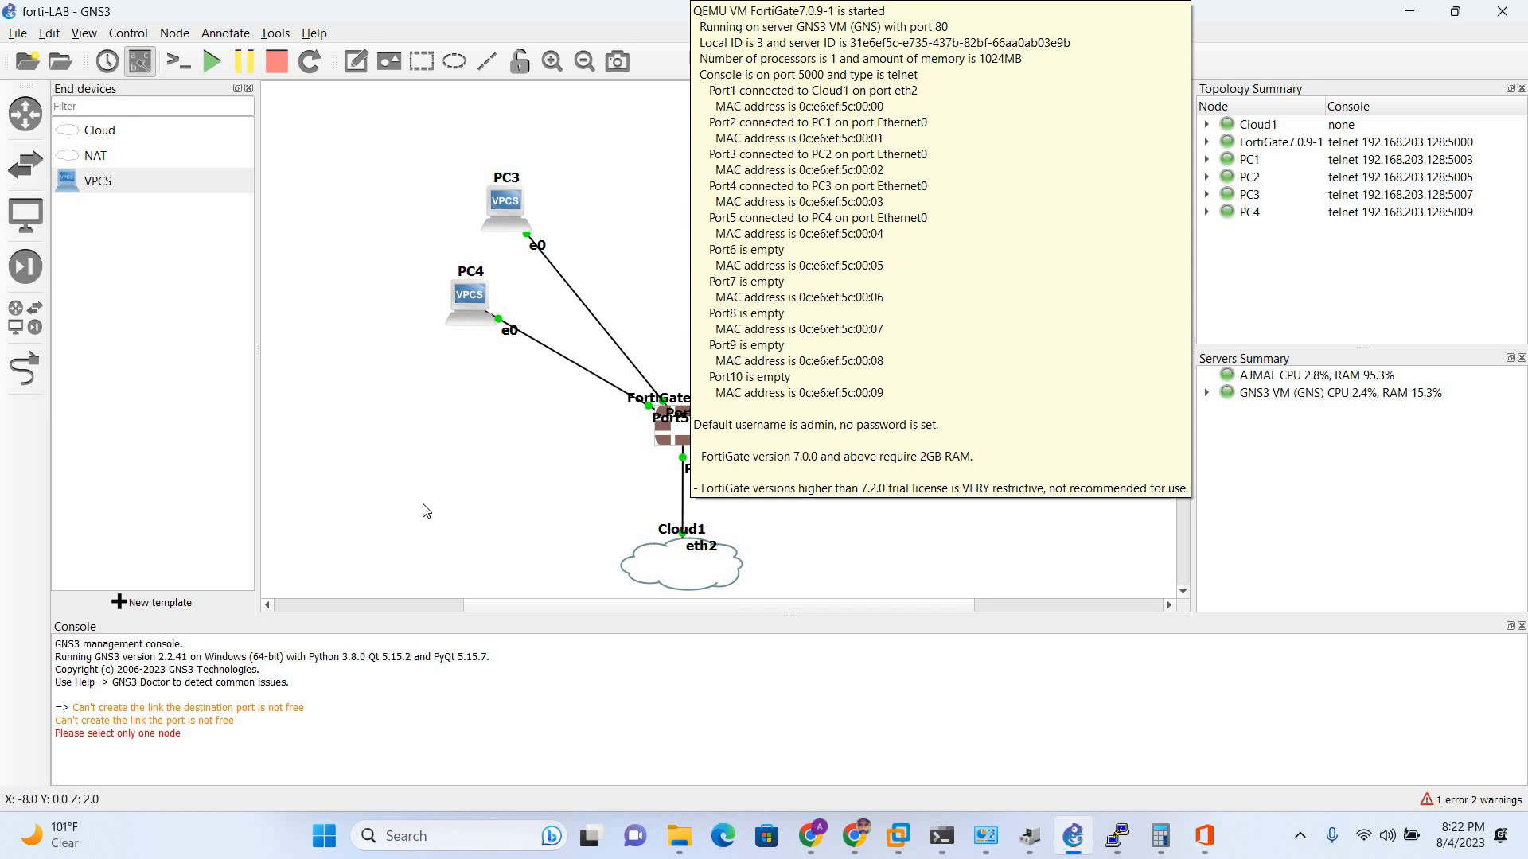
pyautogui.hotkey('alt', 'Tab')
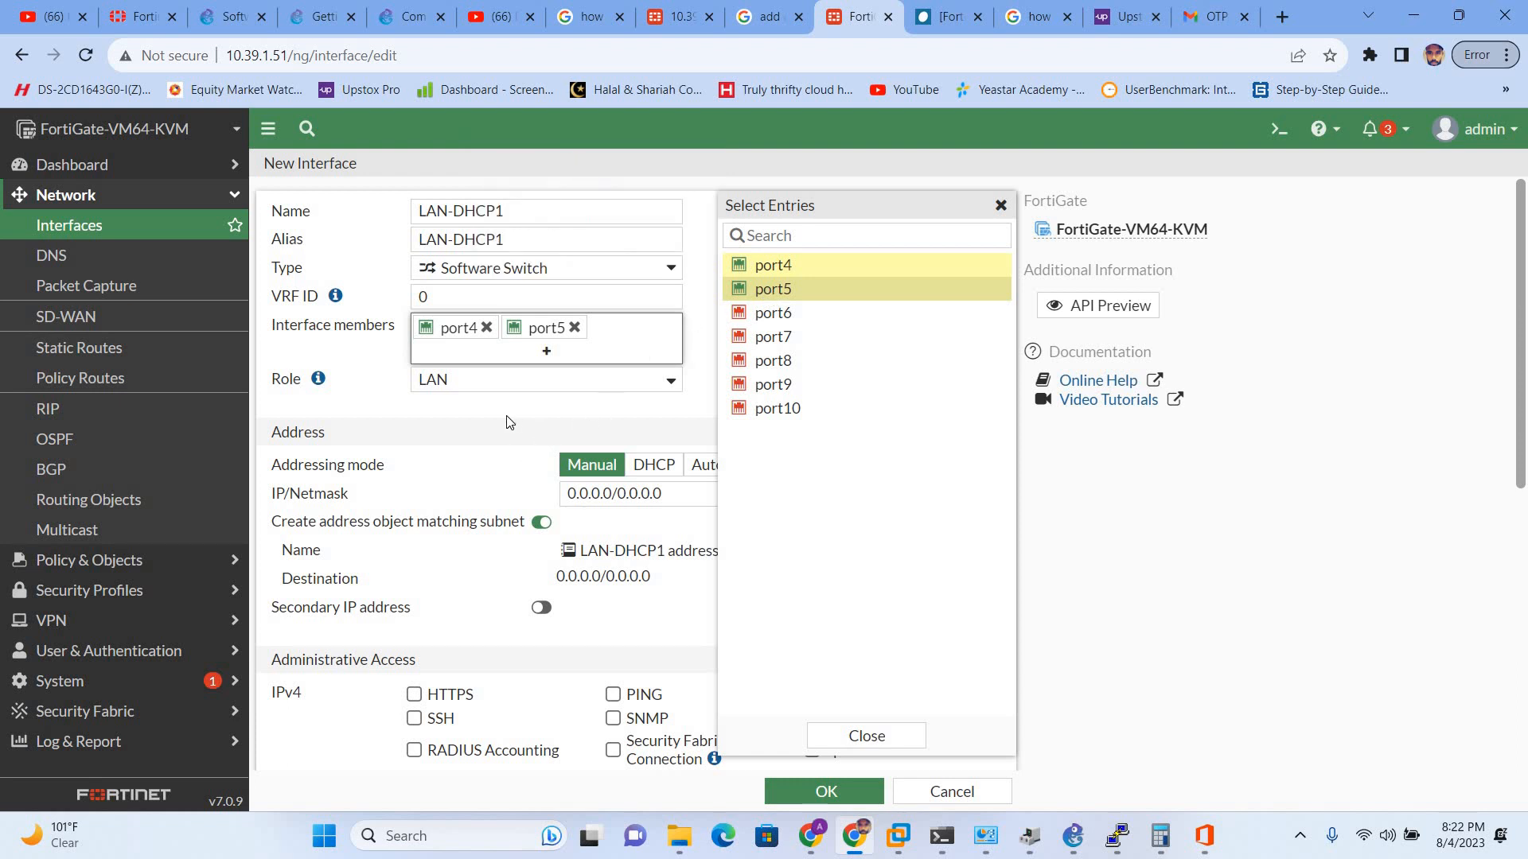
# - Keep role LAN and set LAN-DHCP1's IP/Netmask to 192.168.30.1/24
pyautogui.click(510, 396)
pyautogui.click(509, 393)
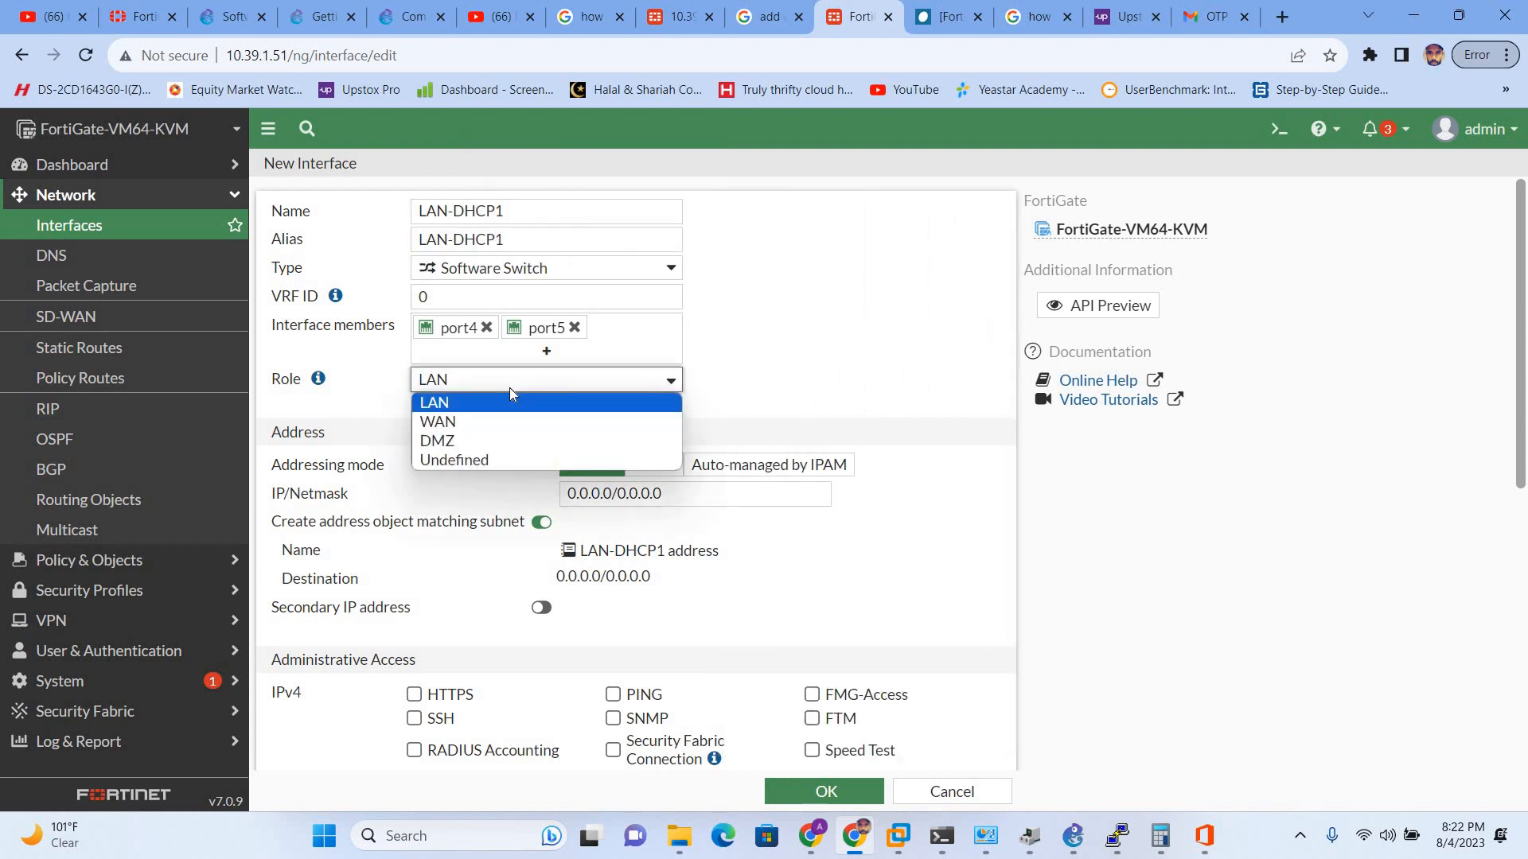
pyautogui.click(509, 390)
pyautogui.scroll(-1, 474, 482)
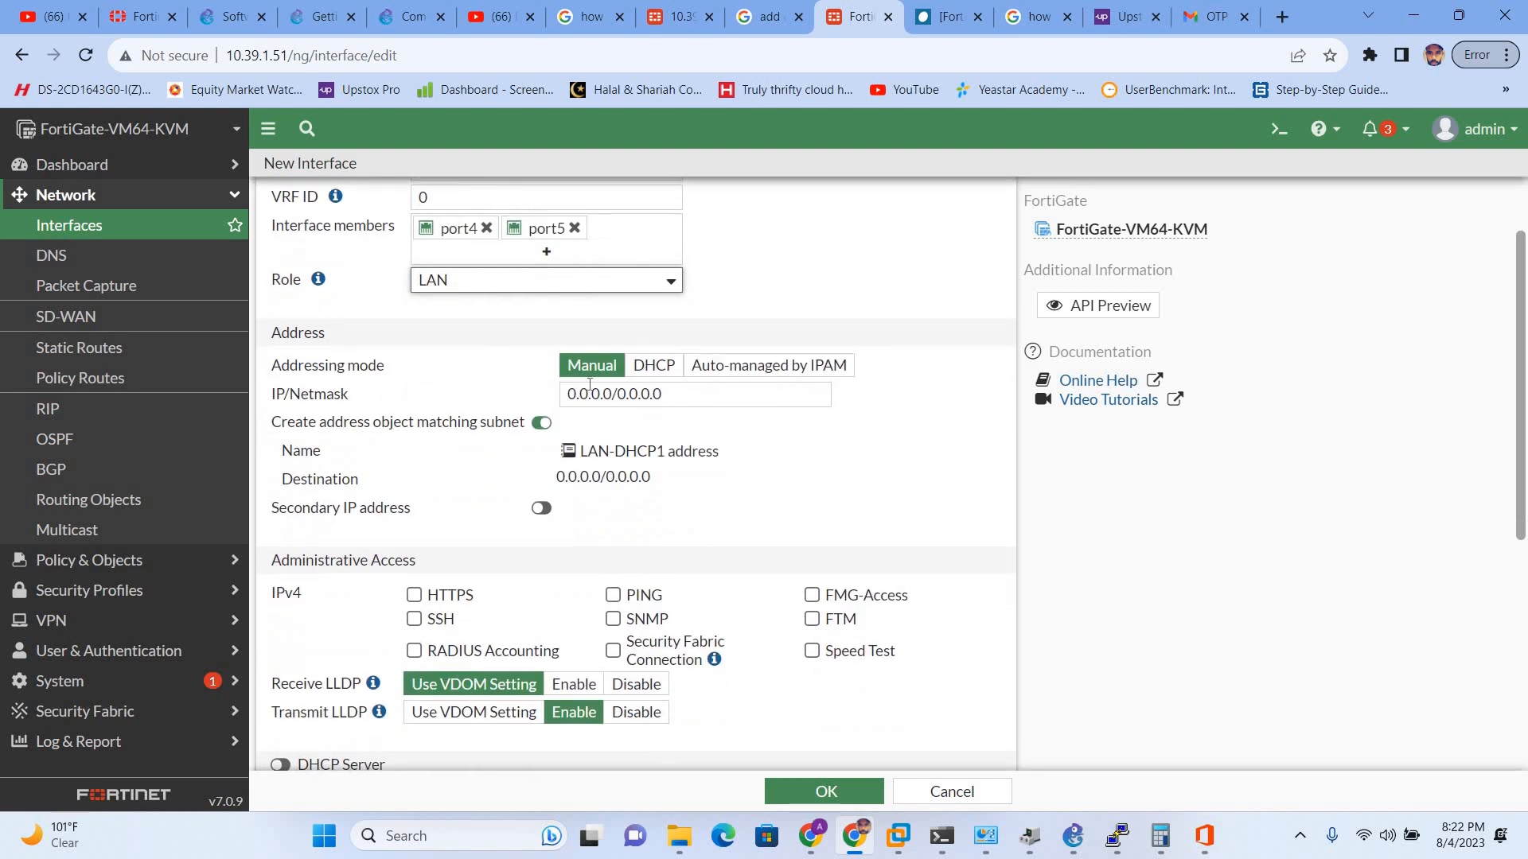
pyautogui.click(633, 394)
pyautogui.hotkey('ctrl', 'a')
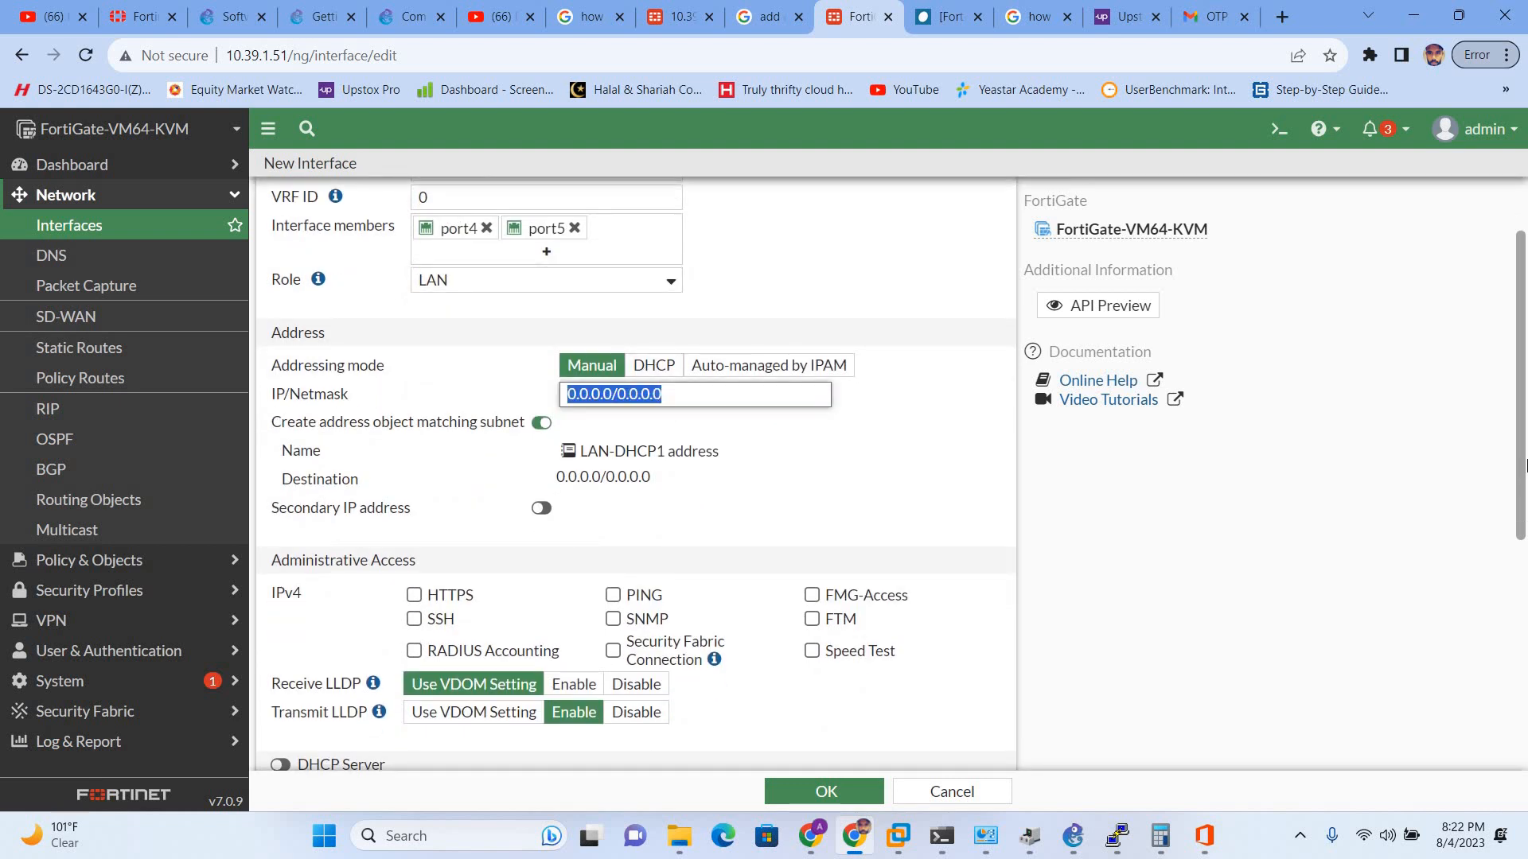
pyautogui.write('192.168.')
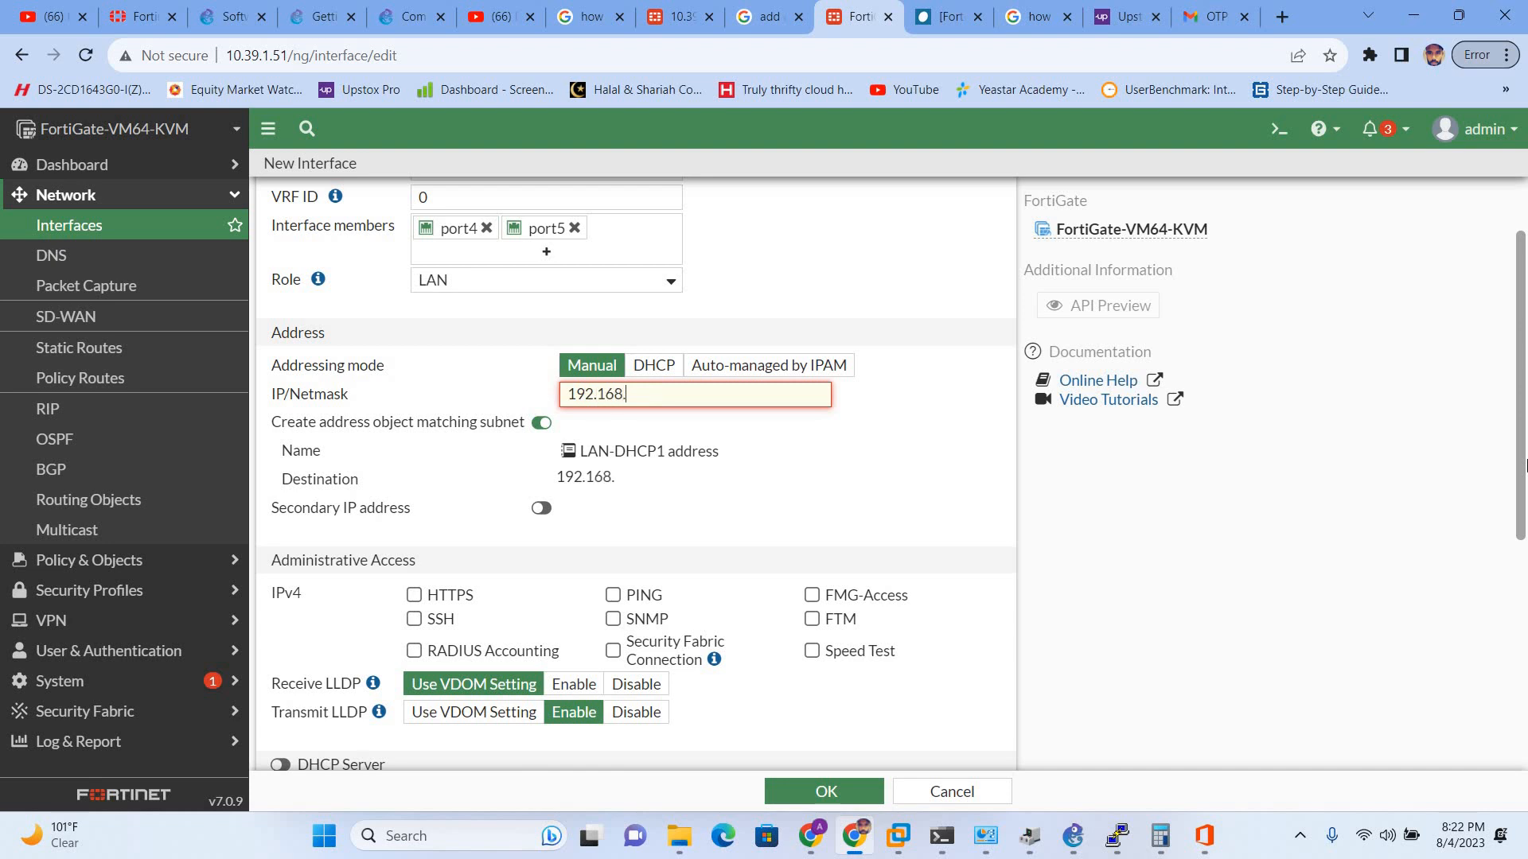
pyautogui.write('30.1/24')
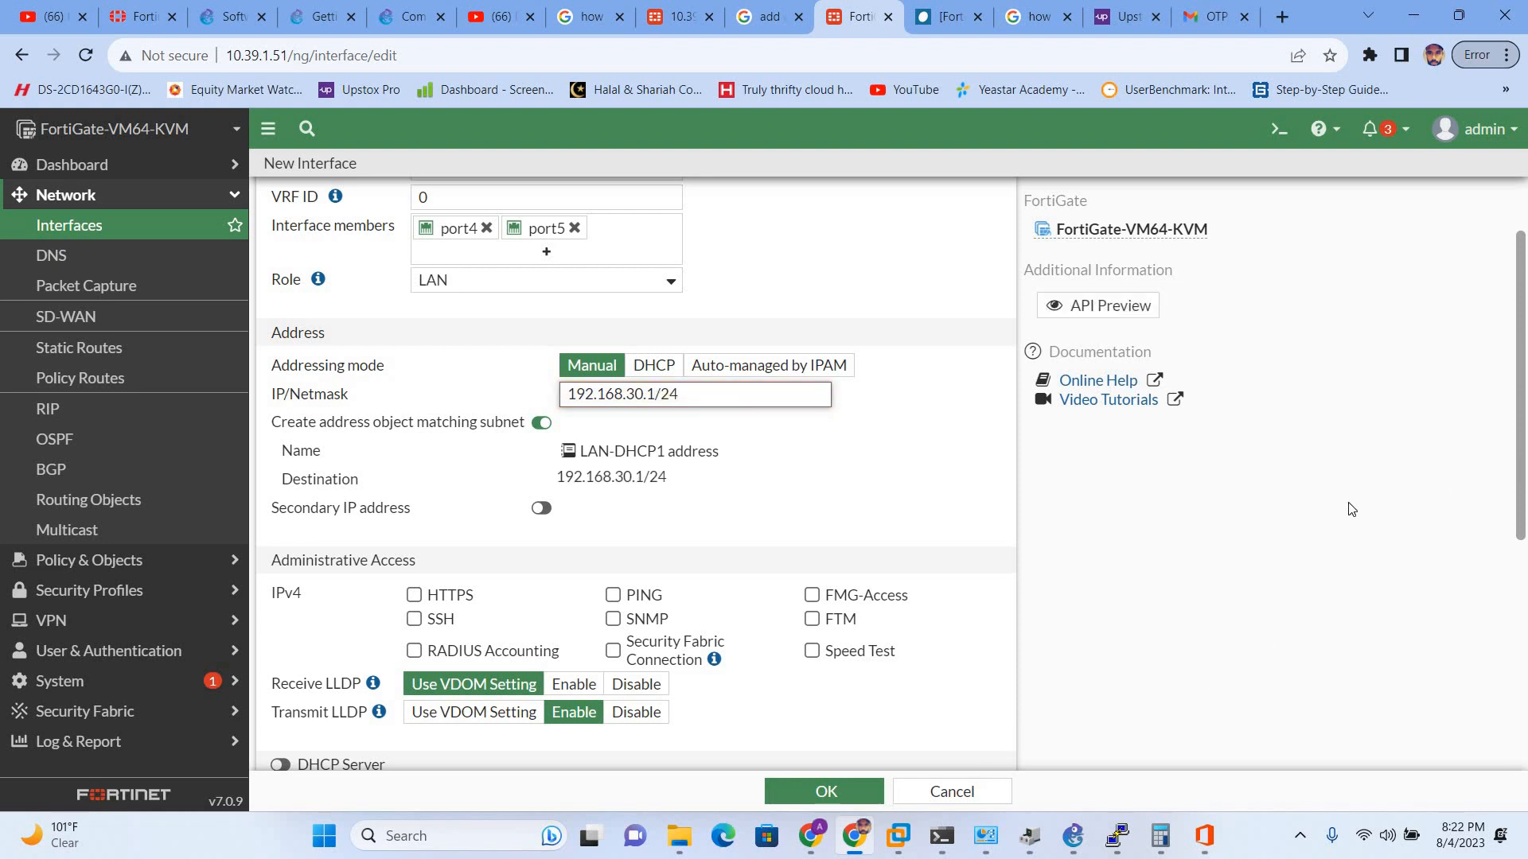
# - Enable HTTPS, PING, SSH and Speed Test administrative access
pyautogui.click(414, 596)
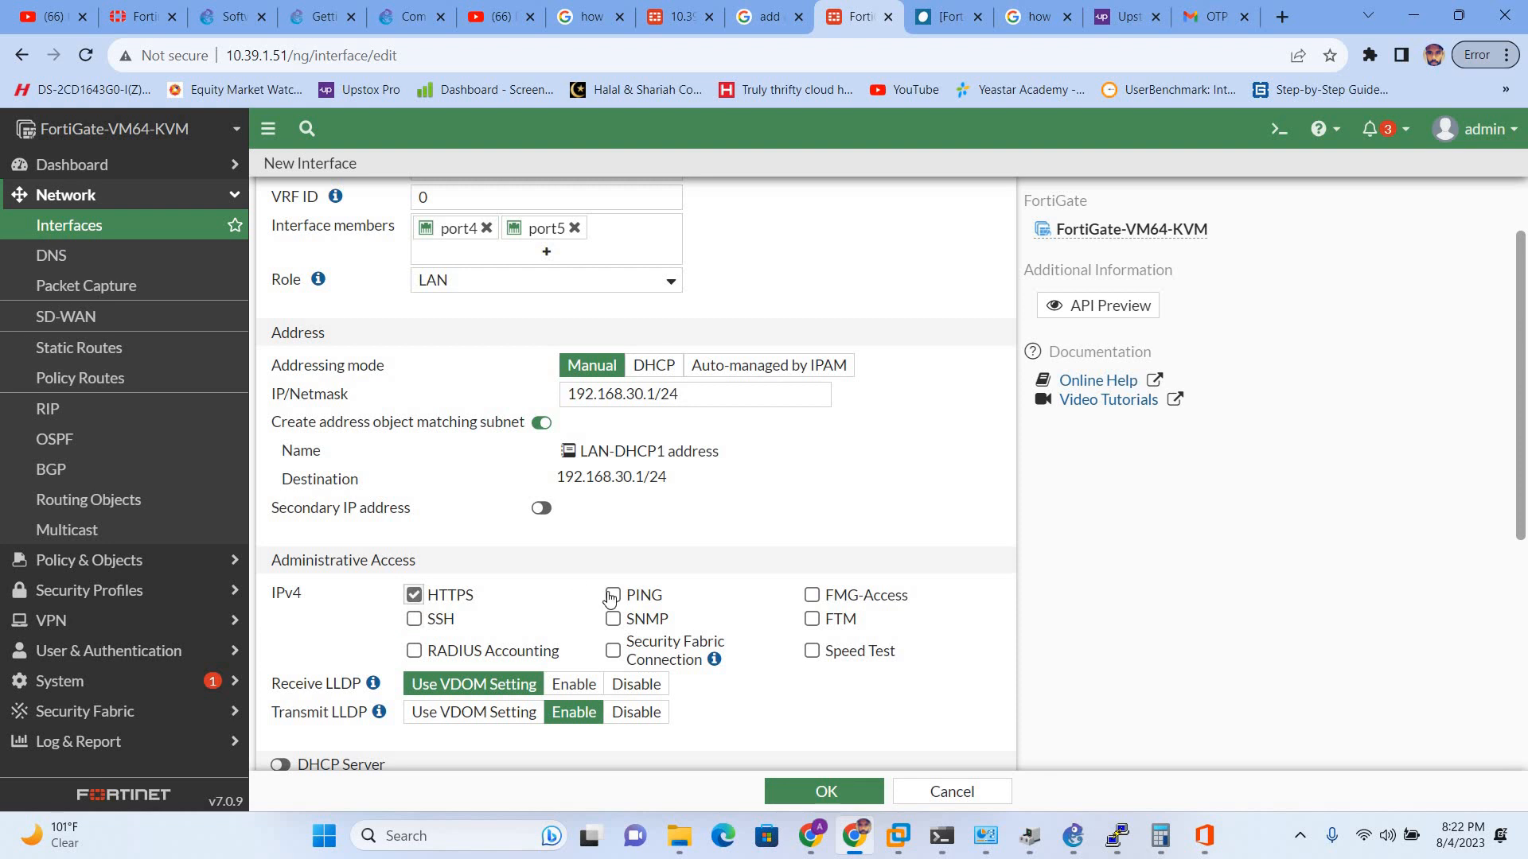
pyautogui.click(613, 595)
pyautogui.click(413, 620)
pyautogui.scroll(-1, 779, 605)
pyautogui.click(811, 551)
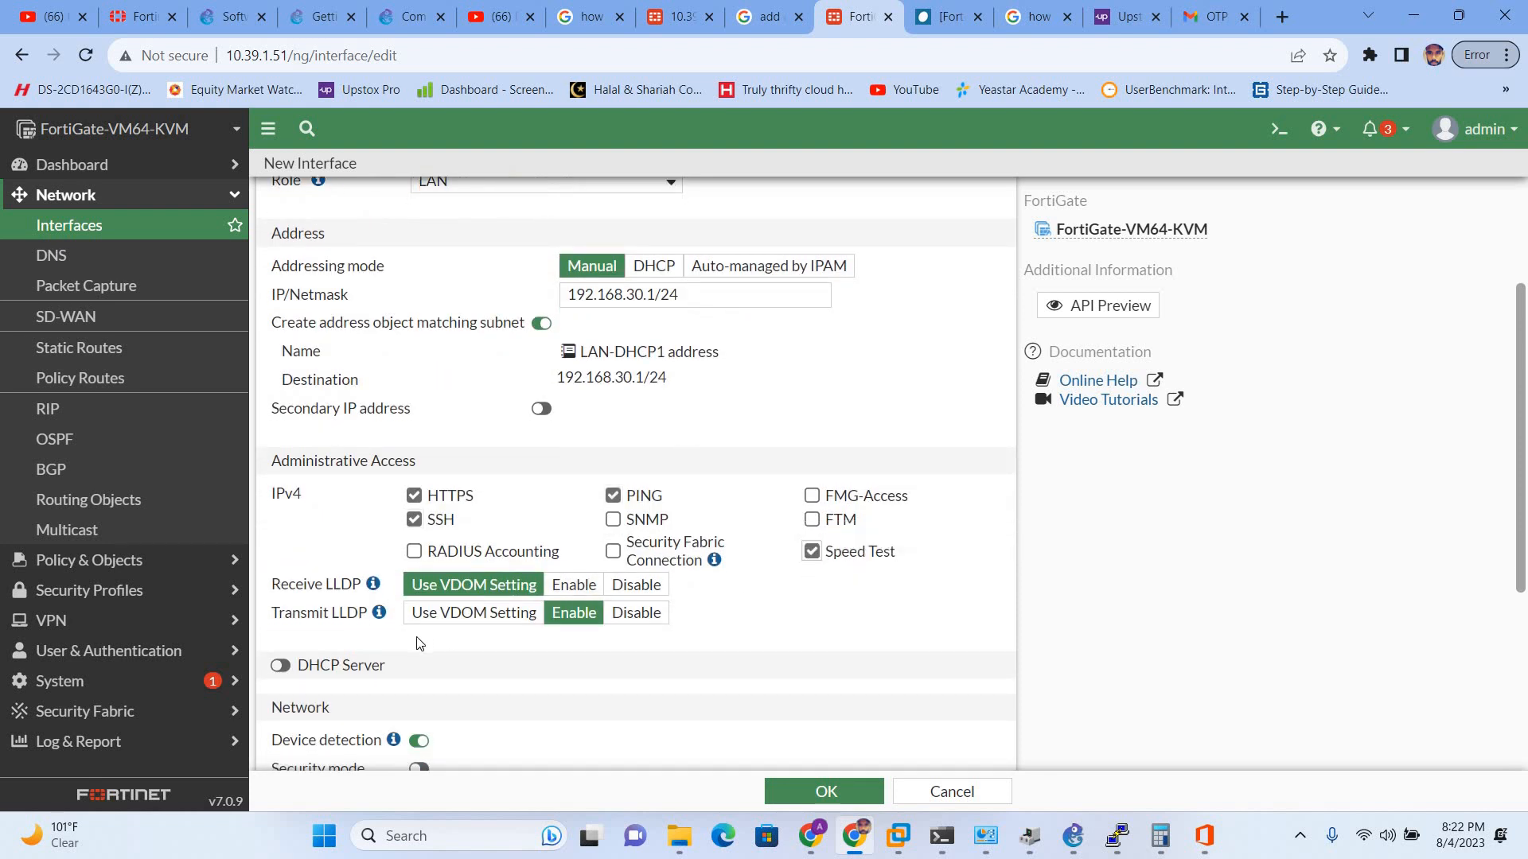
pyautogui.scroll(-1, 318, 597)
# - Enable the DHCP server with address range 192.168.30.25 to 192.168.30.30
pyautogui.click(280, 566)
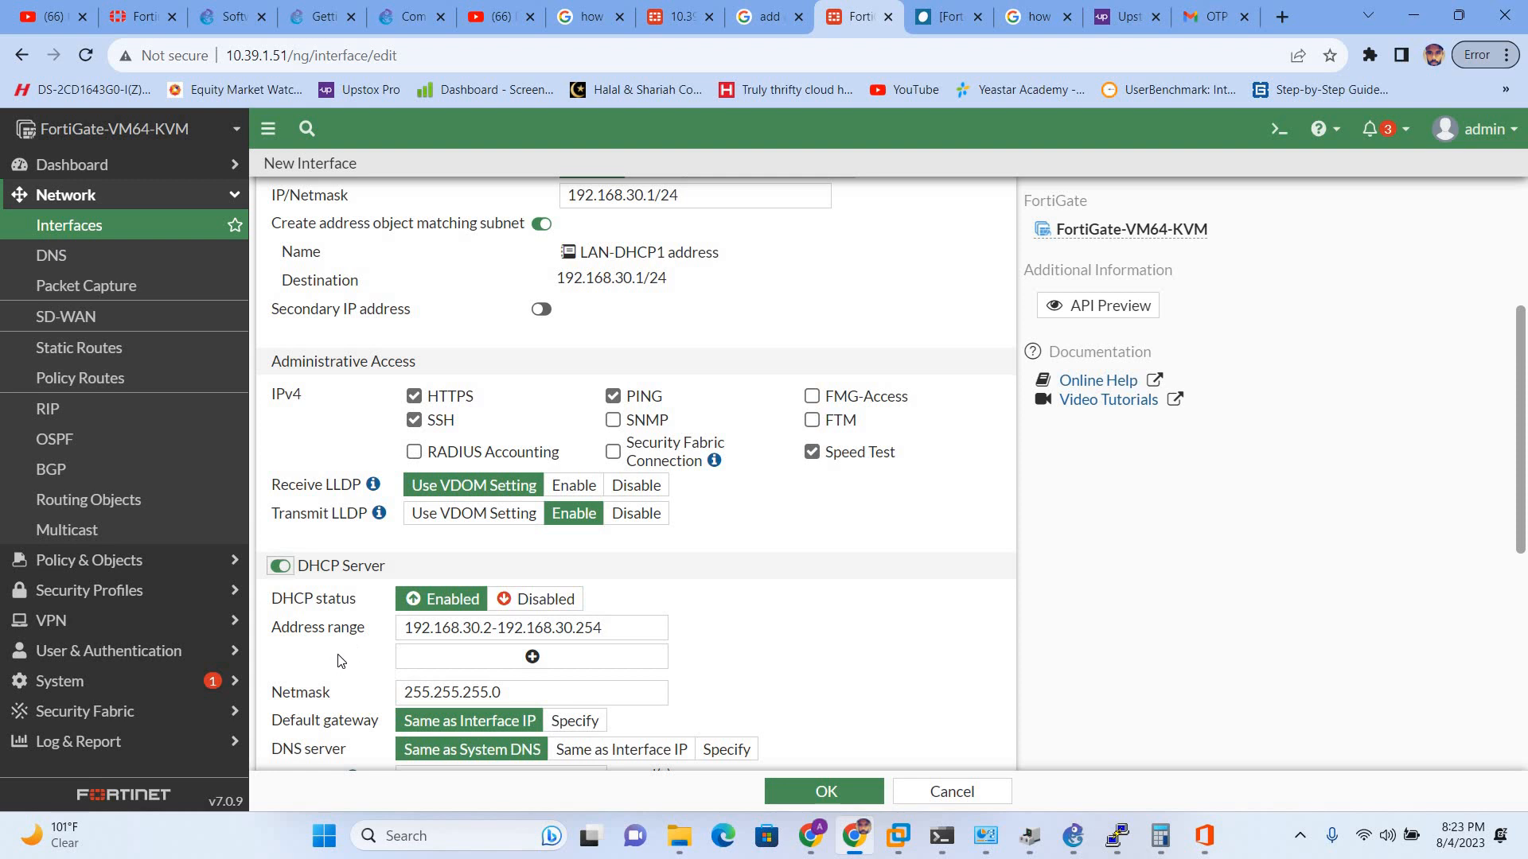
pyautogui.scroll(-1, 340, 661)
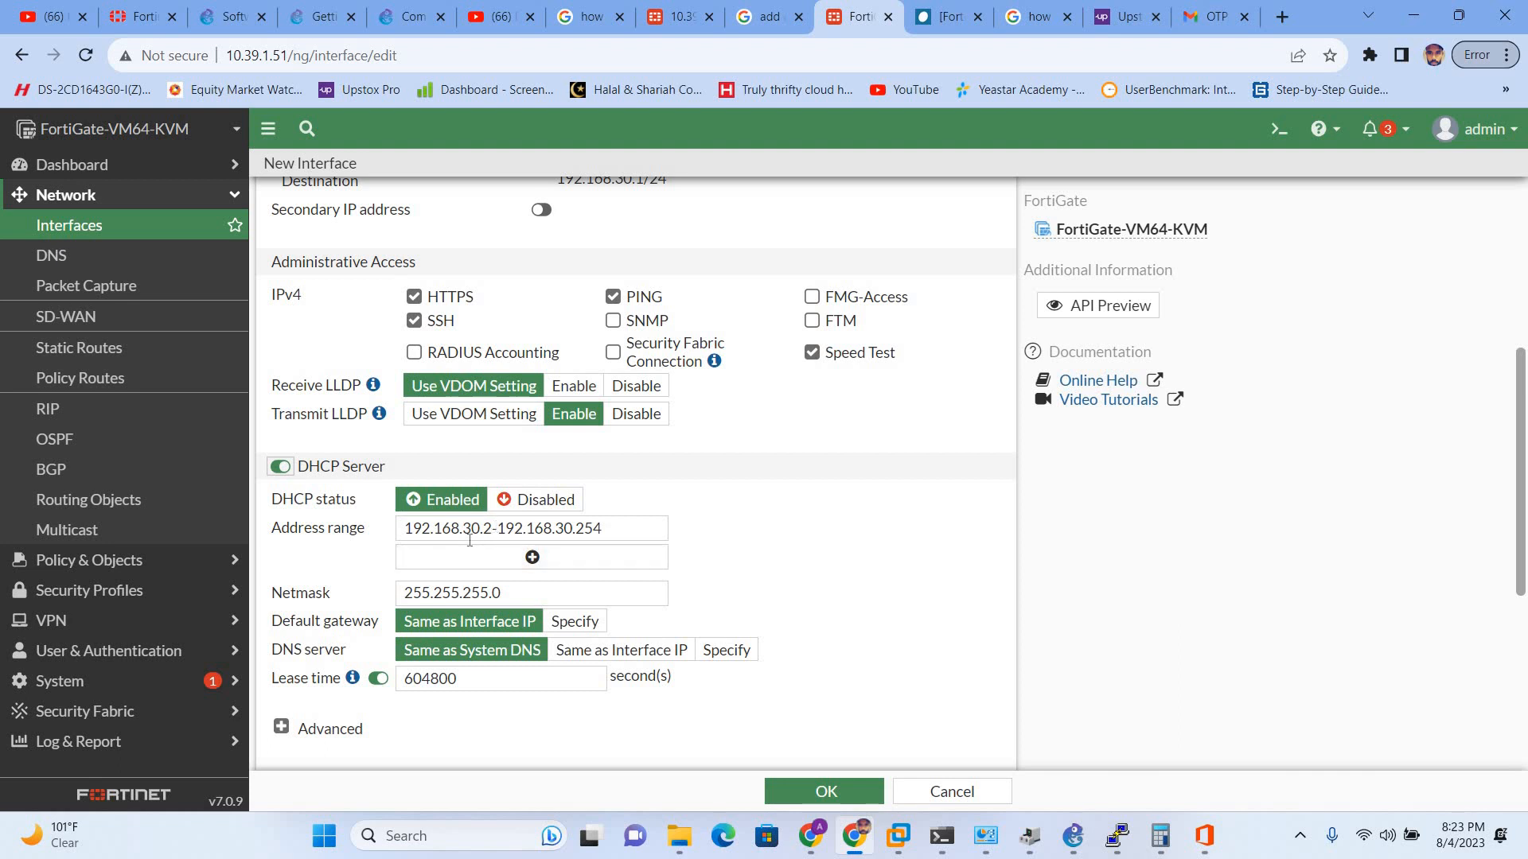
pyautogui.click(498, 533)
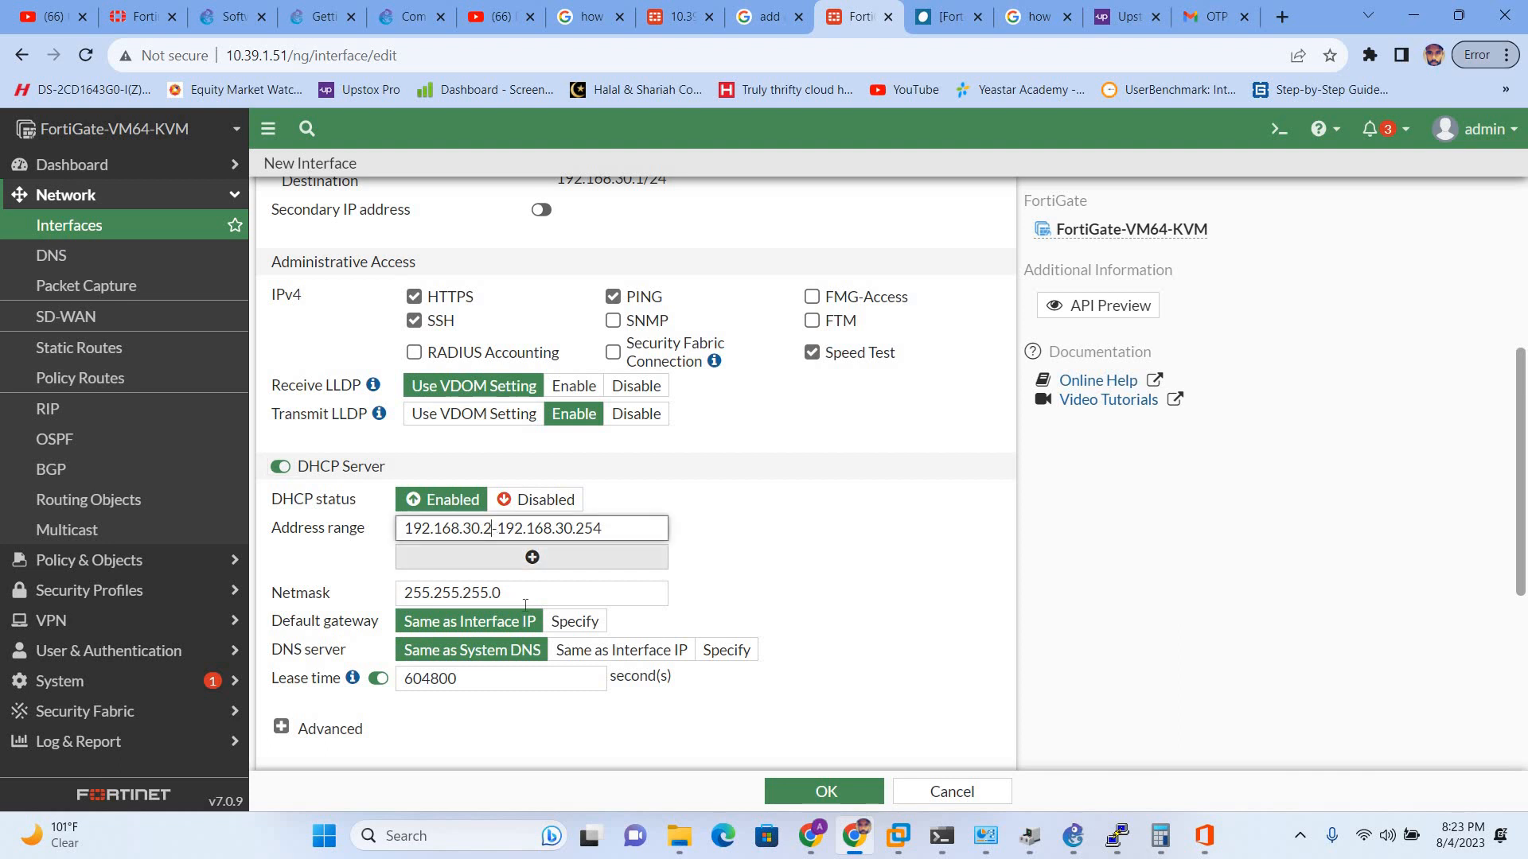
pyautogui.write('5')
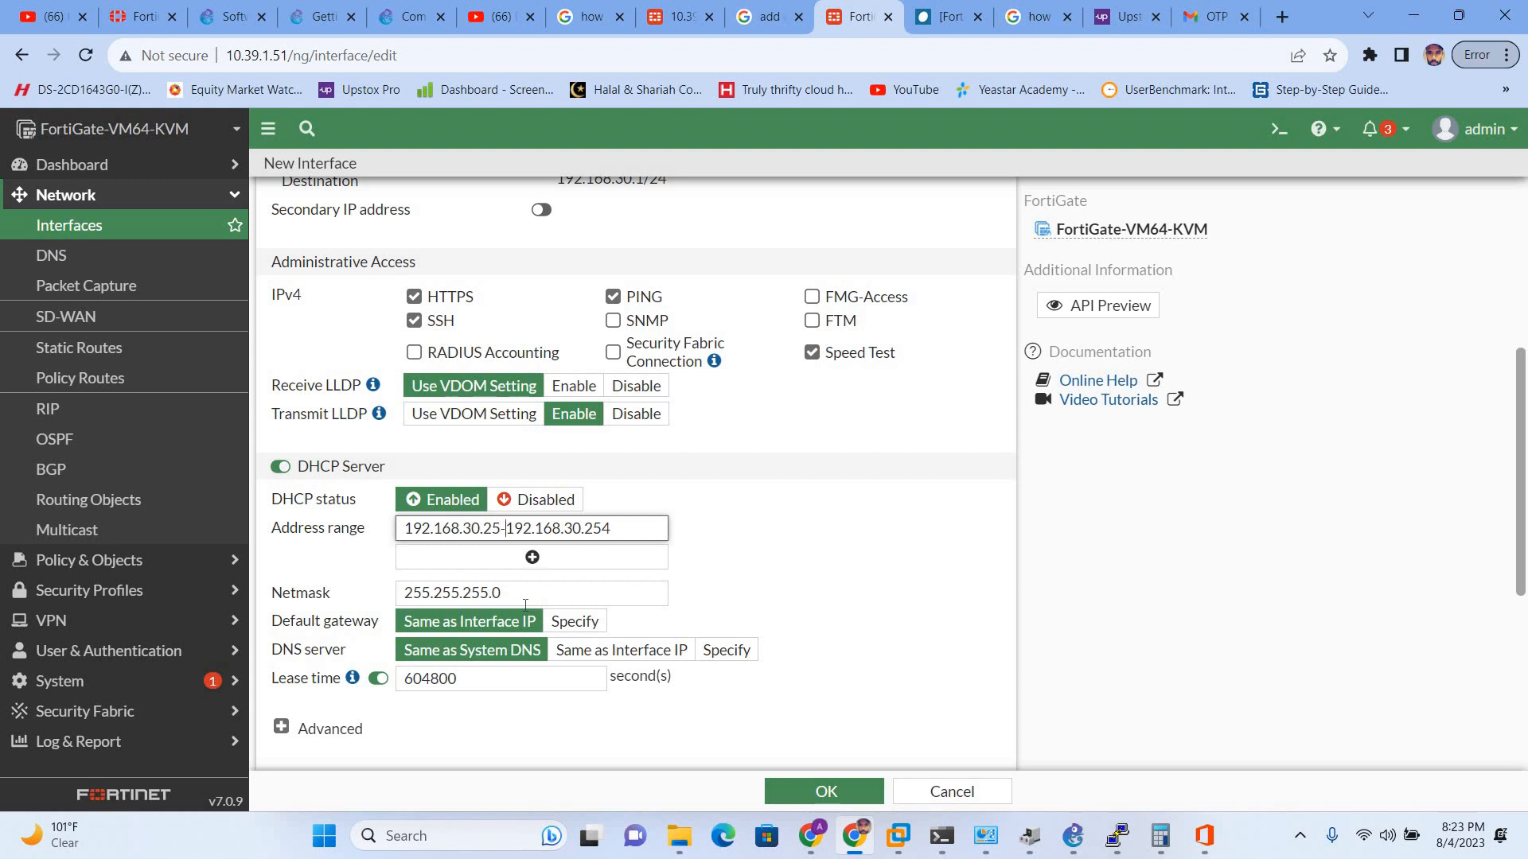
pyautogui.press('BackSpace')
pyautogui.press('BackSpace')
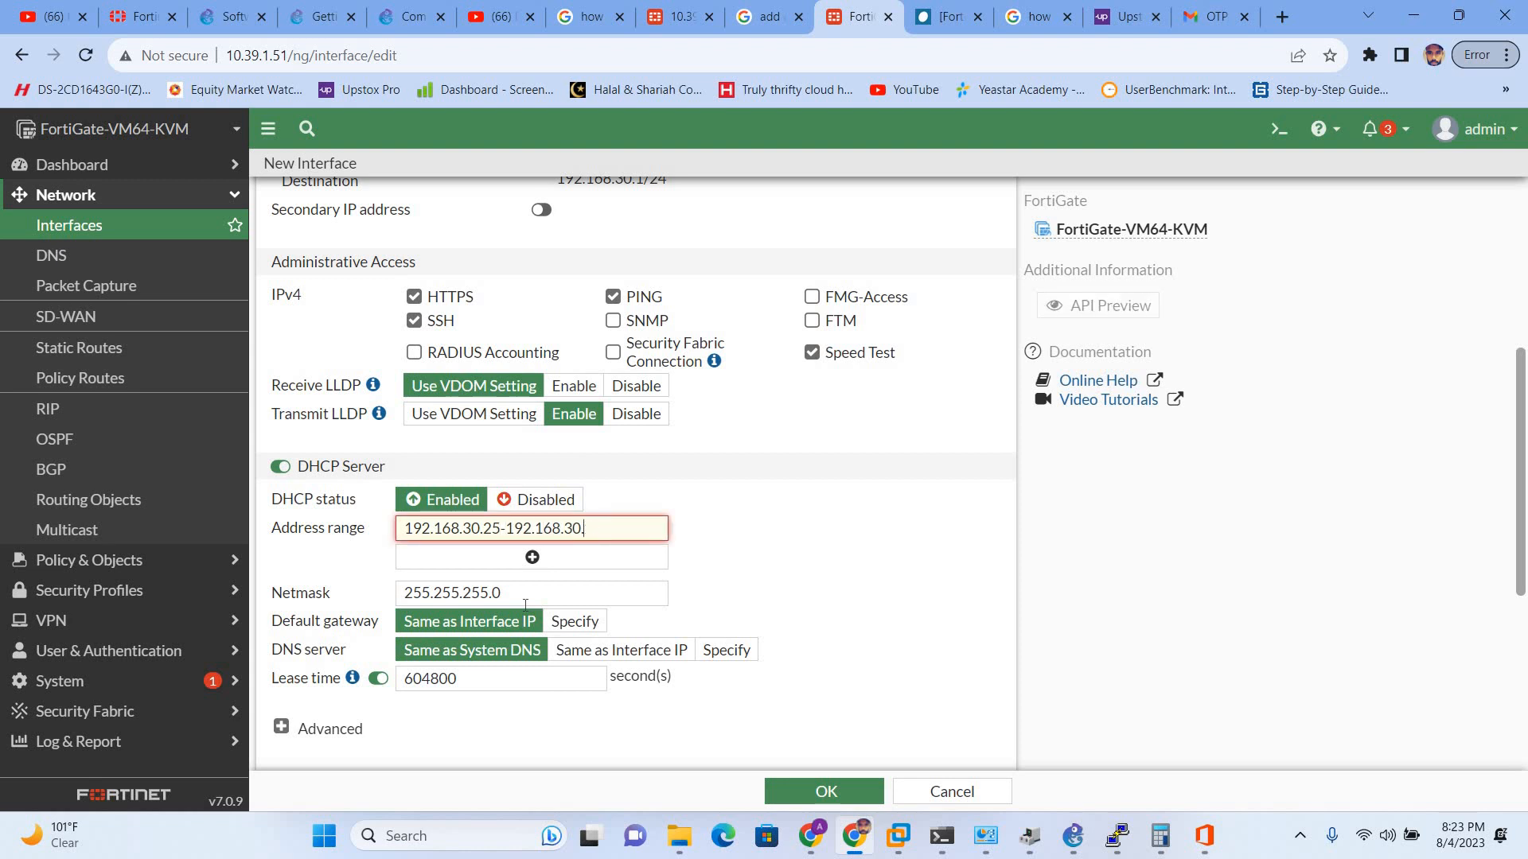
pyautogui.write('30')
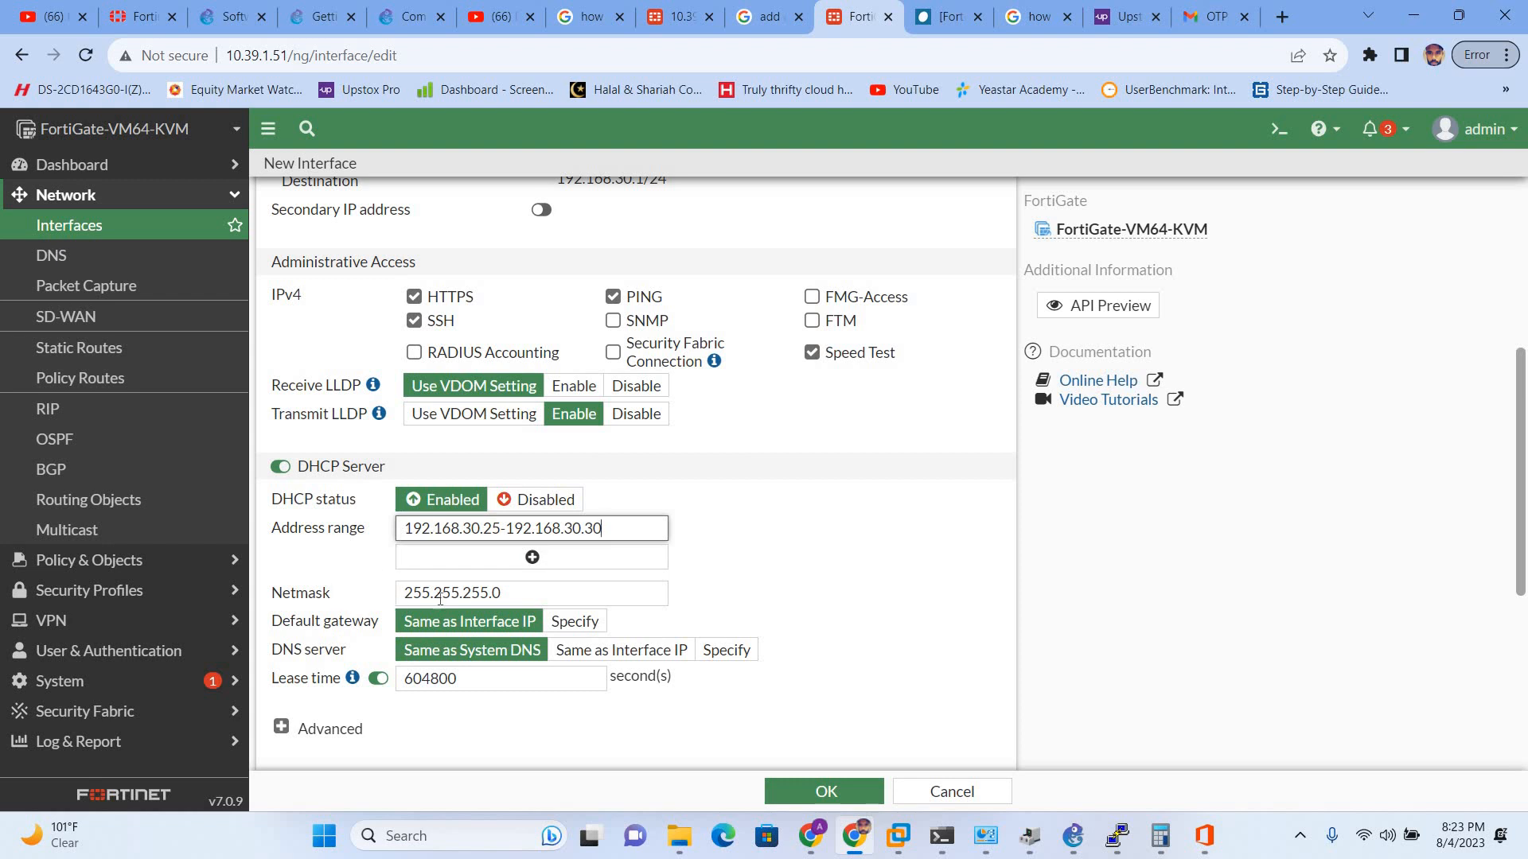
# - Expand the advanced DHCP settings and save the LAN-DHCP1 interface
pyautogui.scroll(-2, 332, 587)
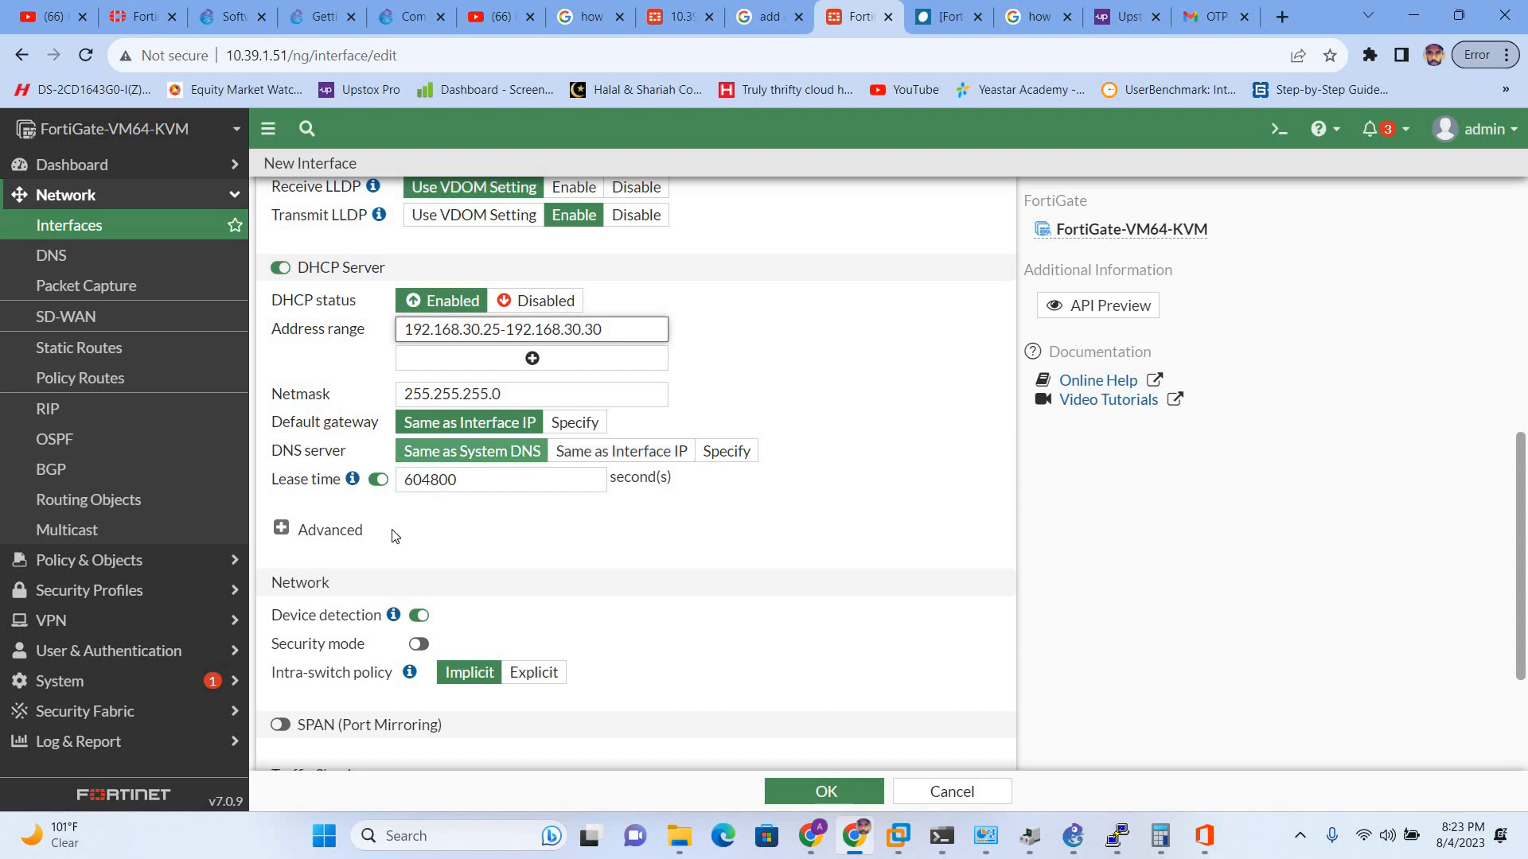
pyautogui.scroll(-3, 290, 564)
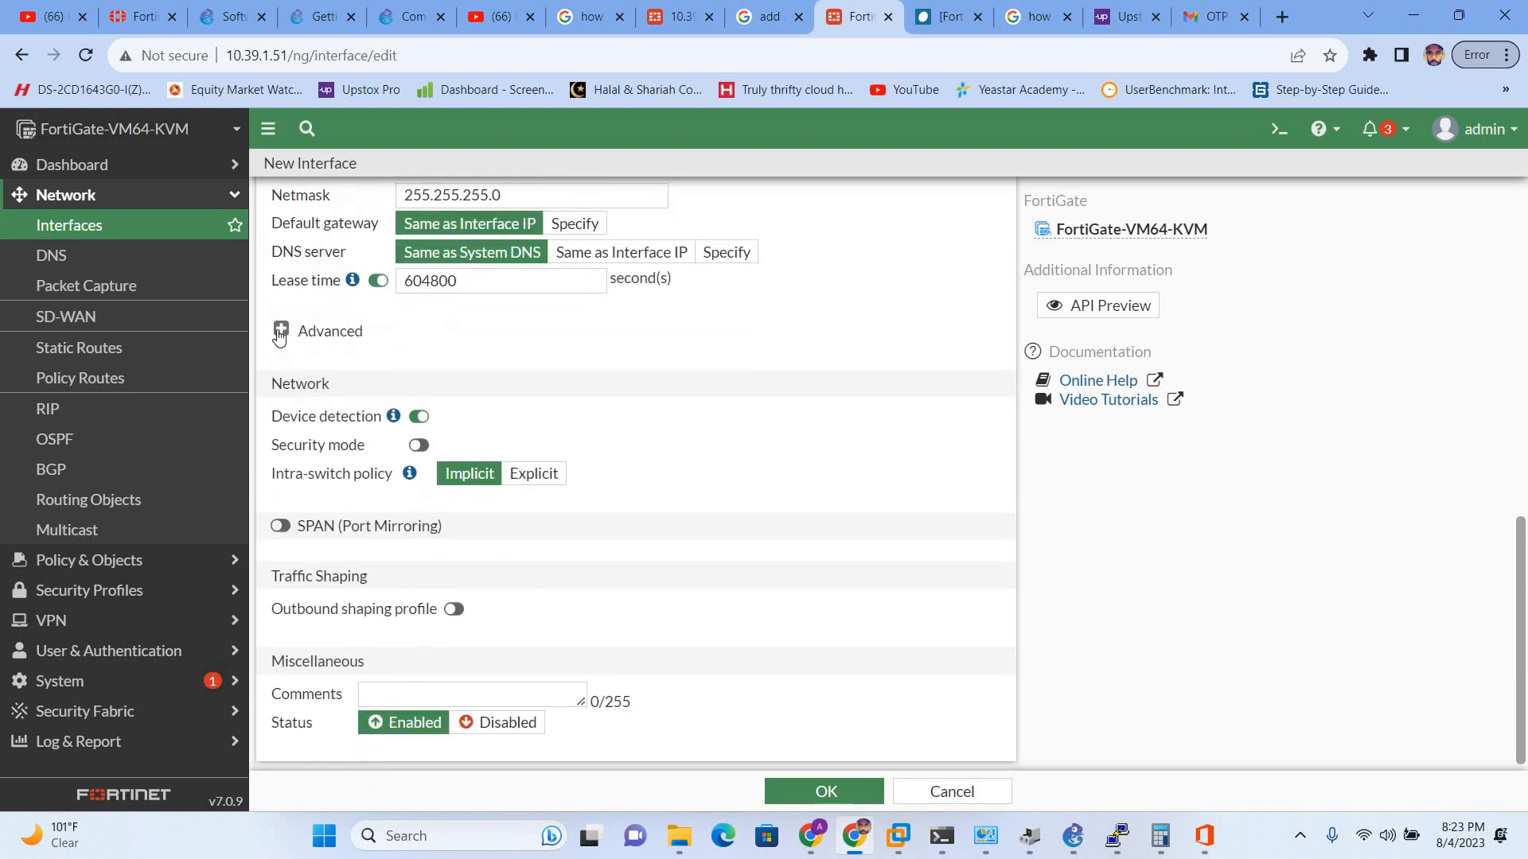
pyautogui.click(280, 330)
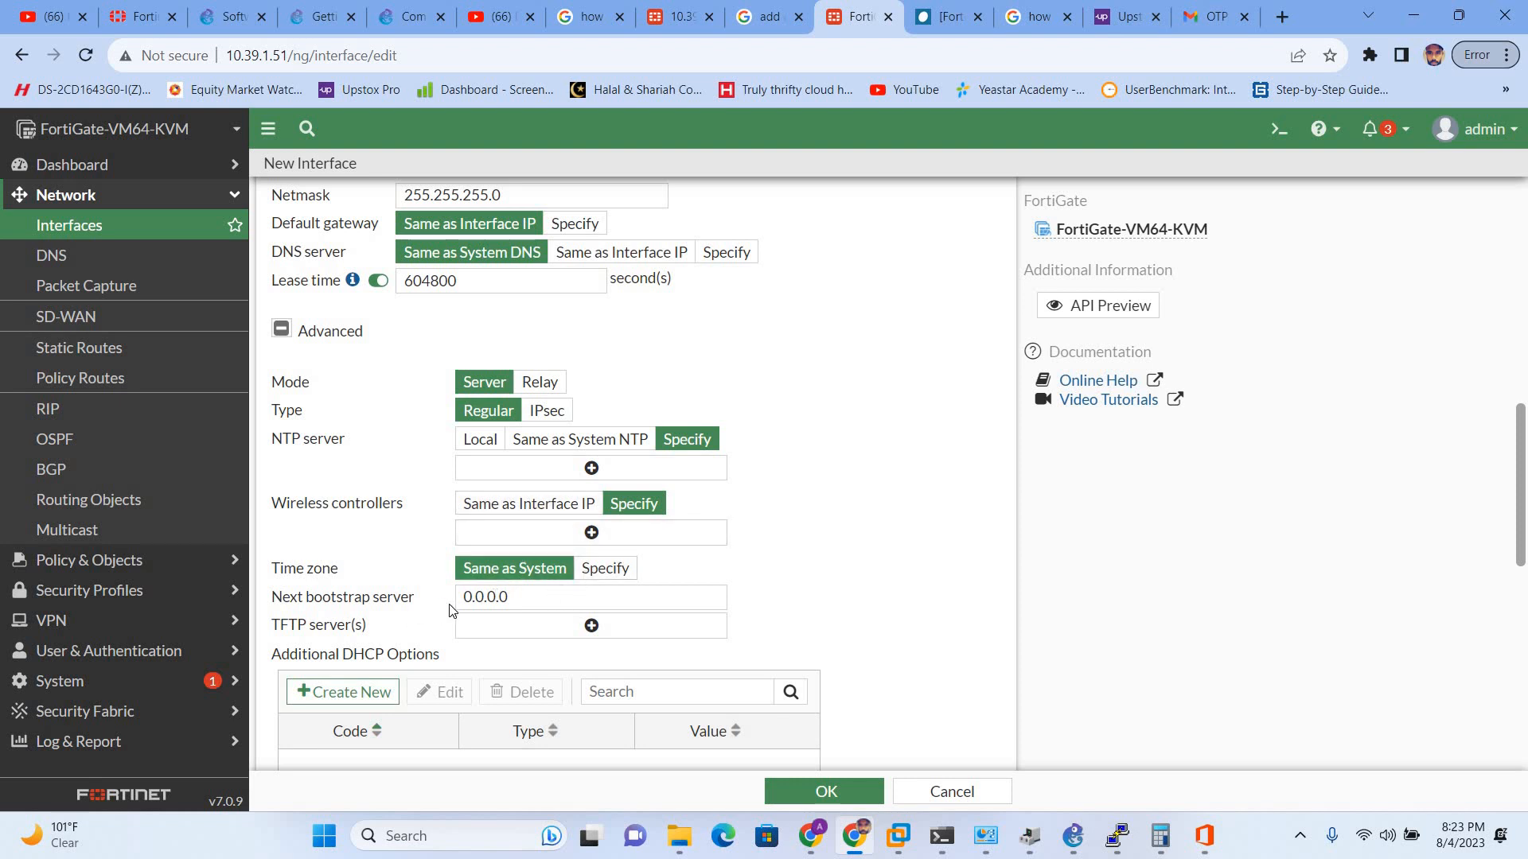
pyautogui.scroll(-1, 478, 471)
pyautogui.scroll(-4, 365, 560)
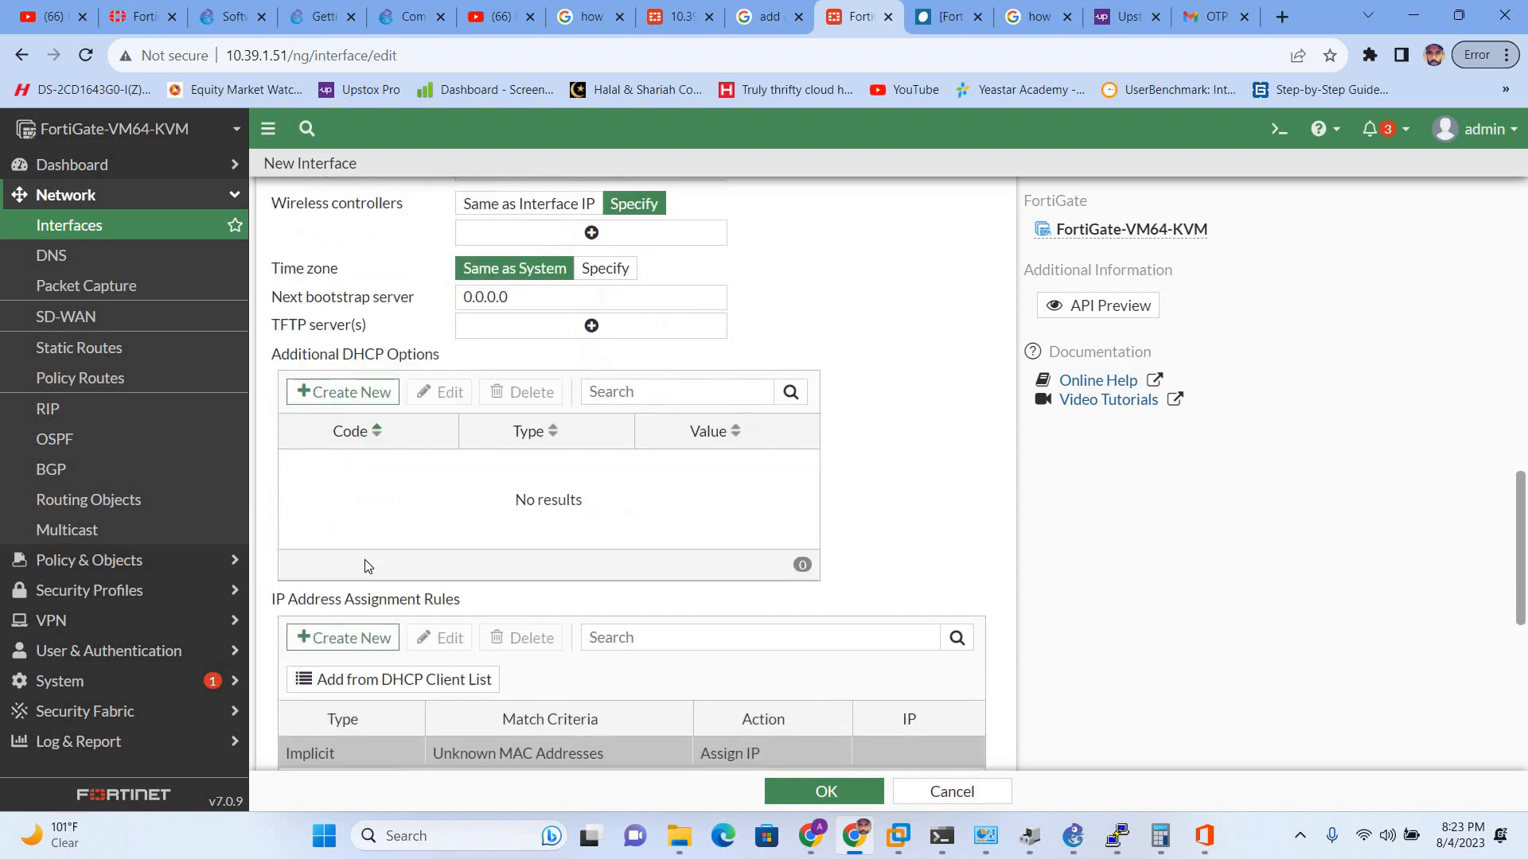
pyautogui.scroll(-4, 364, 560)
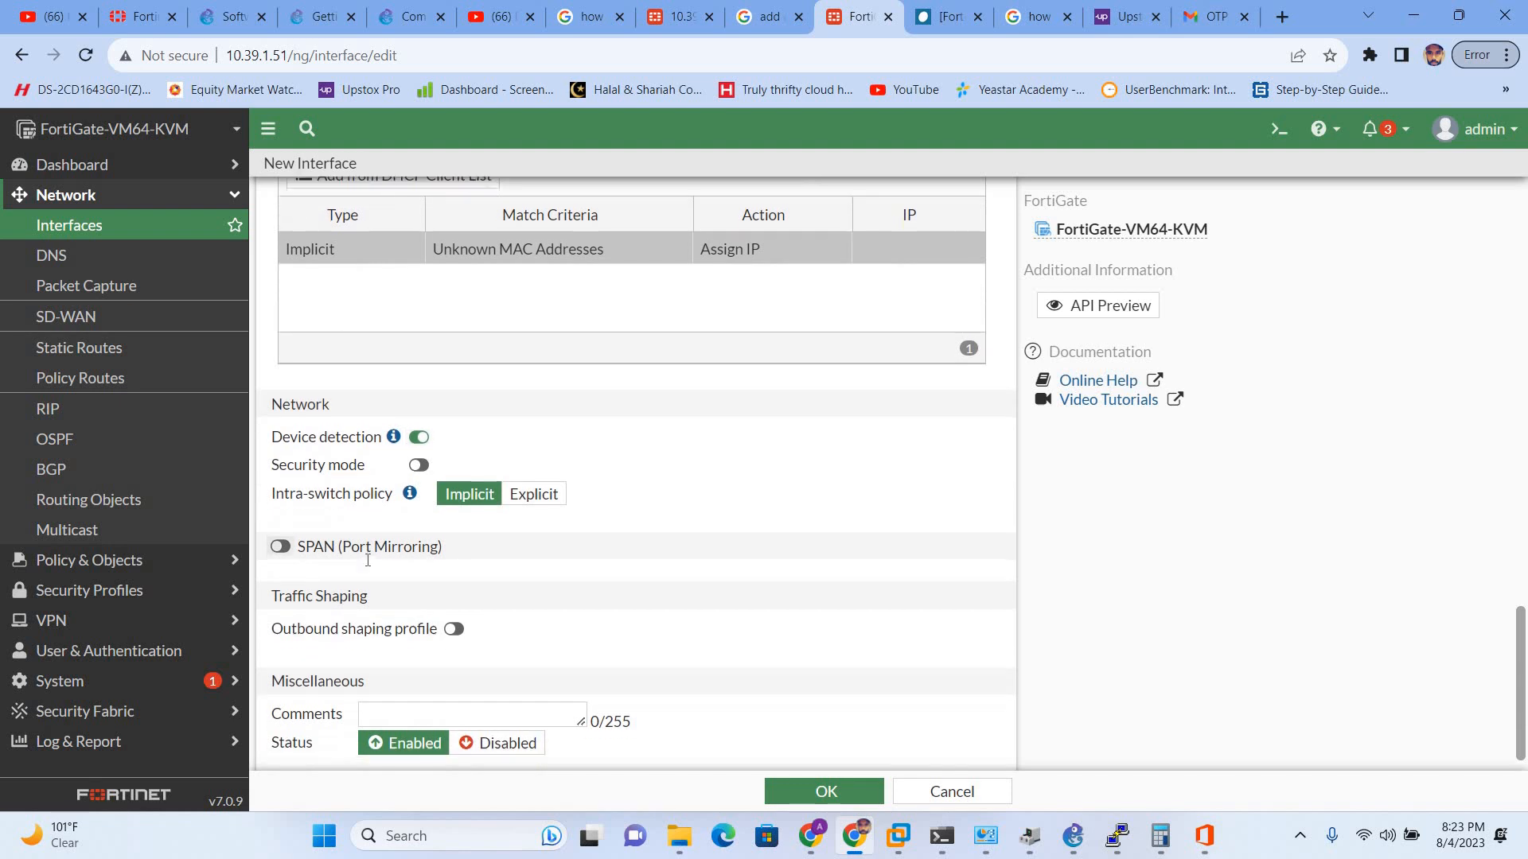
pyautogui.click(841, 793)
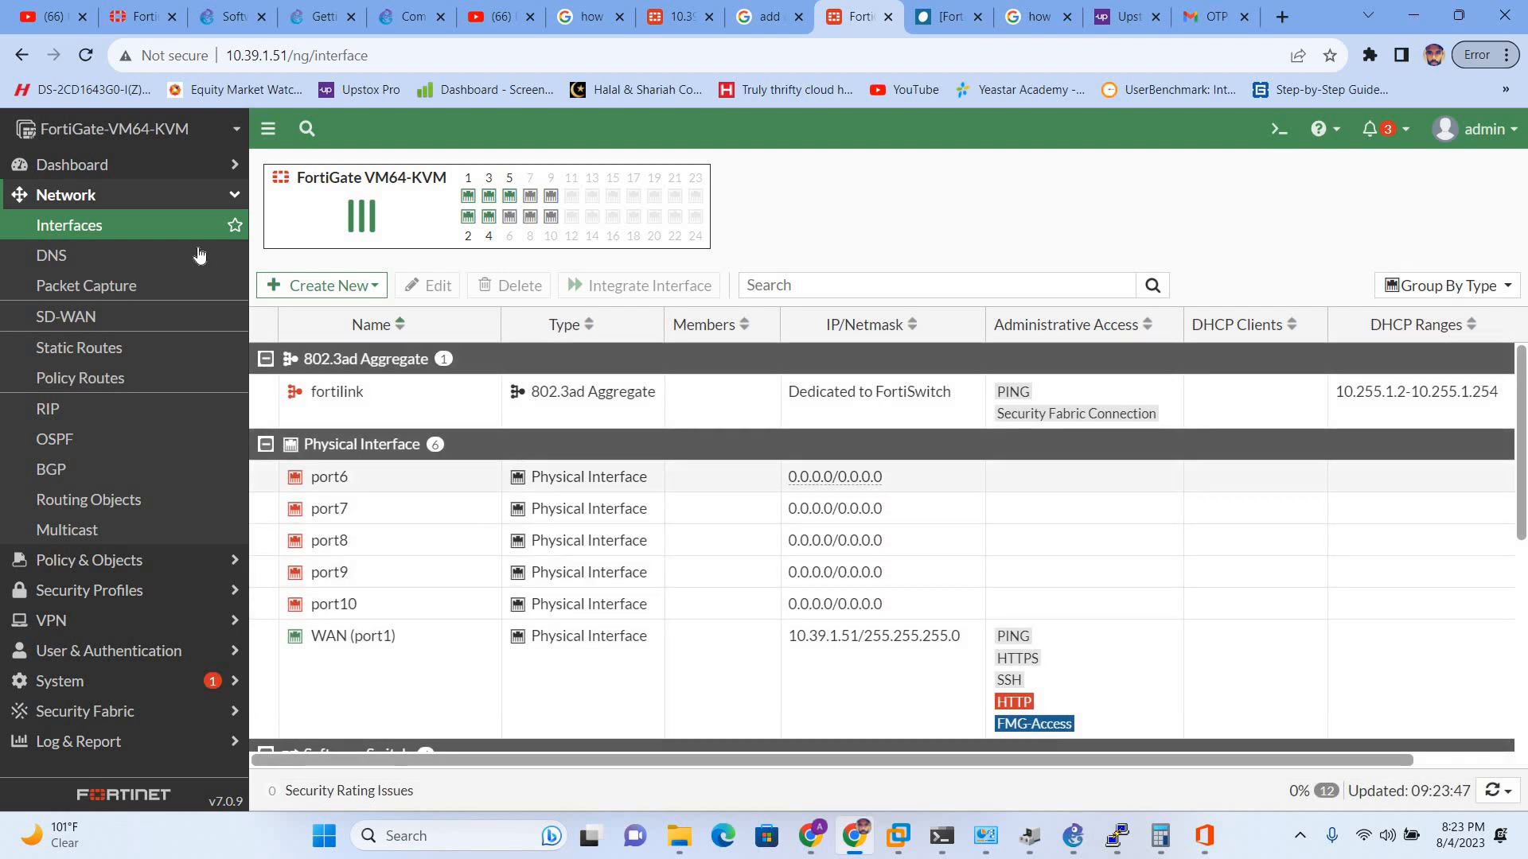
# - Review LAN-DHCP1 in the interfaces list, then begin a new entry under Firewall Policy
pyautogui.scroll(-3, 453, 654)
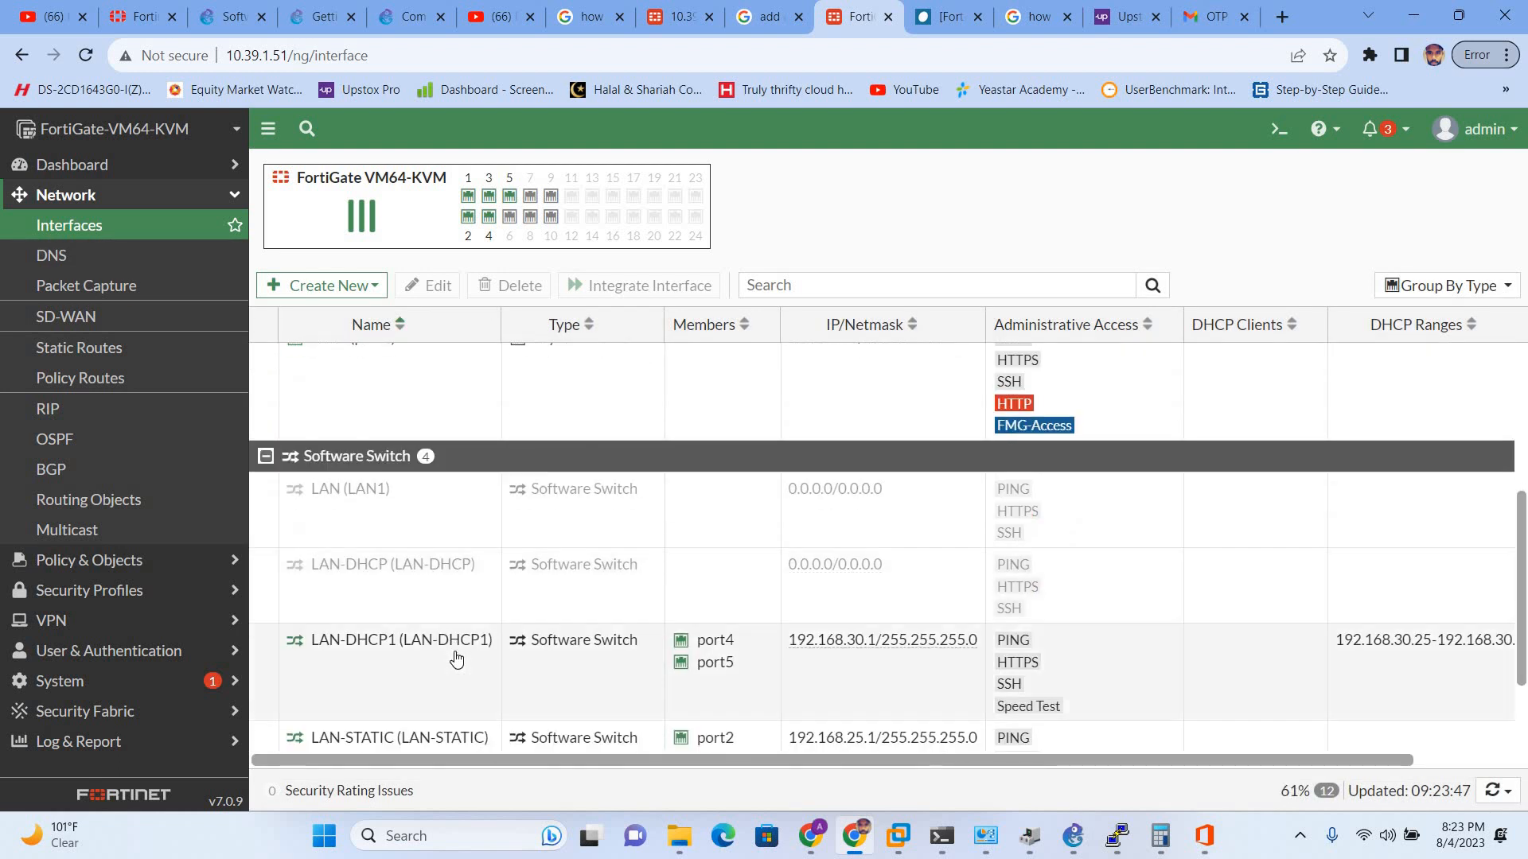
pyautogui.scroll(-2, 455, 658)
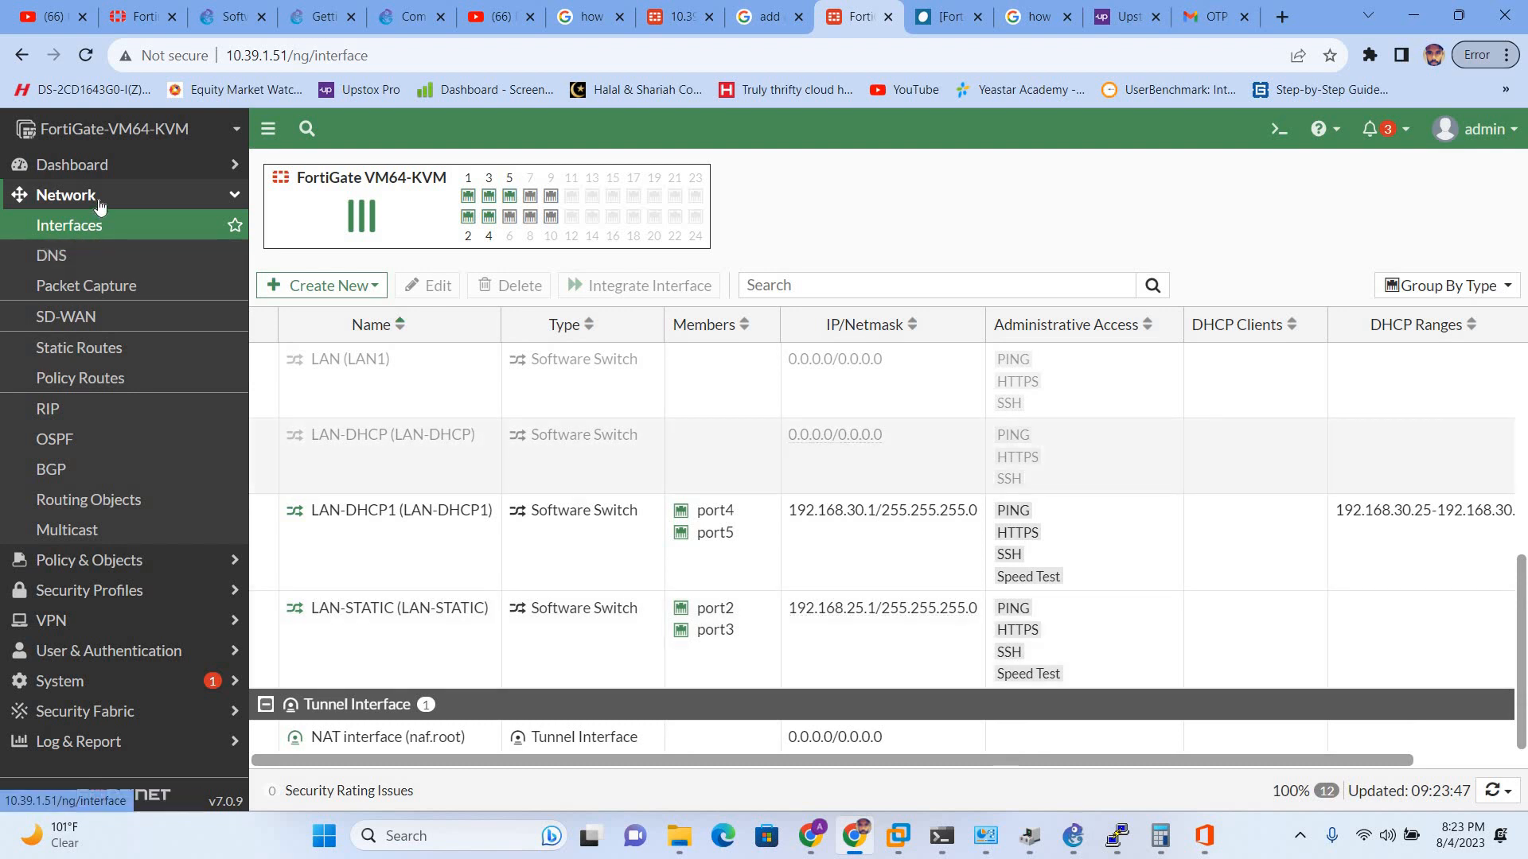
pyautogui.click(97, 196)
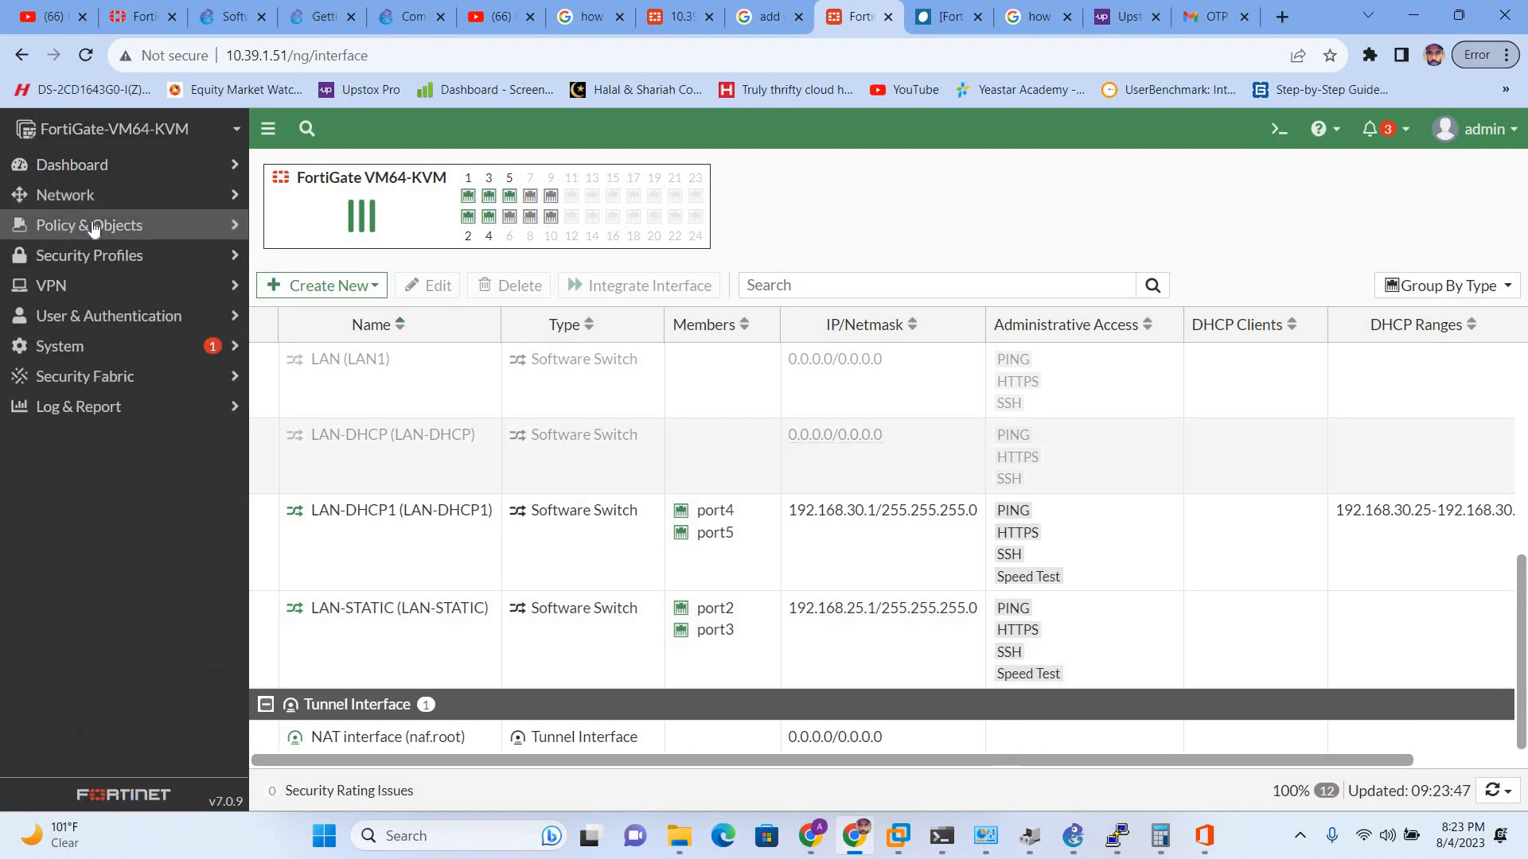
pyautogui.click(93, 228)
pyautogui.click(99, 256)
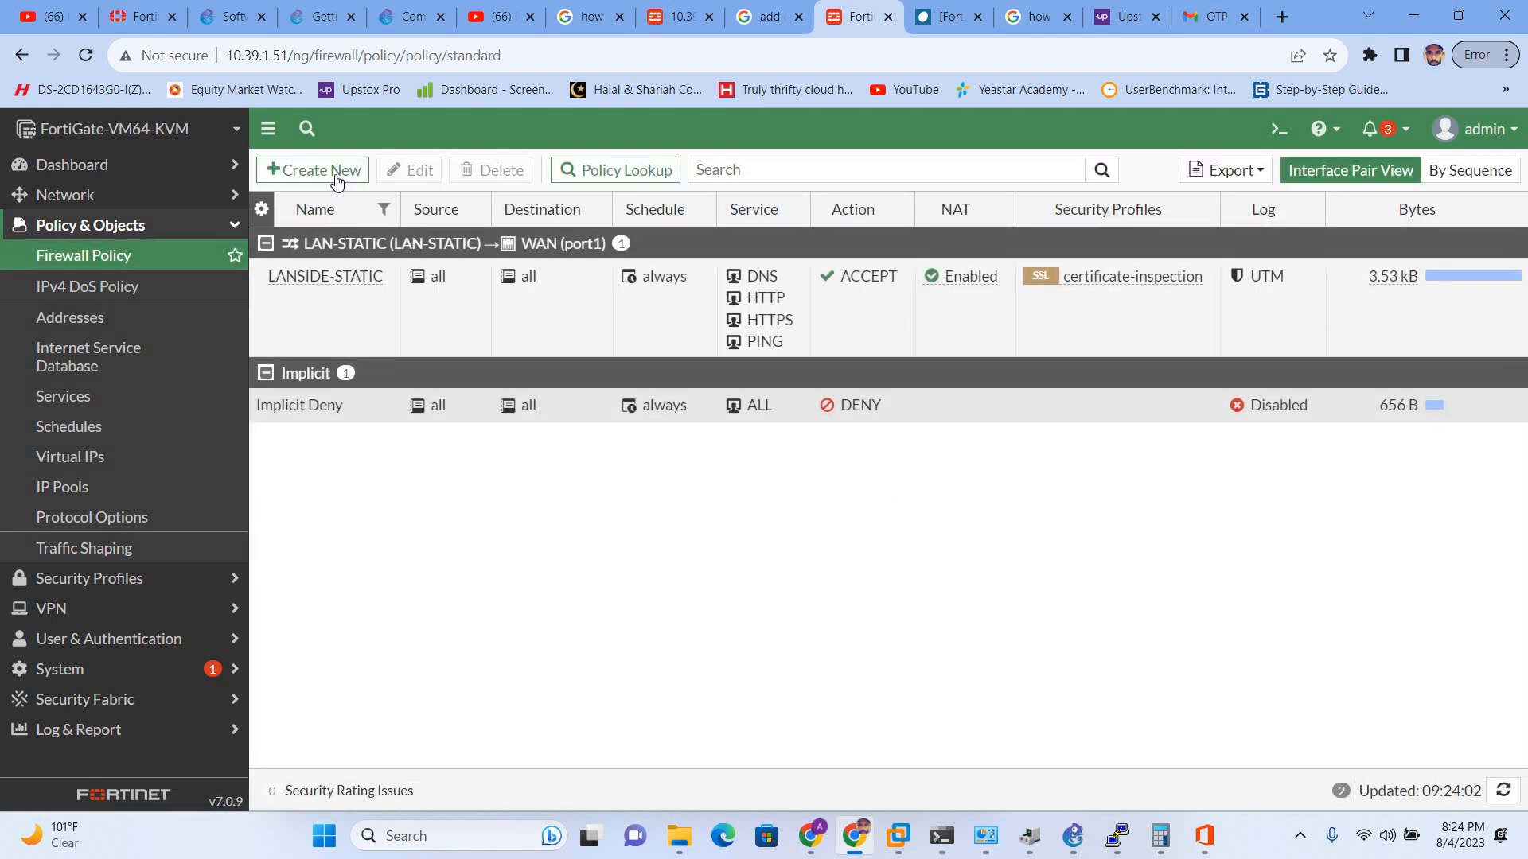
pyautogui.click(337, 181)
# - Name the policy LAN-DHCP1, from LAN-DHCP1 to WAN (port1), with all source and destination addresses
pyautogui.click(456, 228)
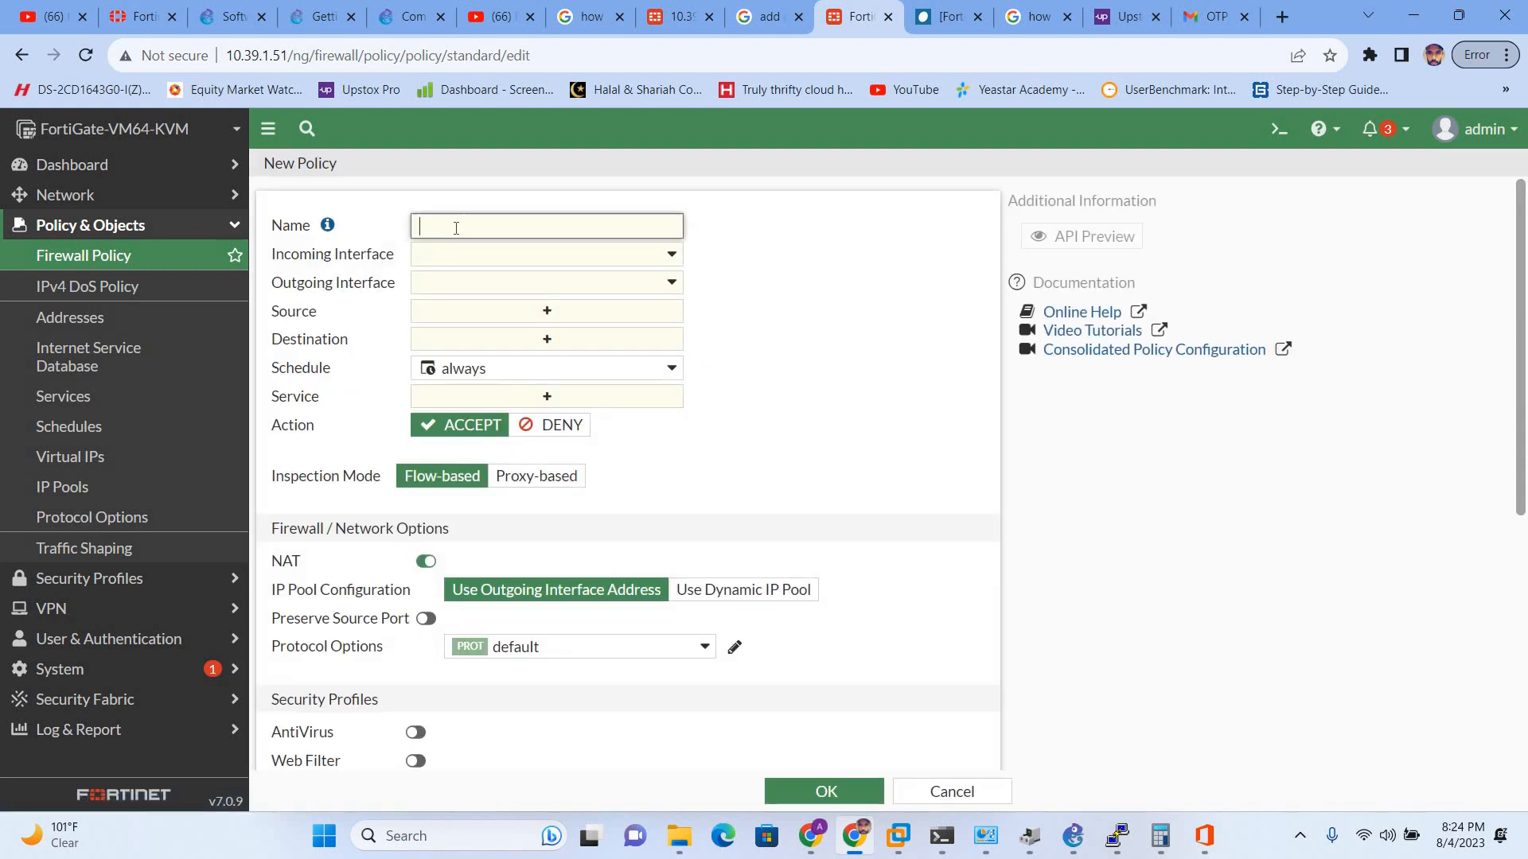
pyautogui.write('LAN-DHCP1')
pyautogui.click(460, 261)
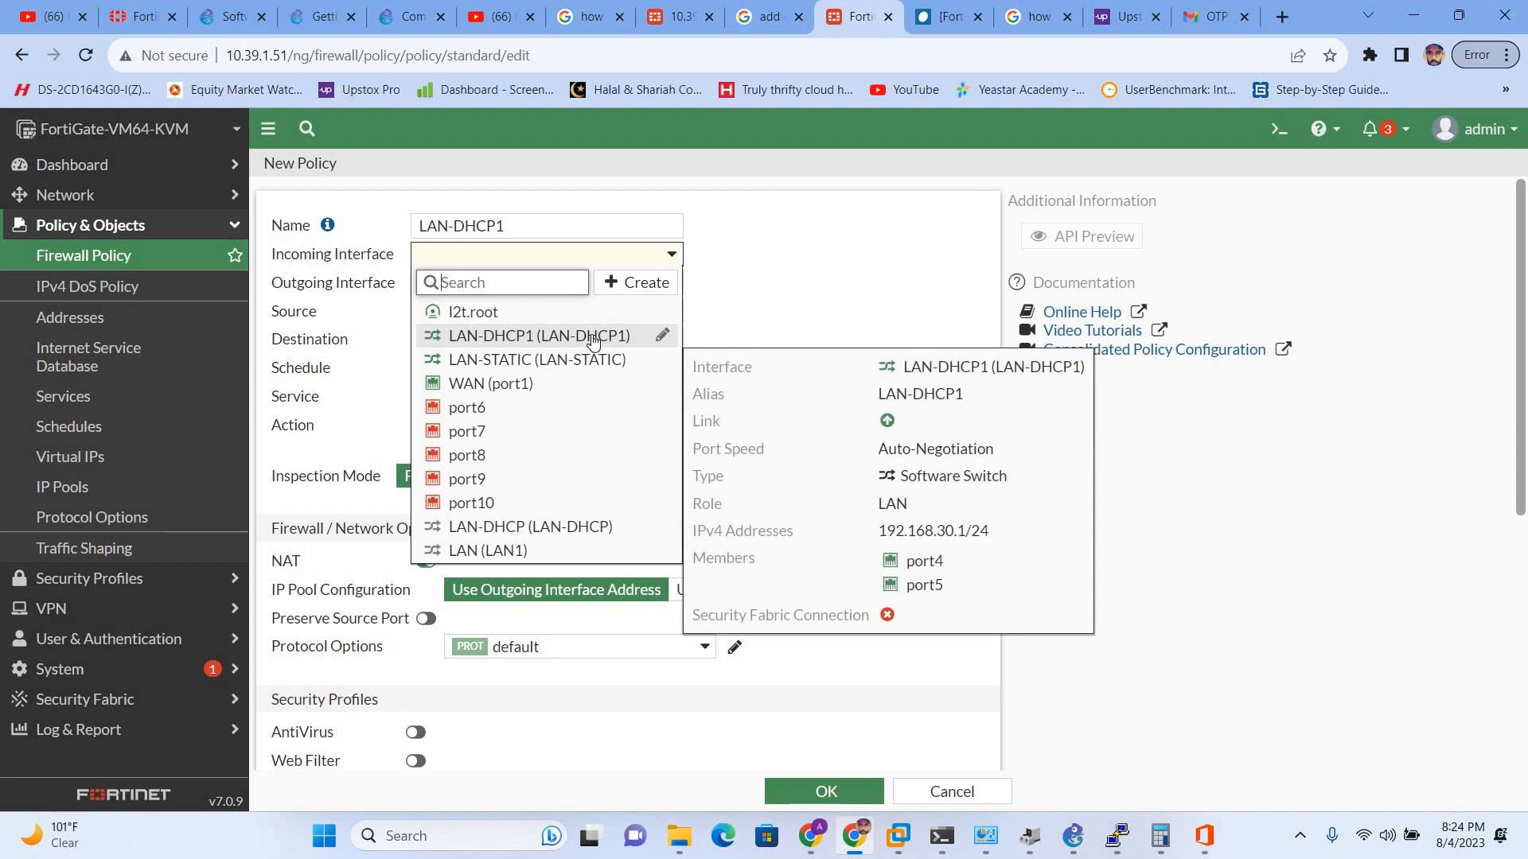
pyautogui.click(545, 339)
pyautogui.click(550, 294)
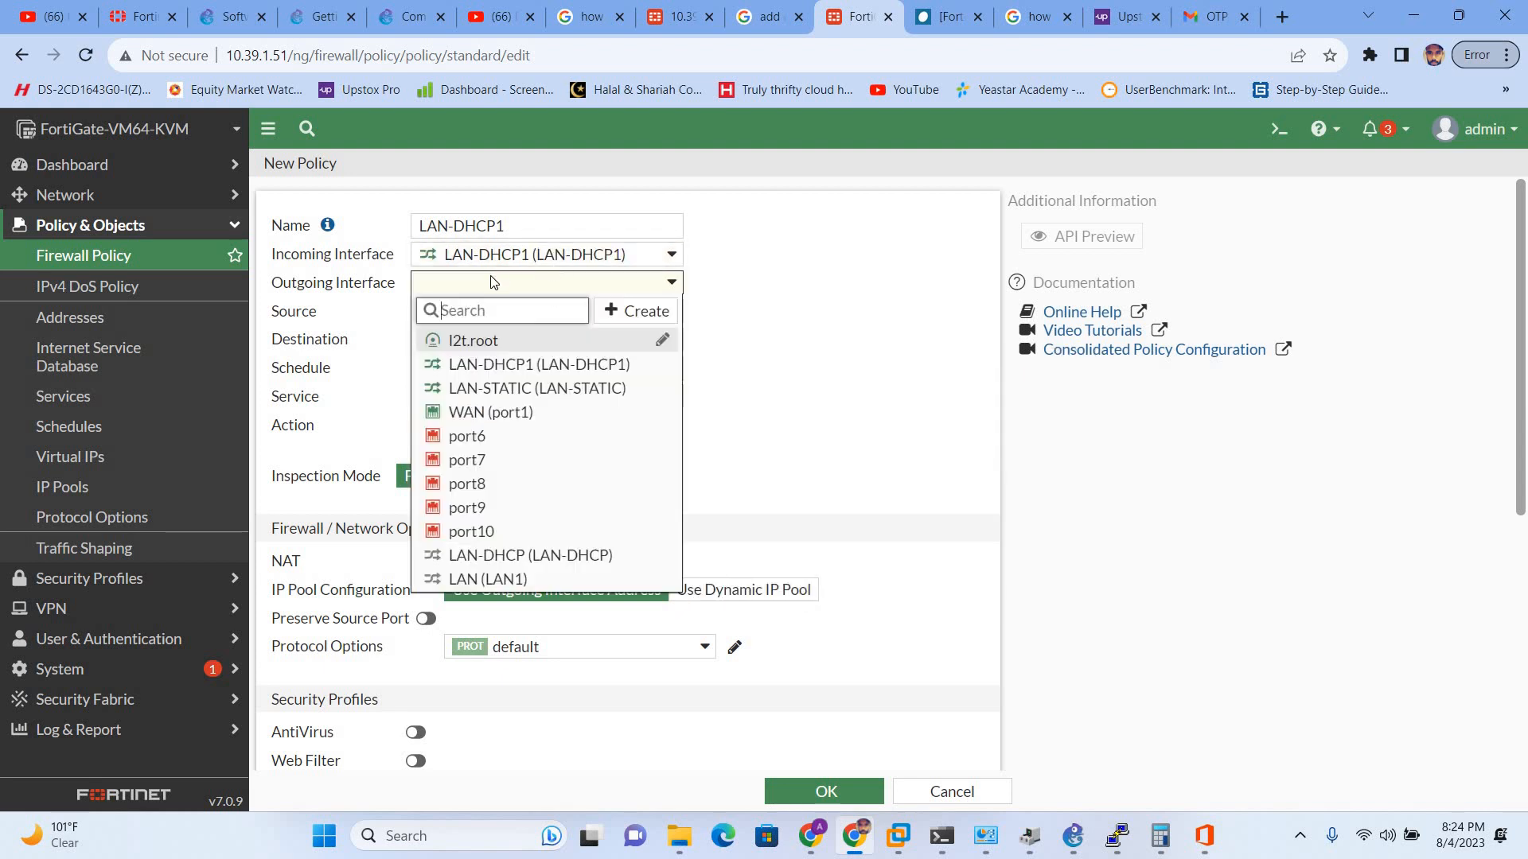
pyautogui.click(472, 413)
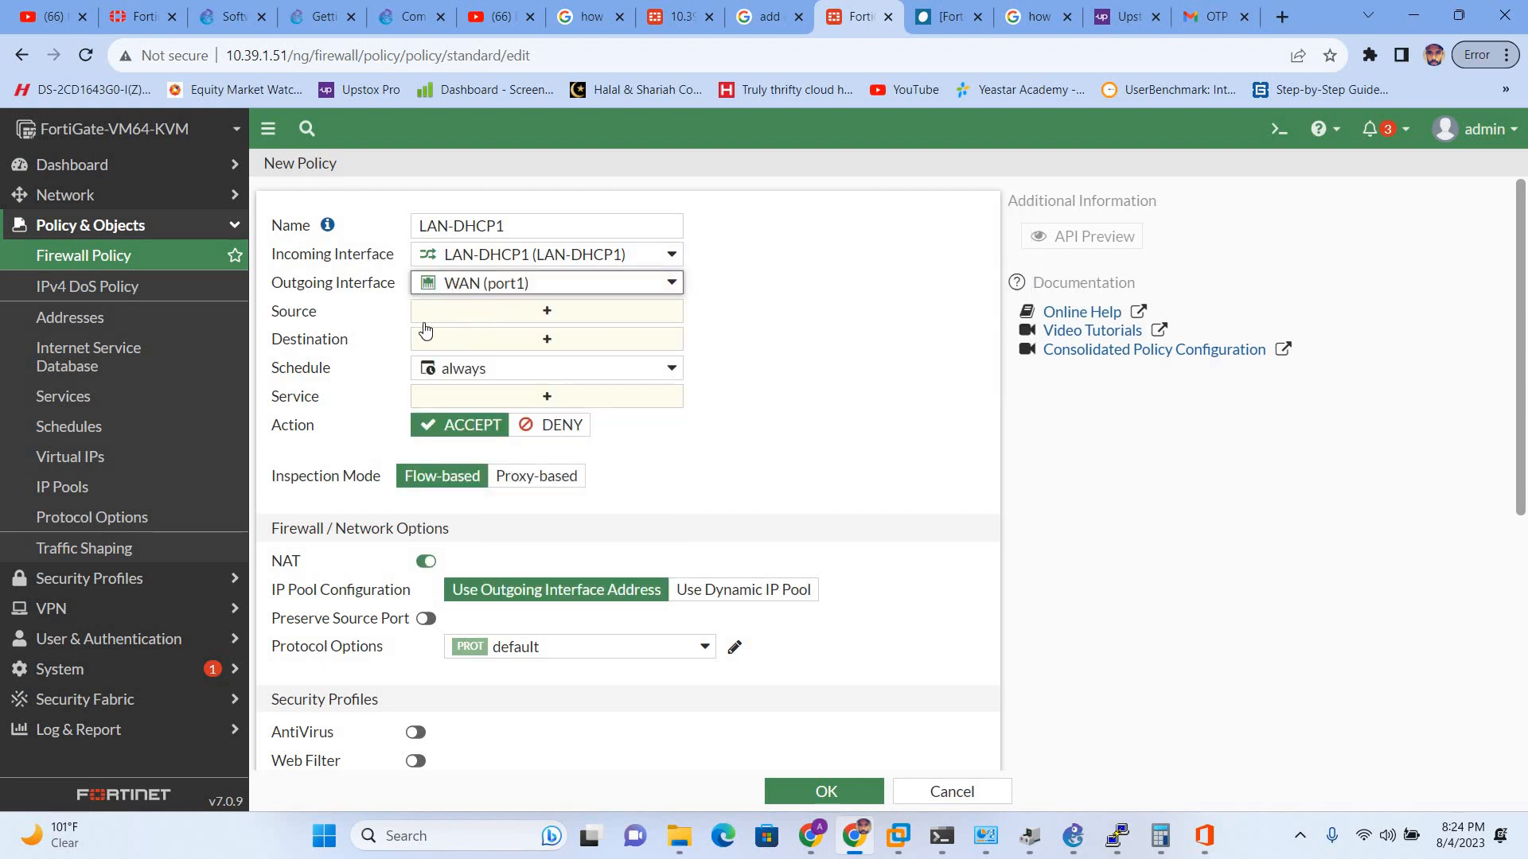
pyautogui.click(534, 312)
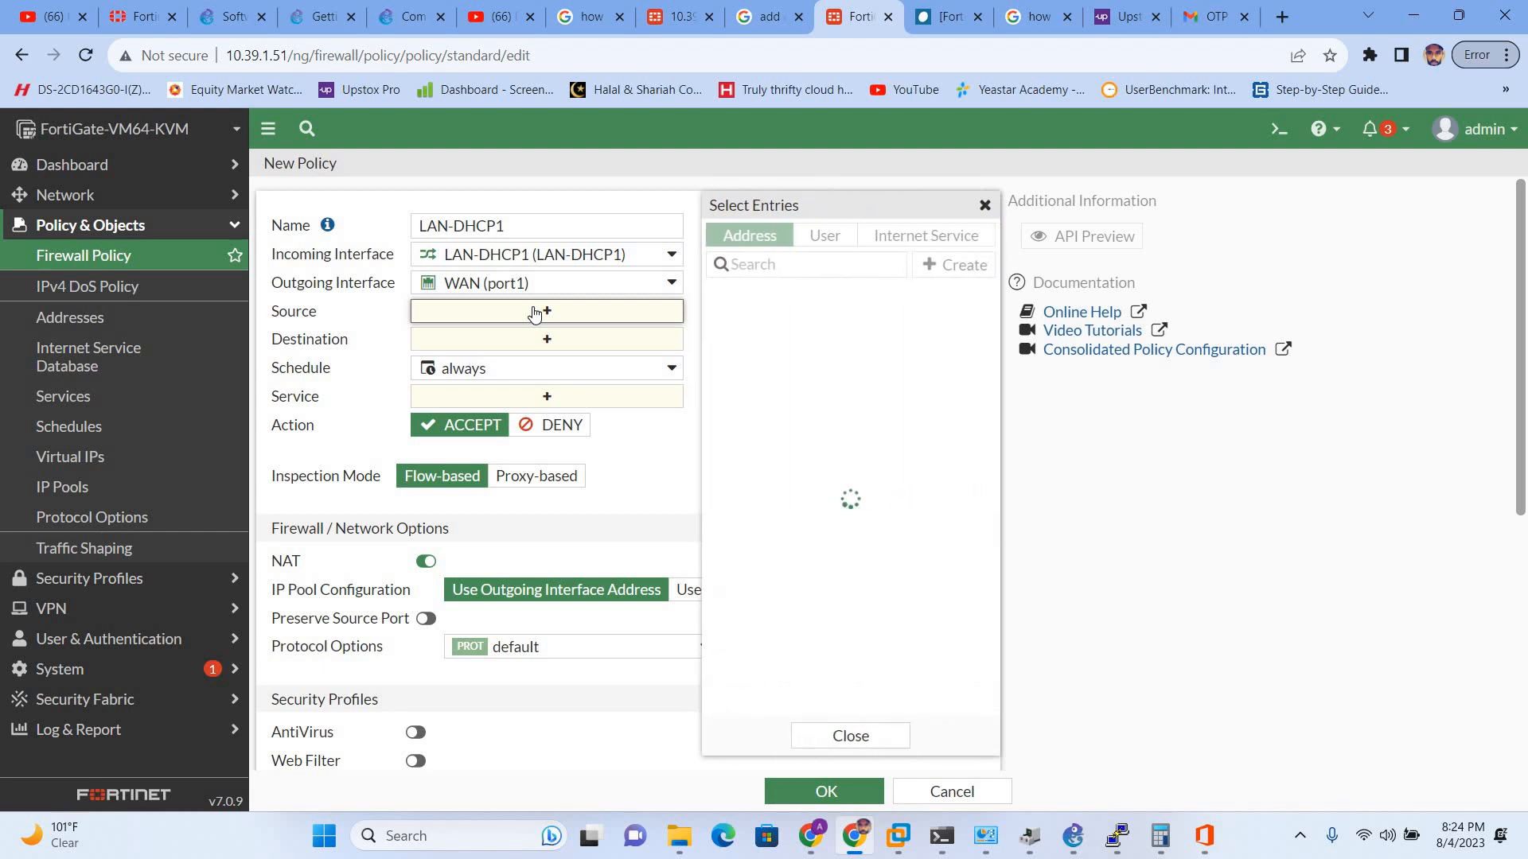
pyautogui.click(751, 328)
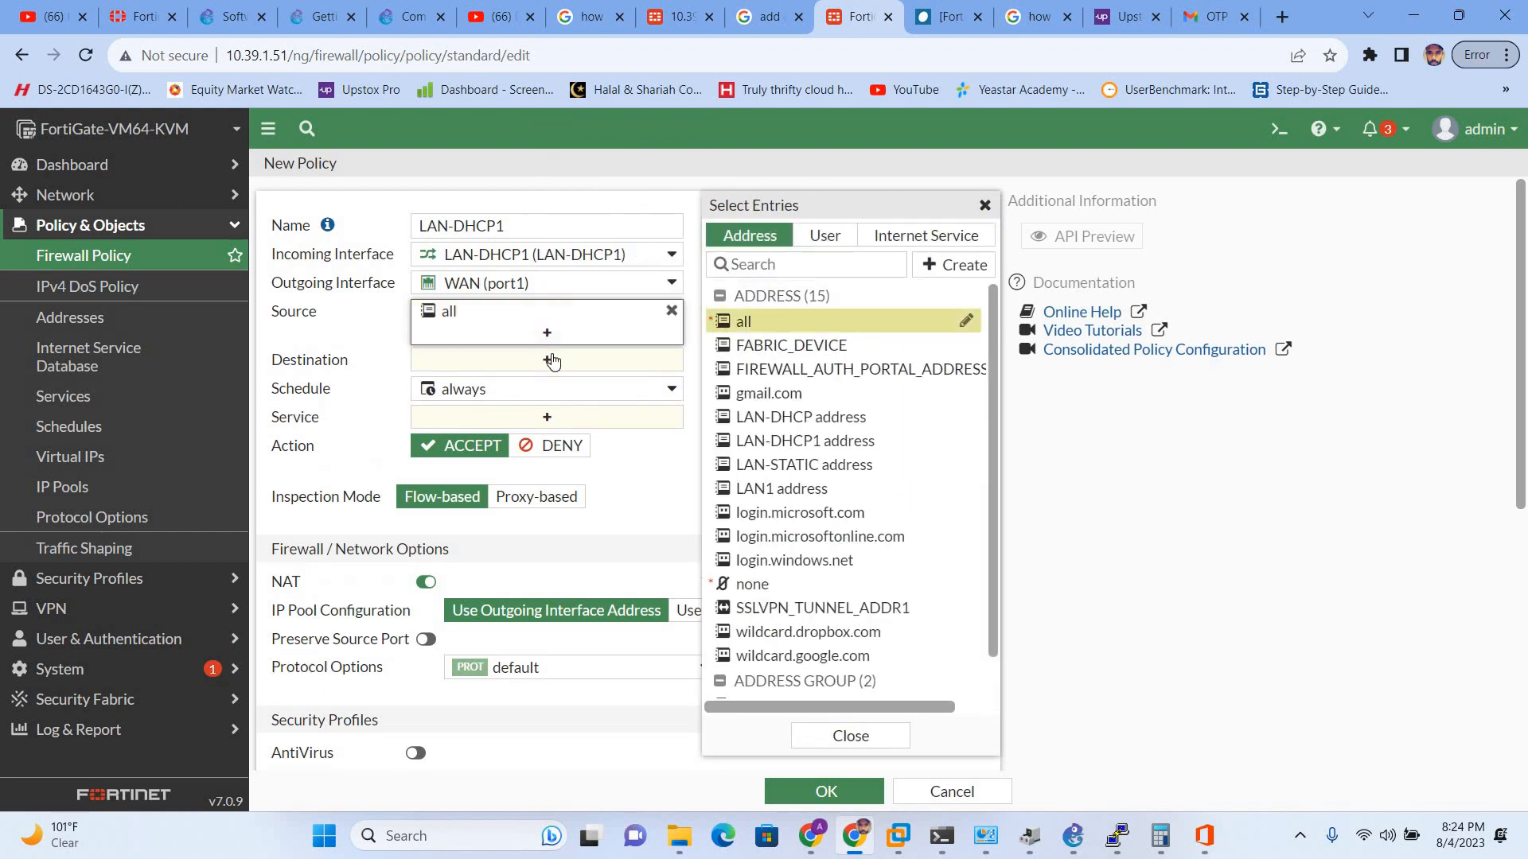
pyautogui.click(743, 322)
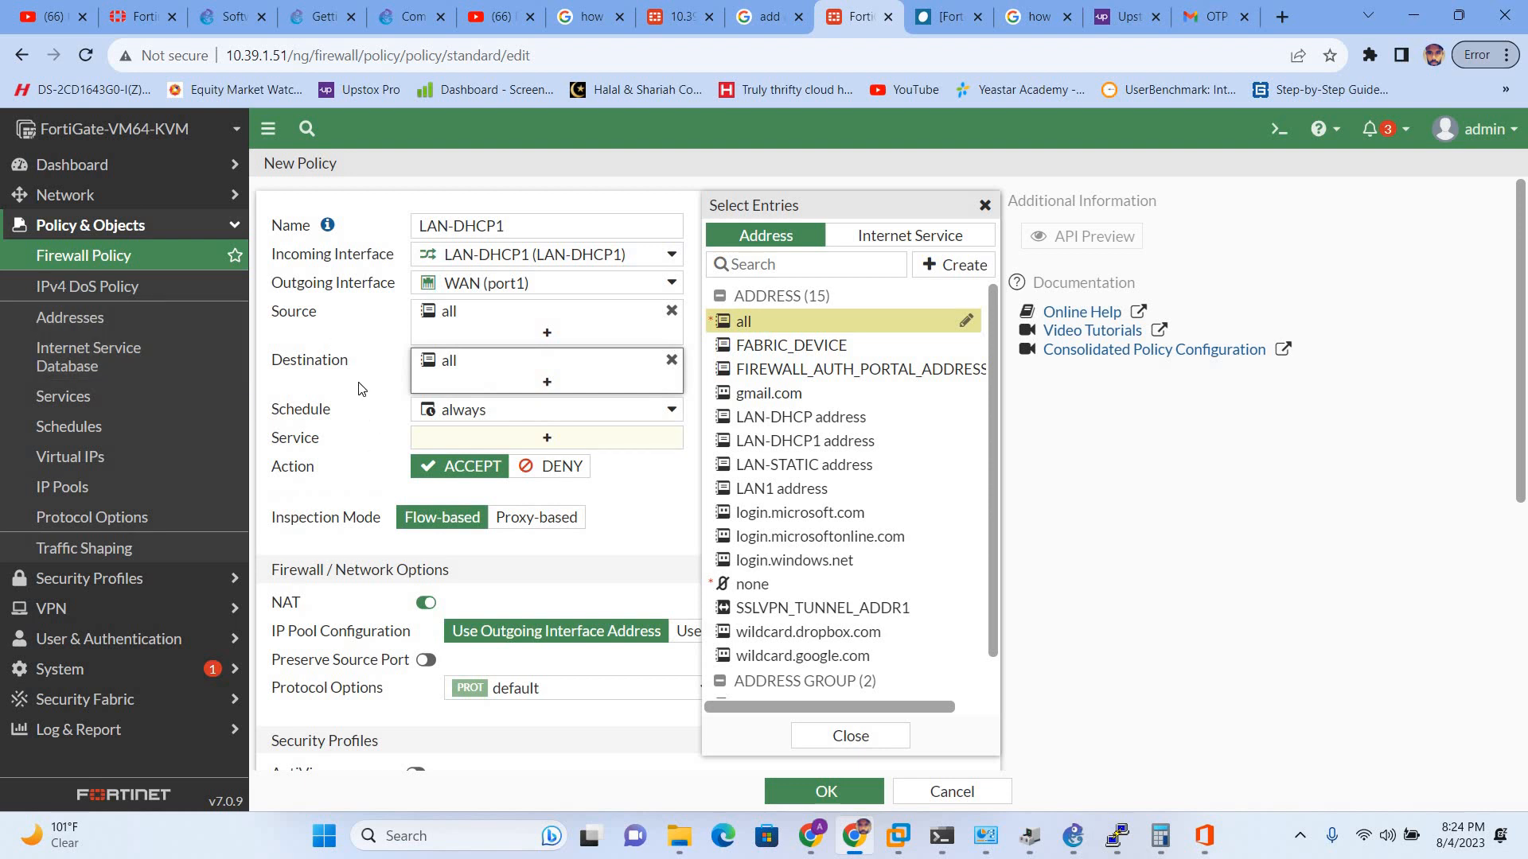
pyautogui.click(413, 404)
# - Allow the HTTP, HTTPS, DNS and PING services in the policy
pyautogui.click(549, 439)
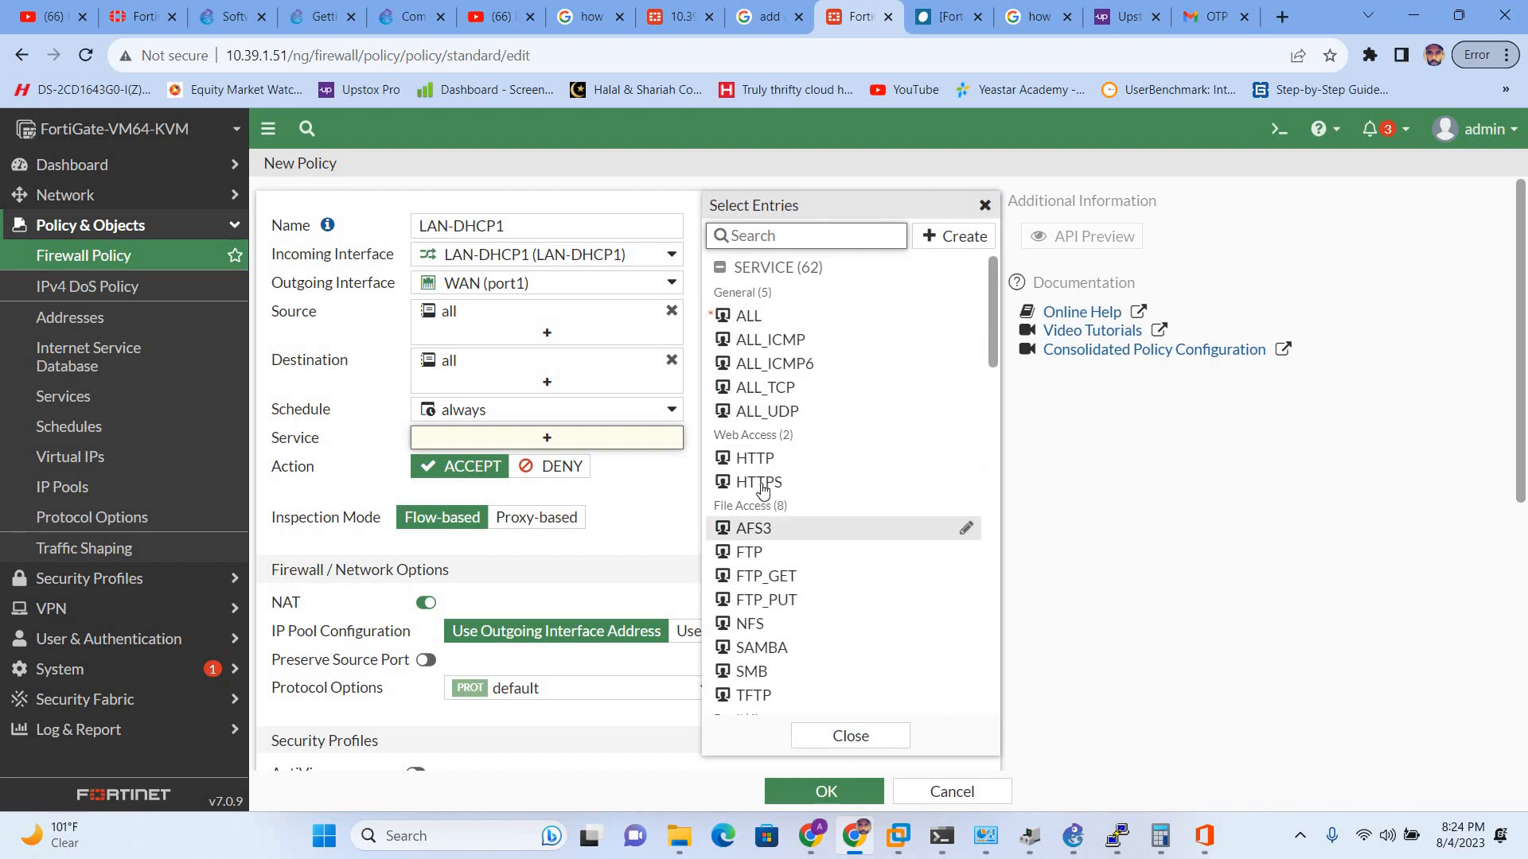
pyautogui.moveTo(757, 320)
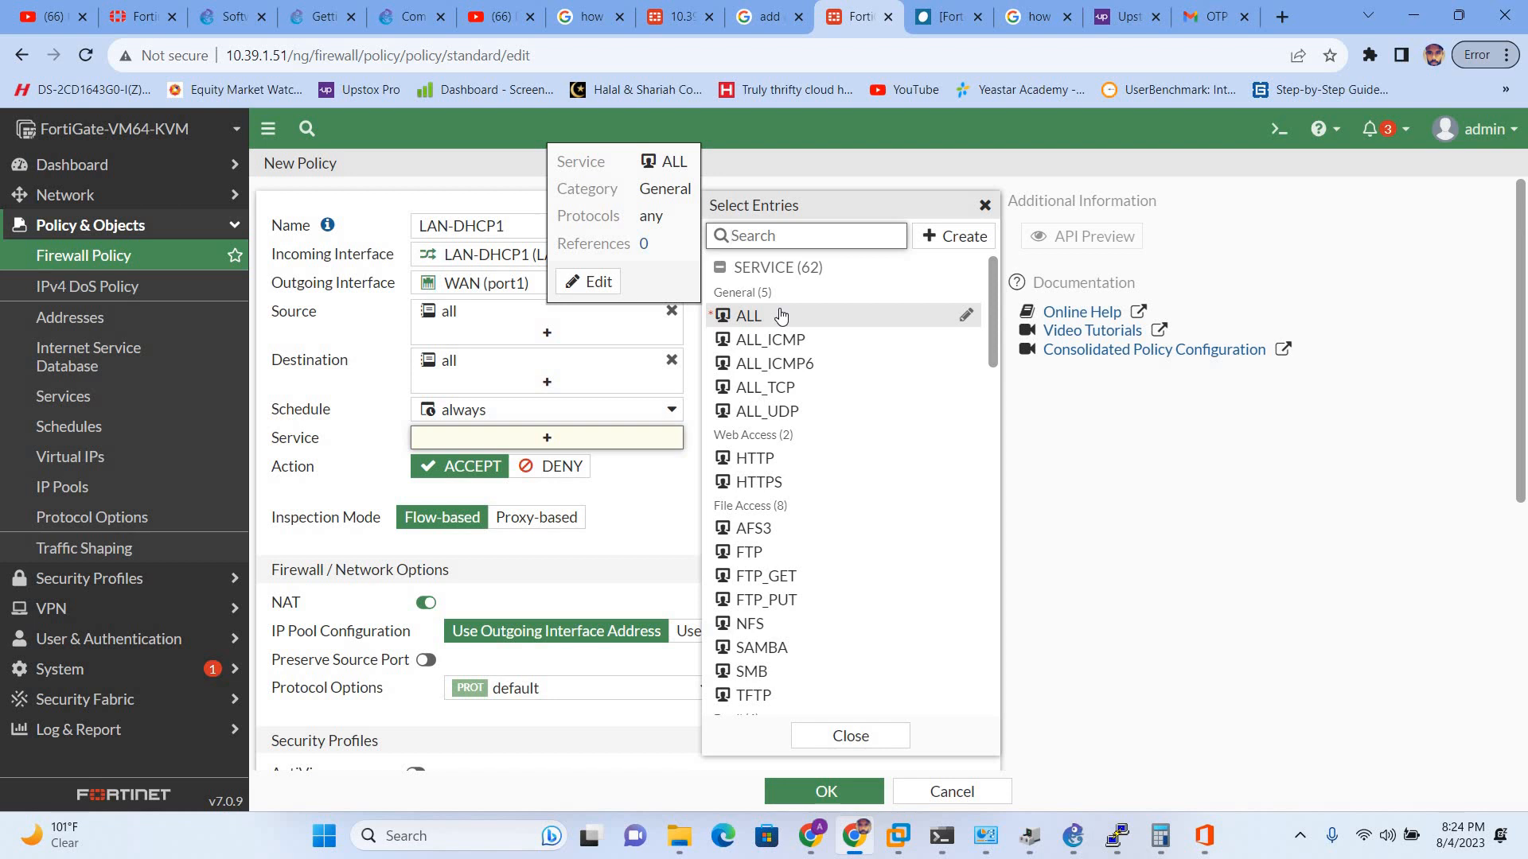
pyautogui.click(776, 460)
pyautogui.click(779, 486)
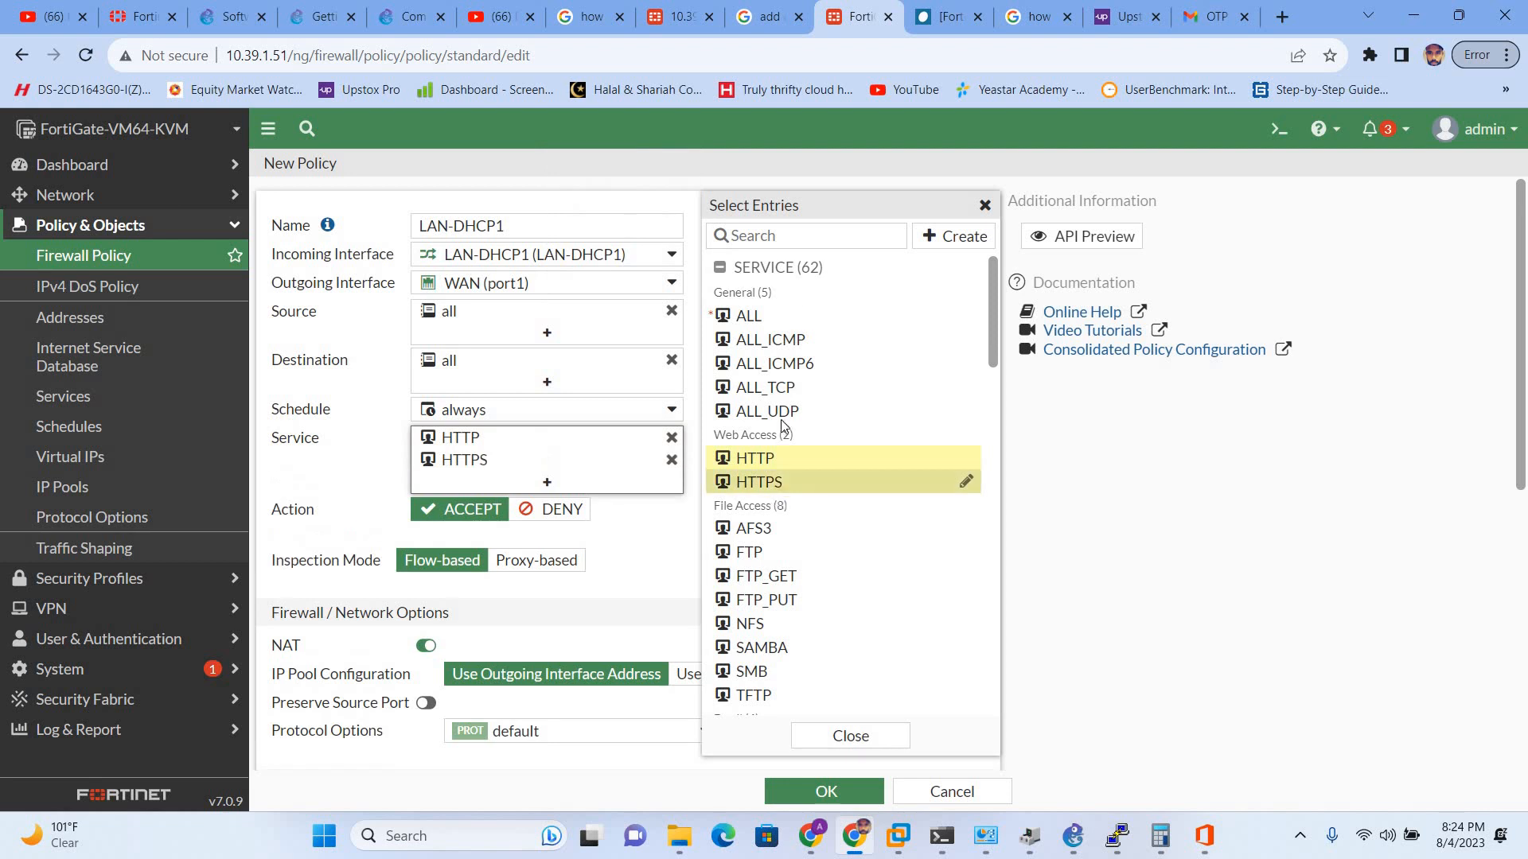
pyautogui.click(771, 235)
pyautogui.write('DNS')
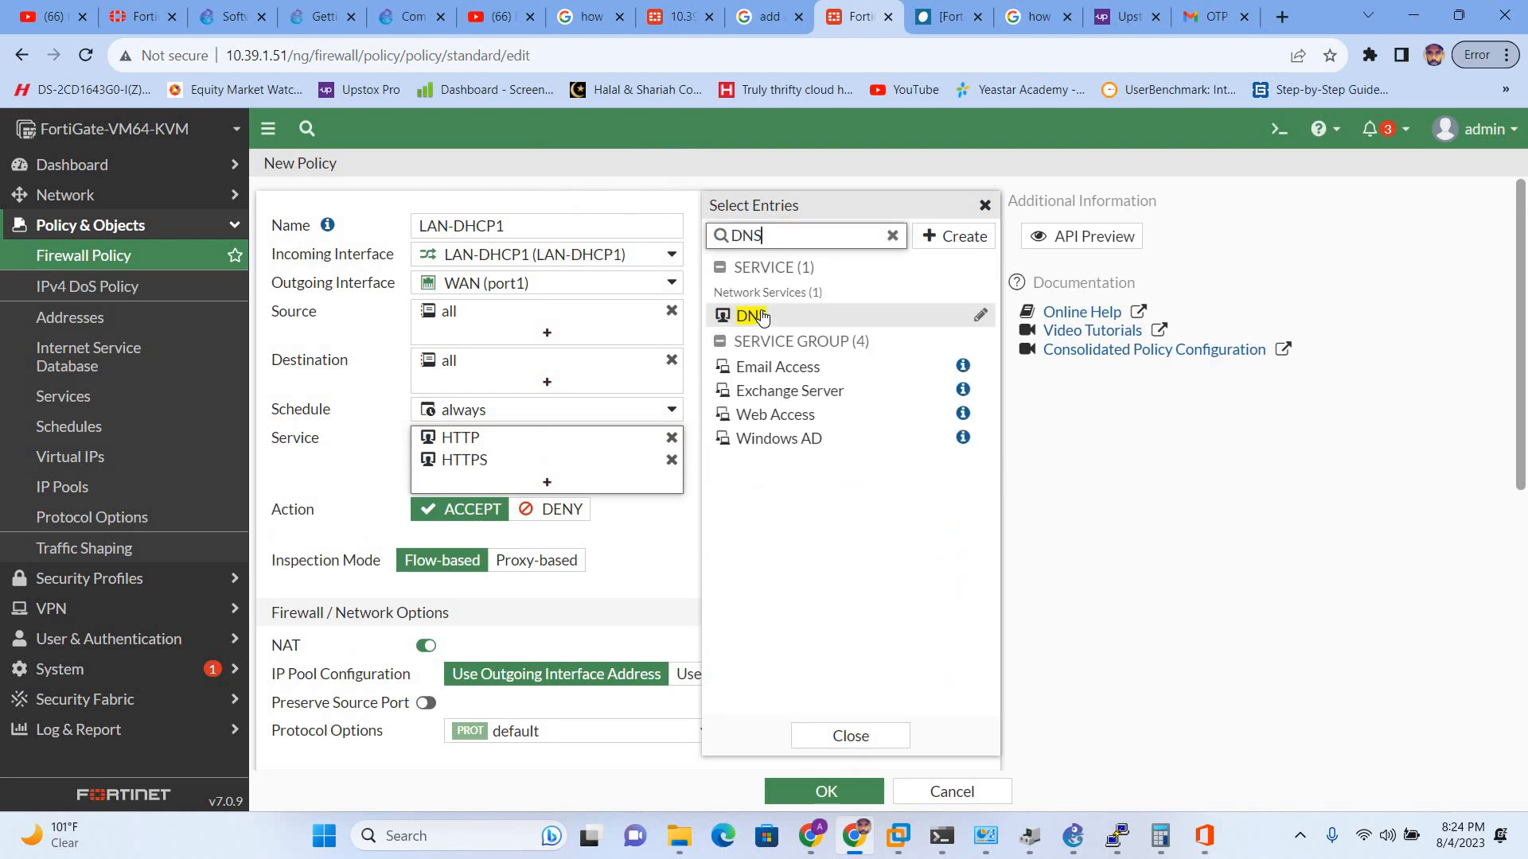
pyautogui.click(762, 316)
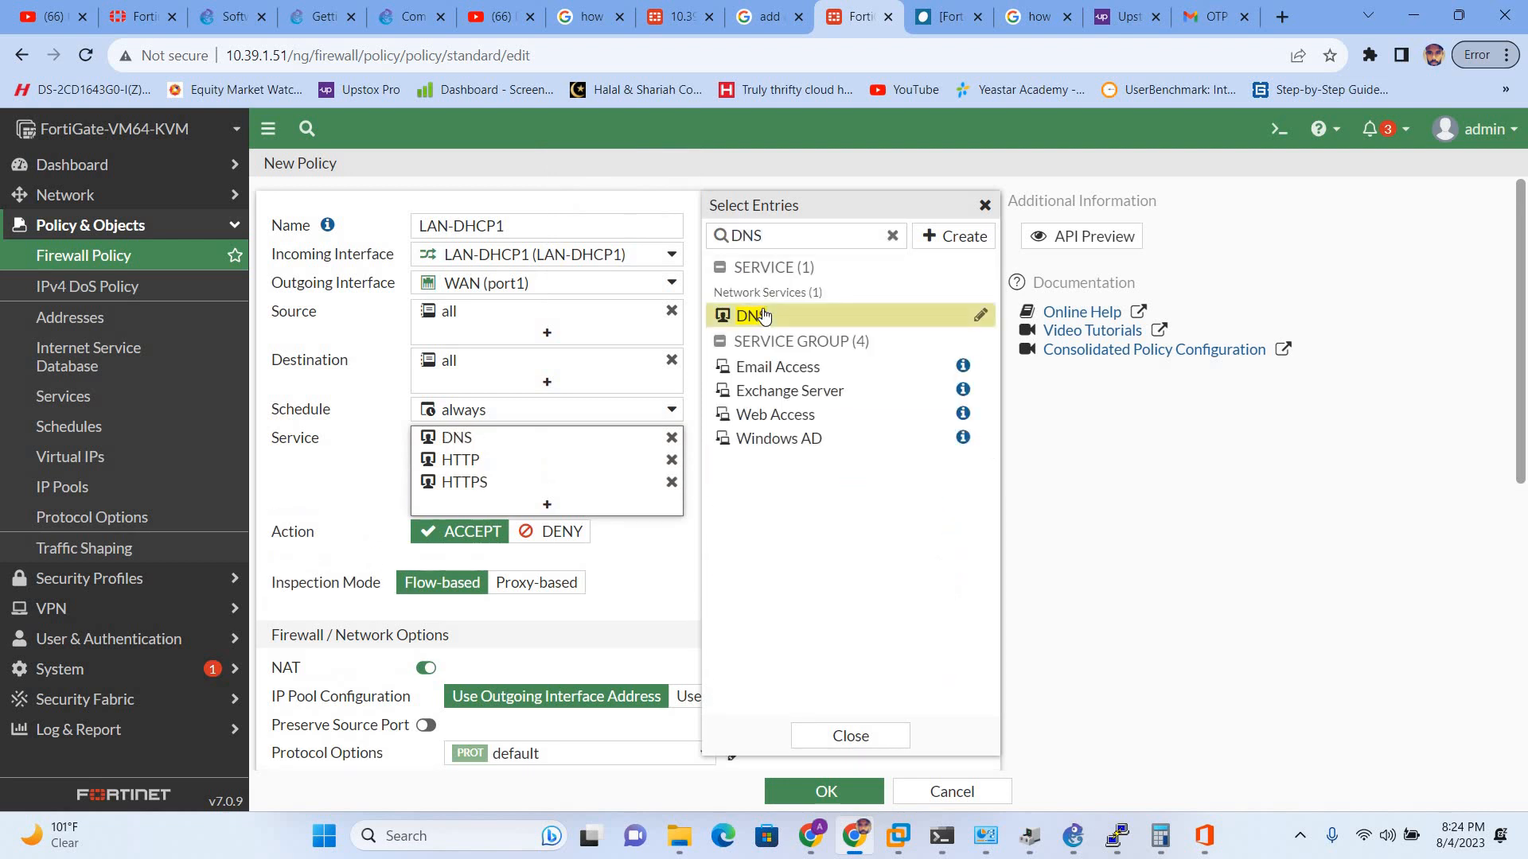
pyautogui.click(889, 237)
pyautogui.write('PI')
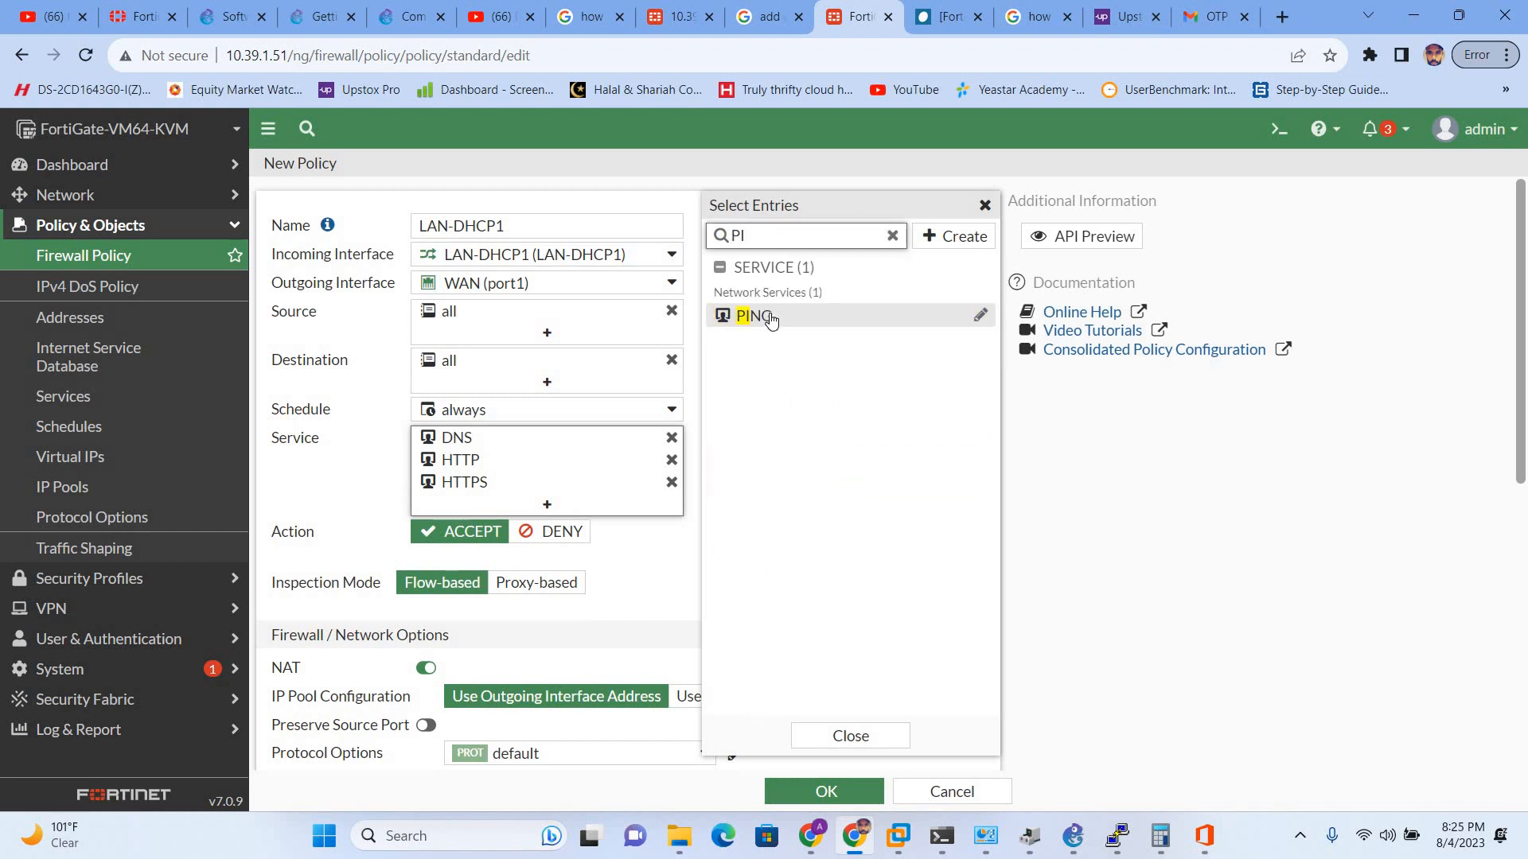
pyautogui.click(764, 316)
pyautogui.click(367, 489)
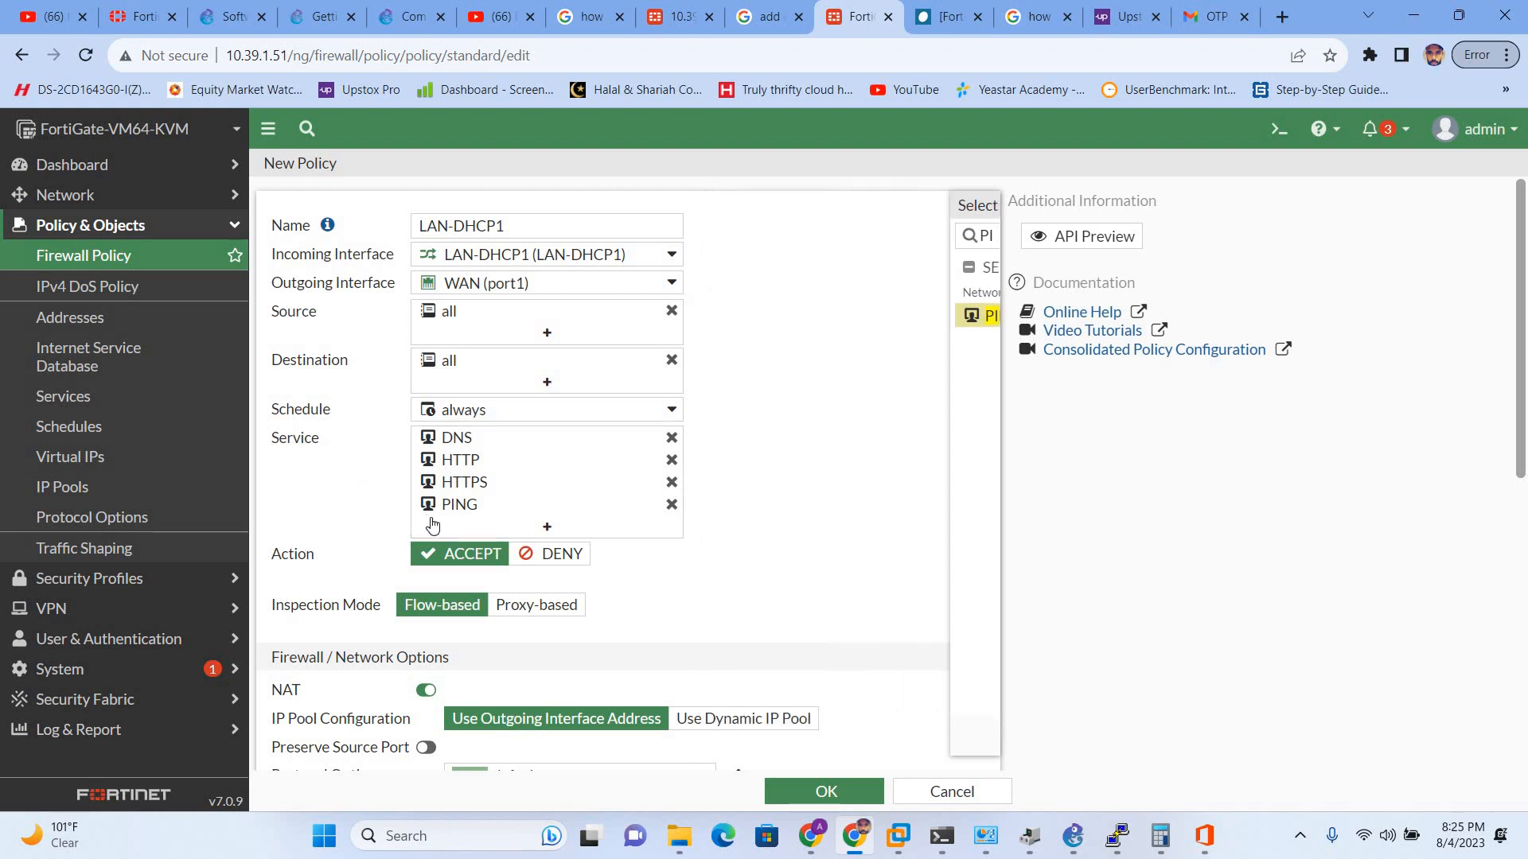
# - Leave security profiles off, save the LAN-DHCP1 policy, and return to GNS3
pyautogui.scroll(-3, 427, 413)
pyautogui.scroll(-1, 427, 413)
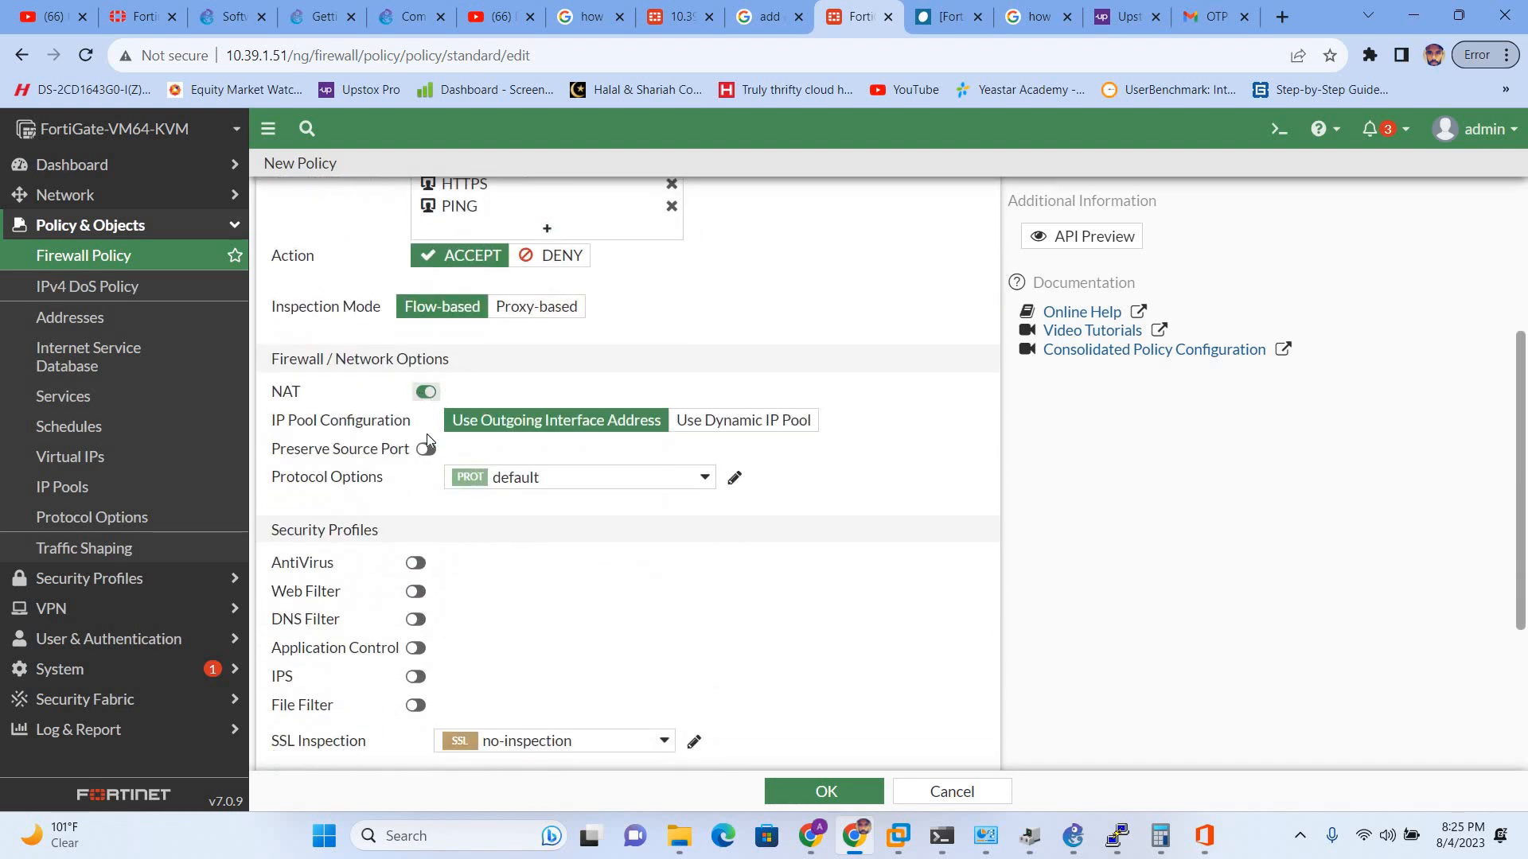
pyautogui.scroll(-1, 396, 408)
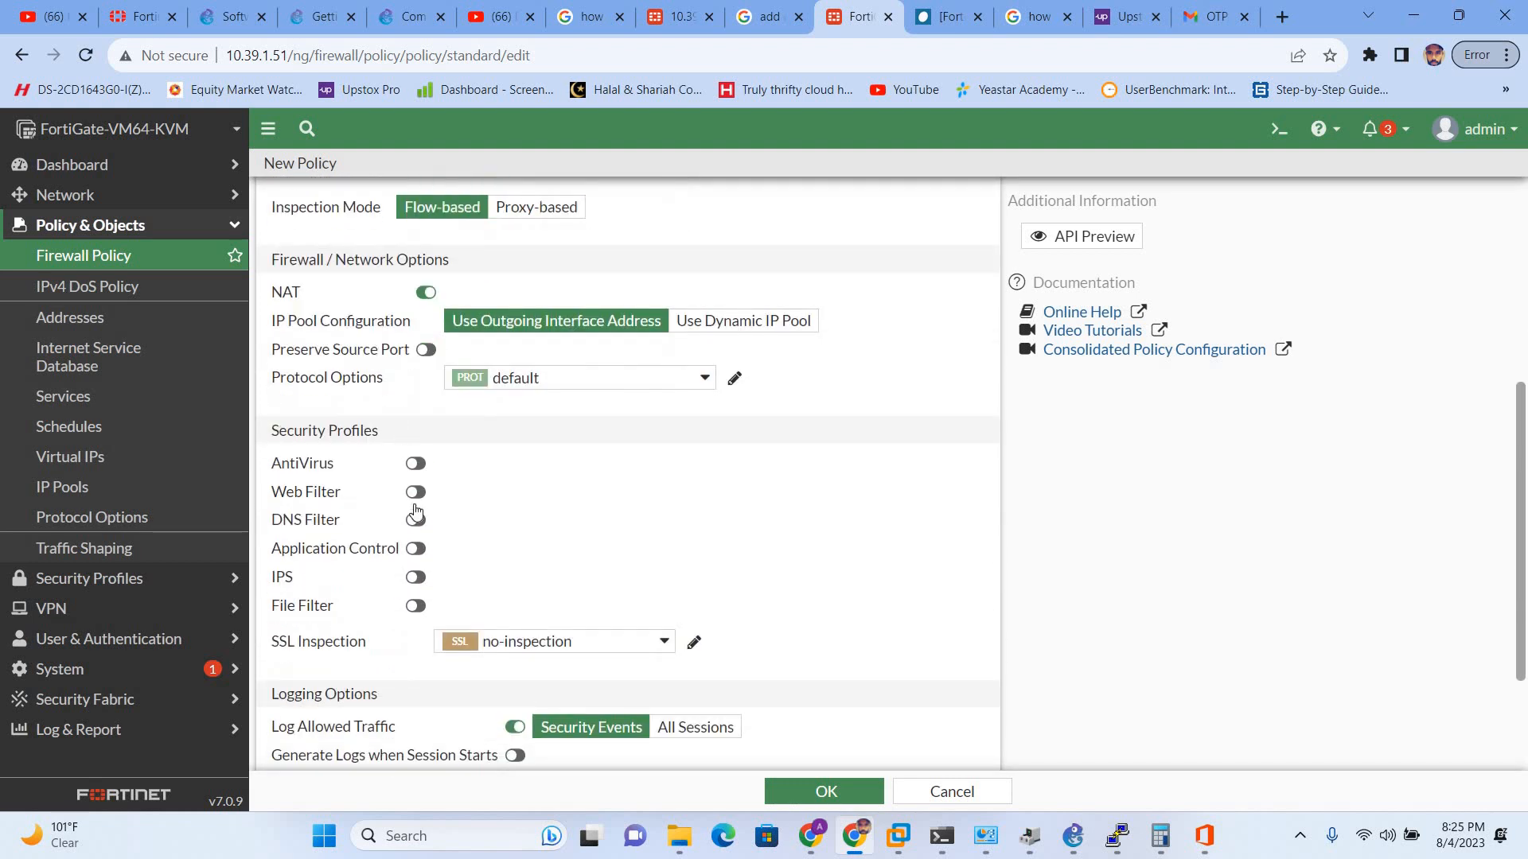
pyautogui.scroll(-2, 414, 607)
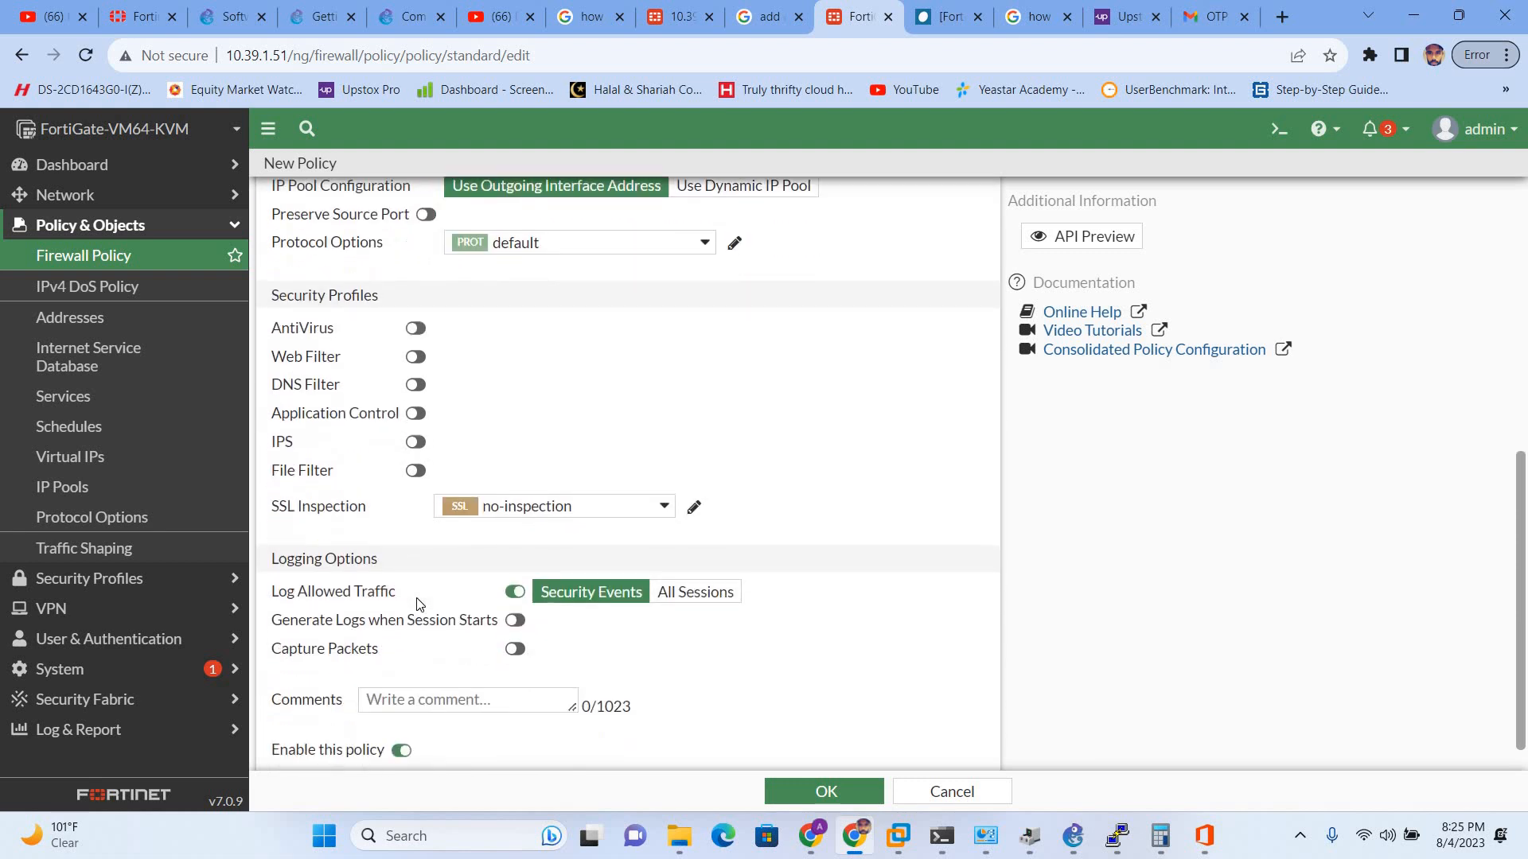
pyautogui.click(824, 792)
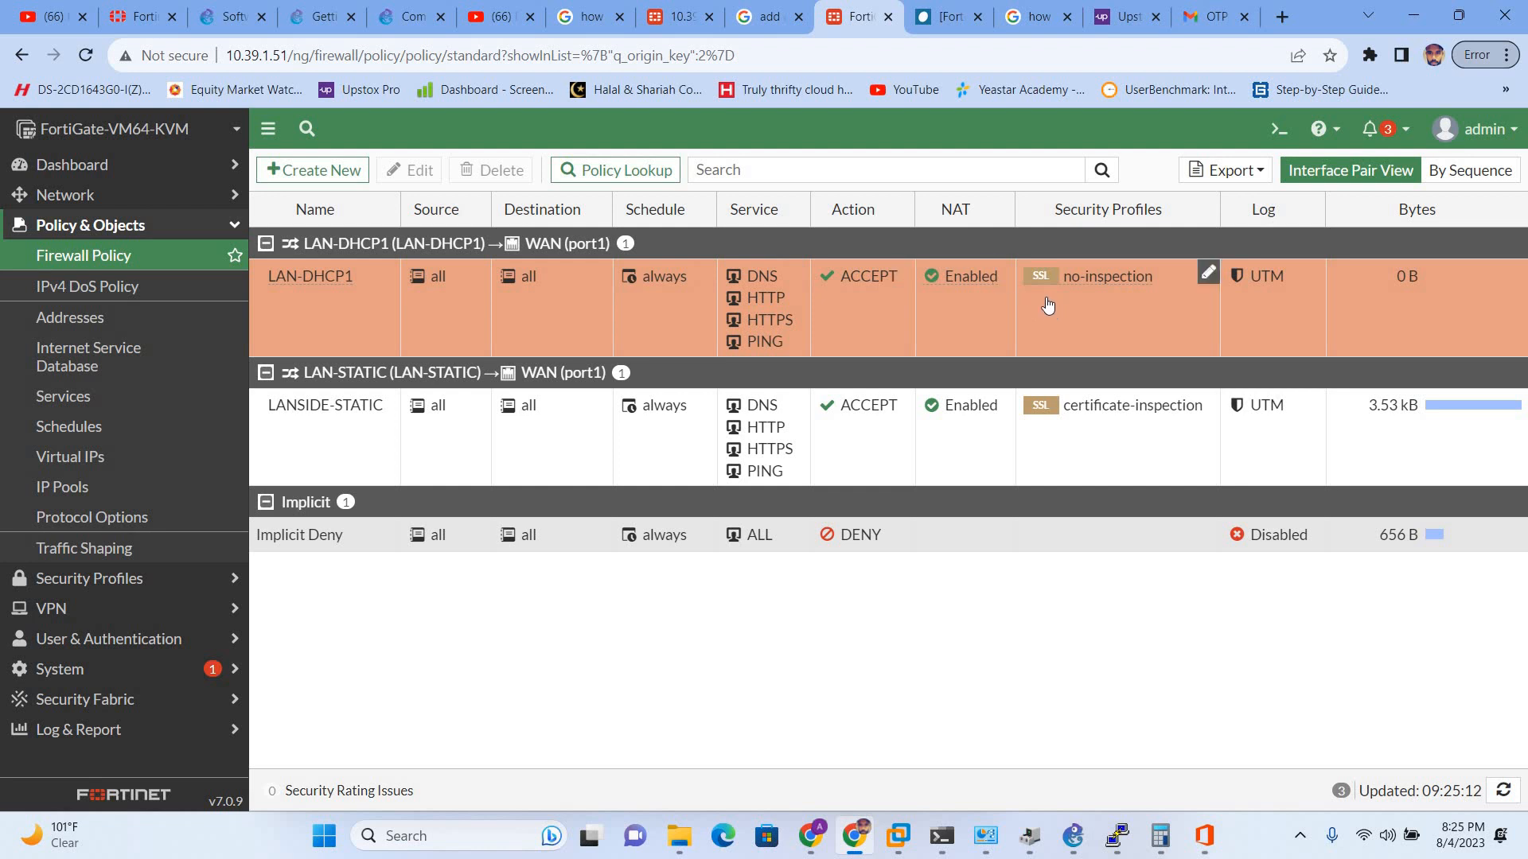
pyautogui.hotkey('alt', 'Tab')
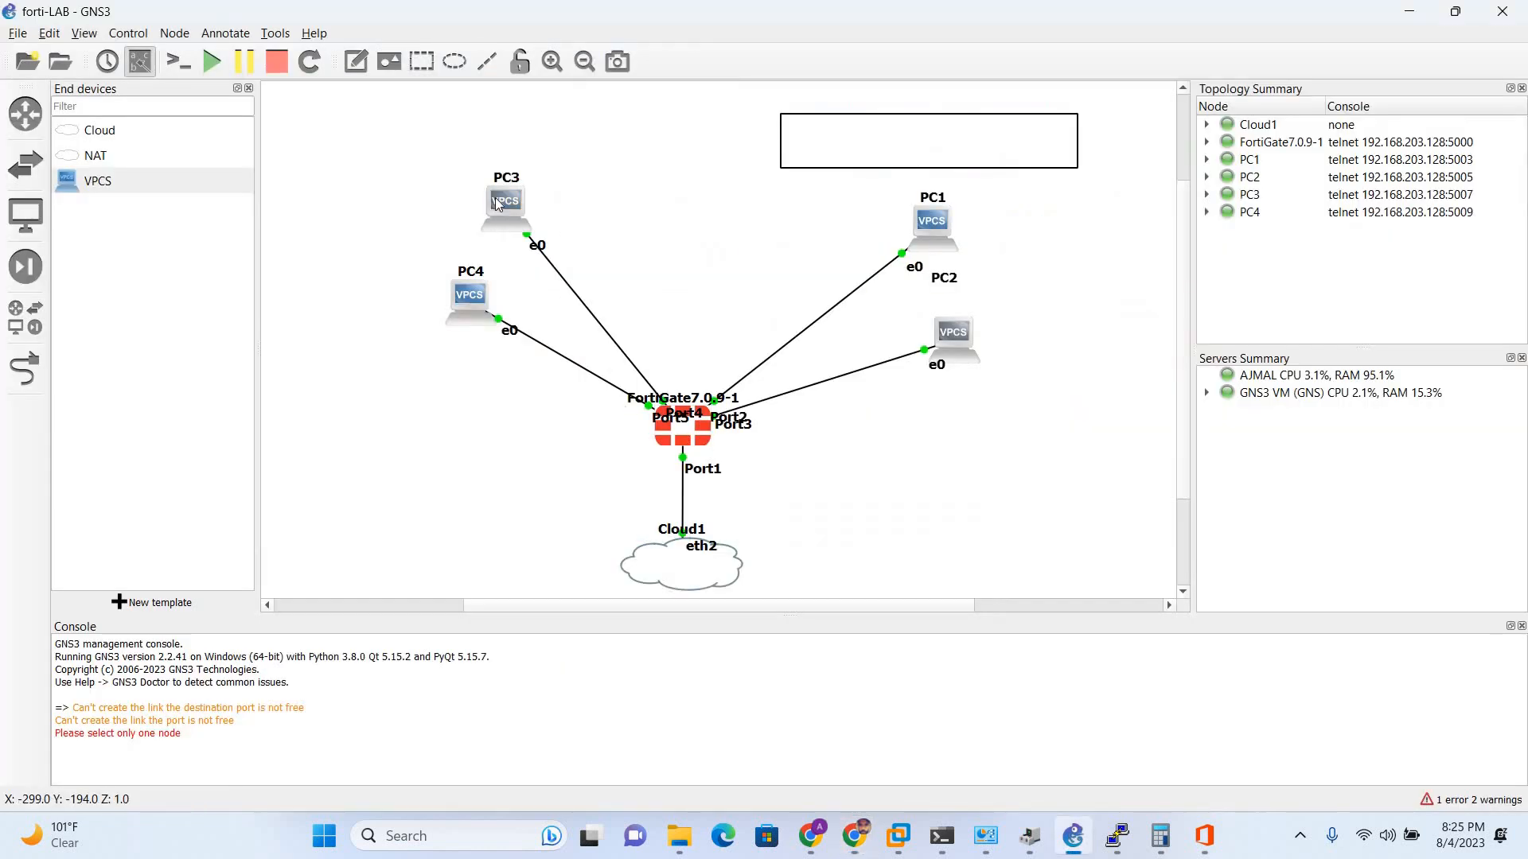
# - Open a PuTTY console session on the PC3 node
pyautogui.rightClick(497, 203)
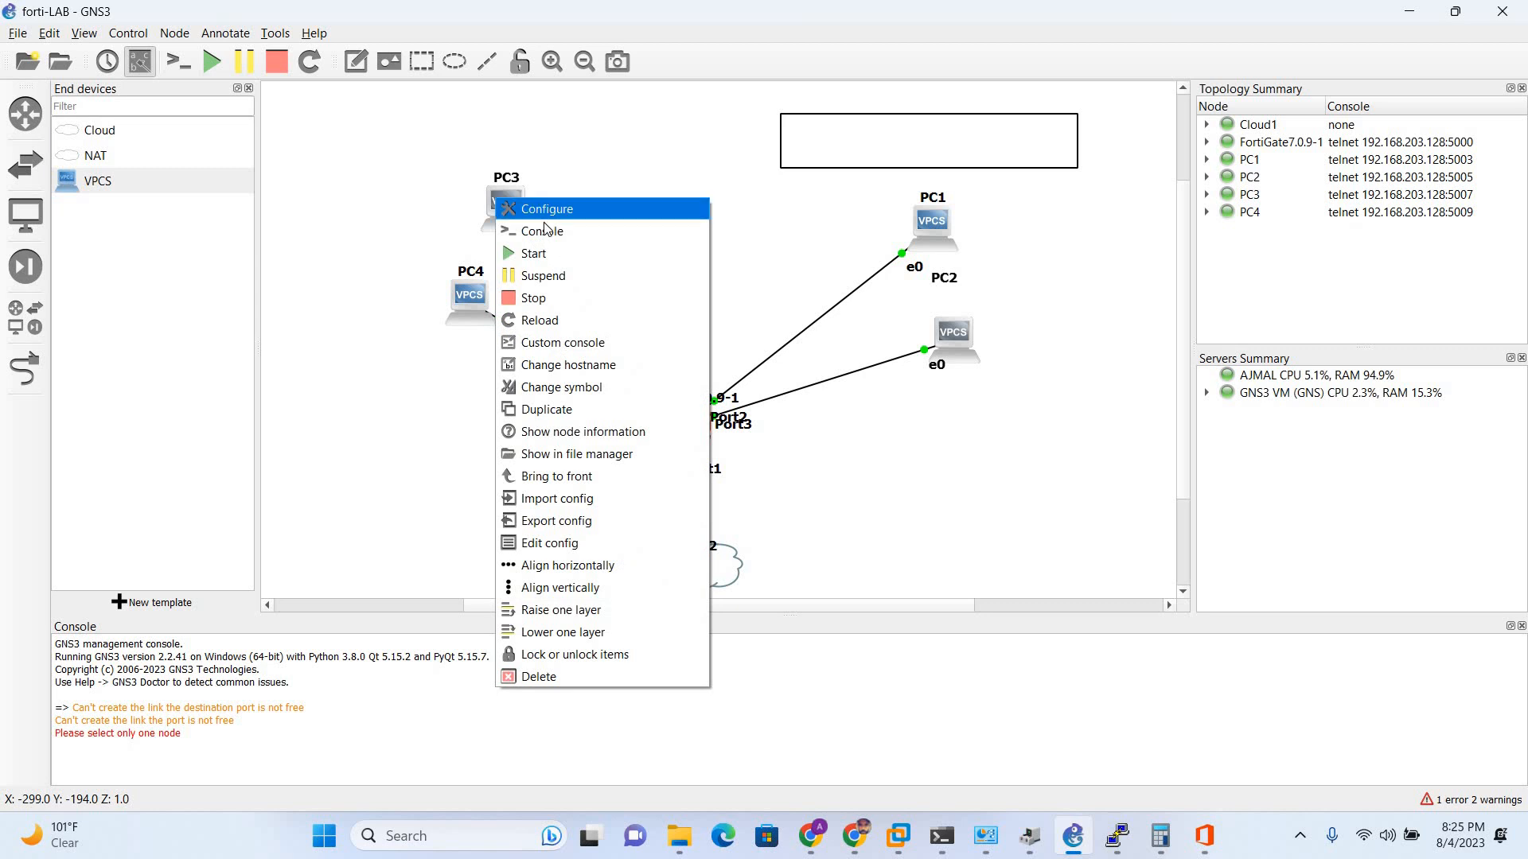
pyautogui.click(544, 226)
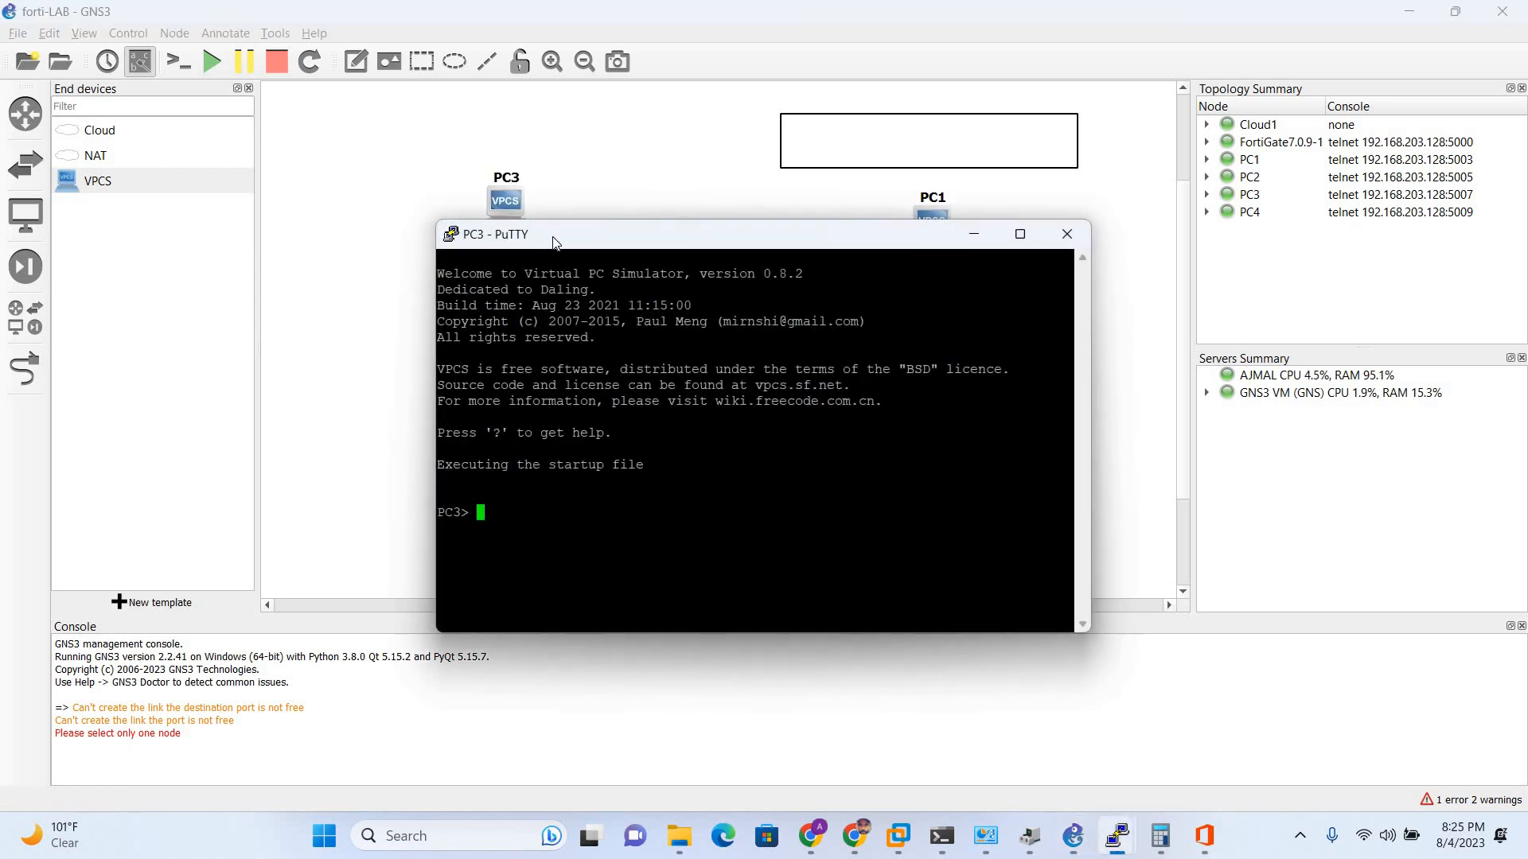
pyautogui.moveTo(553, 237)
pyautogui.mouseDown()
pyautogui.moveTo(627, 222)
pyautogui.moveTo(566, 243)
pyautogui.mouseUp()
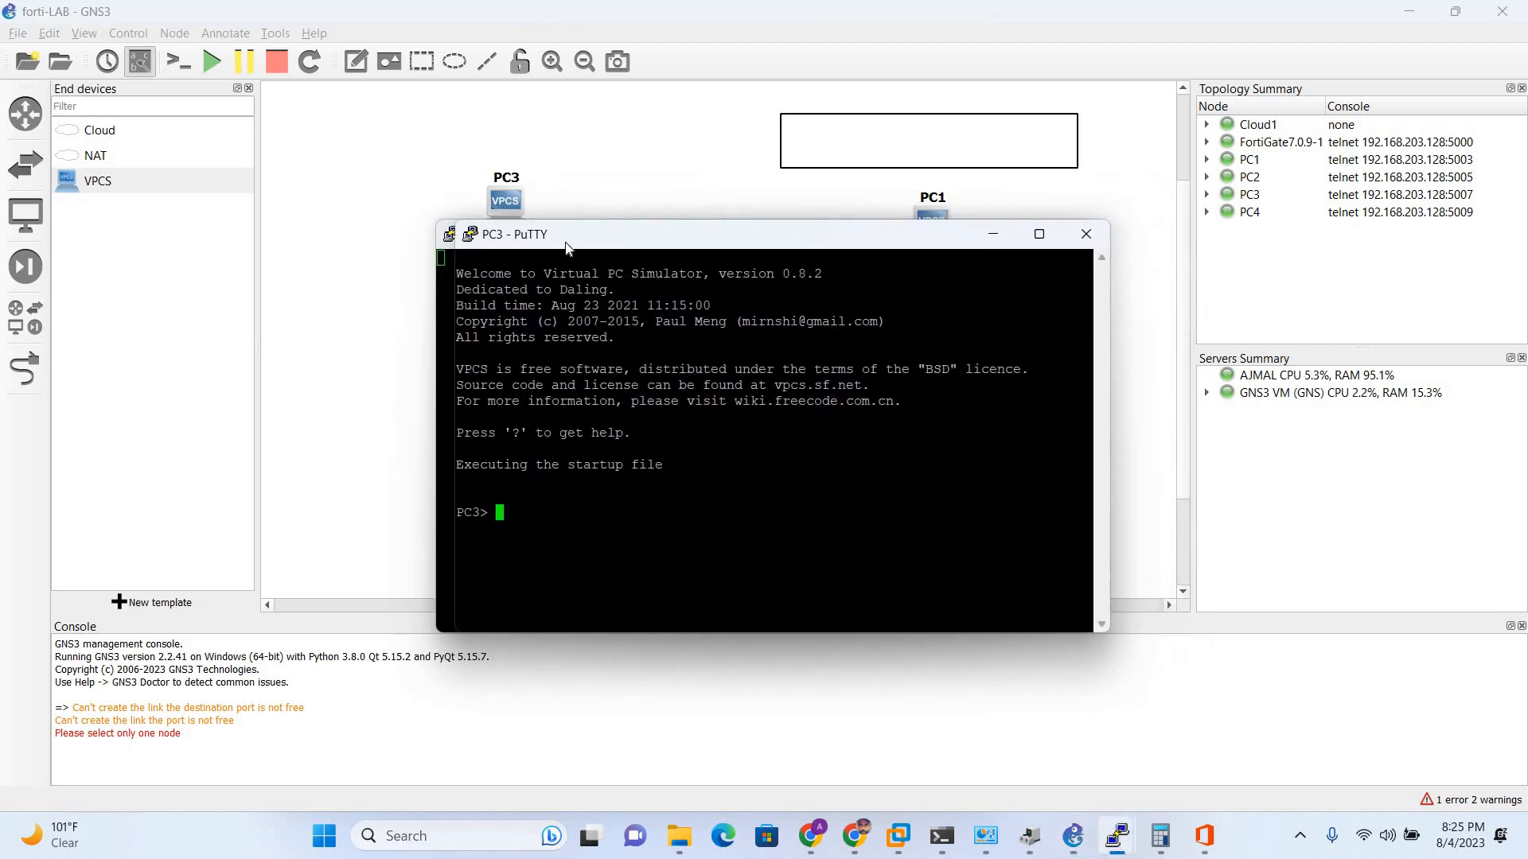
# - Run 'show' and 'ip dhcp' on PC3 to lease an address via DHCP
pyautogui.write('show')
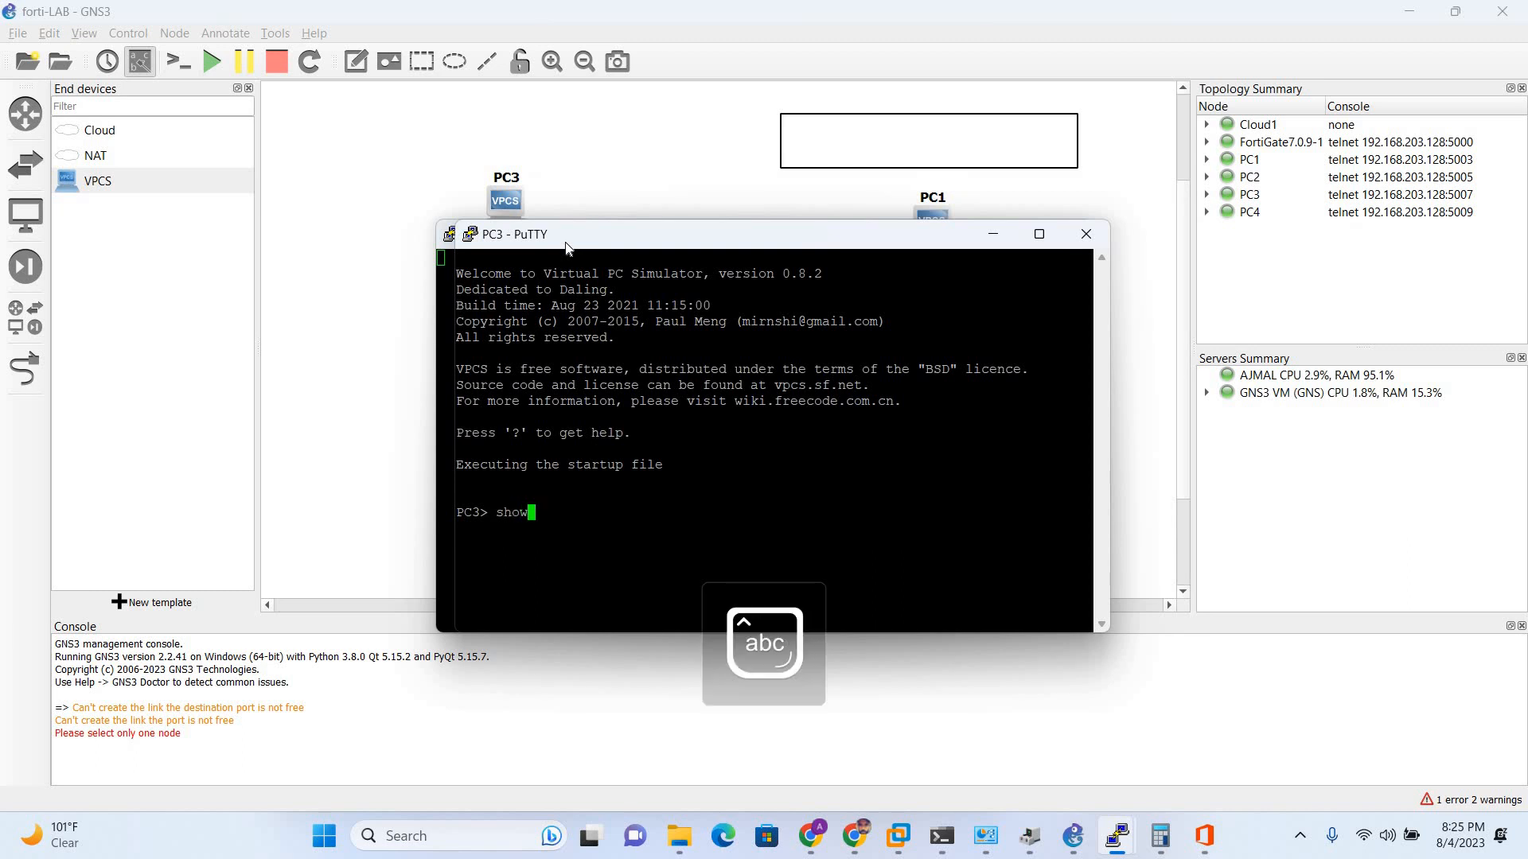
pyautogui.press('Return')
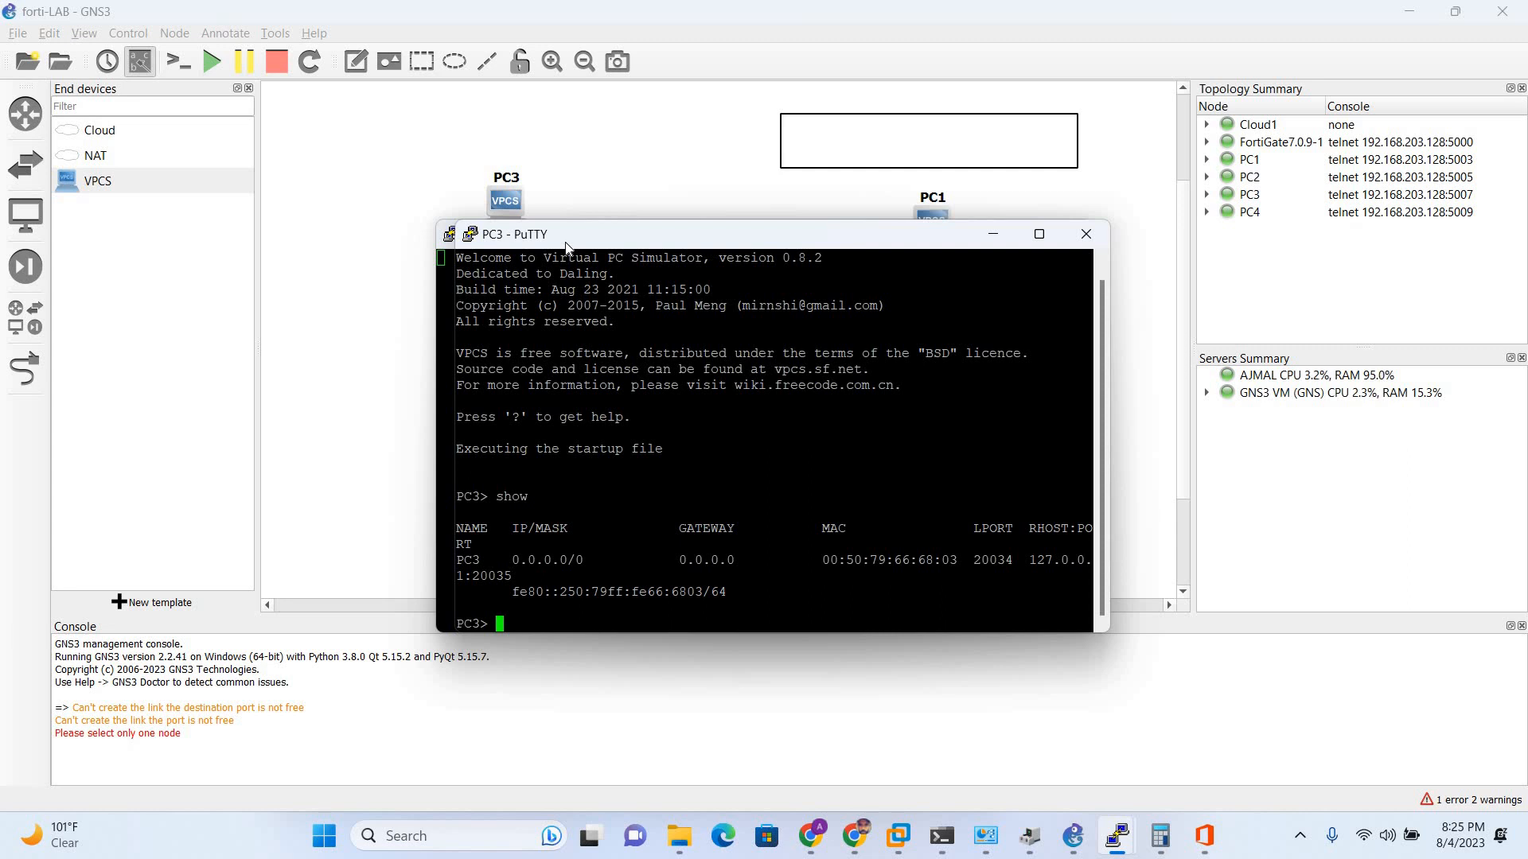
pyautogui.write('ip dhcp')
pyautogui.press('Return')
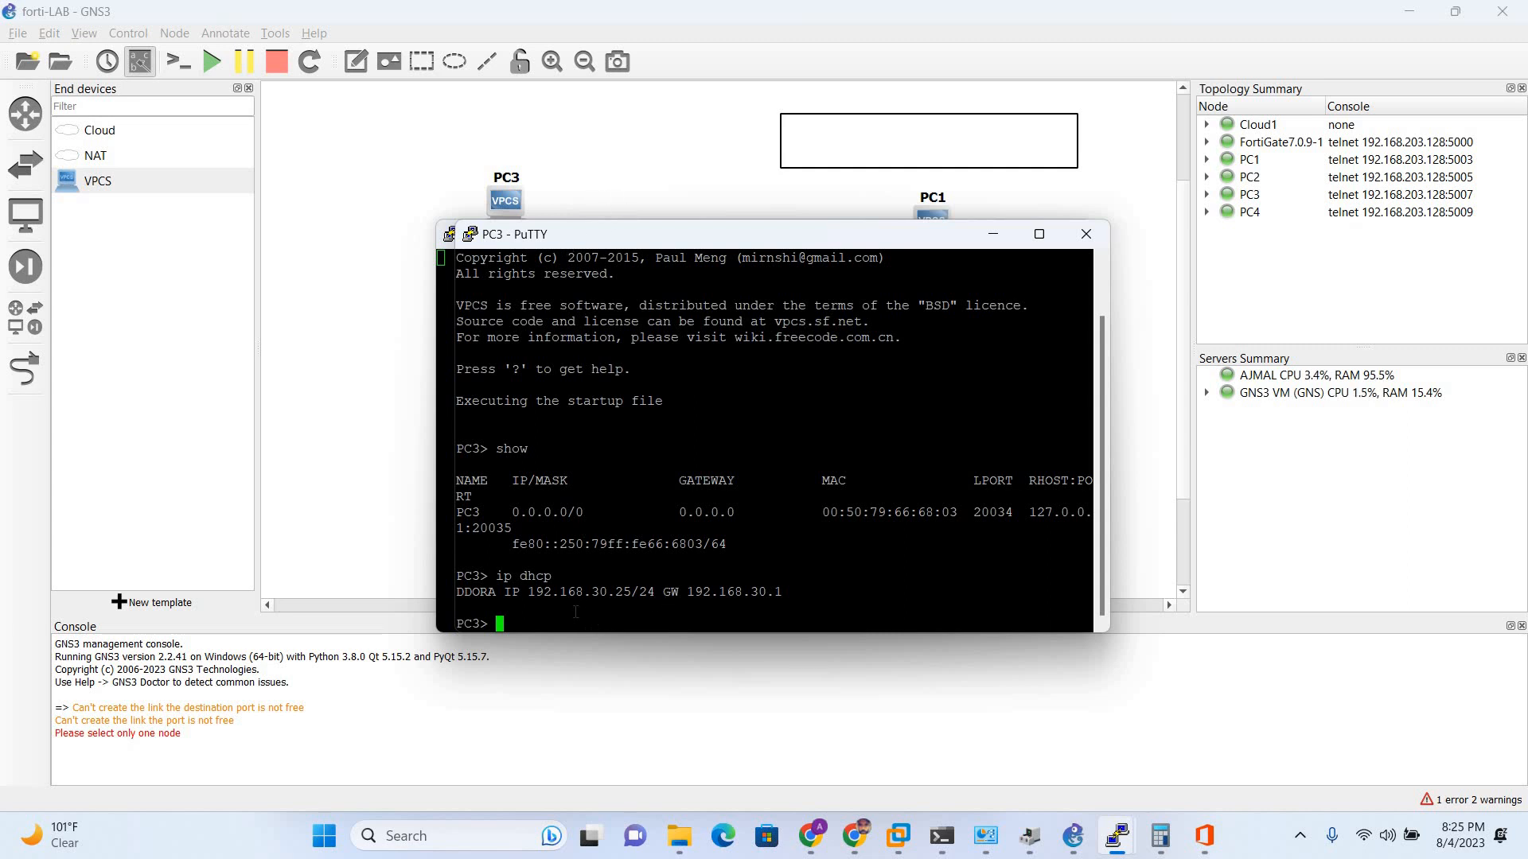
# - Run 'show ip' and highlight address 192.168.30.25, gateway, DHCP server and DNS servers
pyautogui.moveTo(529, 592); pyautogui.dragTo(778, 591)
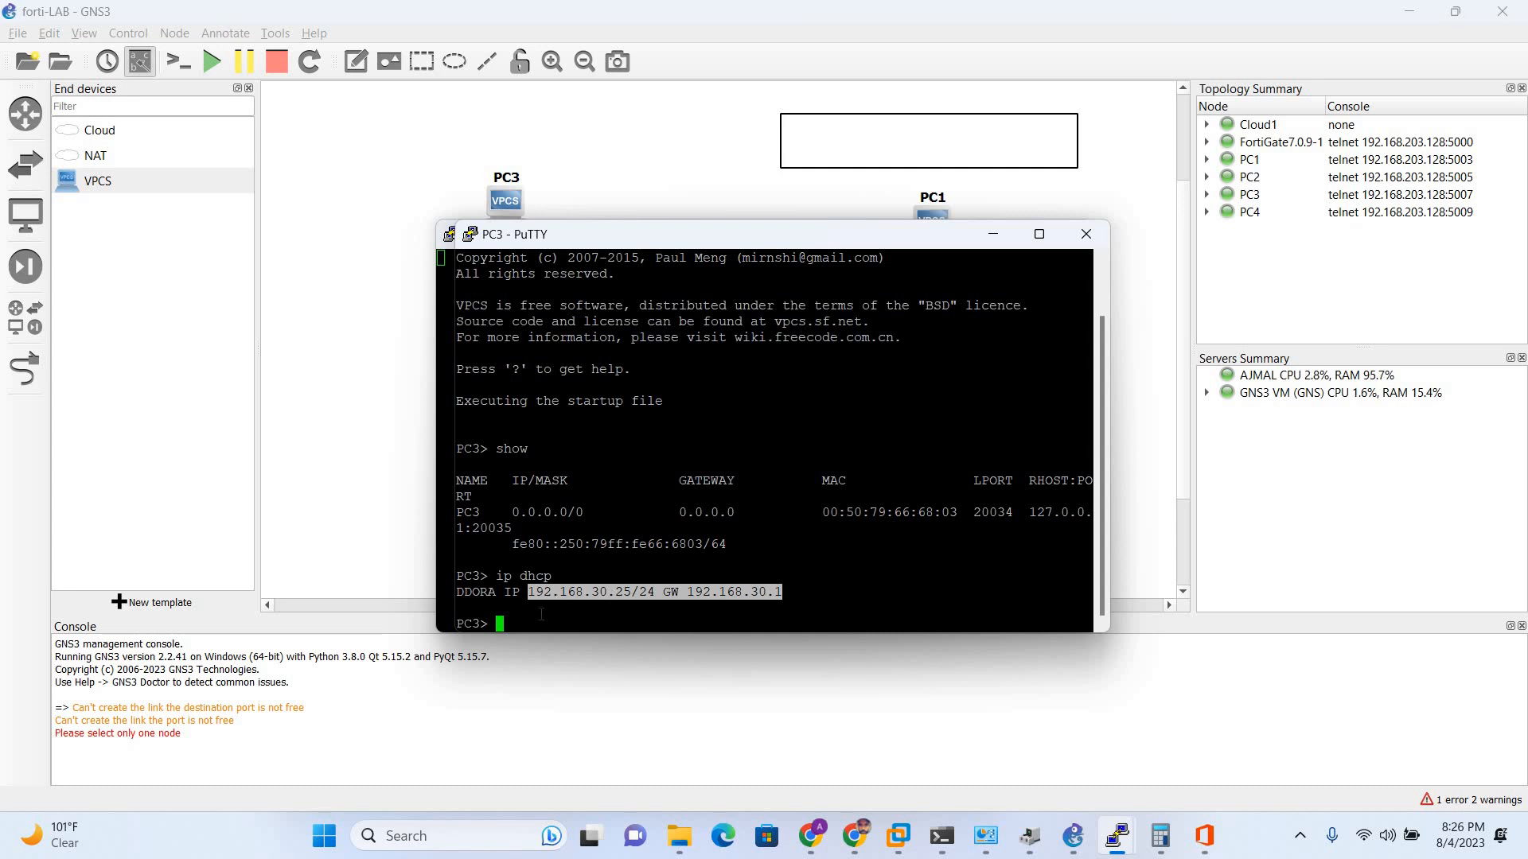
pyautogui.write('show ip')
pyautogui.press('Return')
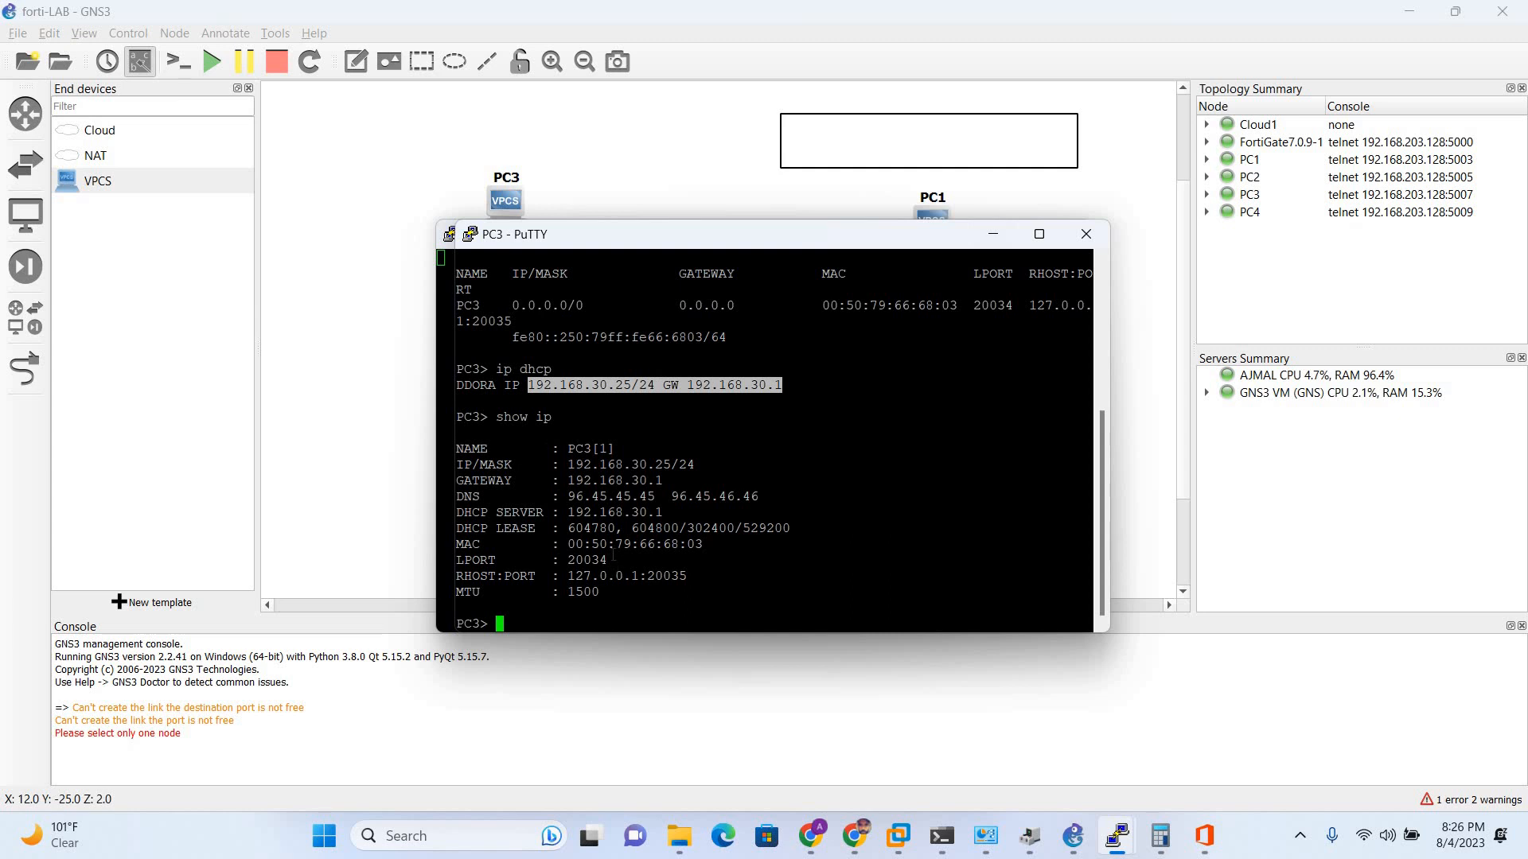
pyautogui.moveTo(568, 465); pyautogui.dragTo(671, 464)
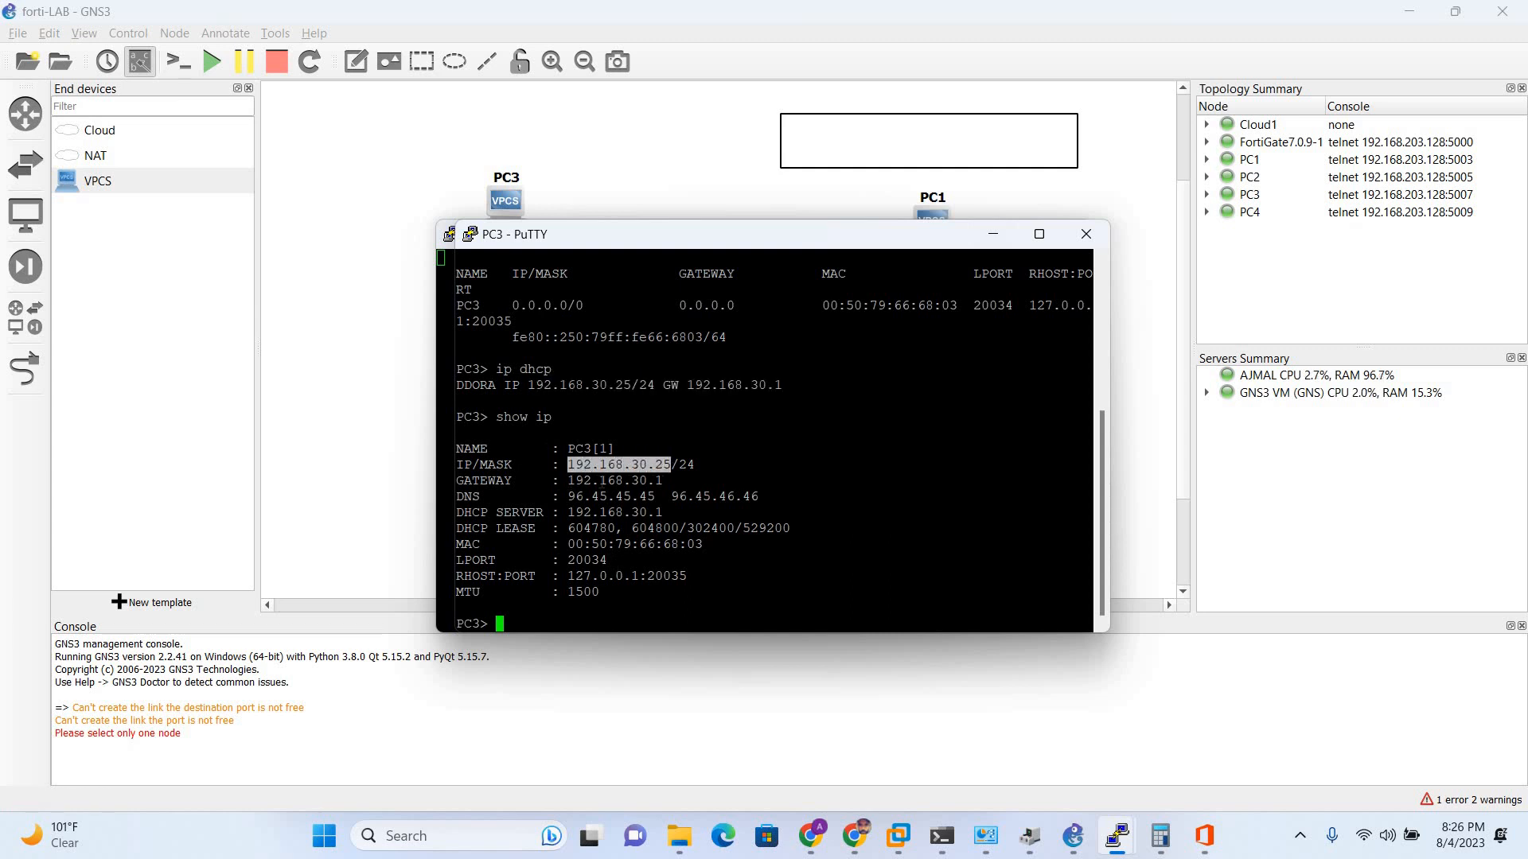
pyautogui.moveTo(568, 480); pyautogui.dragTo(660, 481)
pyautogui.moveTo(568, 512); pyautogui.dragTo(663, 512)
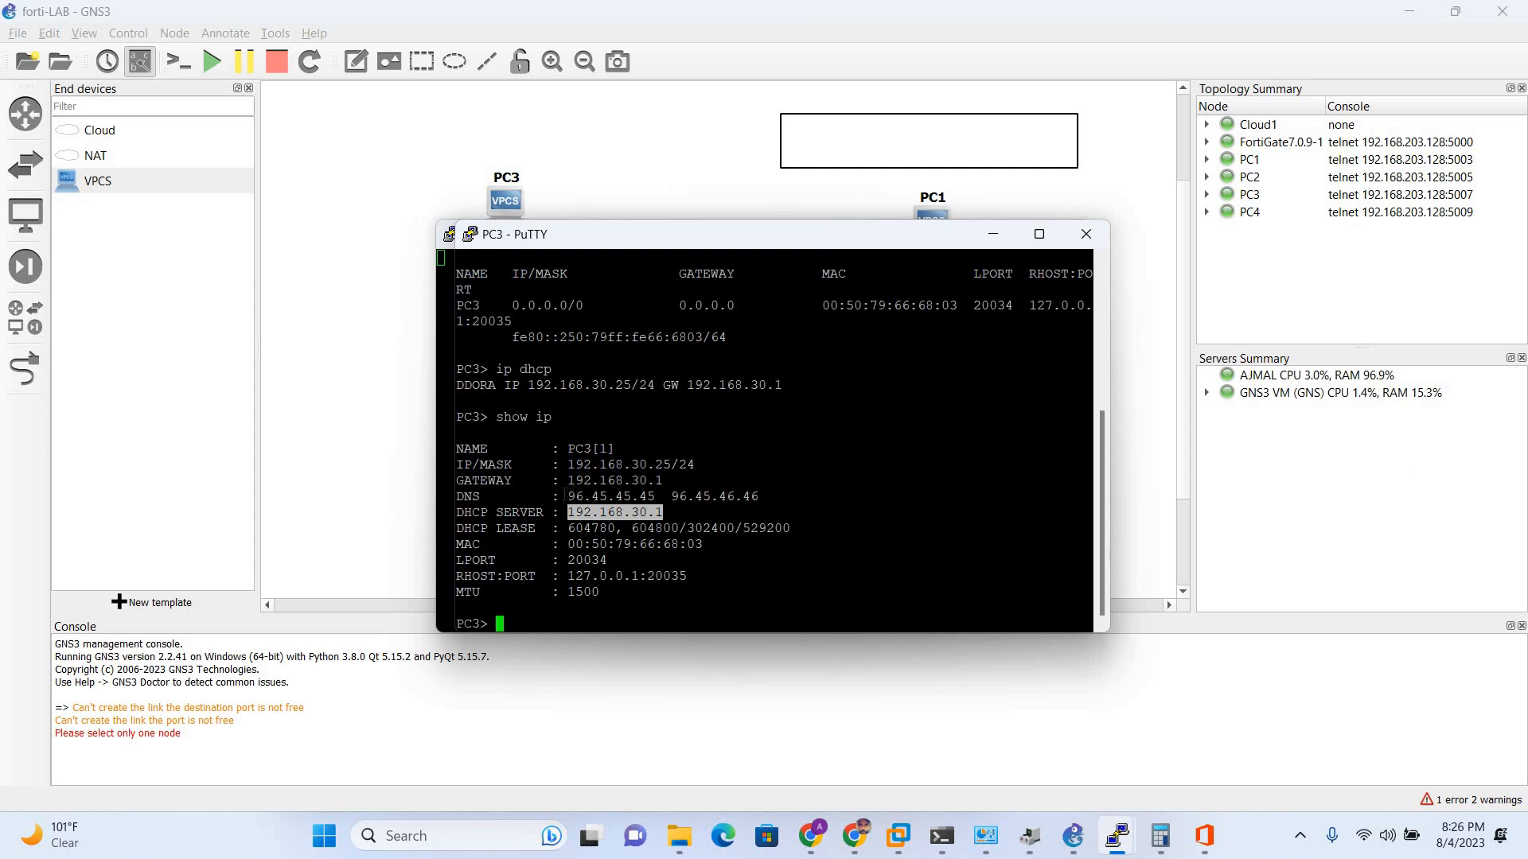
pyautogui.moveTo(569, 494); pyautogui.dragTo(747, 488)
pyautogui.hotkey('alt', 'Tab')
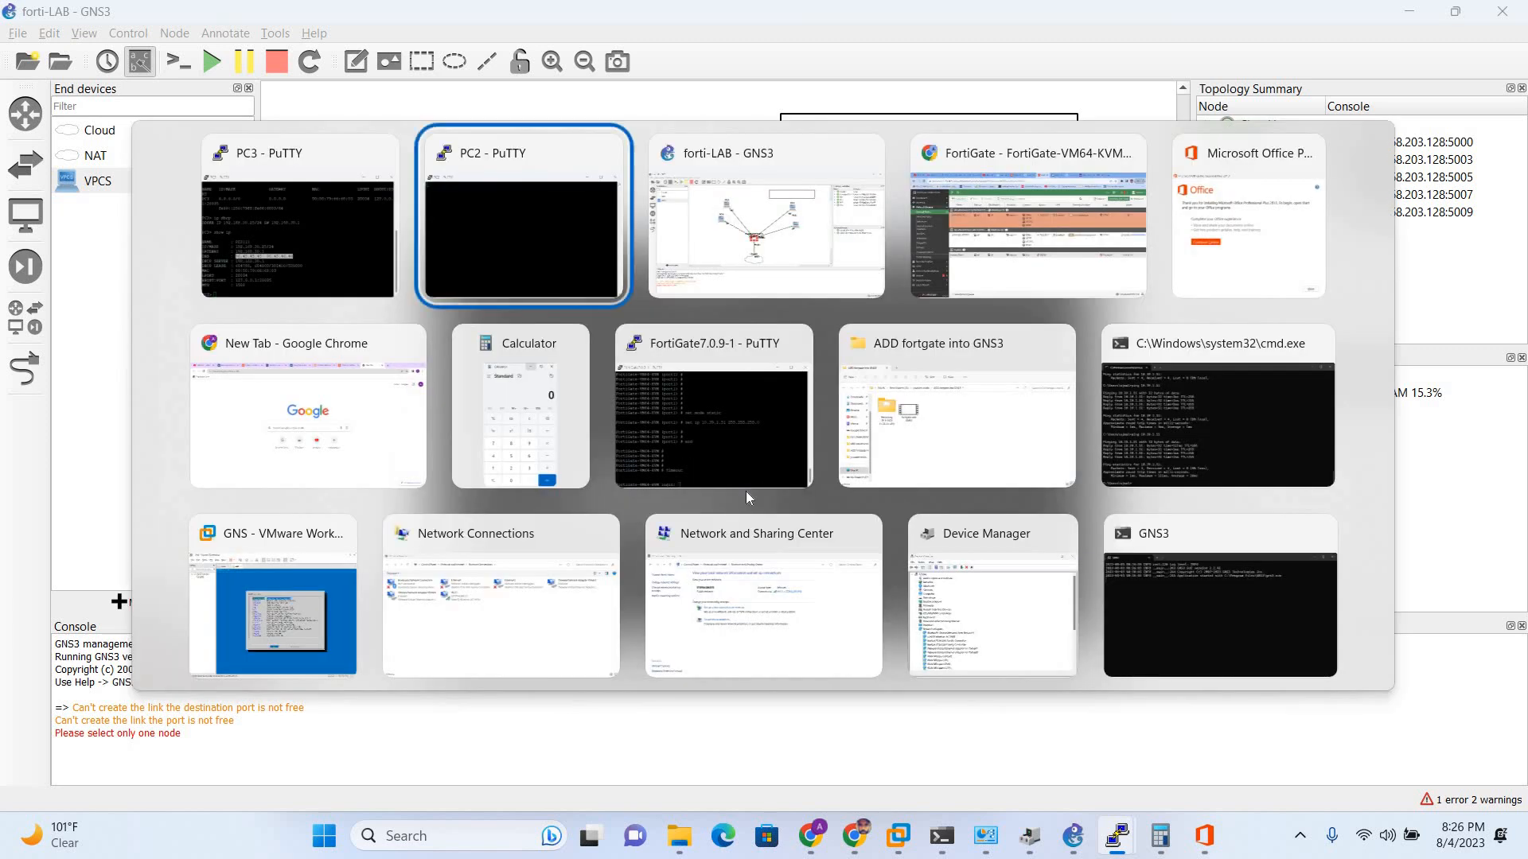
# - Open the LAN-DHCP1 interface for editing from Network > Interfaces in FortiGate
pyautogui.hotkey('alt', 'Tab')
pyautogui.hotkey('alt', 'Tab')
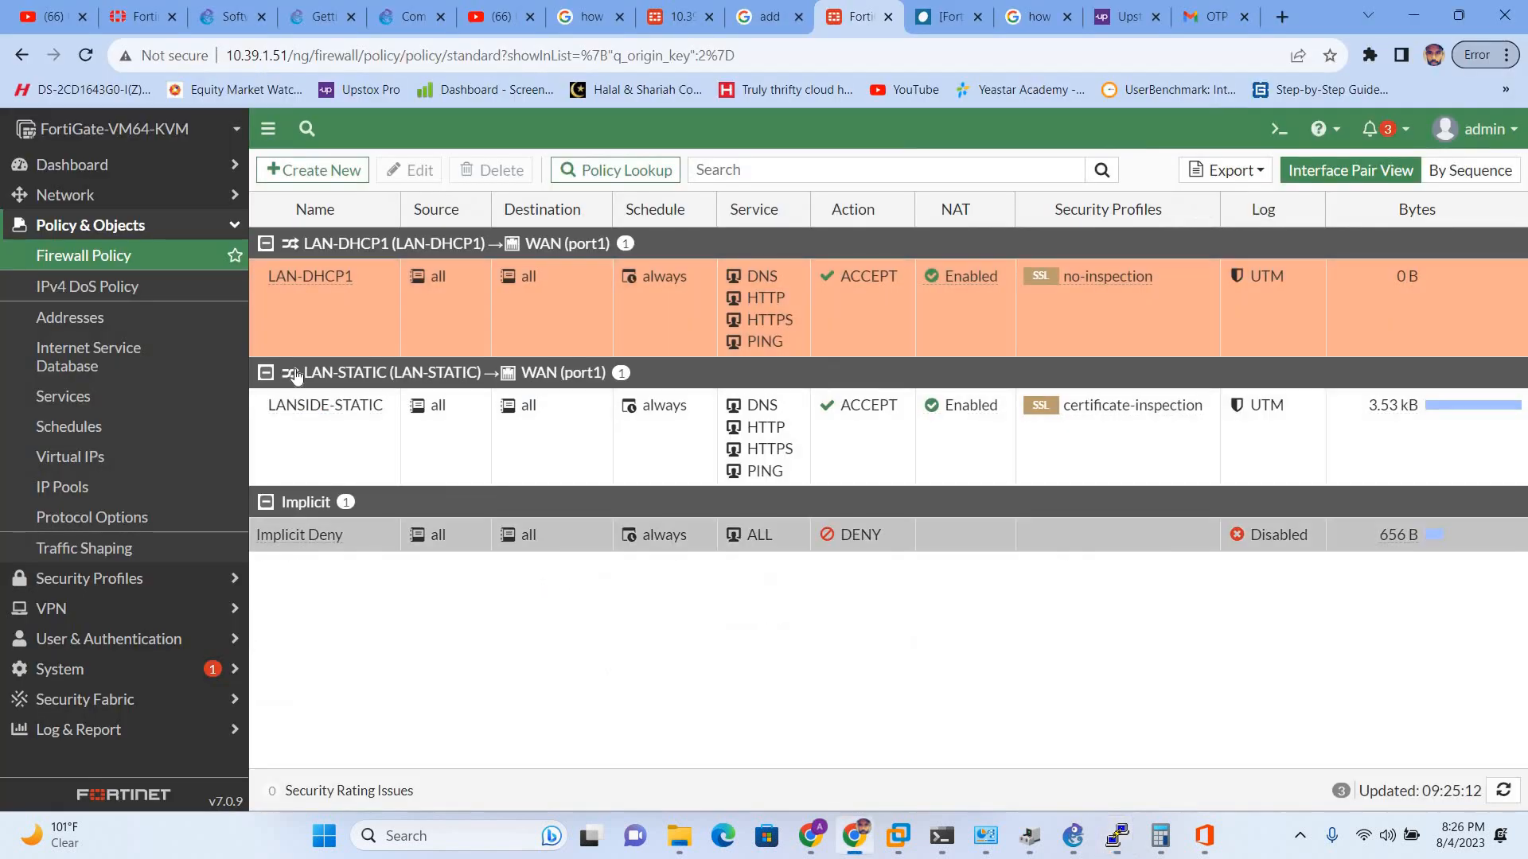
pyautogui.click(65, 195)
pyautogui.click(69, 226)
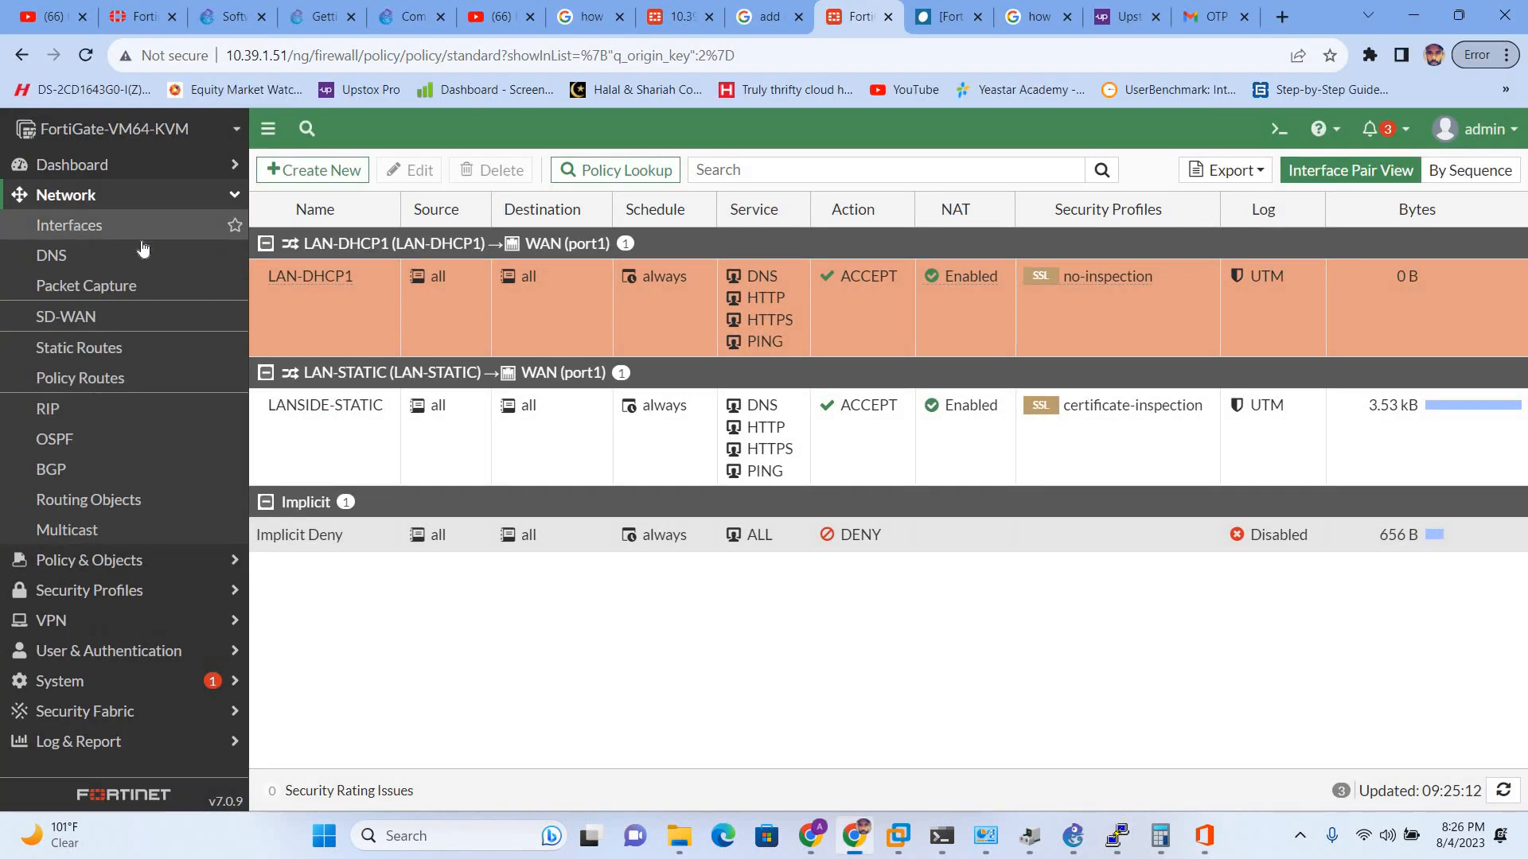
pyautogui.scroll(-3, 557, 669)
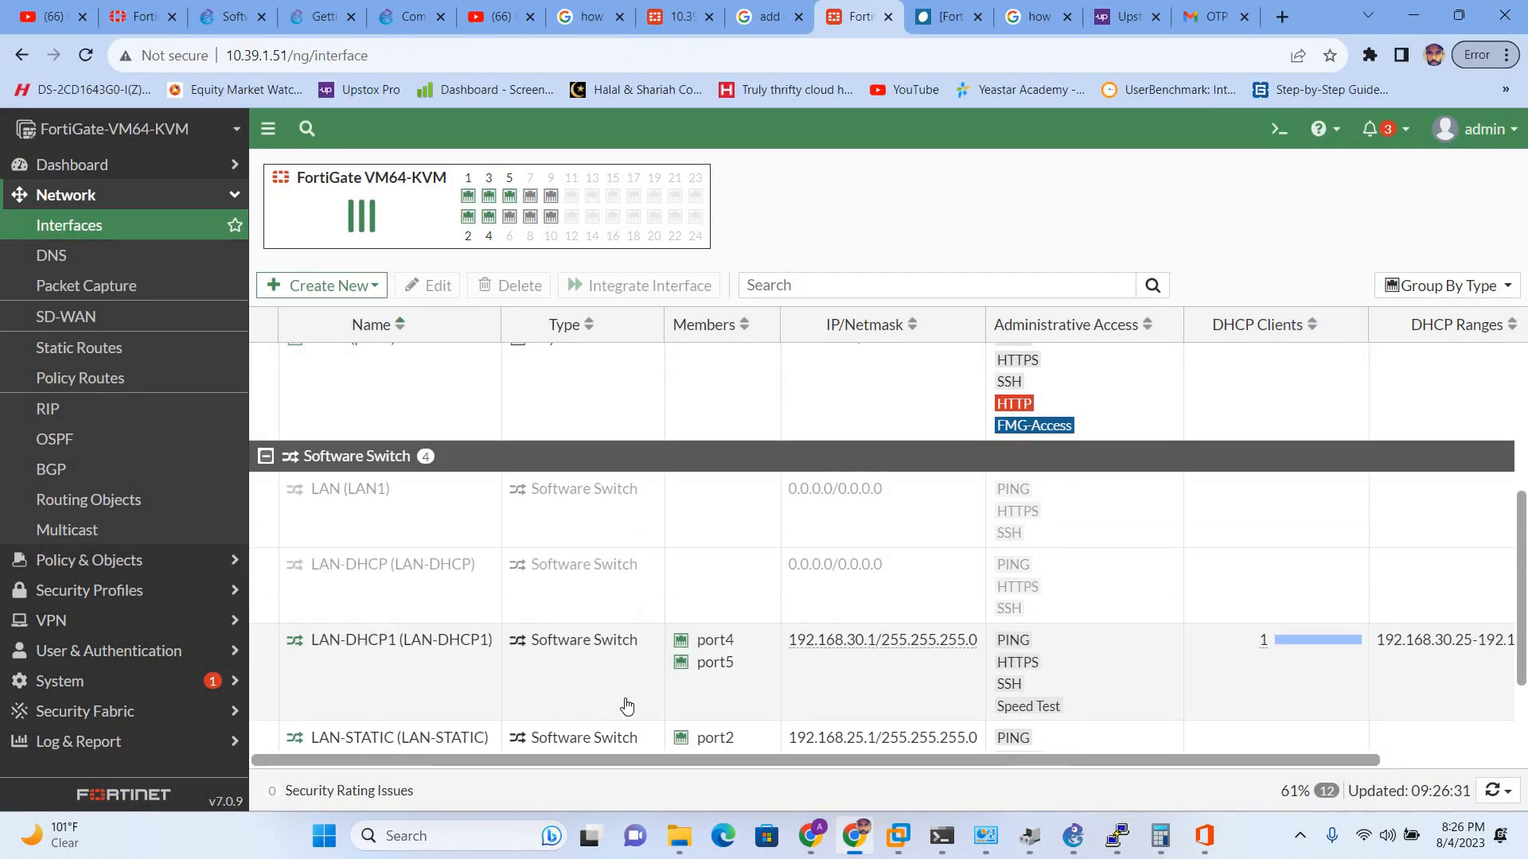
pyautogui.click(795, 689)
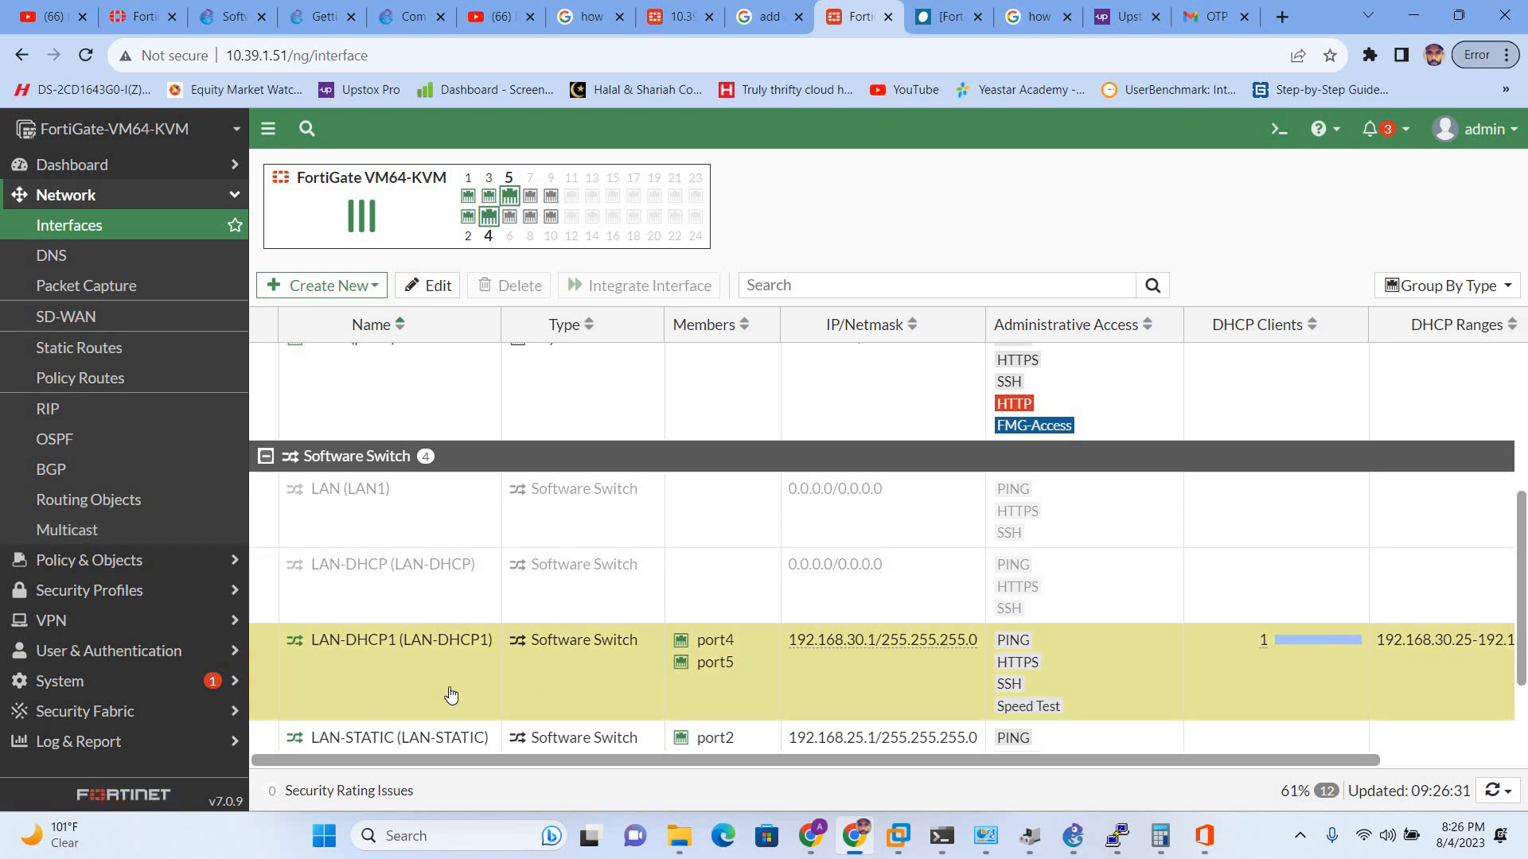
pyautogui.doubleClick(441, 685)
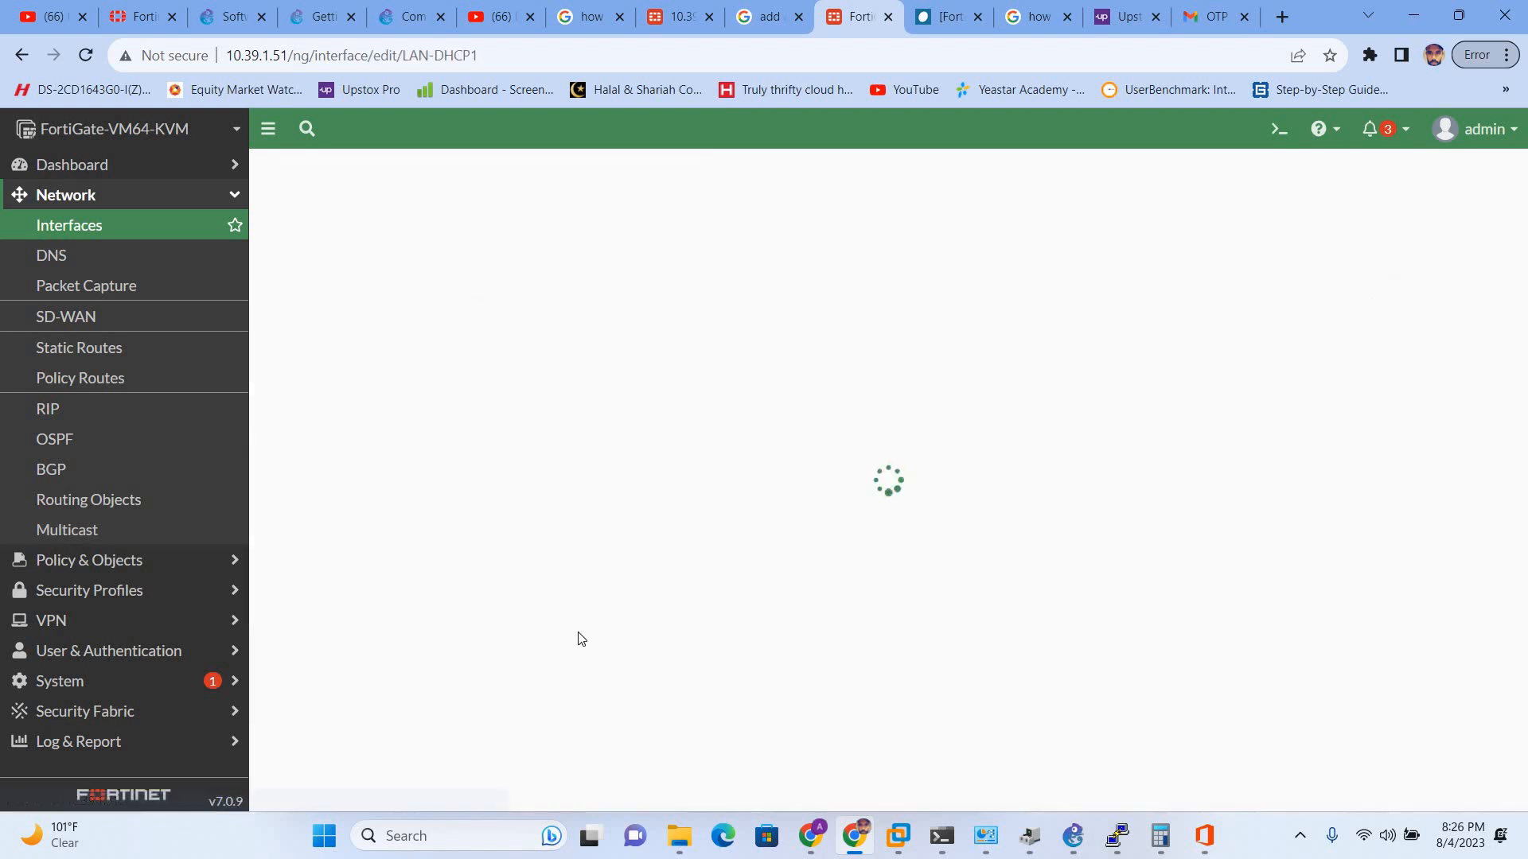
# - Compare the DHCP Server settings with PC3's console, then reopen LAN-DHCP1's settings
pyautogui.scroll(-6, 471, 437)
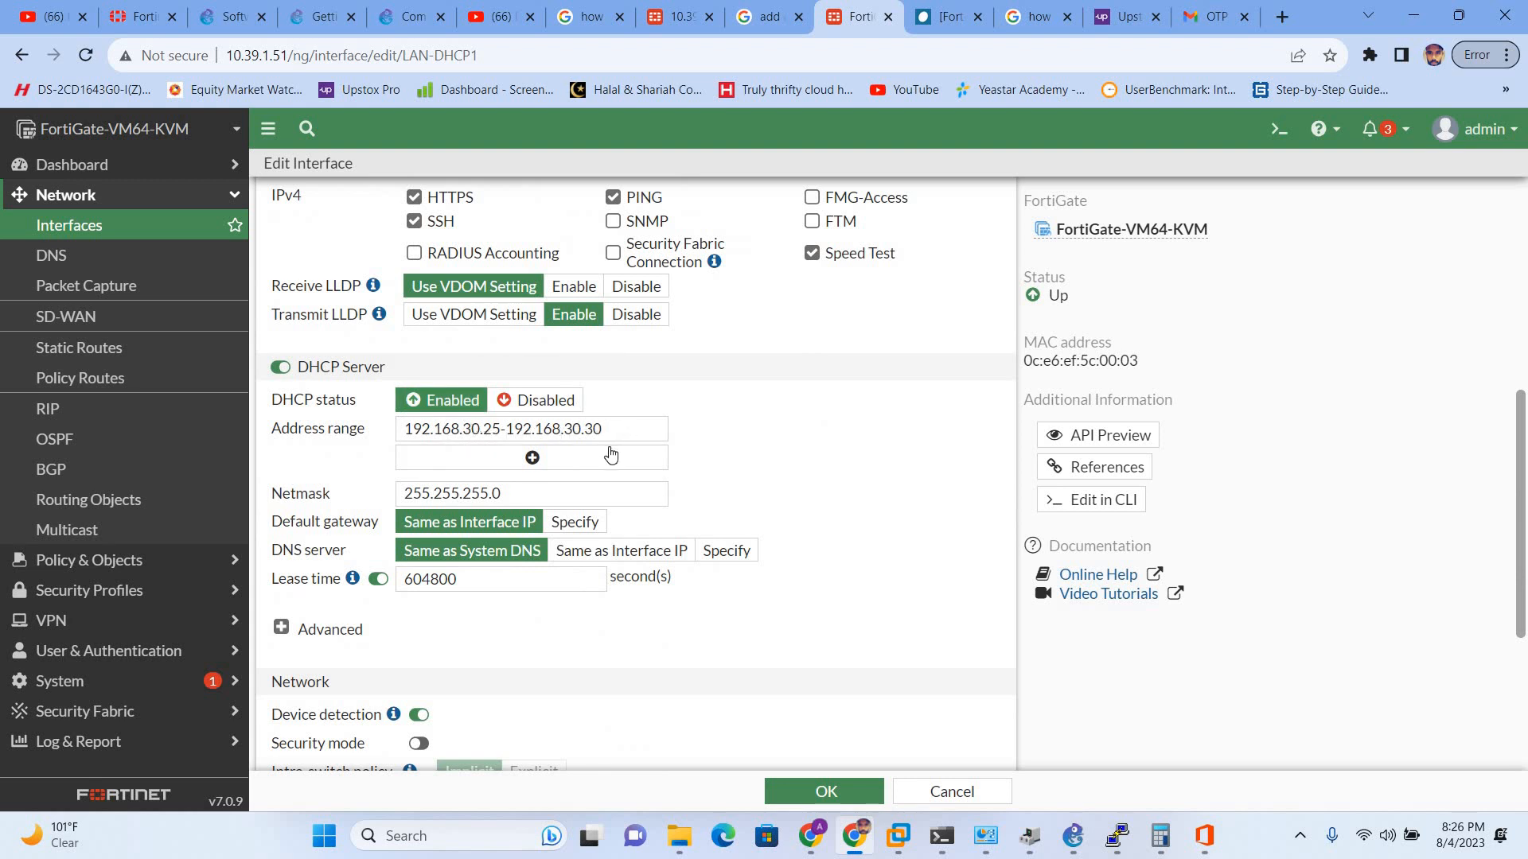
pyautogui.hotkey('alt', 'Tab')
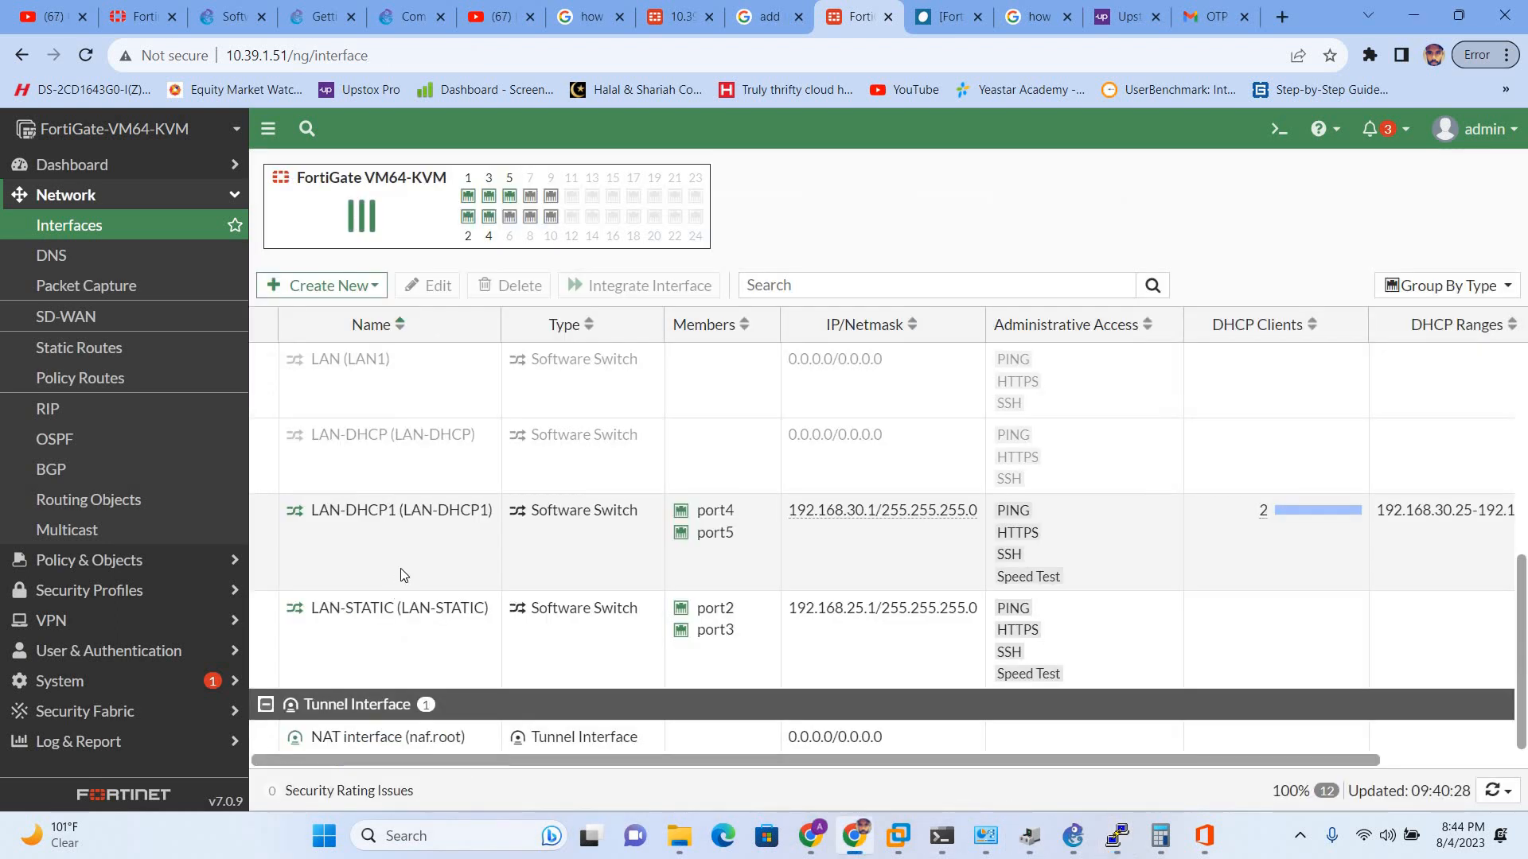
pyautogui.doubleClick(400, 568)
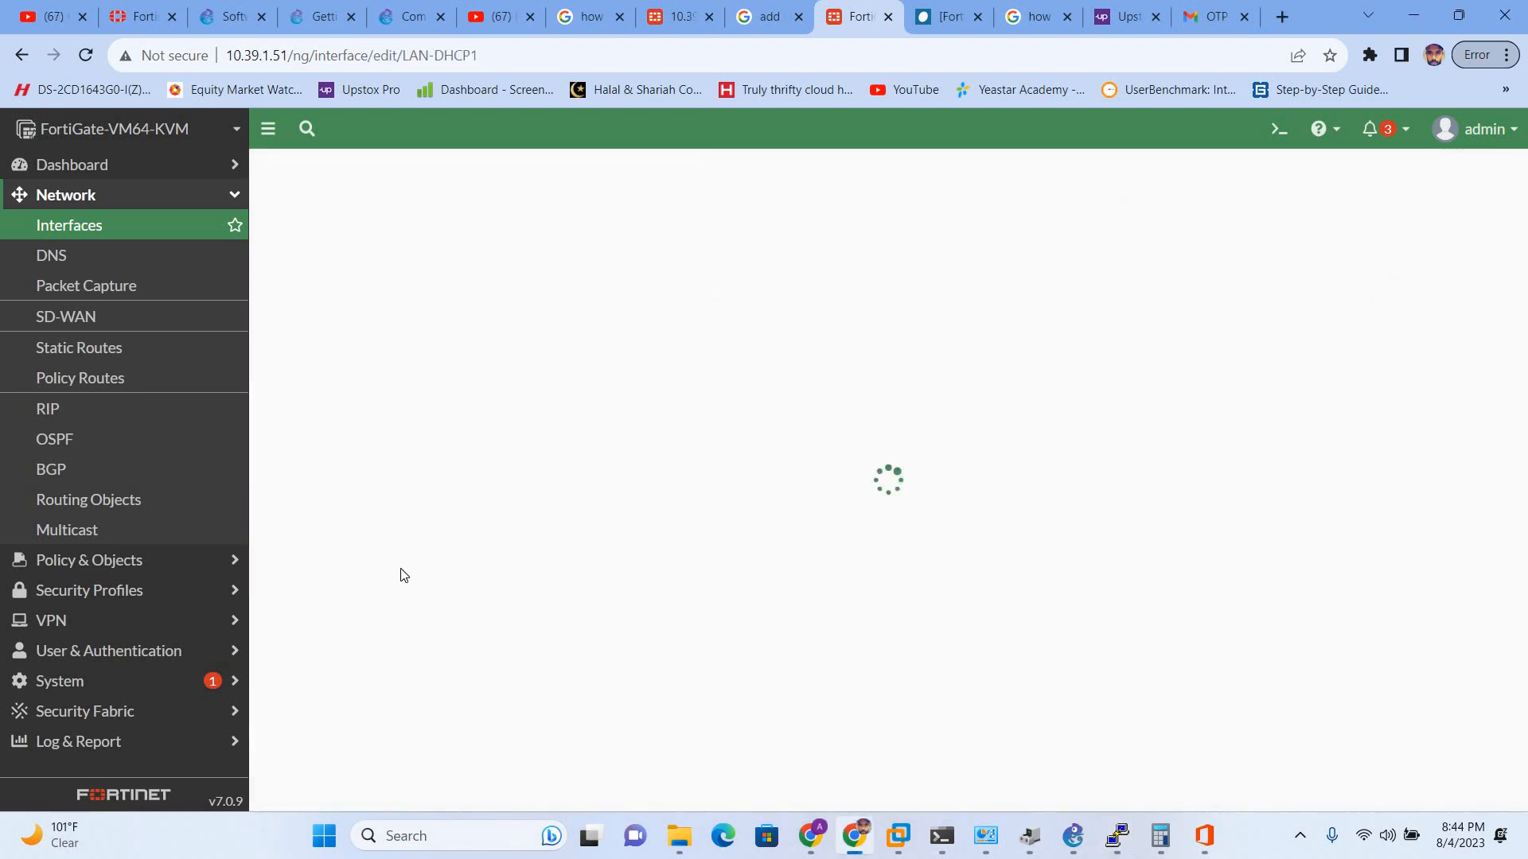
# - With LAN-DHCP1's DHCP DNS server set to Specify, bring the forti-LAB GNS3 topology forward
pyautogui.scroll(-10, 494, 351)
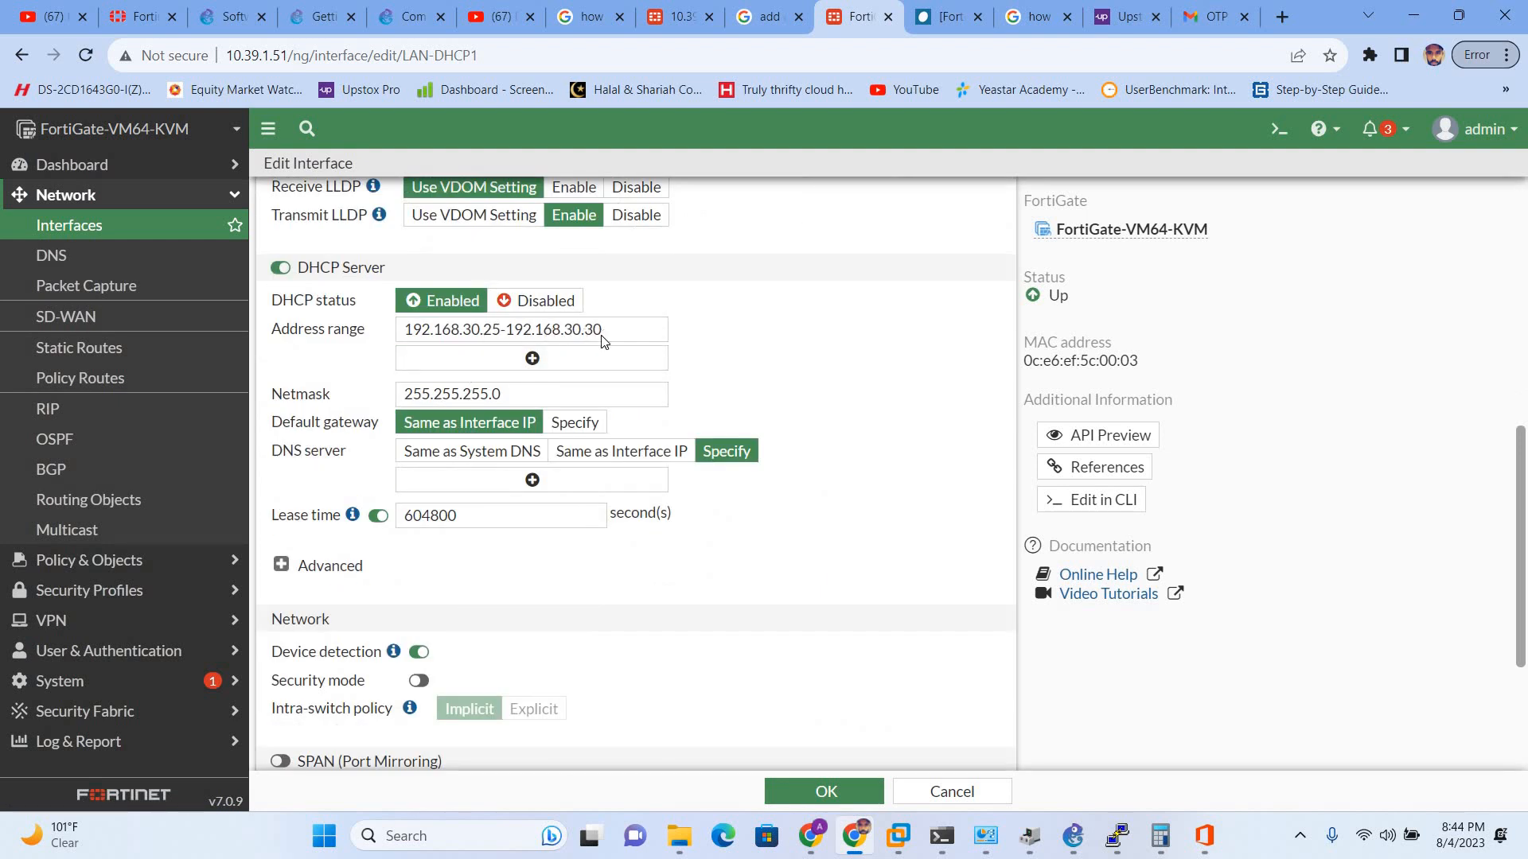
pyautogui.hotkey('alt', 'Tab')
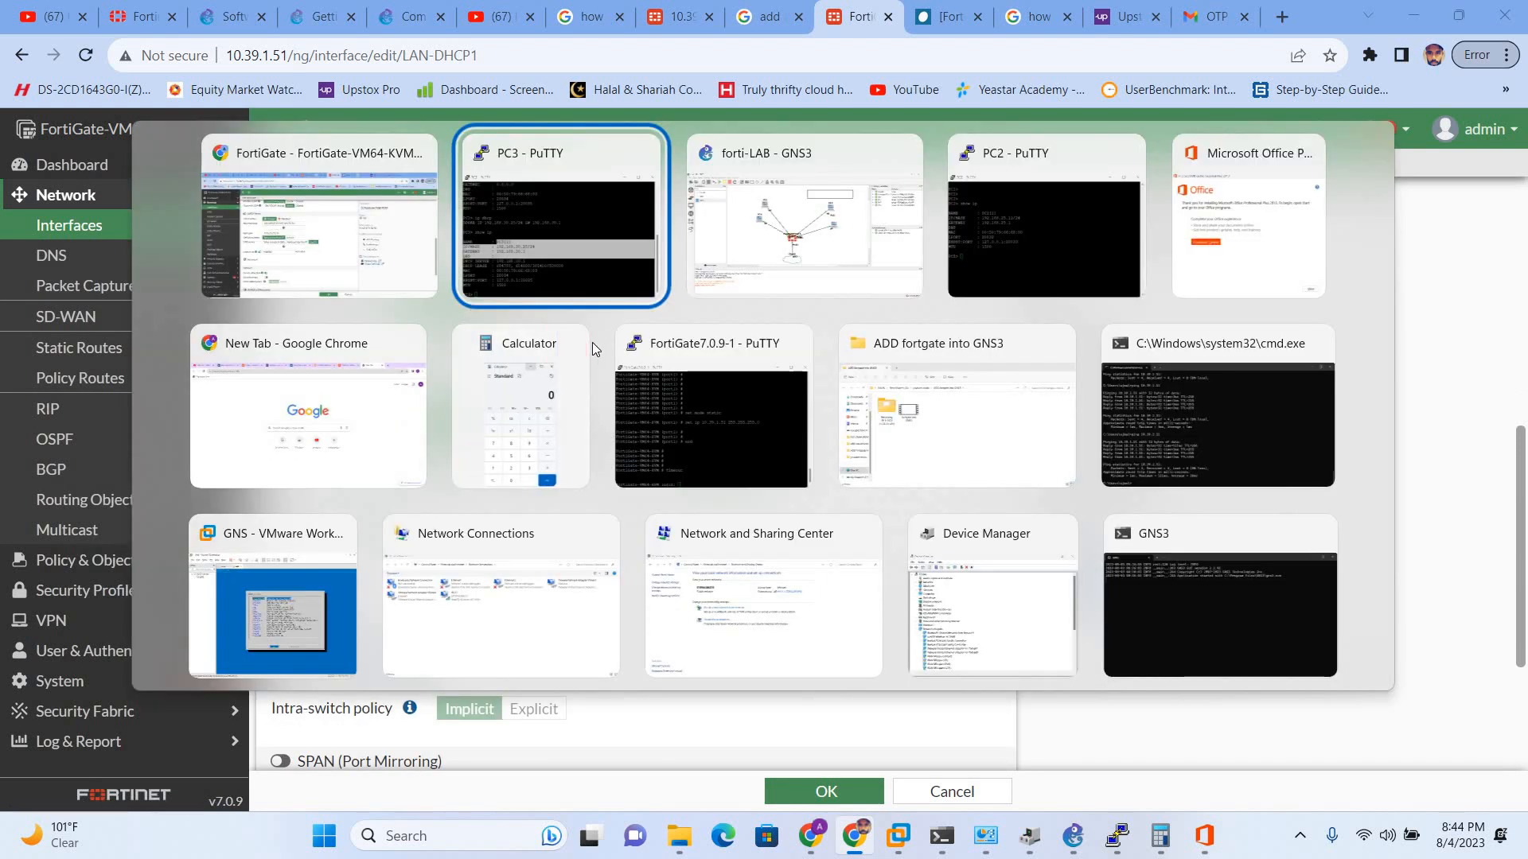
pyautogui.hotkey('alt', 'Tab')
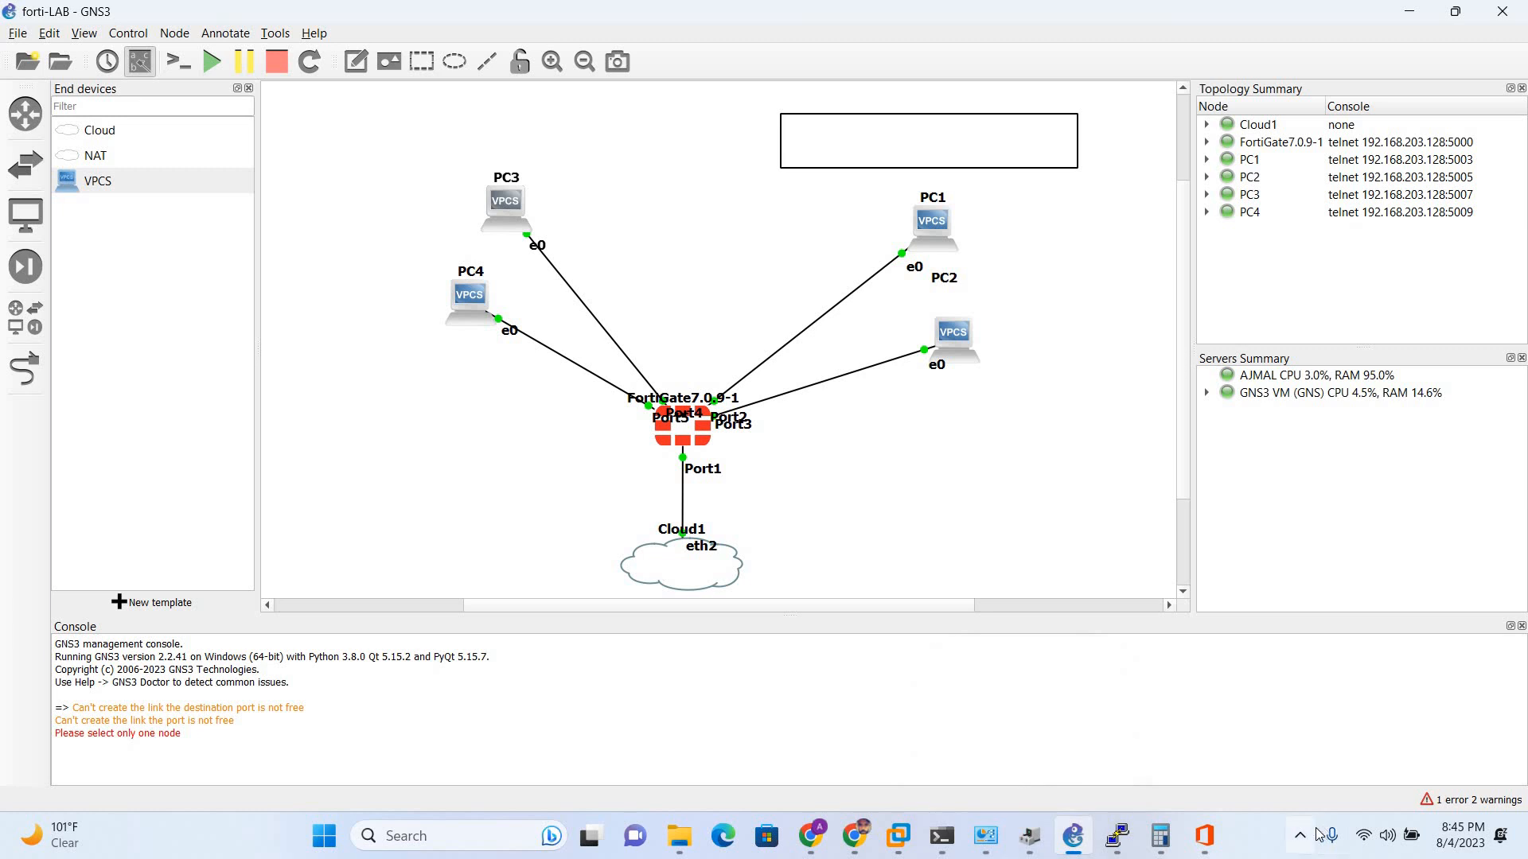
pyautogui.click(1299, 841)
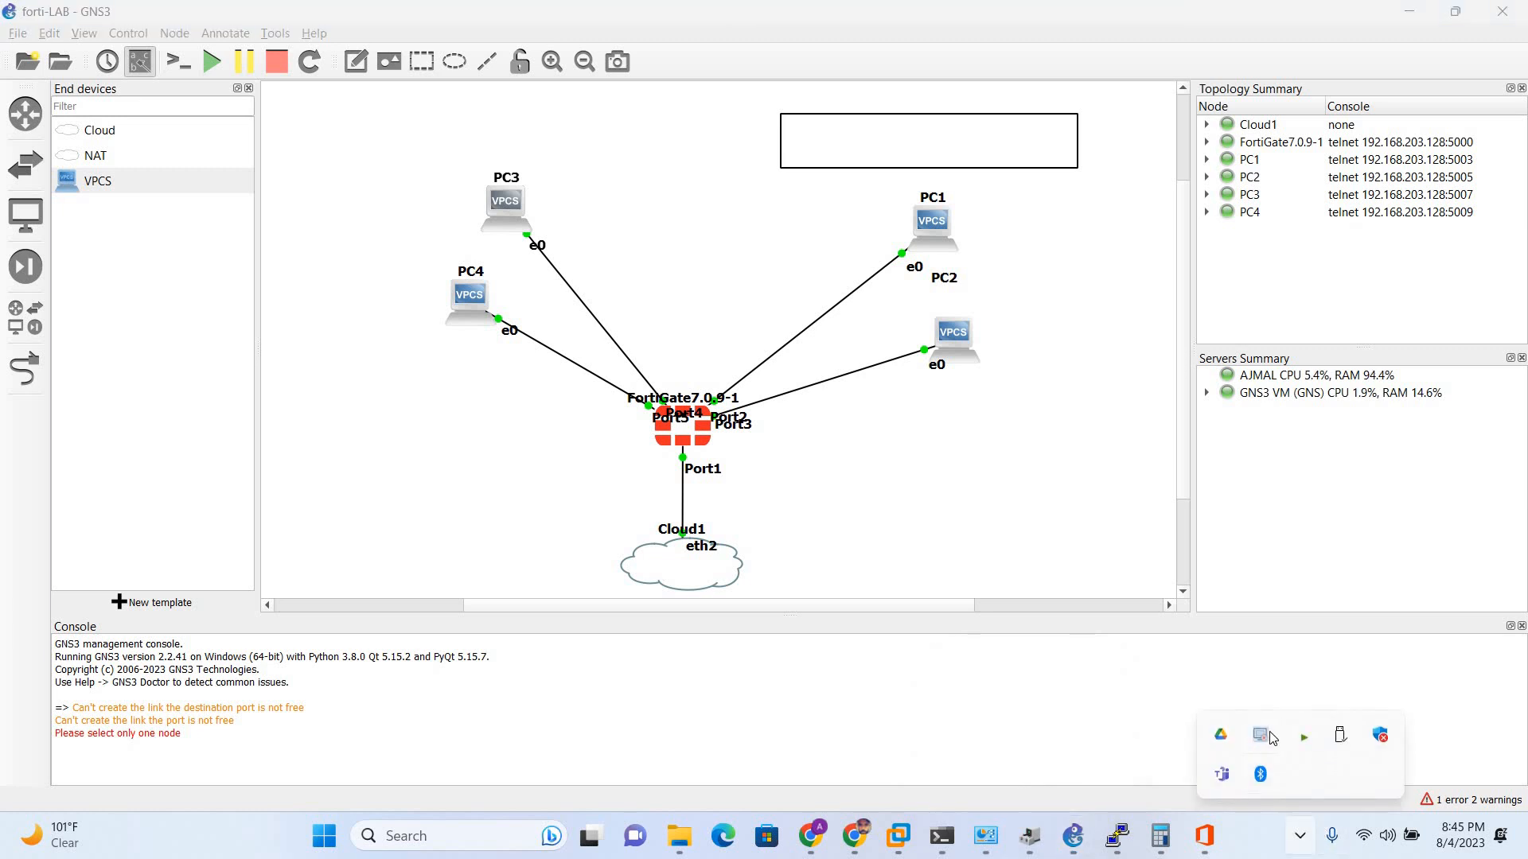
pyautogui.rightClick(1265, 735)
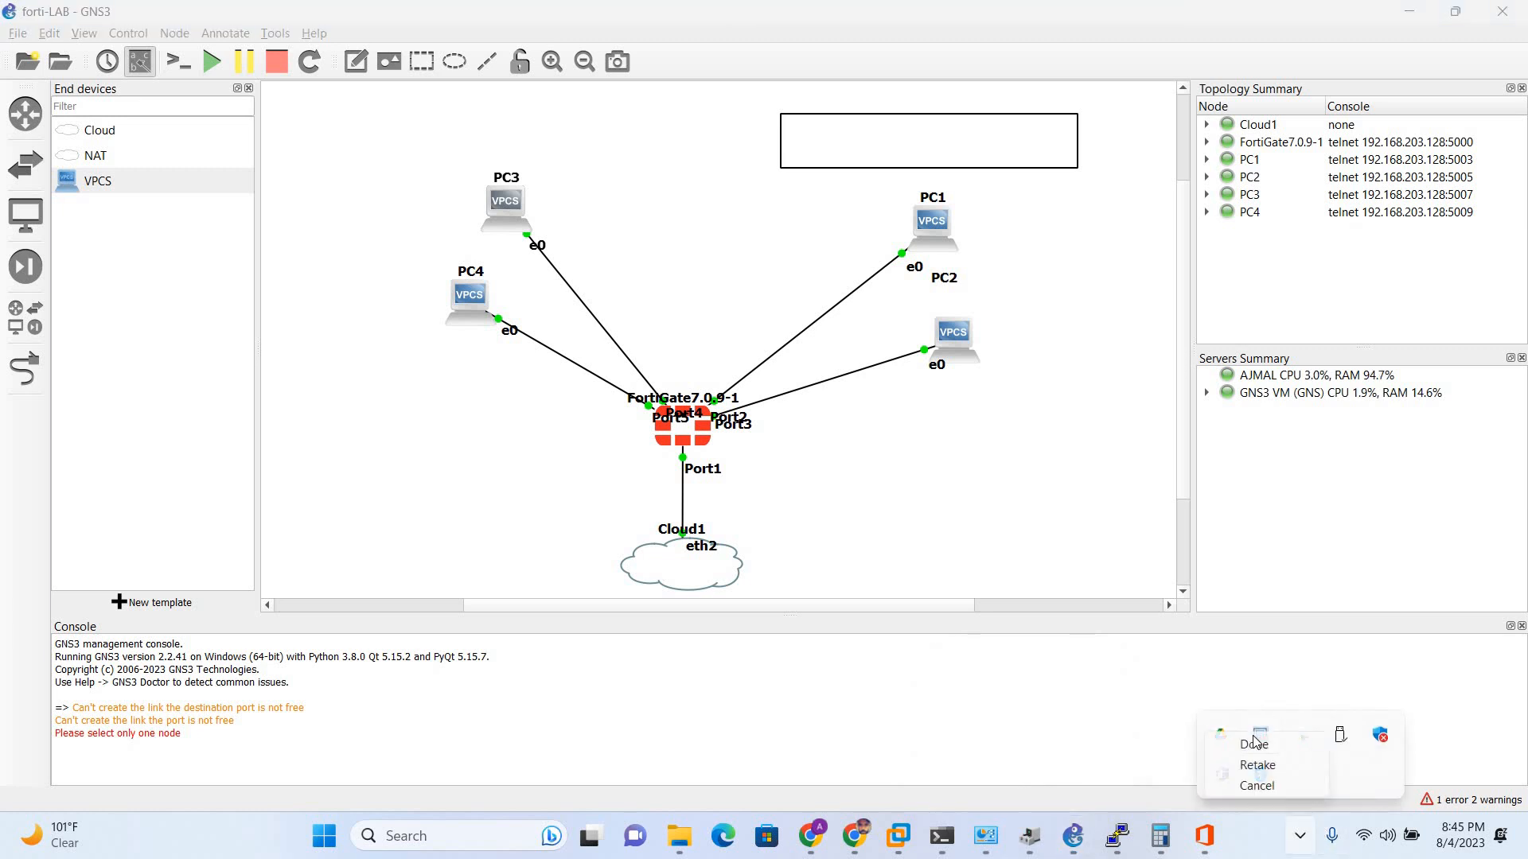